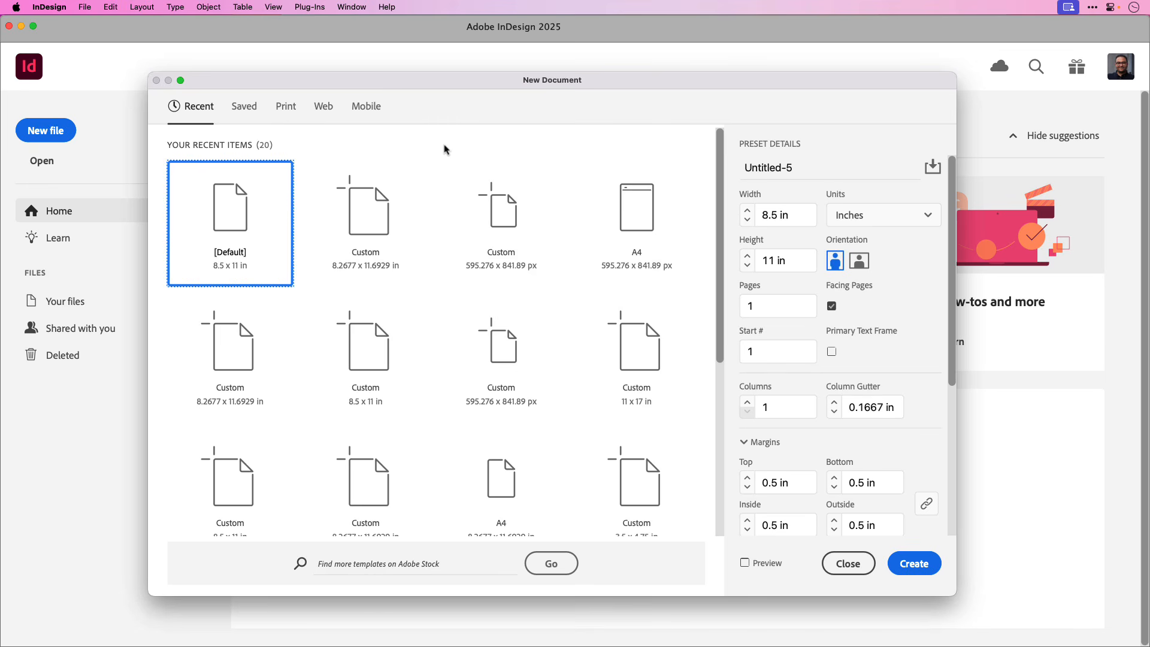
Choose the A4 print preset from the full list of blank document presets.
click(288, 112)
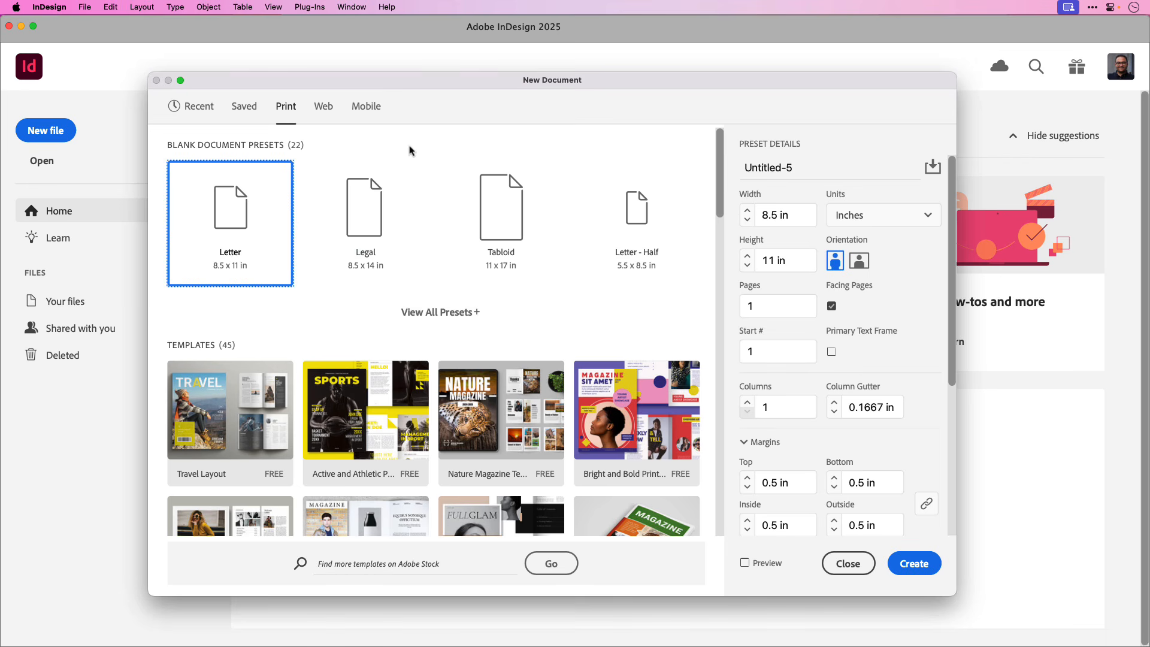
click(444, 313)
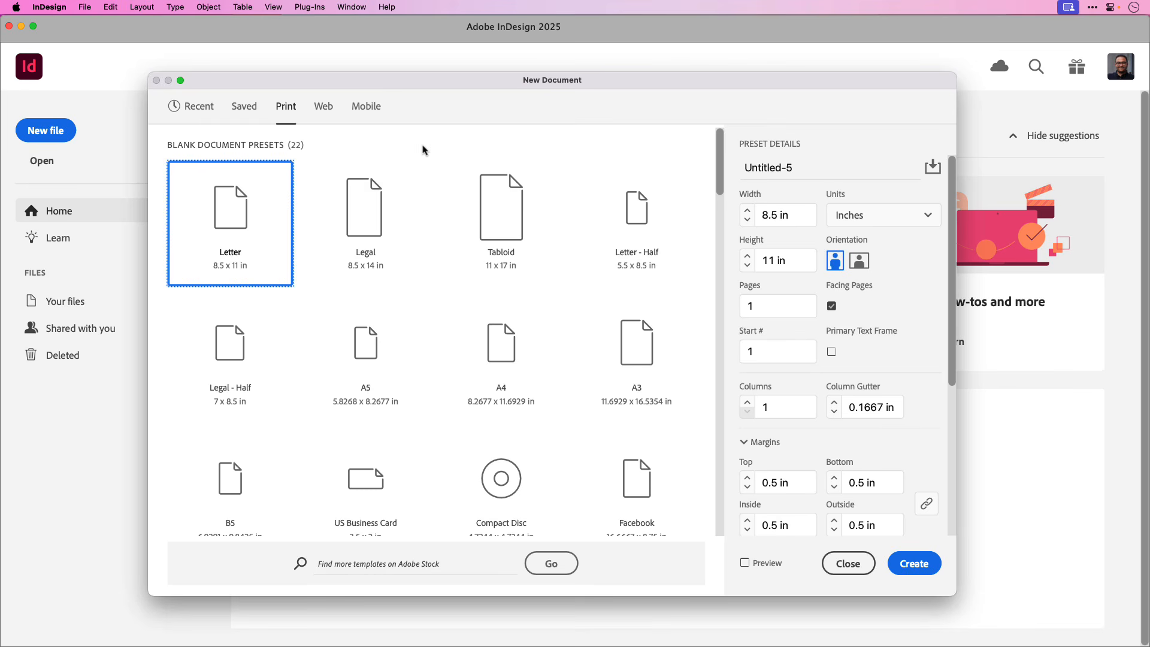
click(484, 328)
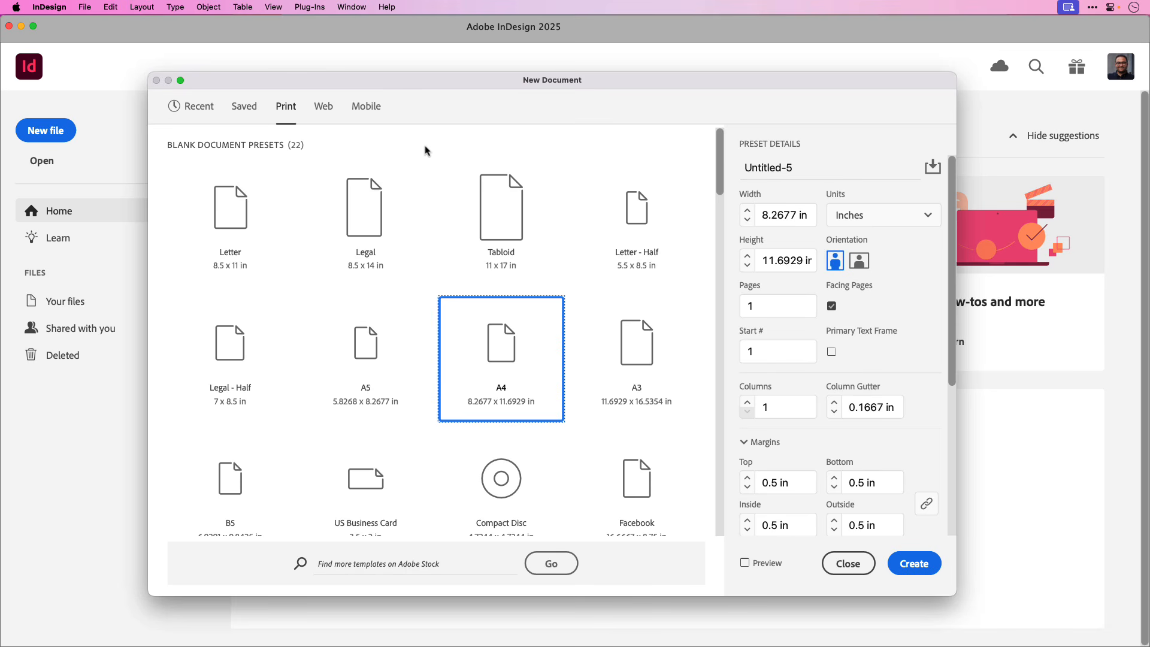
Try Picas as the new document's units and return them to Inches.
click(887, 223)
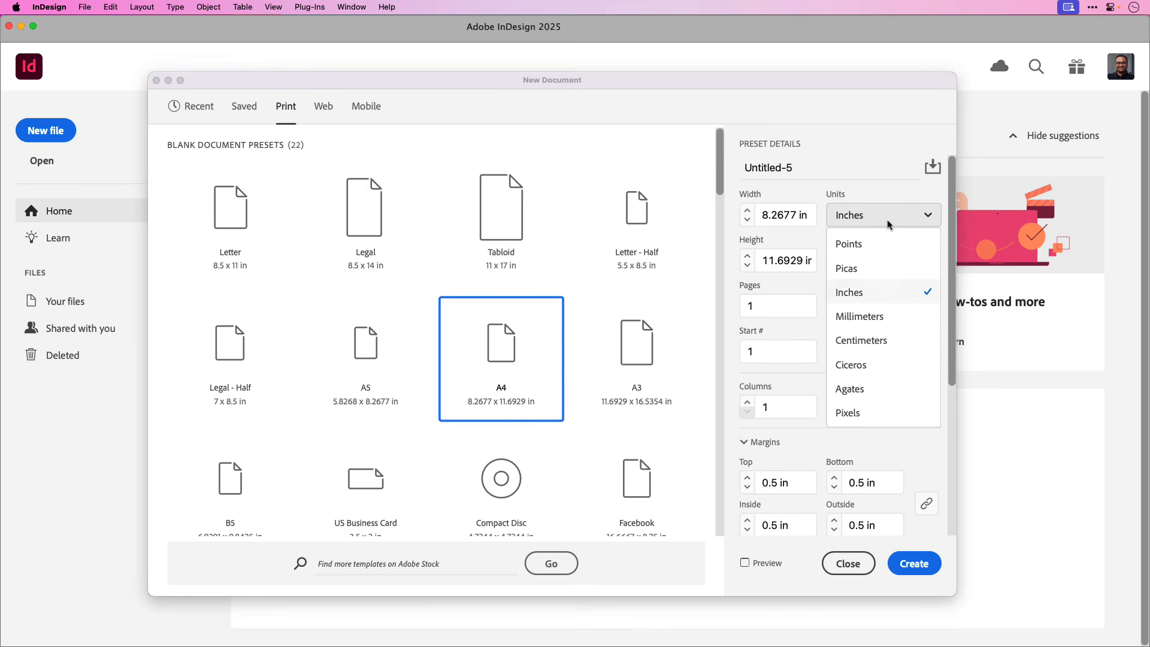
click(887, 277)
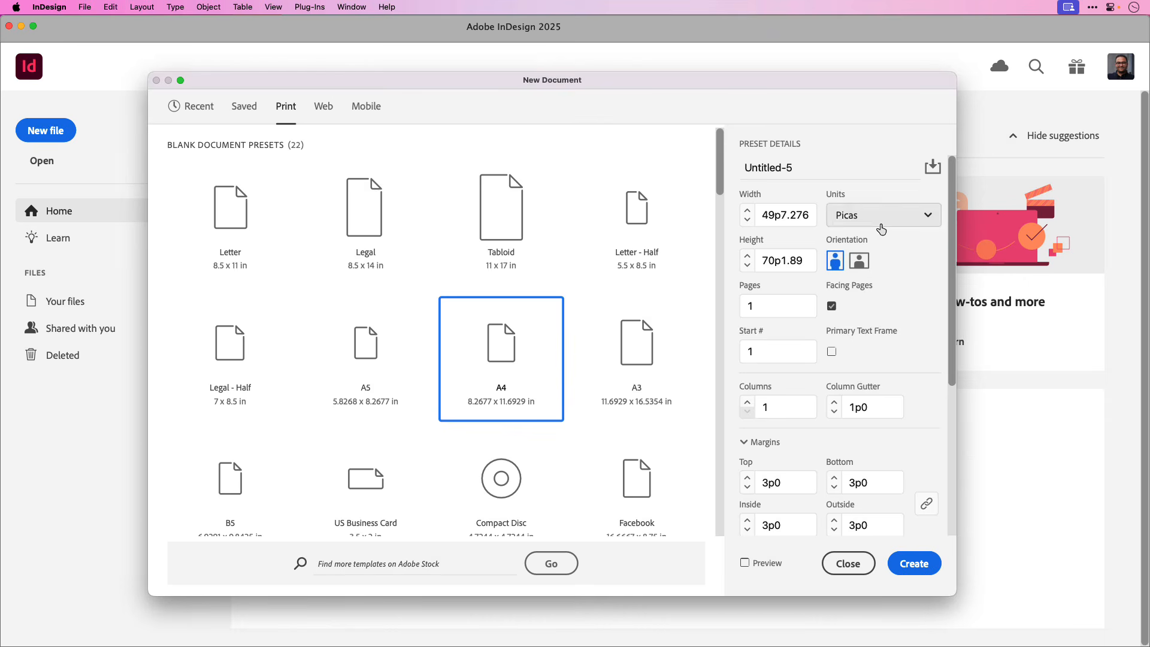
click(880, 224)
click(878, 292)
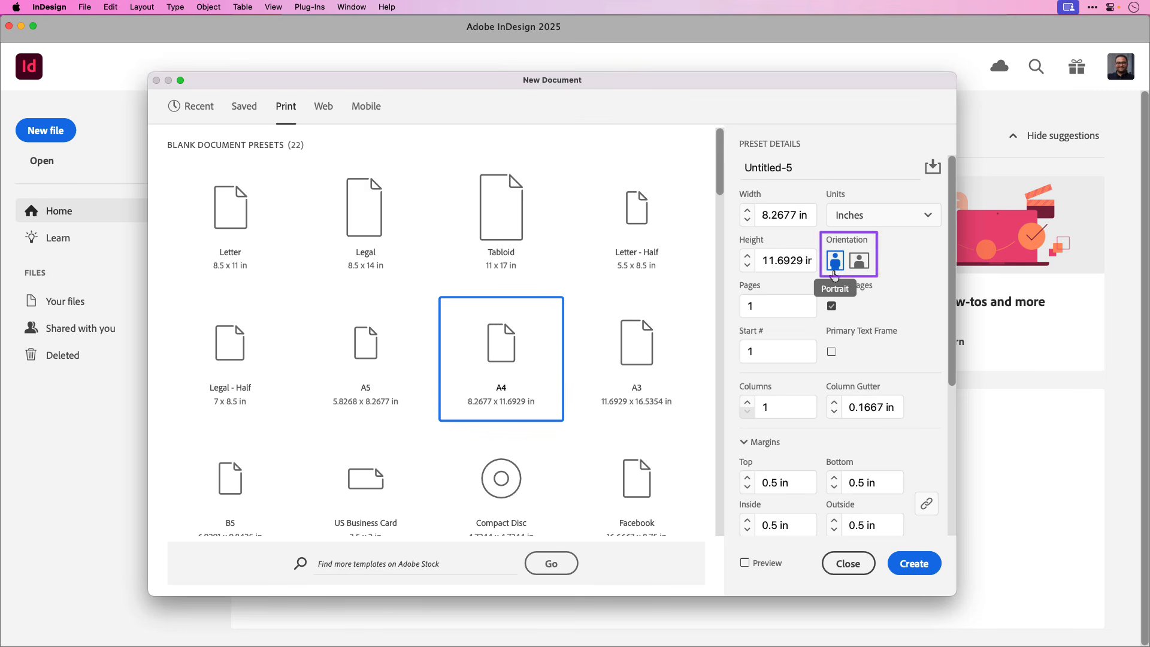
Set the new document's page count to 7.
double_click(756, 306)
text(7)
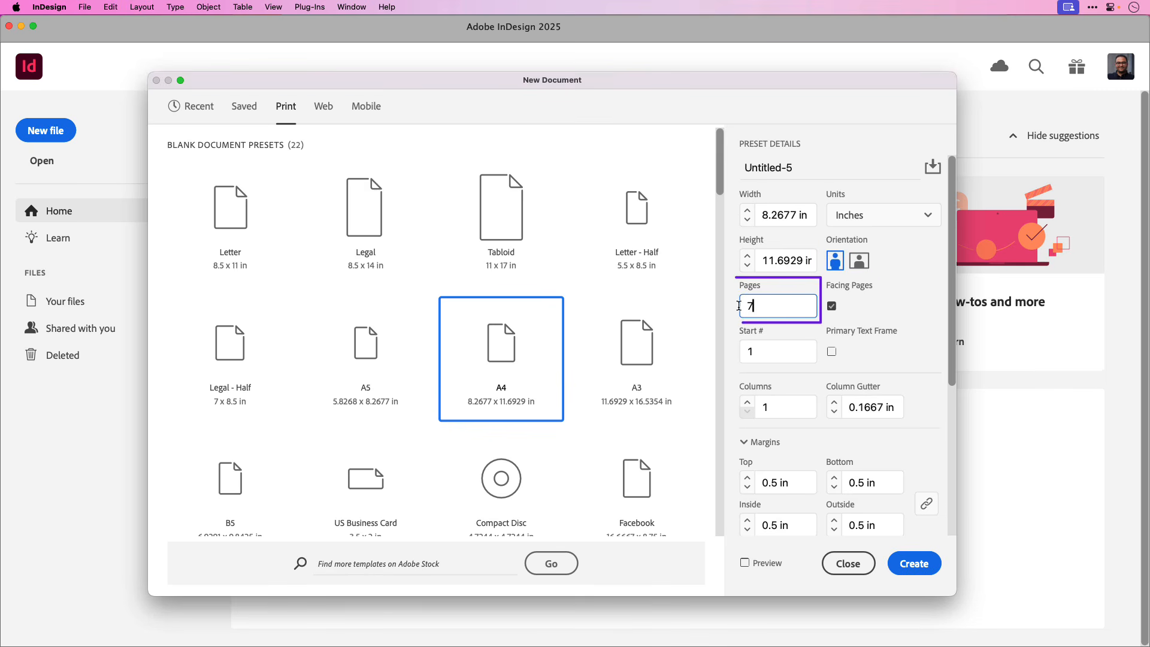
click(904, 312)
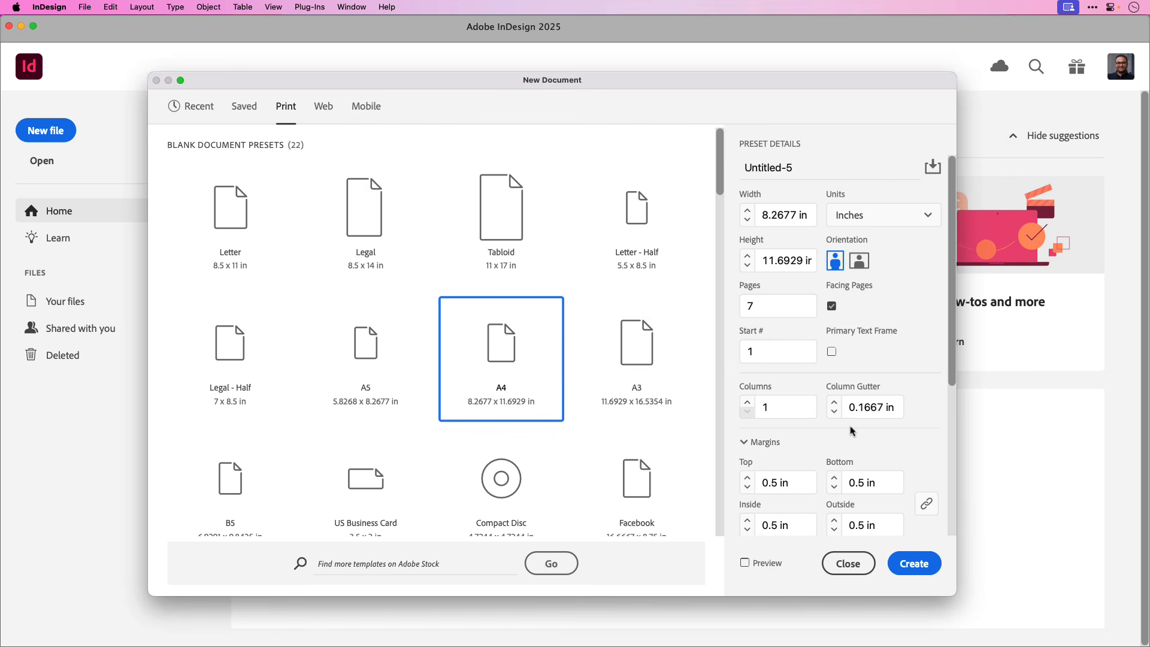
Set all four linked page margins to 0.6875 in and create the document.
triple_click(757, 480)
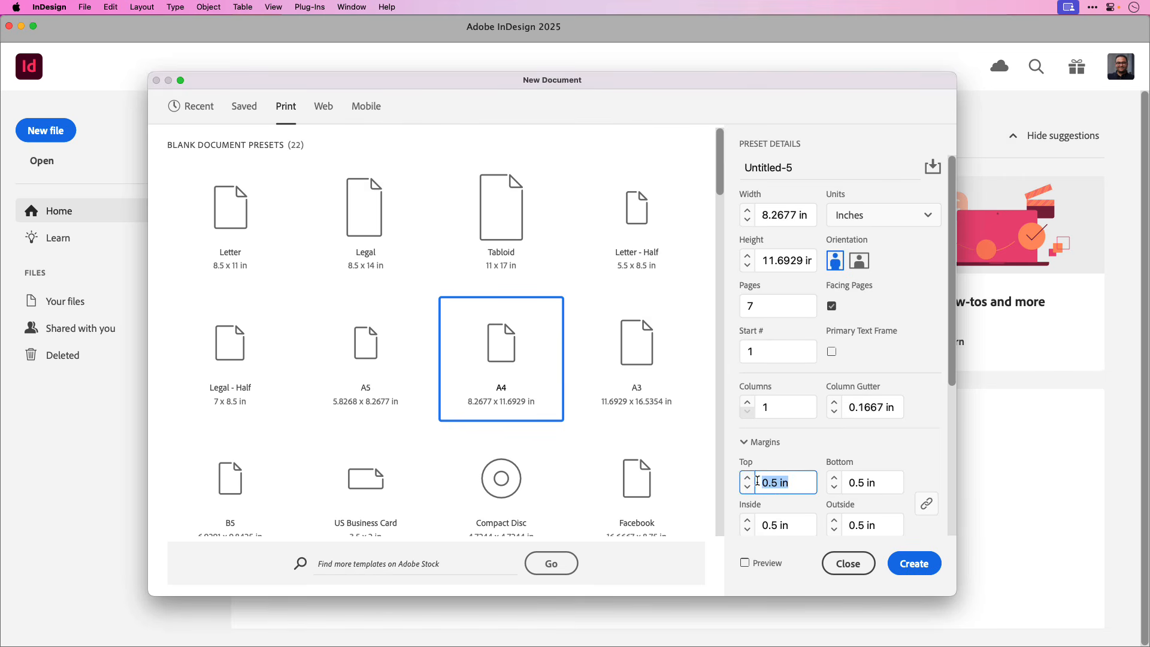
text(0.6875)
key(Tab)
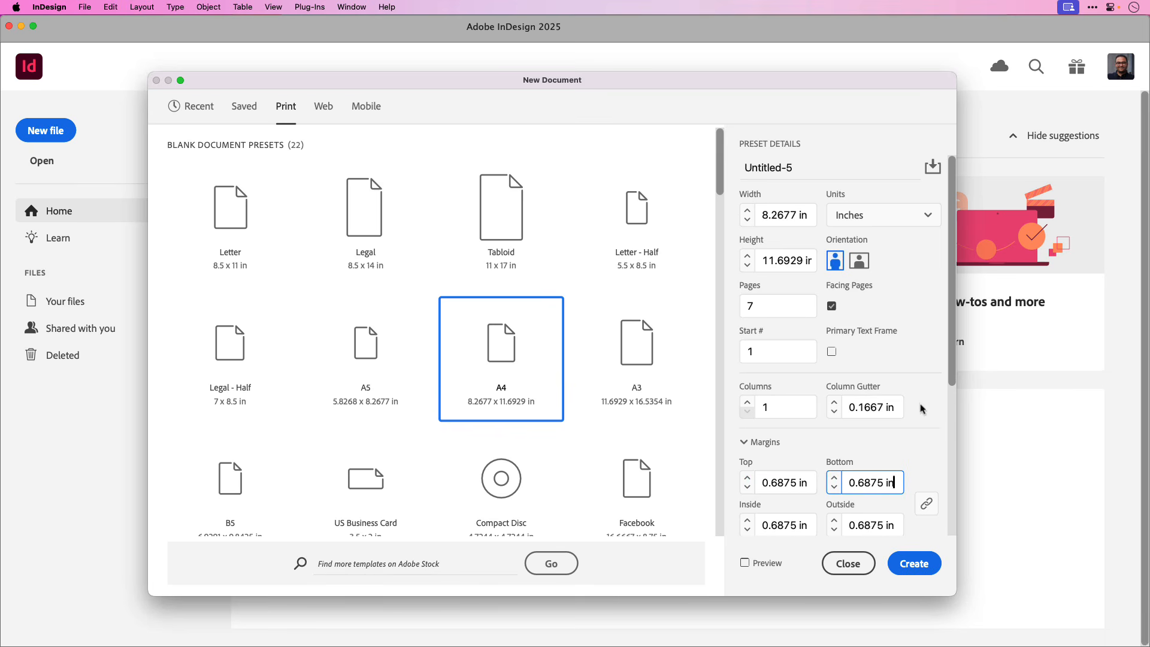
drag(951, 375, 951, 399)
scroll(935, 396, down, 3)
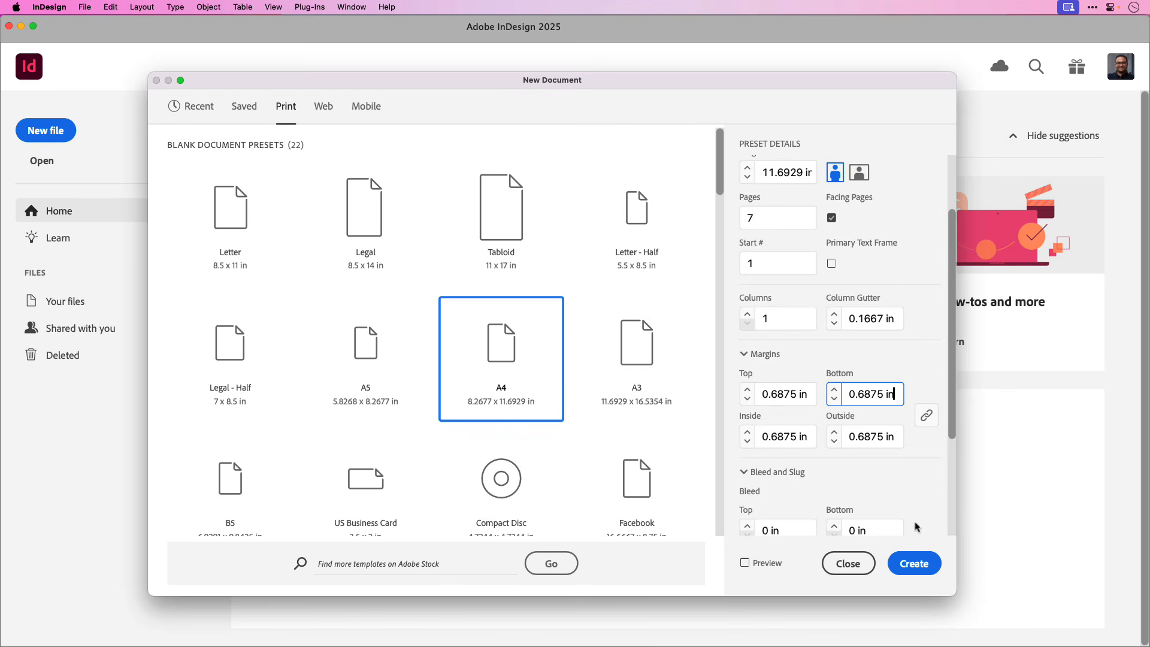
click(910, 563)
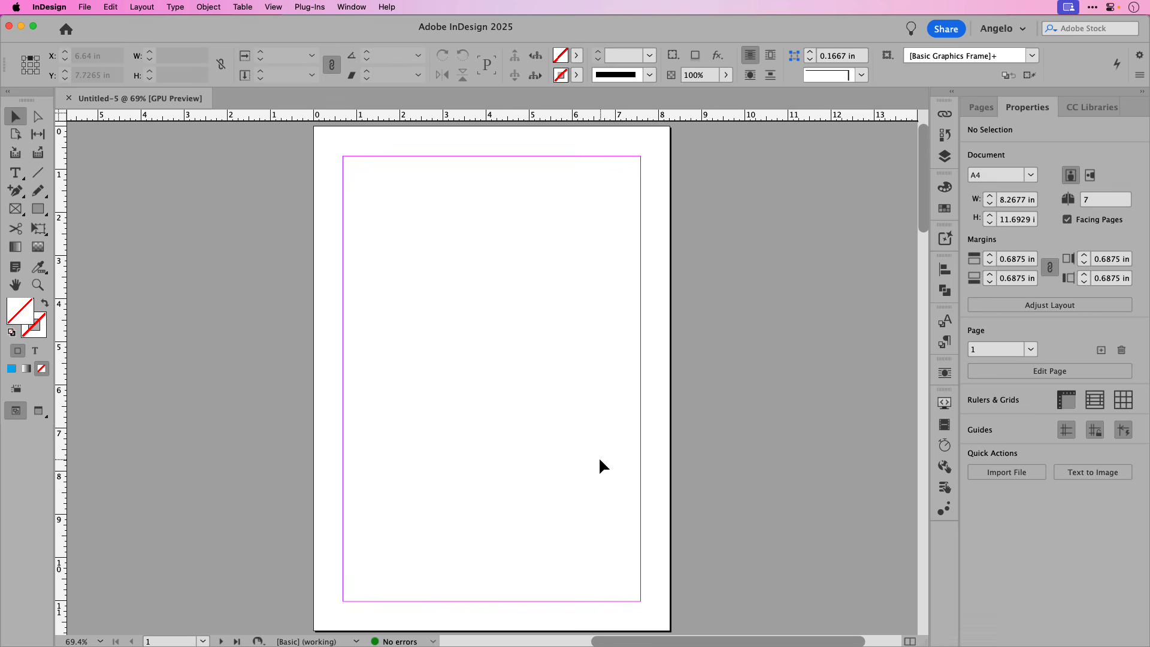
Undock the Tools panel so it floats over the workspace and dock it back in its original place.
click(353, 8)
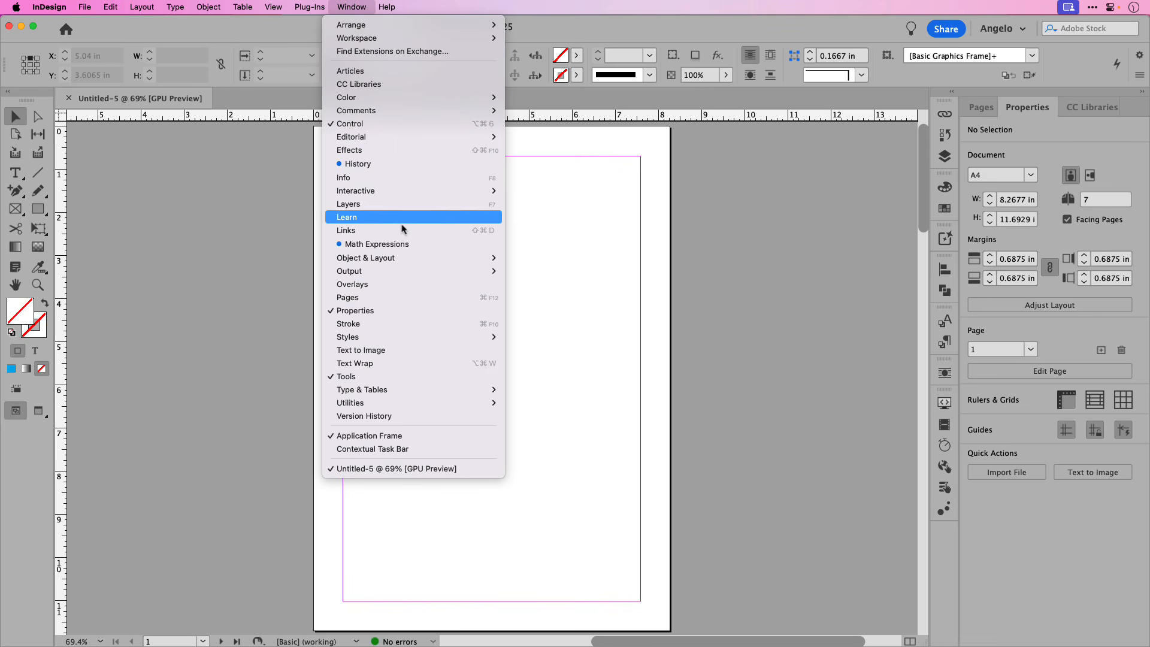
click(422, 376)
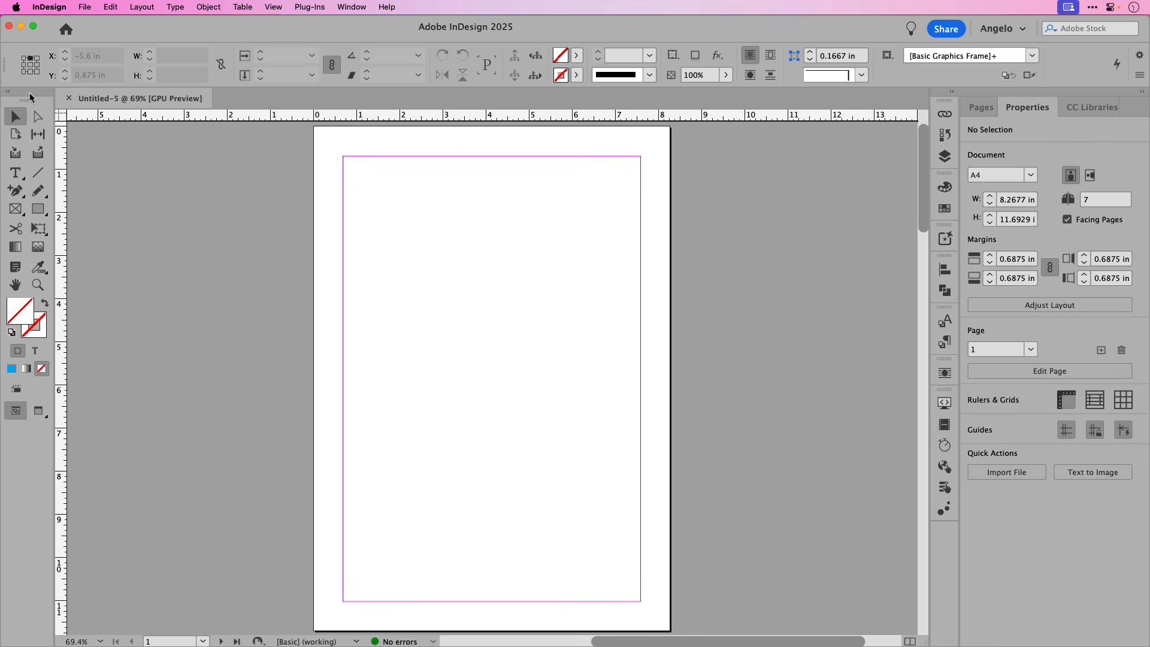
drag(30, 97, 151, 147)
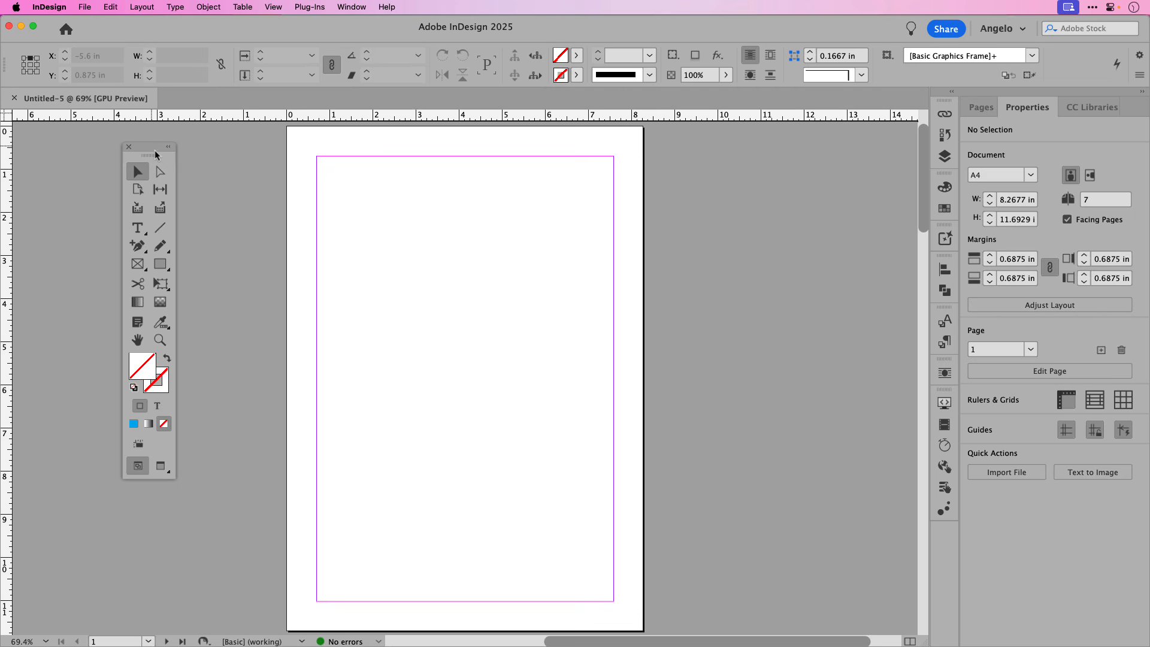
drag(155, 155, 7, 100)
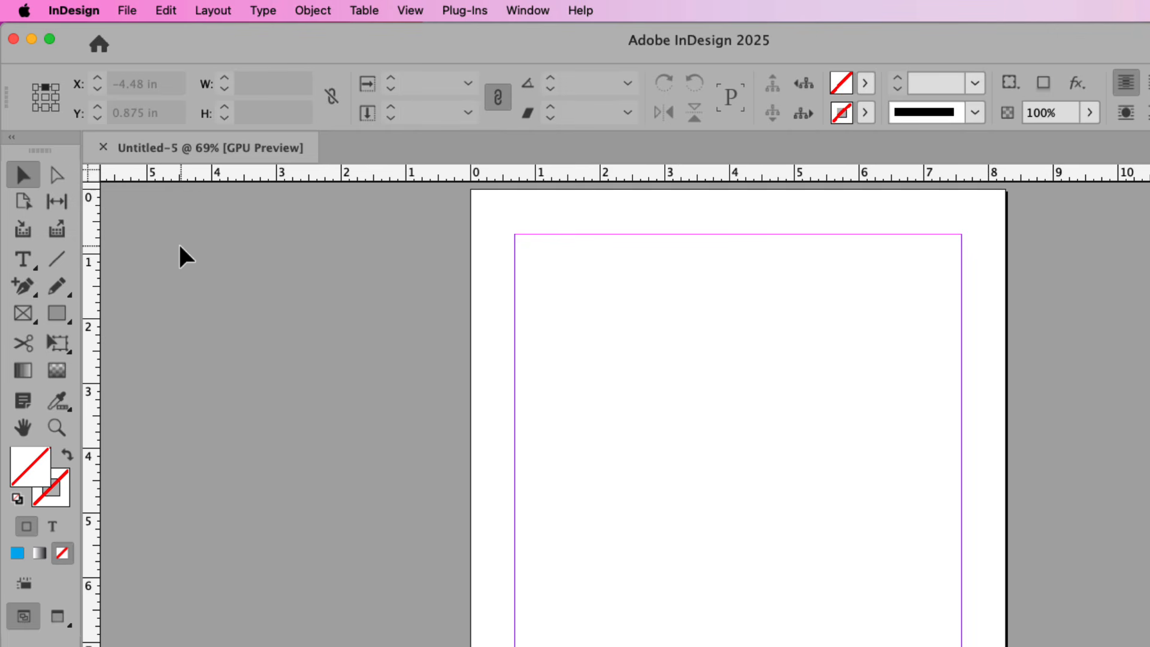
Examine the Direct Selection, Type, Rectangle Frame and Rectangle tools, including the frame tool variants, and return to the Selection tool.
click(68, 187)
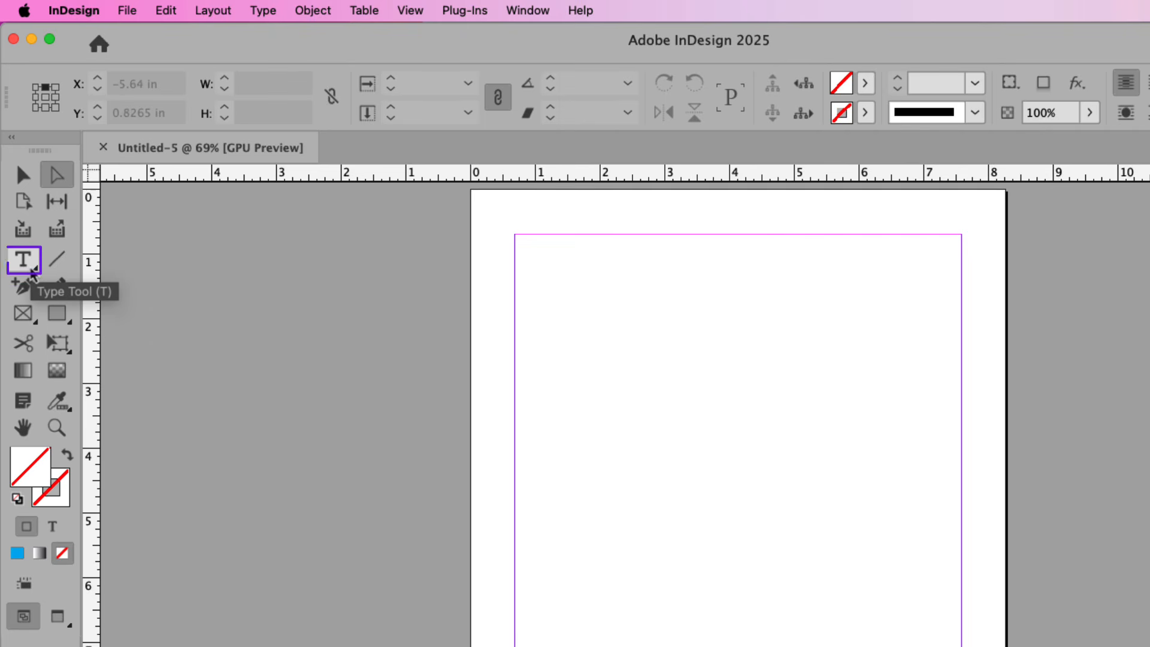
click(34, 271)
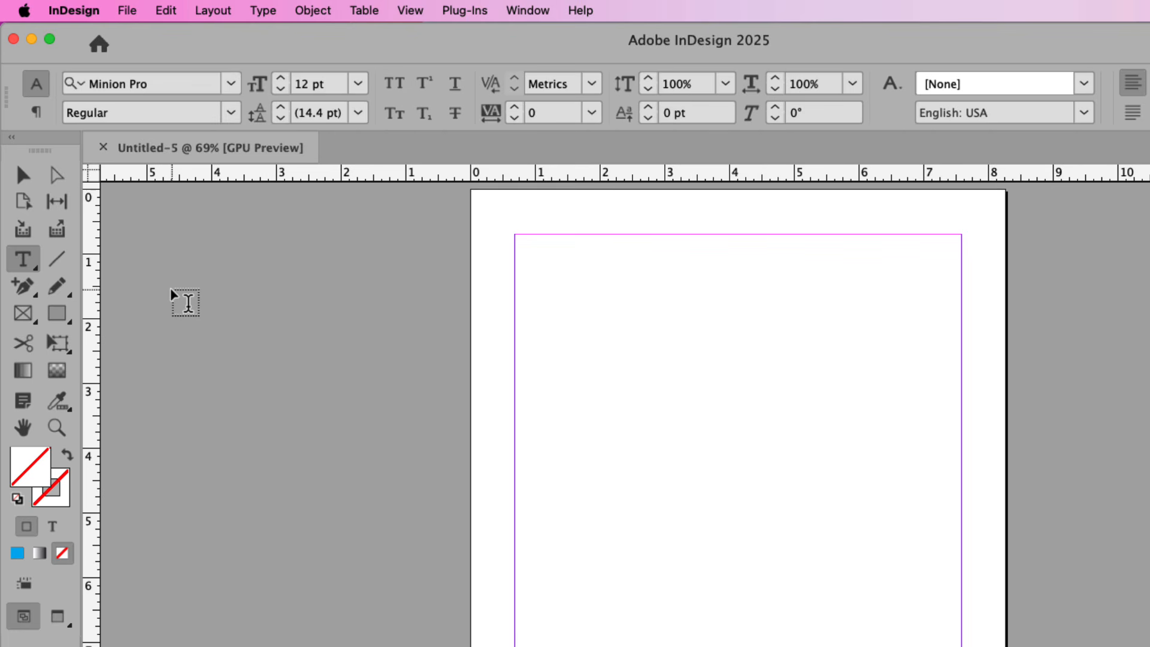
click(24, 313)
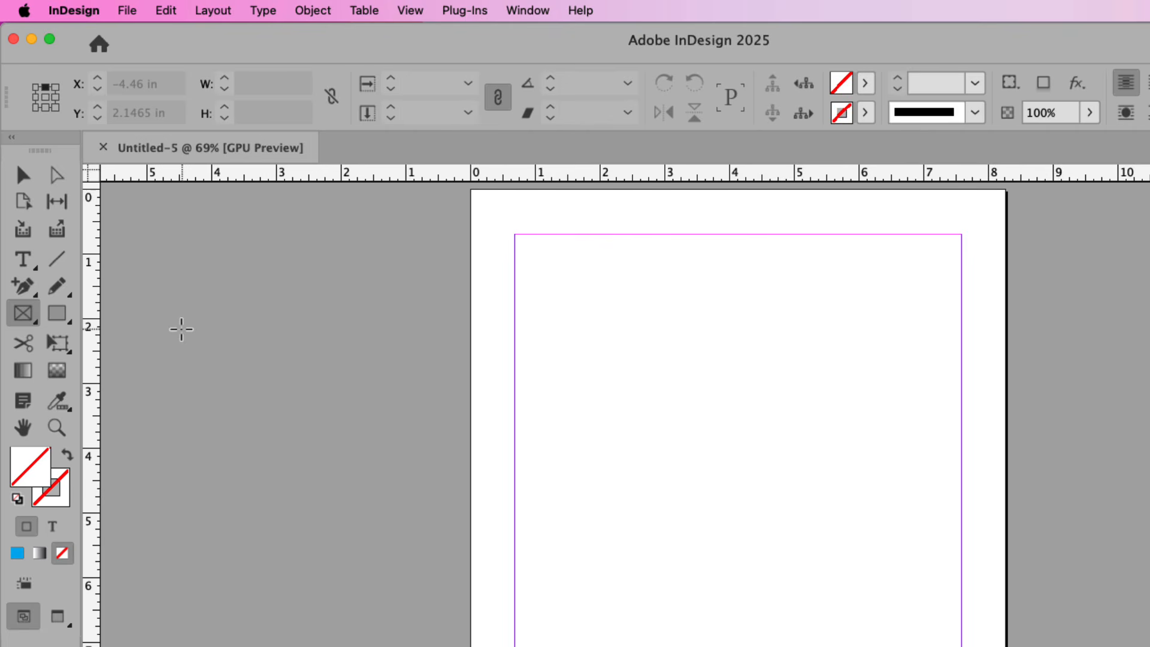
click(27, 331)
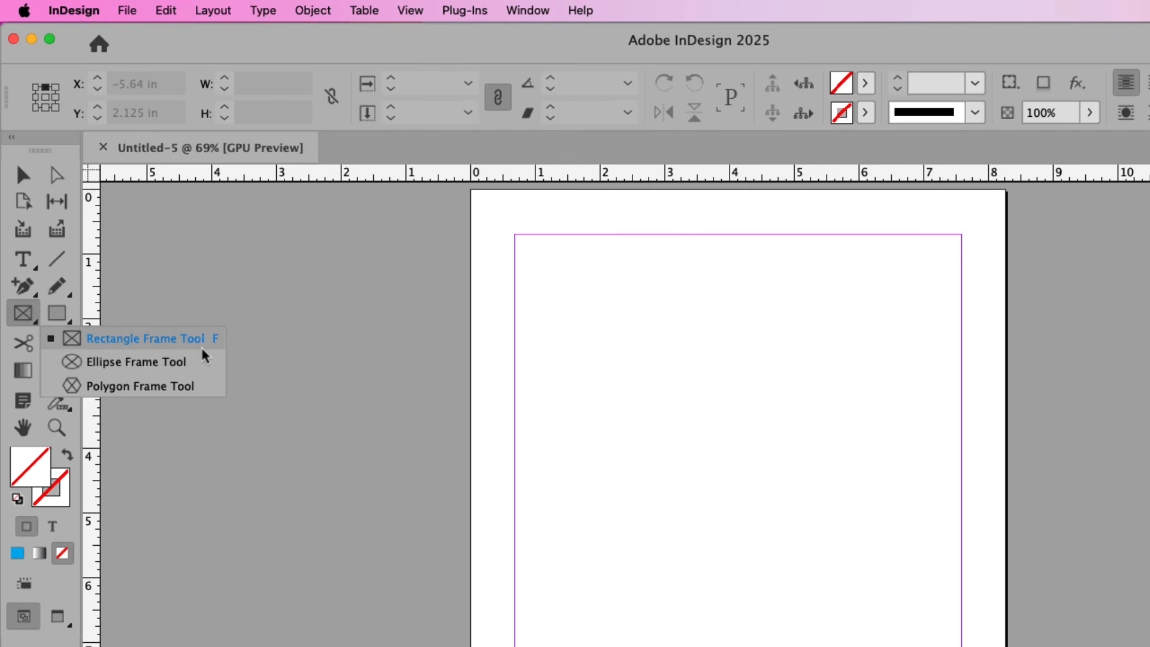
click(20, 325)
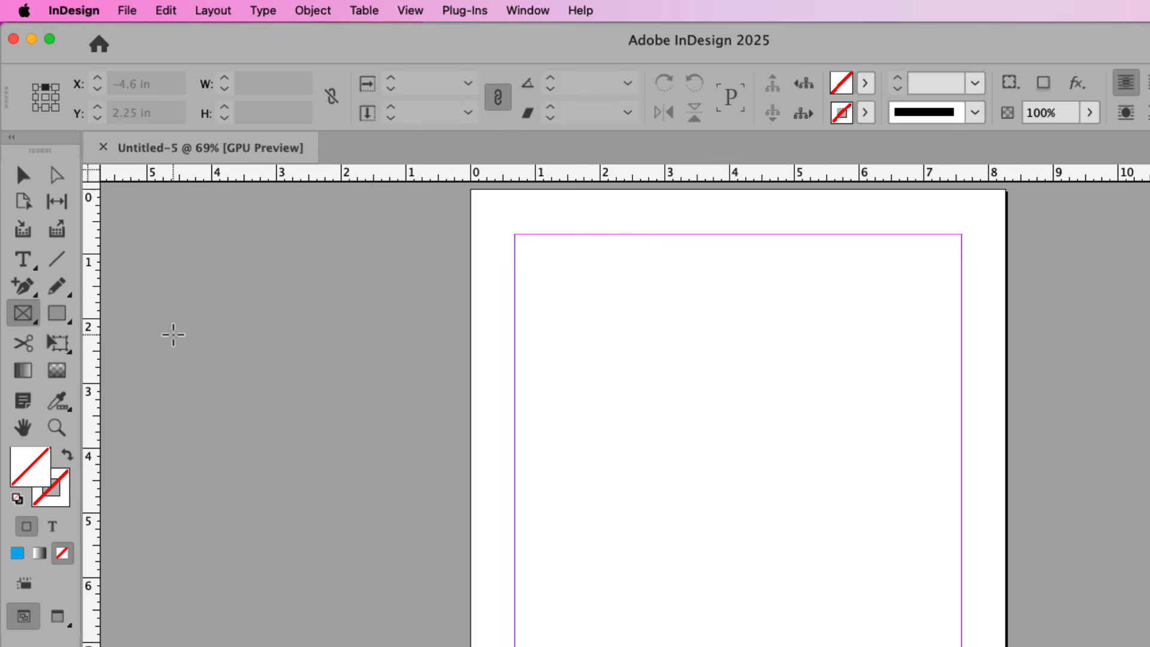
click(68, 327)
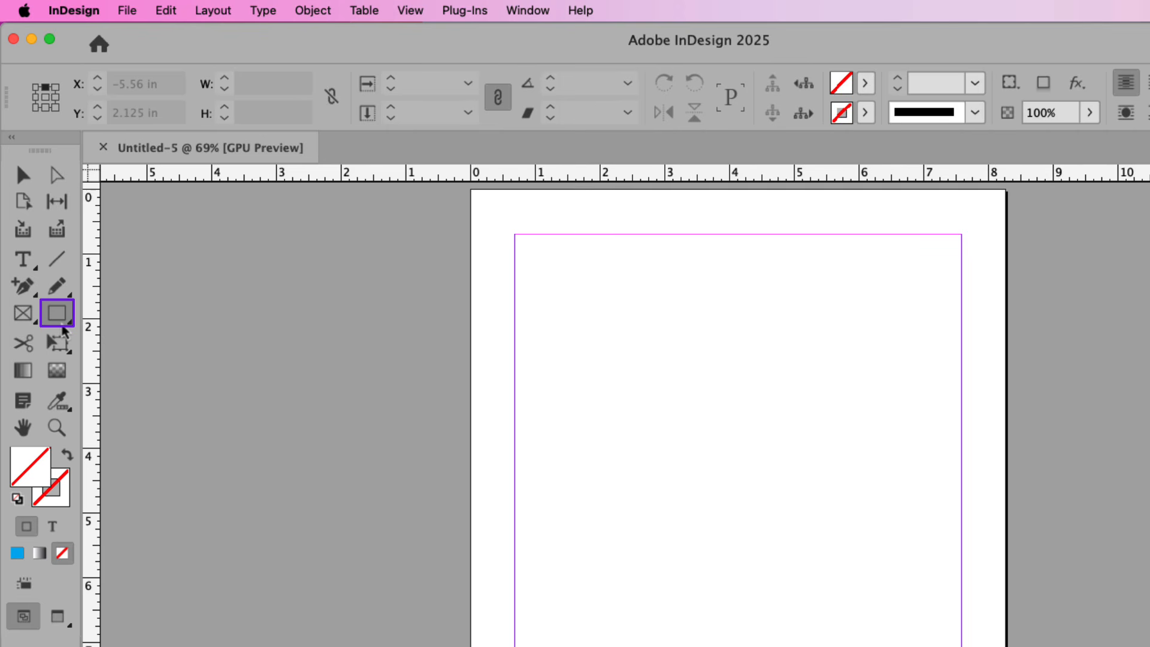
click(66, 329)
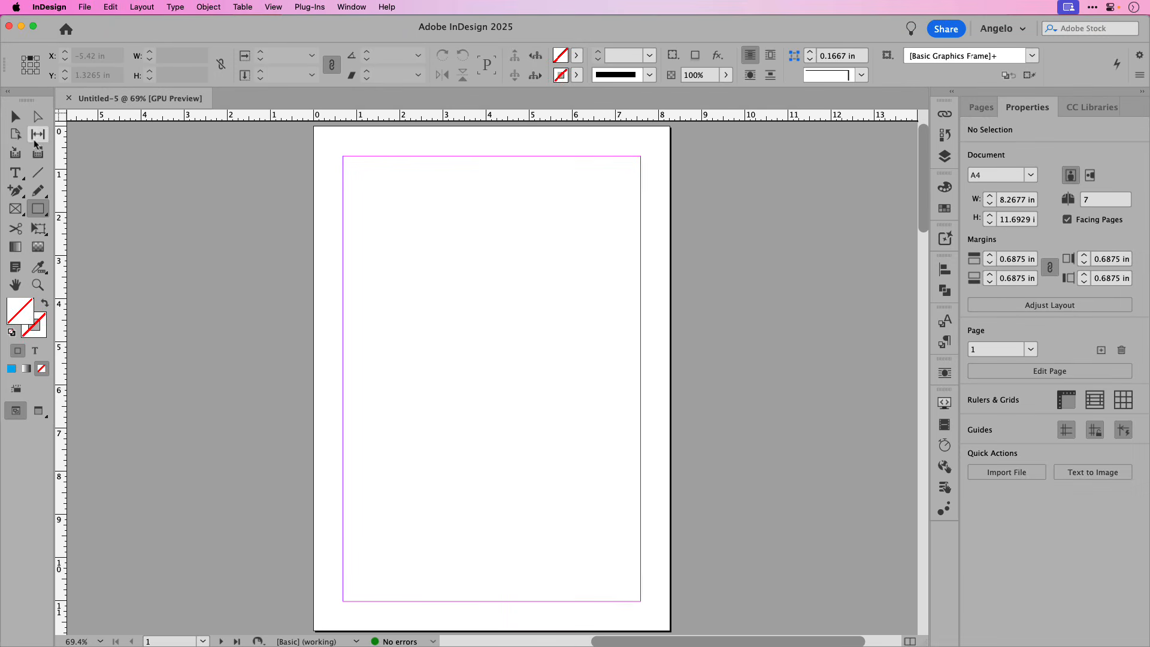
click(15, 116)
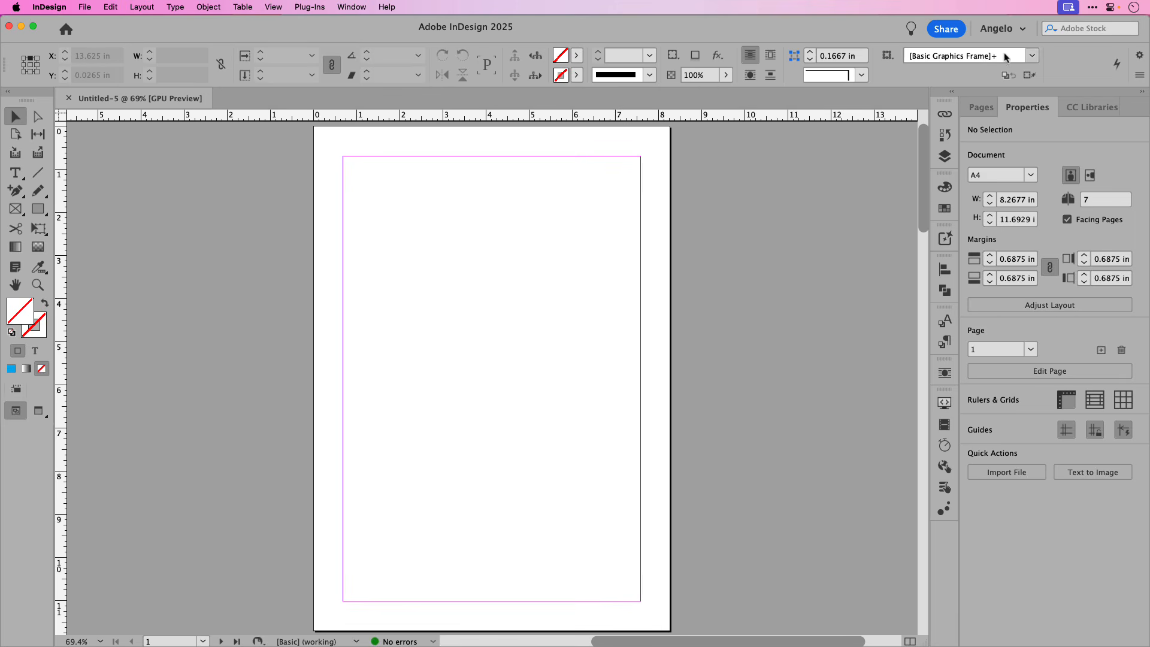
Switch to the Essentials workspace, view the document's pages in it and return to the document properties.
click(1027, 31)
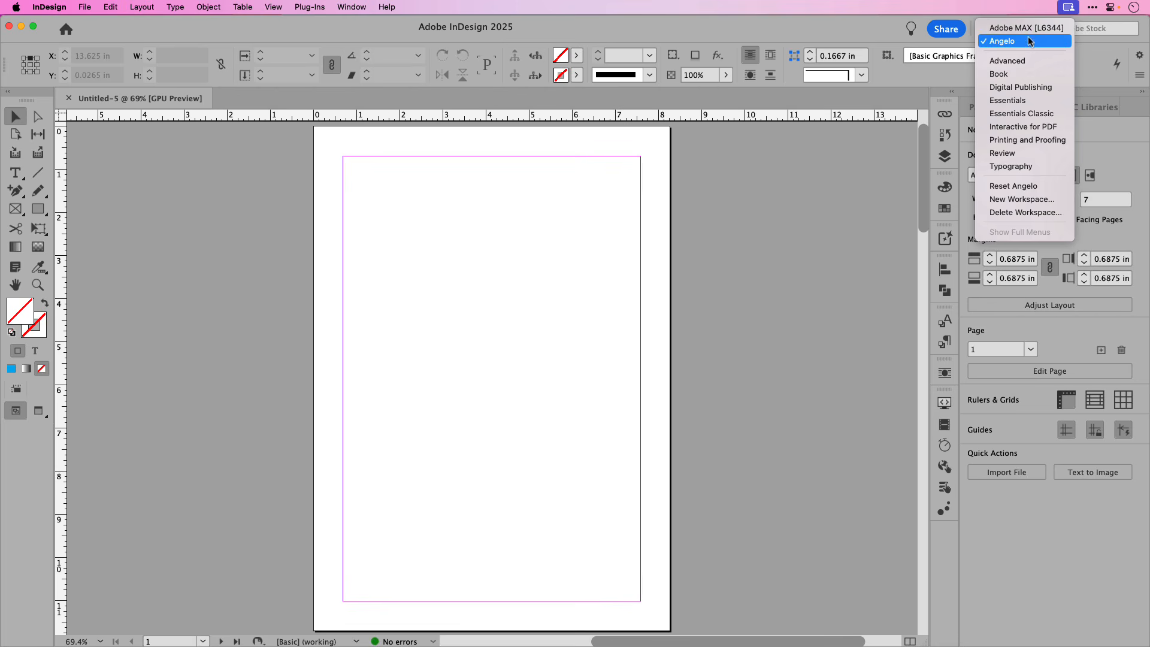
click(1048, 105)
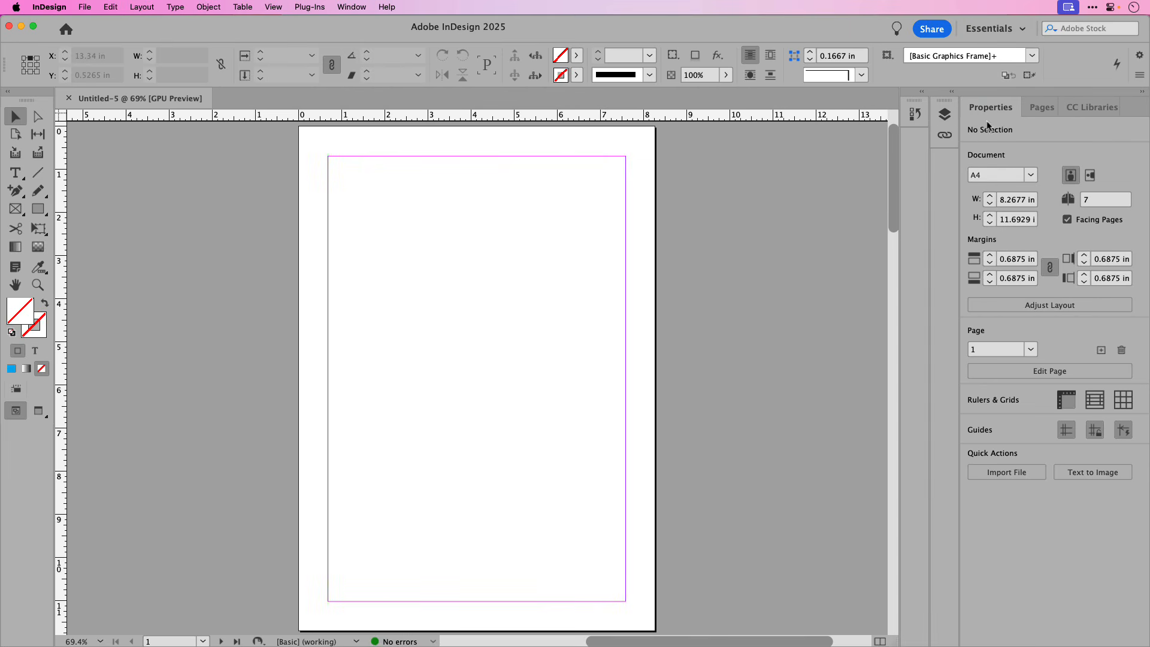
click(1031, 112)
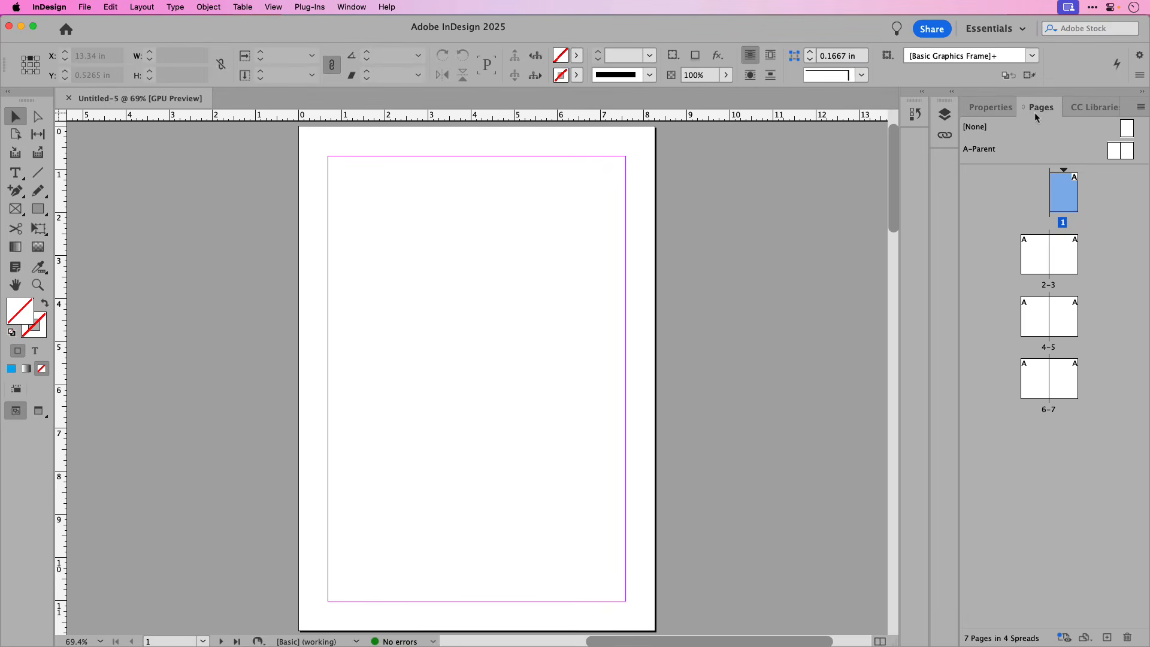
click(997, 112)
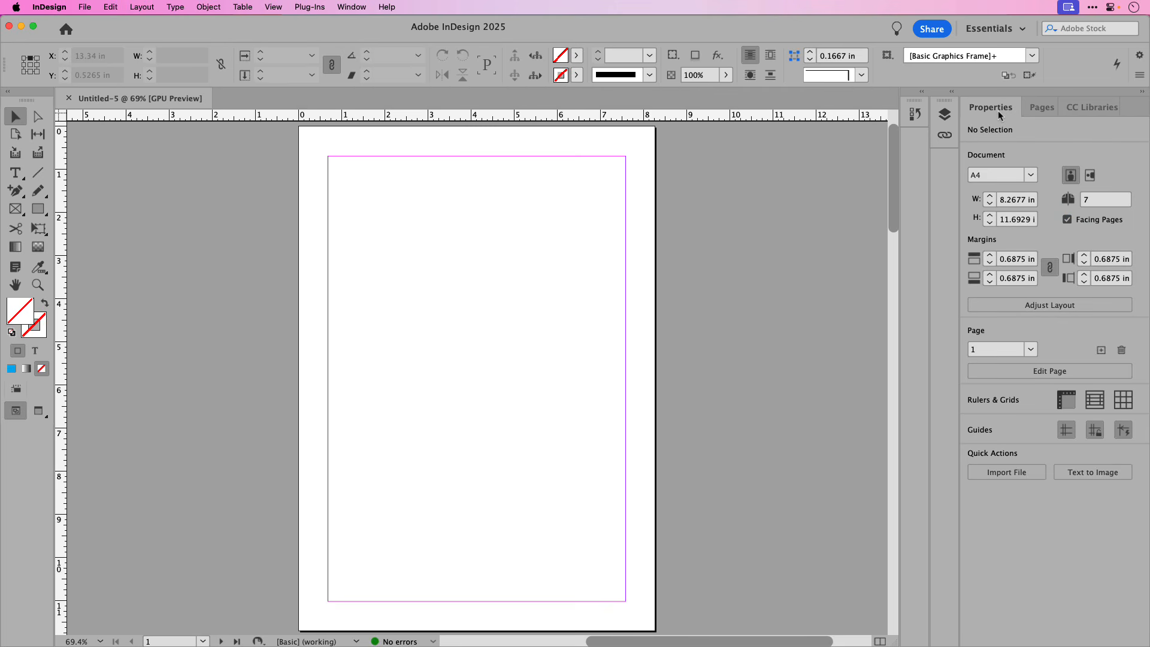
Try the Essentials Classic workspace and return to Essentials.
click(999, 28)
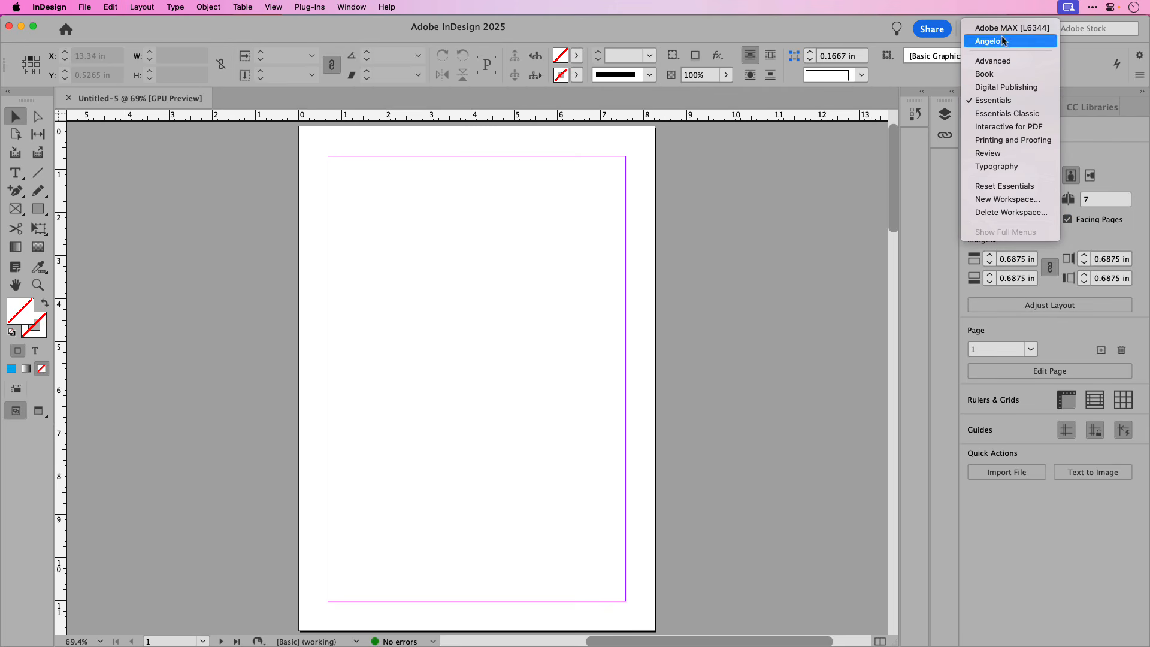
click(1004, 113)
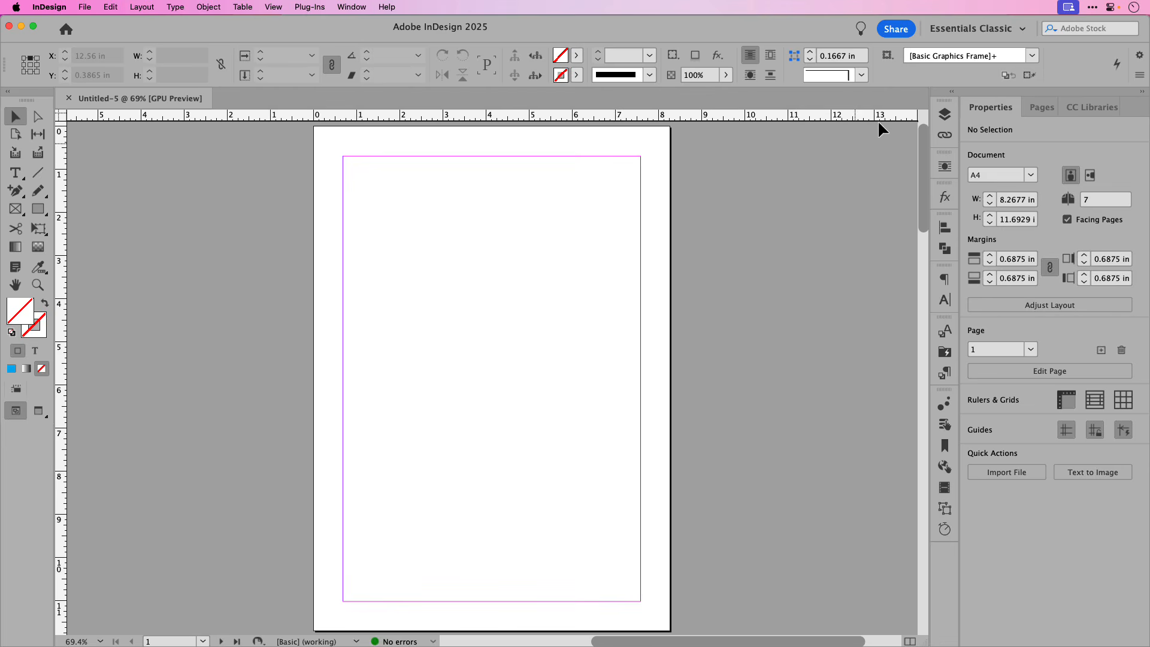
click(977, 29)
click(957, 100)
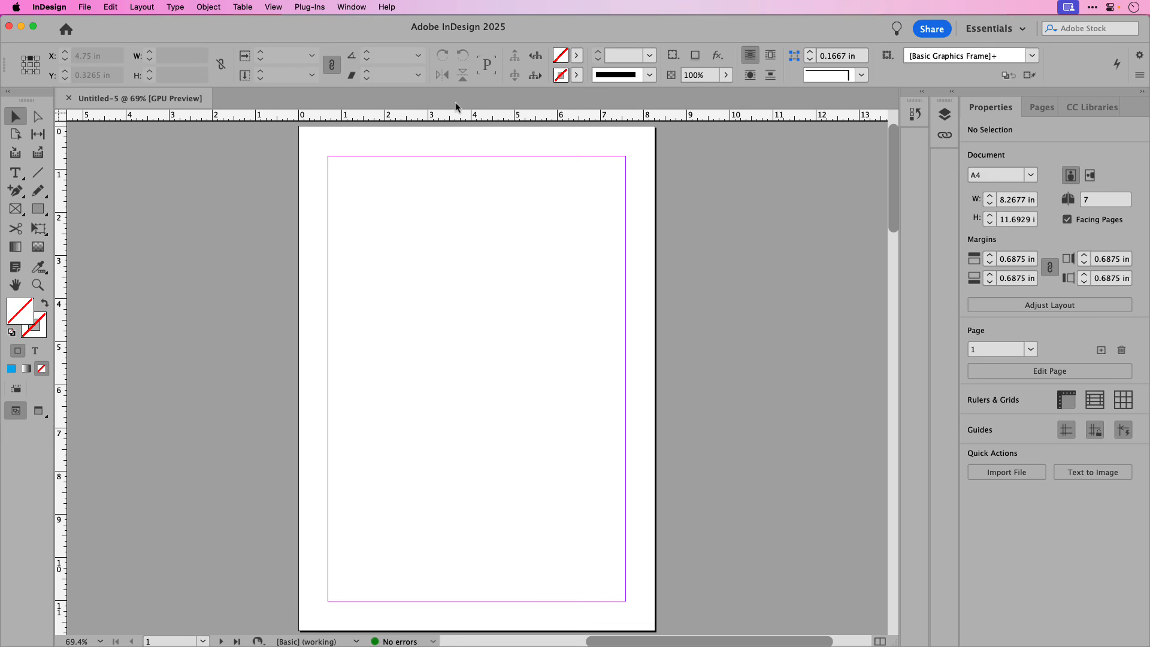
Show the Swatches panel in the workspace.
click(356, 9)
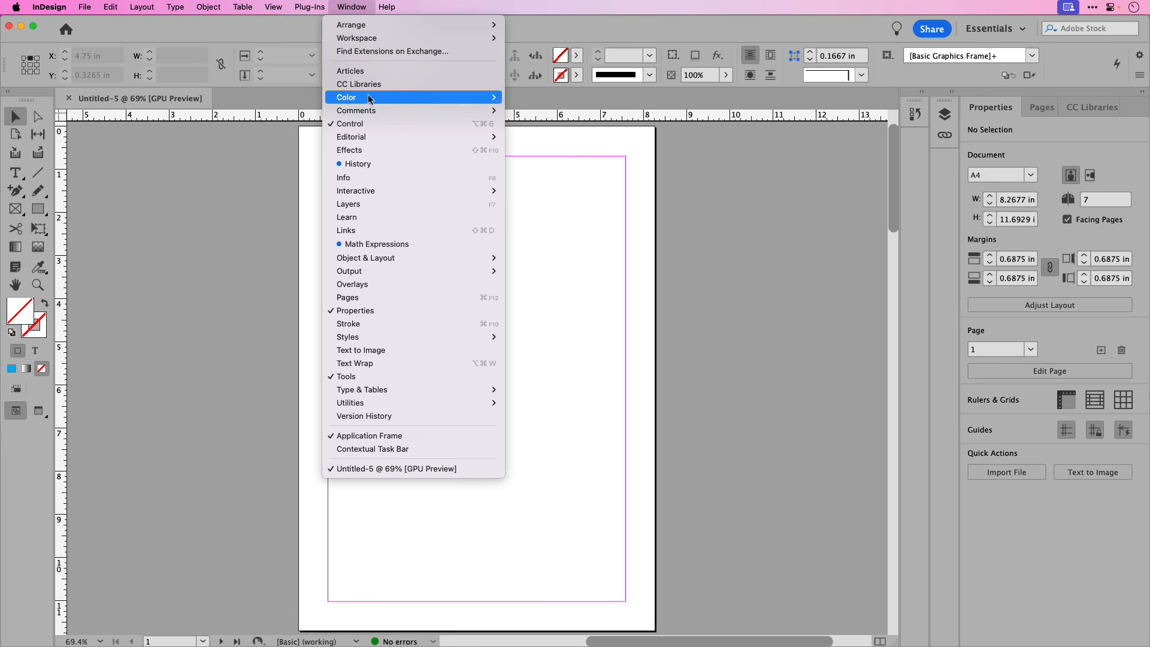
mouse_move(368, 97)
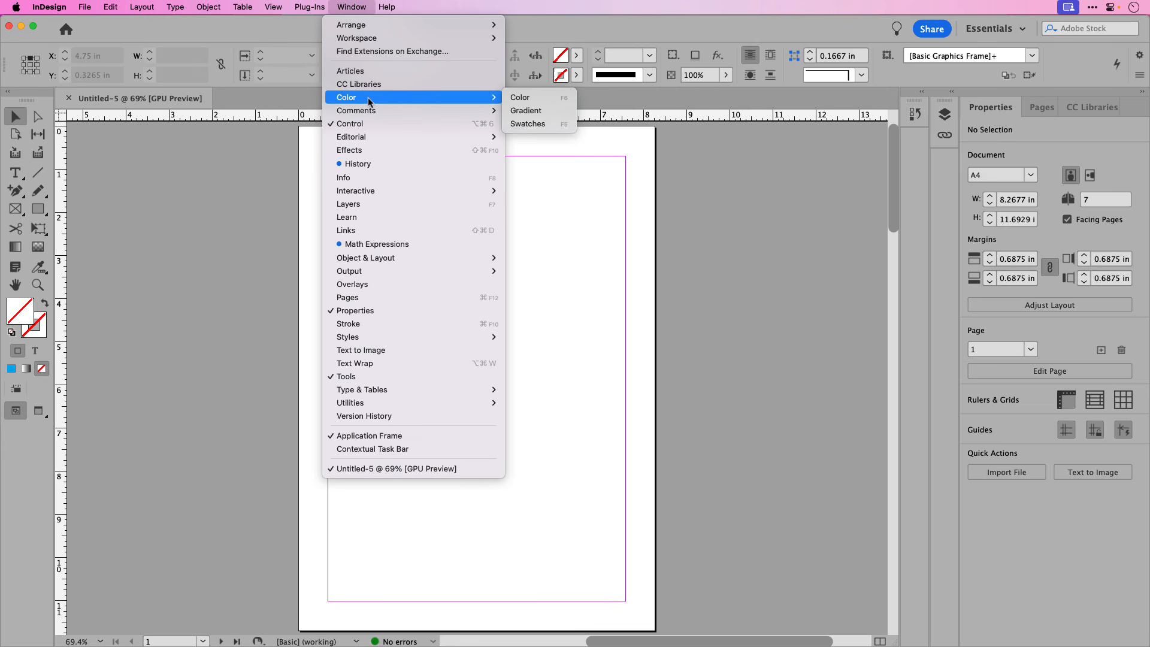
click(529, 123)
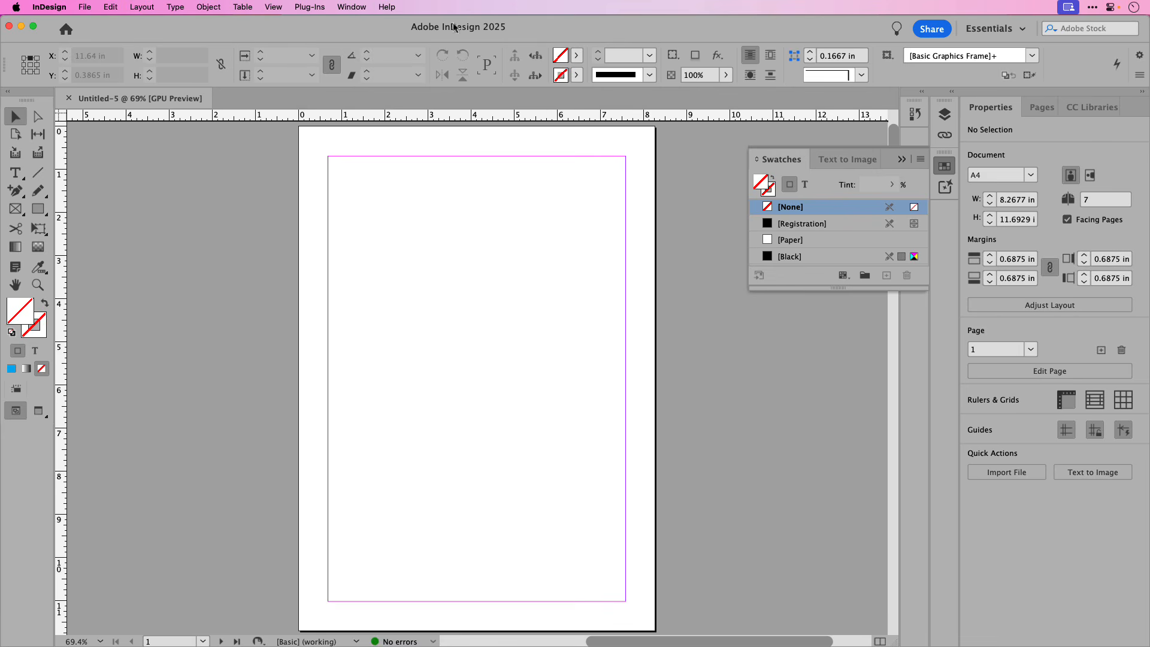
Show the Color panel in the workspace and collapse it into the dock.
click(362, 7)
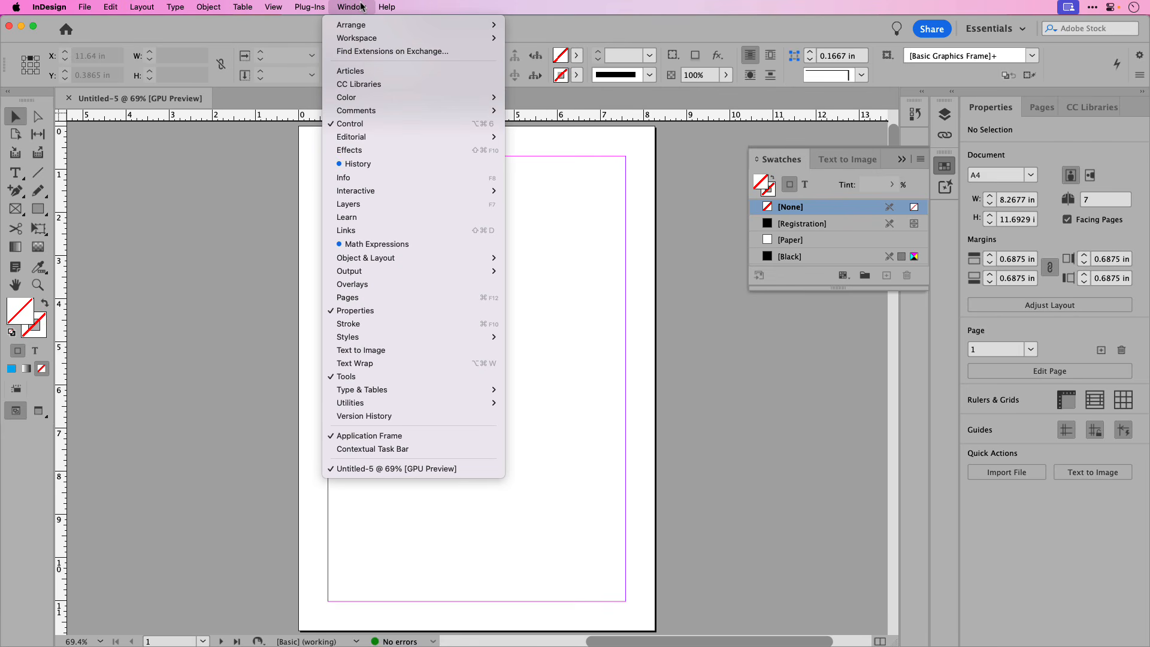
mouse_move(431, 97)
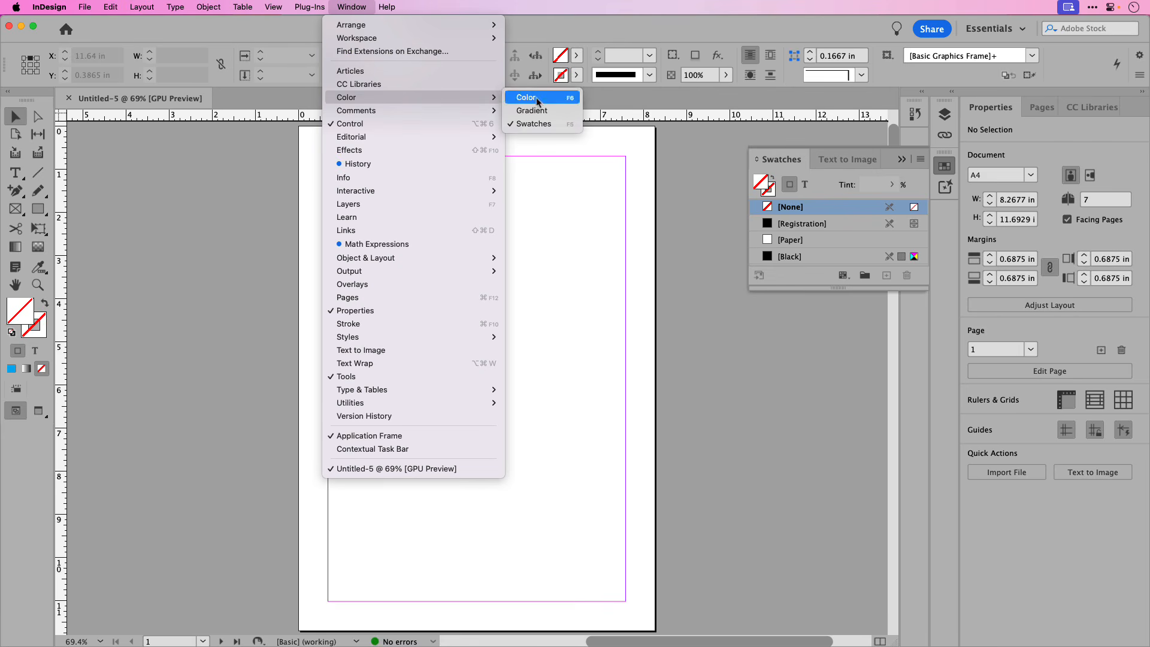
click(536, 98)
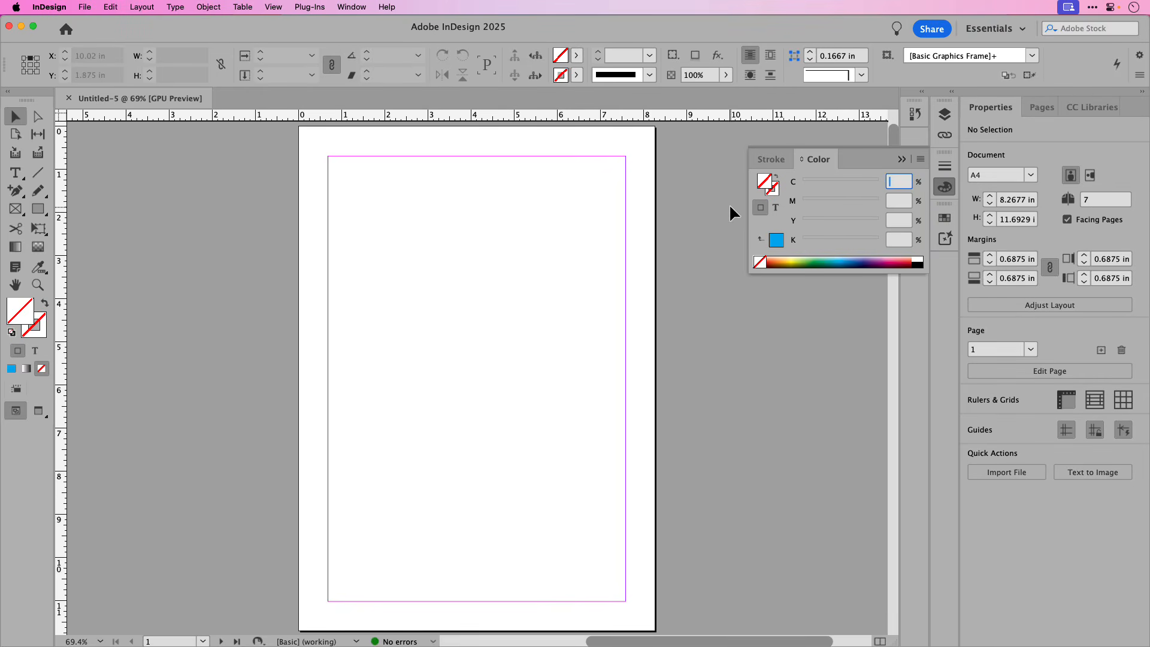
click(782, 169)
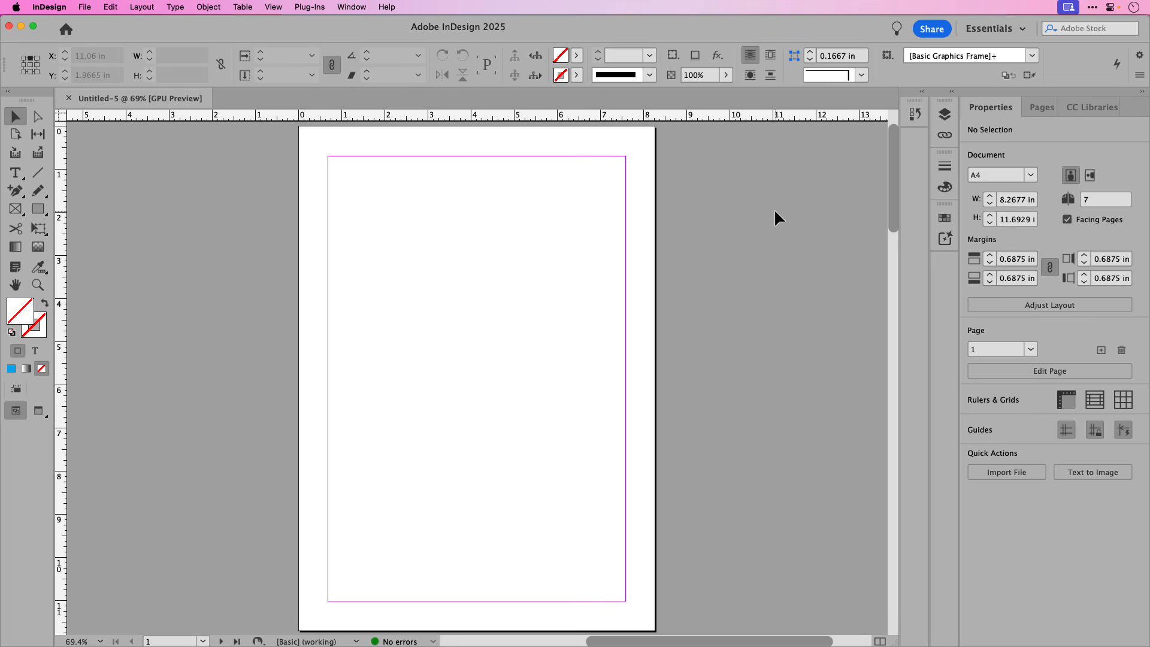
Hide the Control panel and show it again.
click(354, 7)
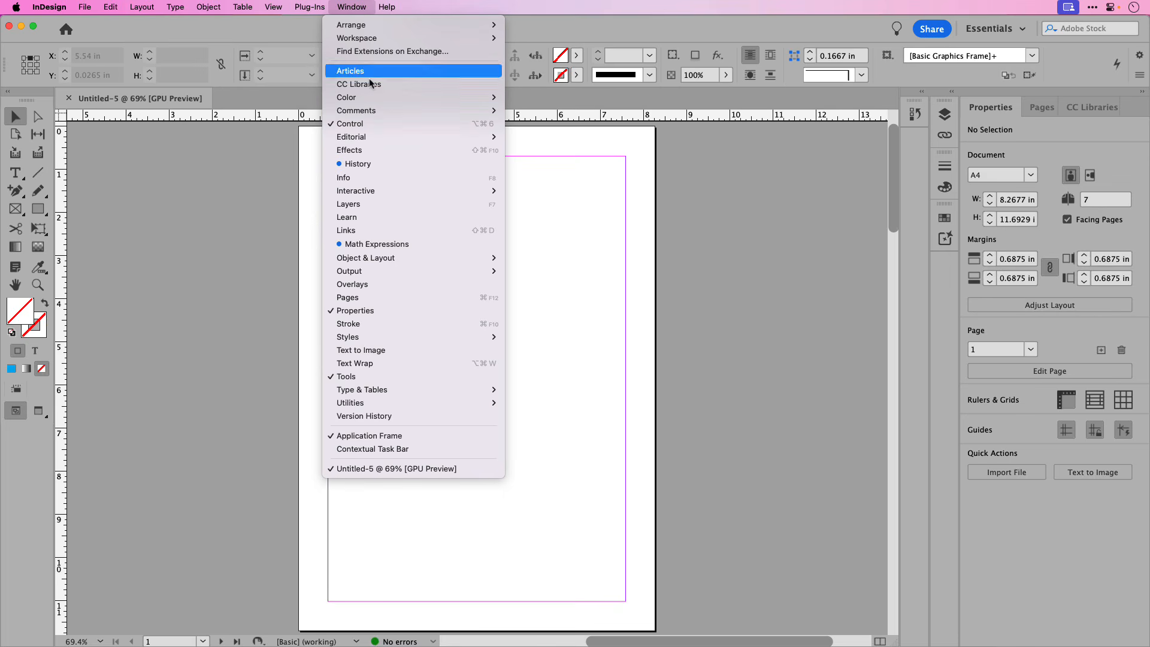
click(372, 124)
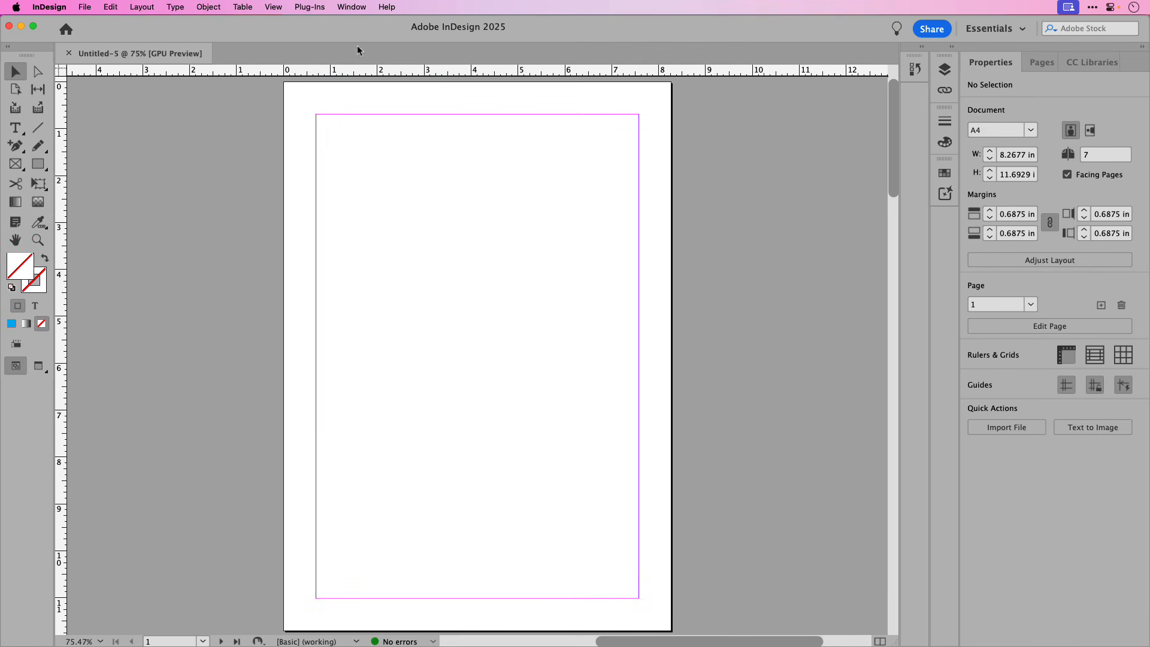
click(355, 8)
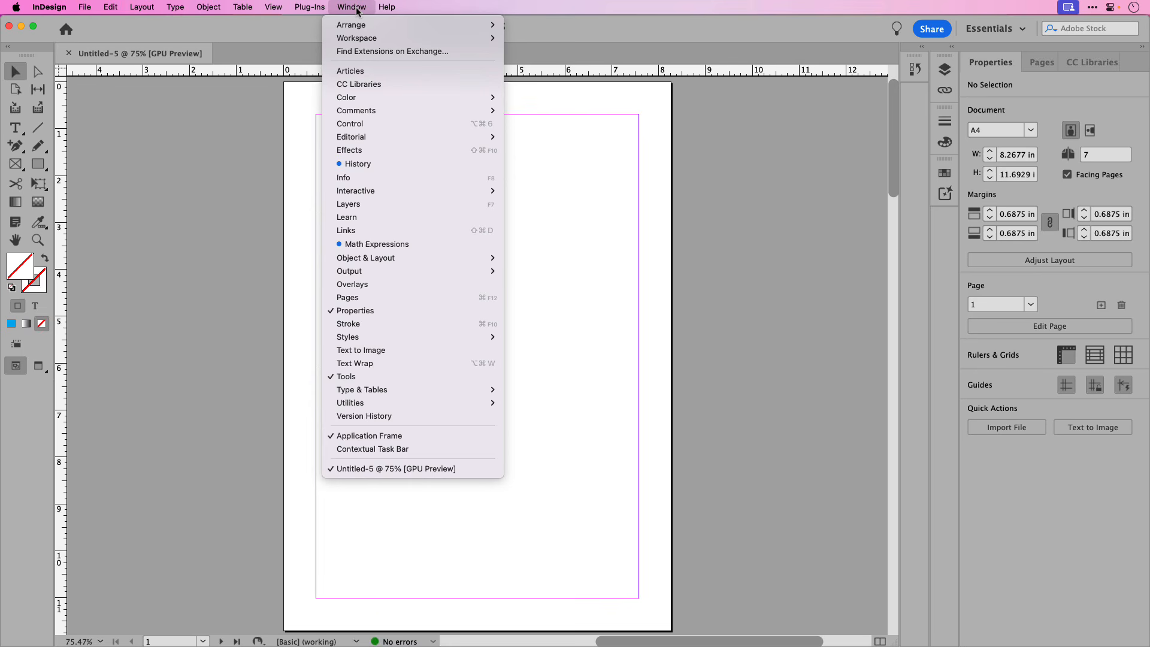
click(360, 123)
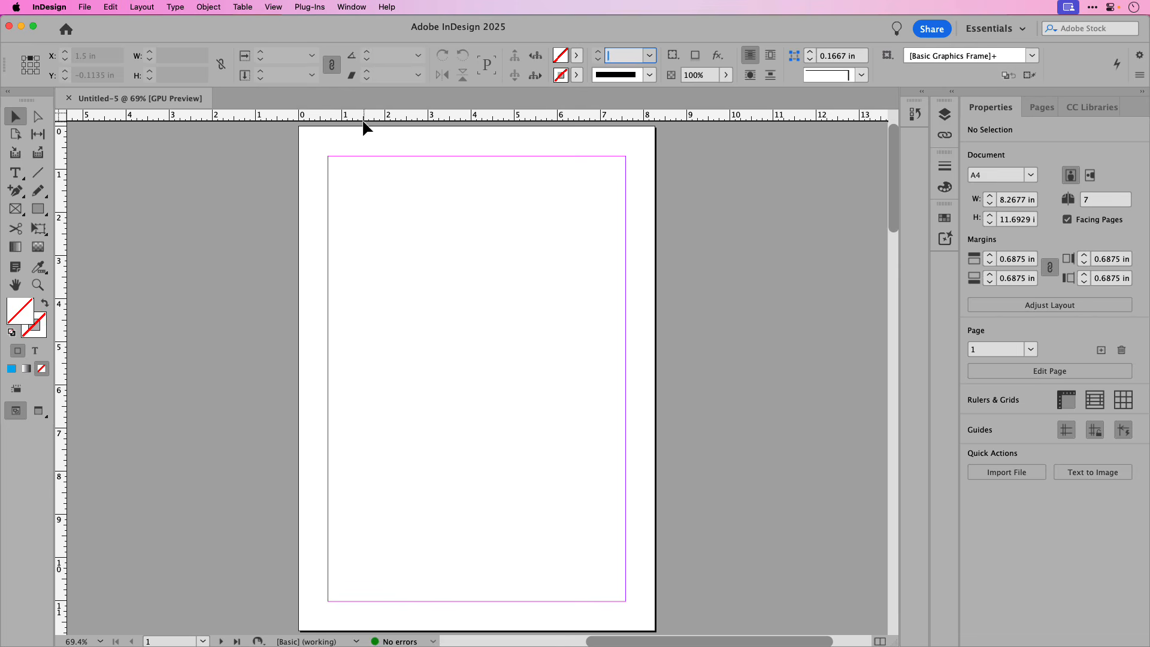
click(219, 64)
click(758, 177)
Save the document as Charm Magazine in the Magazine Design folder, in InDesign 2025 document format.
click(85, 7)
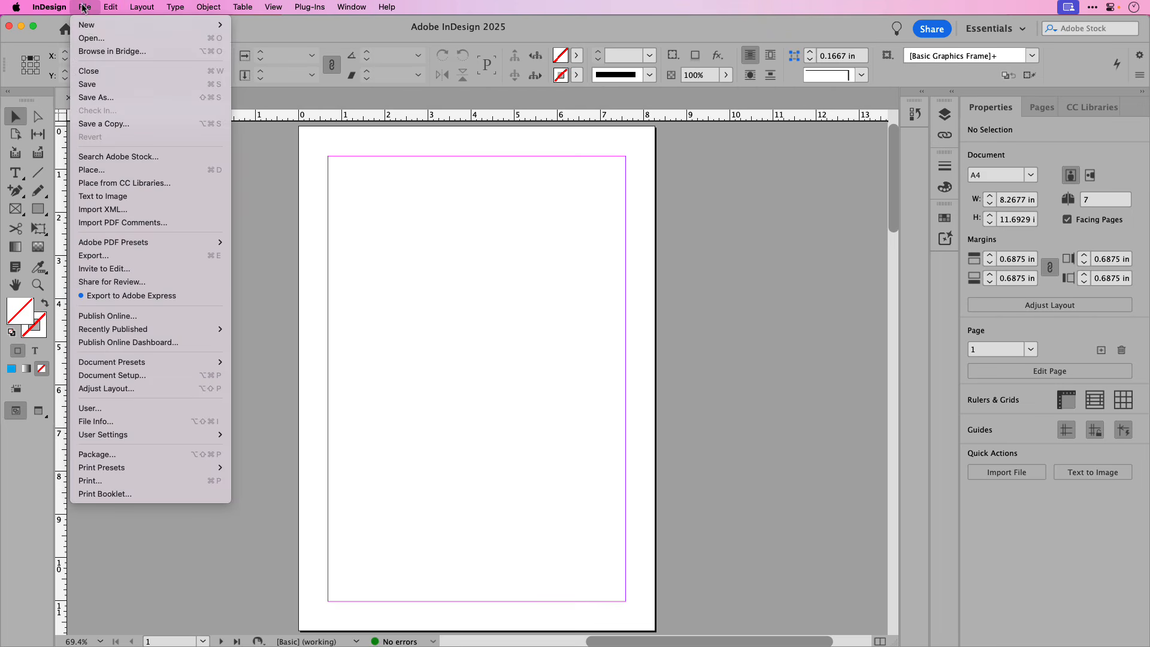
click(93, 84)
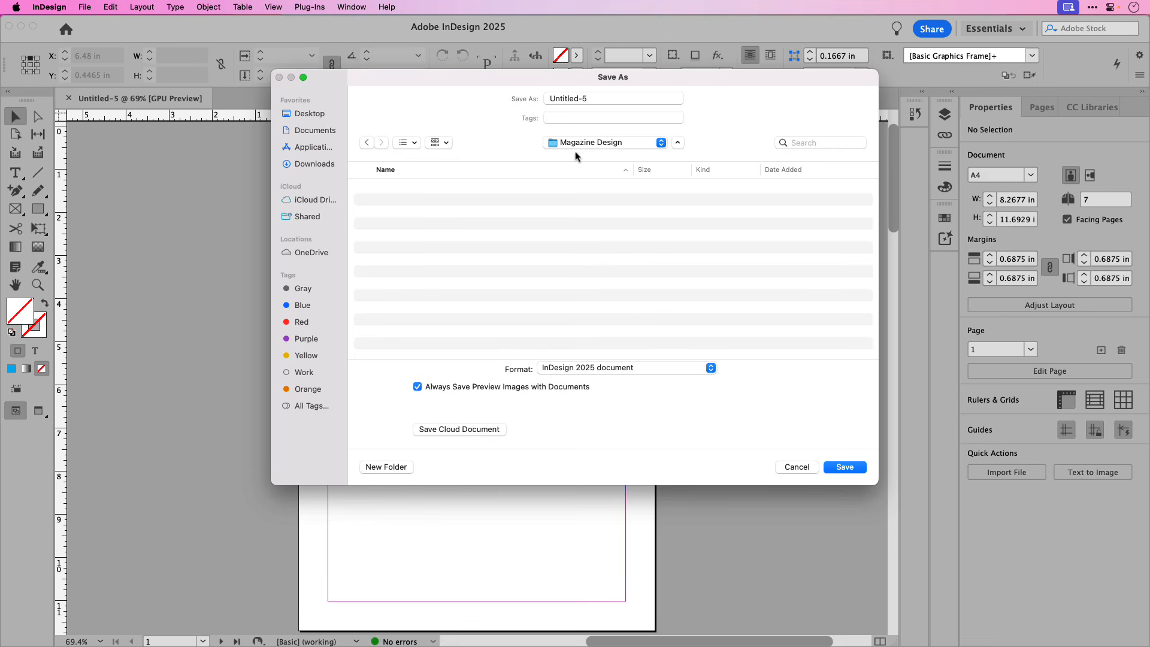
click(590, 97)
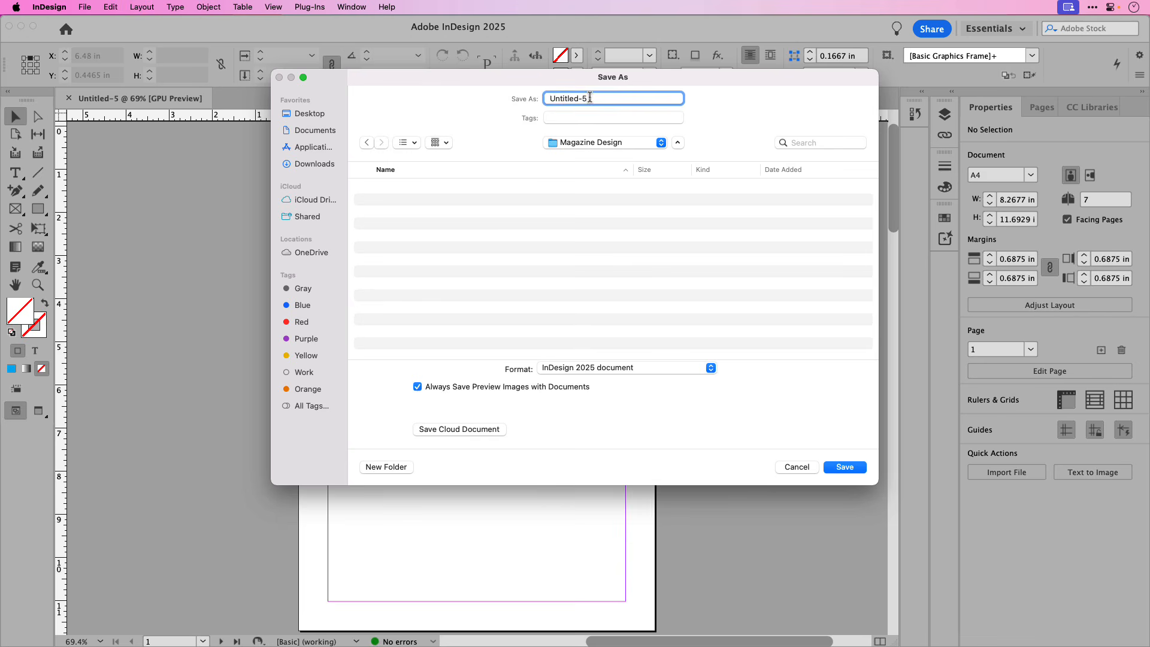
drag(590, 98, 535, 102)
text(Charm Magazine)
click(841, 470)
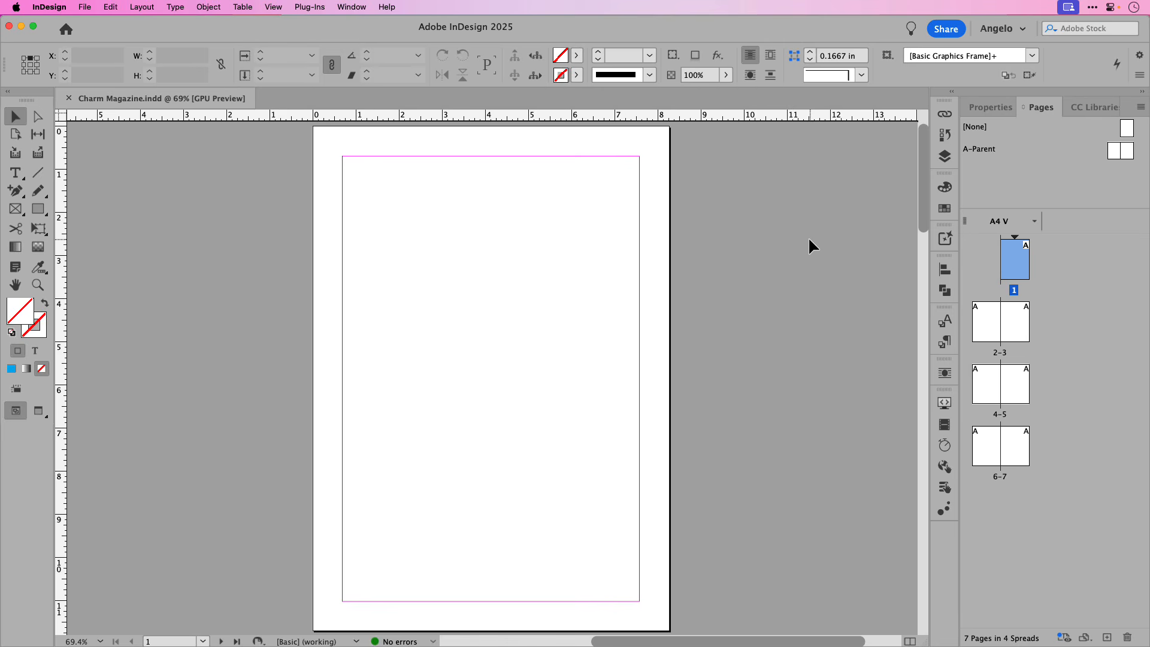
View spreads 2-3, 4-5 and 6-7 of the document and return to page 1.
double_click(980, 321)
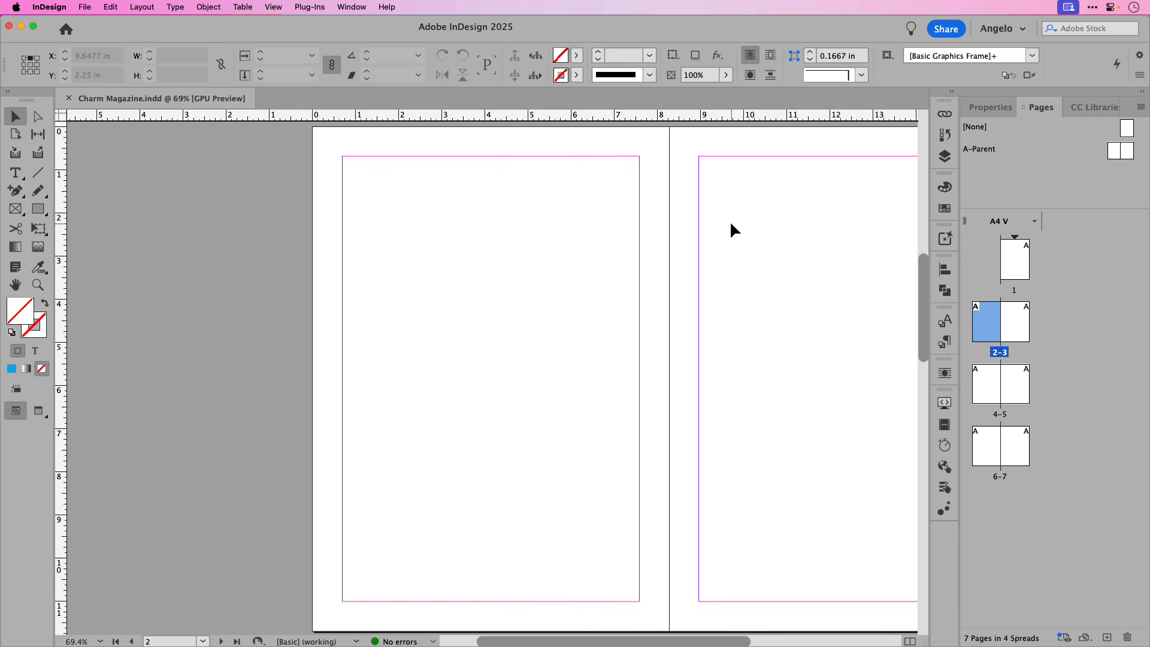
double_click(988, 386)
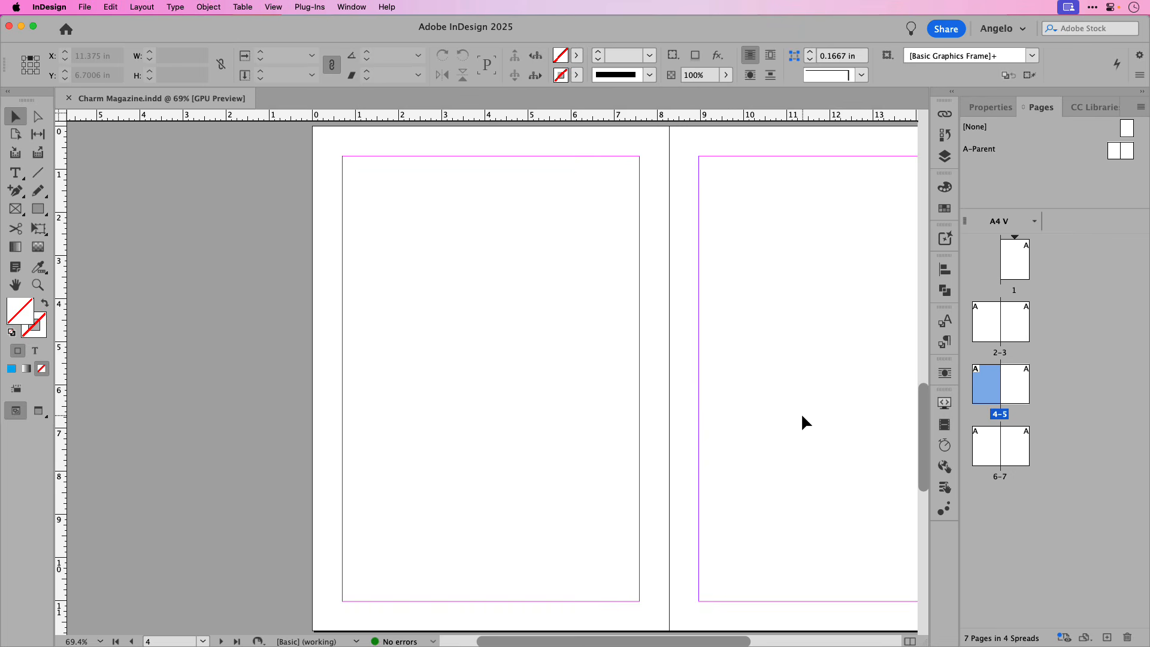
double_click(983, 448)
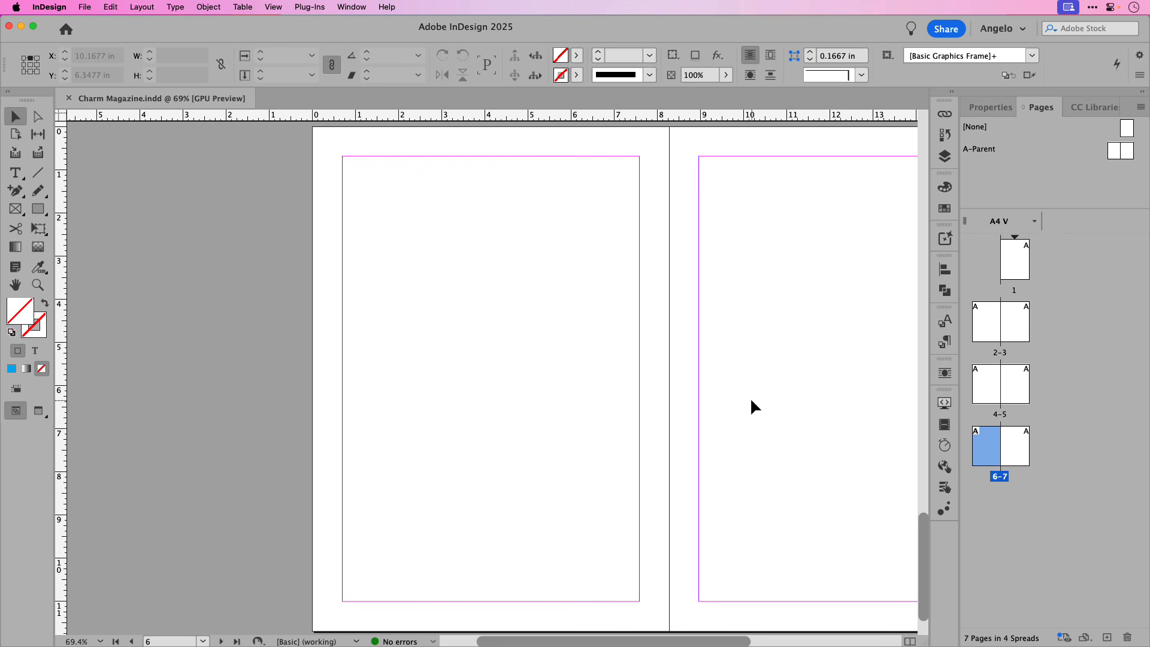
key(space)
drag(783, 387, 599, 383)
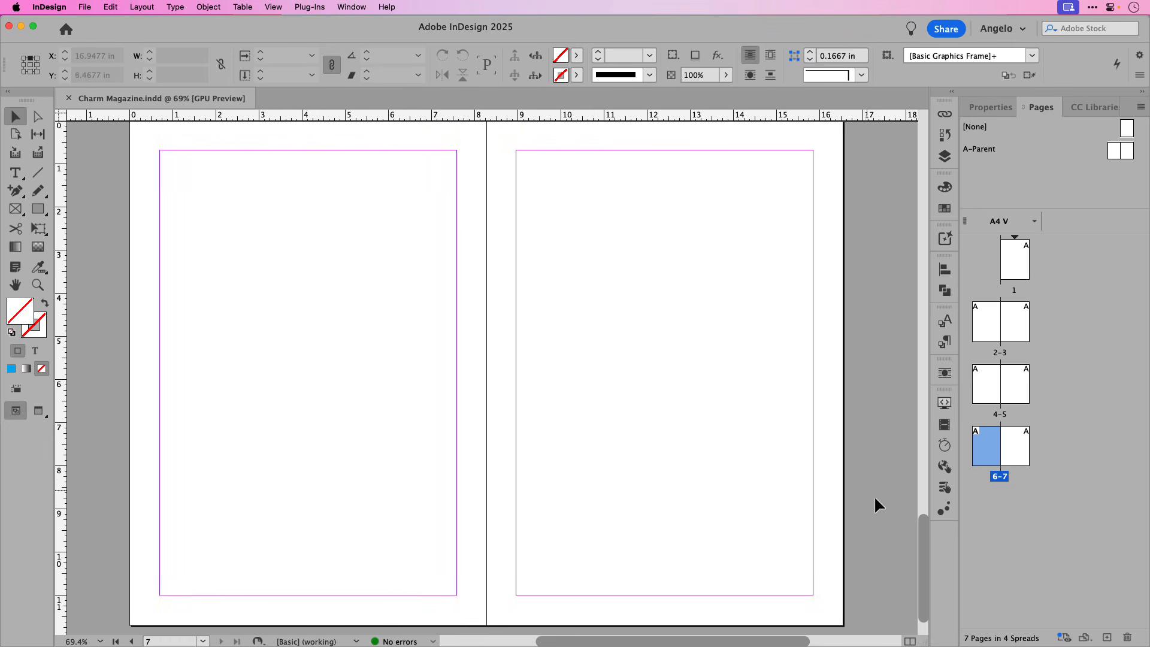
scroll(924, 532, up, 2)
scroll(924, 531, up, 3)
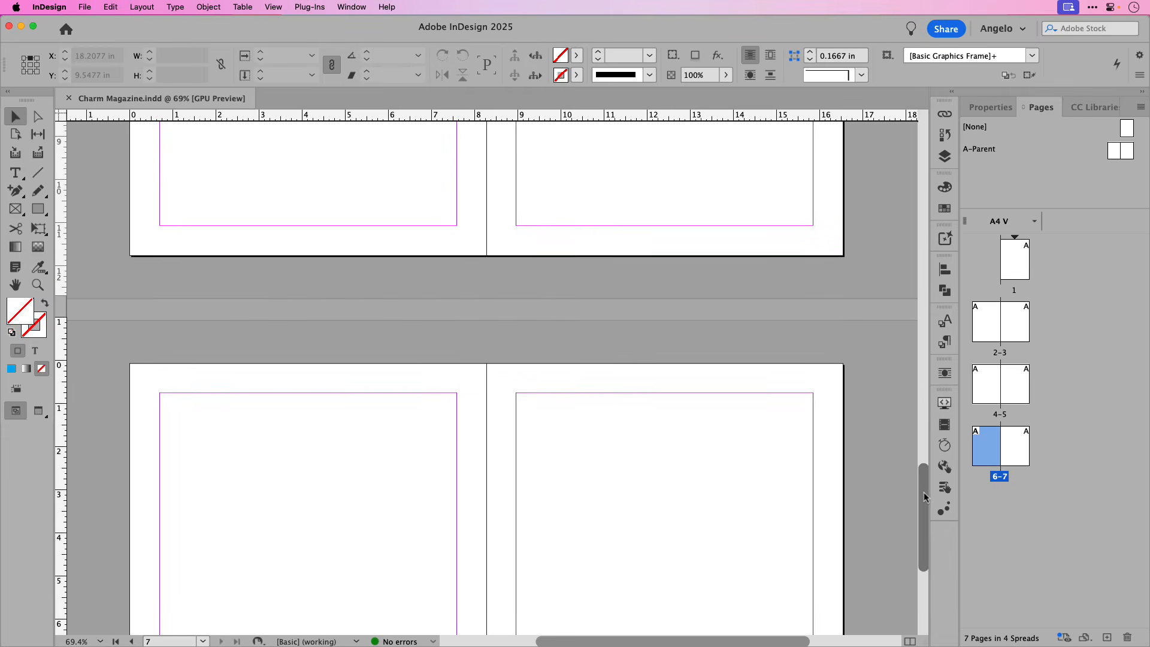
scroll(924, 531, down, 4)
mouse_move(792, 643)
mouse_down()
mouse_move(826, 643)
mouse_move(792, 644)
mouse_up()
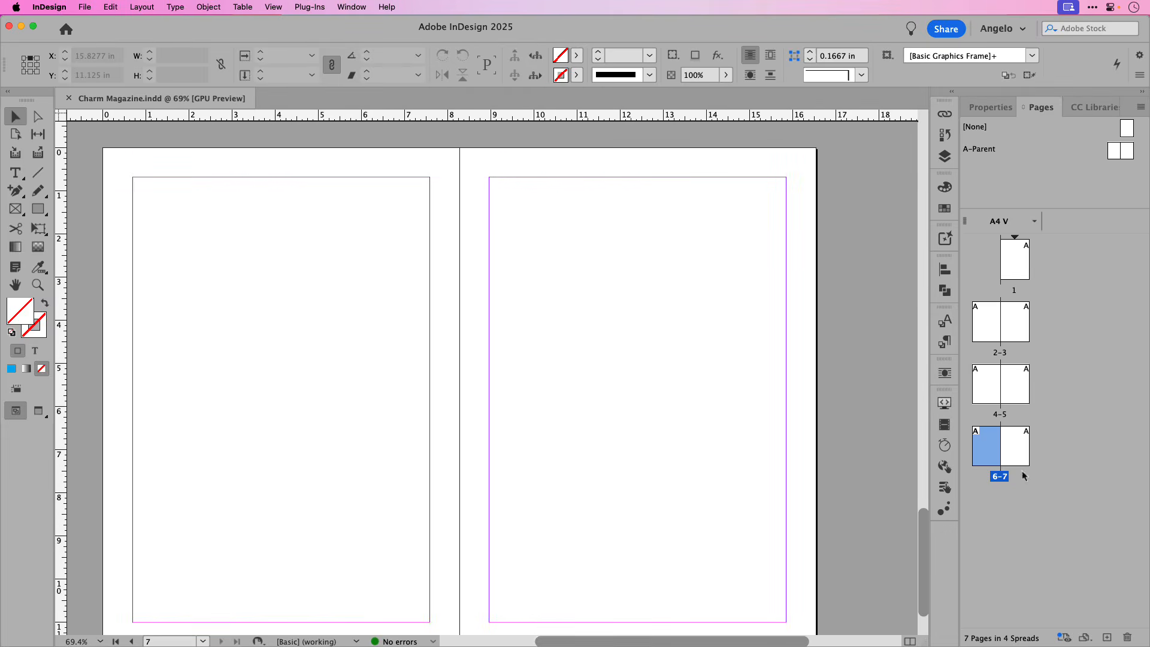
double_click(1023, 259)
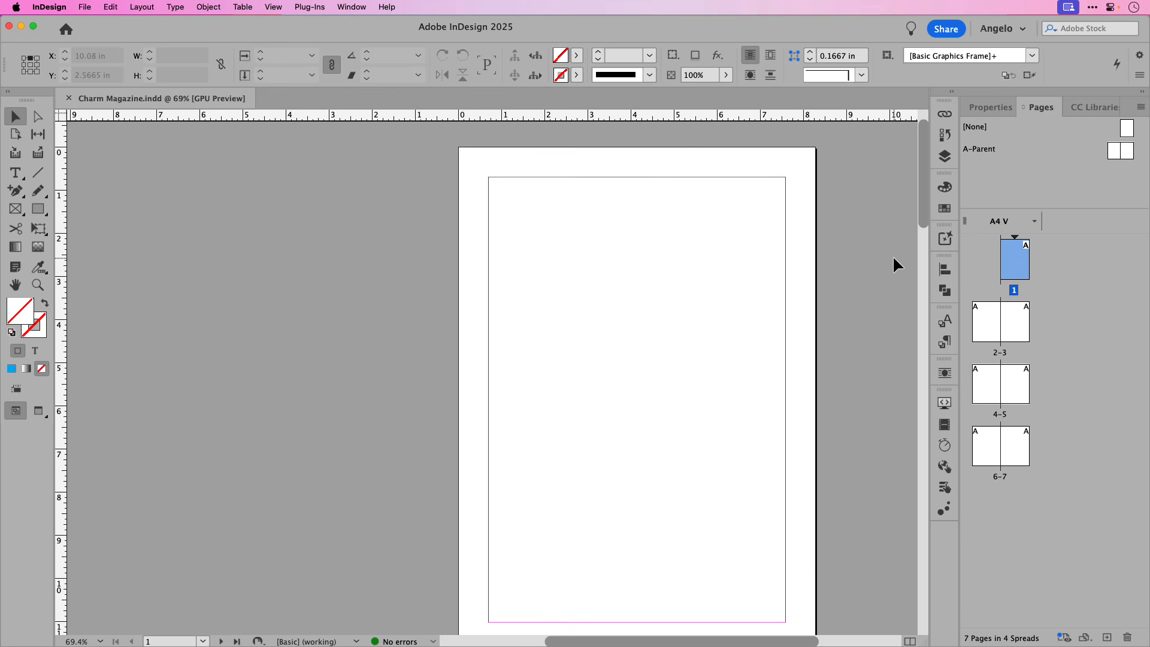
scroll(893, 258, right, 5)
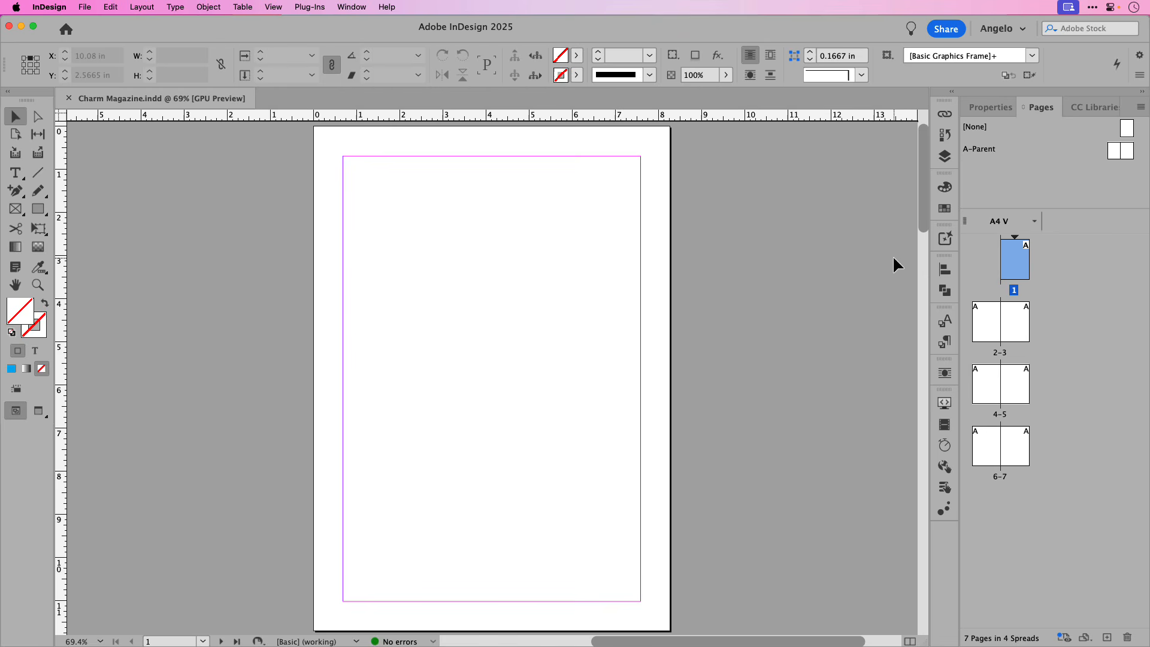
Try the document with Facing Pages turned off, view its page arrangement, and turn Facing Pages back on.
click(991, 109)
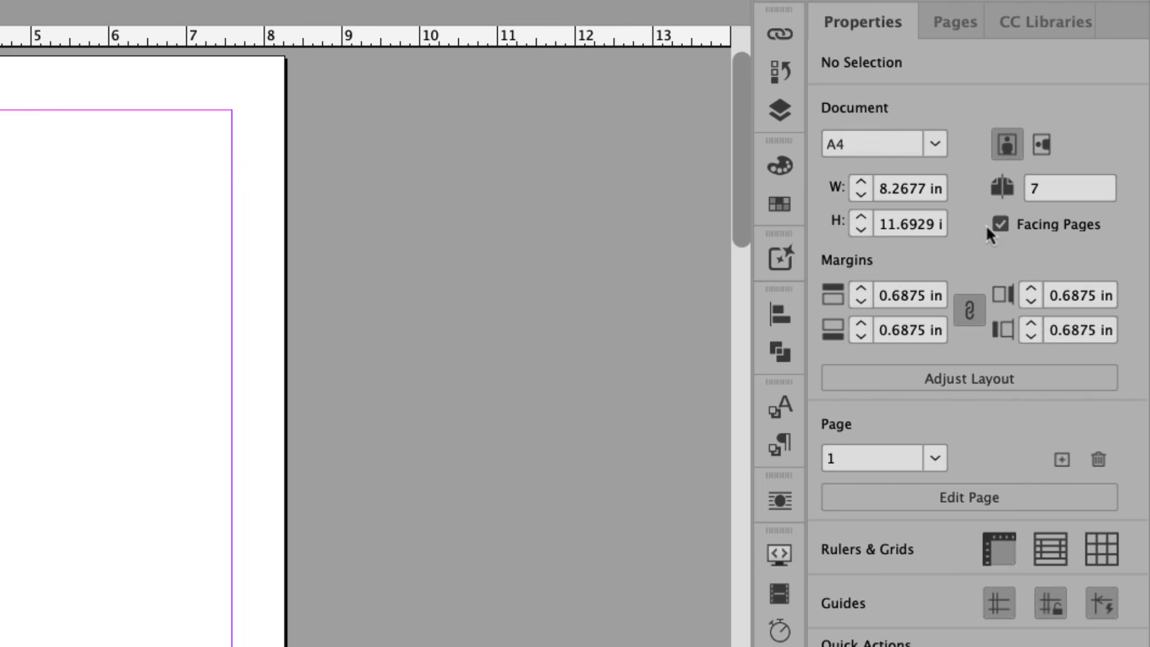
click(1000, 224)
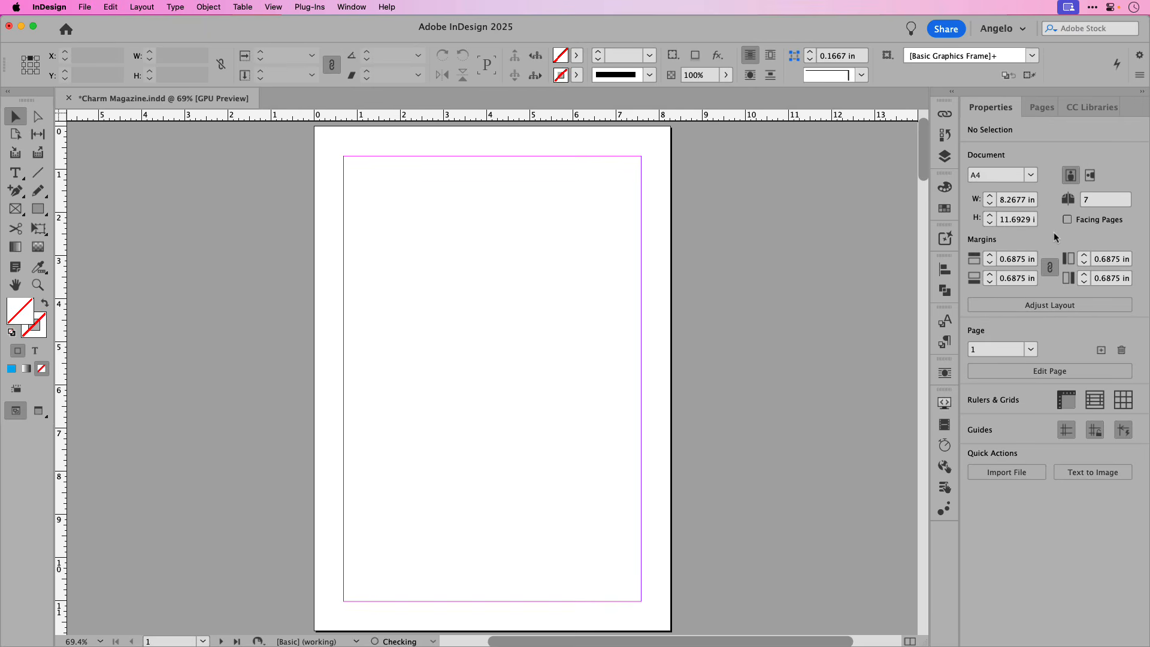
click(1036, 109)
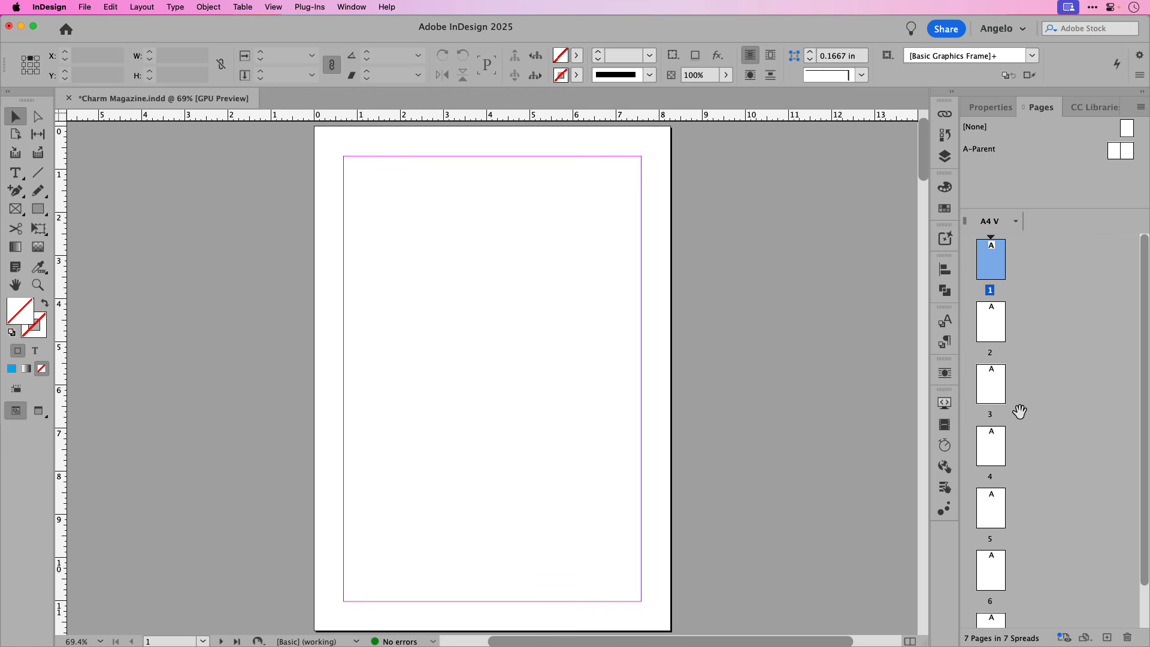
click(992, 107)
click(1067, 219)
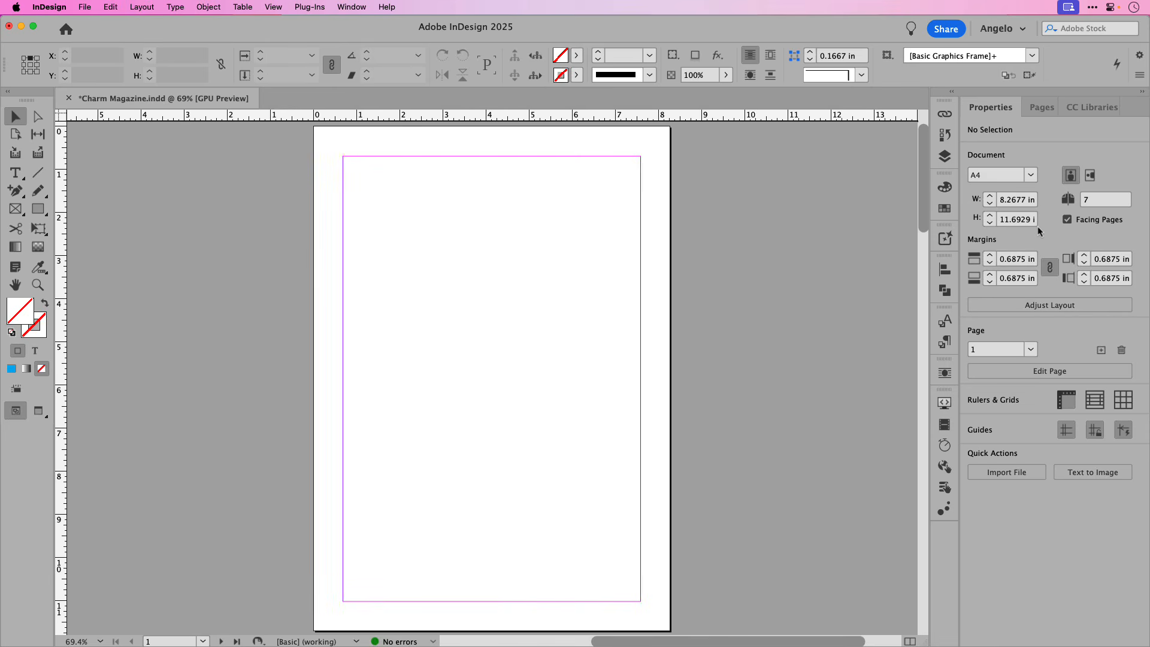
Add a new page after page 1 and undo the addition.
click(1040, 112)
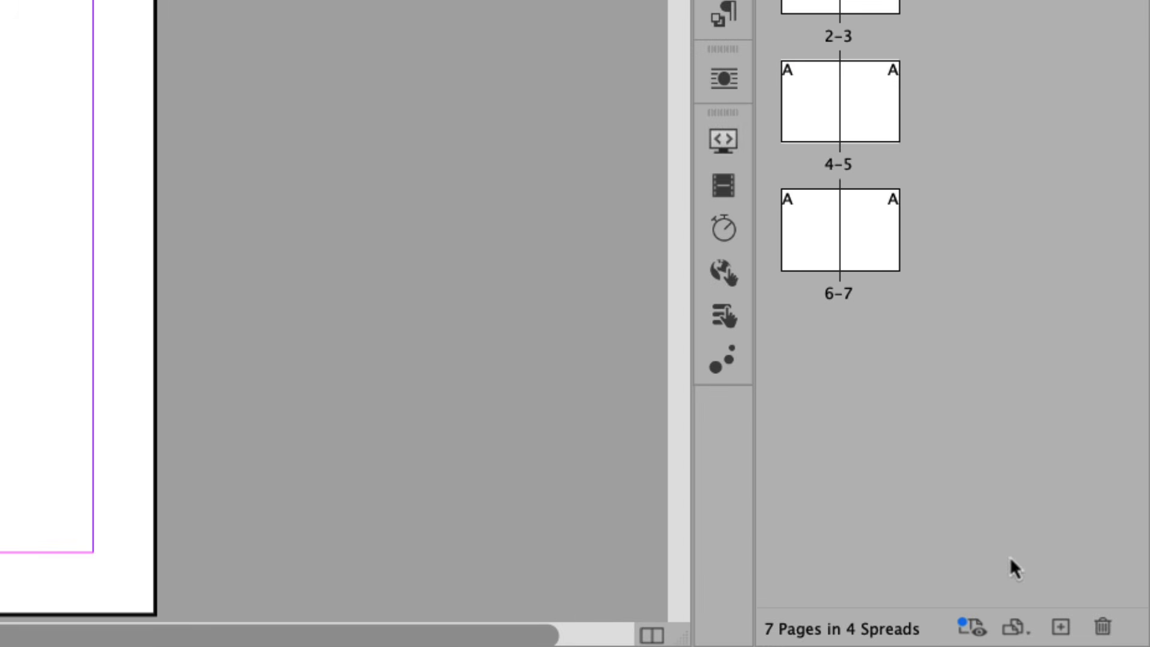
click(1061, 633)
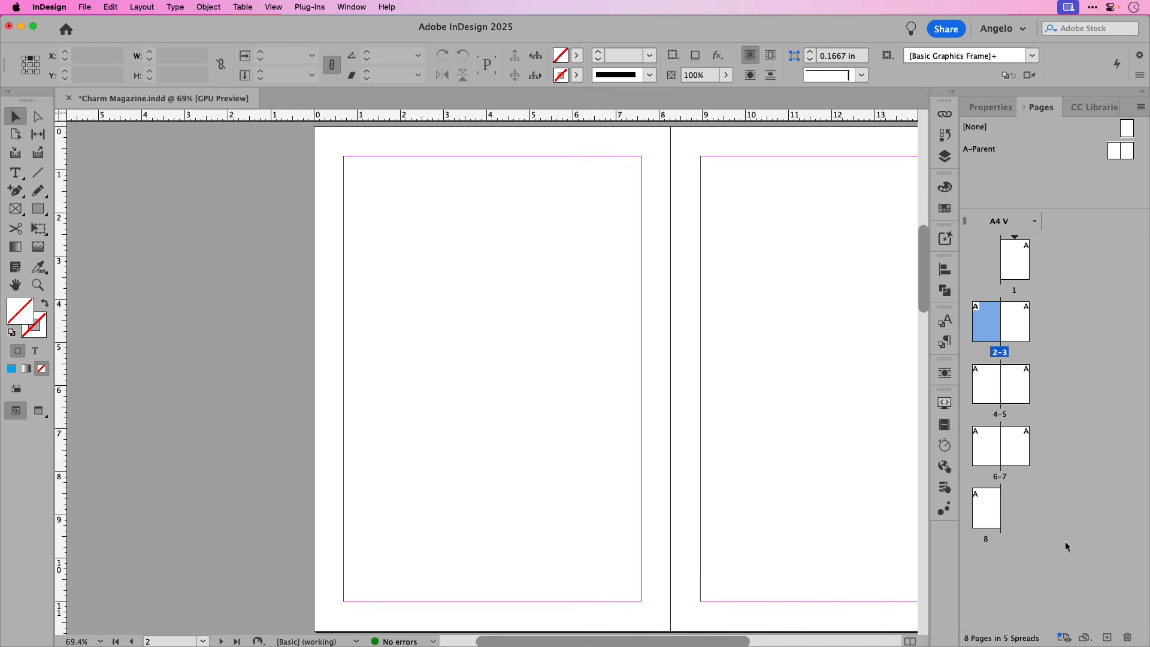
key(super+z)
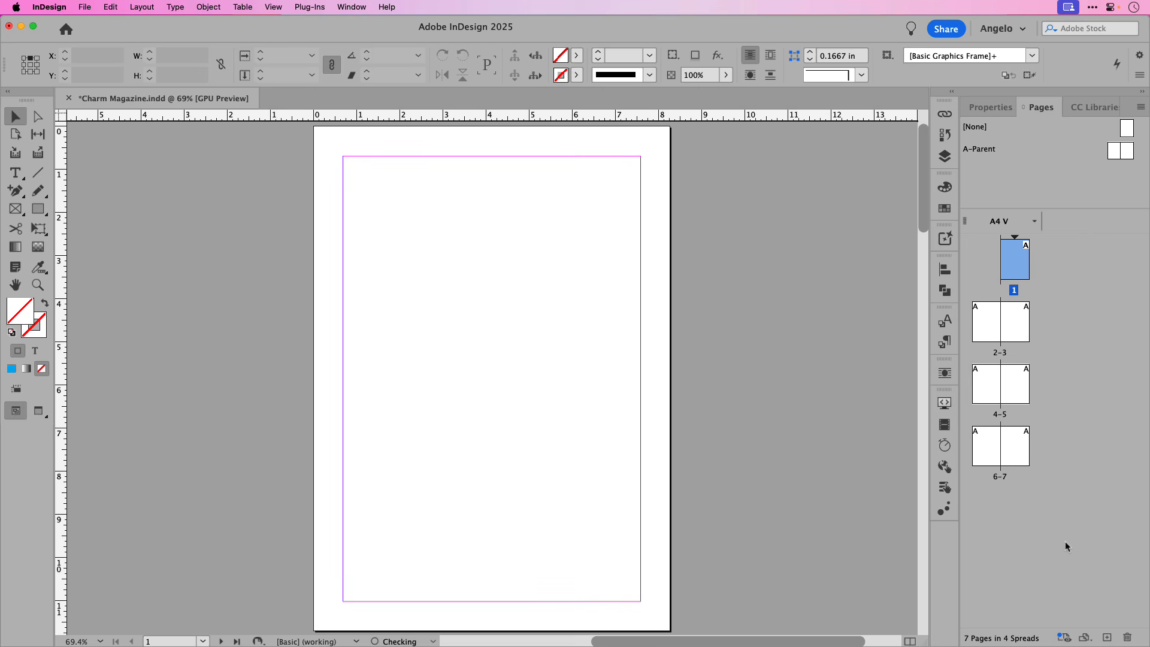
Add two new pages after page 7, at the end of the document.
double_click(1012, 454)
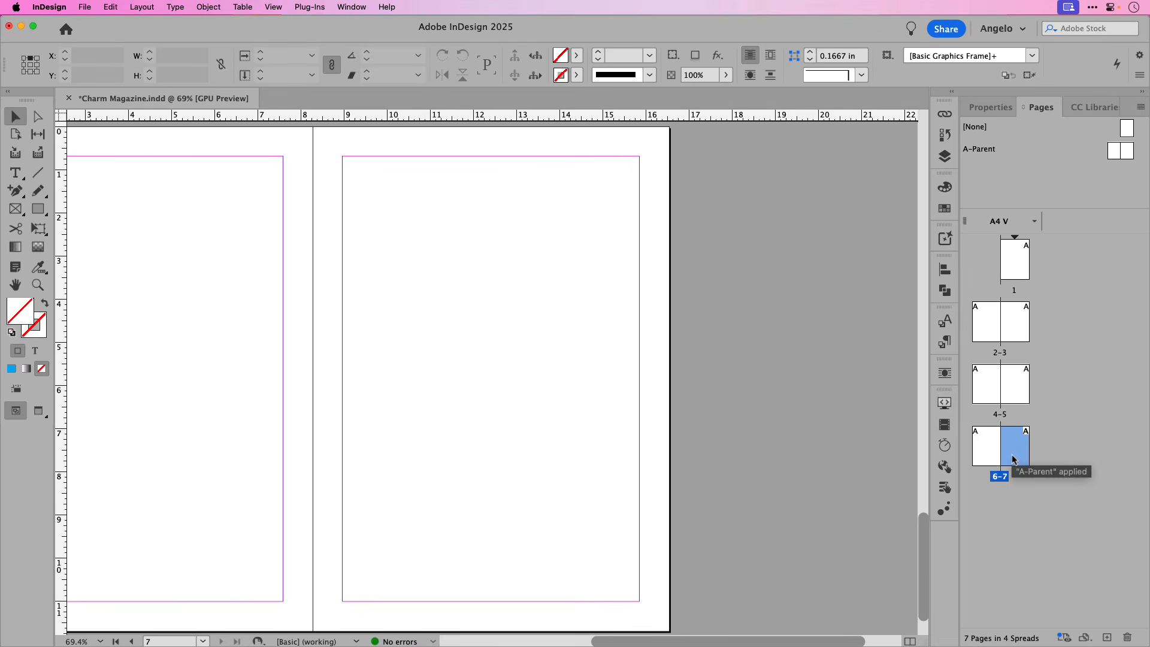
click(1107, 639)
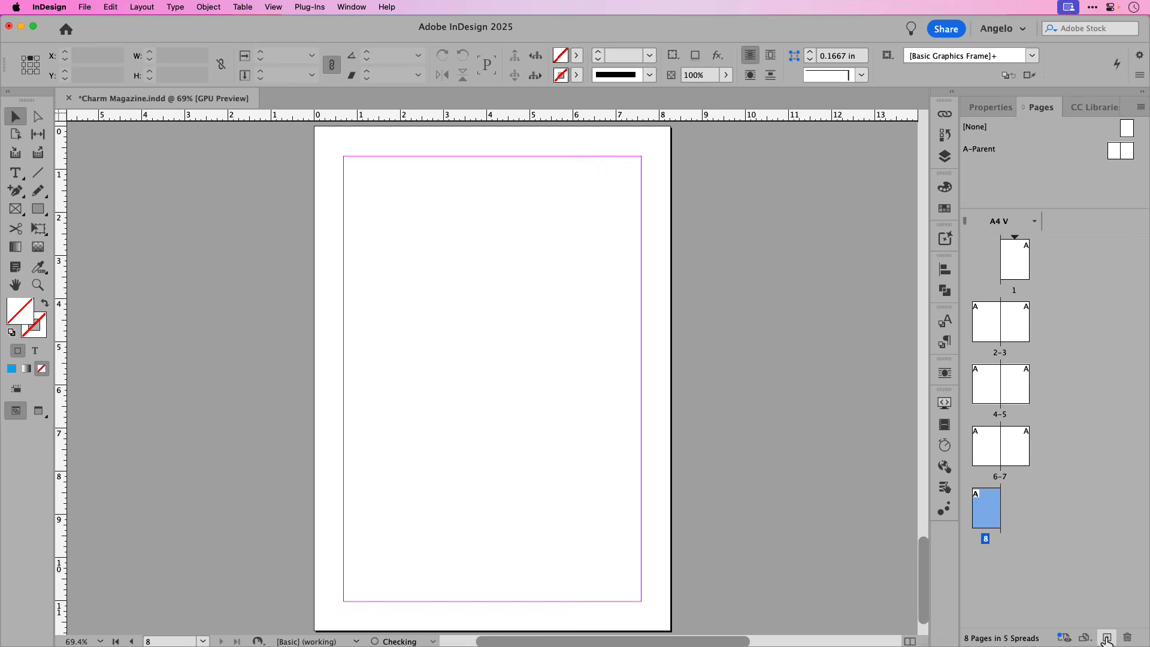
click(1107, 639)
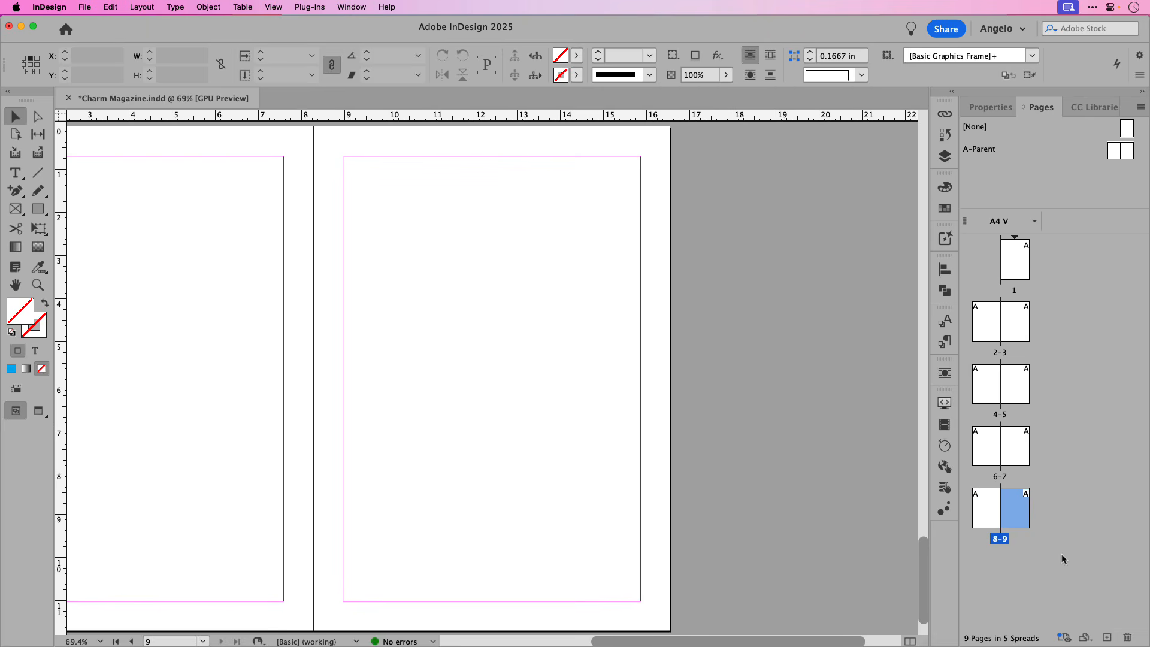
Delete the two extra pages that follow spread 6-7.
double_click(987, 514)
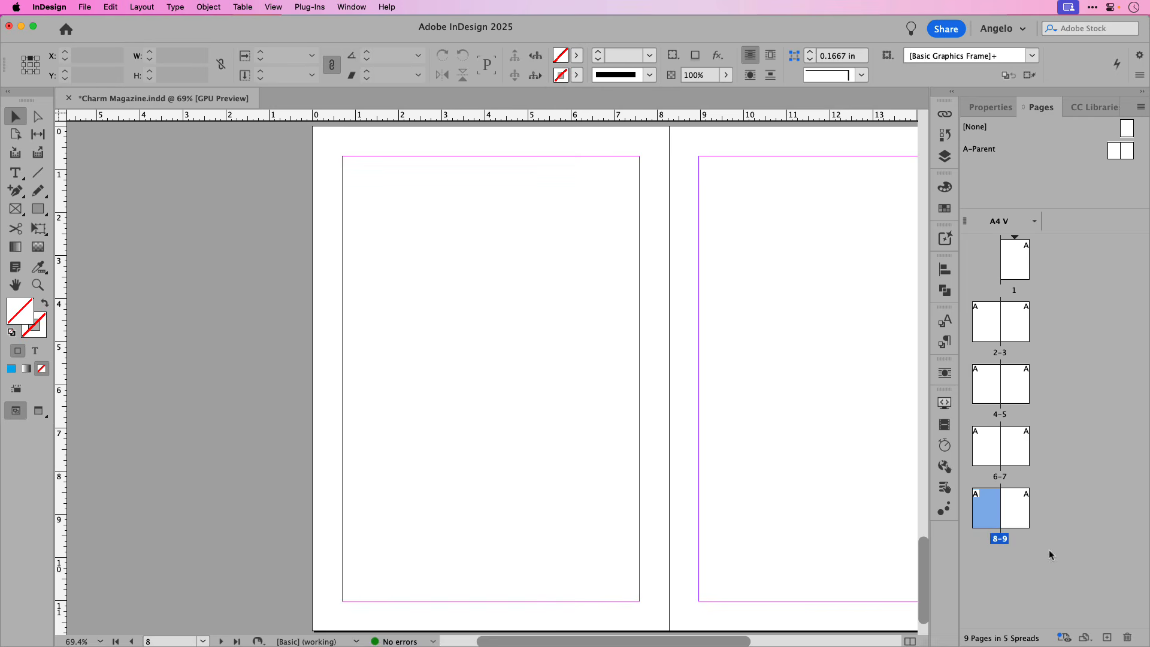
click(1127, 637)
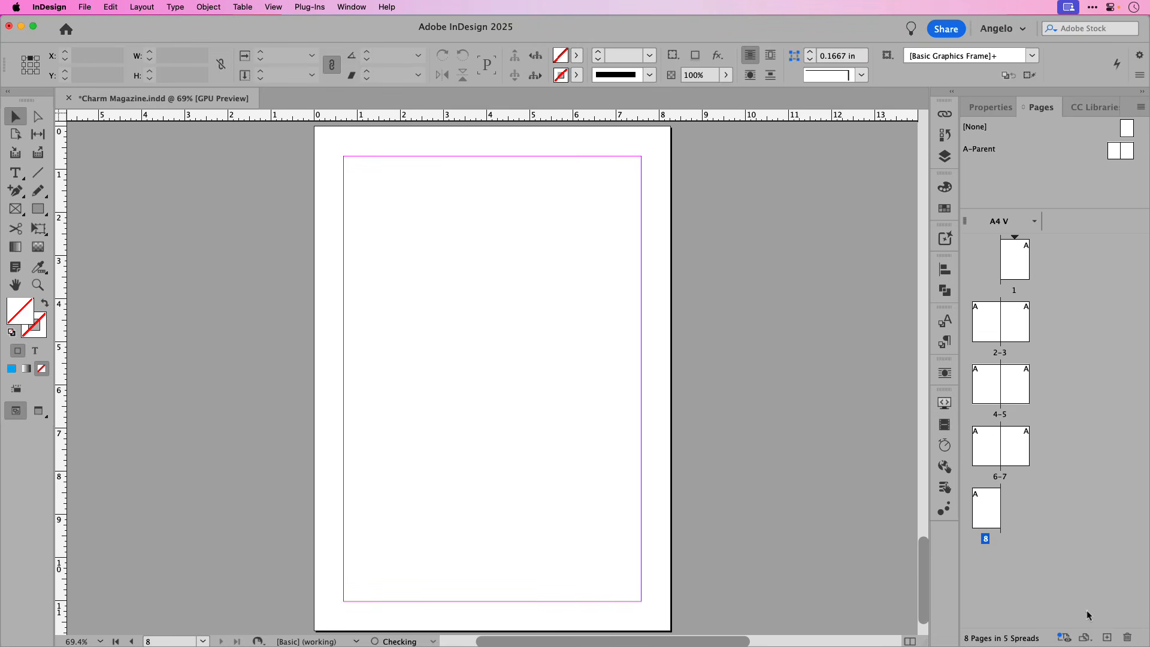
double_click(988, 509)
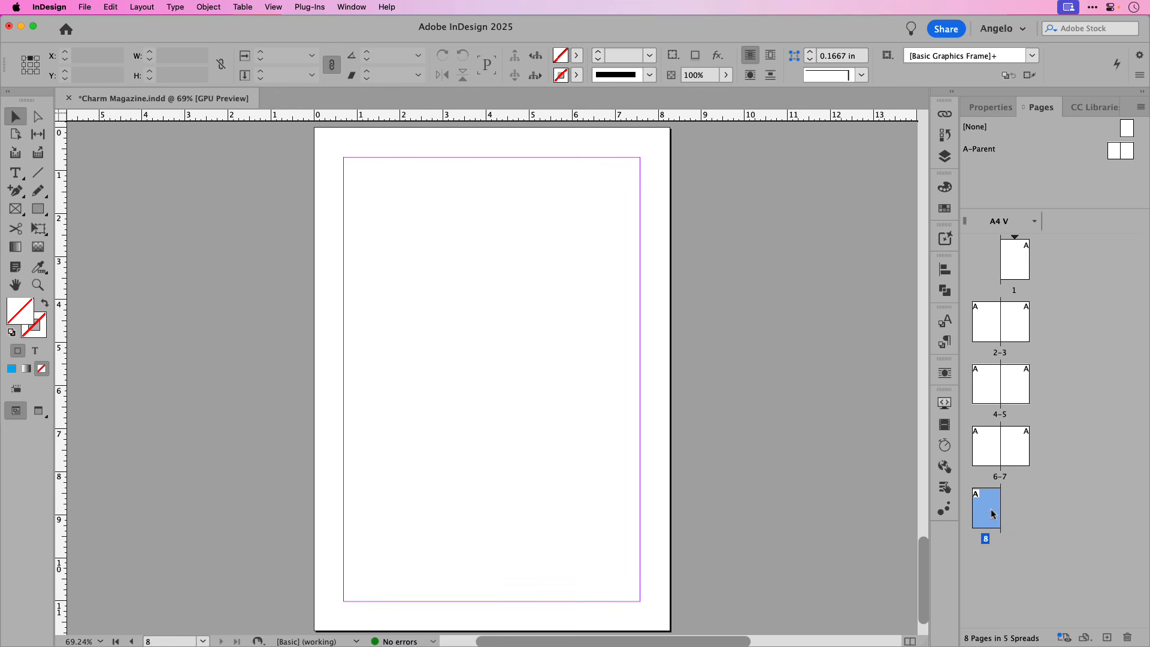
click(1127, 638)
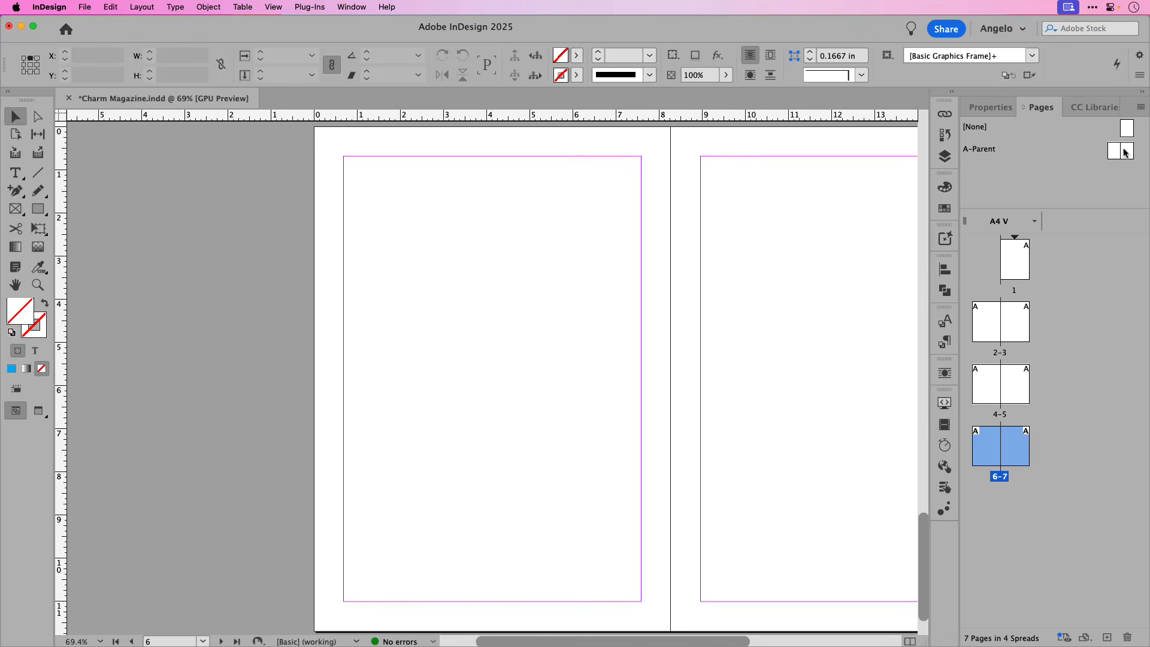
Insert two pages based on A-Parent after page 6.
click(1140, 108)
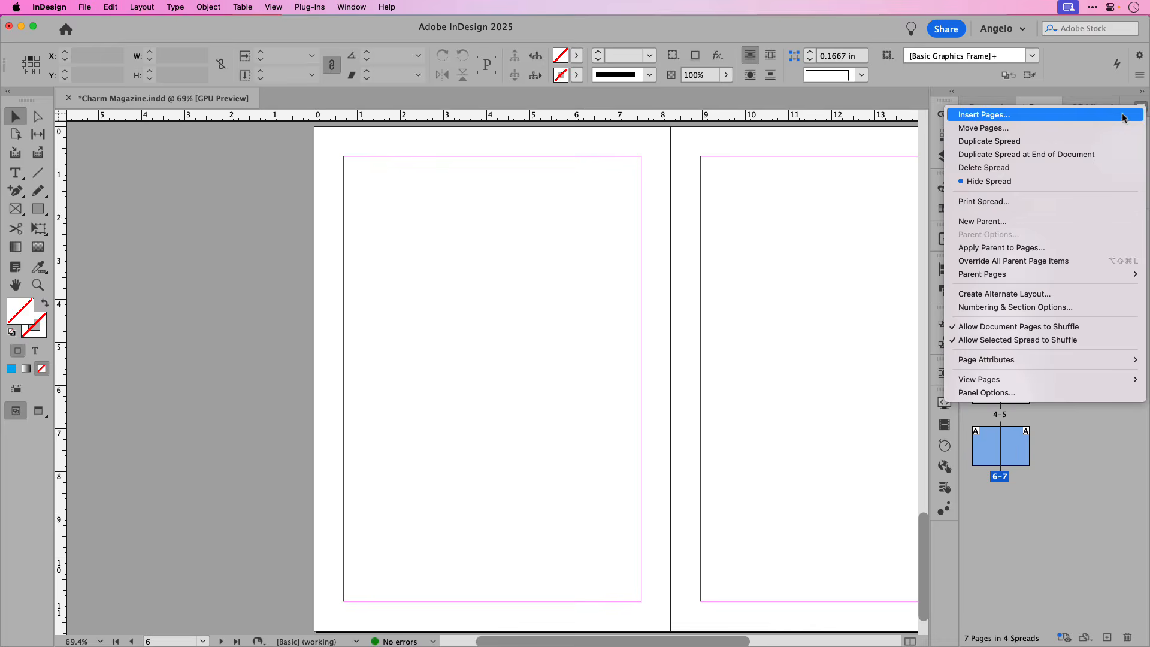
click(1042, 122)
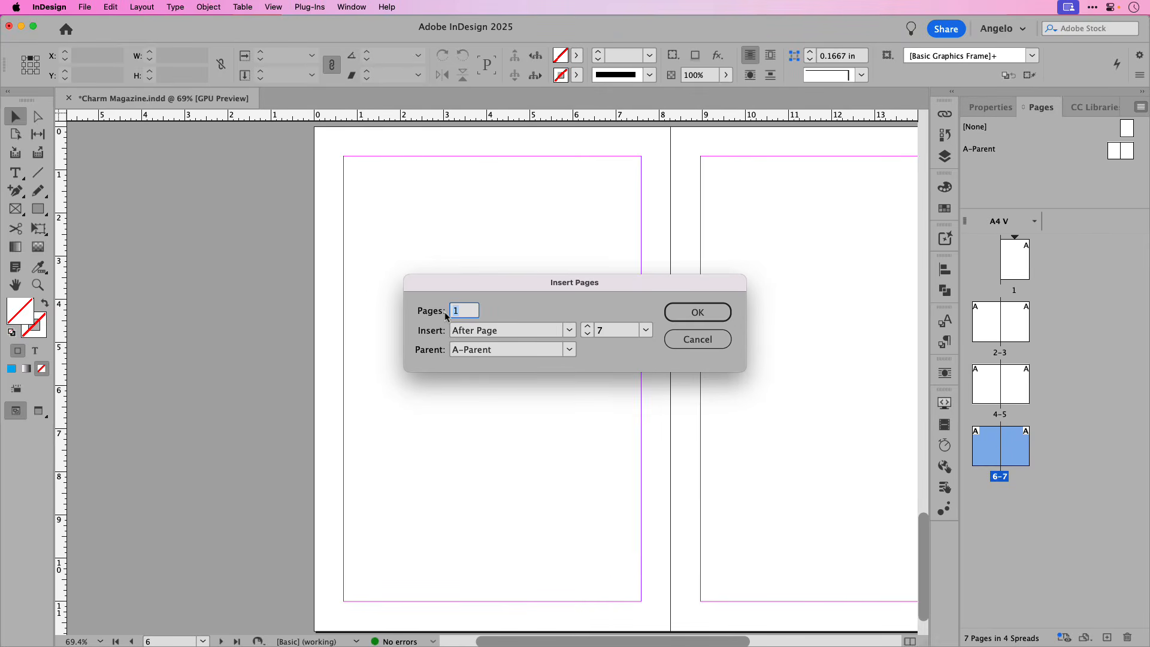
text(2)
click(588, 336)
click(587, 336)
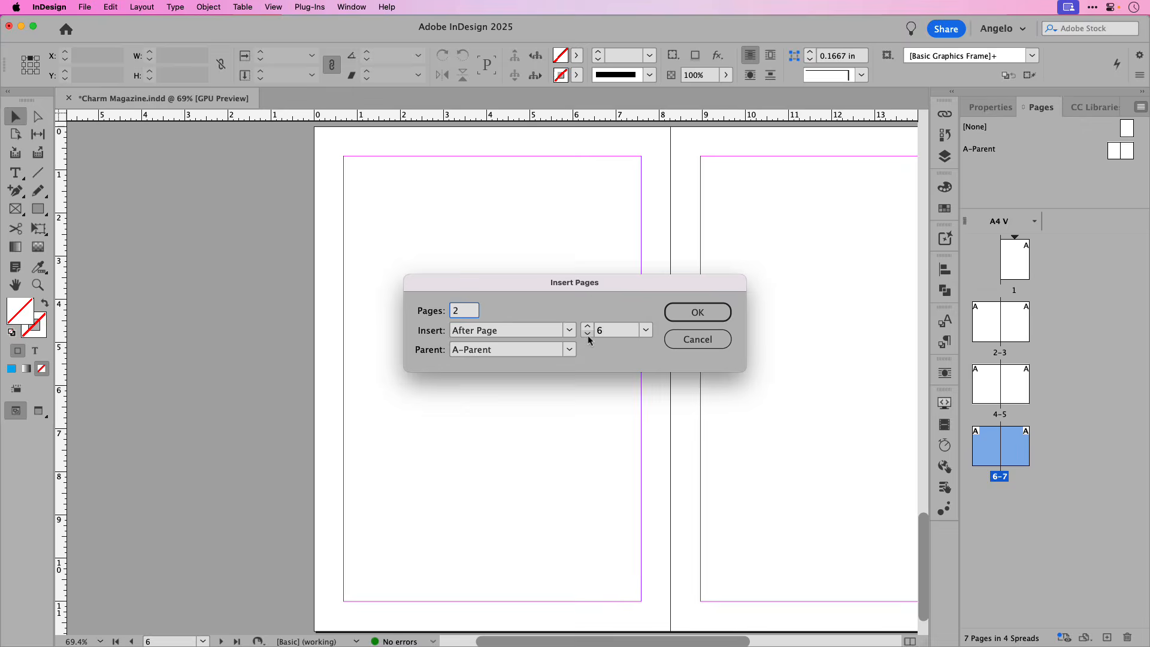
click(680, 322)
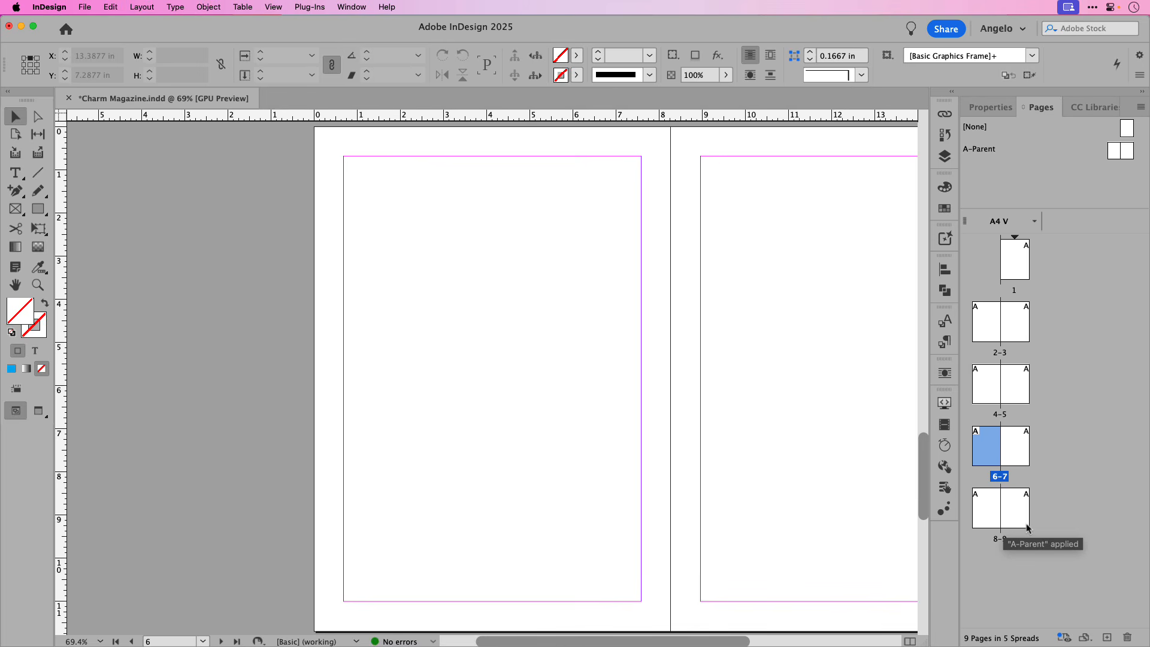
Delete pages 8 and 9 from the end of the document and go to page 1.
double_click(986, 519)
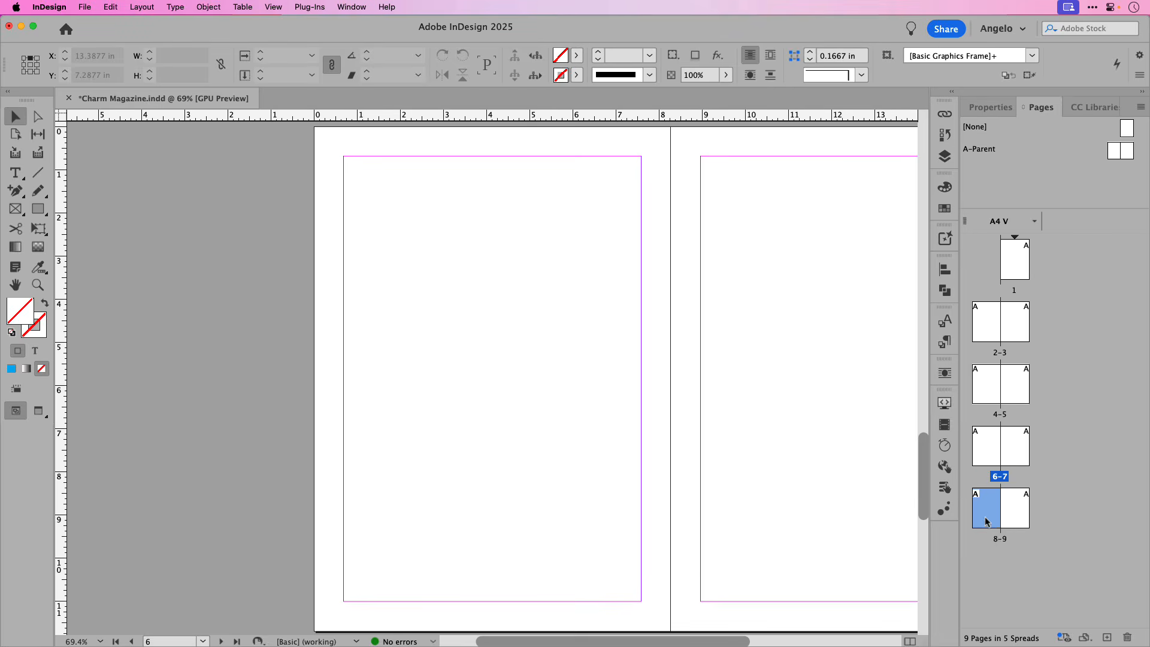
click(1125, 638)
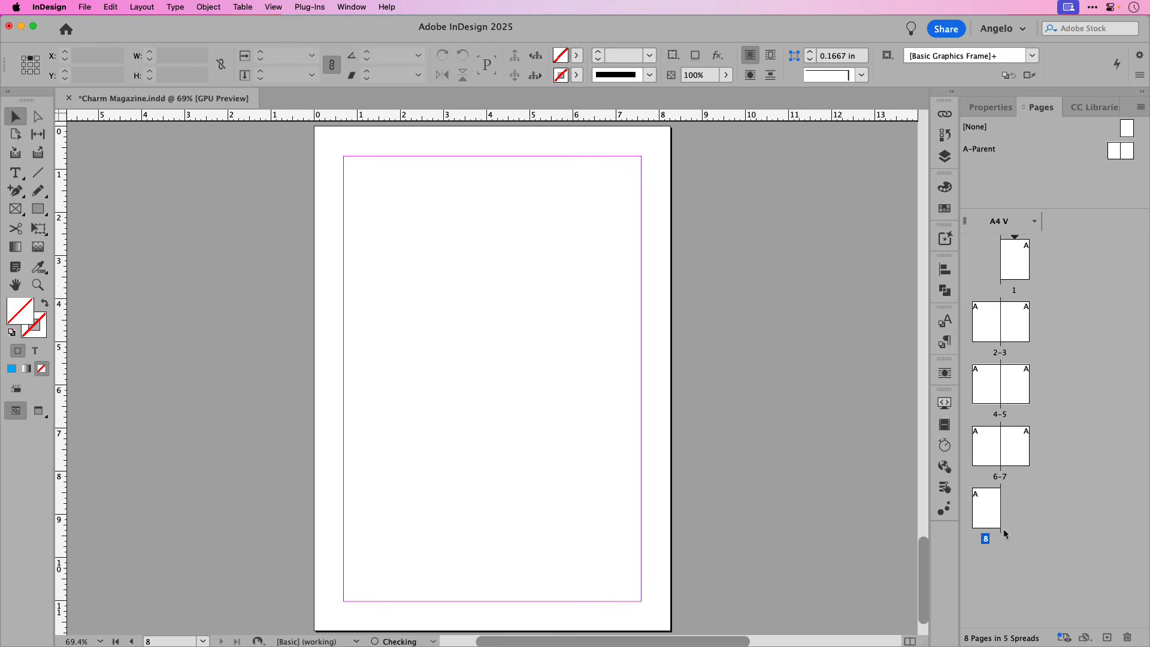
click(1126, 638)
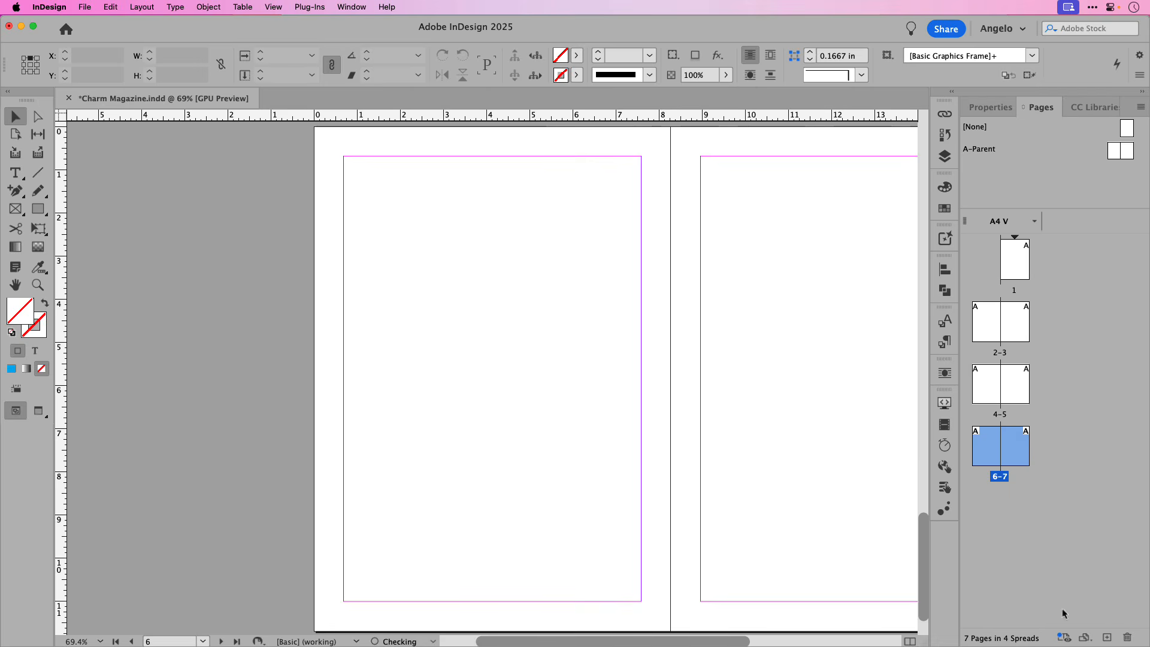
double_click(1020, 272)
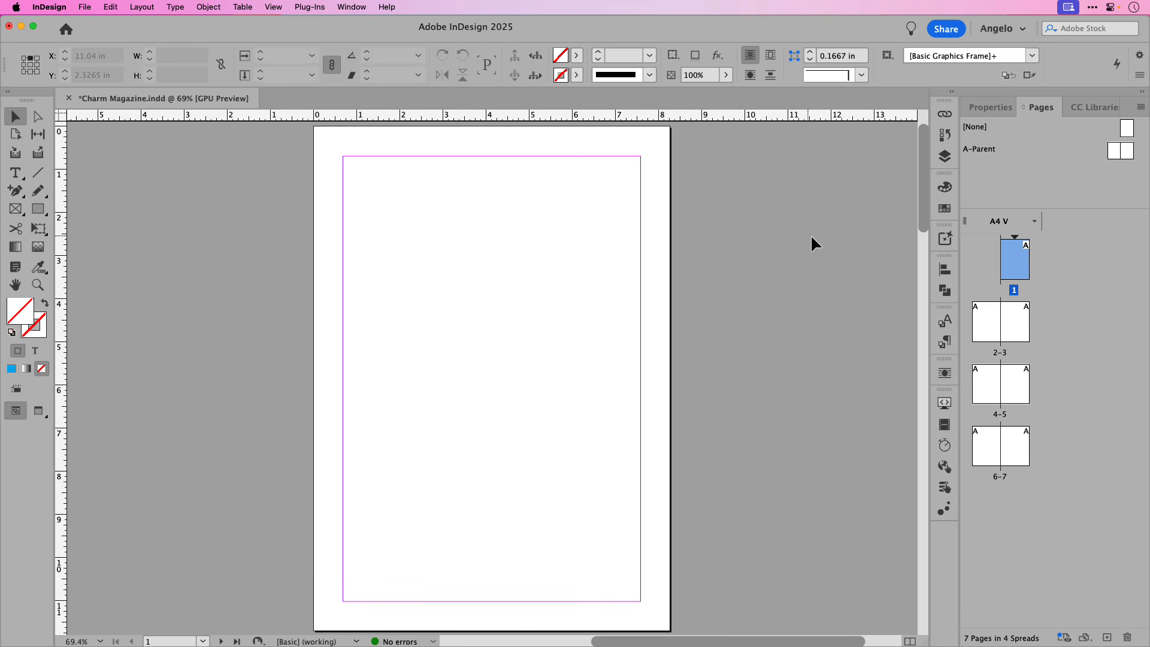
Duplicate page 2 with the Duplicate Page command.
click(984, 328)
right_click(985, 329)
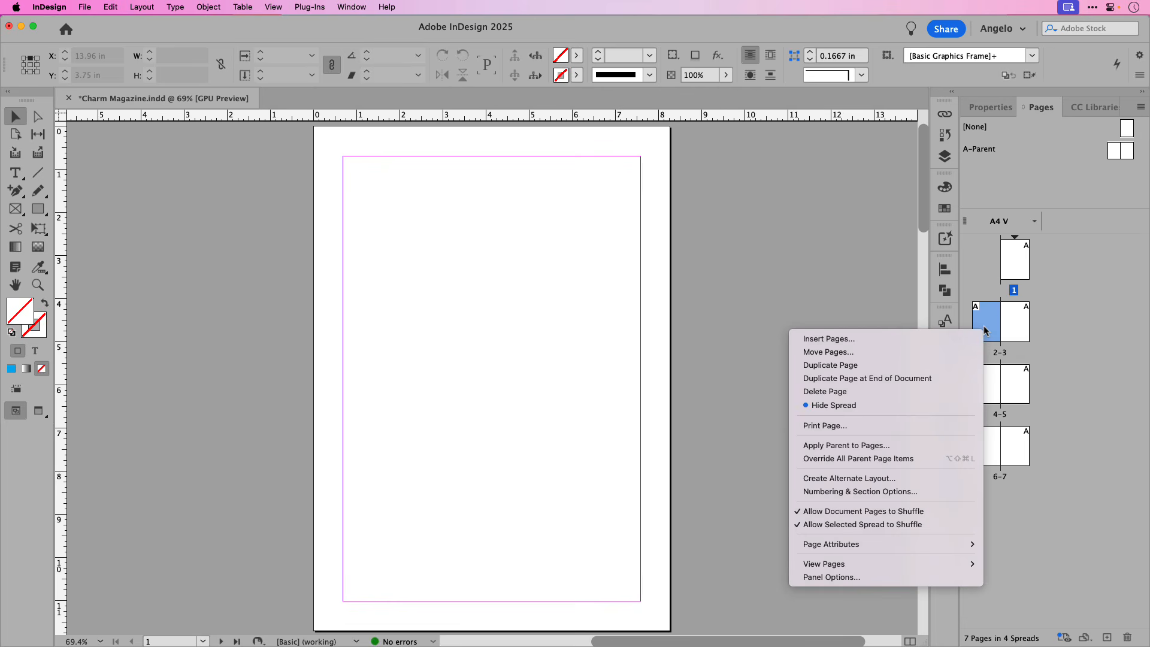
click(909, 365)
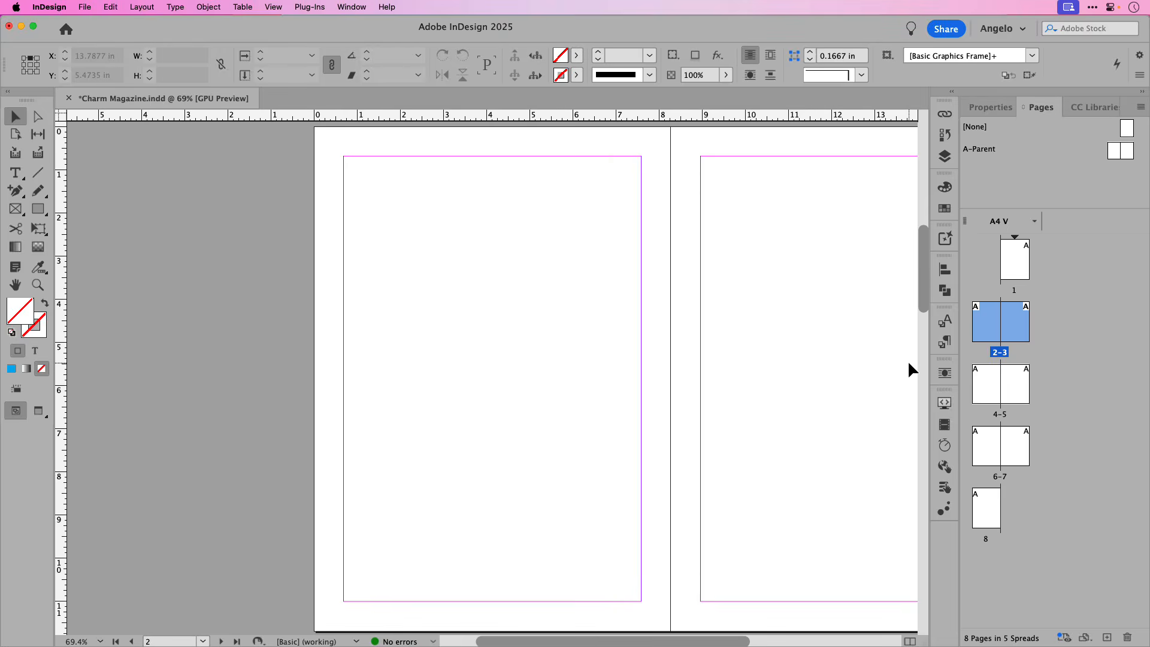
Duplicate page 2 again, placing the copy at the end of the document.
double_click(979, 321)
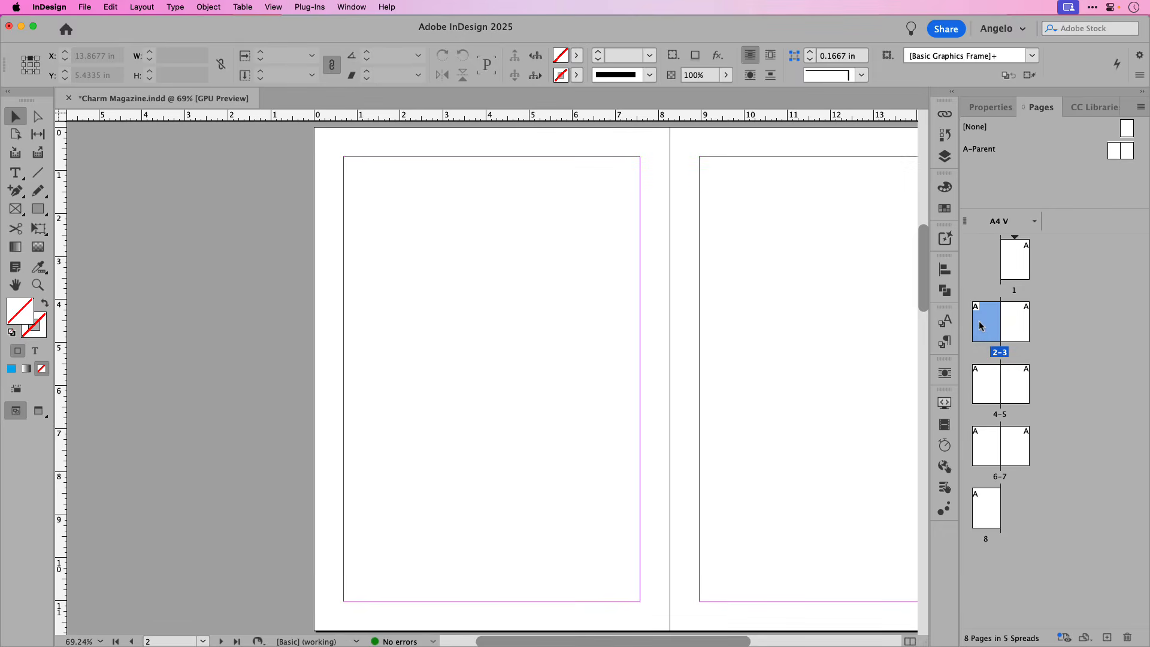
right_click(978, 326)
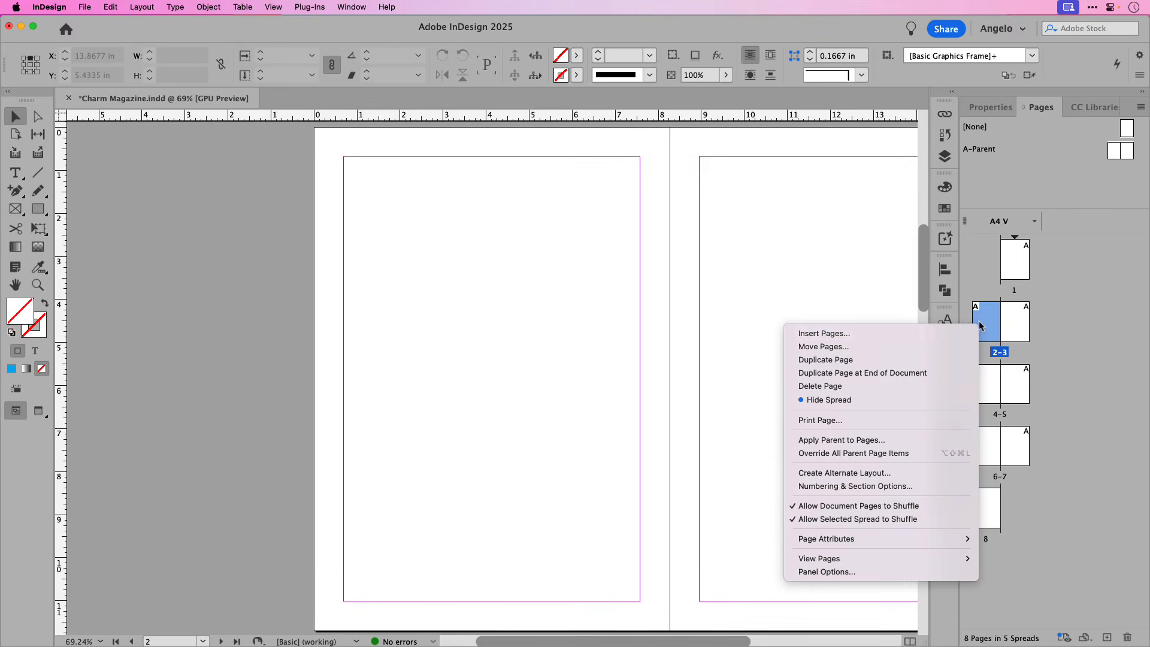
click(896, 377)
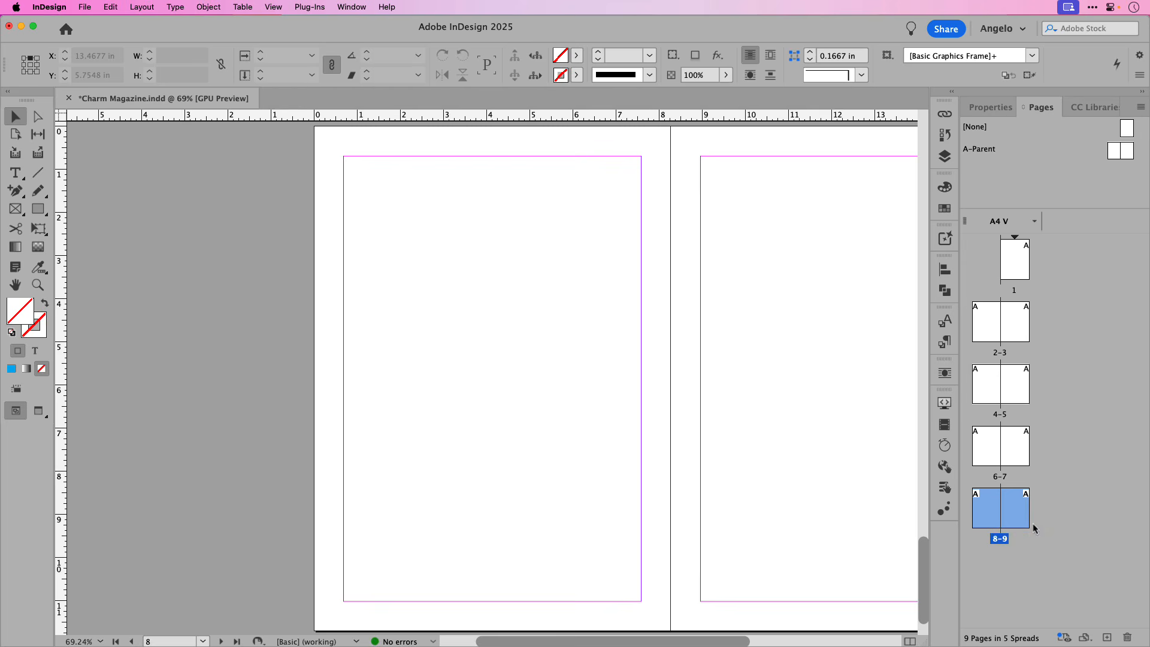
Delete the last two pages, 8 and 9, left from duplicating and return to page 1.
click(990, 515)
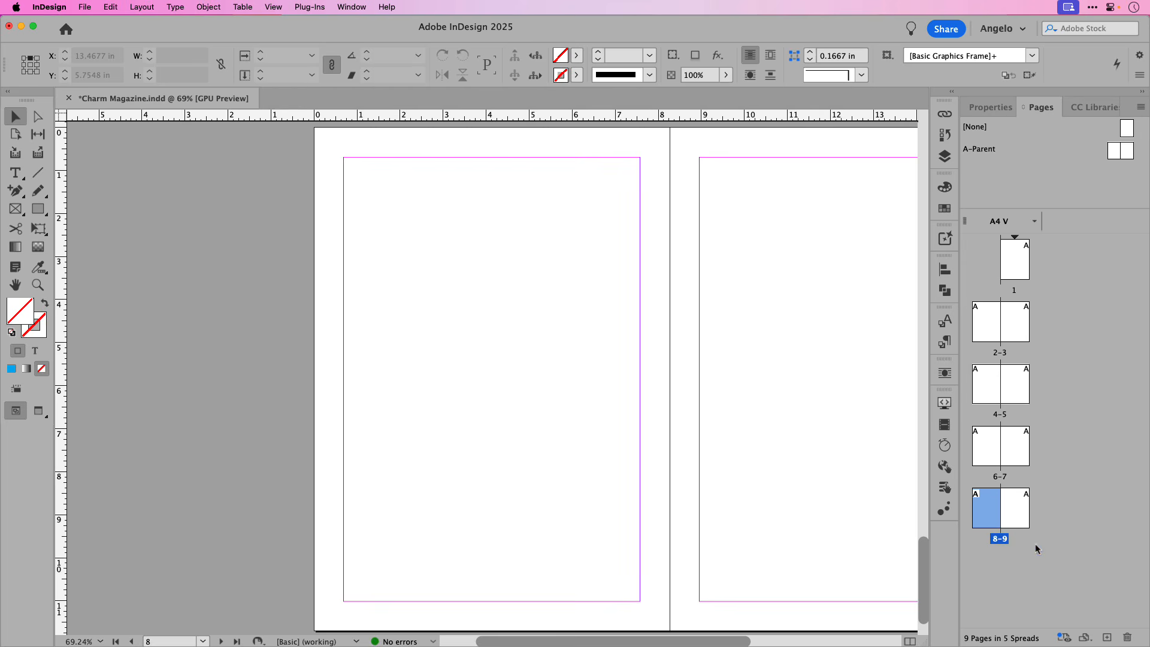
click(1124, 639)
click(994, 518)
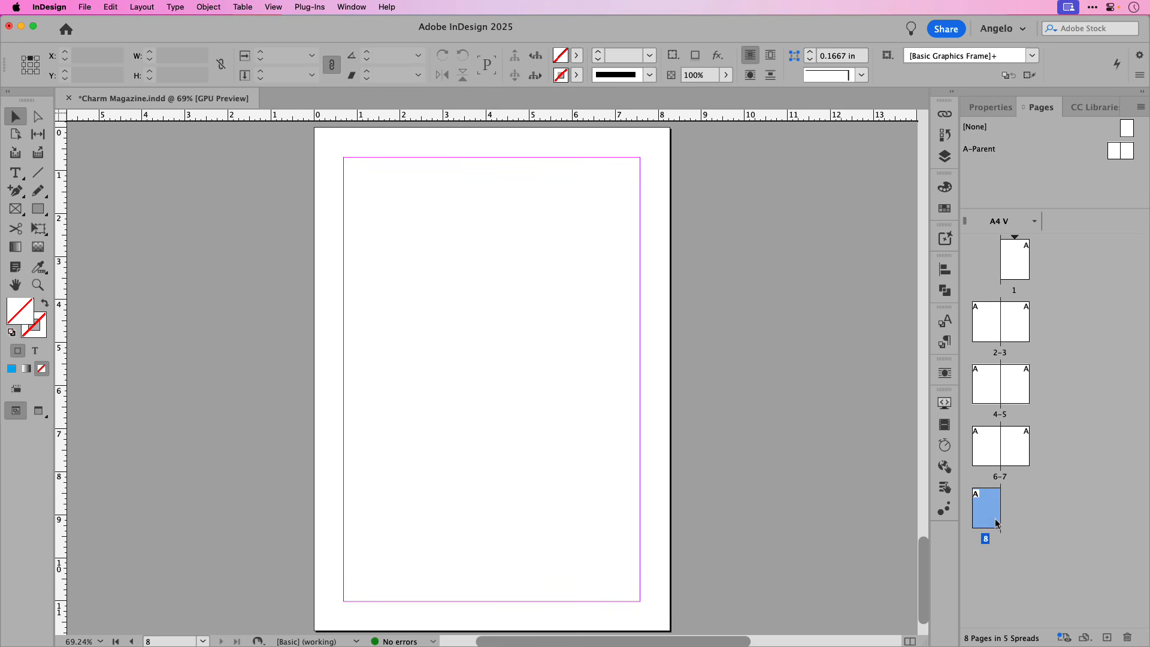
click(1126, 637)
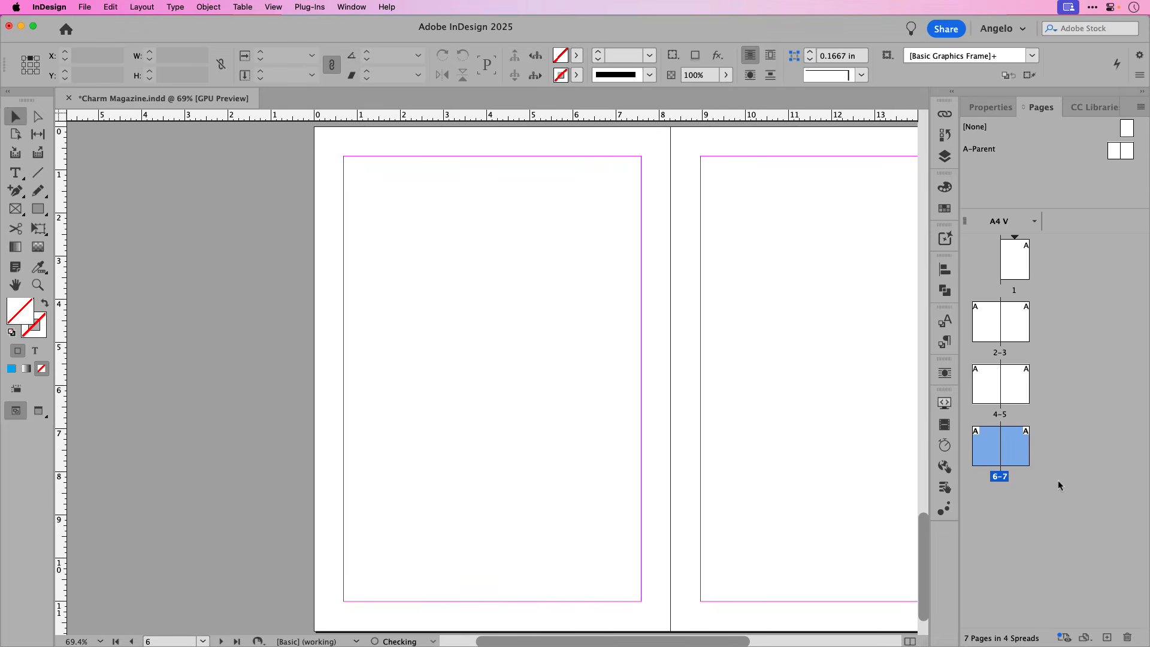
double_click(1014, 265)
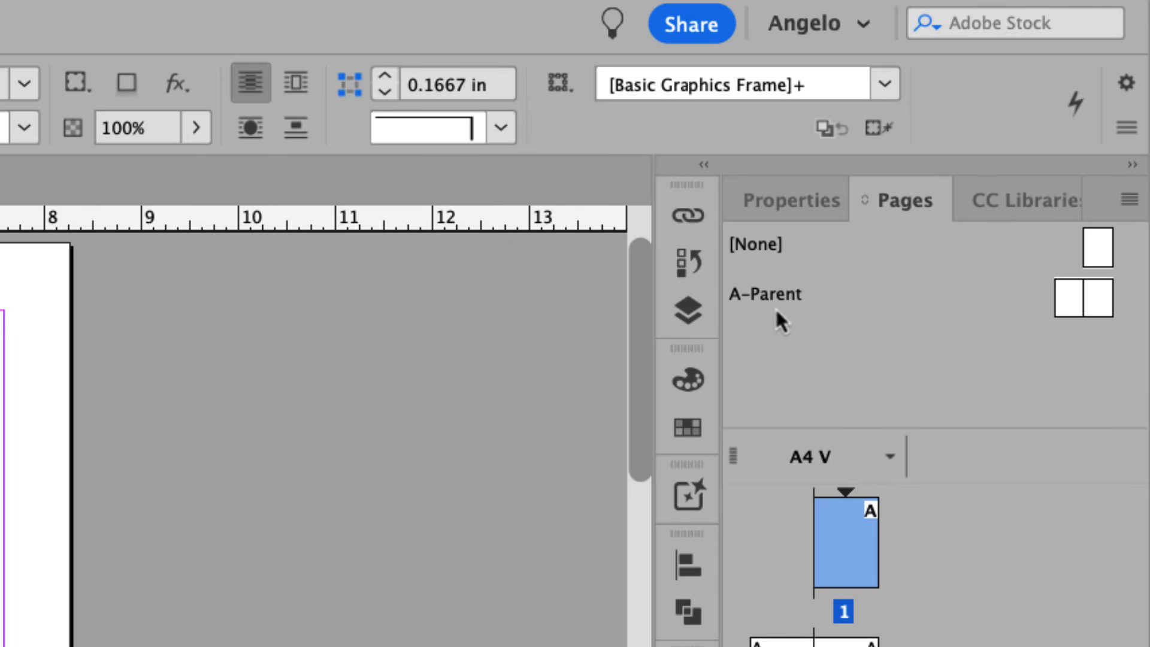
Draw a rectangular placeholder frame about 1.33 by 1.24 in on the upper part of A-Parent's left page.
double_click(1085, 305)
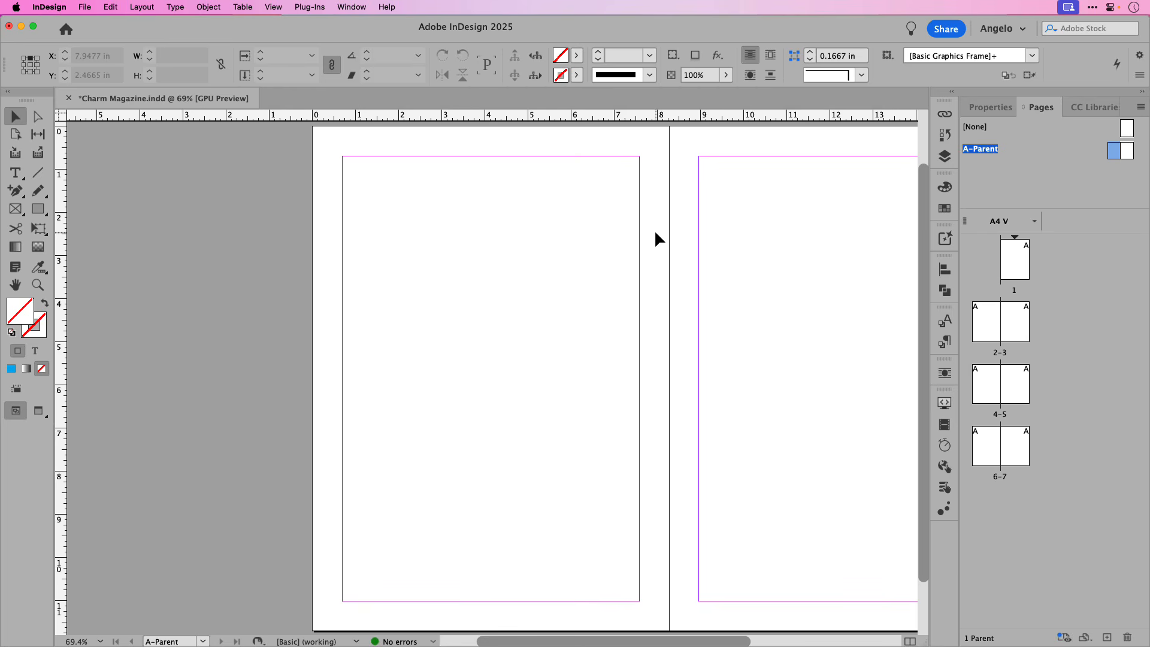
key(space)
drag(629, 254, 547, 249)
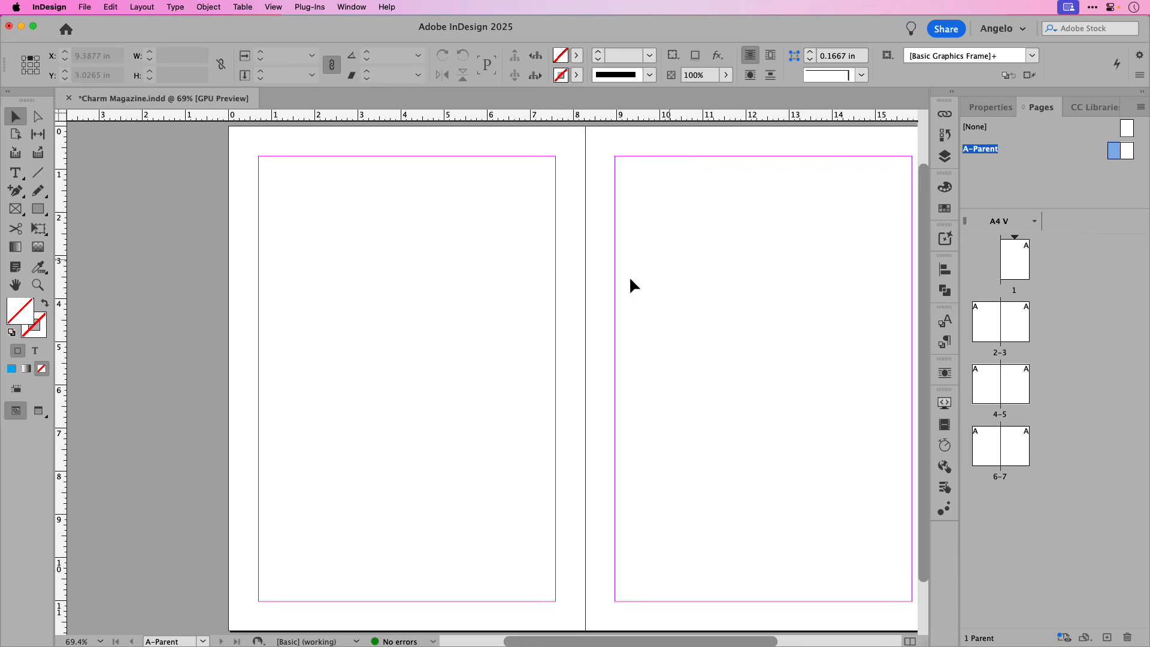
key(space)
drag(664, 303, 593, 297)
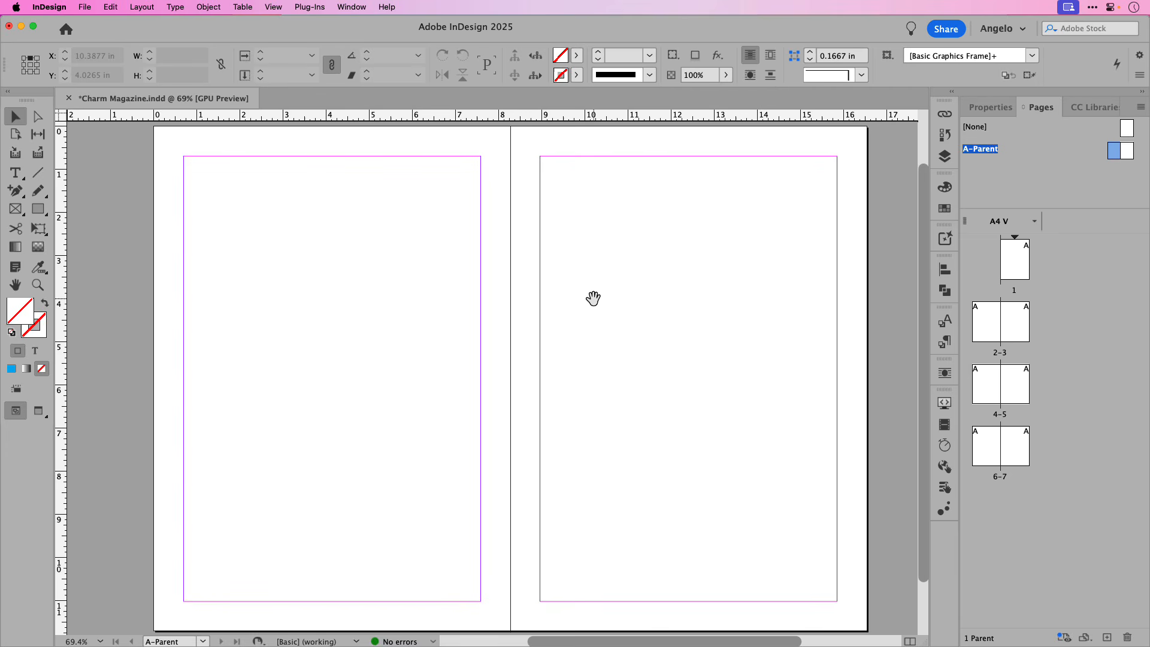
click(15, 210)
drag(275, 231, 332, 286)
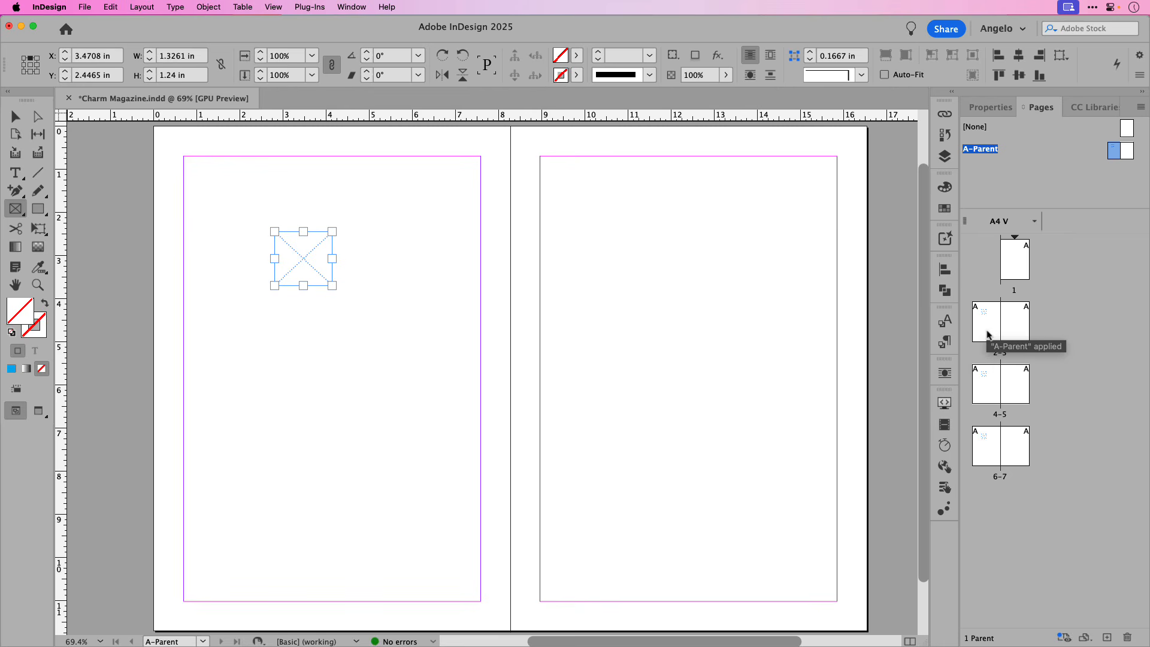
Check the document spreads 2-3, 4-5 and 6-7 for the placeholder frame drawn on A-Parent.
double_click(989, 334)
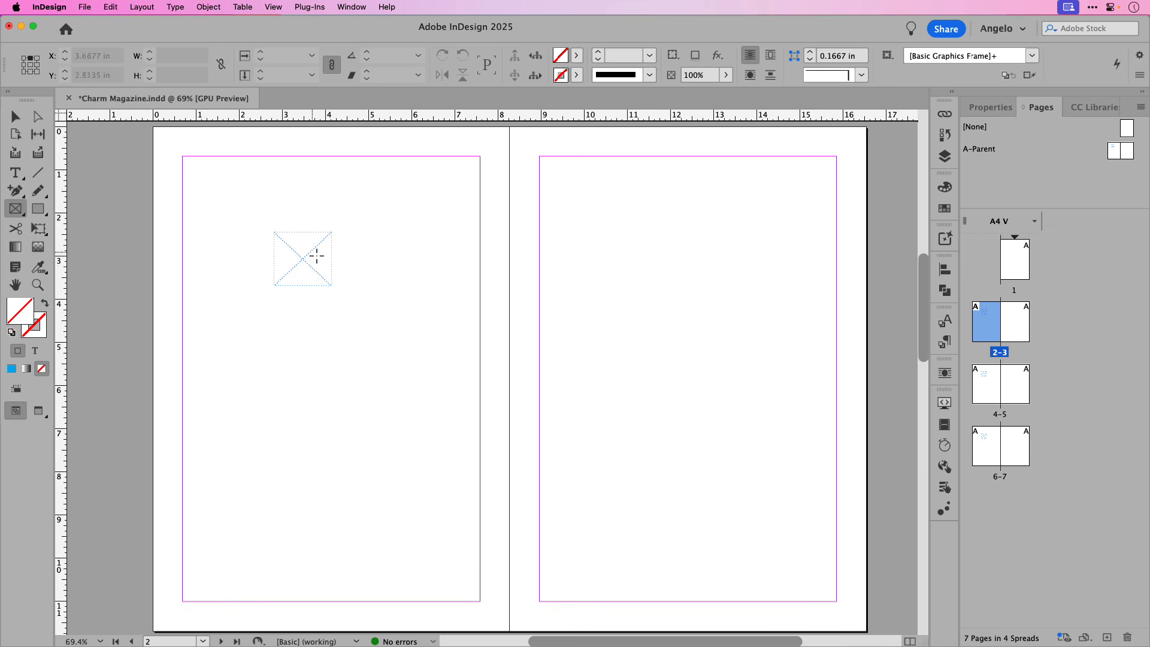
double_click(987, 392)
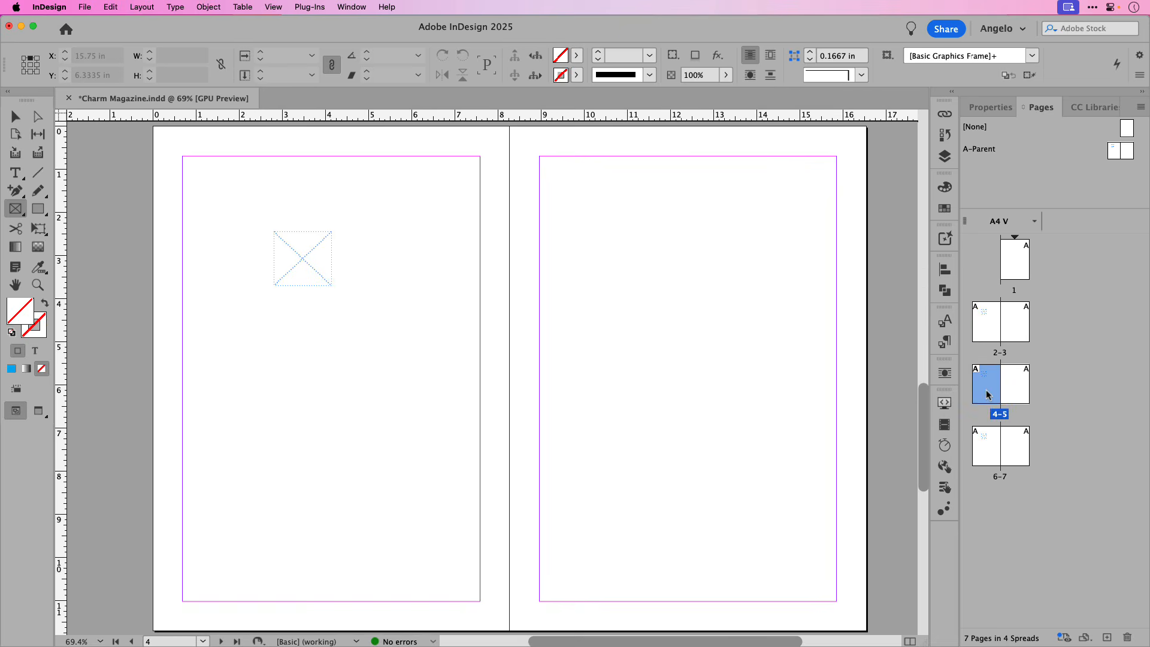
double_click(988, 439)
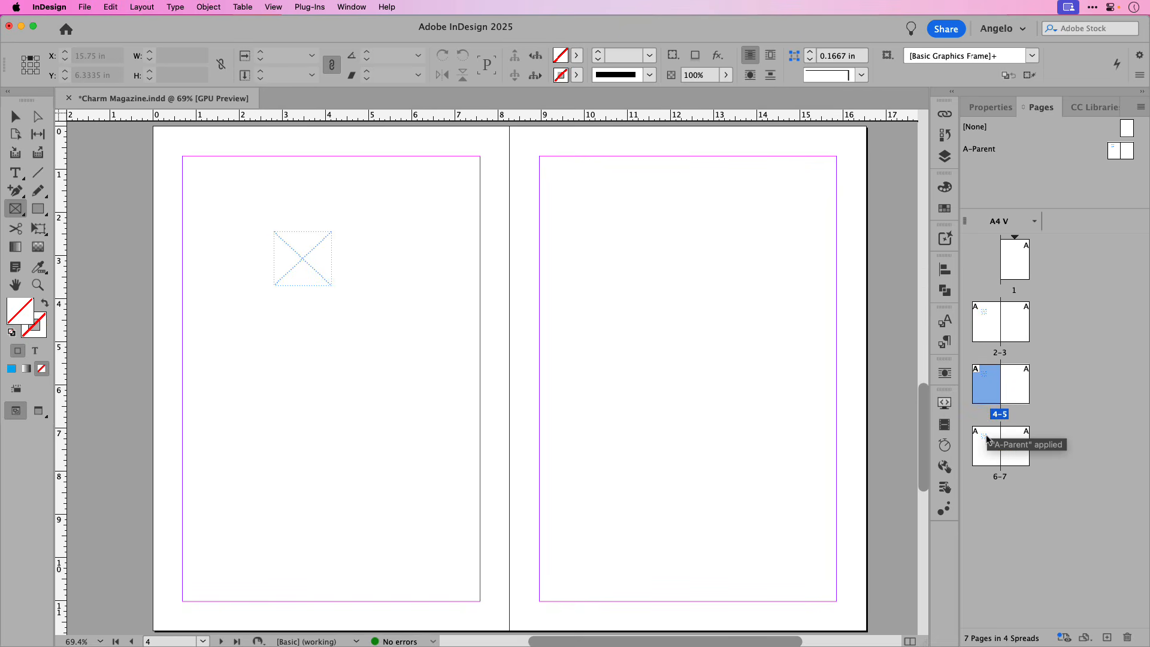
Delete the placeholder frame from the left page of the A-Parent spread.
click(1117, 153)
double_click(1118, 153)
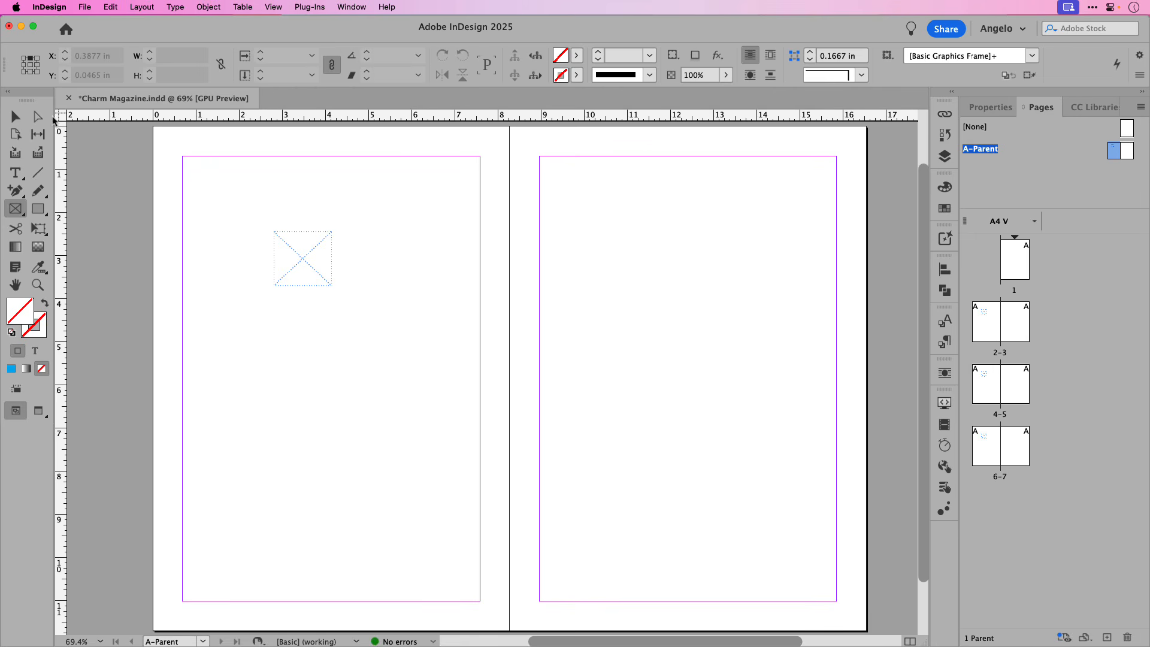
click(16, 116)
click(321, 266)
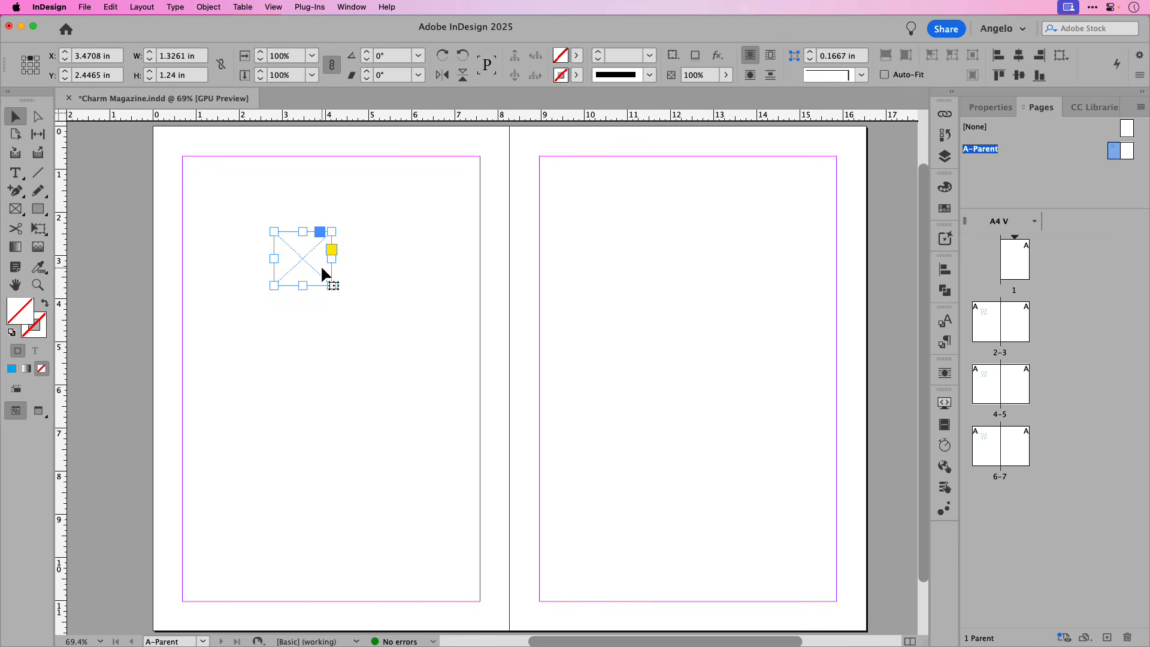
key(Delete)
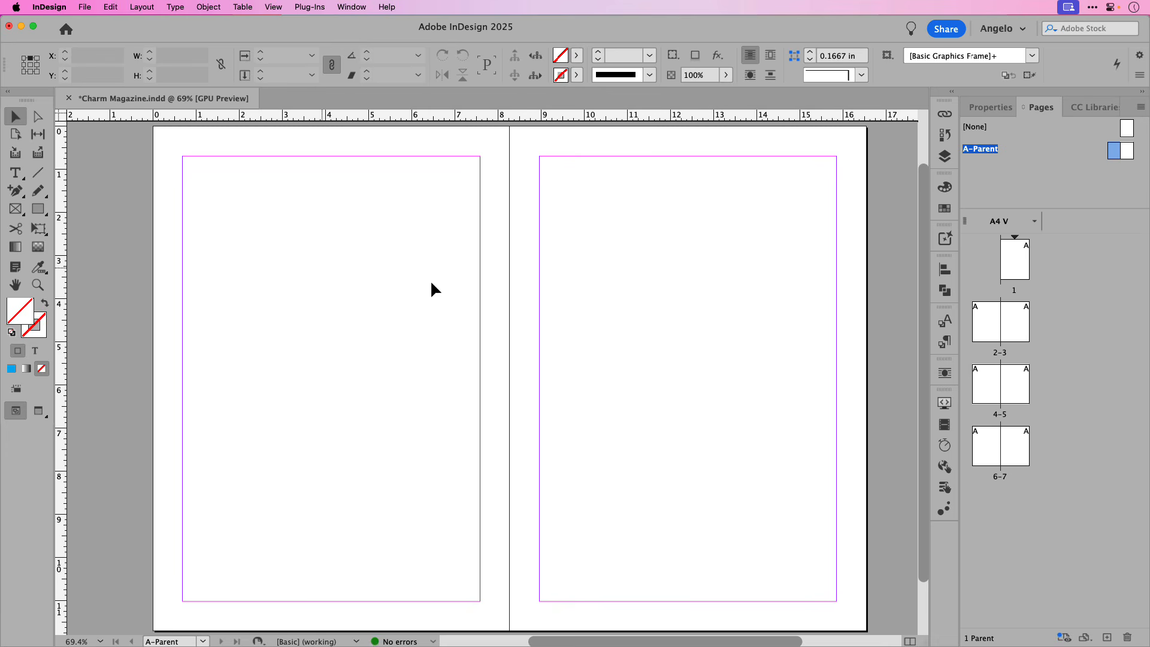
Check spreads 2-3, 4-5 and 6-7 for the removed parent frame and return to page 1.
double_click(977, 330)
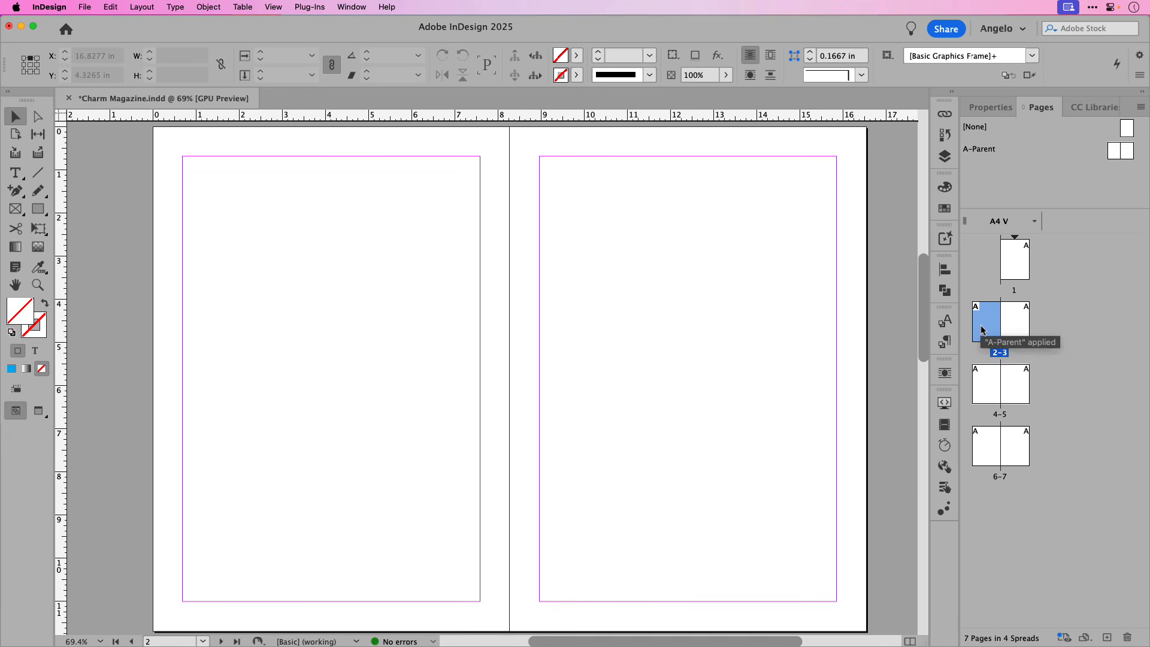
double_click(980, 391)
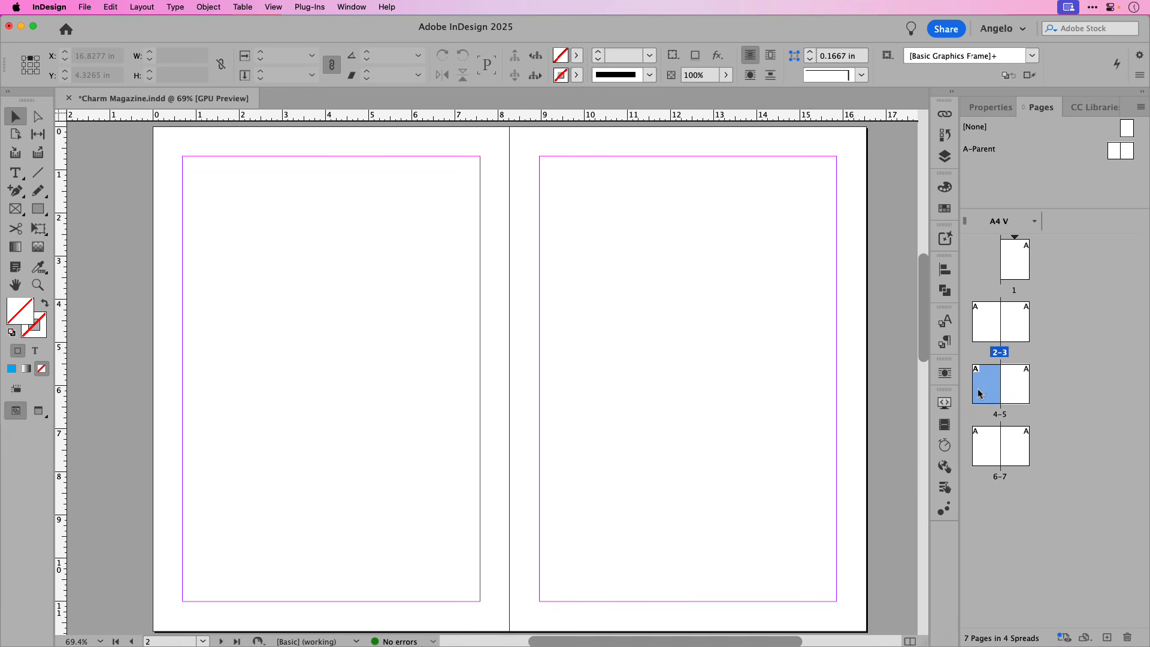
double_click(995, 459)
double_click(1016, 273)
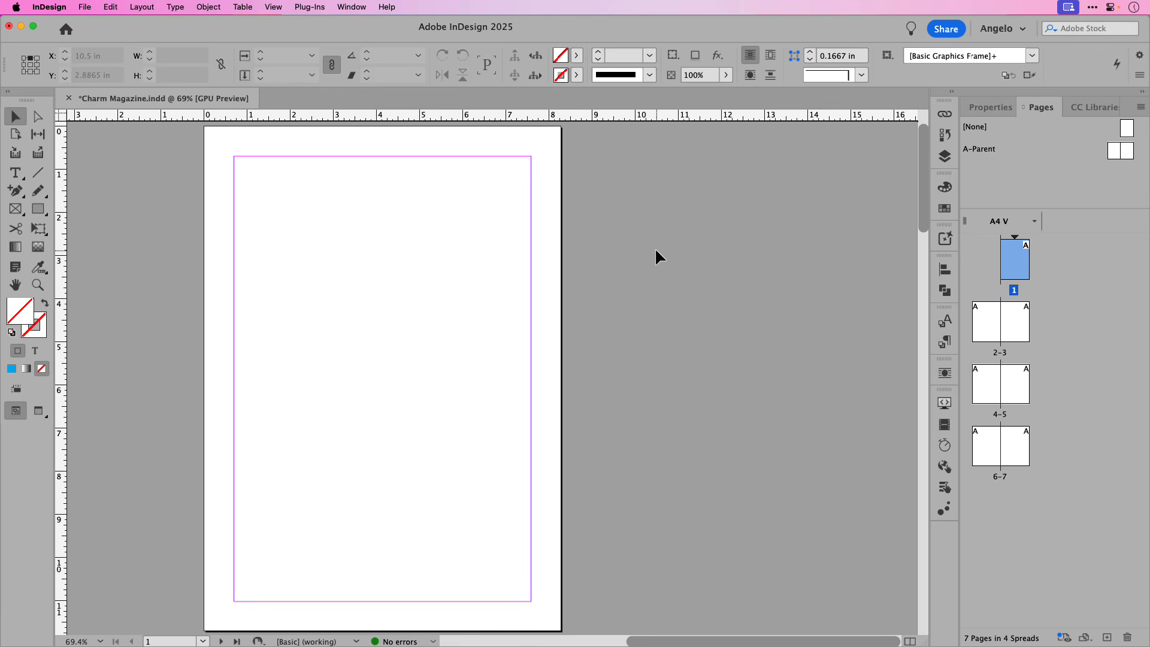
scroll(770, 207, left, 4)
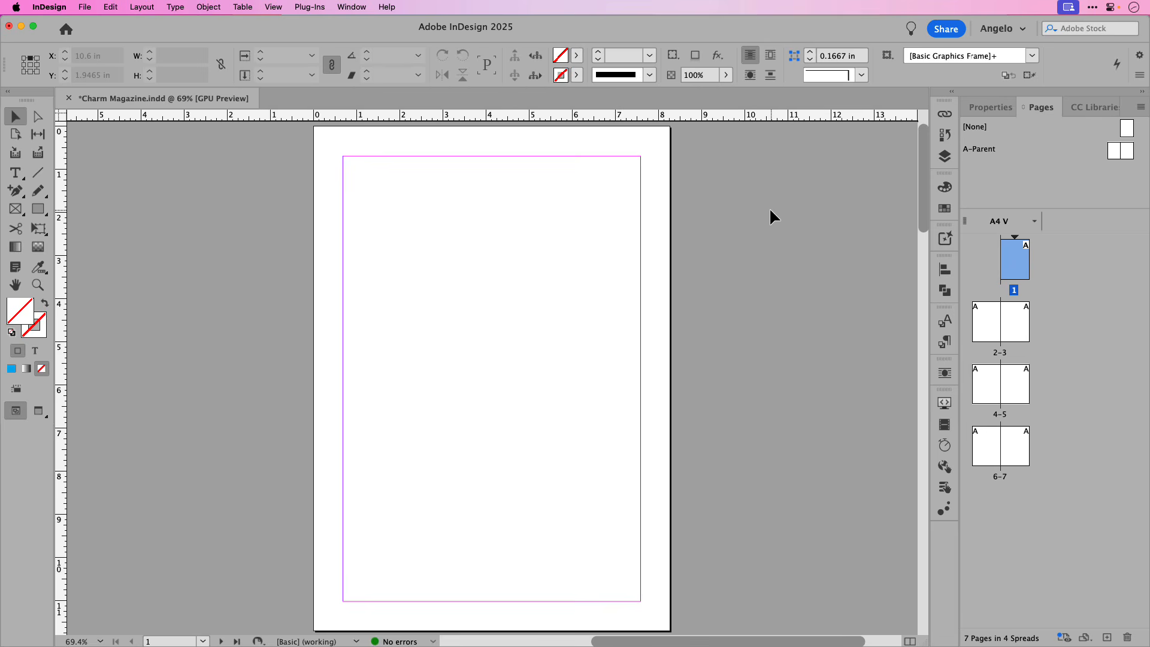
Create three column guides with a 0.25 in gutter, fitted to the margins, on the A-Parent spread.
double_click(1114, 157)
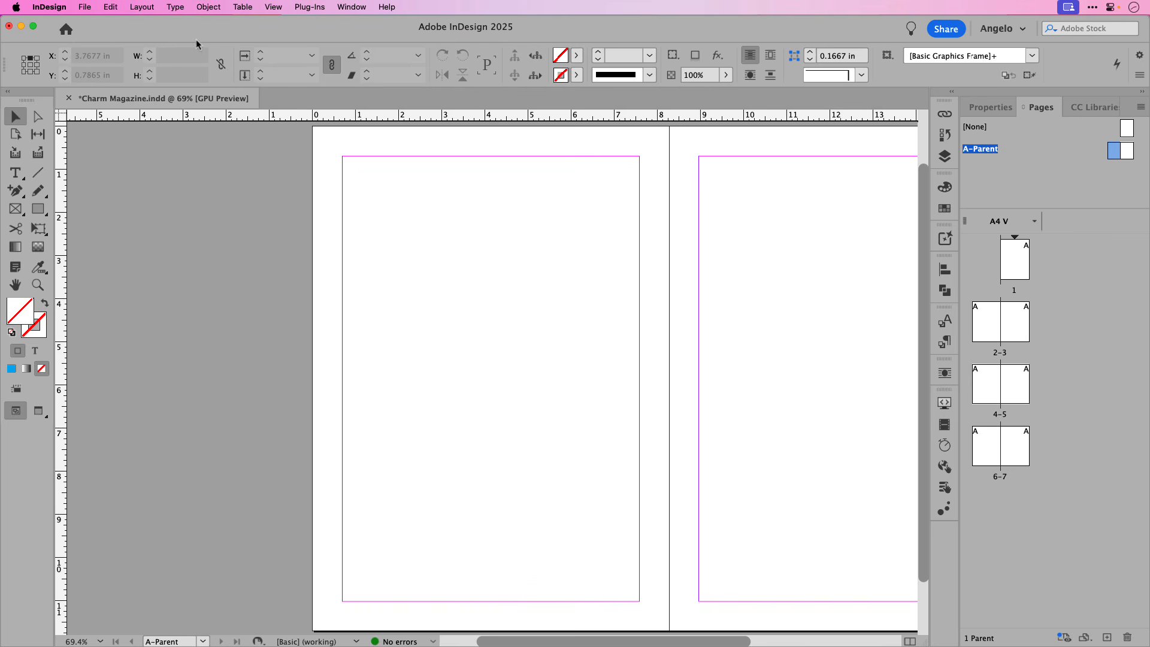
click(143, 8)
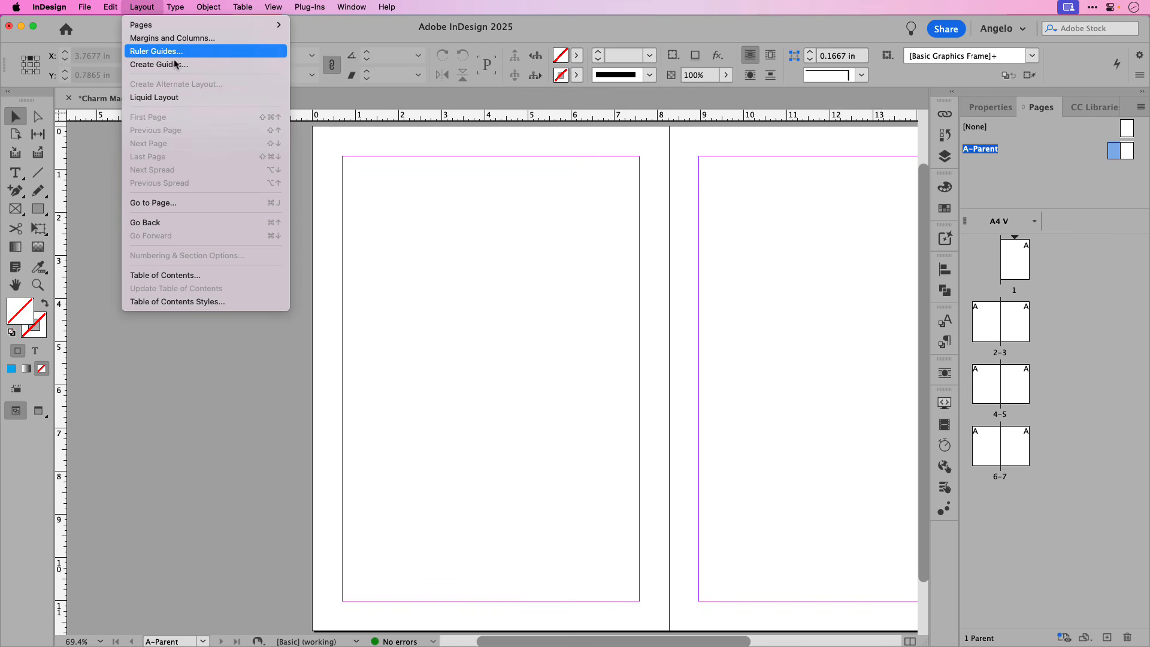
click(194, 65)
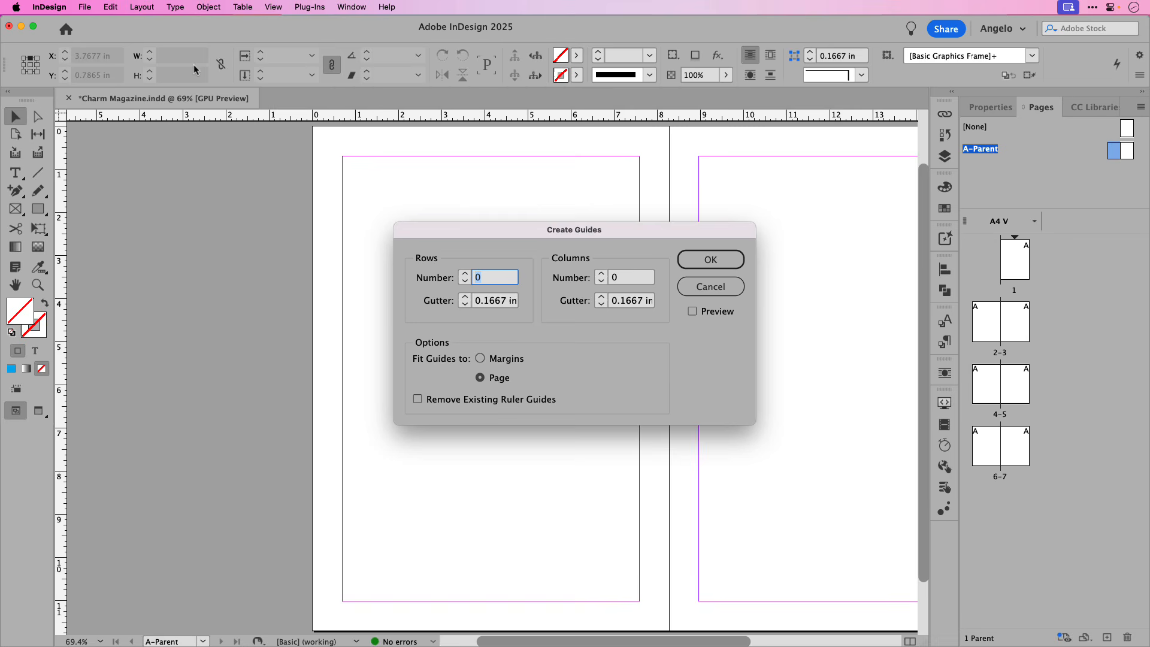
click(602, 275)
click(693, 312)
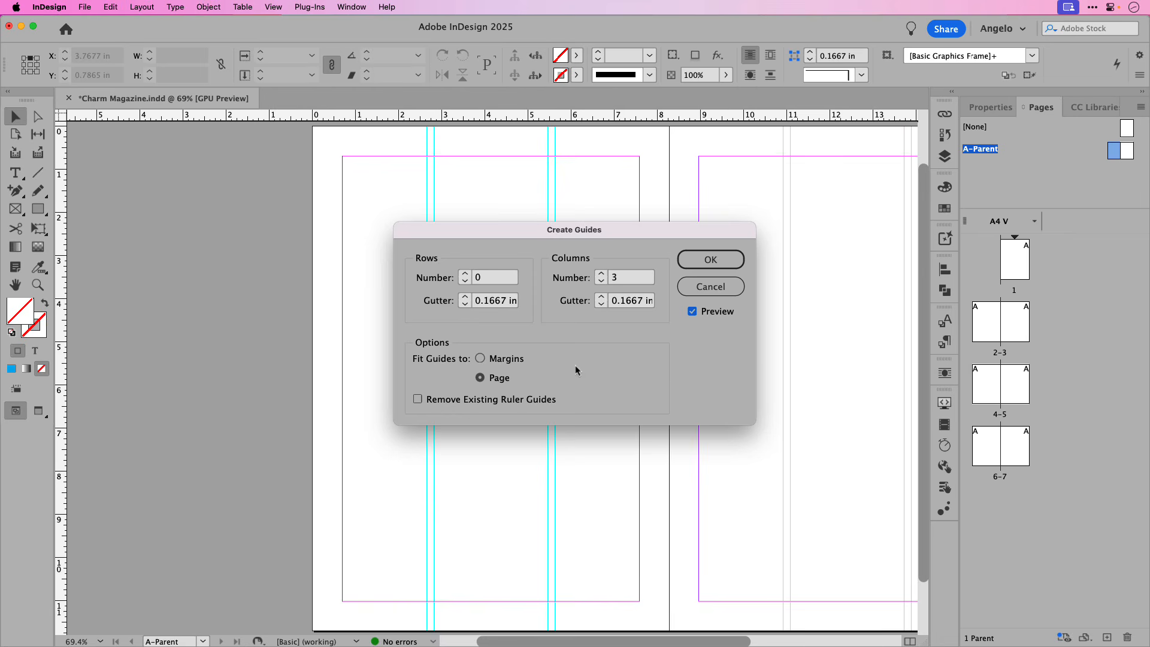
click(479, 358)
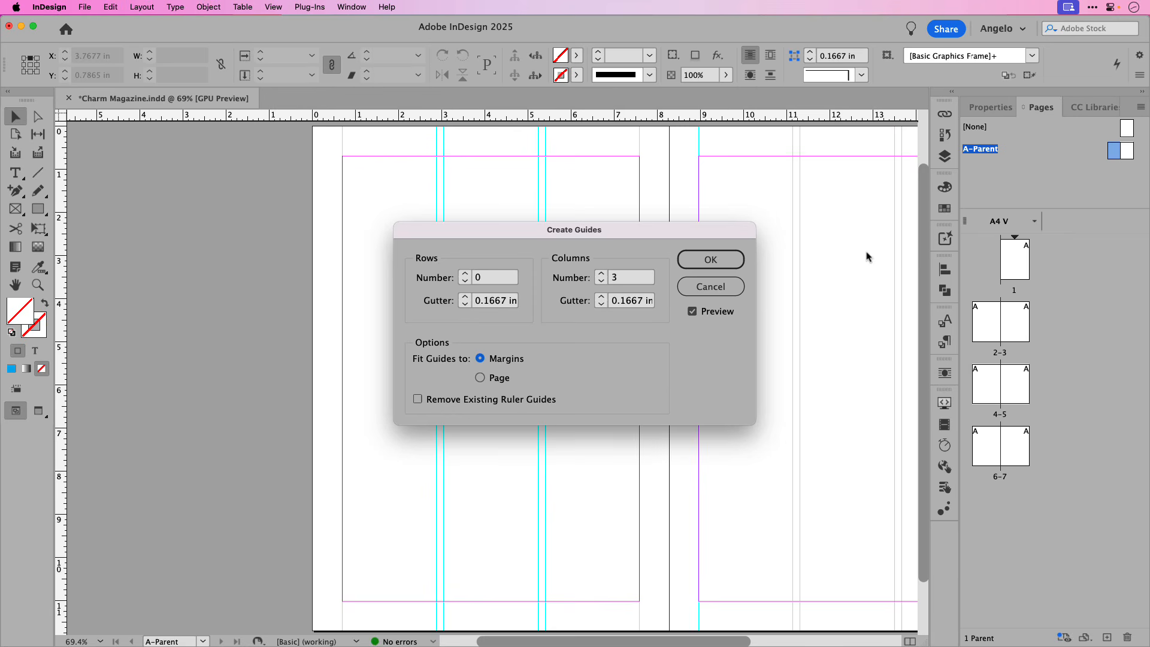
click(602, 297)
click(601, 298)
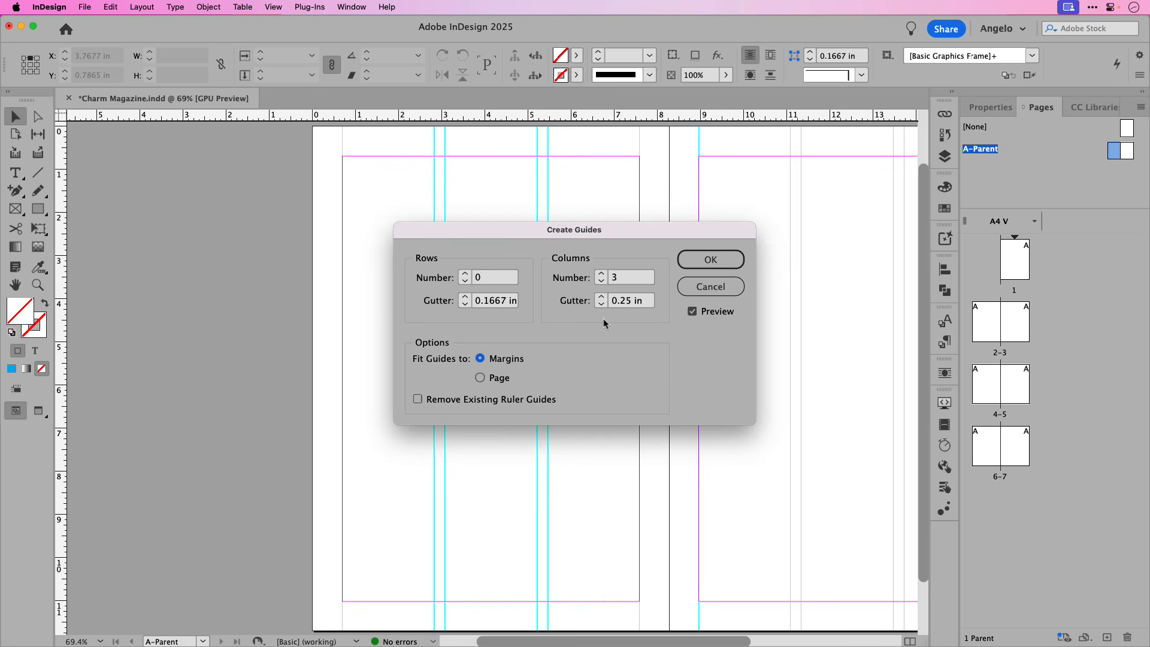
click(689, 259)
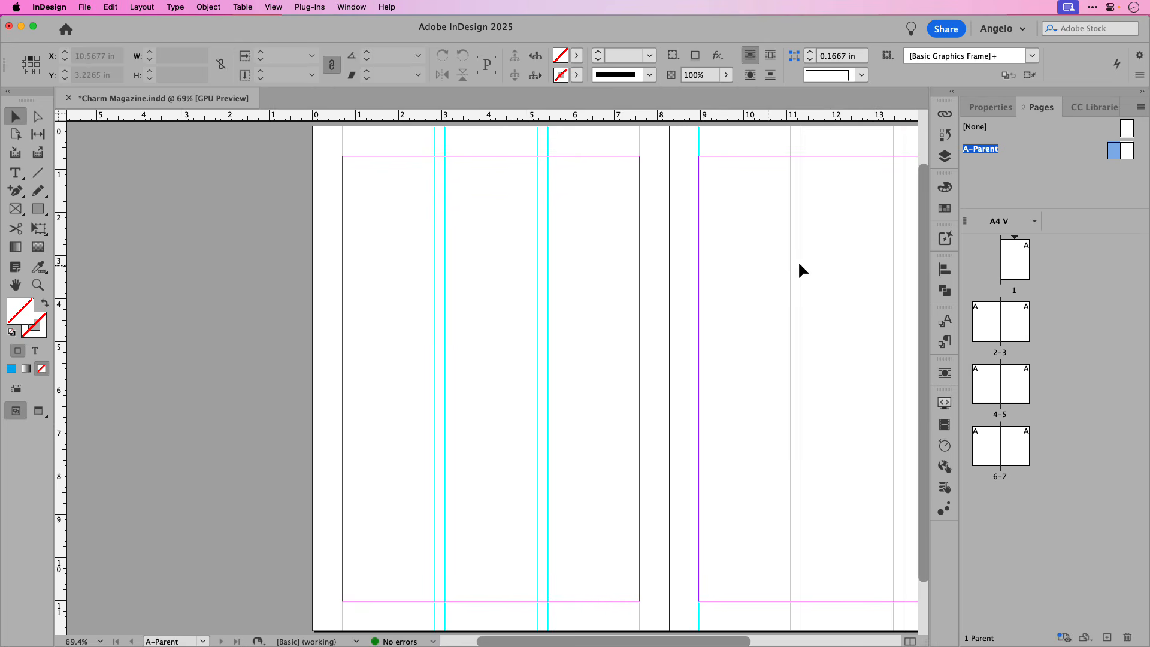
On page 2, draw a text frame about 6.89 by 5.01 in between the side margins, ending at the bottom margin.
double_click(982, 323)
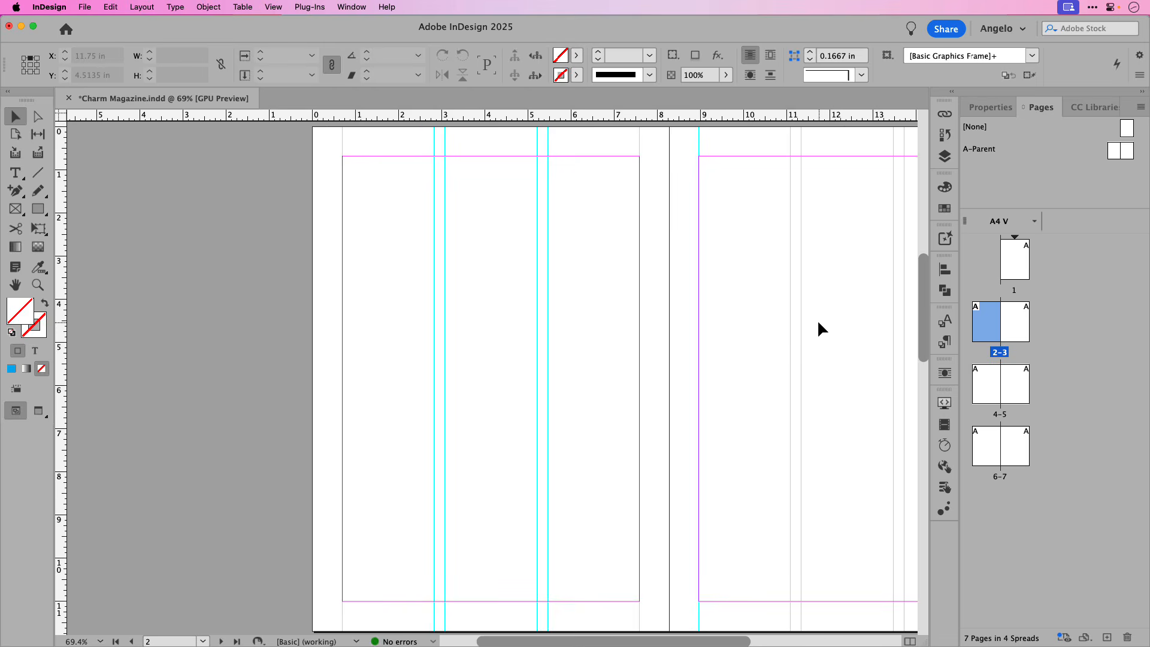
drag(816, 323, 639, 320)
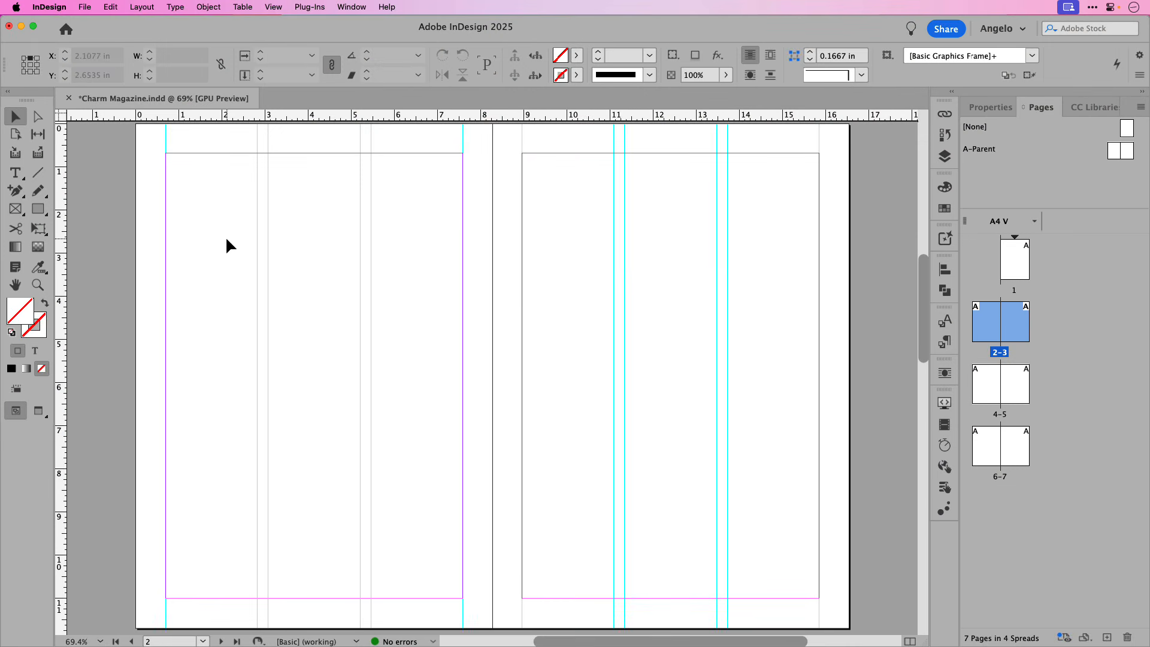
click(15, 173)
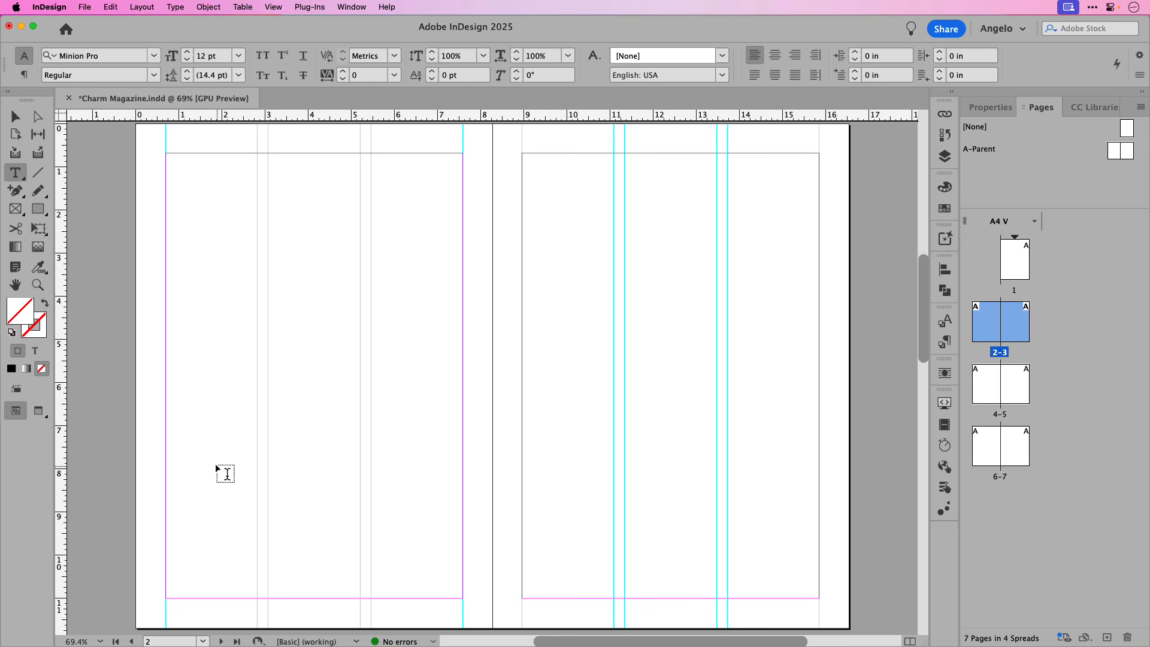
drag(168, 384, 461, 594)
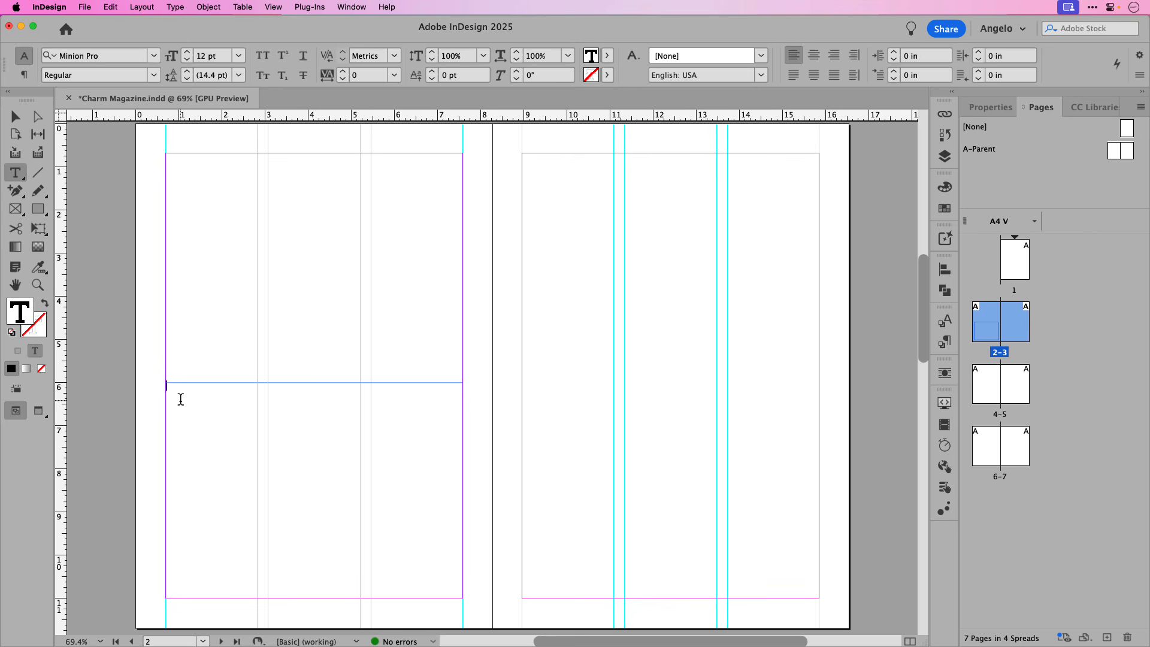
Set the page 2 text frame's height to 4.6 in and align its lower edge with the bottom margin.
click(18, 122)
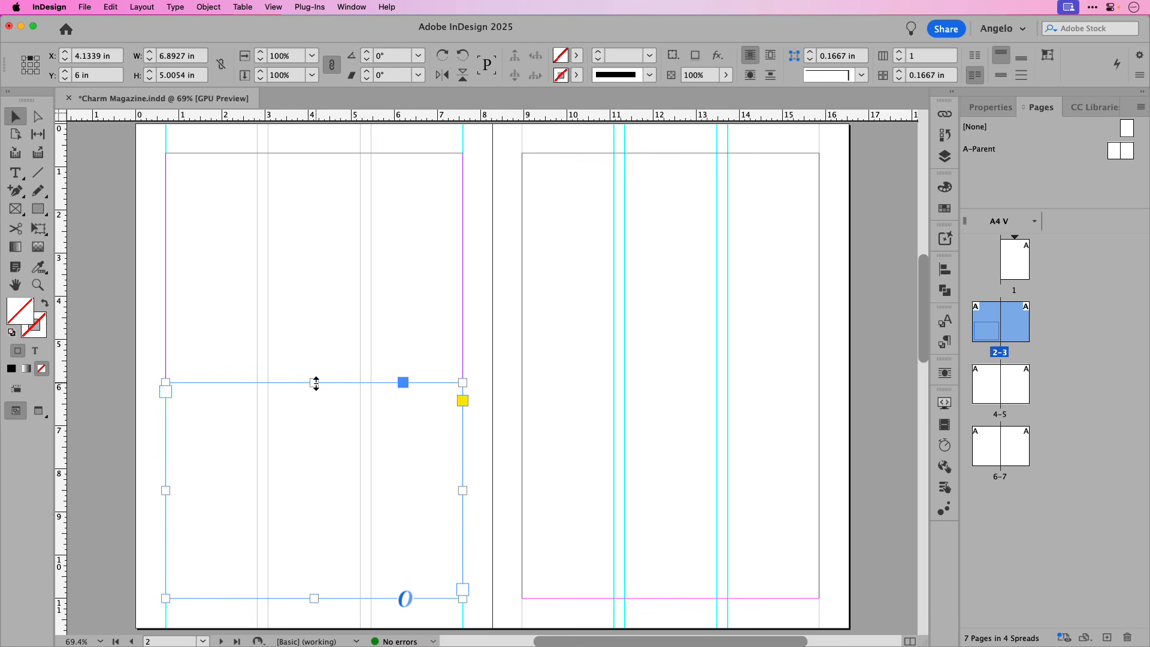
drag(316, 384, 318, 399)
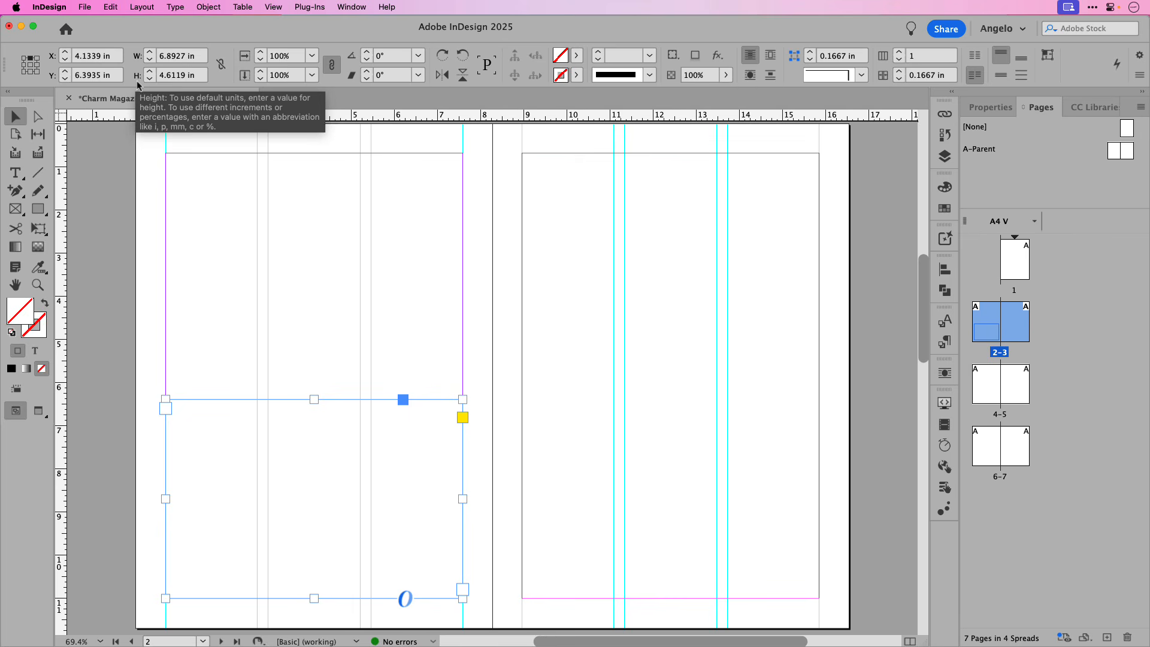
drag(201, 78, 172, 81)
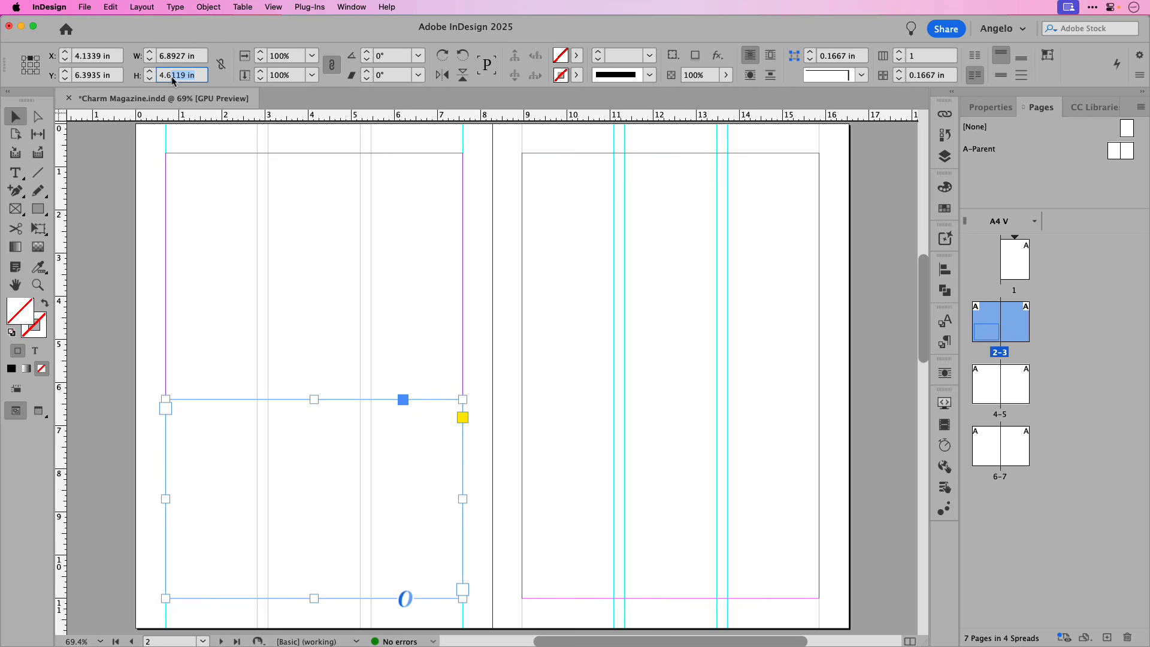
key(BackSpace)
key(Return)
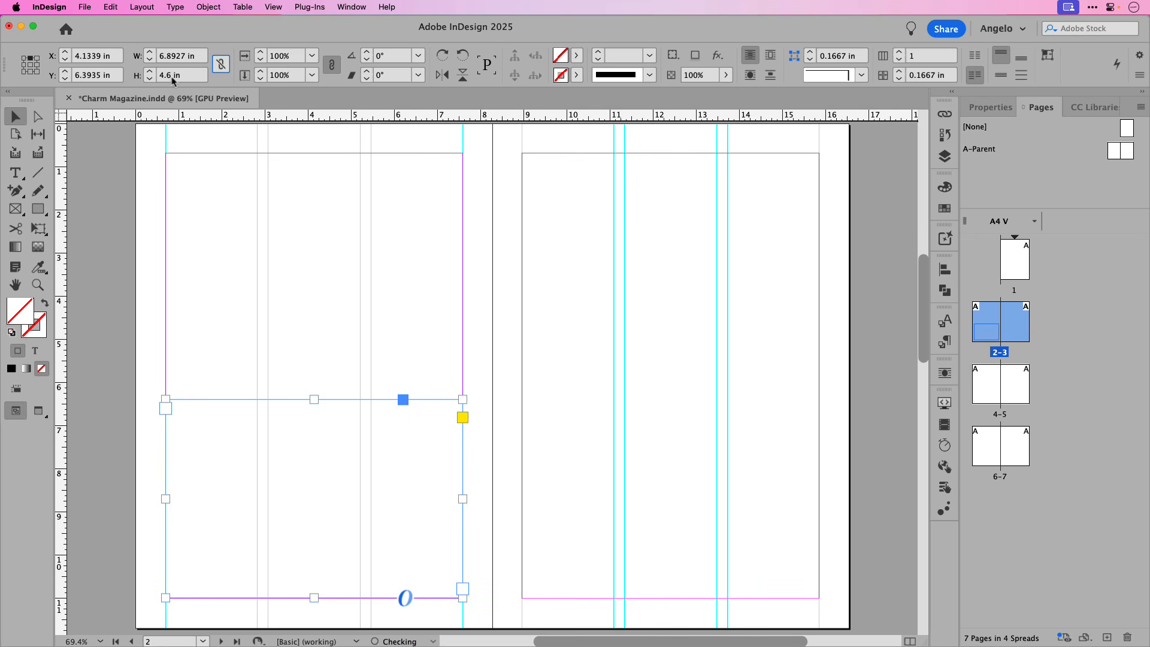
drag(268, 525, 268, 525)
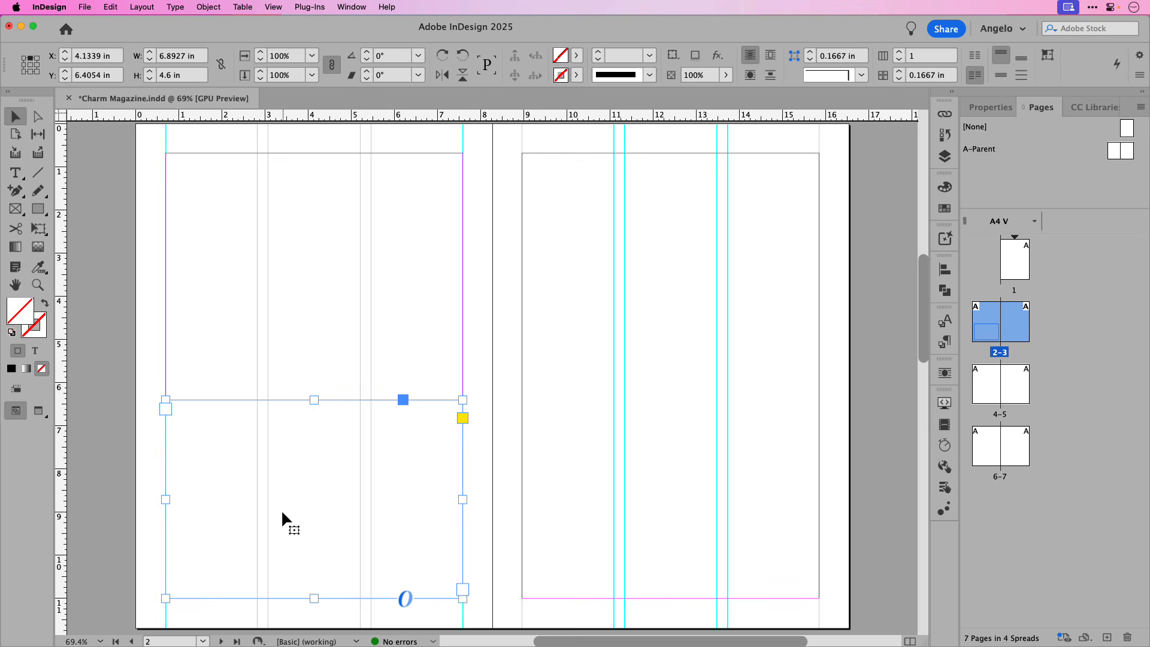
Place the Trending Article Word file in the page 2 text frame, using import options that remove styles and formatting.
click(89, 8)
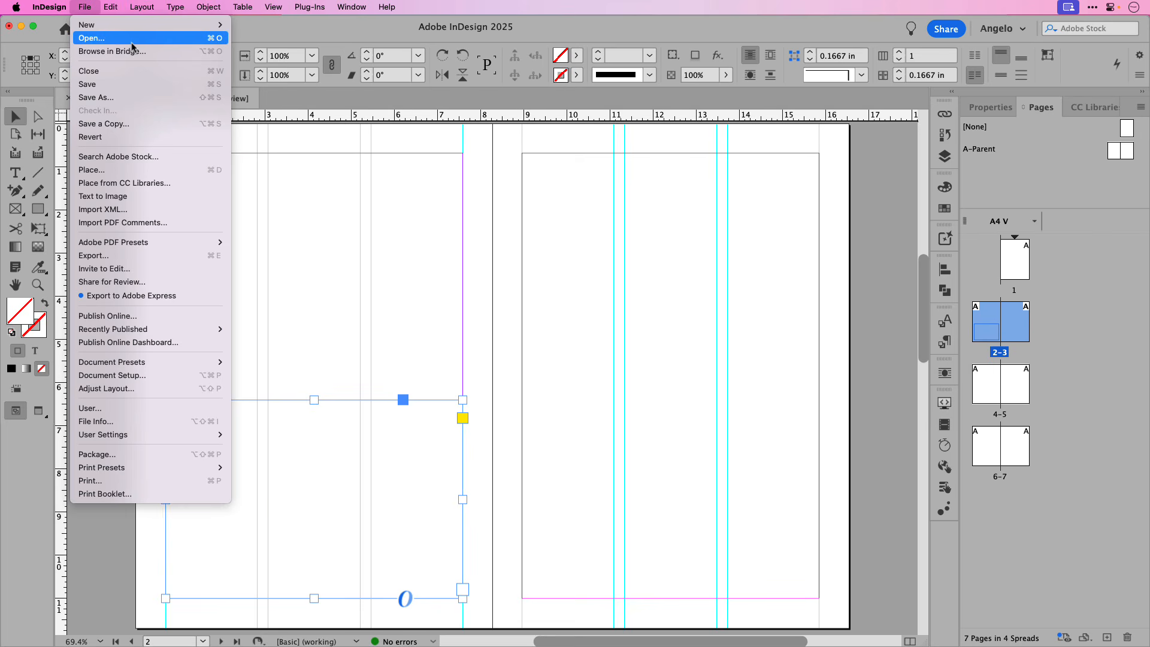
click(133, 171)
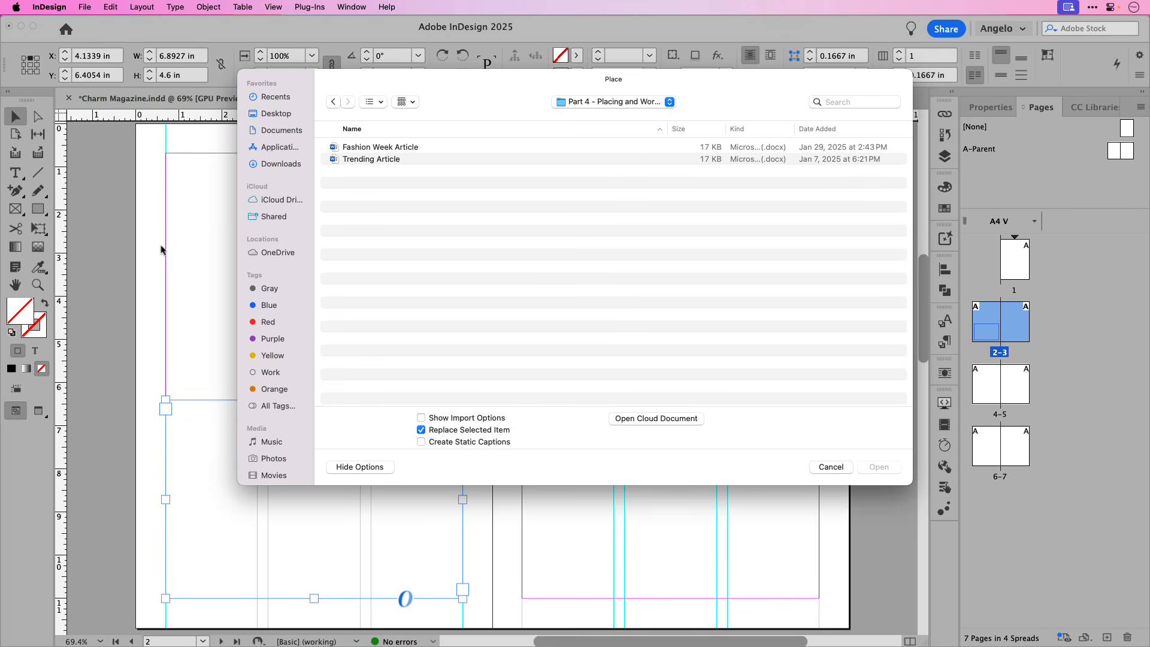
click(381, 161)
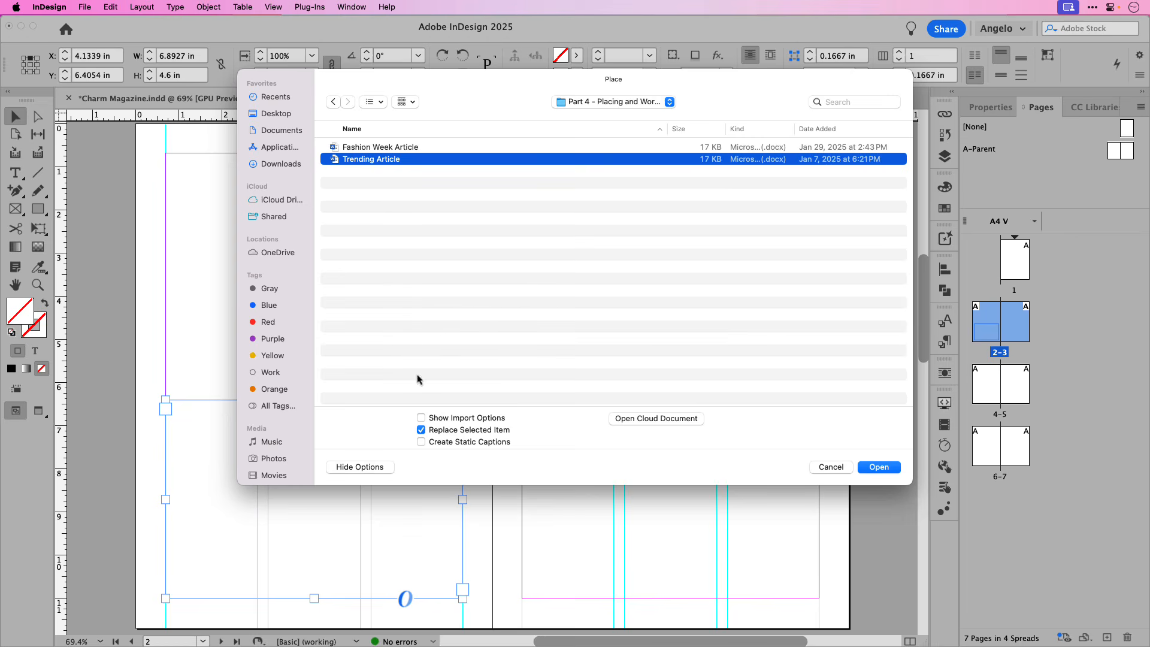
click(421, 418)
click(875, 467)
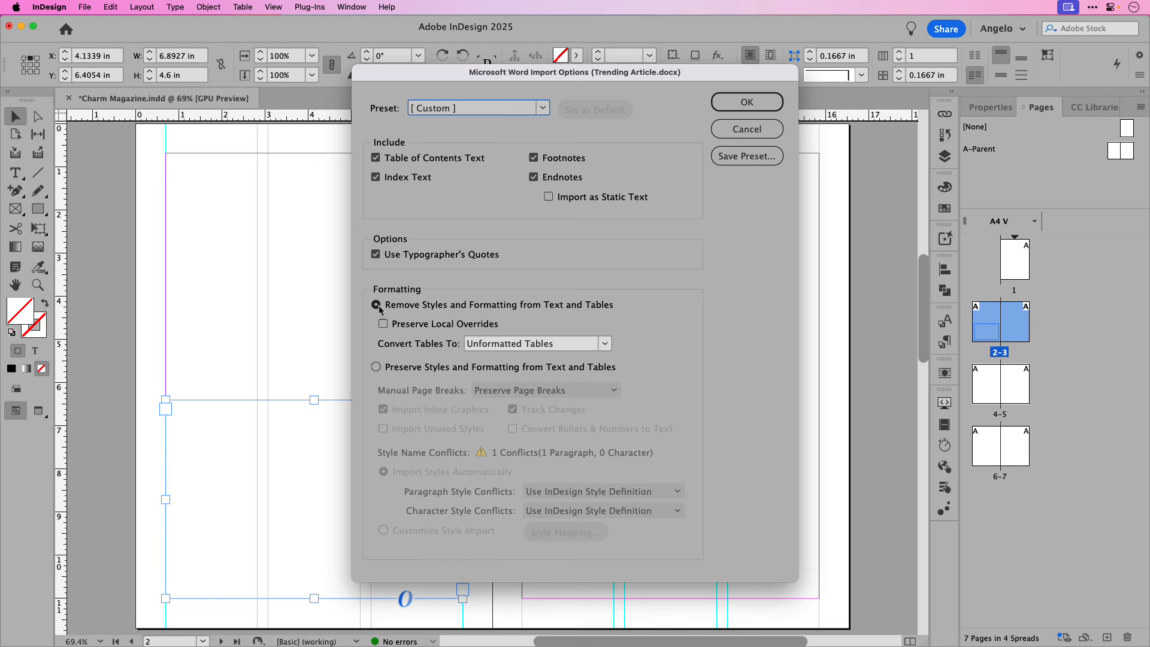
click(732, 110)
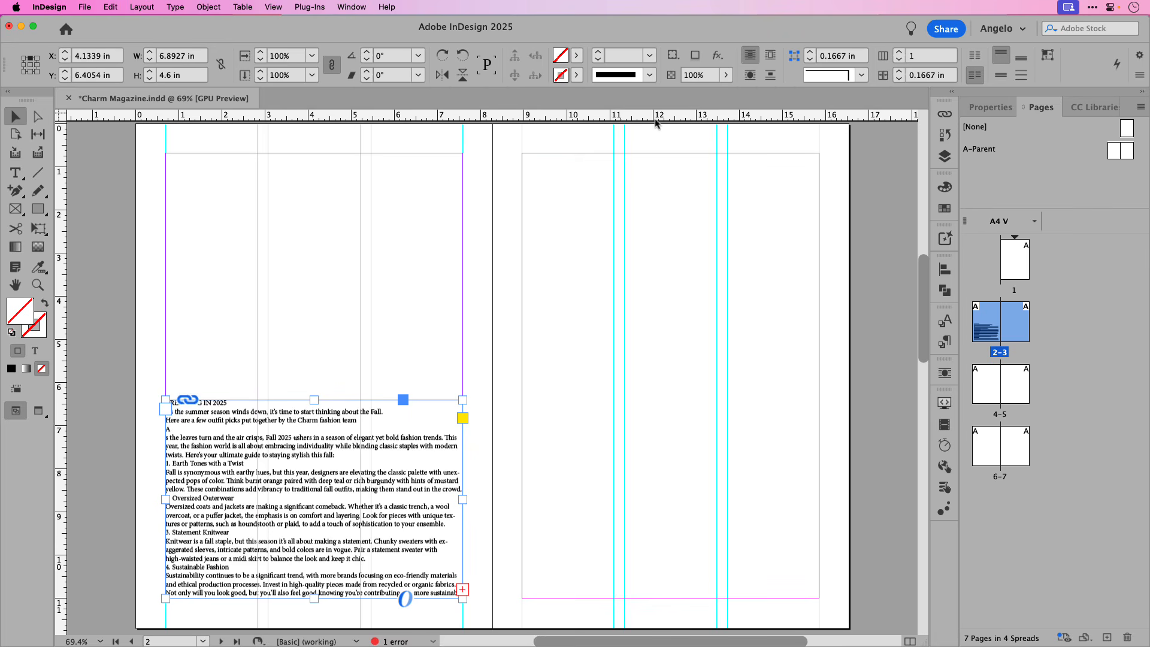
Show the text frame's properties, then open the Character and Paragraph panels and dock them with the collapsed panels.
click(990, 107)
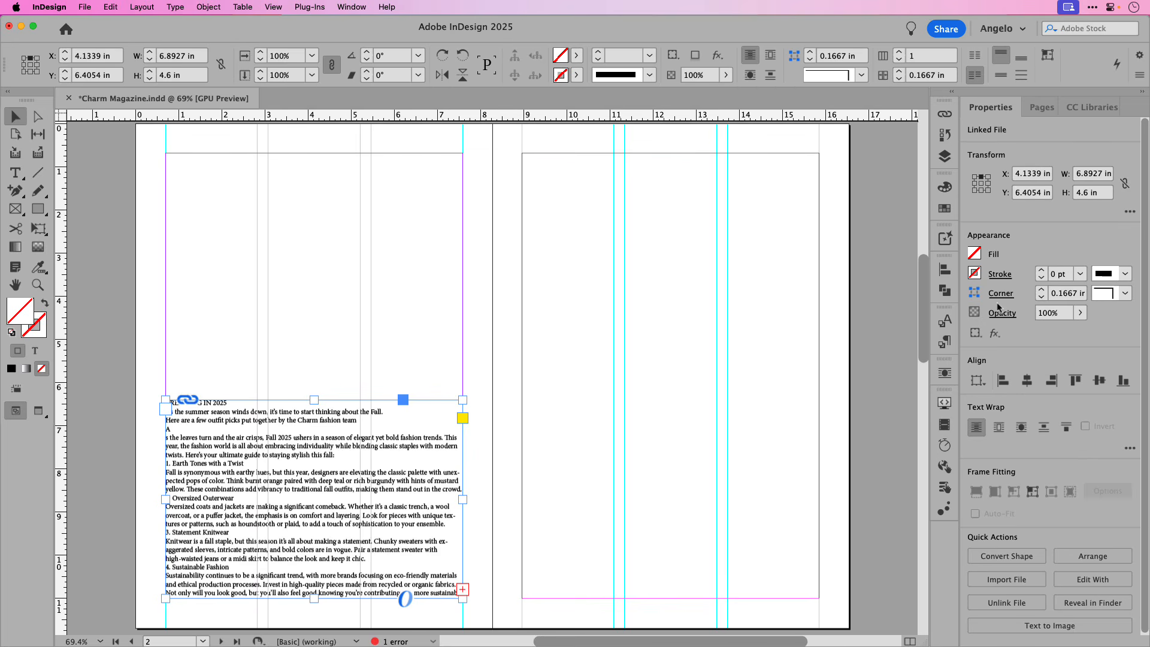
click(353, 7)
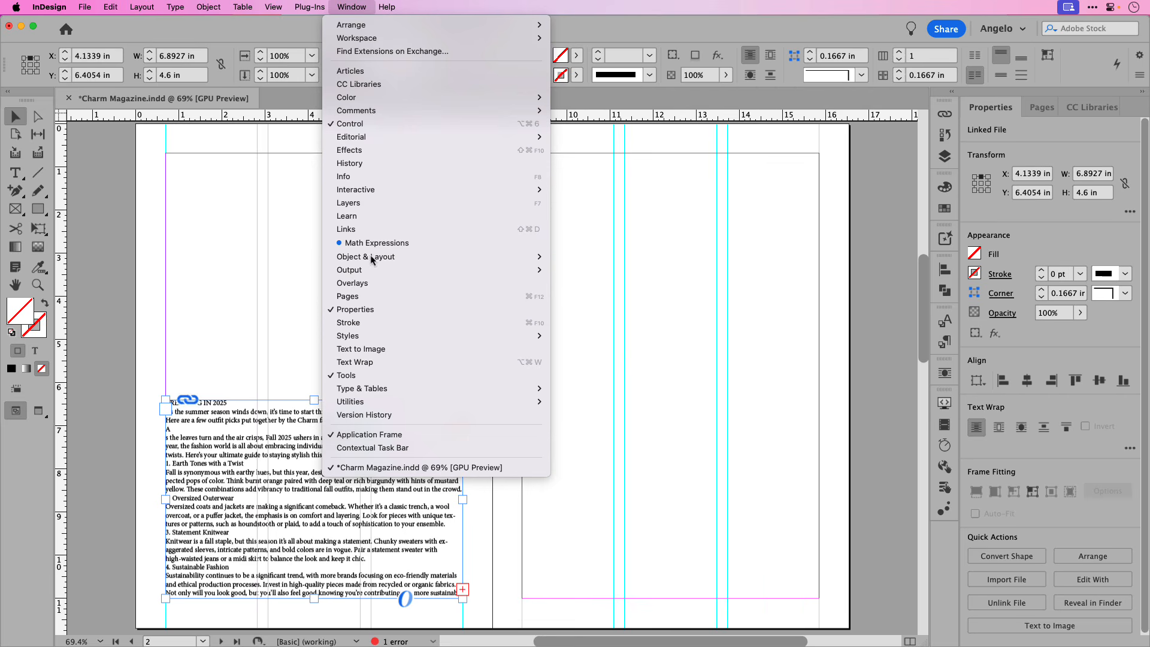
mouse_move(383, 391)
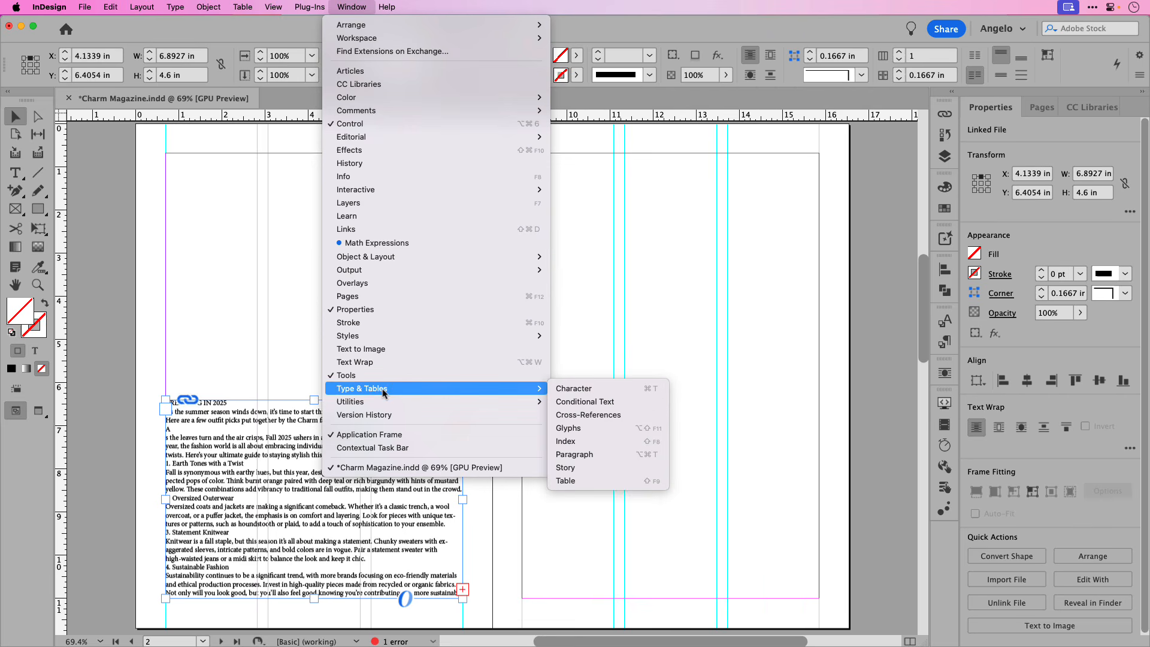
click(586, 391)
click(352, 7)
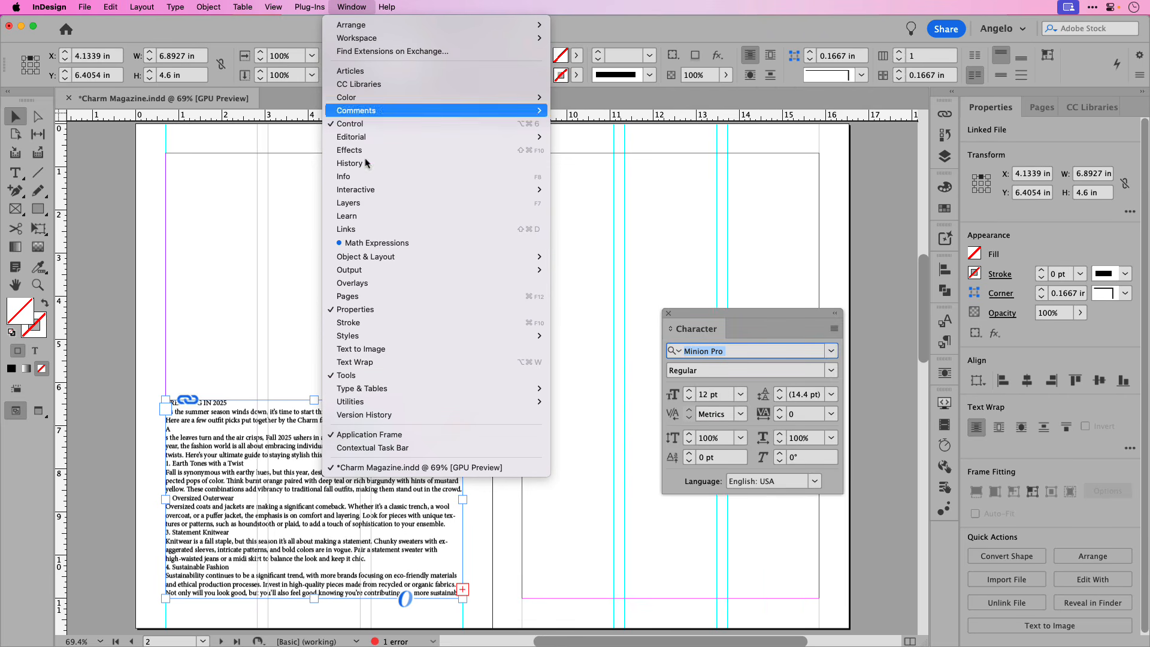
mouse_move(365, 388)
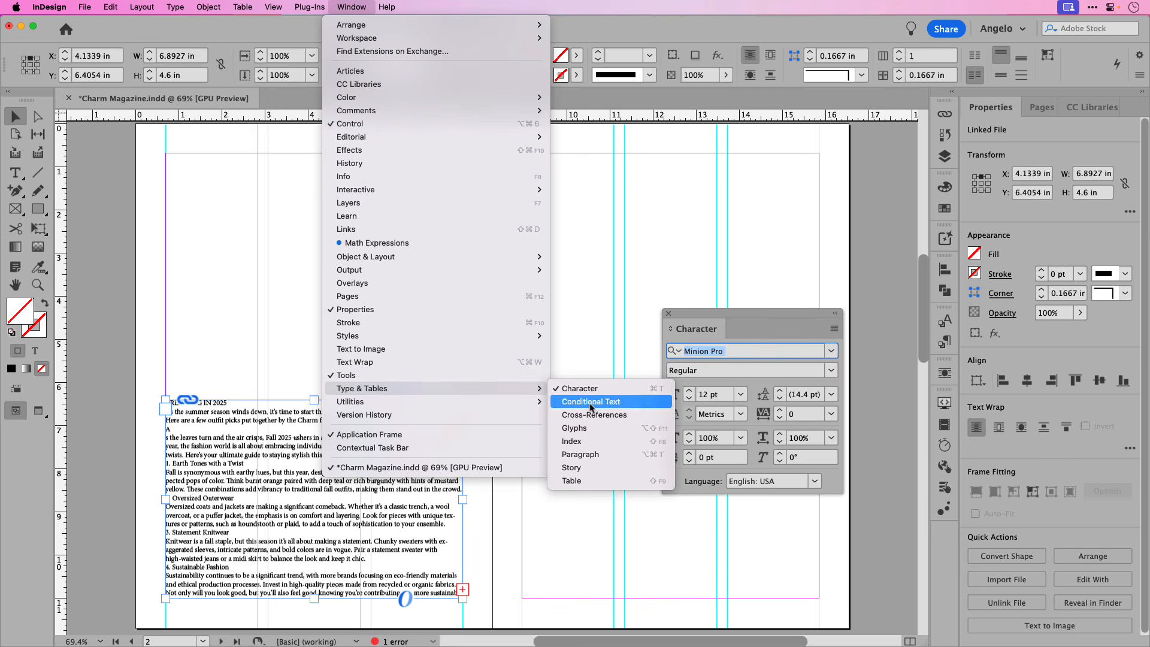
click(599, 456)
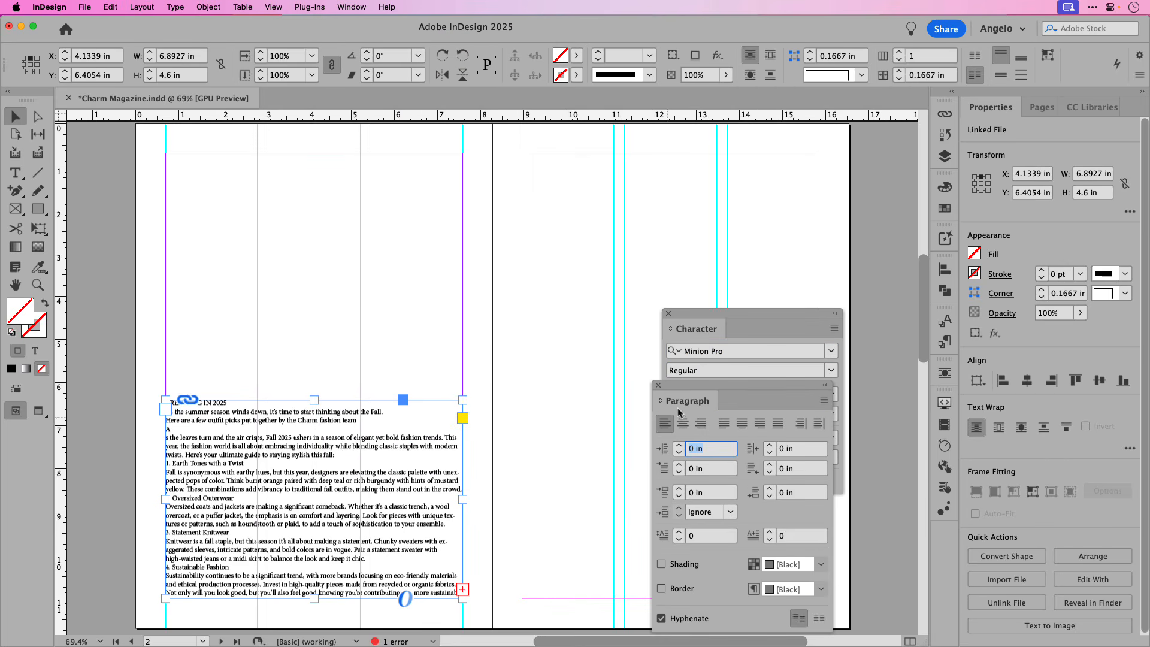
drag(686, 395, 953, 536)
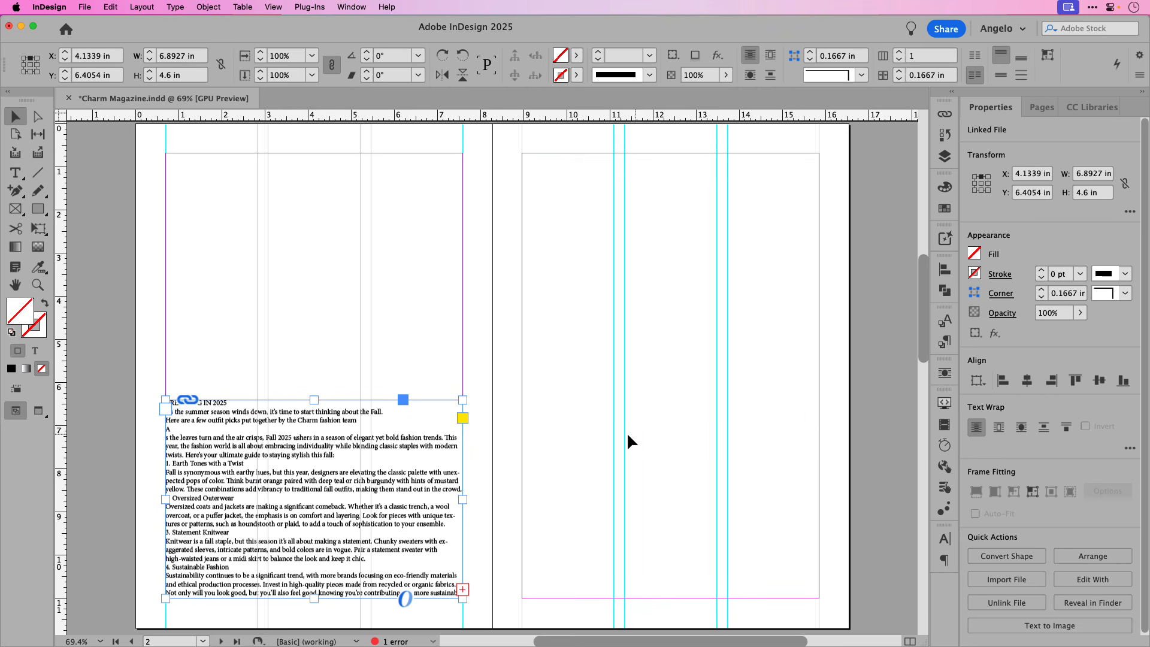
Set the font of the entire Trending Article text to Meno Display in the Light style.
double_click(396, 441)
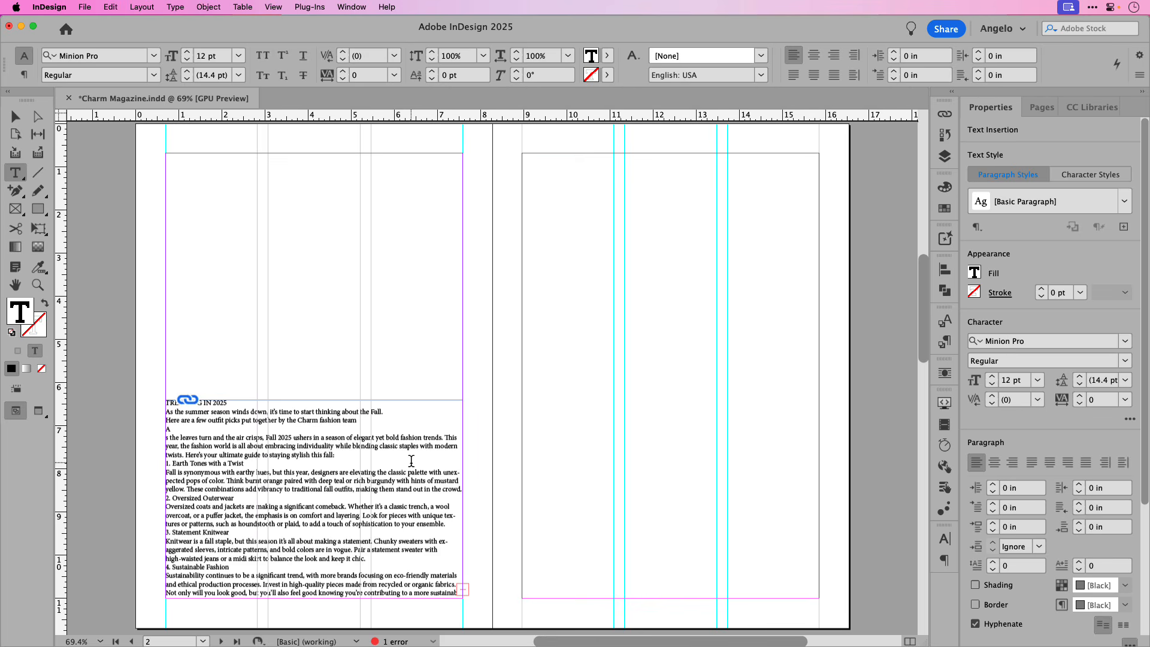
key(super)
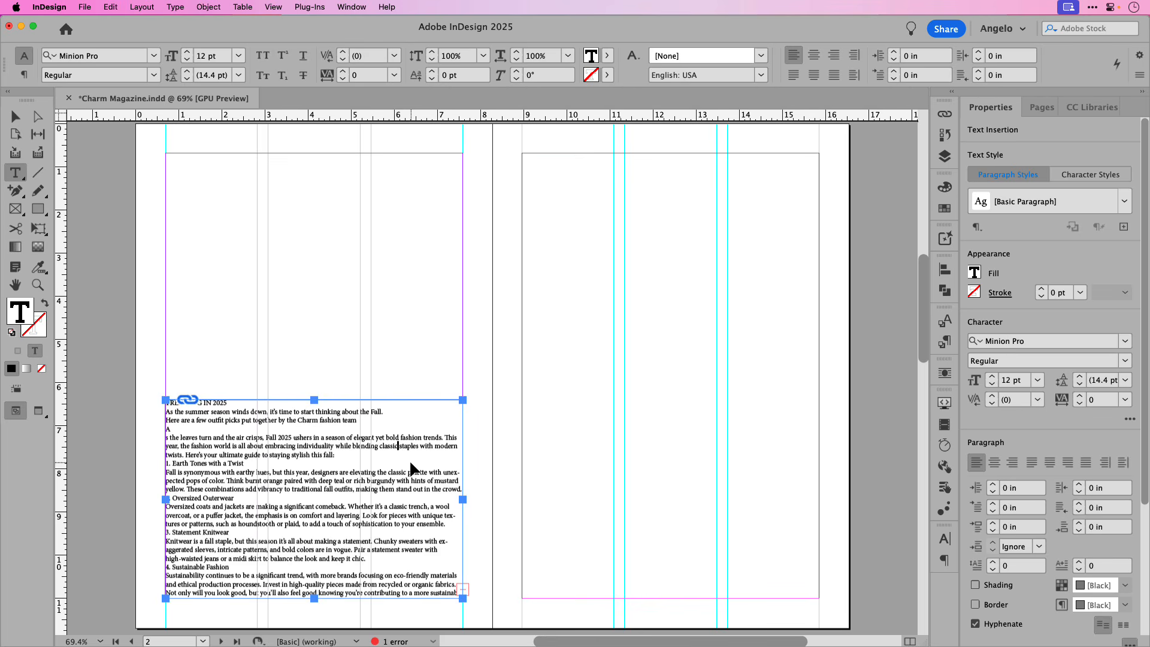
key(super+a)
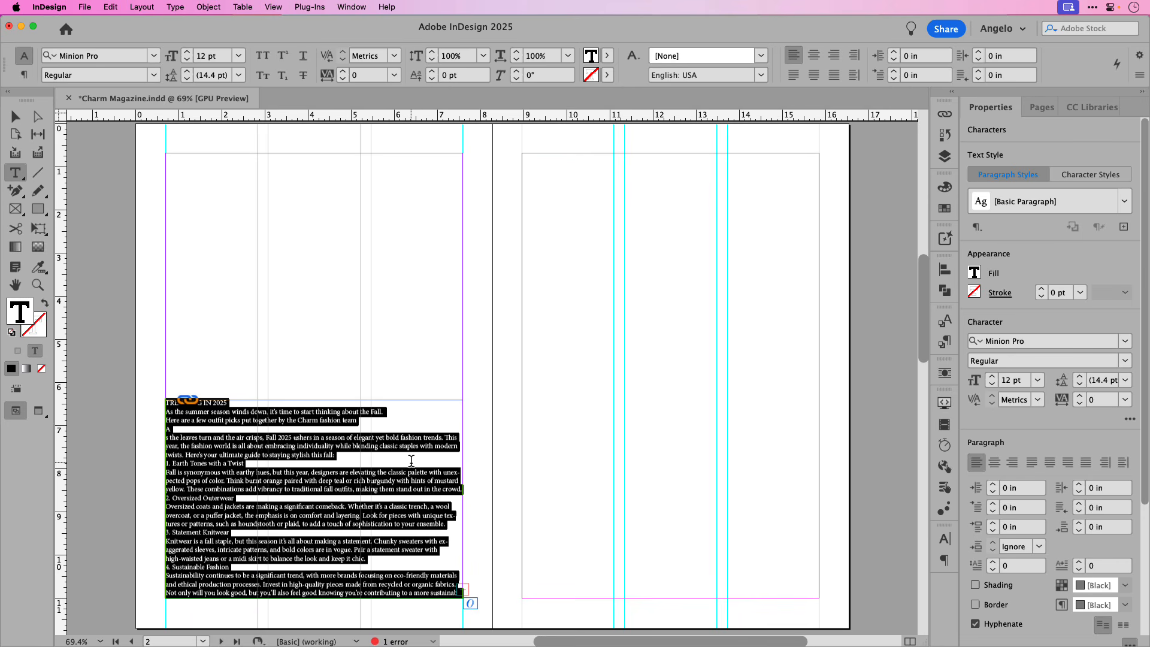
click(117, 60)
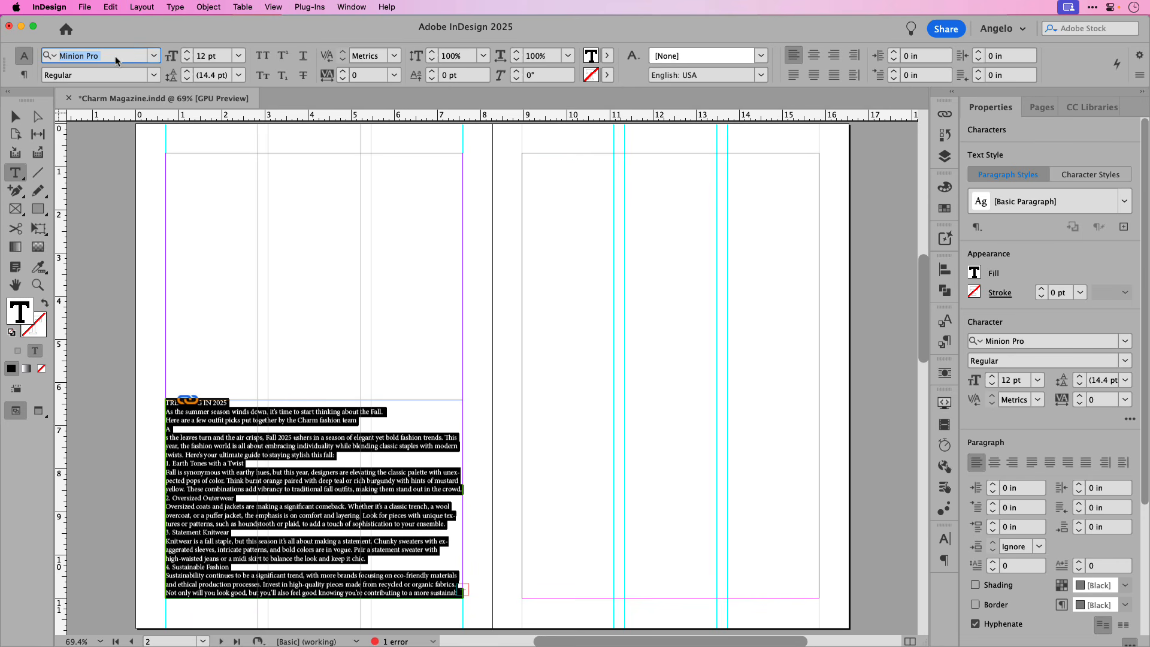
text(Meno Display)
key(Return)
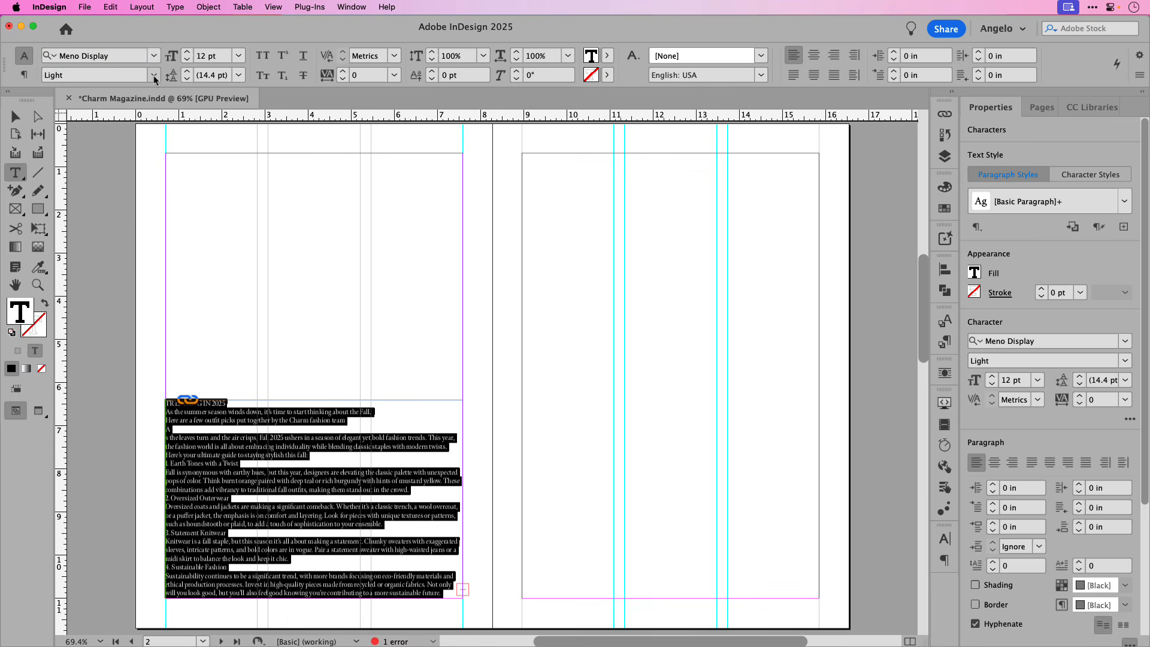
click(155, 77)
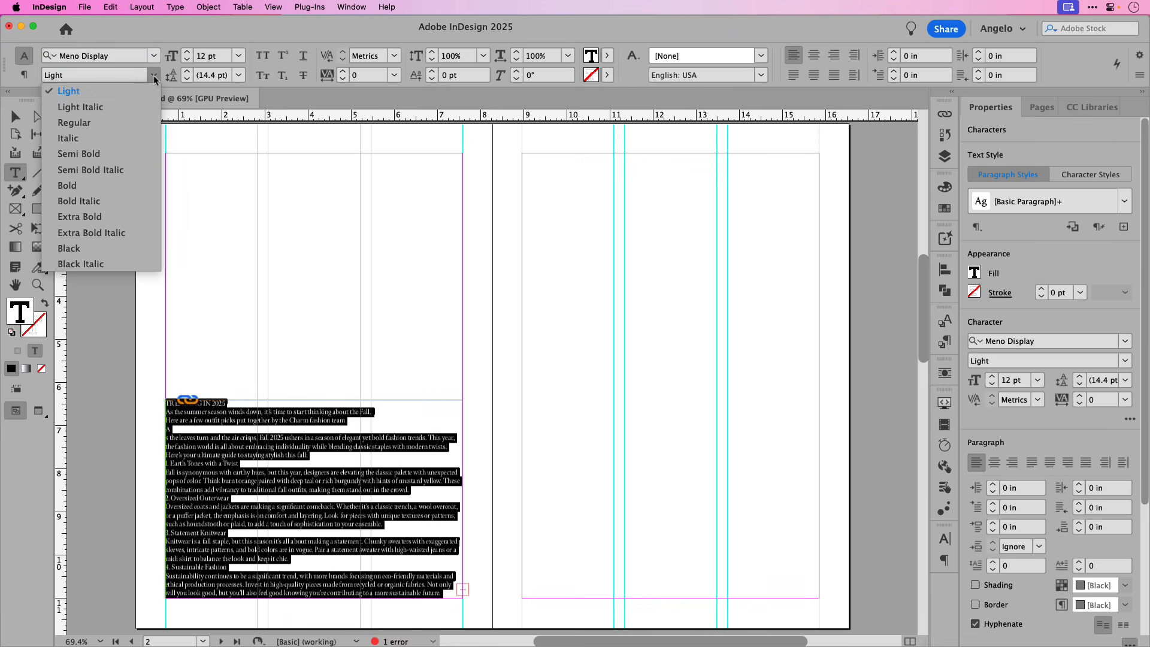
click(128, 98)
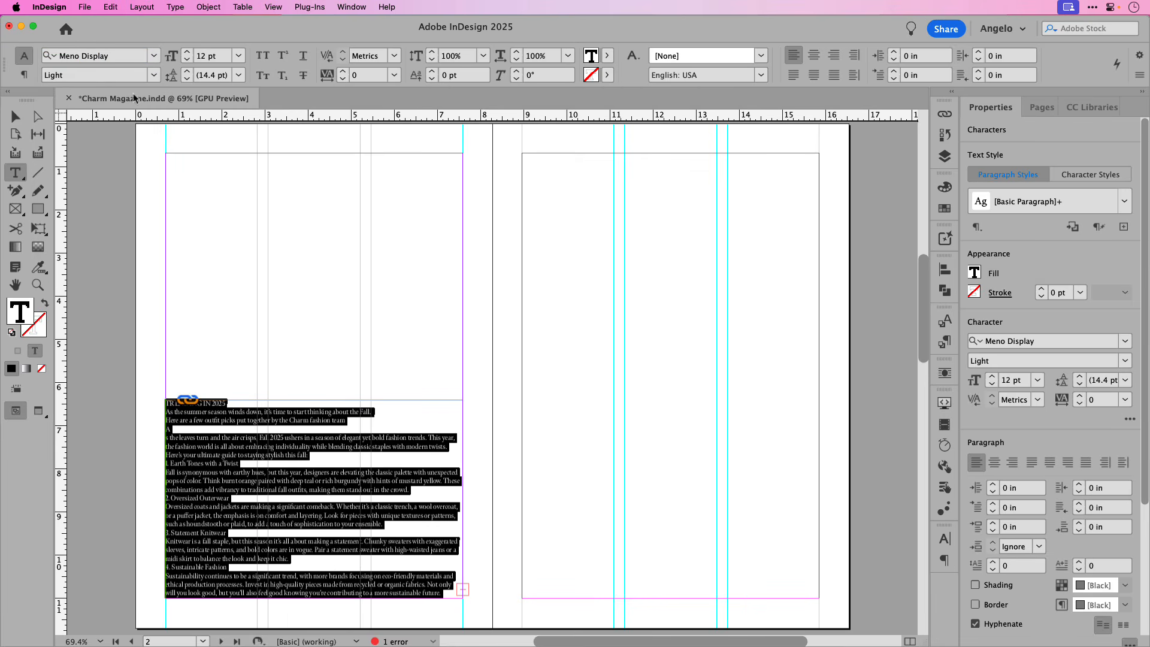
Set the font size of the entire Trending Article text to 10 pt.
click(188, 60)
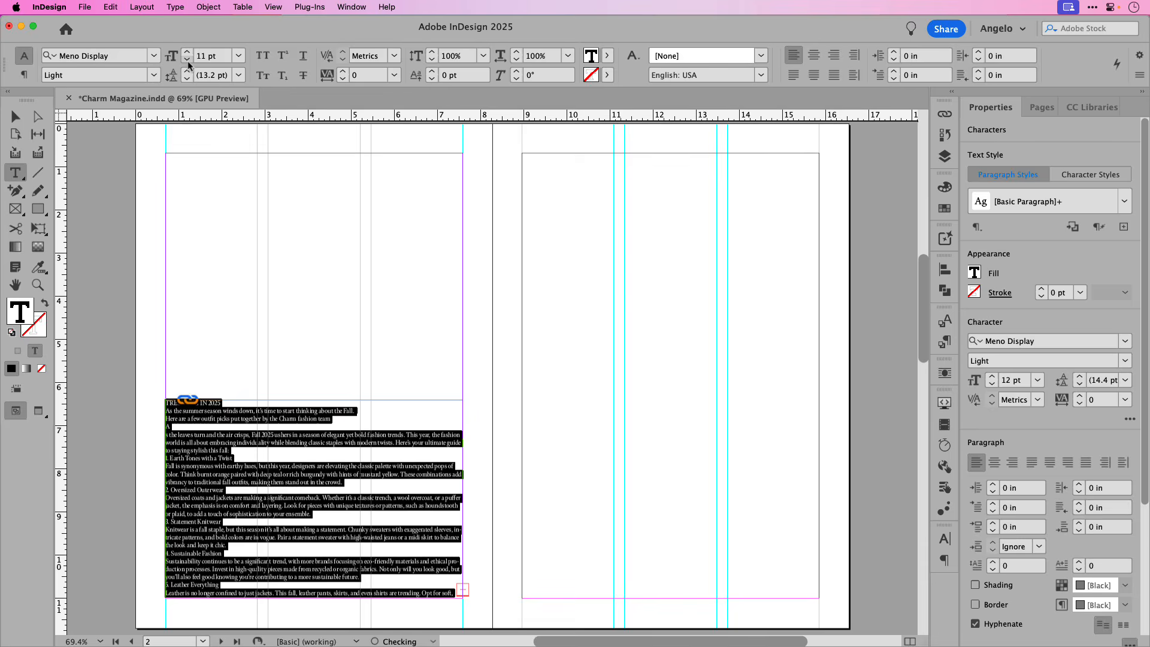
click(187, 60)
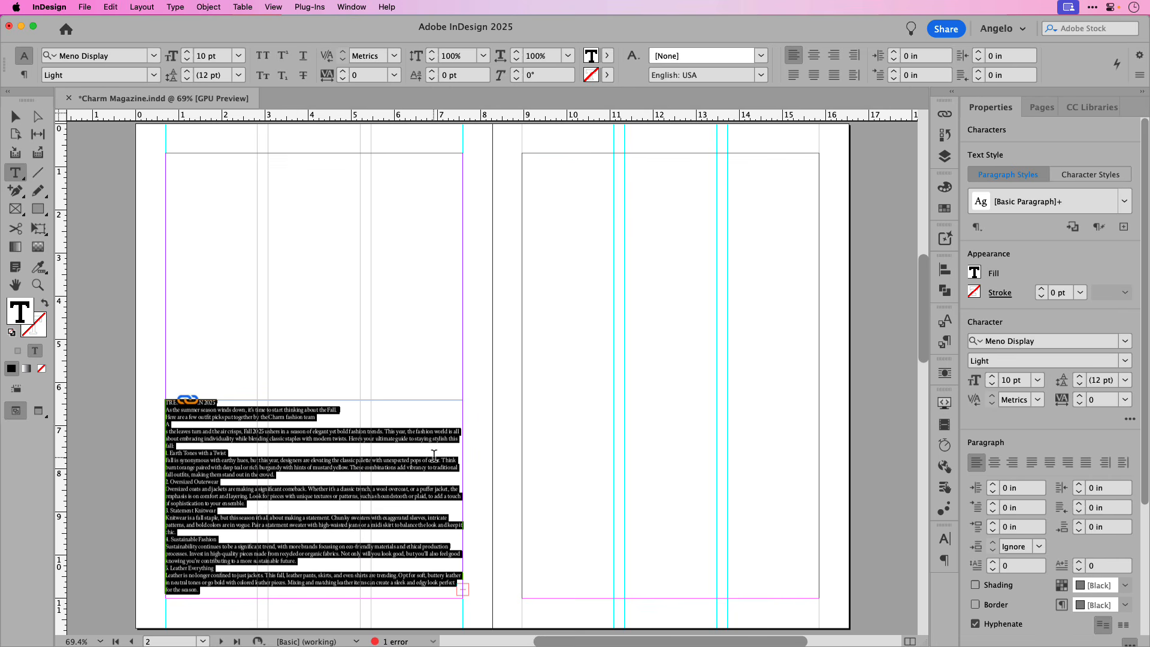
Try larger font sizes of 14 pt and 12 pt on the entire article text, returning it to 10 pt.
key(super)
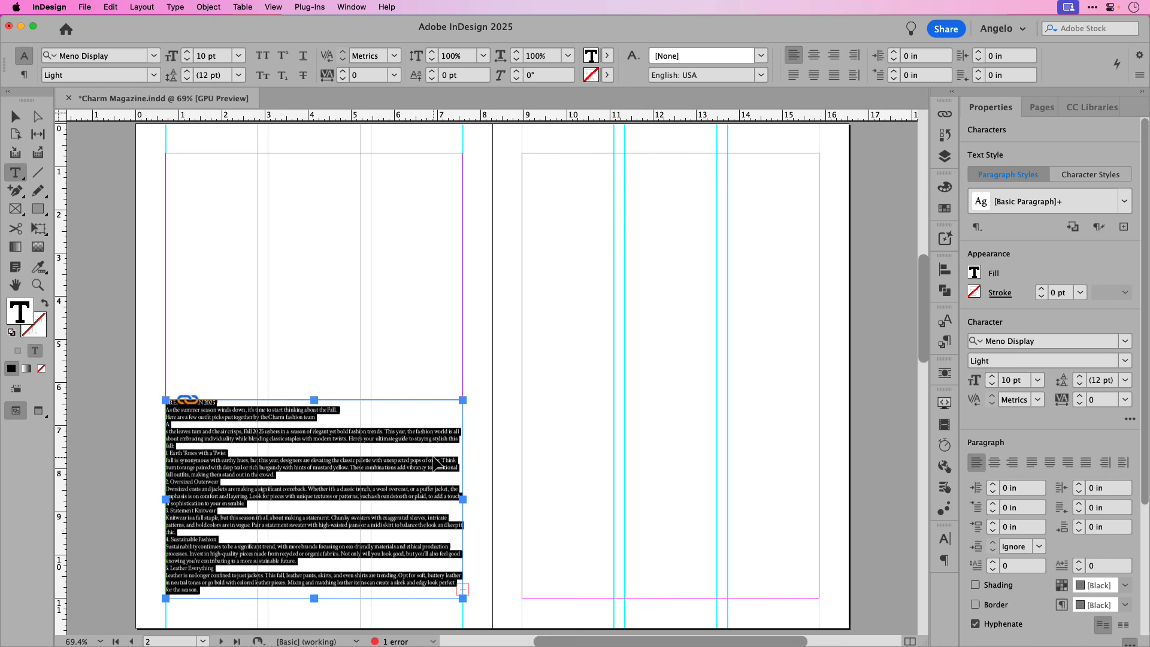
key(super+shift+period)
key(super+shift+period)
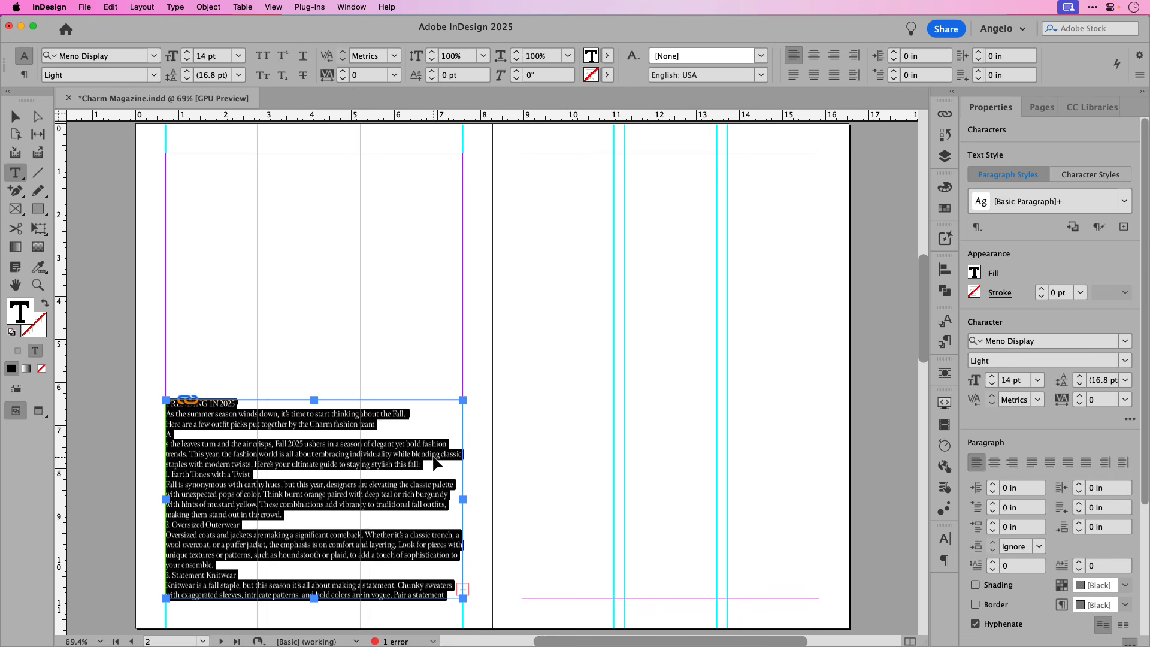
key(super+shift+comma)
key(super+shift+comma)
key(super+shift+comma)
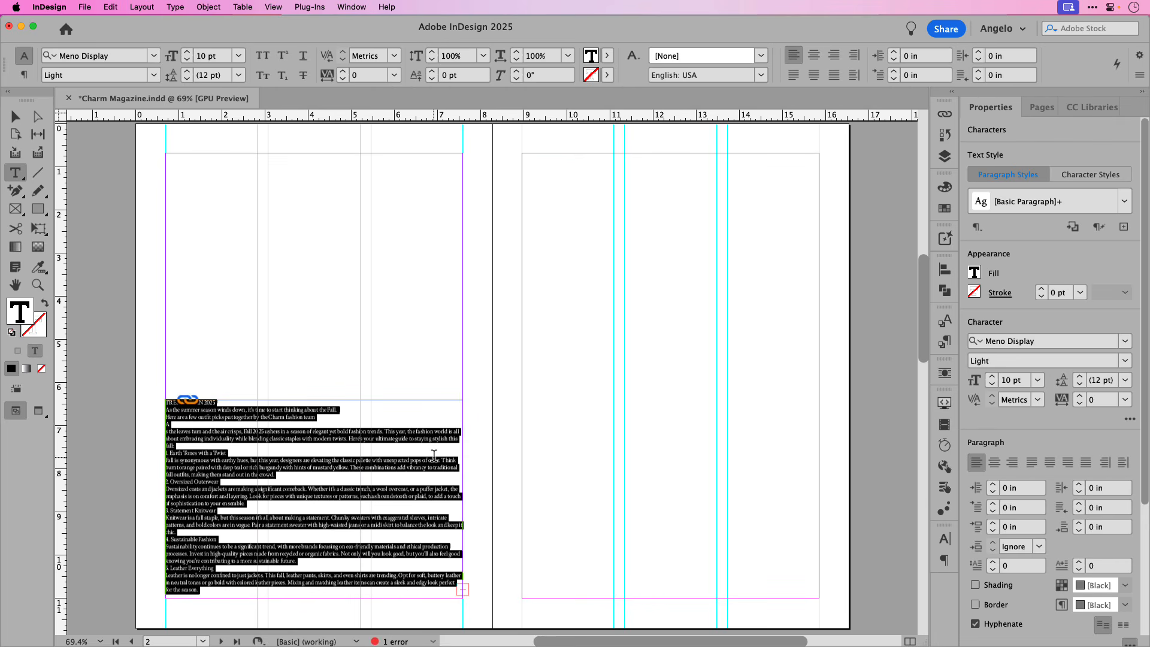
key(super+shift+period)
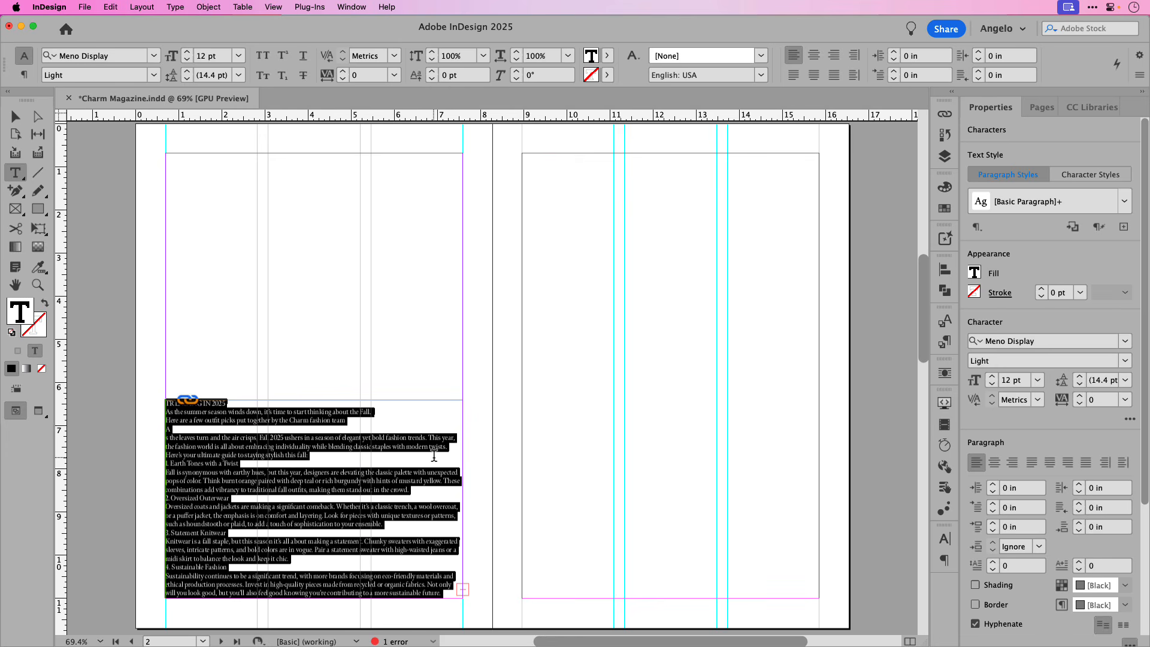
key(super+shift+comma)
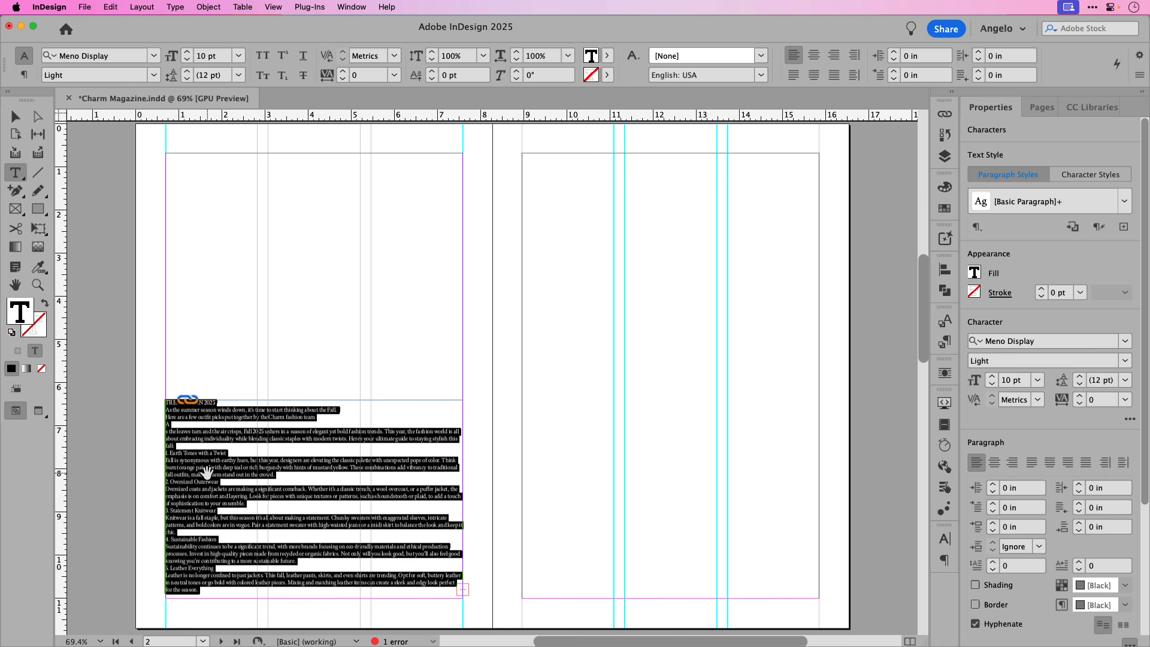
Try 14 pt leading on the entire article text, and settle on a fixed leading of 12 pt.
scroll(206, 472, up, 3)
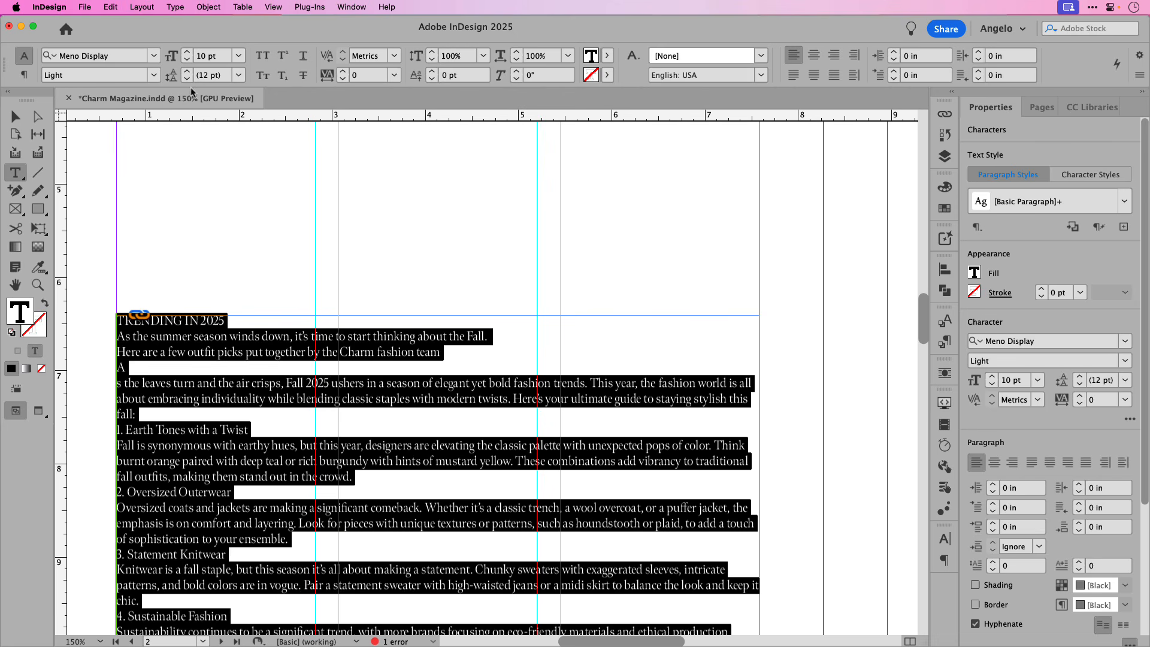
click(188, 72)
click(188, 72)
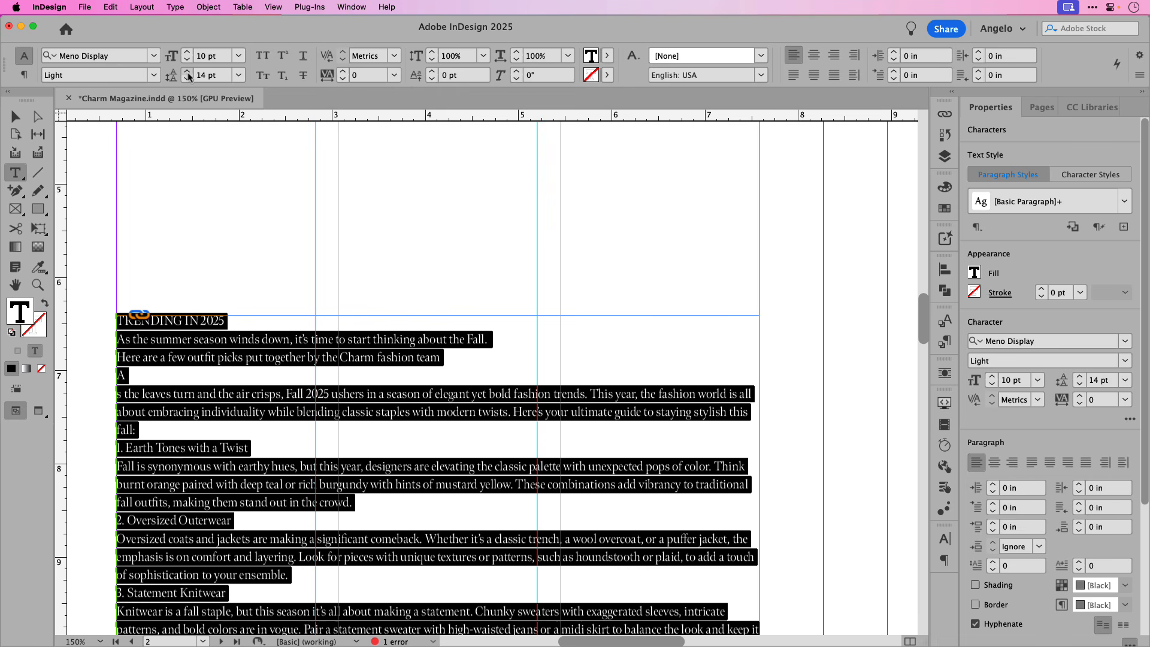
click(1081, 386)
click(1082, 385)
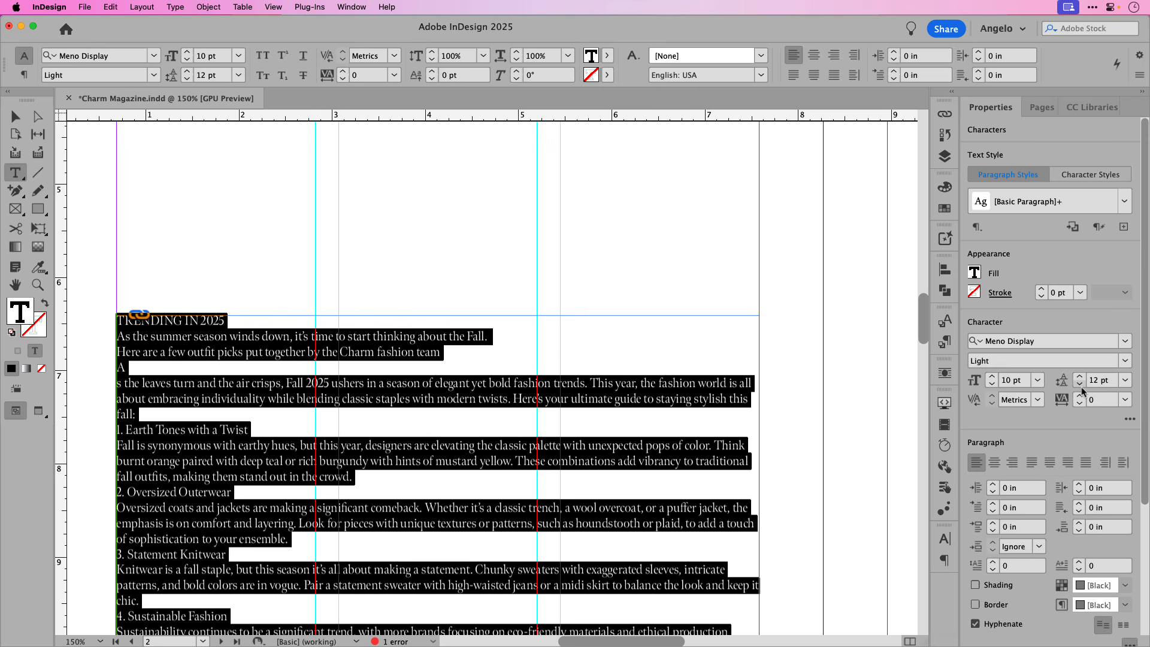
Set the font size of the heading "TRENDING IN 2025" to 48 pt.
click(223, 322)
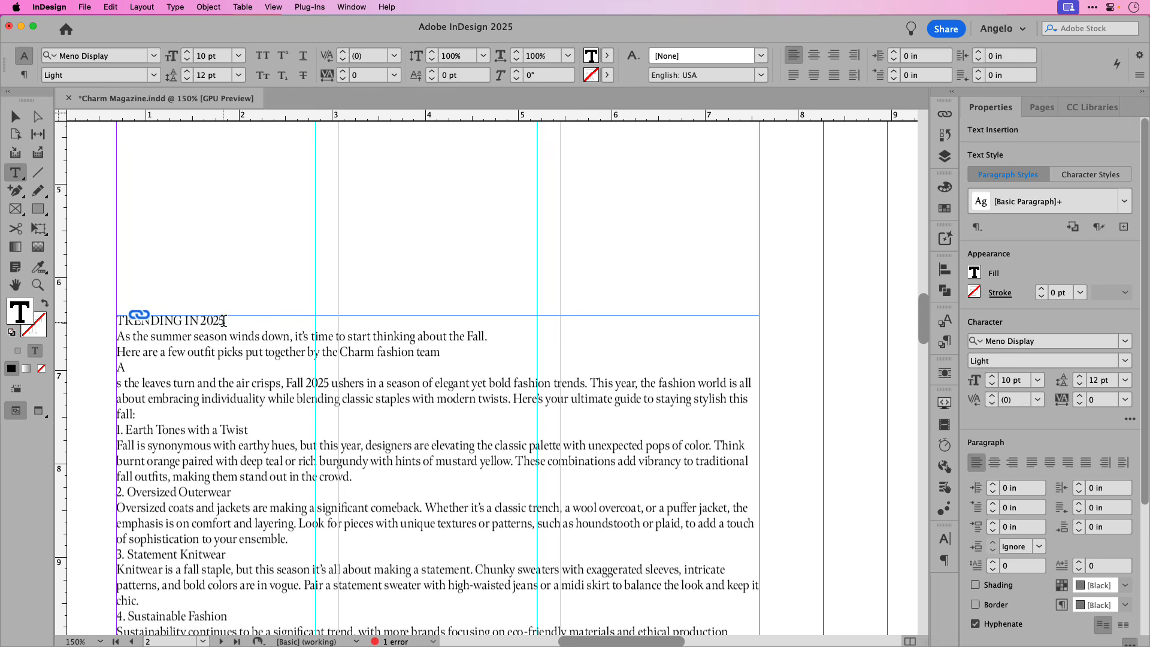
drag(223, 322, 110, 325)
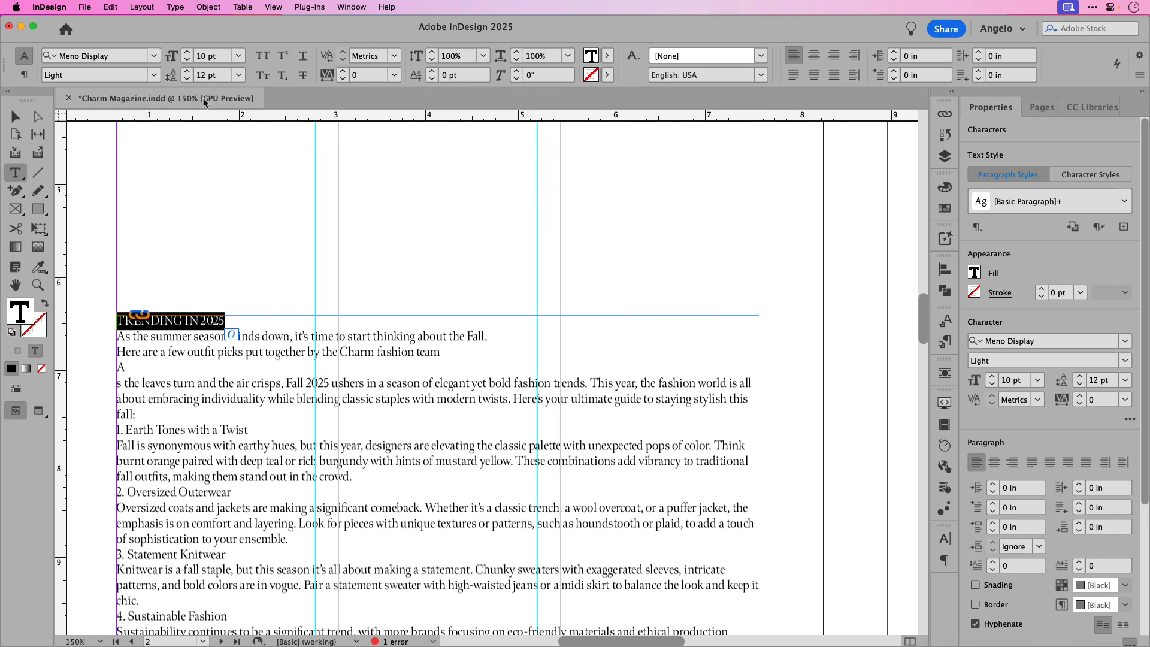
click(238, 57)
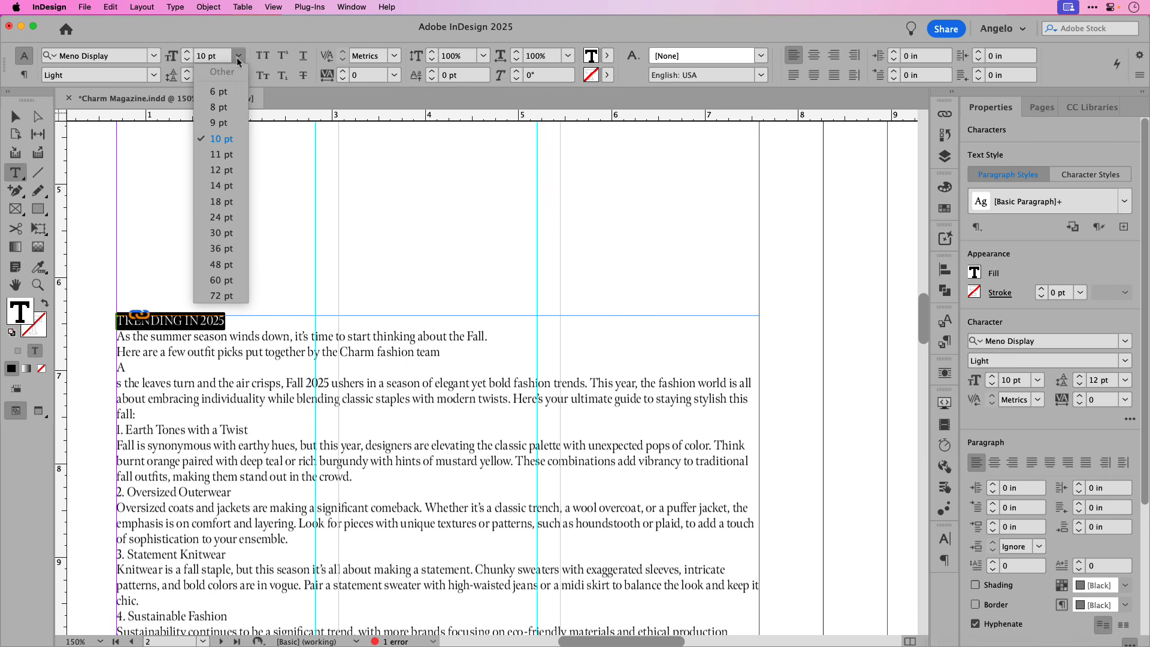
click(232, 266)
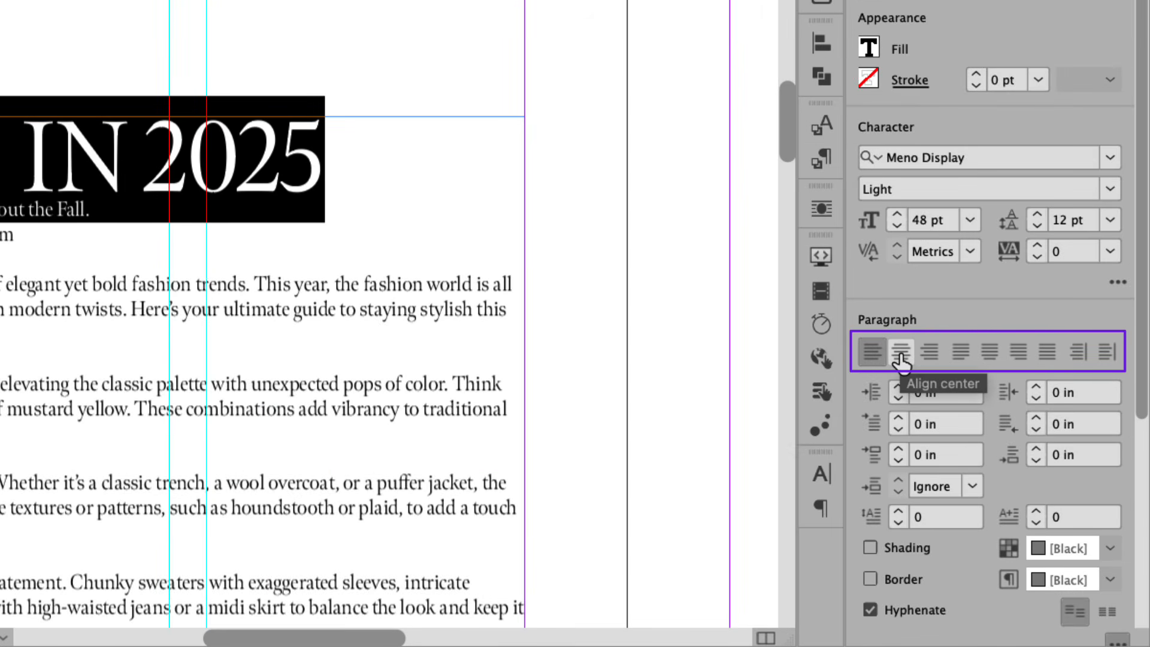
Center the "TRENDING IN 2025" heading and give it a space after of 0.25 in.
click(900, 358)
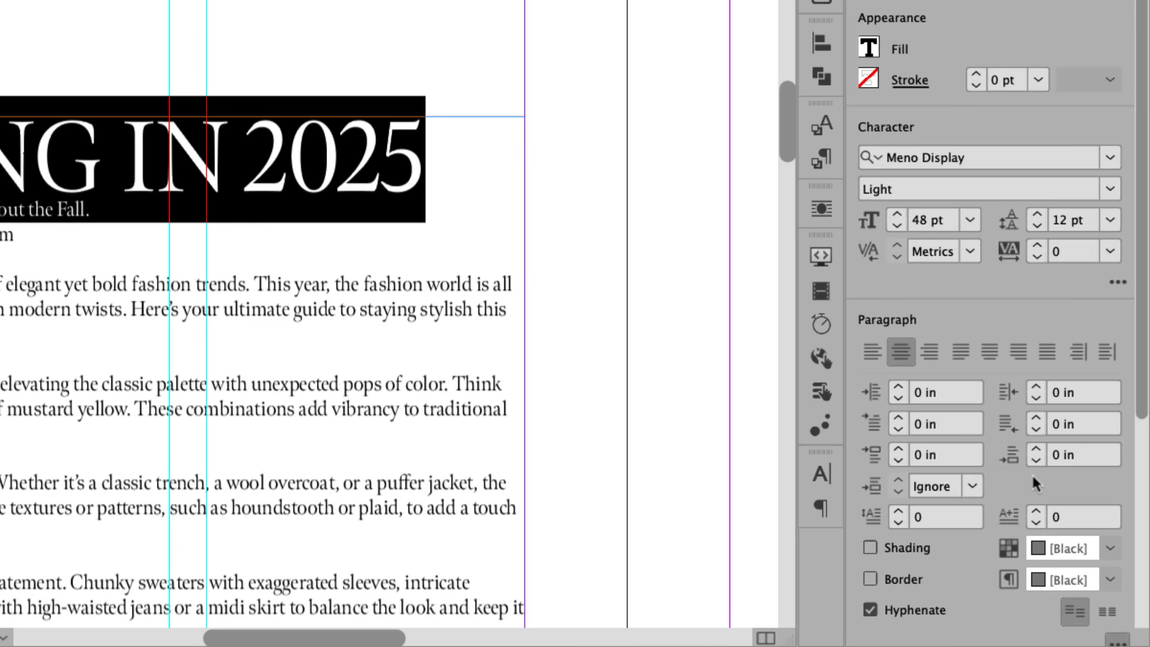
click(1078, 454)
text(0.25)
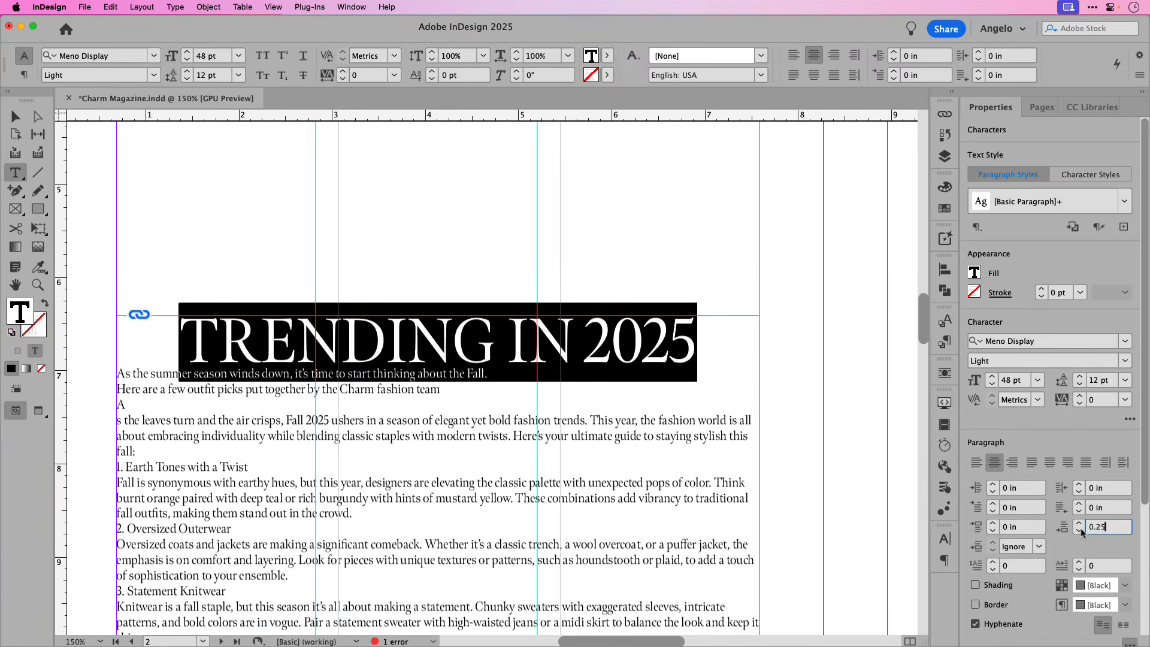
key(Tab)
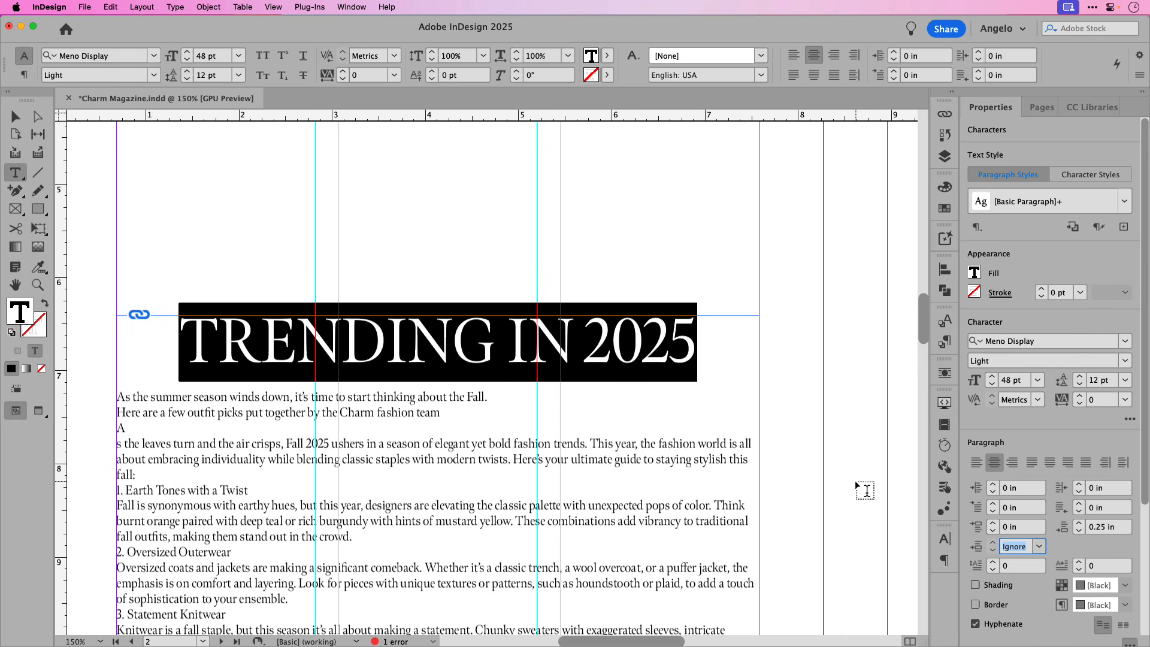
Show the paragraph options in the Paragraph panel and the control bar, return to the character controls and collapse the panel.
click(945, 561)
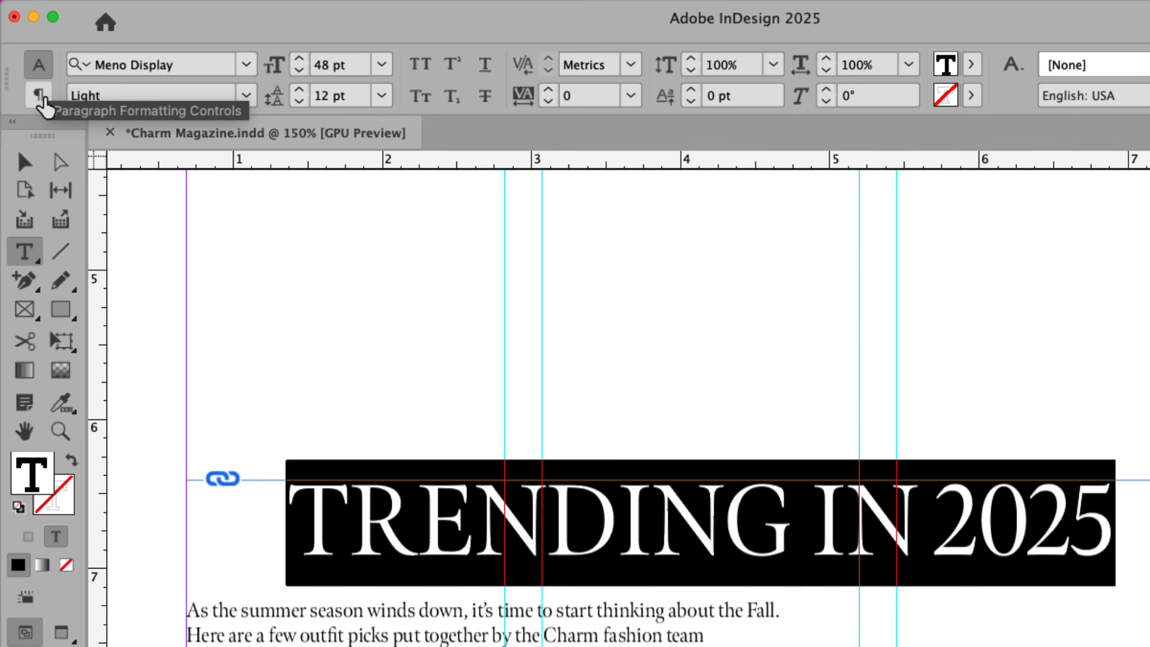
click(38, 94)
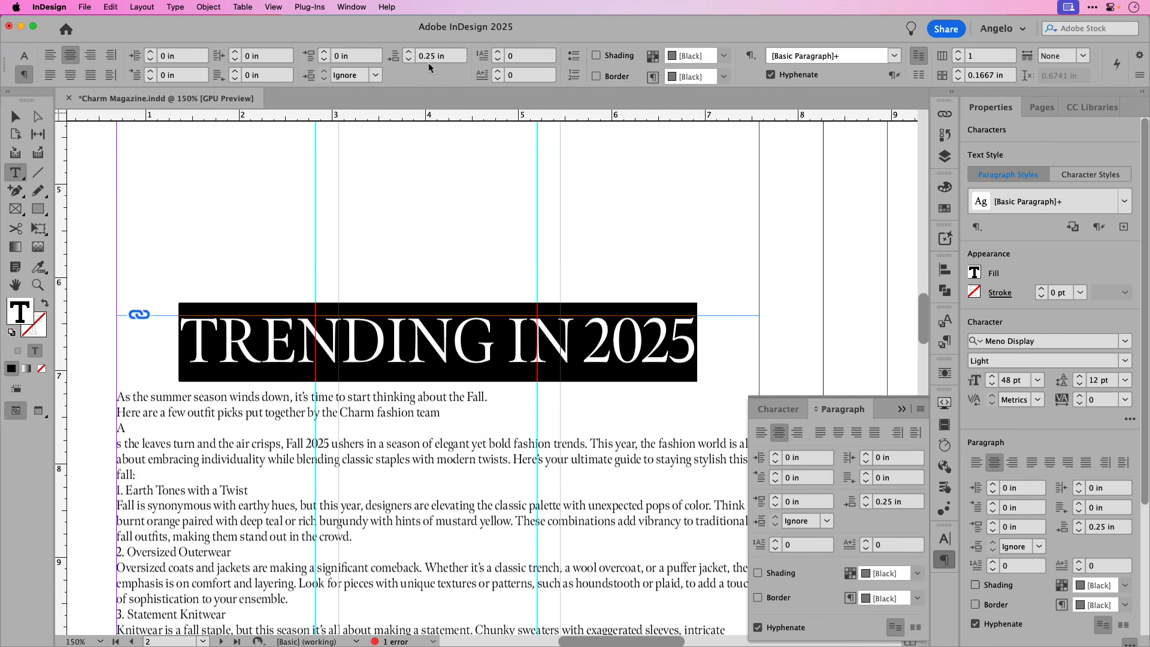
click(25, 58)
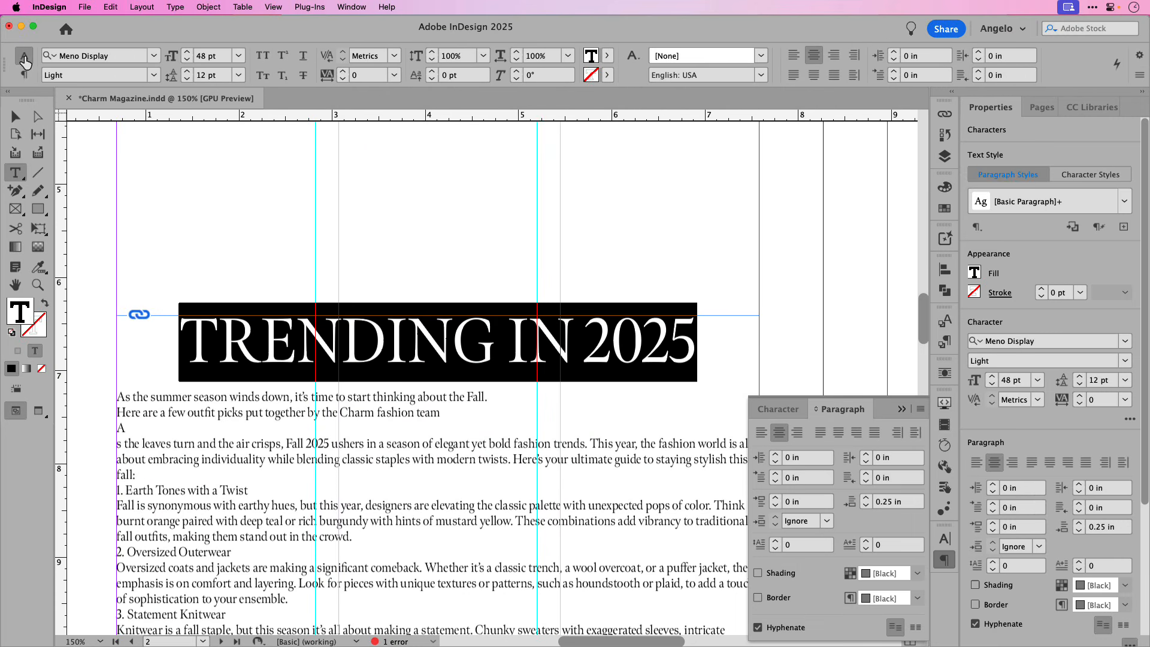
click(901, 410)
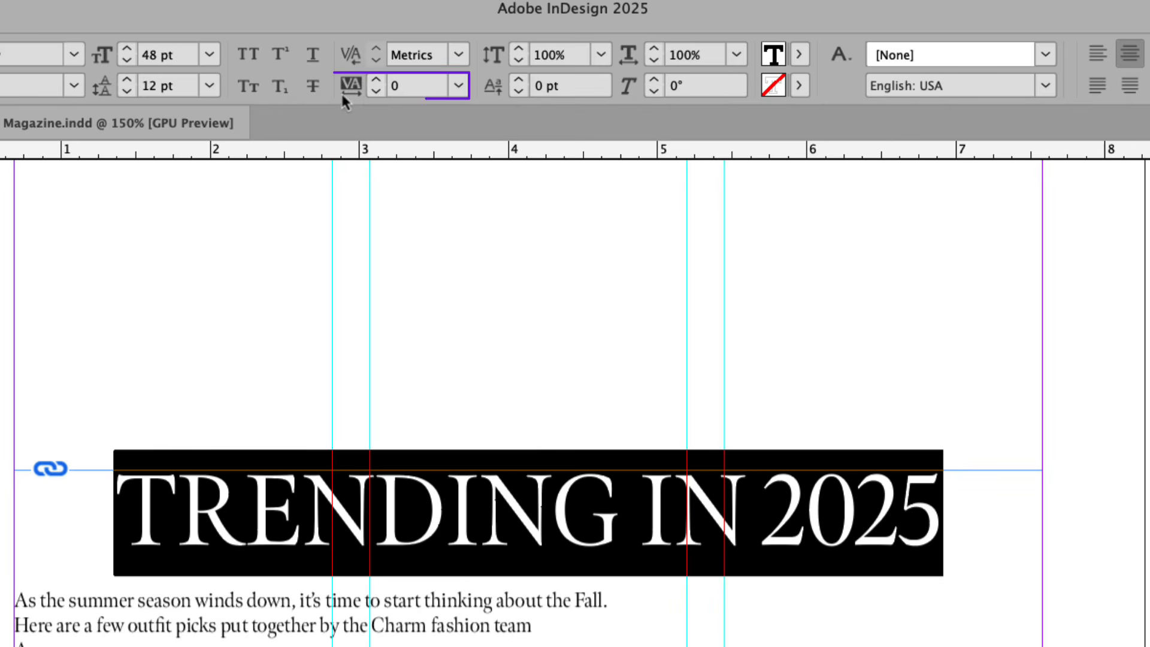
Compare looser and tighter tracking on the "TRENDING IN 2025" heading, between 40 and -30, and set it to 20.
click(375, 84)
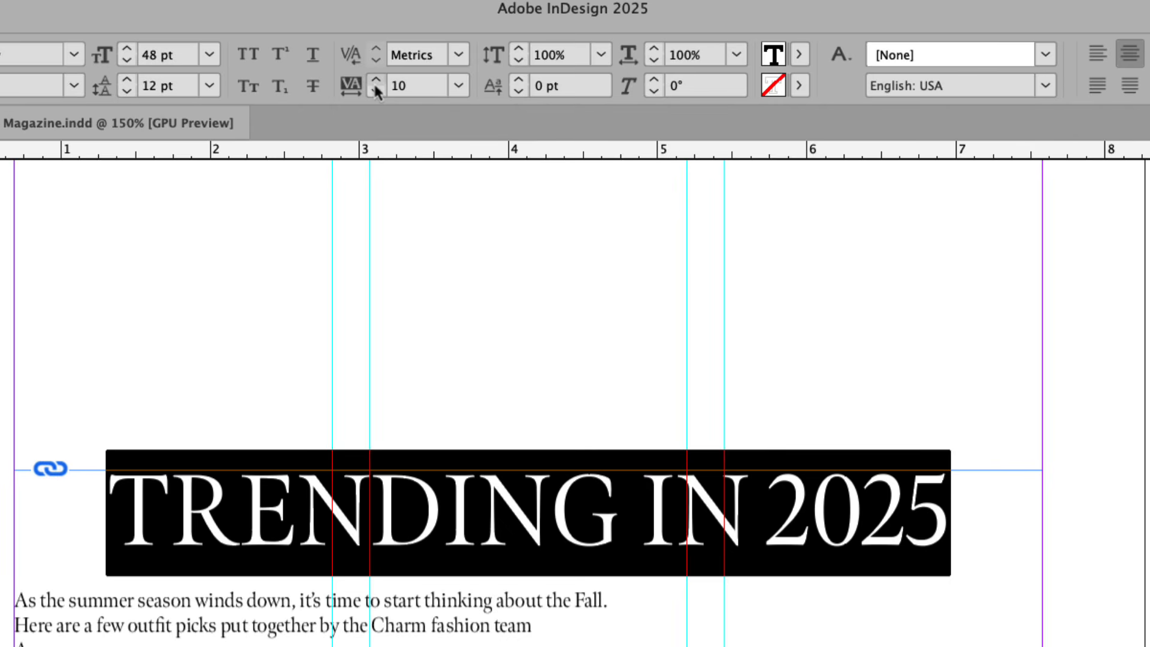
click(376, 83)
click(376, 84)
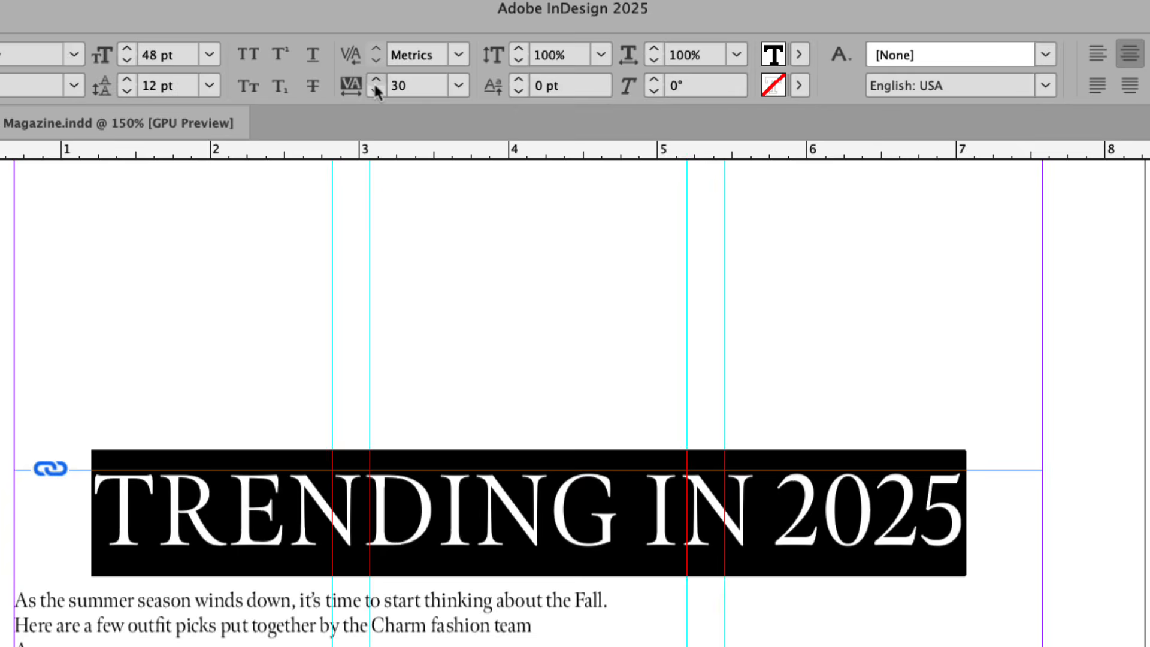
click(376, 83)
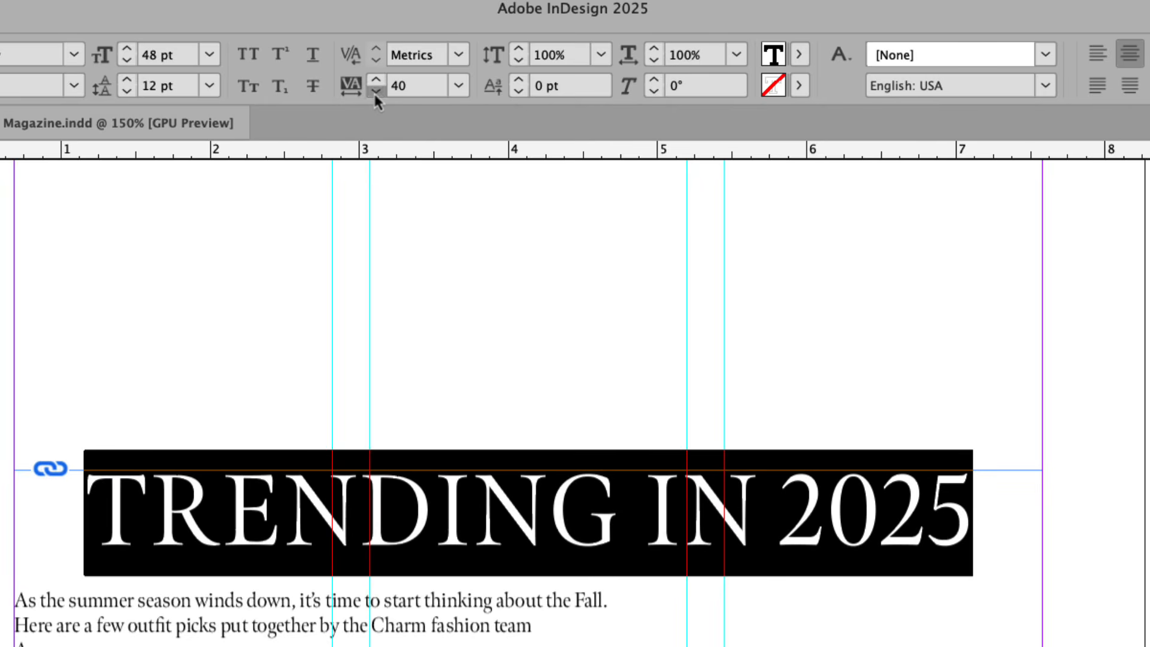
click(375, 91)
click(376, 91)
click(376, 91)
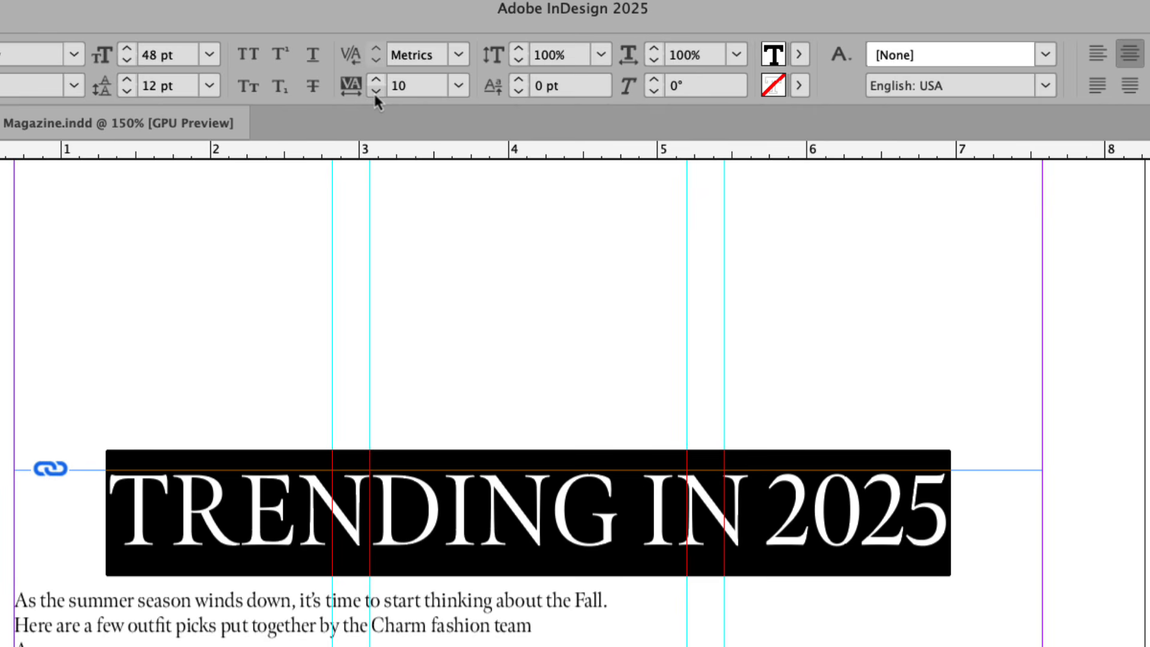
click(375, 92)
click(375, 82)
click(375, 91)
click(376, 91)
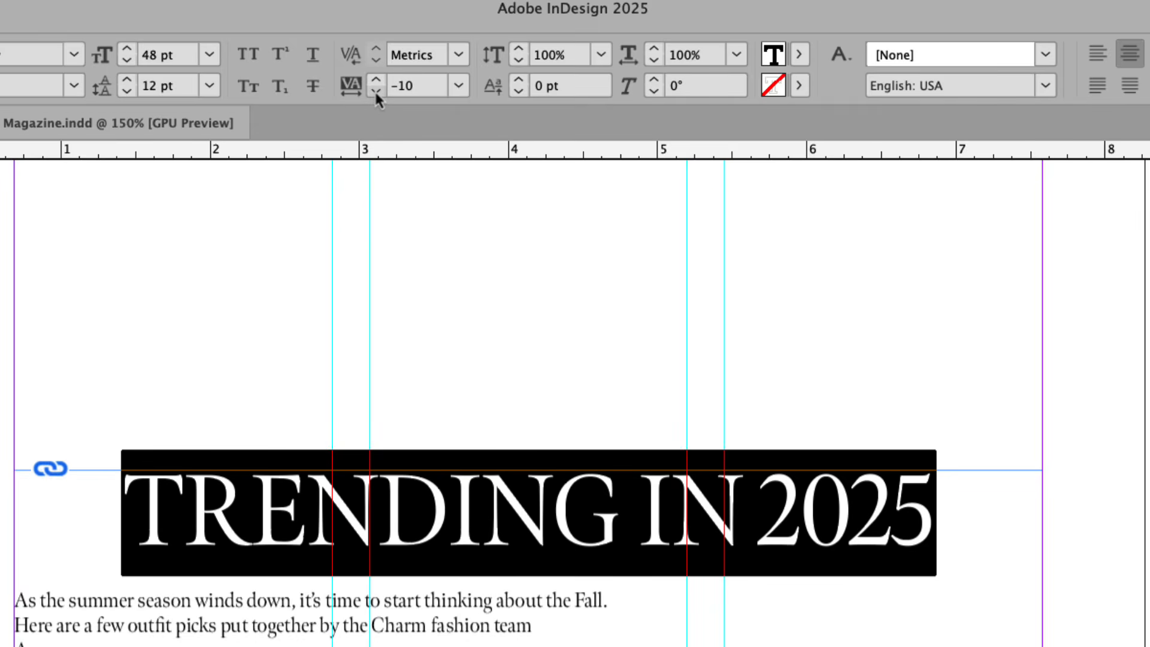
click(375, 91)
click(375, 91)
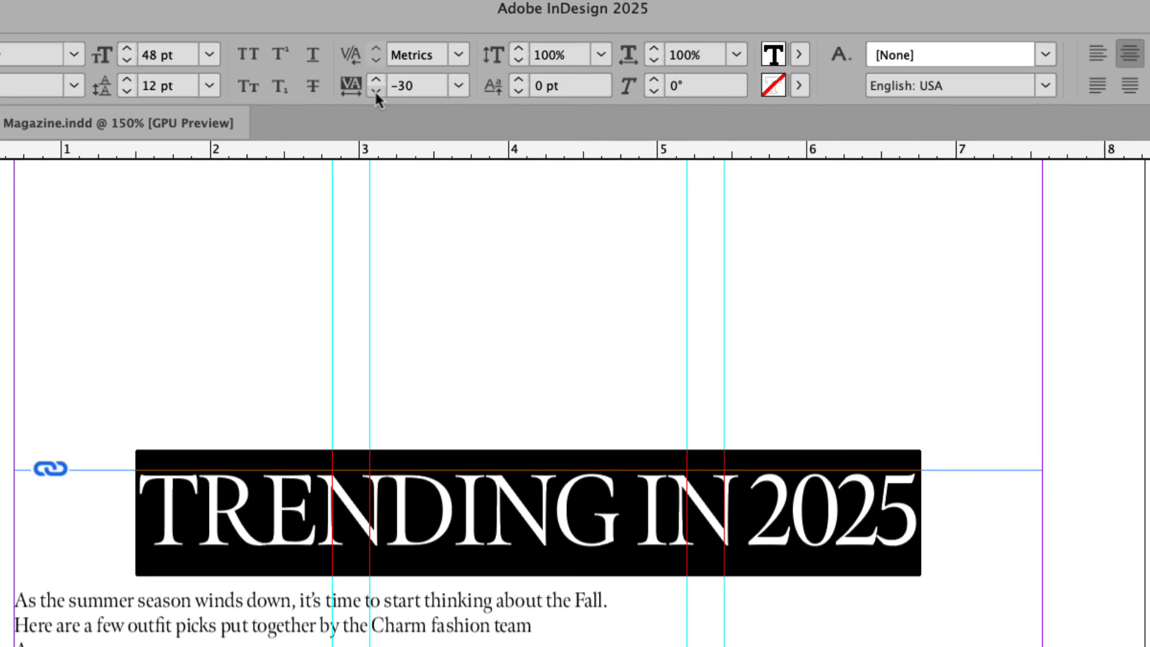
click(375, 83)
click(376, 83)
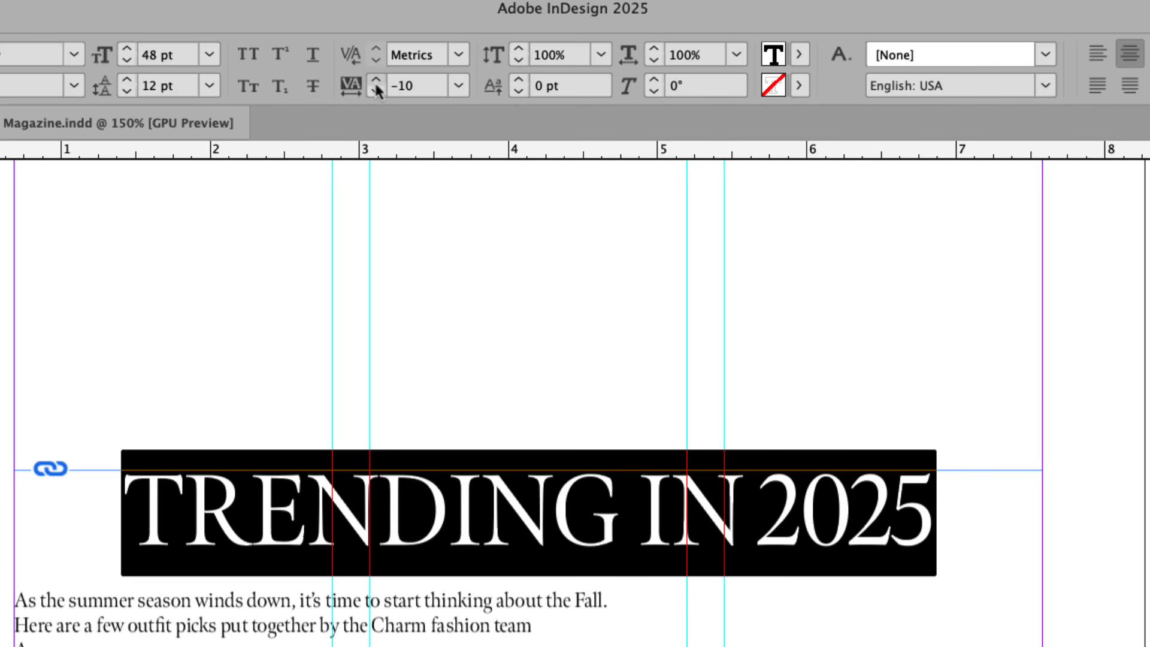
click(376, 82)
click(376, 82)
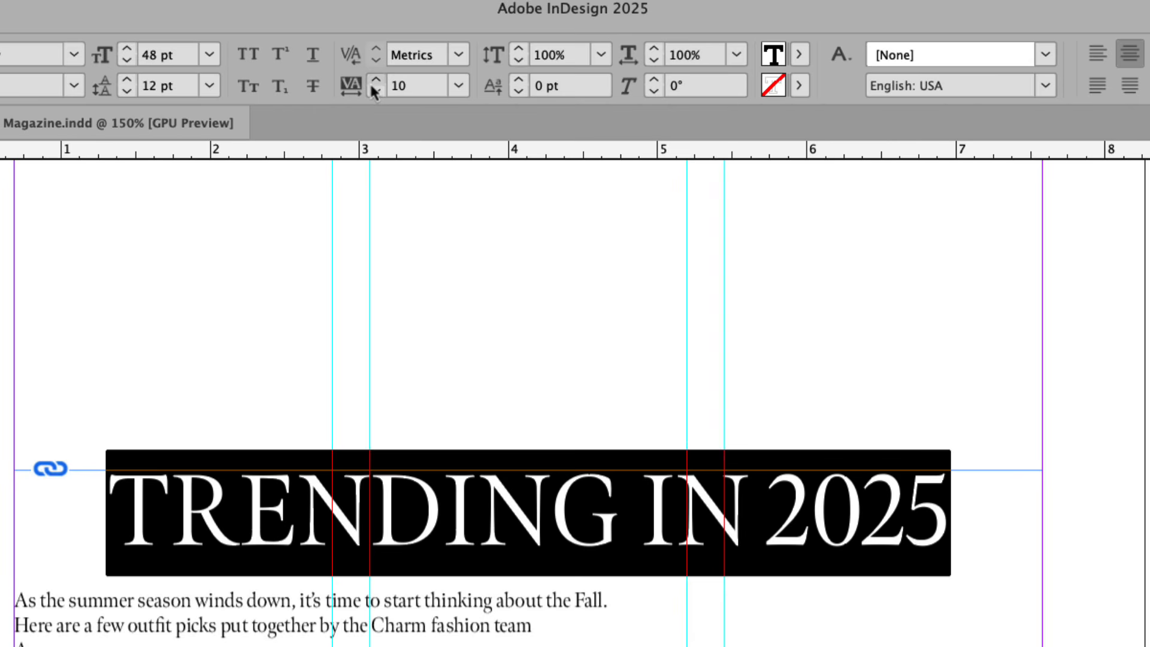
click(376, 82)
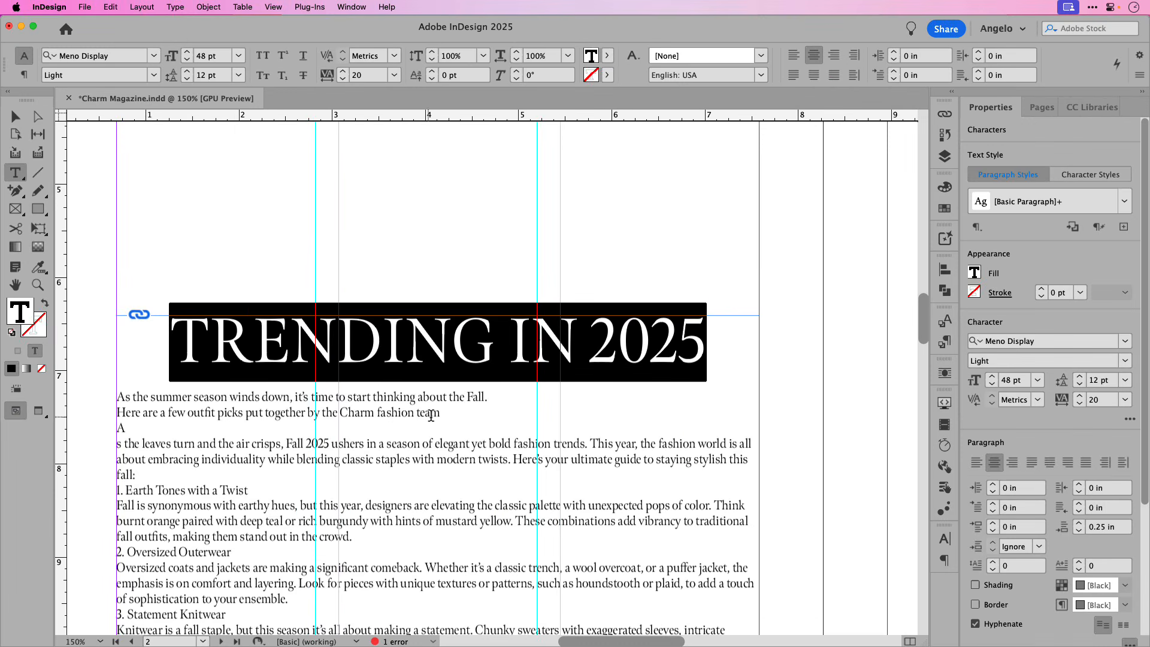
Set the font size of the two introductory lines below the "TRENDING IN 2025" heading to 17 pt.
drag(448, 412, 116, 398)
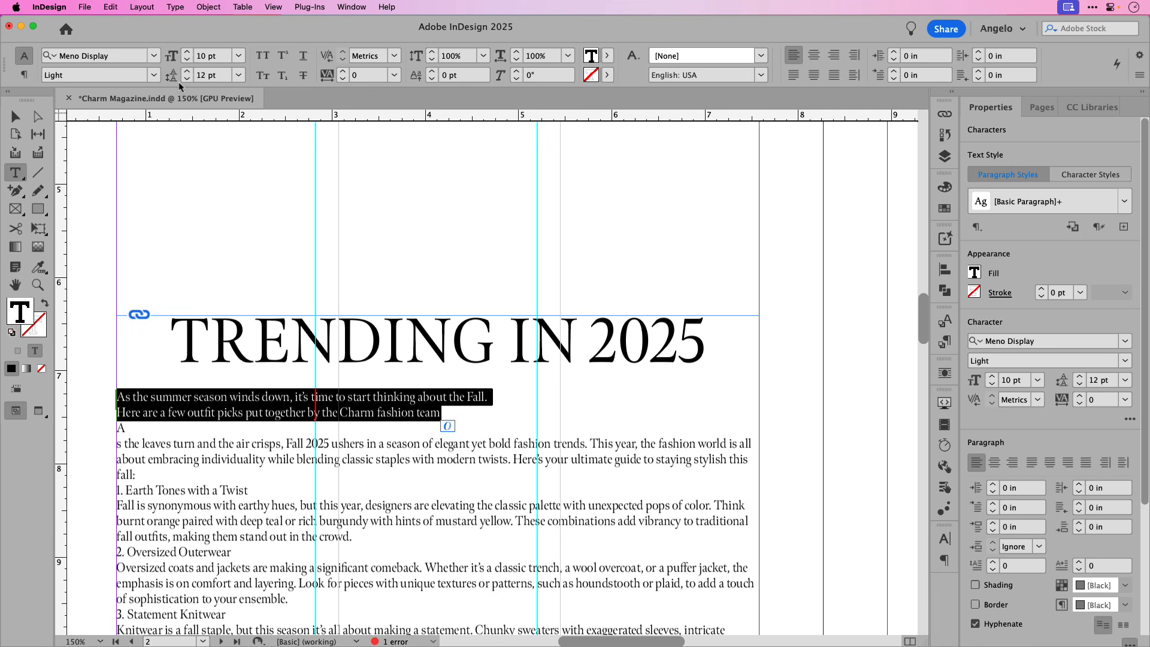
click(187, 52)
click(186, 52)
click(187, 53)
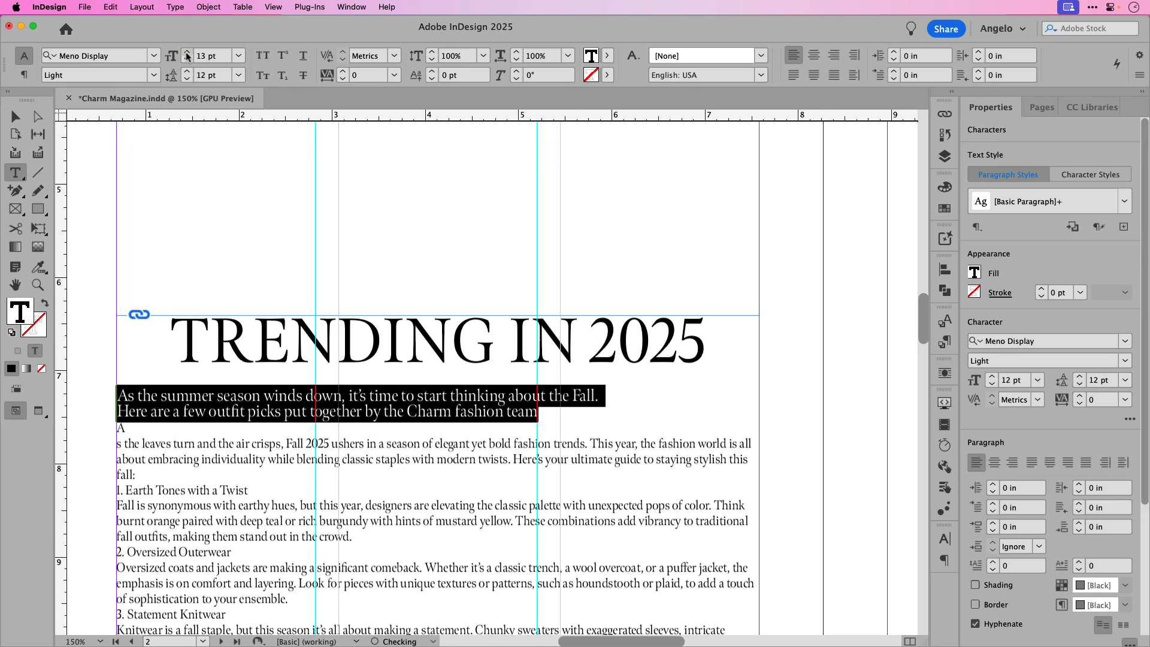
click(187, 52)
click(187, 52)
click(187, 52)
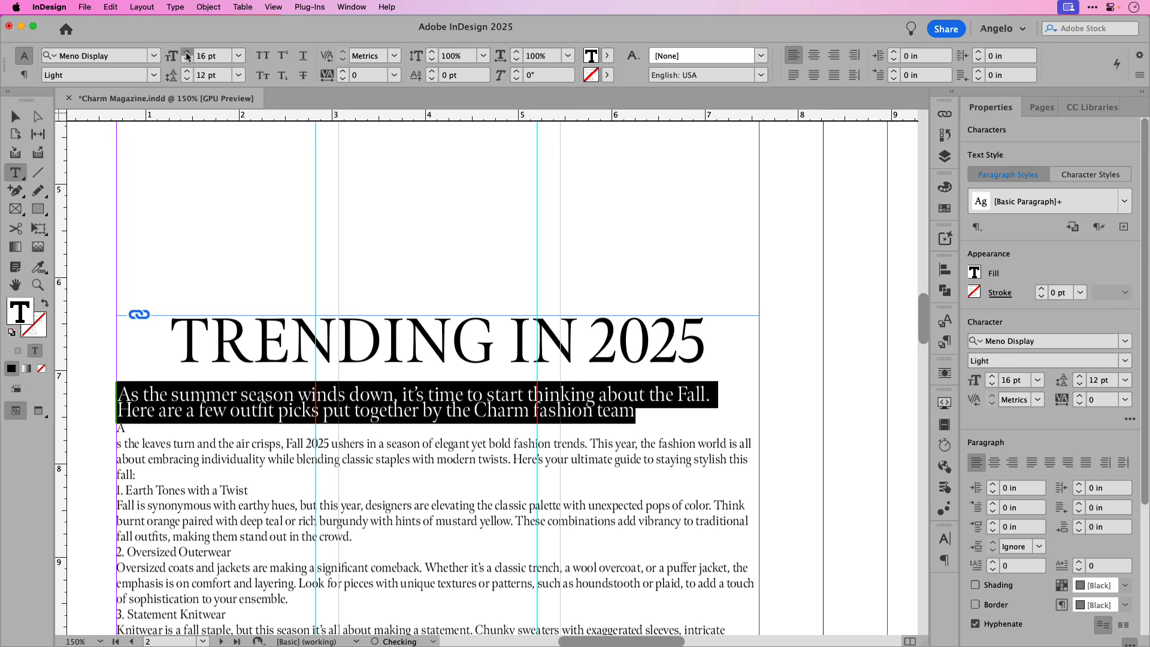
click(187, 52)
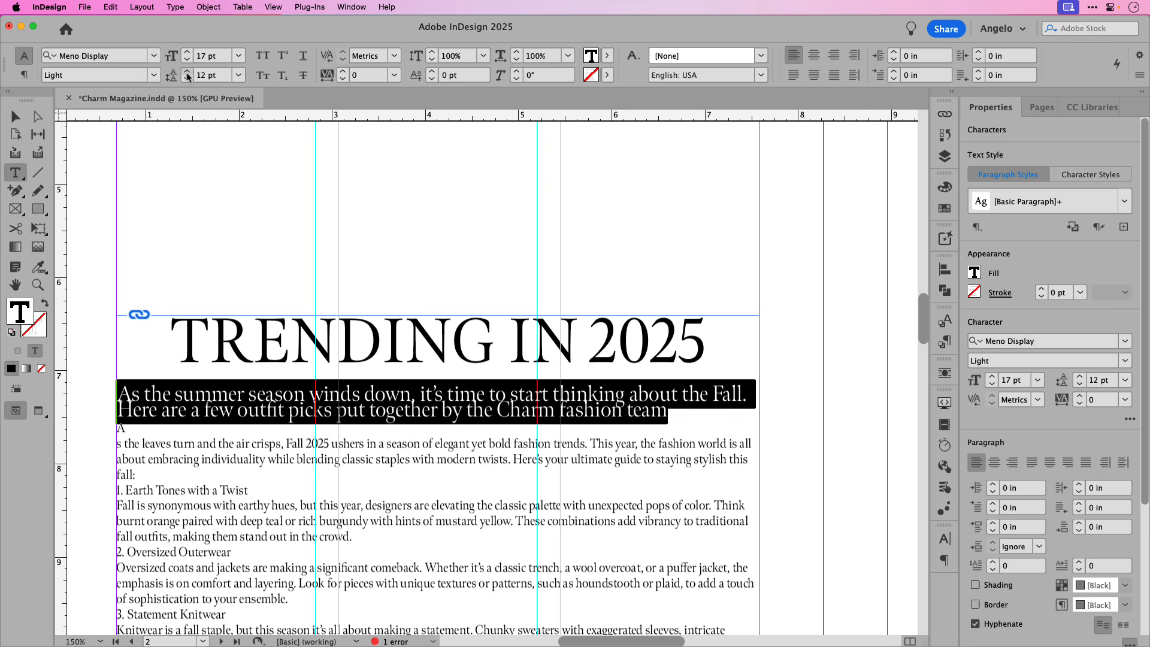
Set the leading of the two introductory lines to 19 pt.
click(187, 72)
click(186, 72)
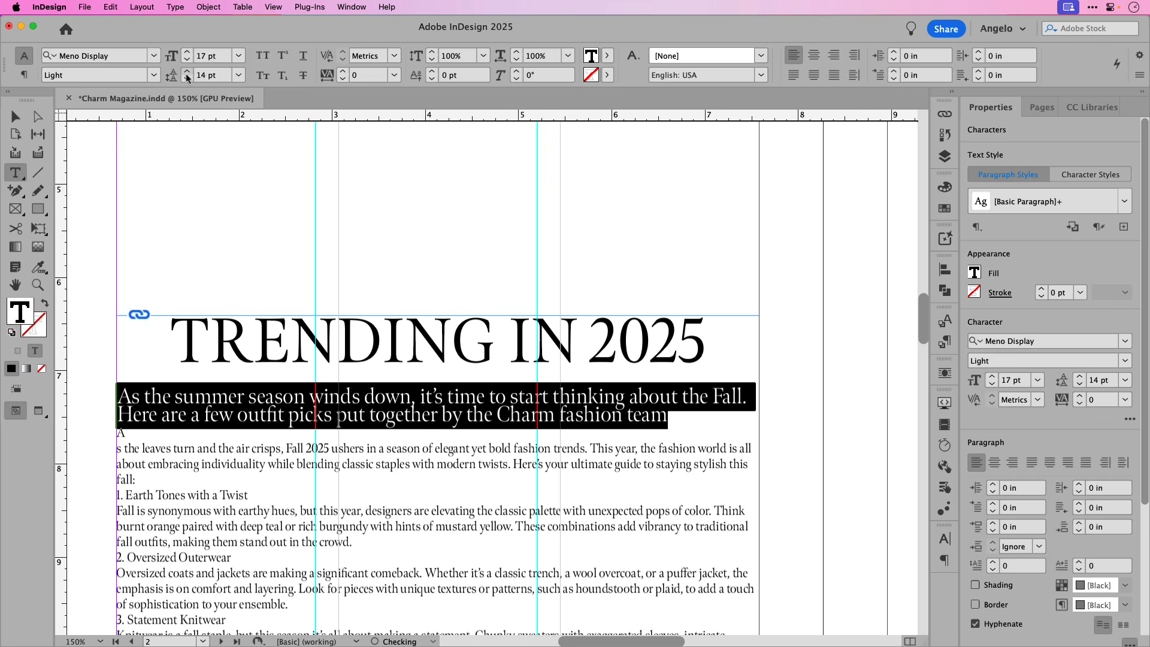
click(187, 73)
click(187, 73)
click(186, 72)
click(186, 73)
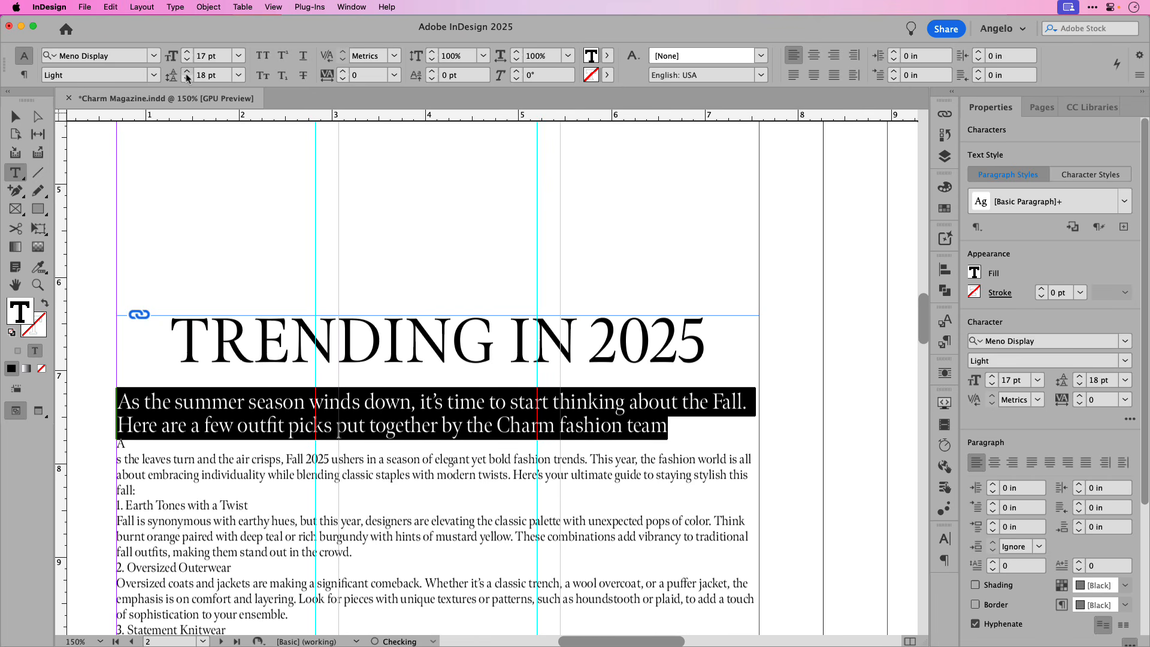
click(186, 73)
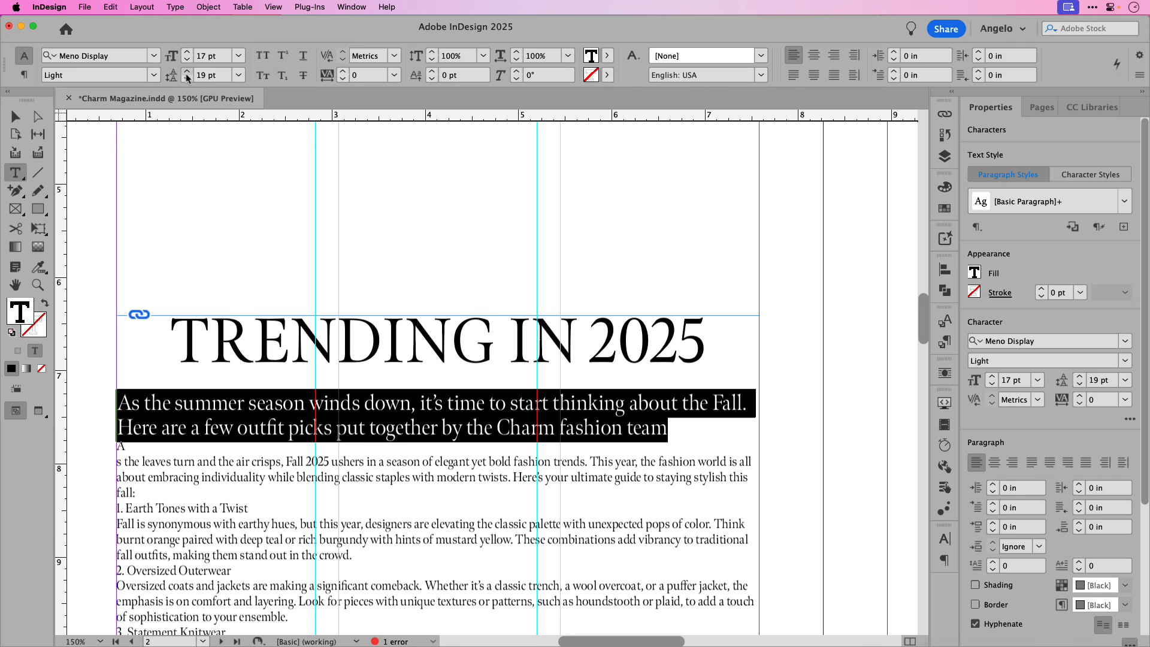
Give the introductory text a space after of 0.25 in and center it.
click(1089, 528)
key(Tab)
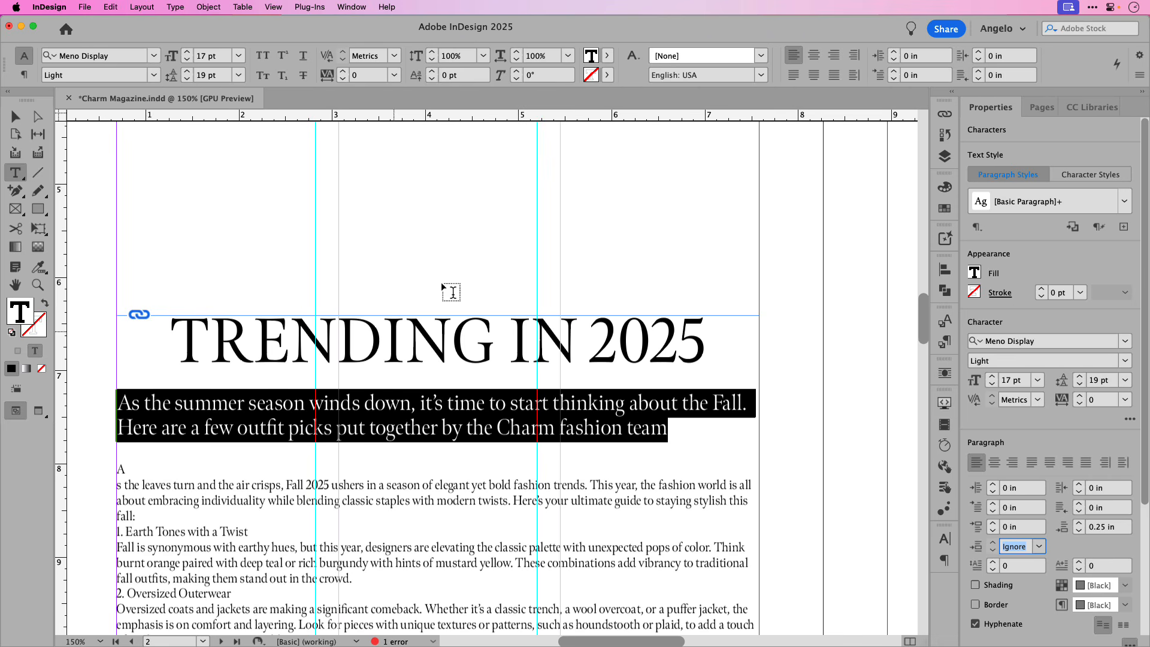
click(816, 59)
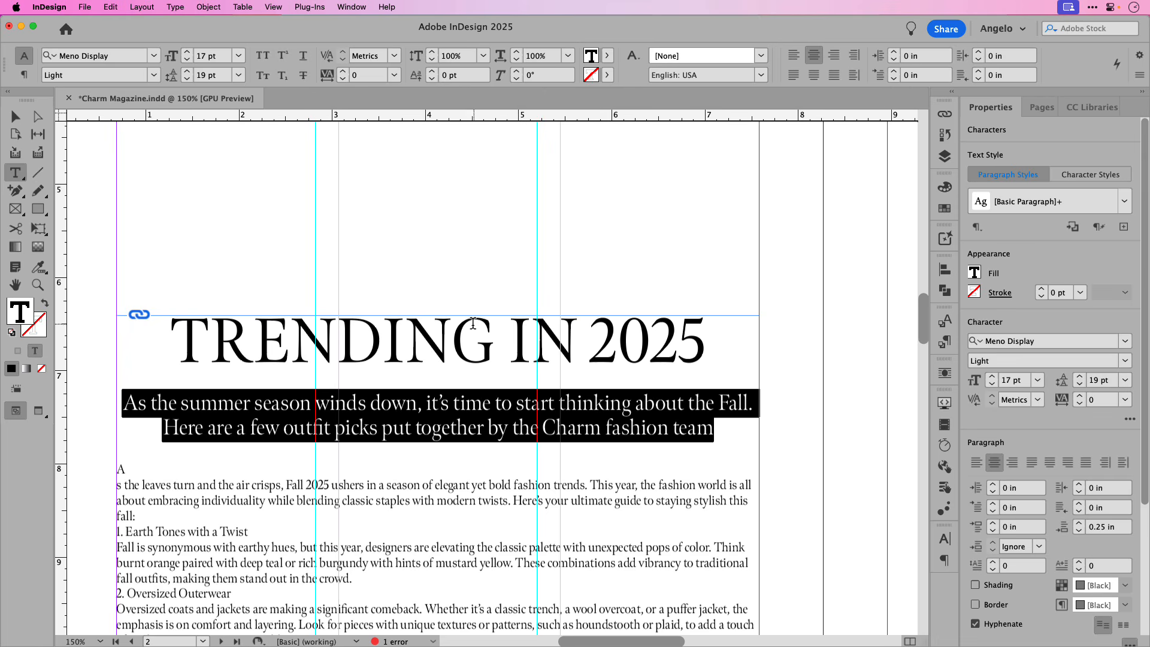
Remove the line break after the stray "A" so the body's first sentence begins "As the leaves turn".
click(118, 486)
key(BackSpace)
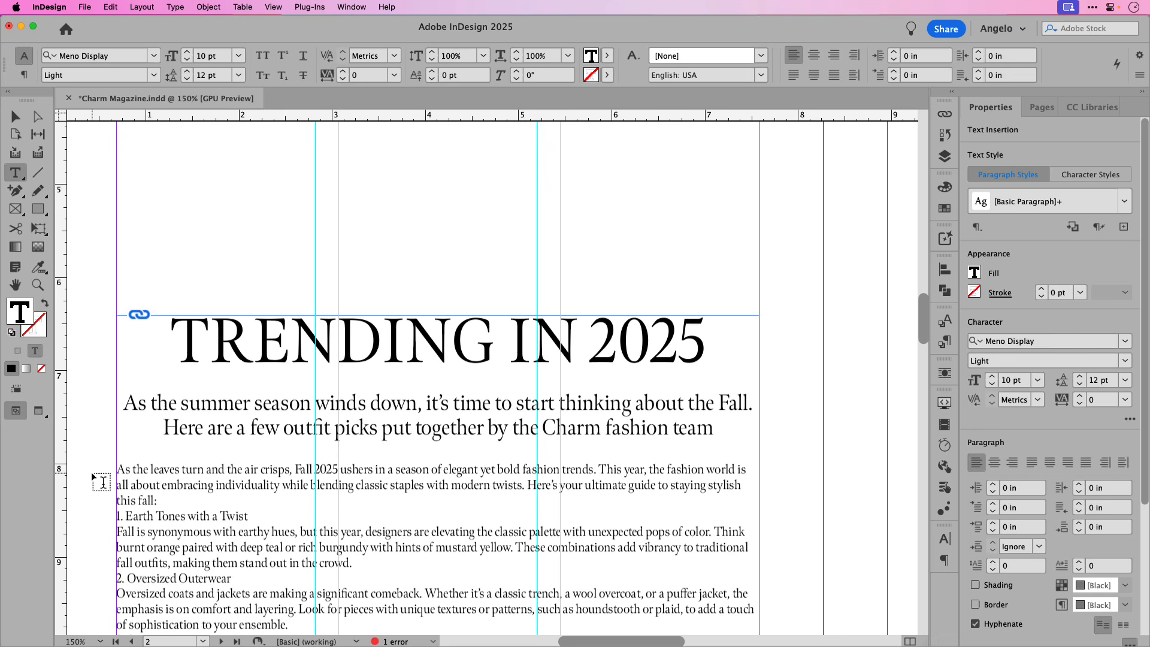
Divide the Trending Article text frame into 2 columns.
key(super)
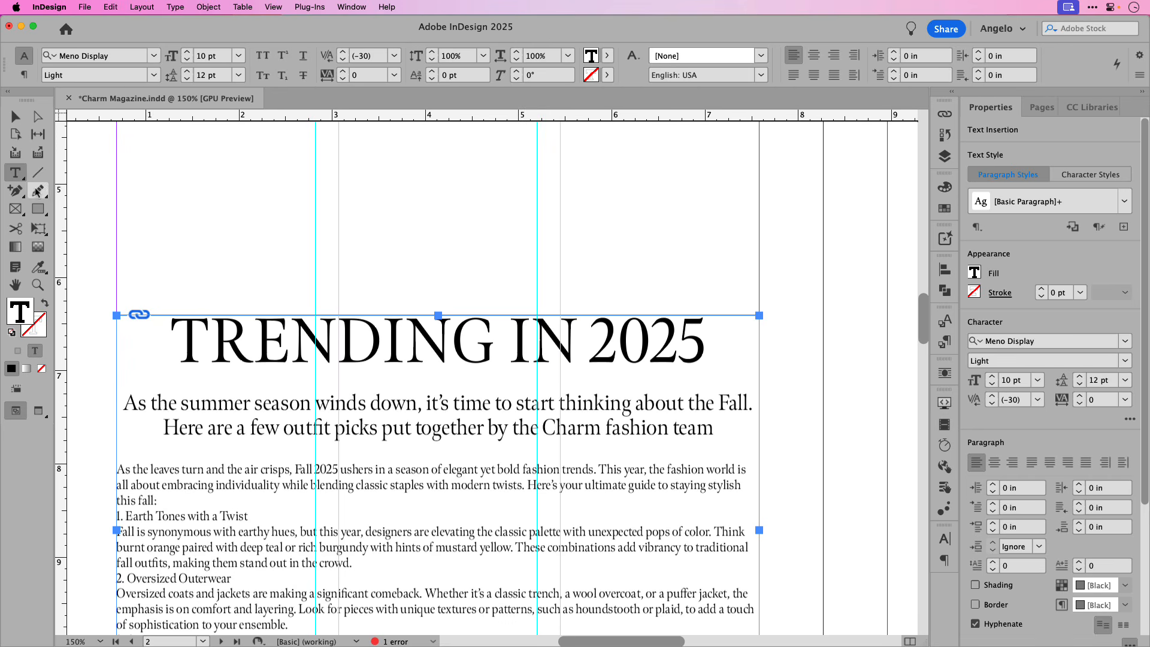
click(15, 117)
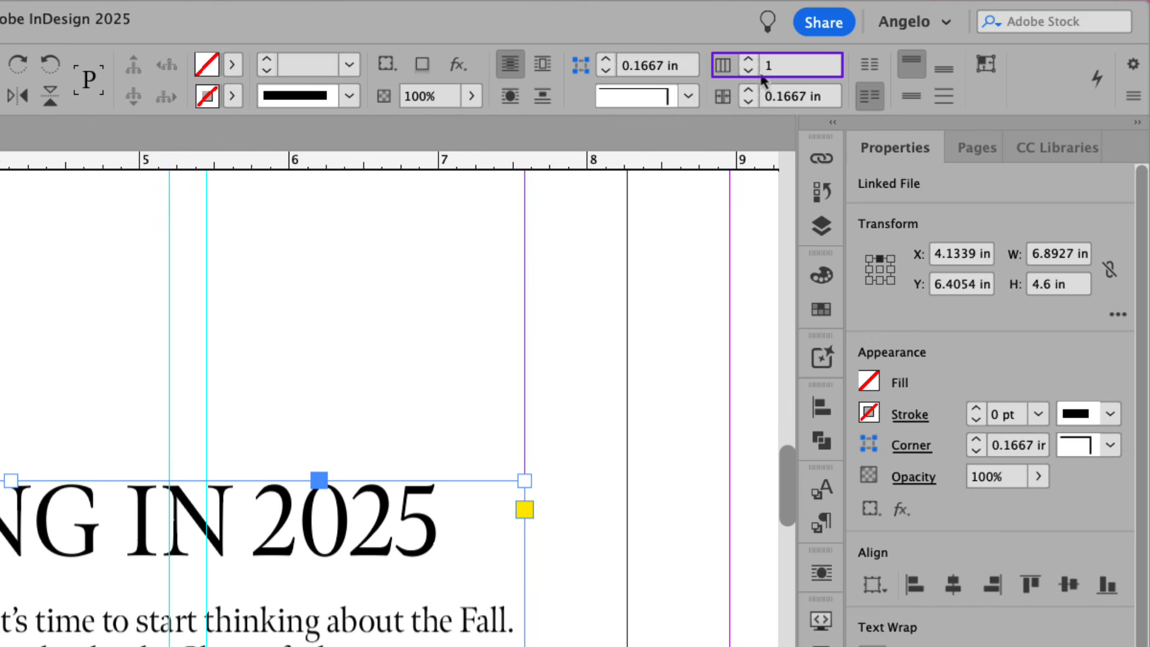
click(750, 60)
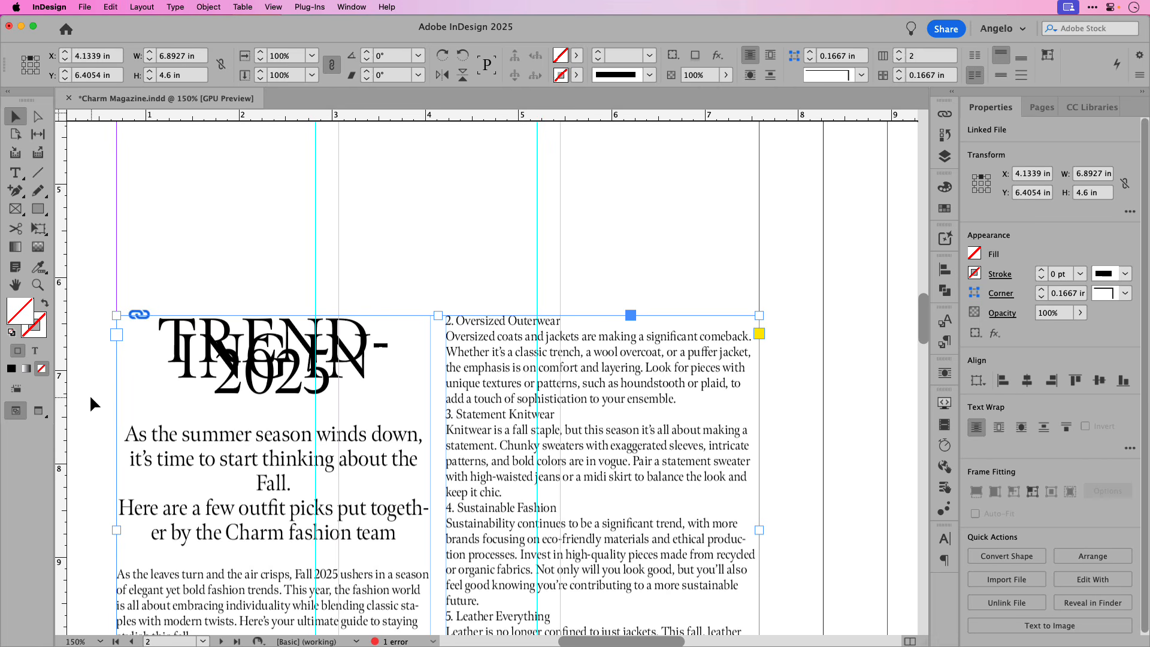
Make the "TRENDING IN 2025" heading and introductory text span all columns of the frame, and collapse the Paragraph panel.
double_click(307, 526)
drag(407, 533, 155, 349)
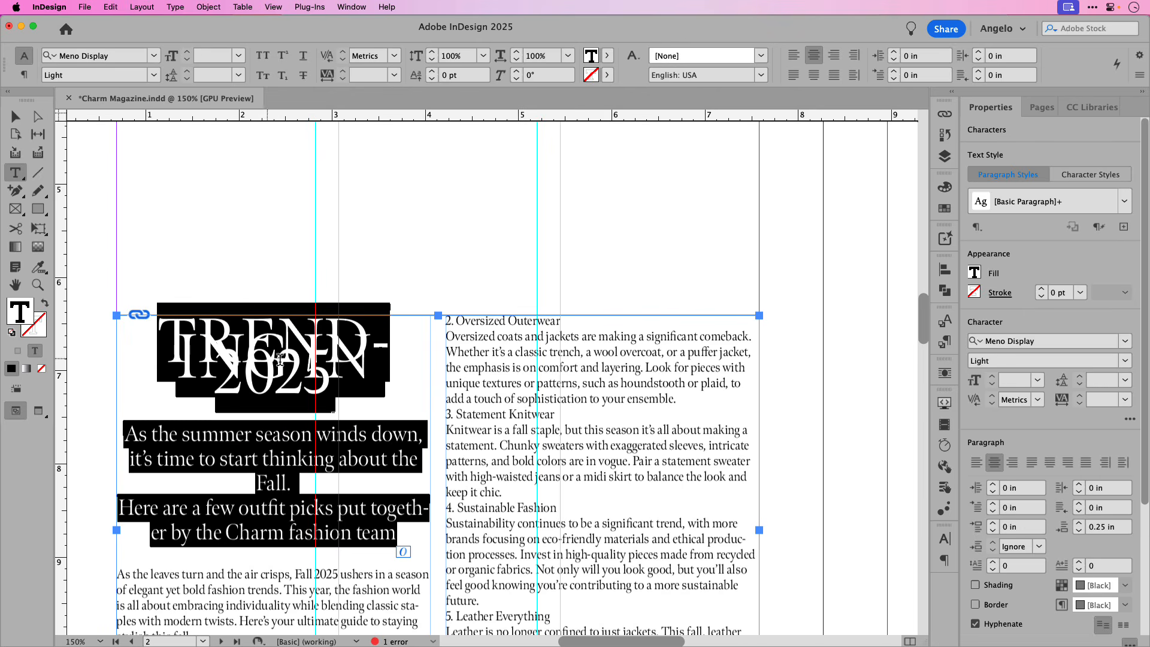
click(945, 560)
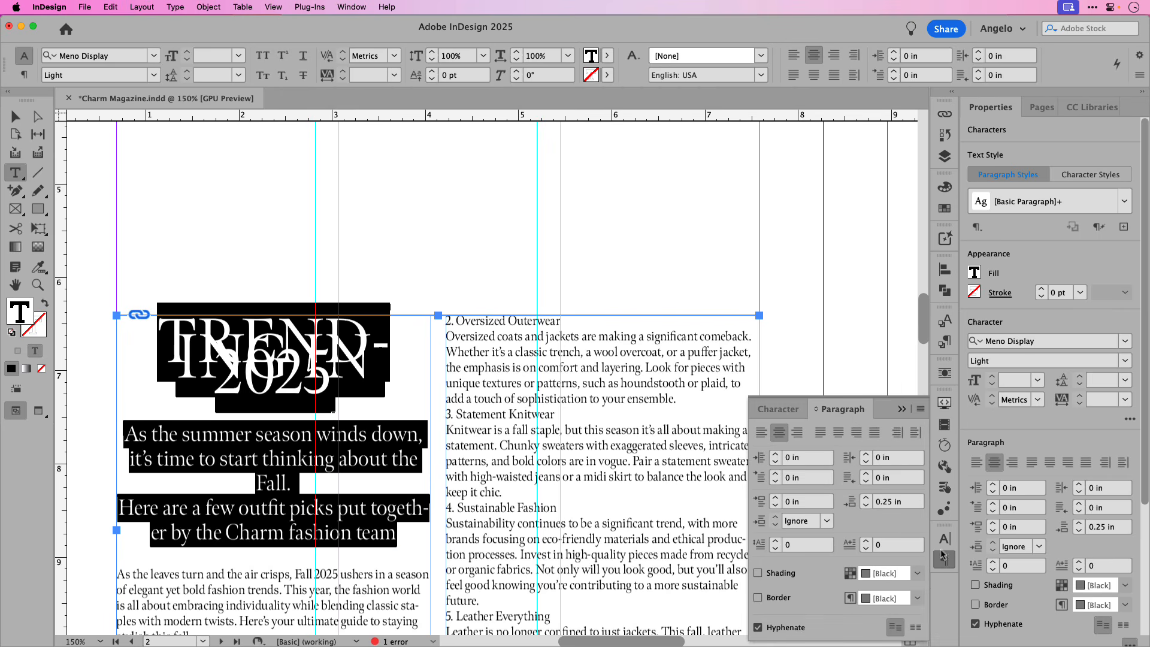
click(922, 413)
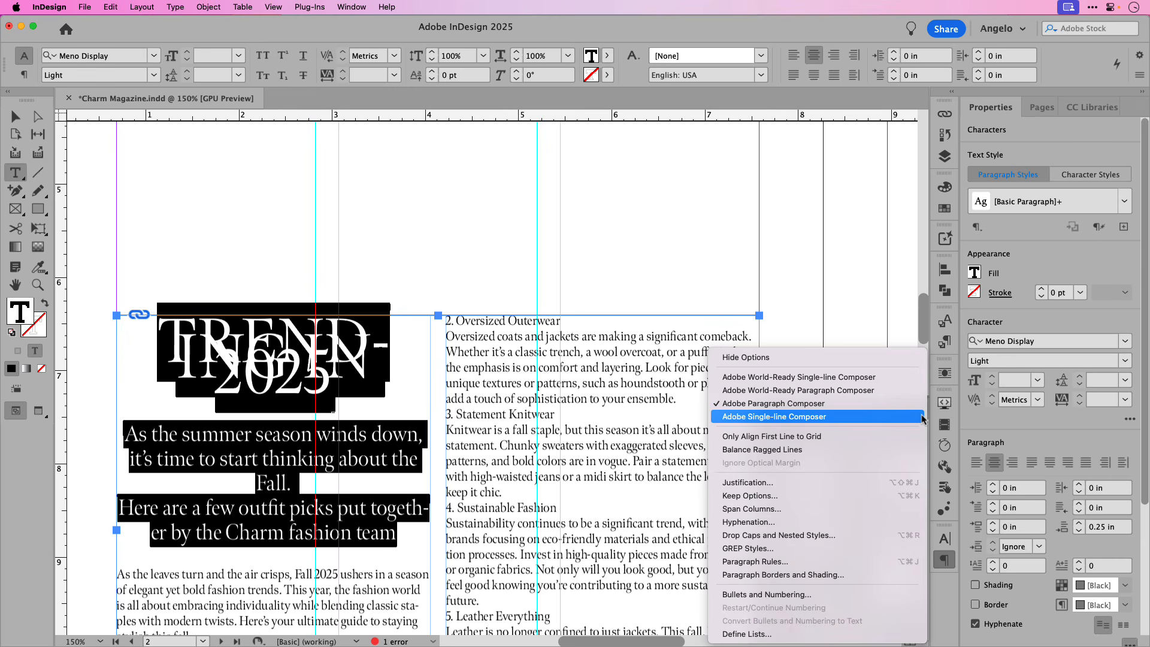
click(871, 509)
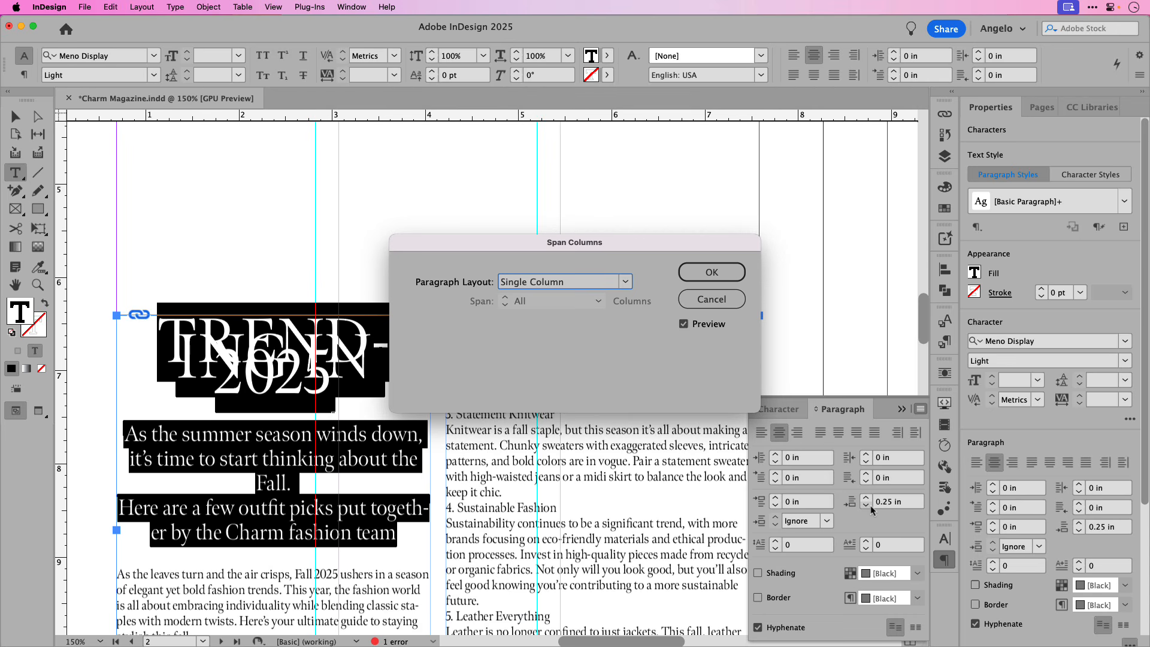
click(625, 283)
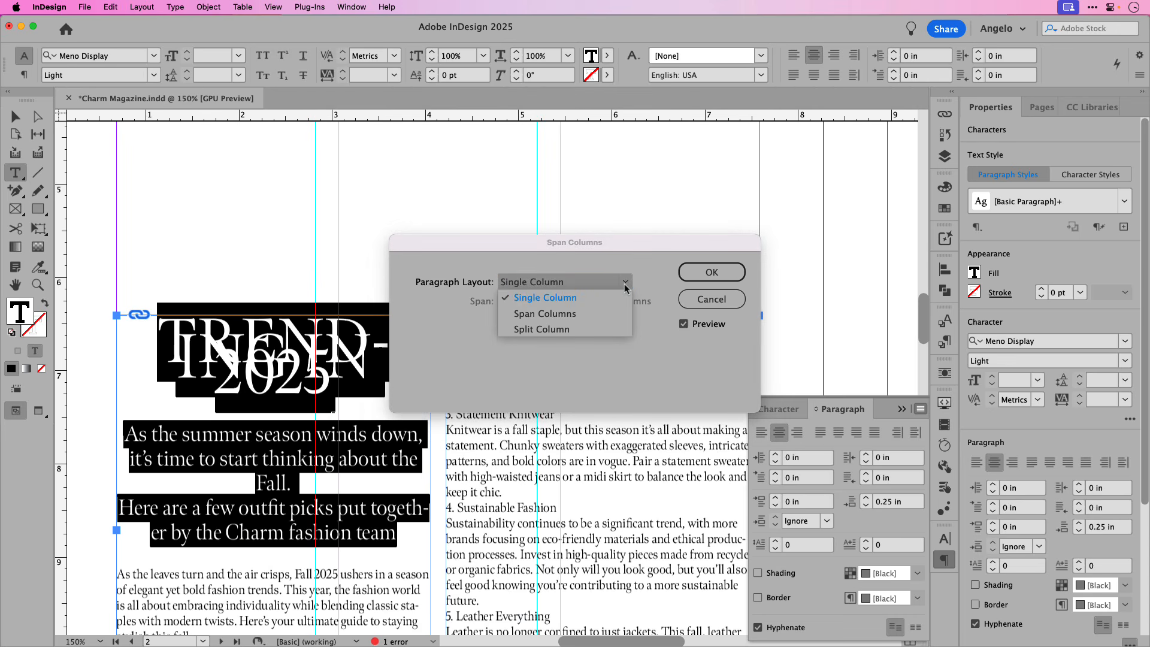
click(605, 313)
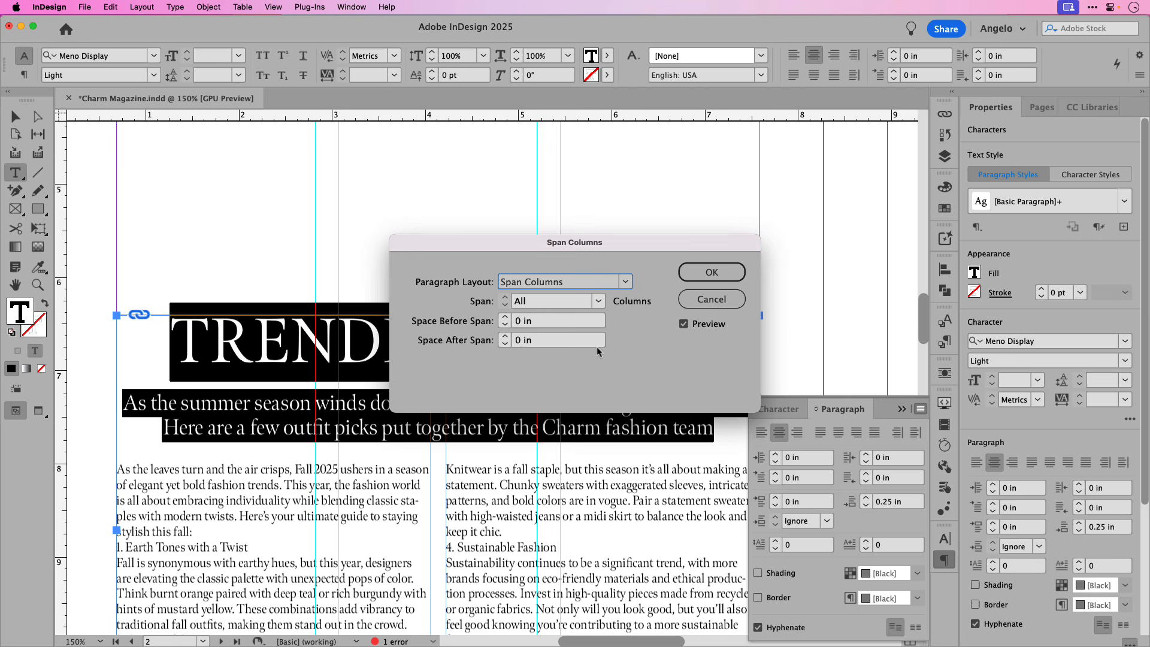
click(693, 276)
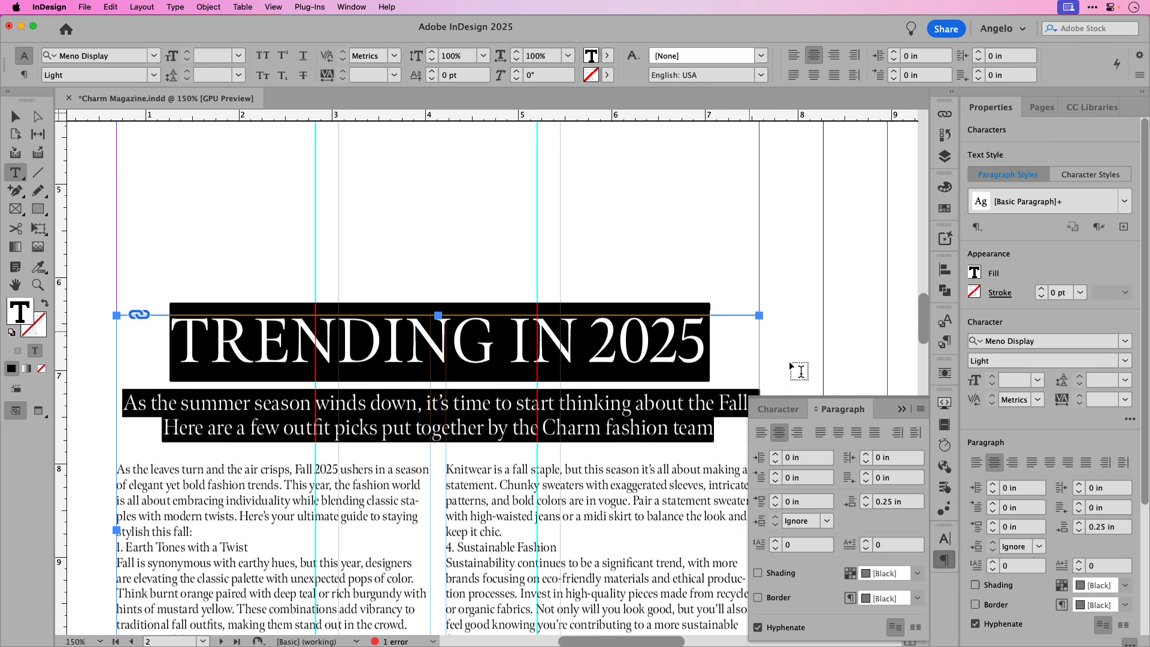
click(902, 409)
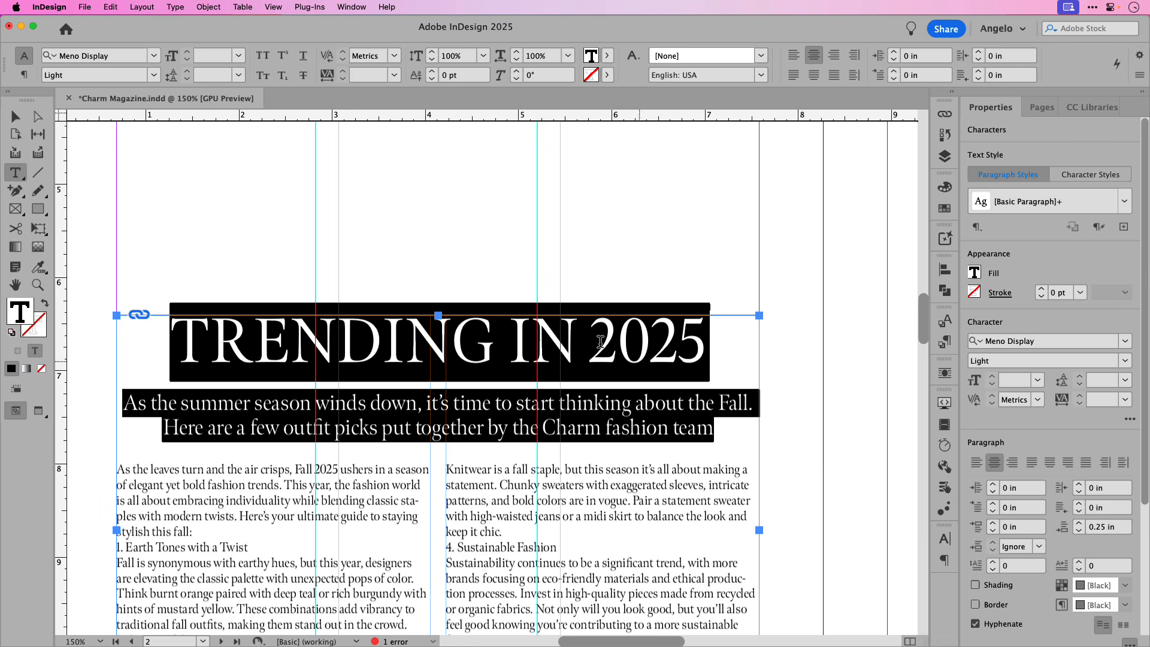
Set the Trending Article text frame to 3 columns and check how the body text flows.
click(17, 118)
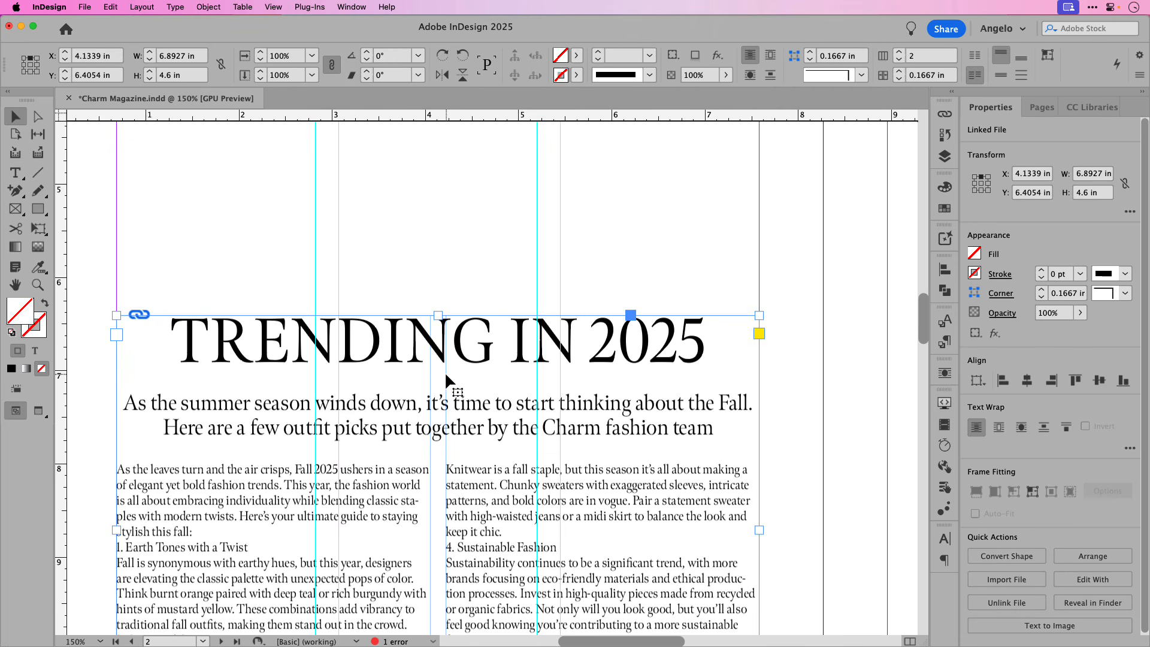
click(899, 51)
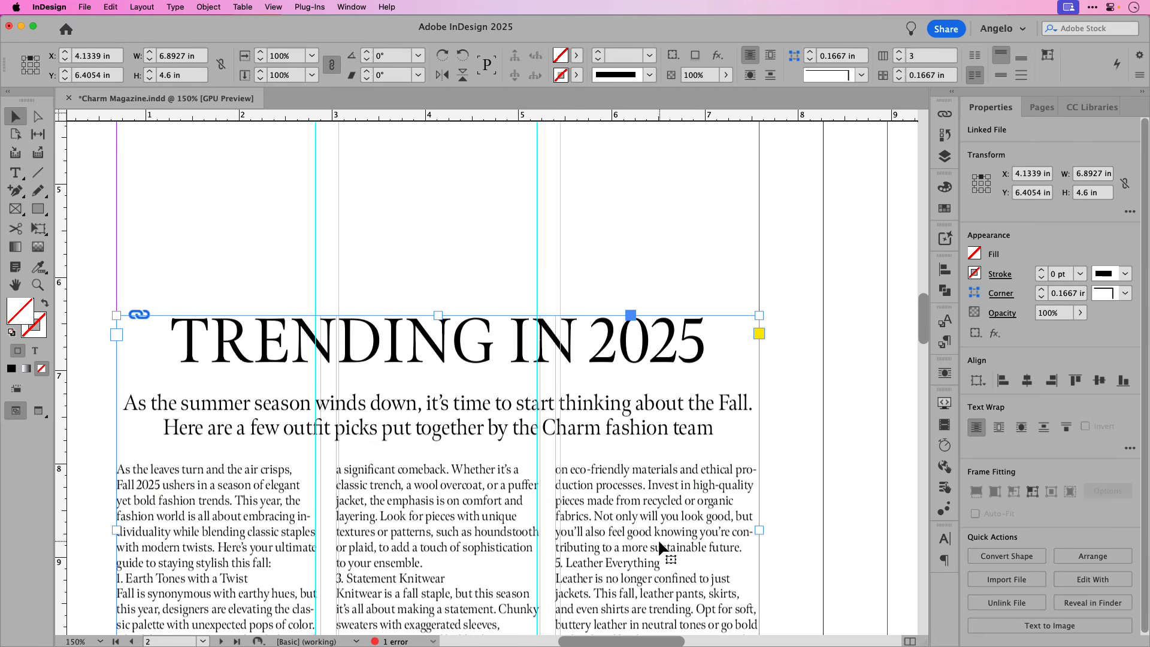
scroll(658, 547, down, 5)
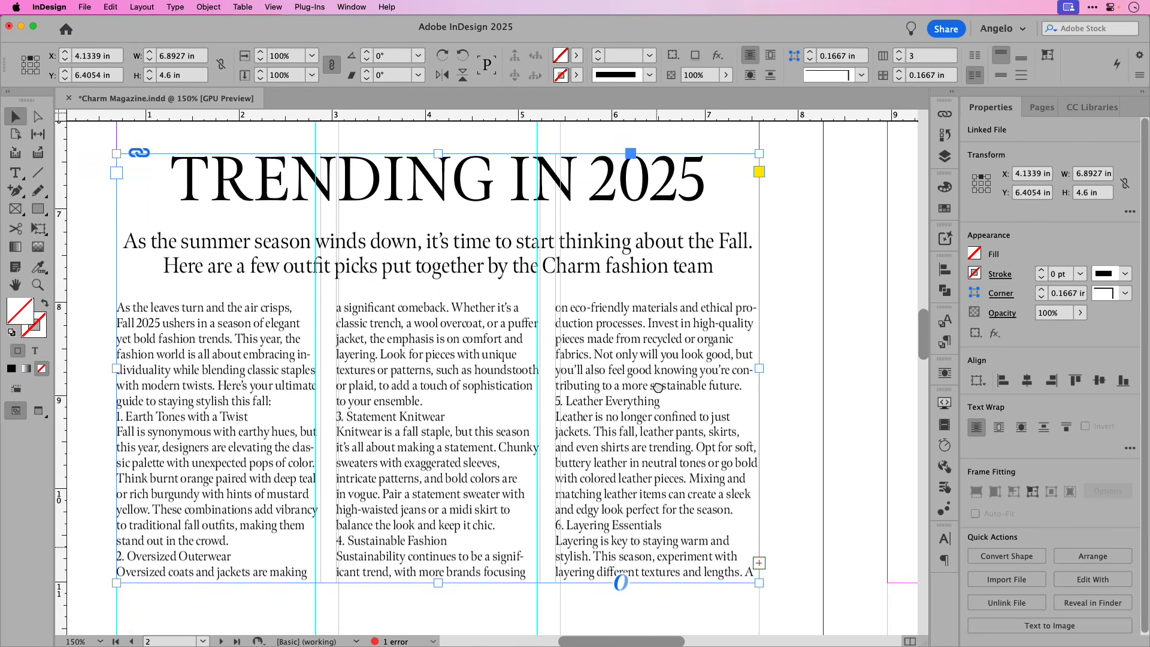
scroll(657, 396, up, 2)
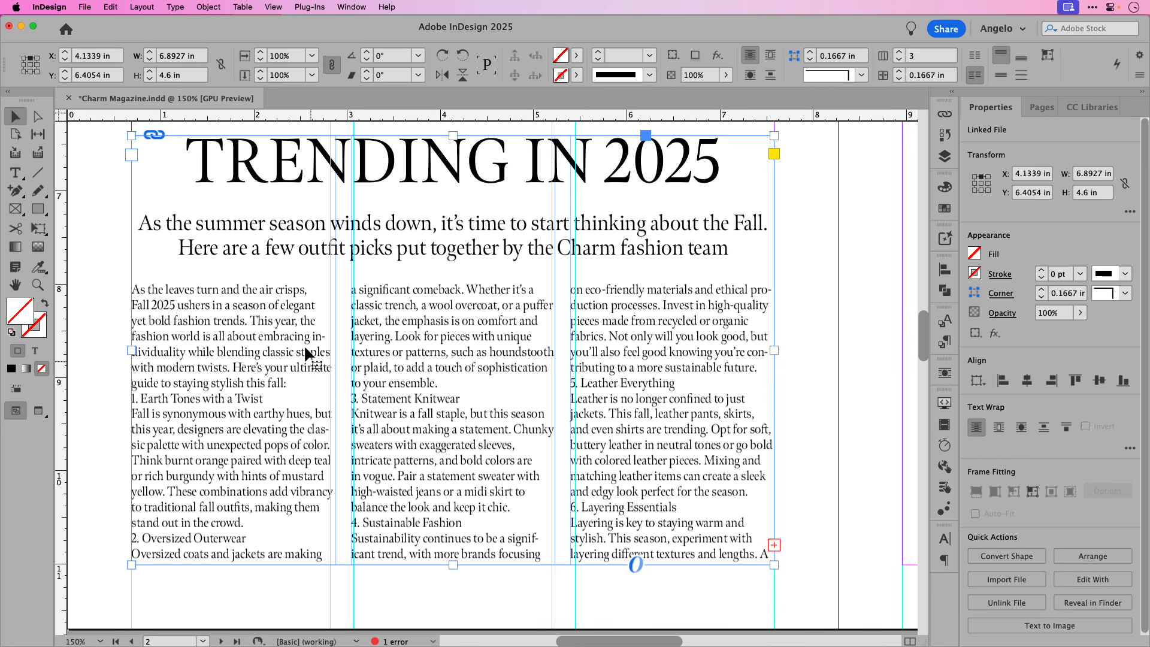
click(208, 7)
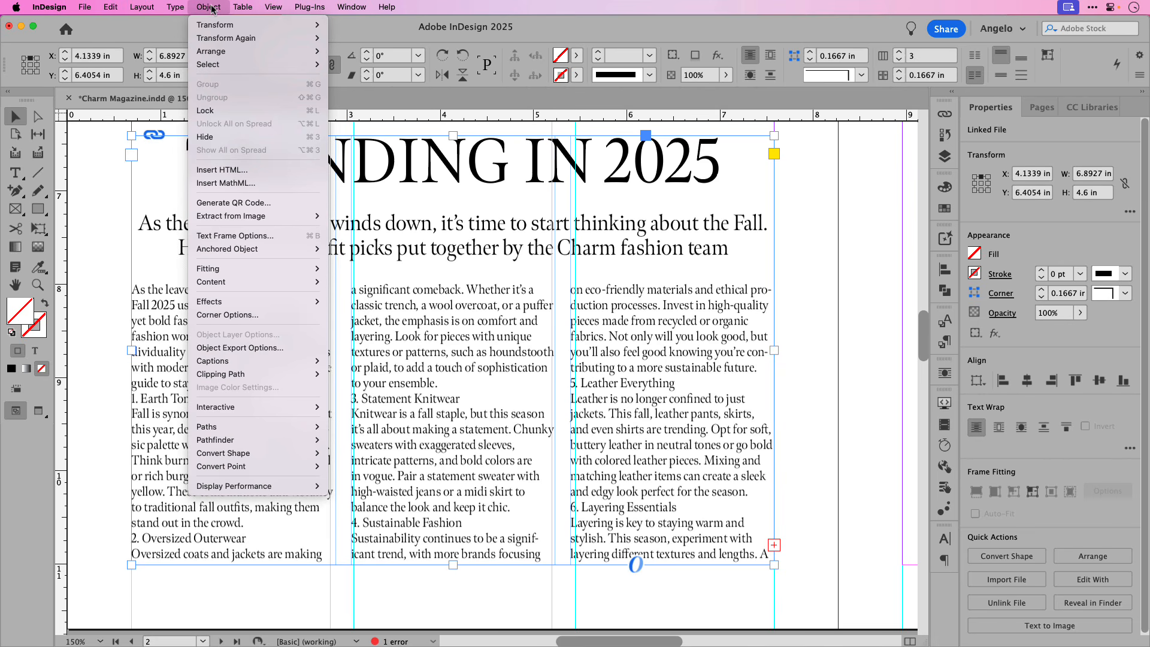
click(286, 236)
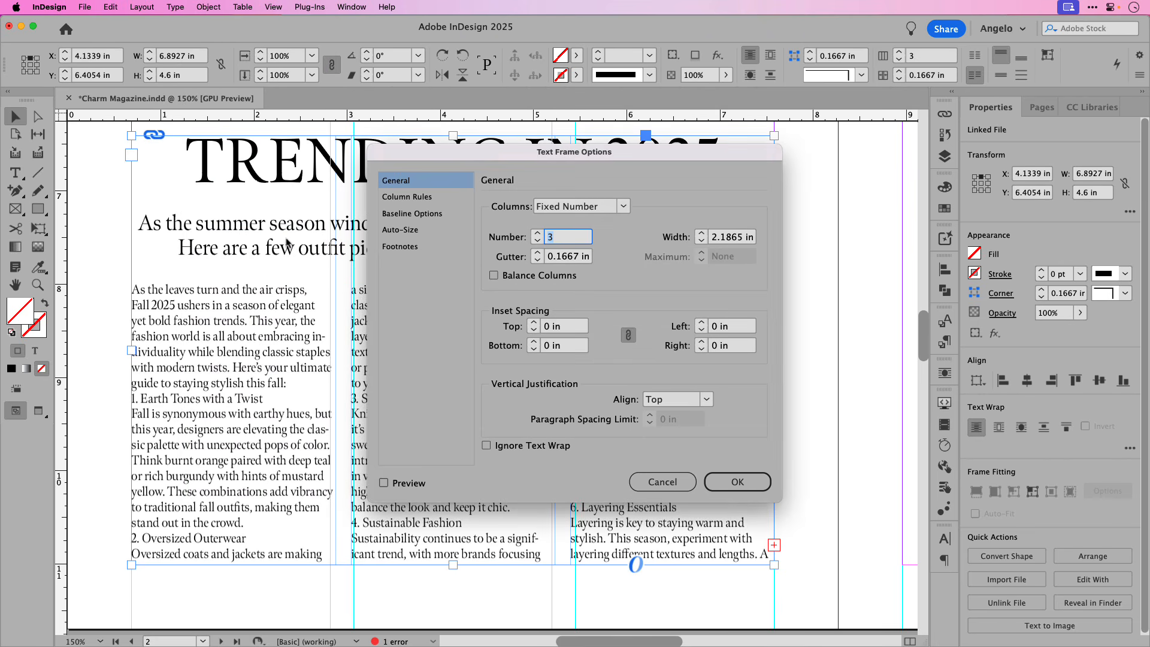
click(657, 486)
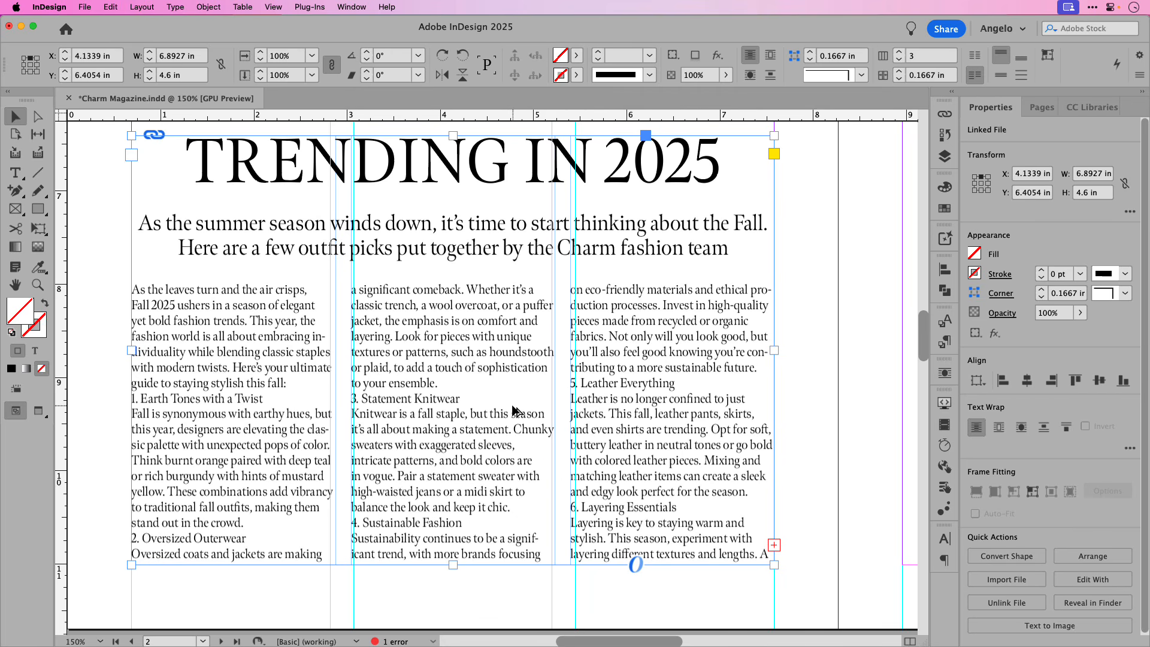
Set the column gutter of the article's text frame to 0.25 in with the preview on, and apply it.
key(super+b)
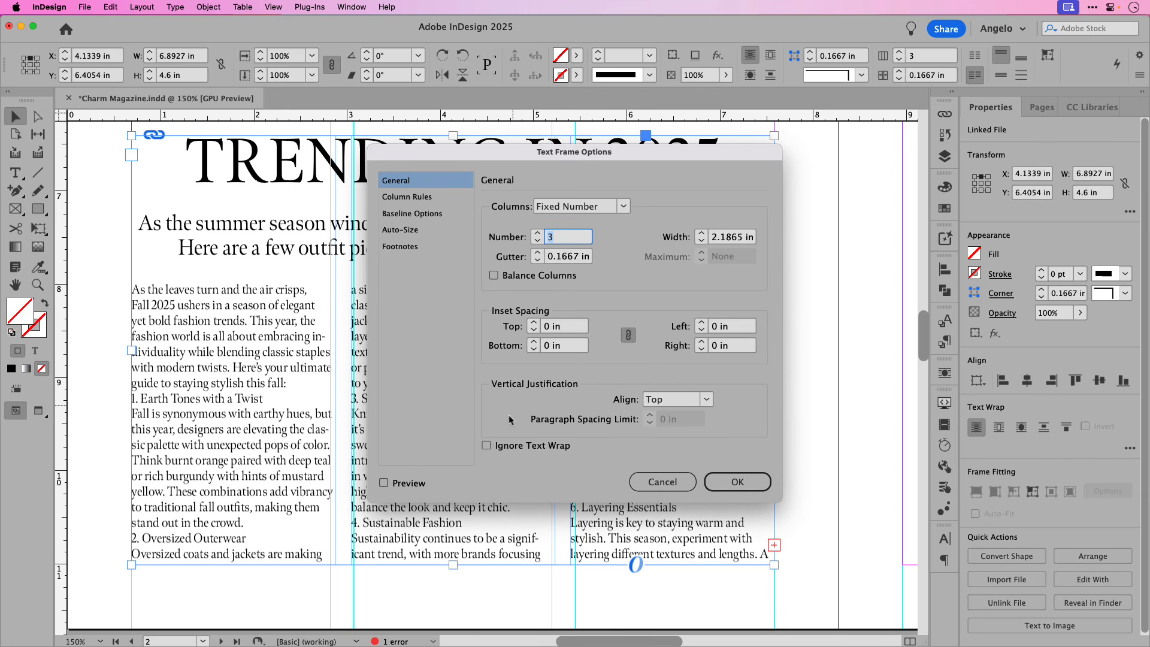
mouse_move(491, 248)
mouse_down()
mouse_move(572, 248)
mouse_move(519, 265)
mouse_up()
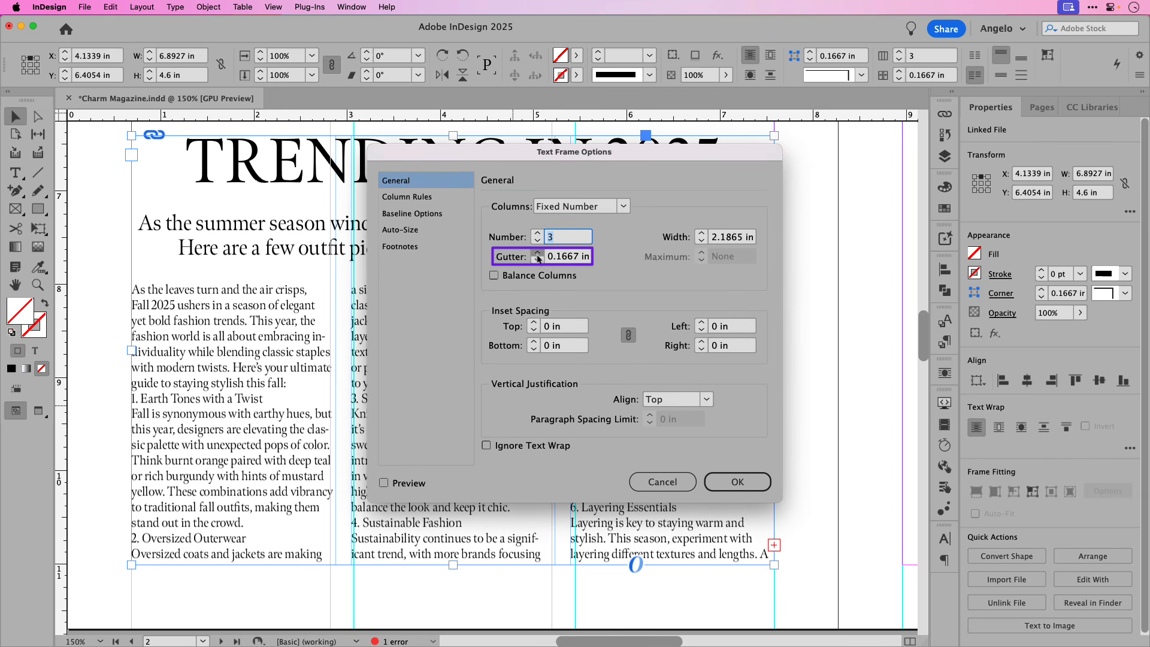
click(538, 253)
click(538, 253)
click(416, 488)
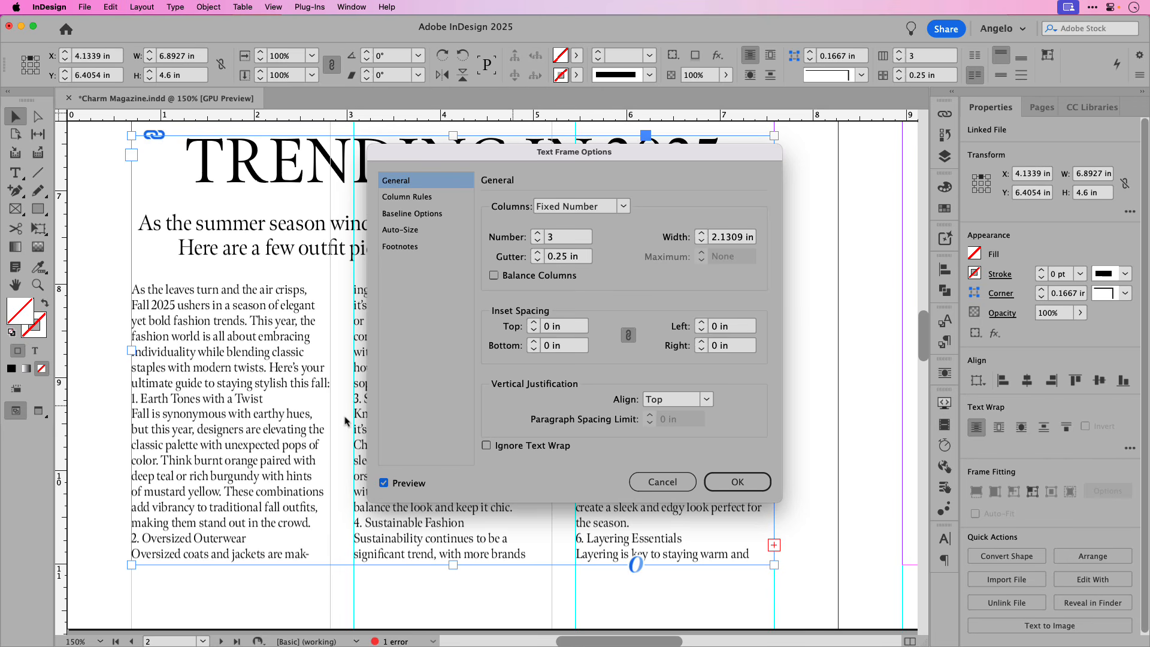
click(737, 482)
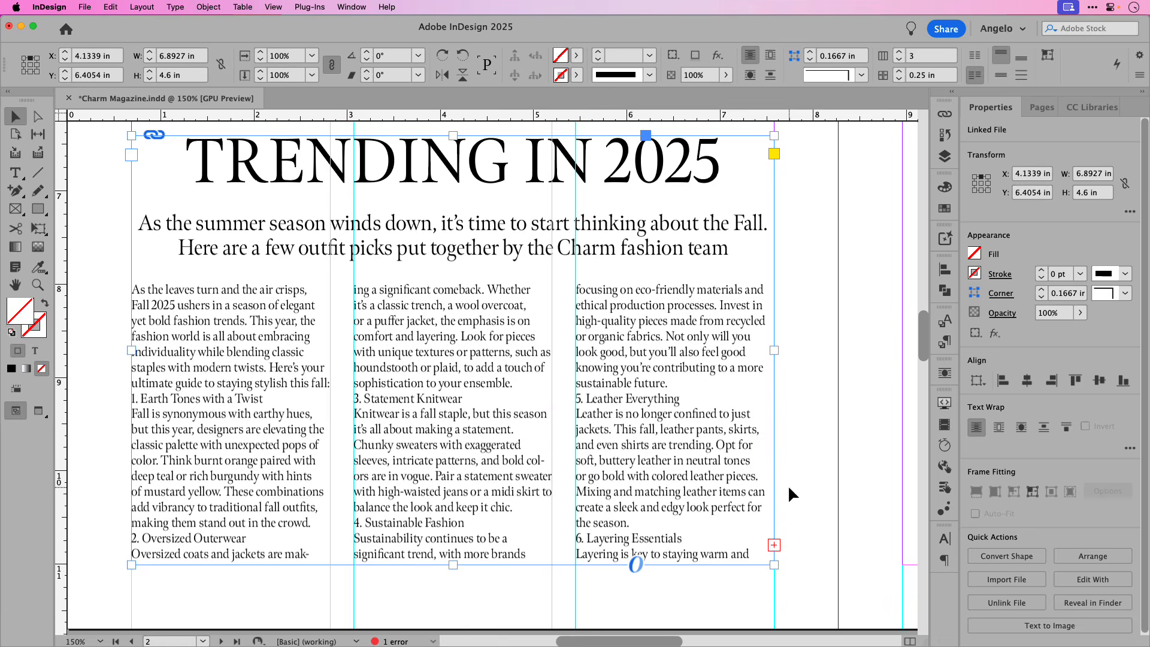
Open the Trending Article's story in the Story Editor and enlarge its window to reveal the overset text.
key(super+0)
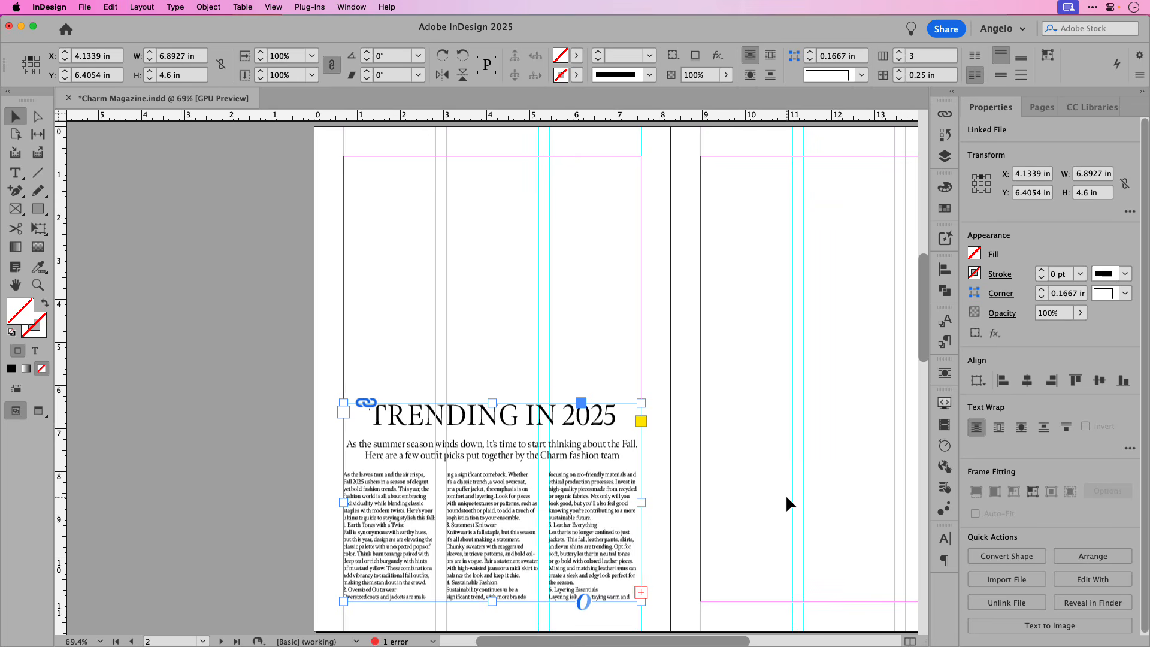
click(642, 593)
double_click(555, 590)
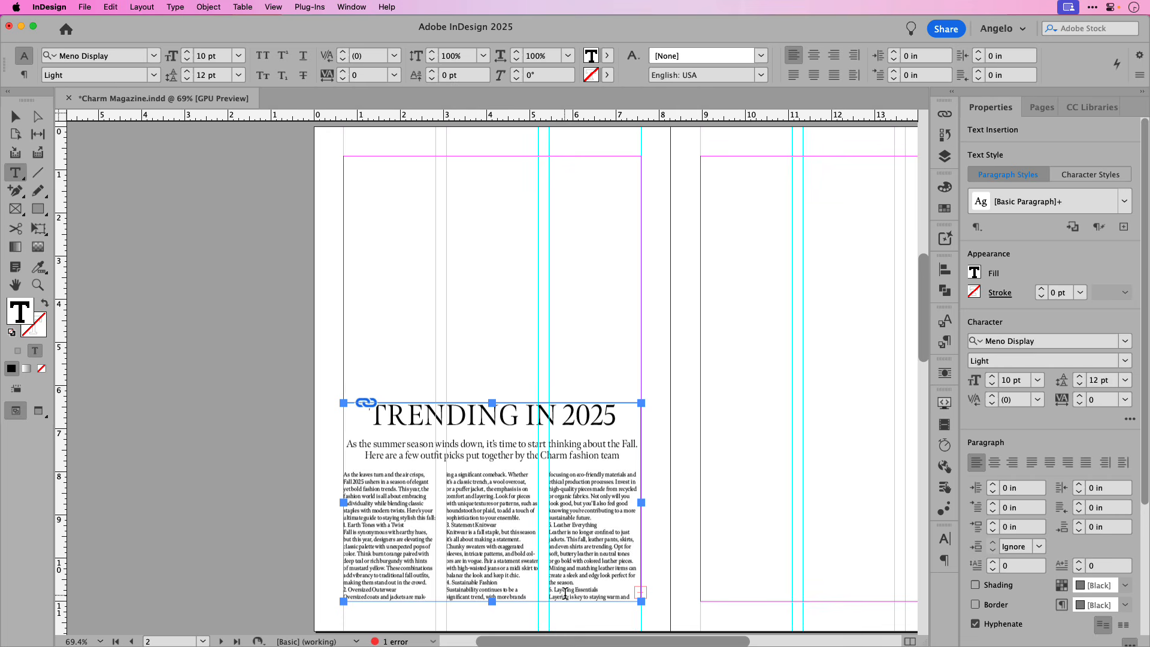
click(111, 6)
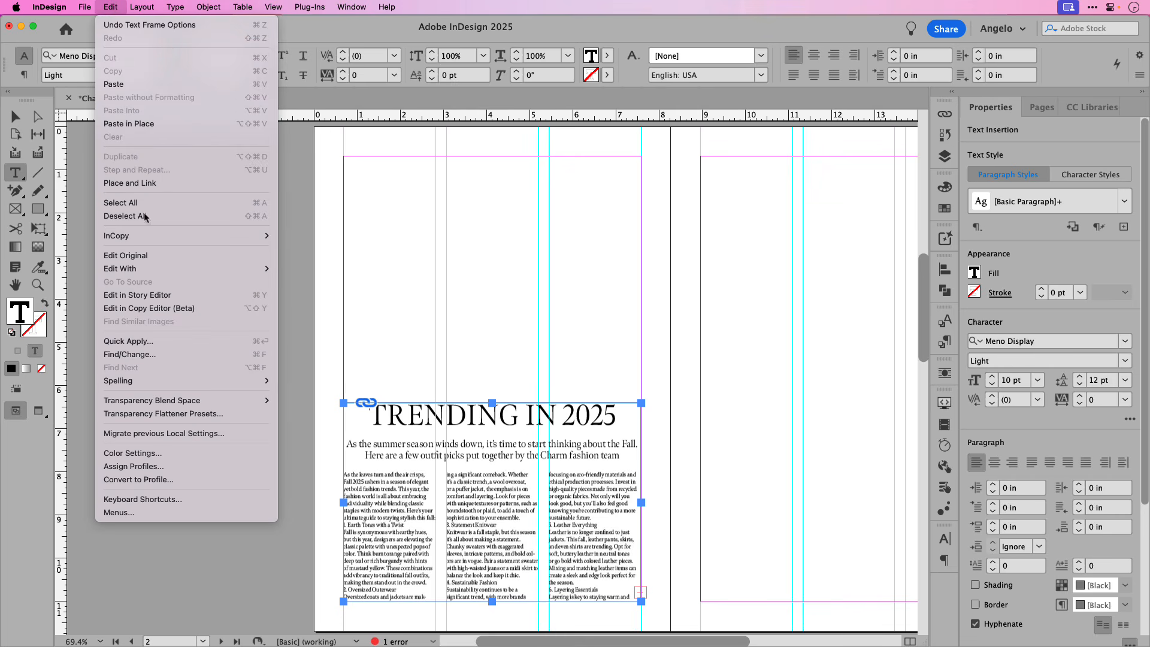
click(161, 294)
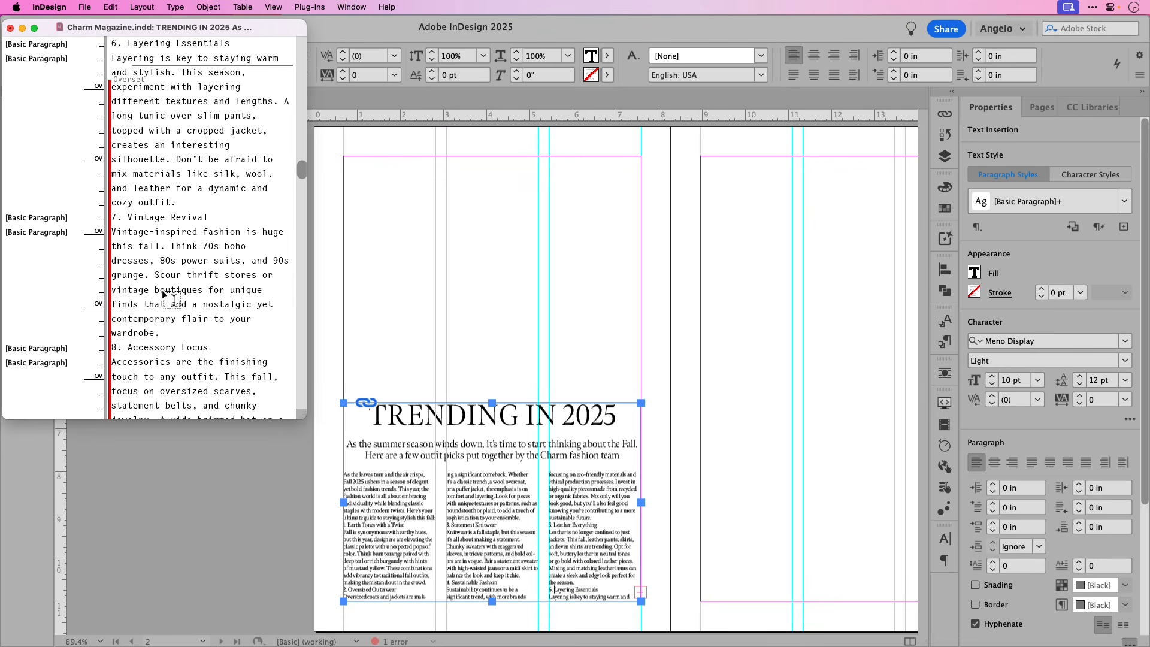
drag(300, 418, 786, 618)
drag(784, 244, 778, 369)
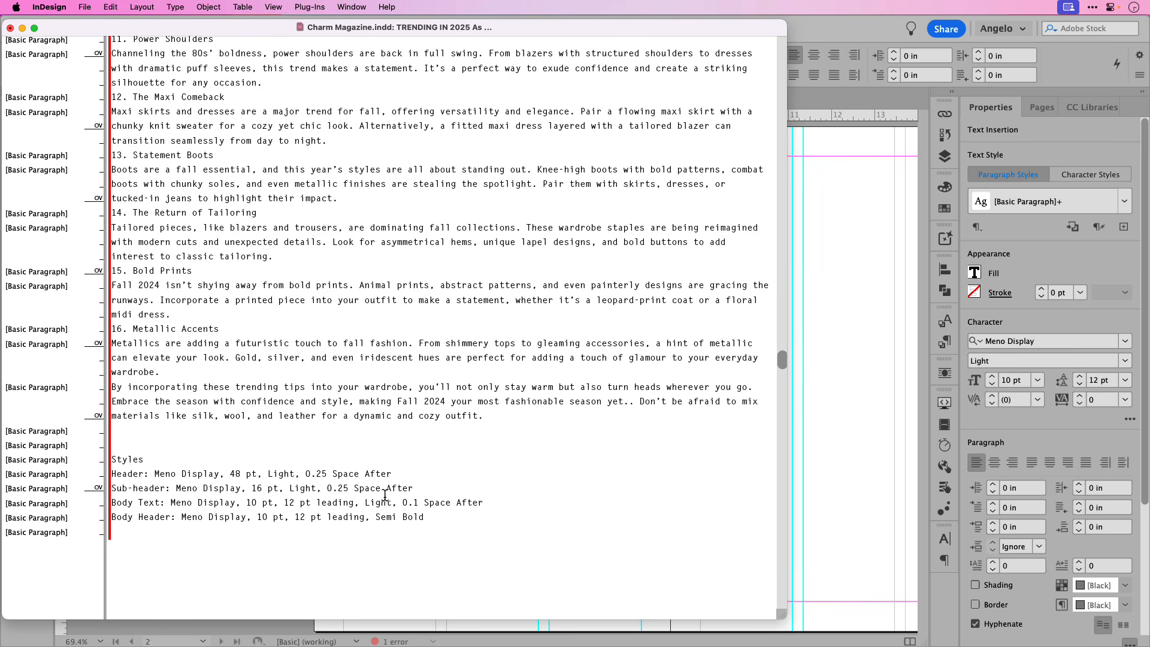
Give the body text from "As the leaves turn" through the closing paragraph 0.1 in space after, and close the Story Editor.
scroll(384, 495, up, 5)
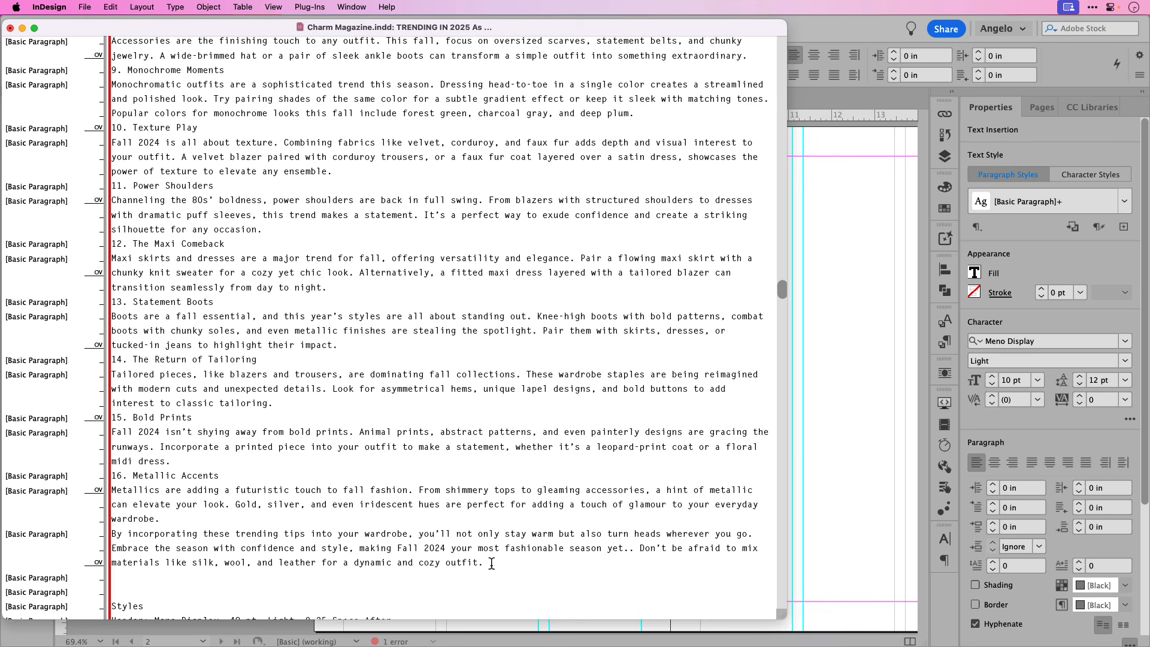
drag(483, 563, 110, 105)
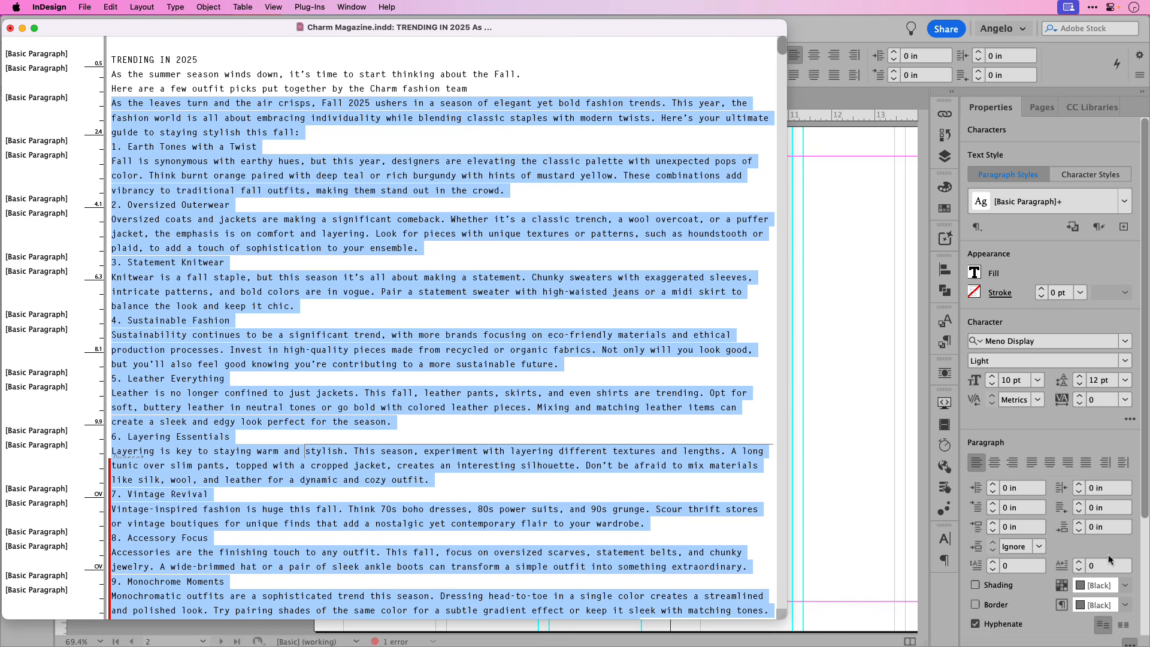
click(1110, 530)
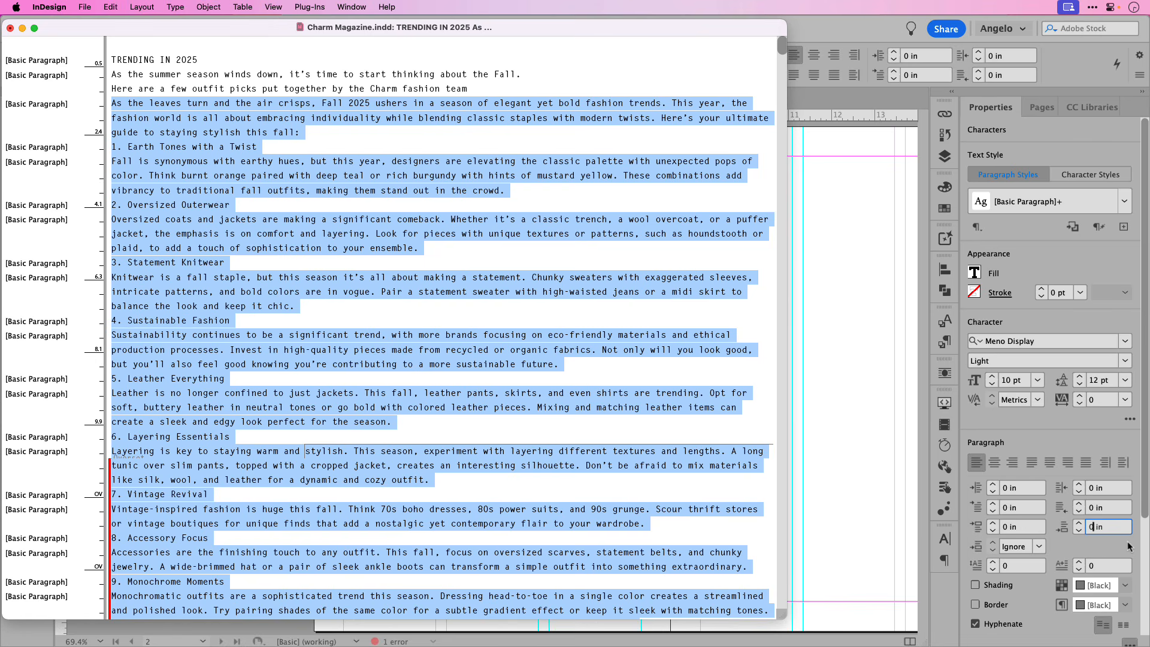
text(.1)
key(Tab)
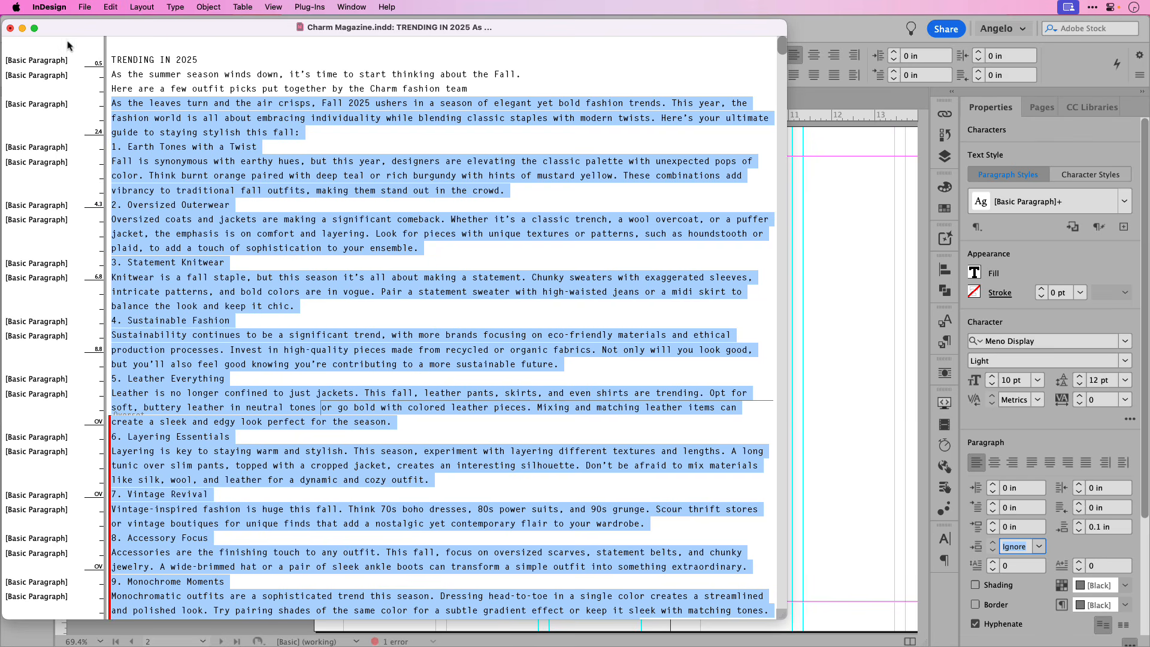
click(10, 28)
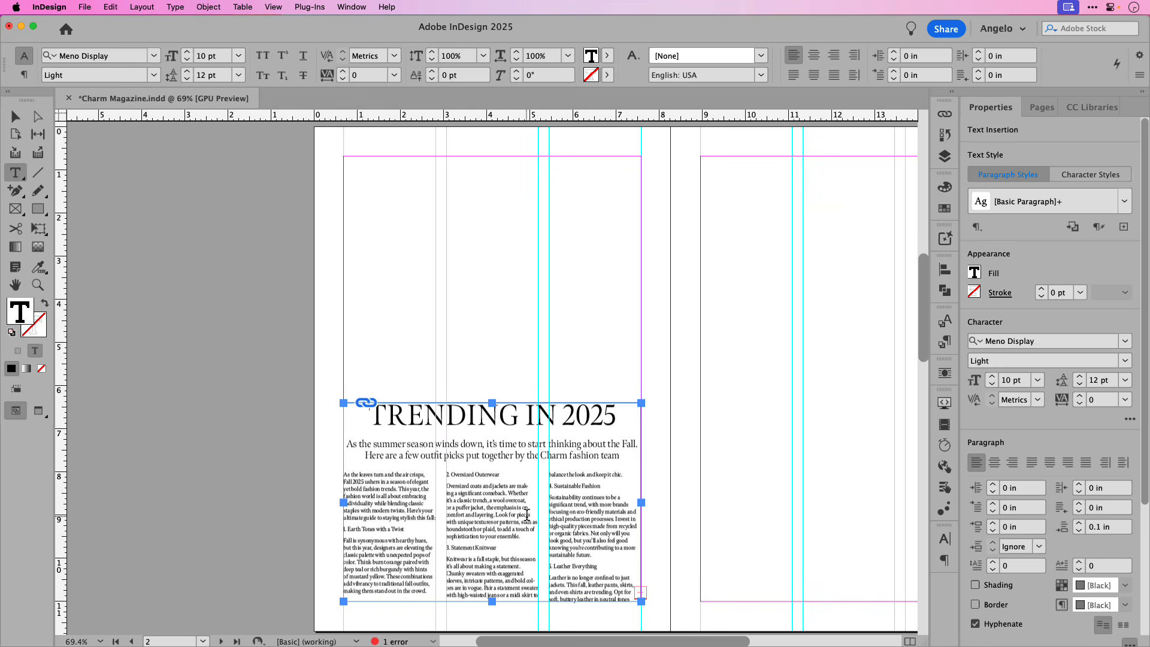
click(15, 116)
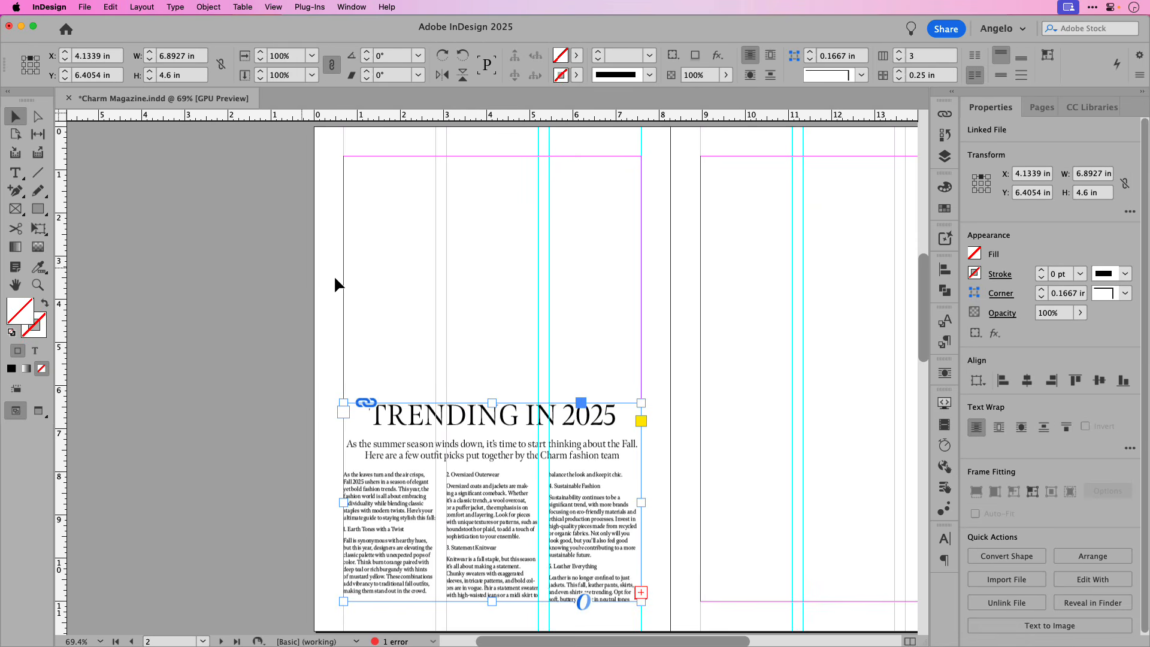
Thread the overset text into a new frame filling page 3's first column, about 2.13 in wide and 10.32 in tall.
drag(770, 449, 572, 450)
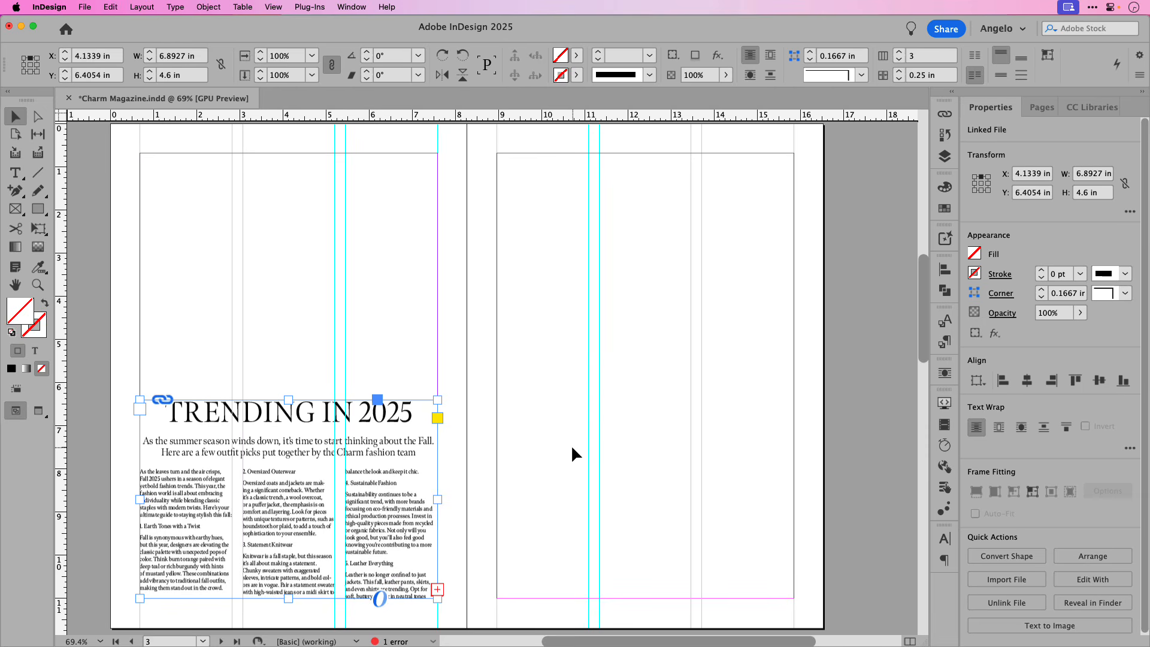
click(437, 589)
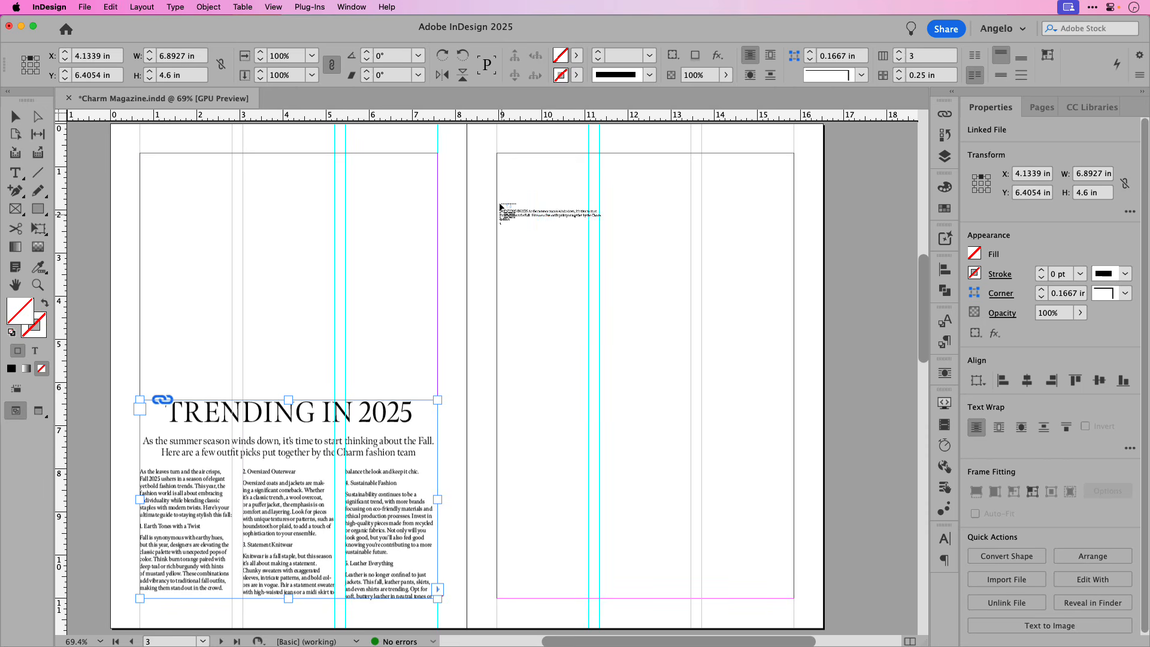
drag(497, 155, 587, 598)
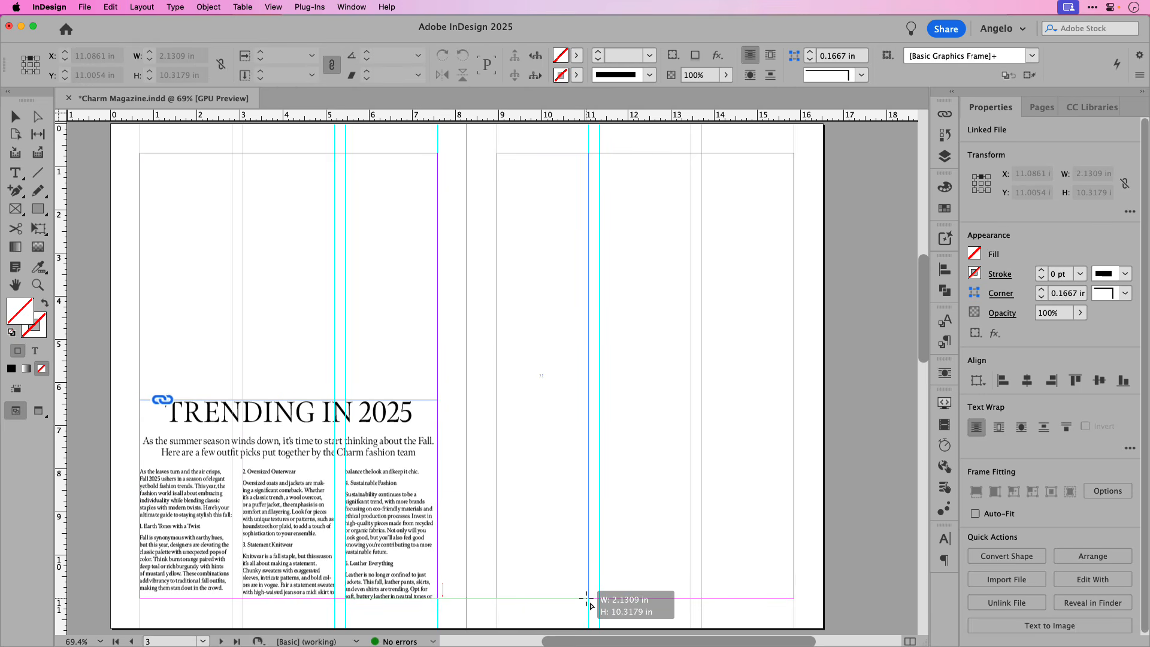
drag(587, 598, 589, 598)
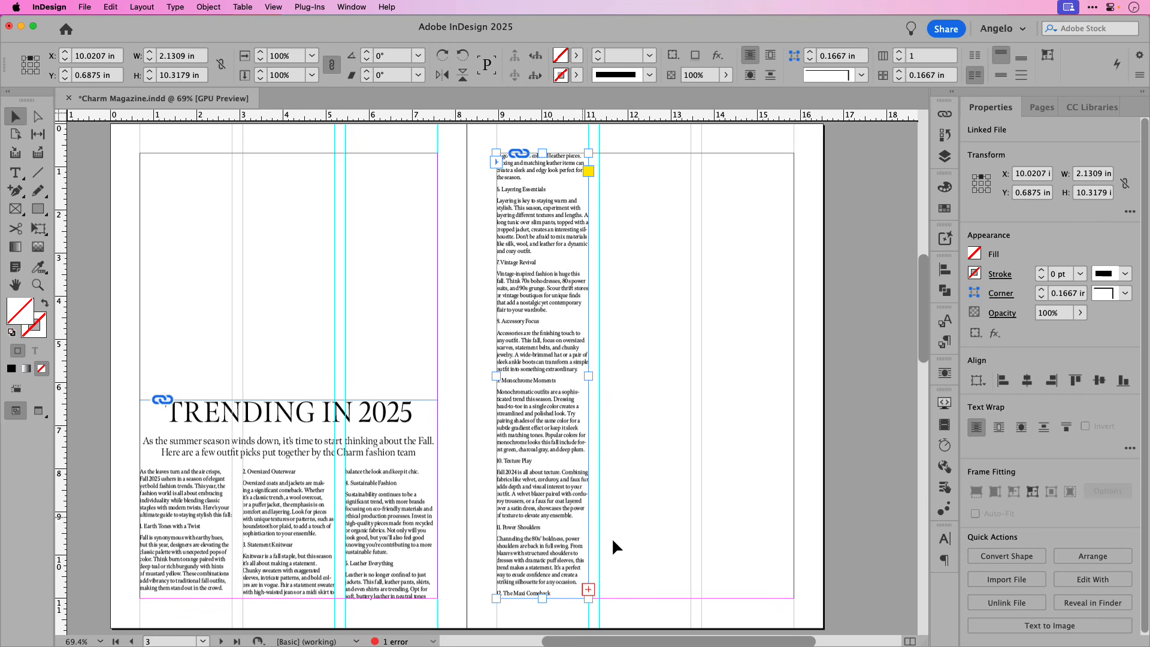
Thread the remaining text into a 4.51 in wide frame across page 3's other two columns, and extend it upward to about 6.6 in tall.
click(588, 587)
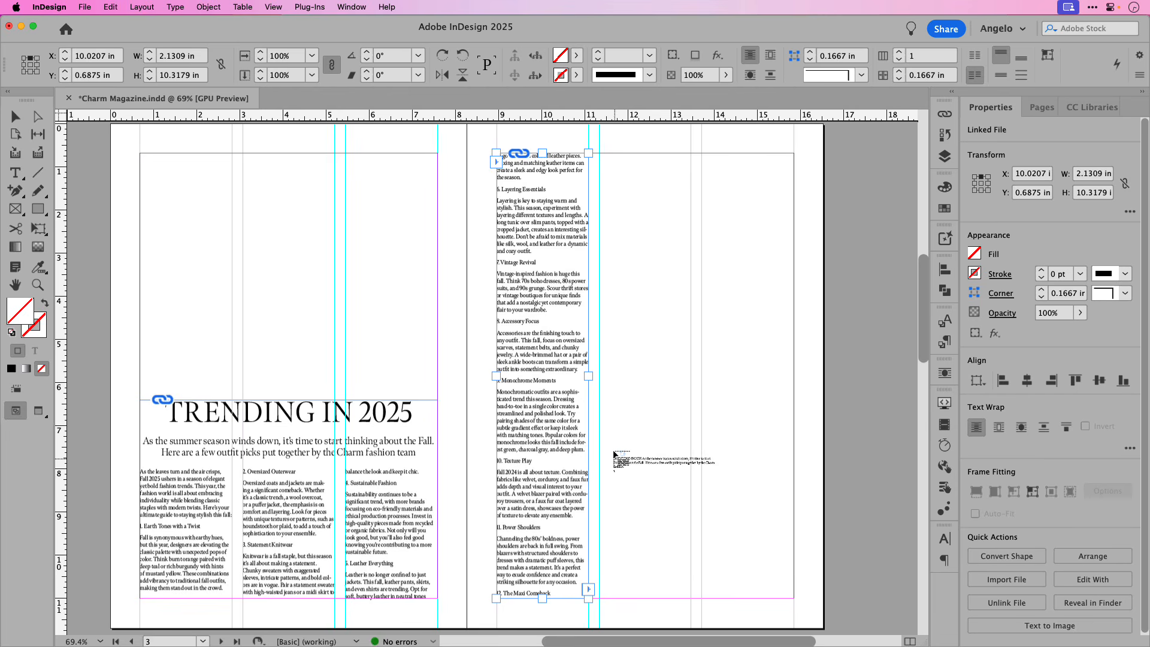
drag(599, 400, 794, 598)
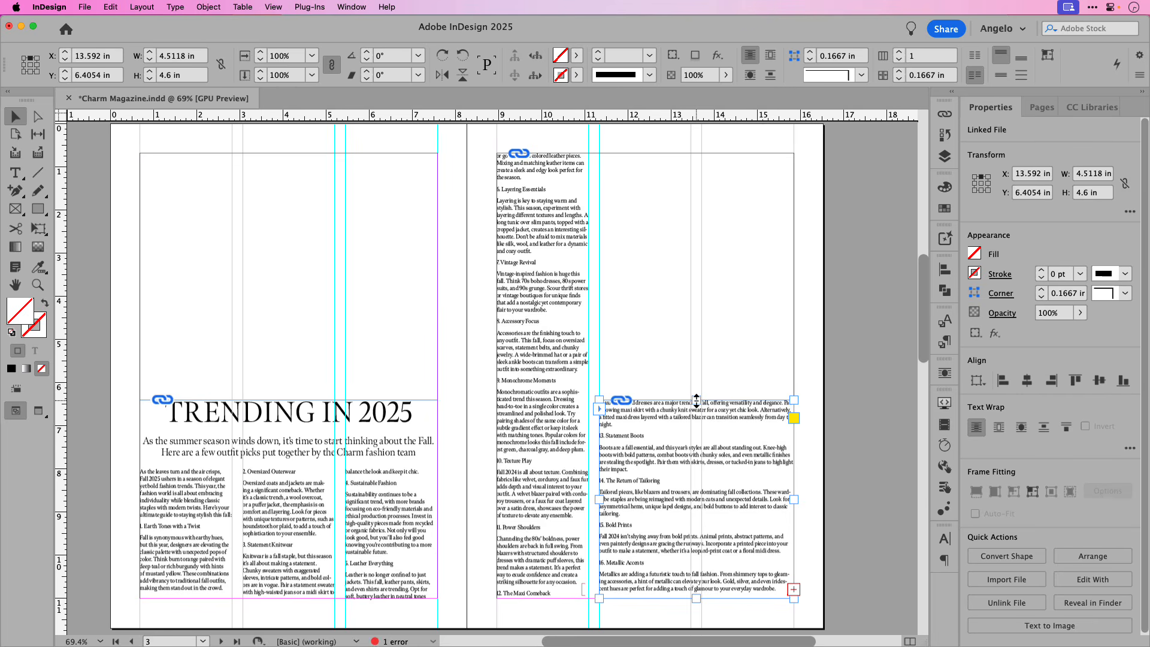
double_click(696, 399)
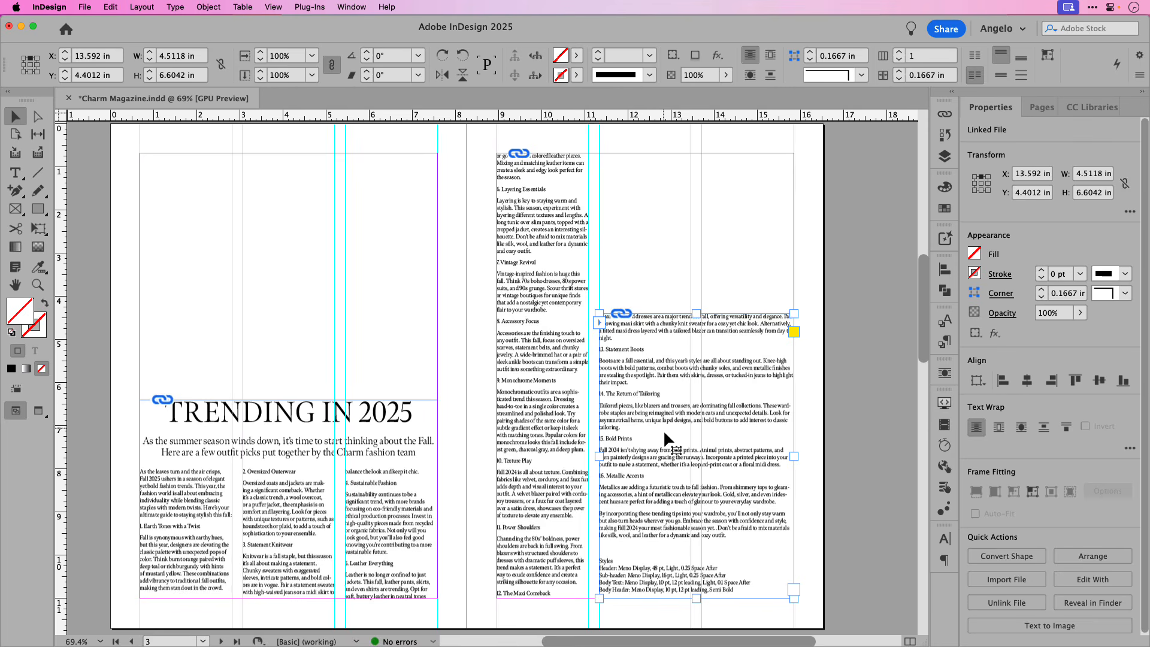
Delete the Styles notes at the article's end and lower the last frame's top edge to a height of about 5.44 in.
double_click(735, 588)
drag(735, 588, 597, 557)
key(BackSpace)
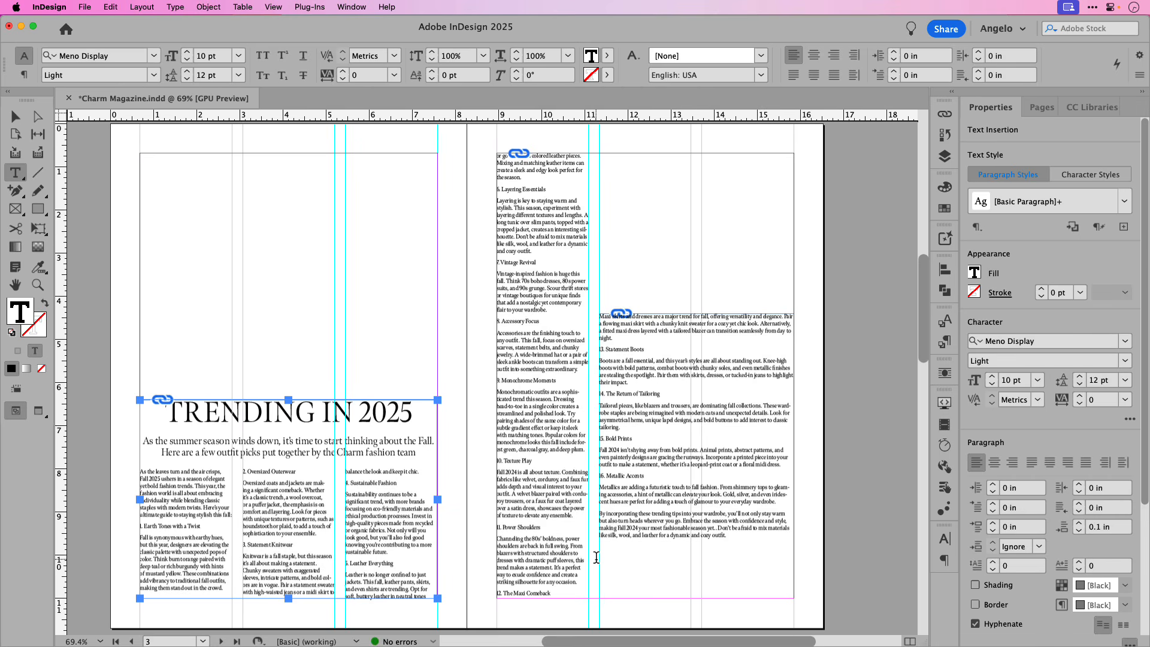
click(16, 116)
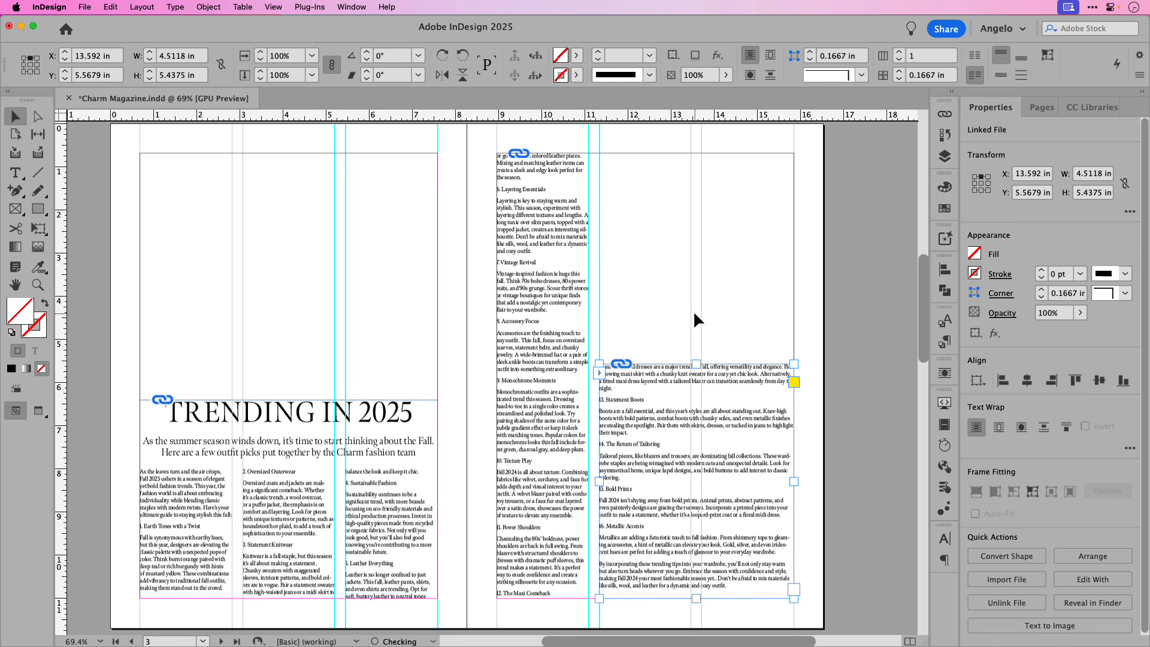
drag(695, 313, 696, 363)
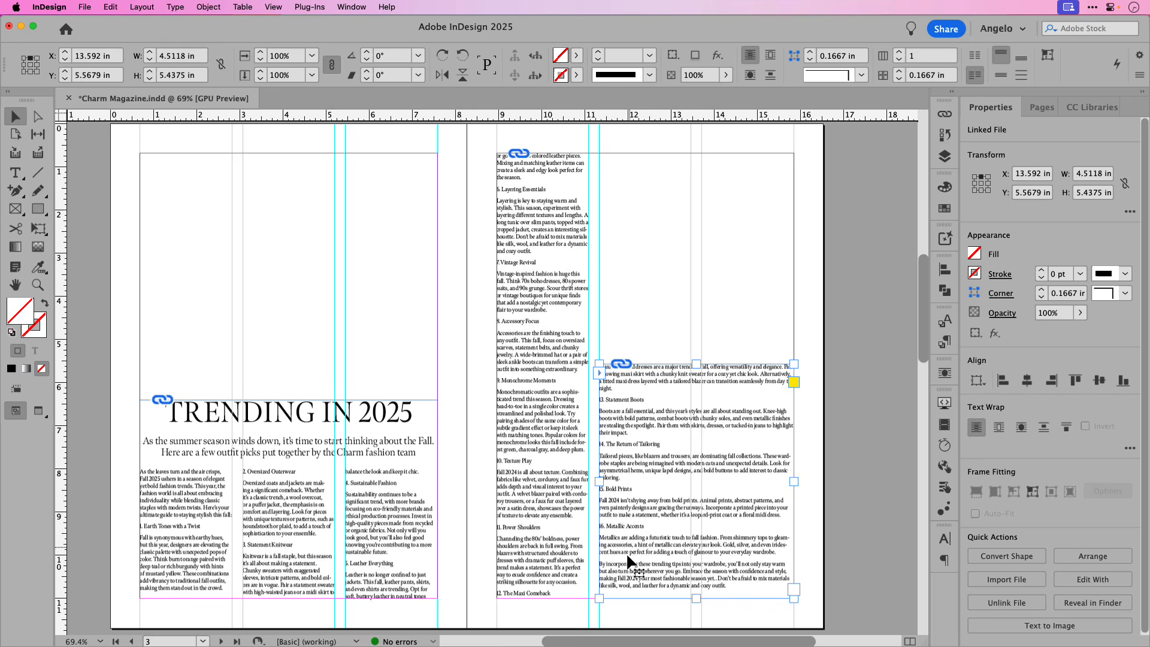
Divide page 3's wide text frame into 2 columns and lower its top edge to a height of about 4.35 in.
double_click(622, 592)
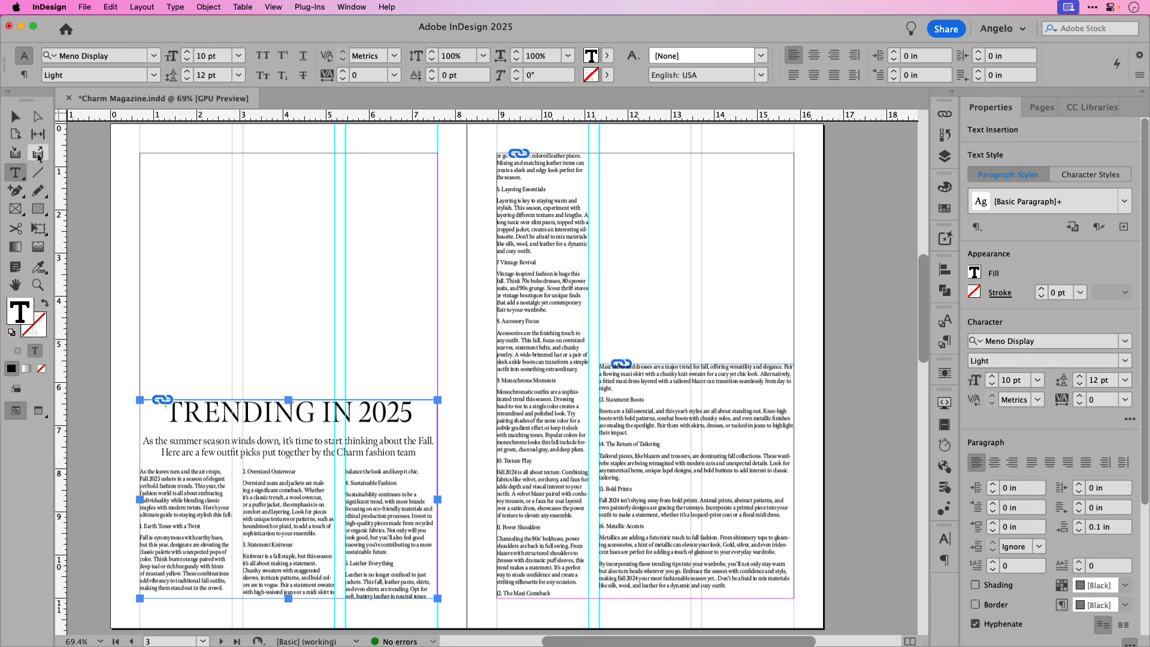
click(16, 117)
click(686, 370)
drag(694, 363, 694, 375)
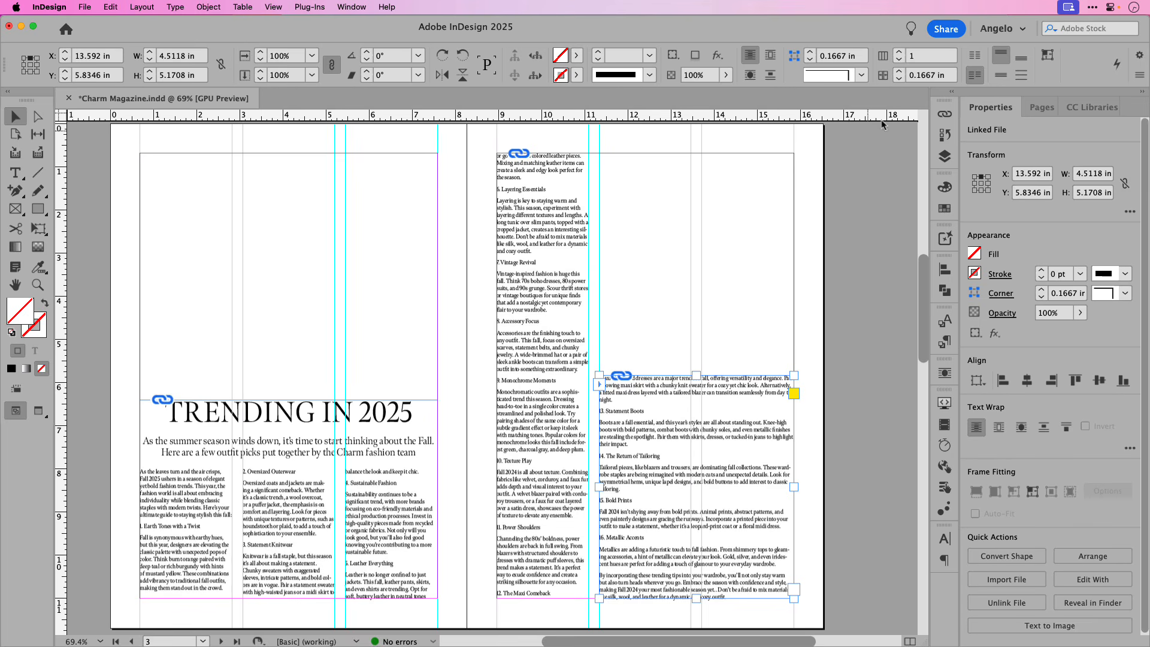
click(901, 53)
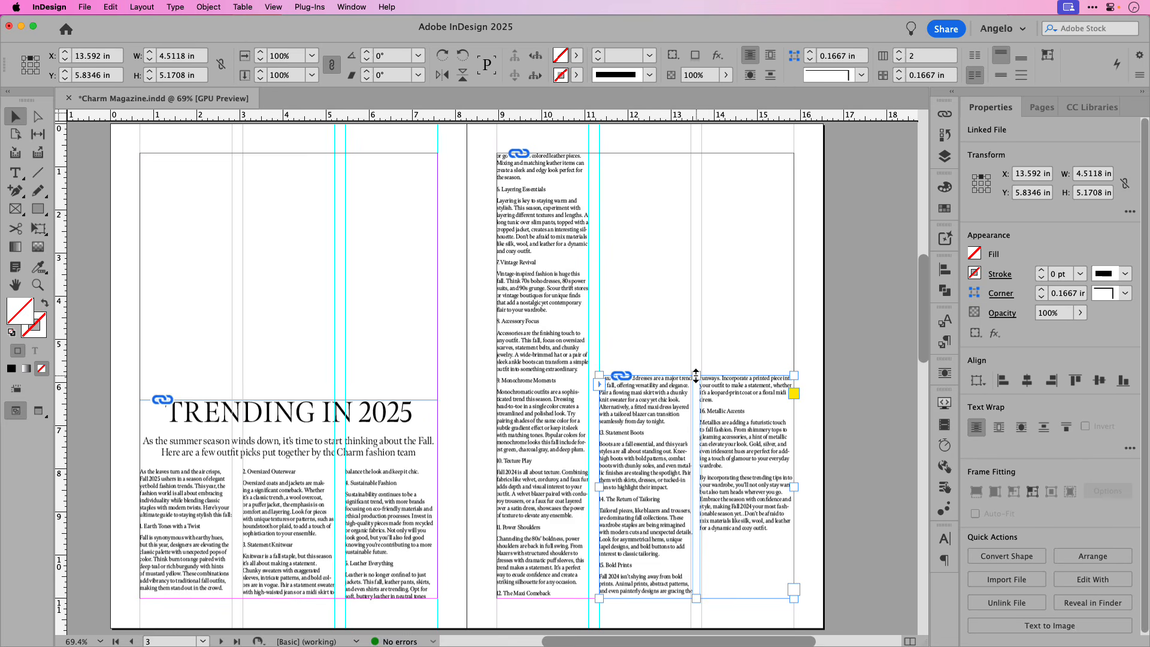
drag(696, 375, 695, 411)
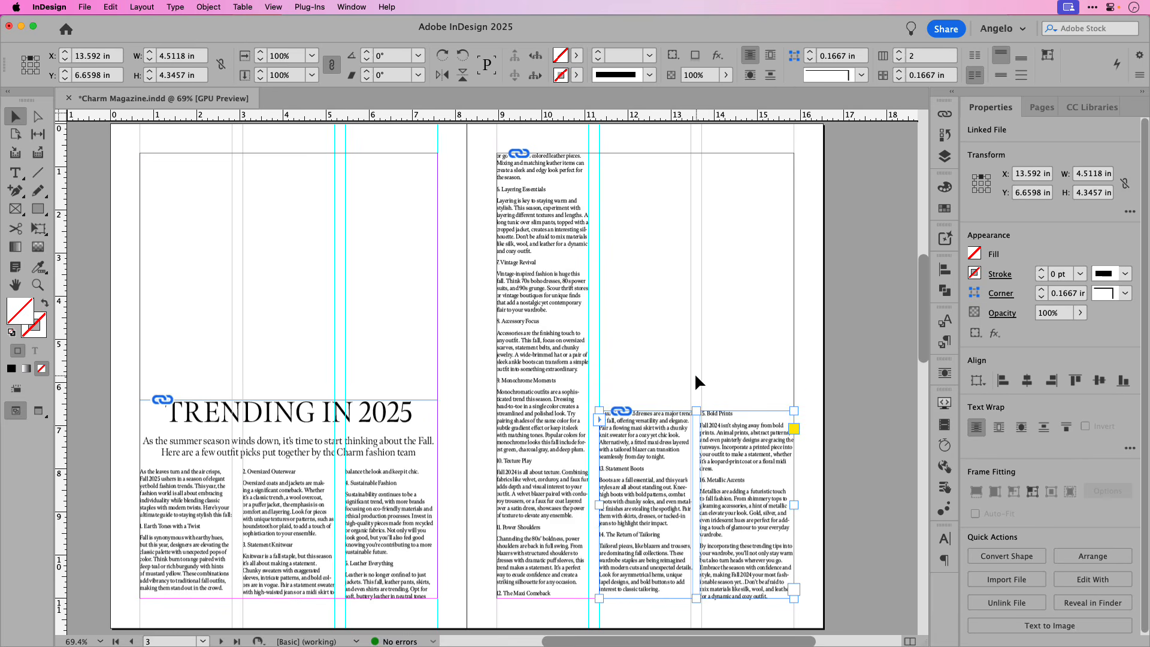
click(695, 373)
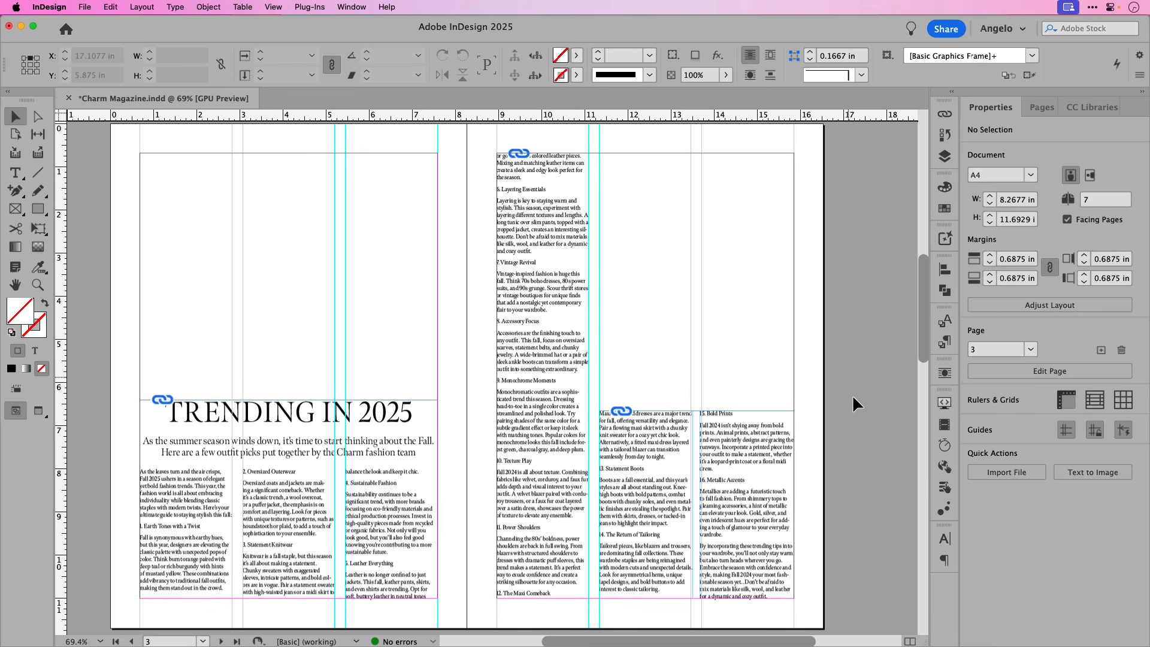
Set the body heading "1. Earth Tones with a Twist" to Semi Bold.
double_click(197, 530)
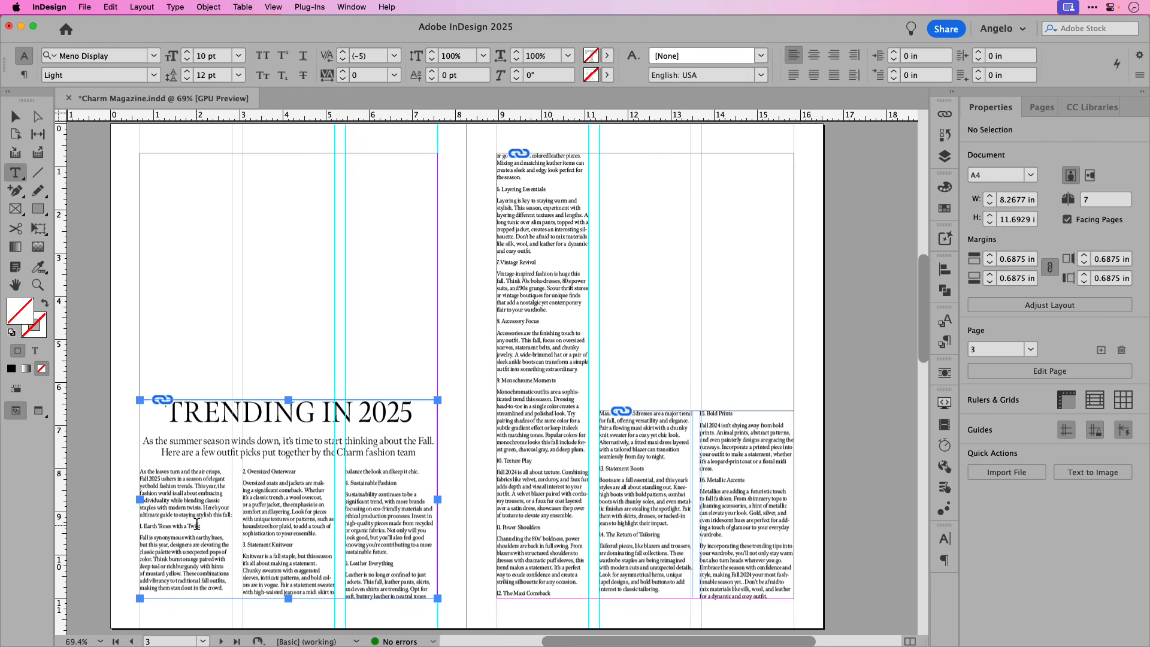
drag(201, 528, 138, 527)
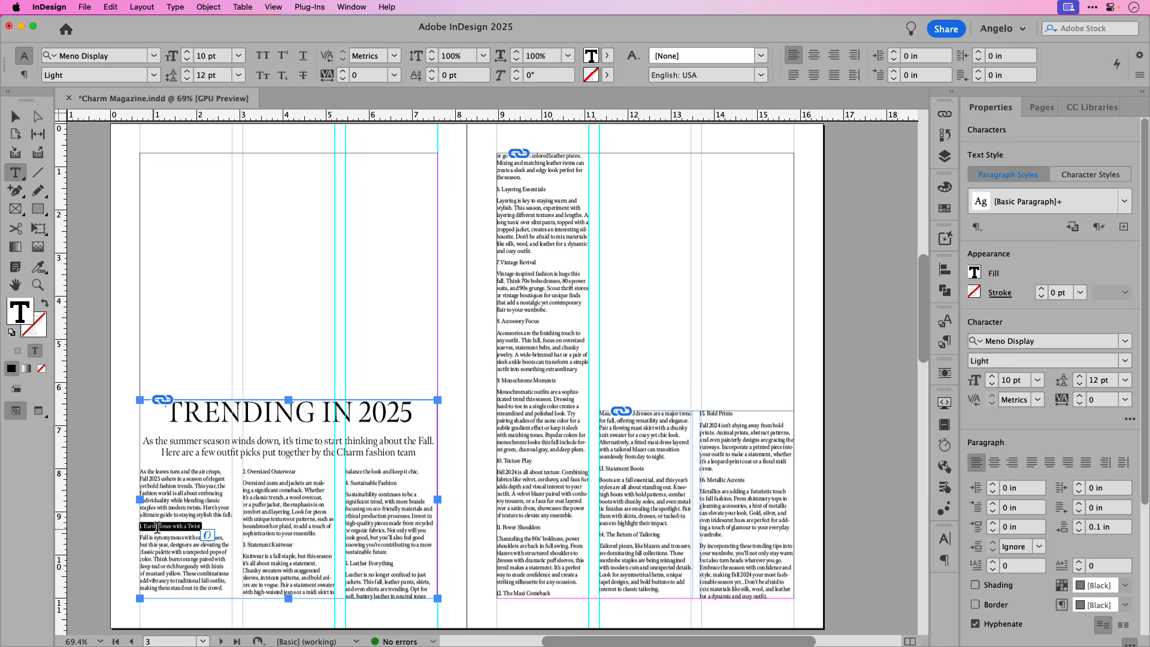
click(154, 75)
click(131, 153)
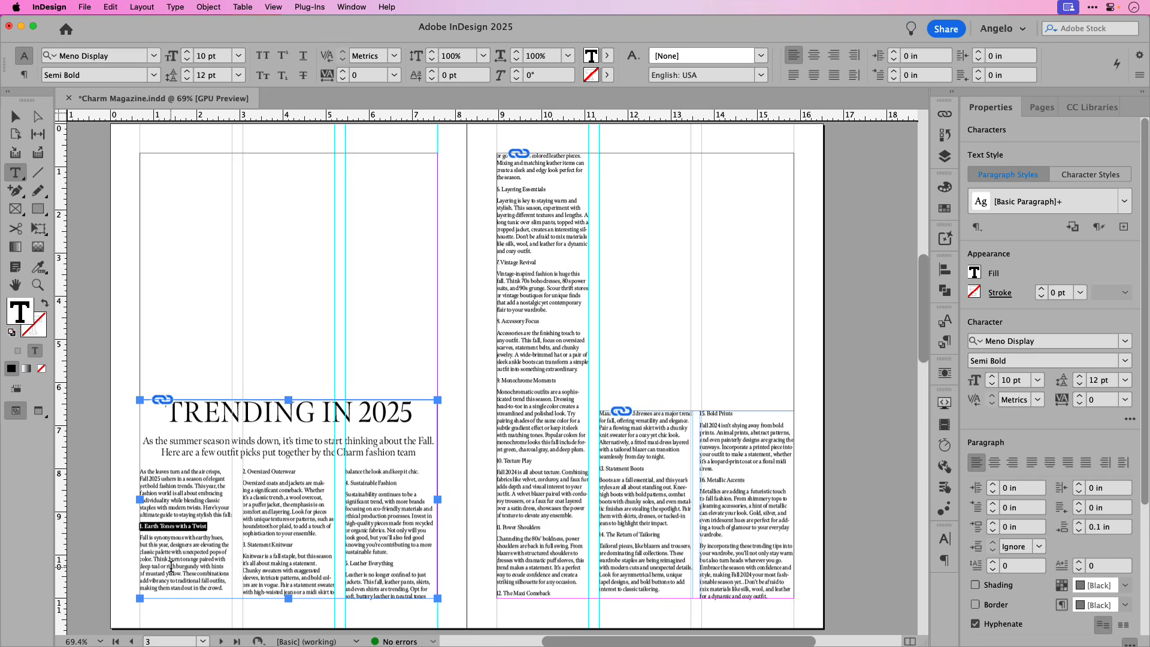
Deselect everything and sample the formatting of the "1. Earth Tones with a Twist" heading with the Eyedropper tool.
scroll(170, 563, up, 3)
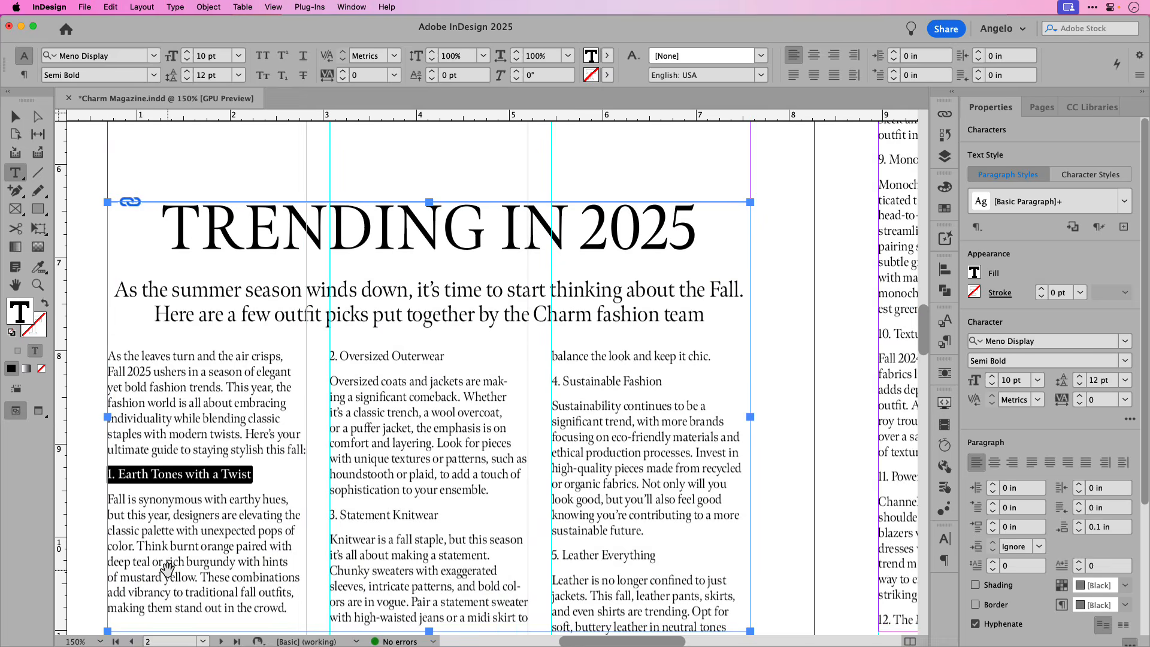
scroll(167, 566, up, 1)
scroll(168, 570, left, 1)
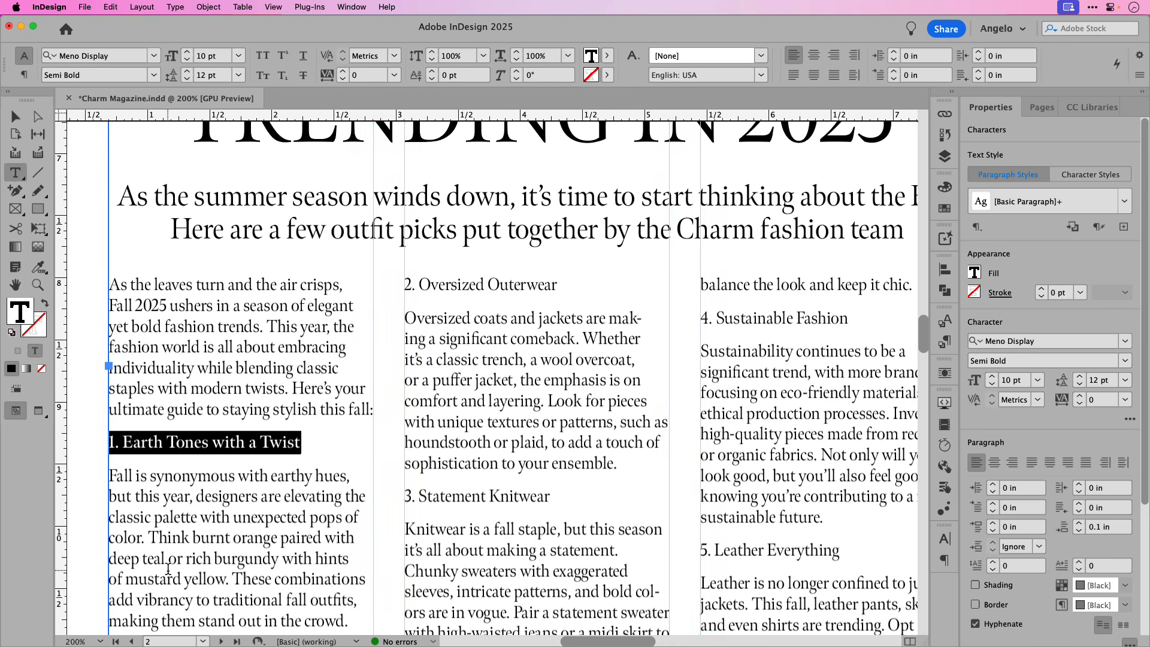
click(14, 117)
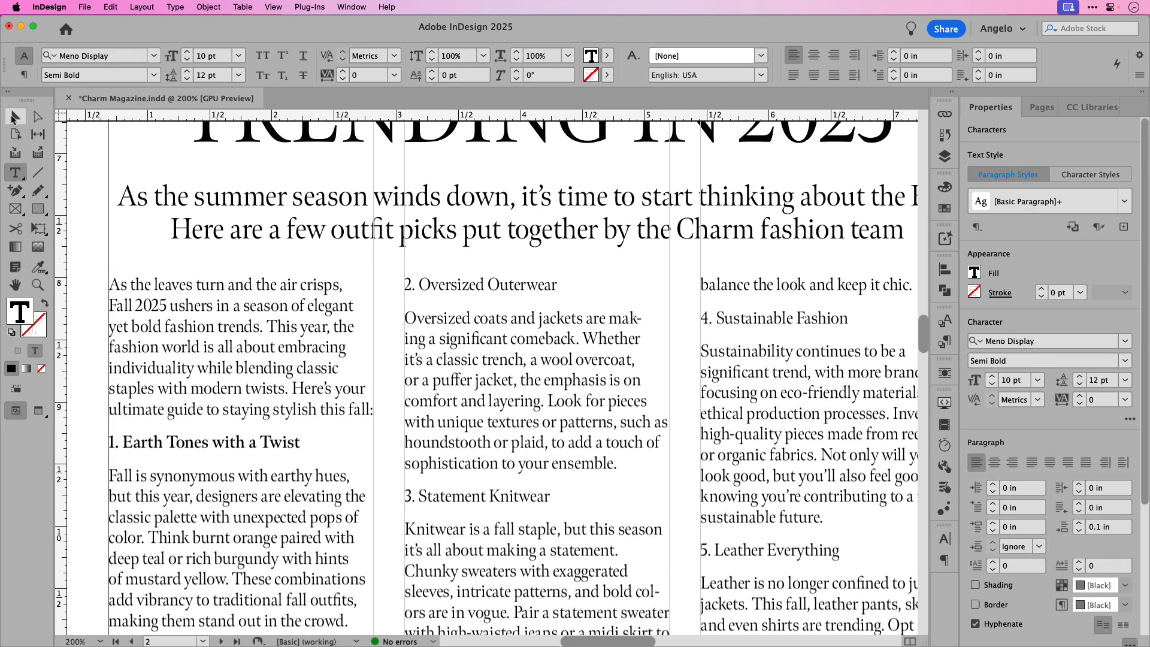
click(77, 186)
click(44, 273)
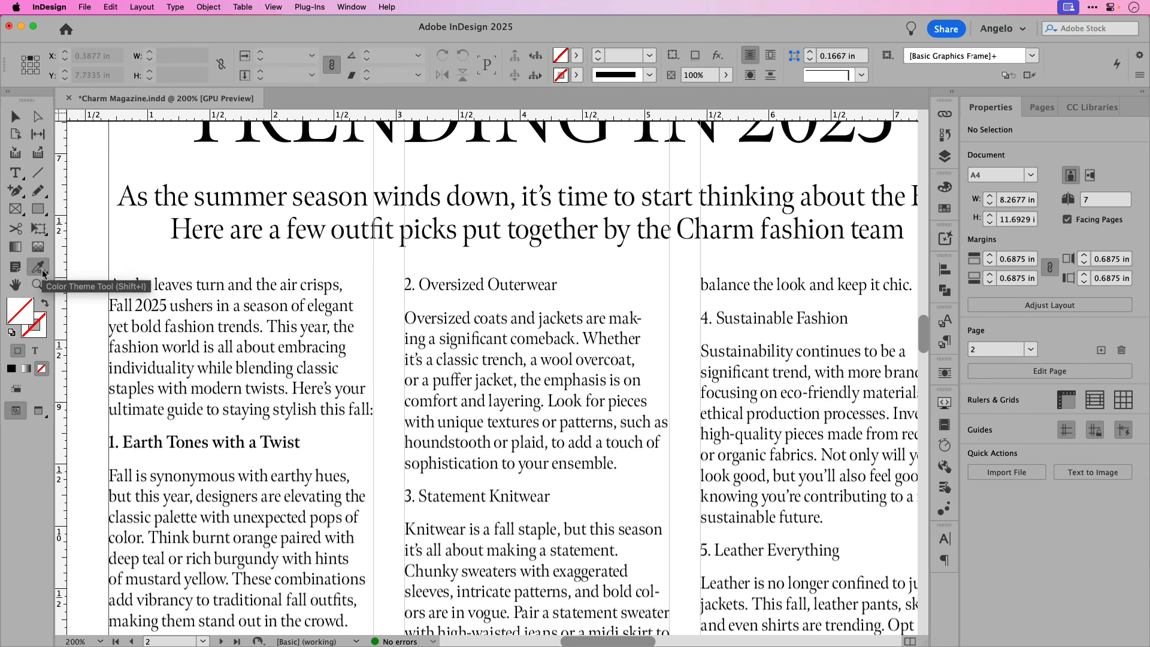
click(103, 304)
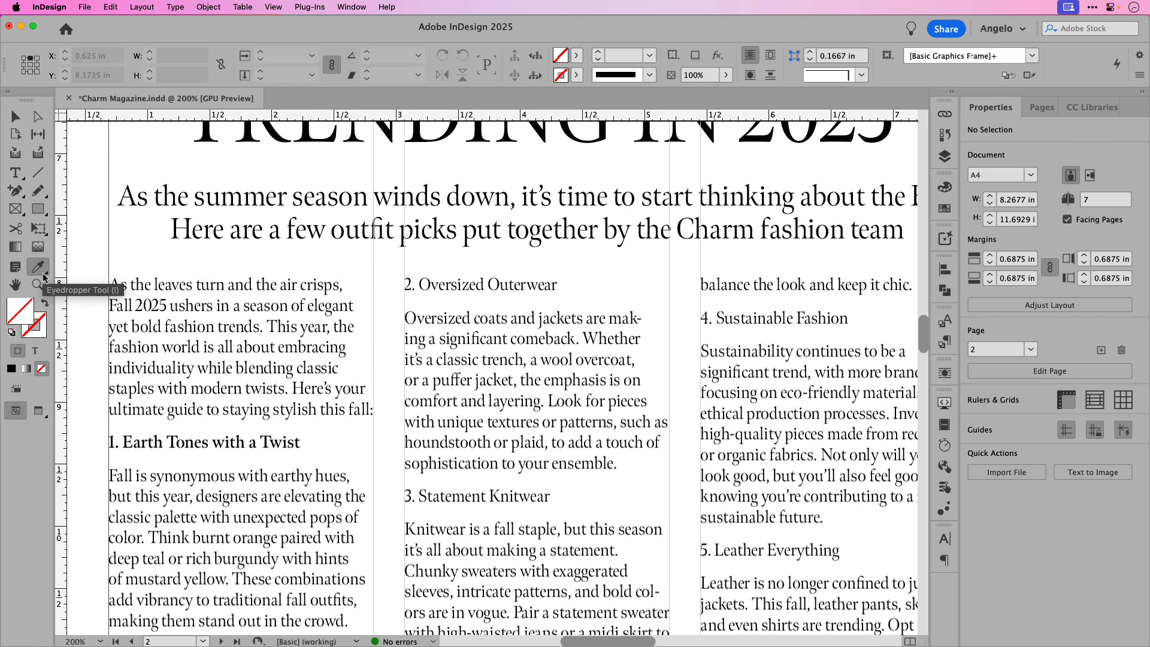
click(200, 444)
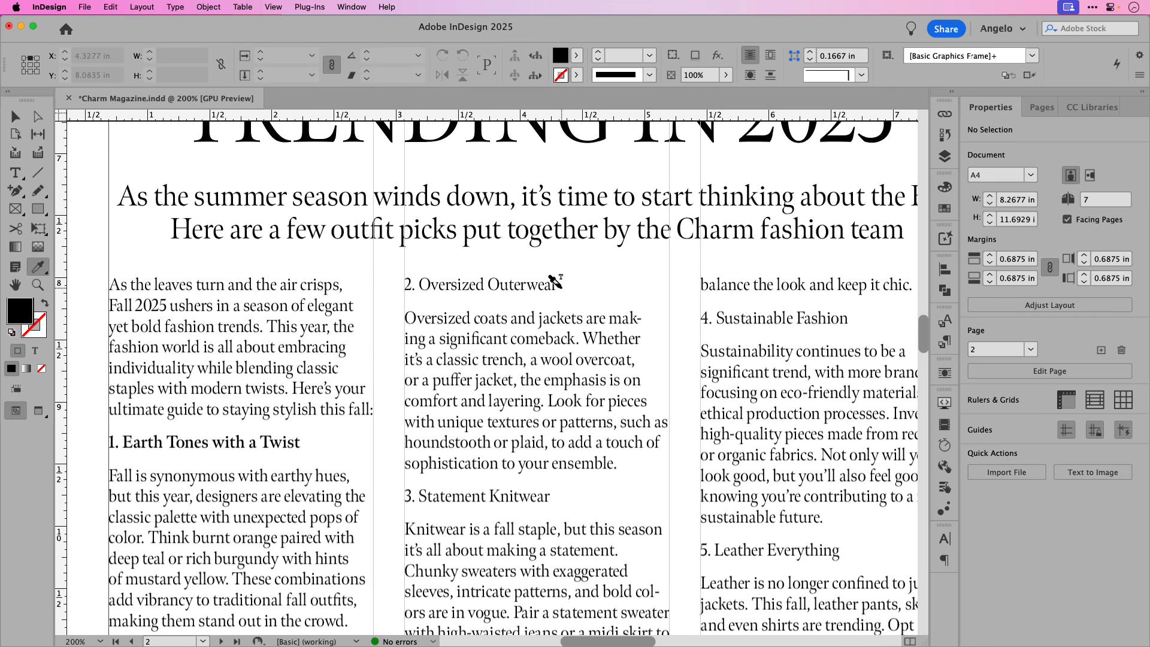
Apply the sampled Semi Bold heading formatting to headings 2 through 5, from "Oversized Outerwear" to "Leather Everything", on page 2.
drag(558, 283, 392, 282)
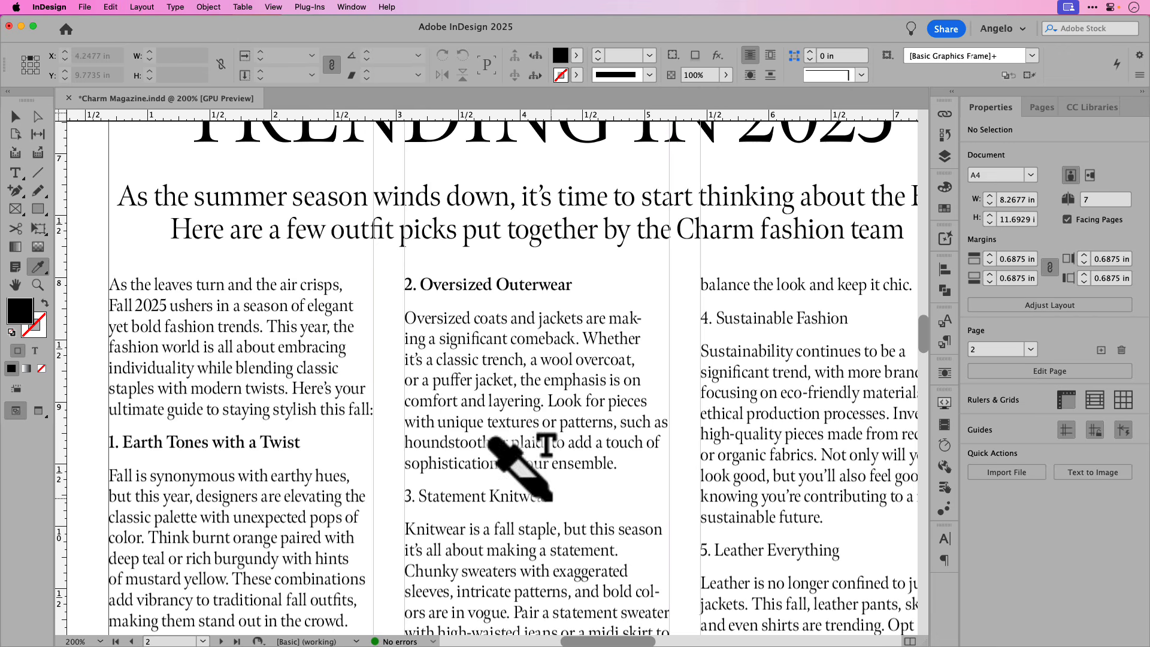
drag(550, 497, 401, 496)
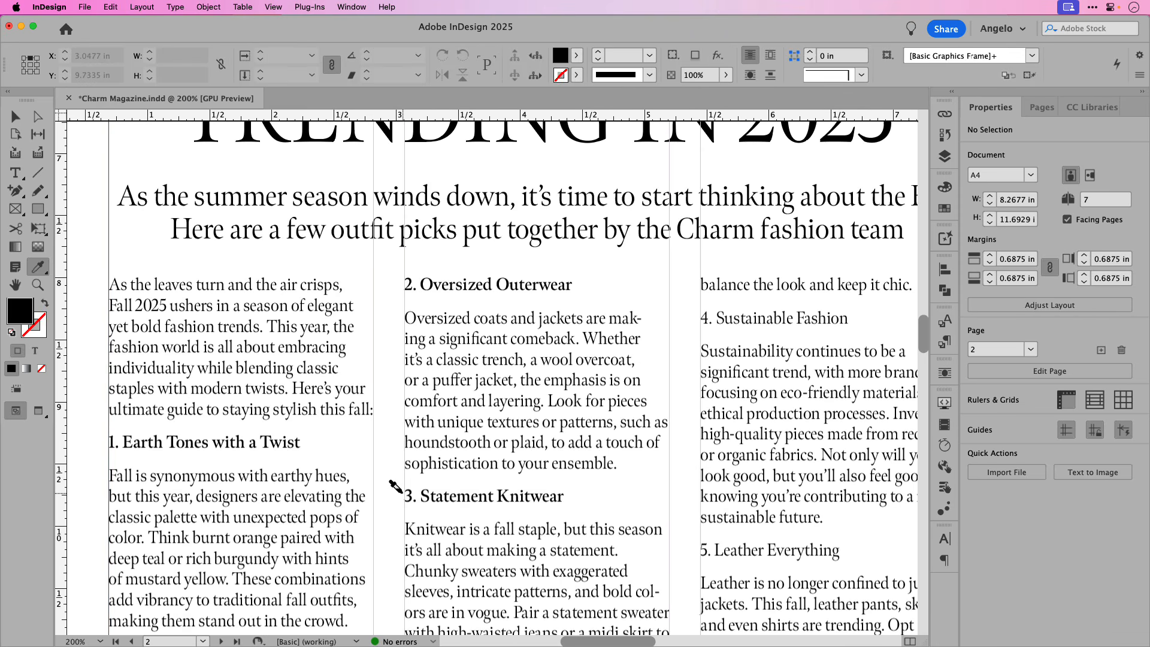
drag(778, 451, 557, 429)
drag(628, 296, 468, 281)
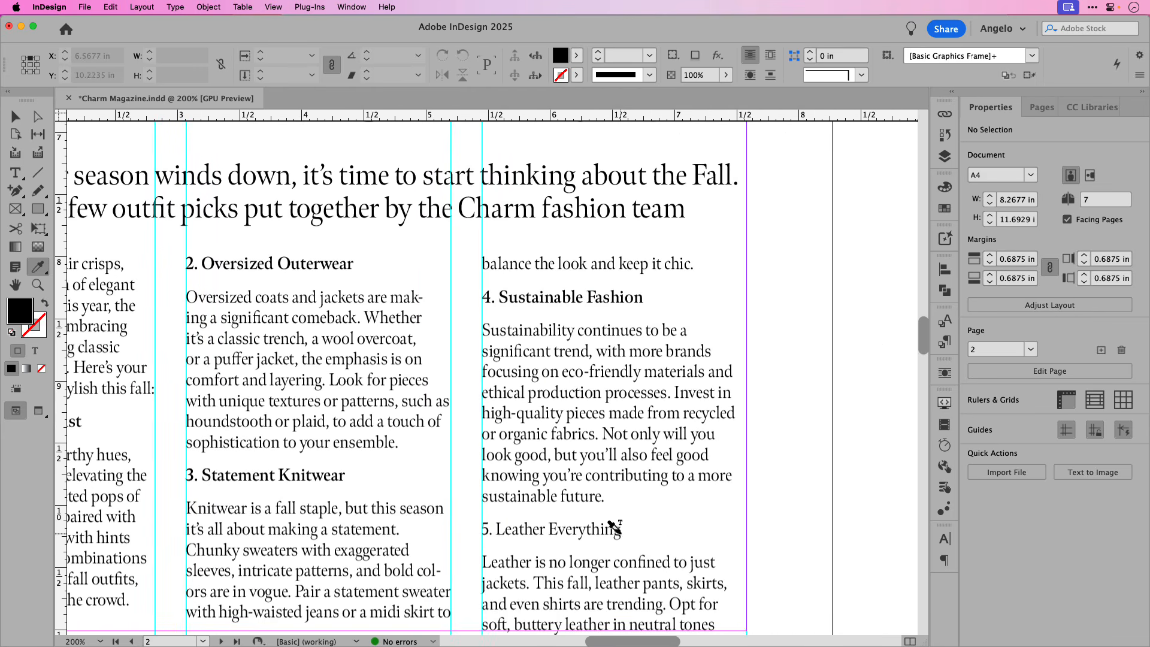
drag(609, 521, 468, 517)
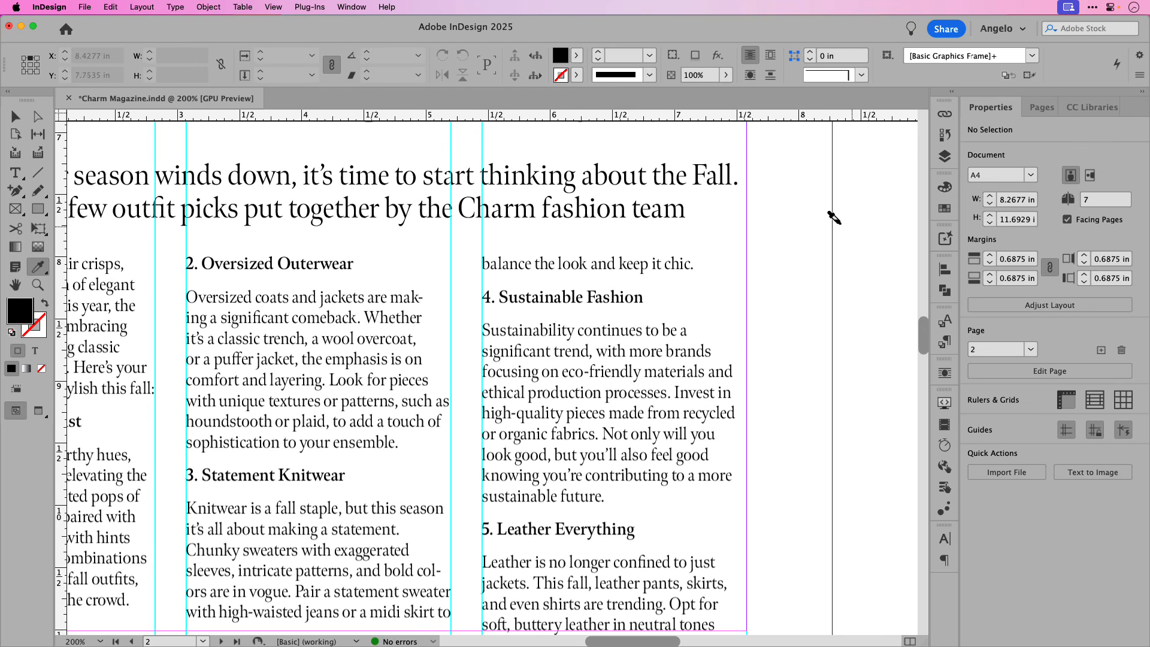
Apply the sampled heading formatting to page 3's headings 6 through 9, from "Layering Essentials" to "Monochrome Moments".
drag(837, 217, 414, 547)
drag(608, 219, 413, 487)
drag(449, 283, 426, 511)
drag(423, 274, 270, 276)
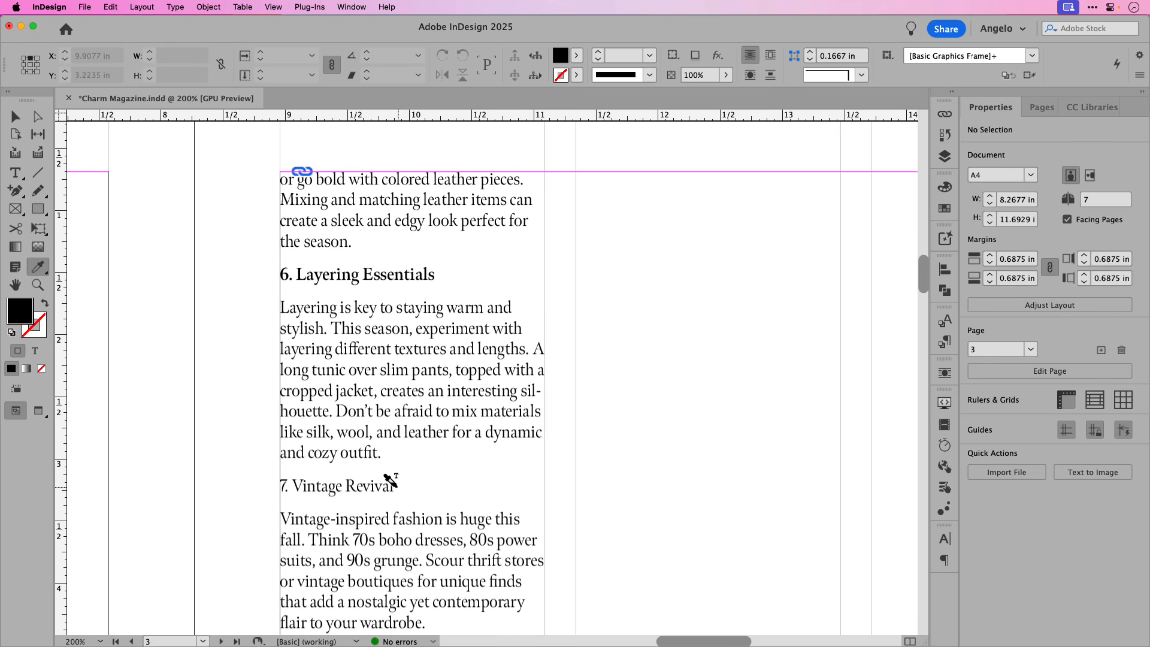
drag(390, 485, 265, 486)
scroll(328, 473, down, 12)
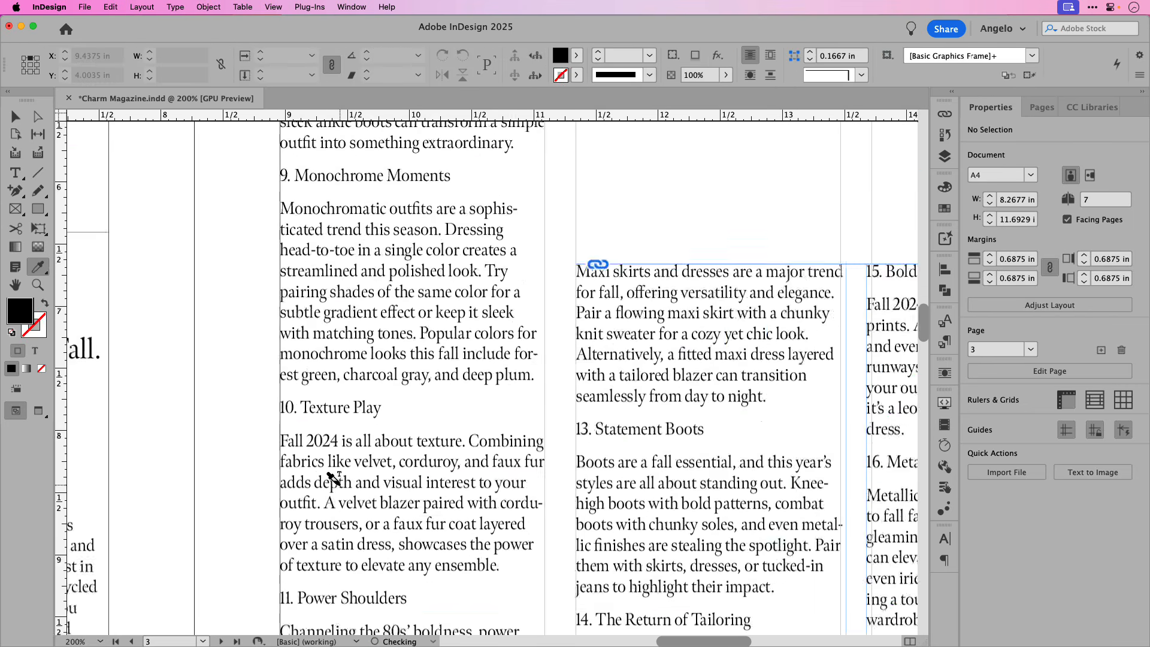
scroll(329, 473, up, 6)
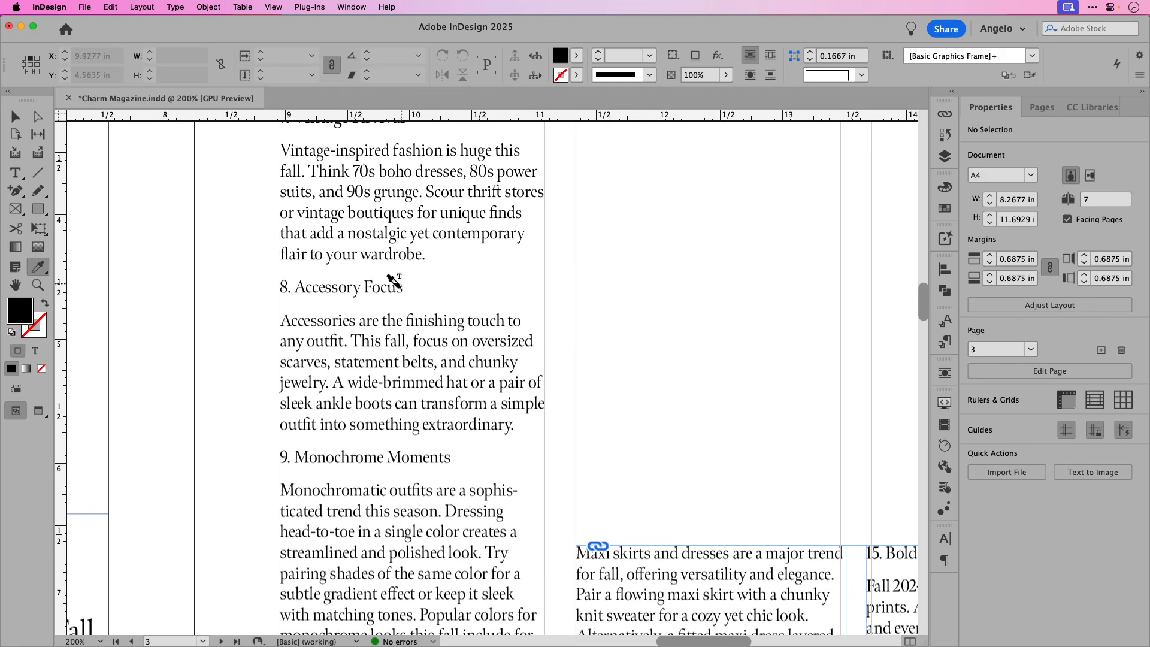
drag(404, 288, 276, 289)
drag(452, 458, 273, 450)
Apply the sampled heading formatting to headings 10 through 12, "Texture Play", "Power Shoulders" and "The Maxi Comeback".
scroll(273, 451, down, 8)
drag(387, 227, 275, 228)
drag(409, 417, 274, 418)
drag(435, 609, 276, 610)
Apply the sampled heading formatting to headings 13 through 16 in page 3's two-column frame, from "Statement Boots" to "Metallic Accents".
scroll(612, 457, up, 3)
drag(708, 375, 573, 375)
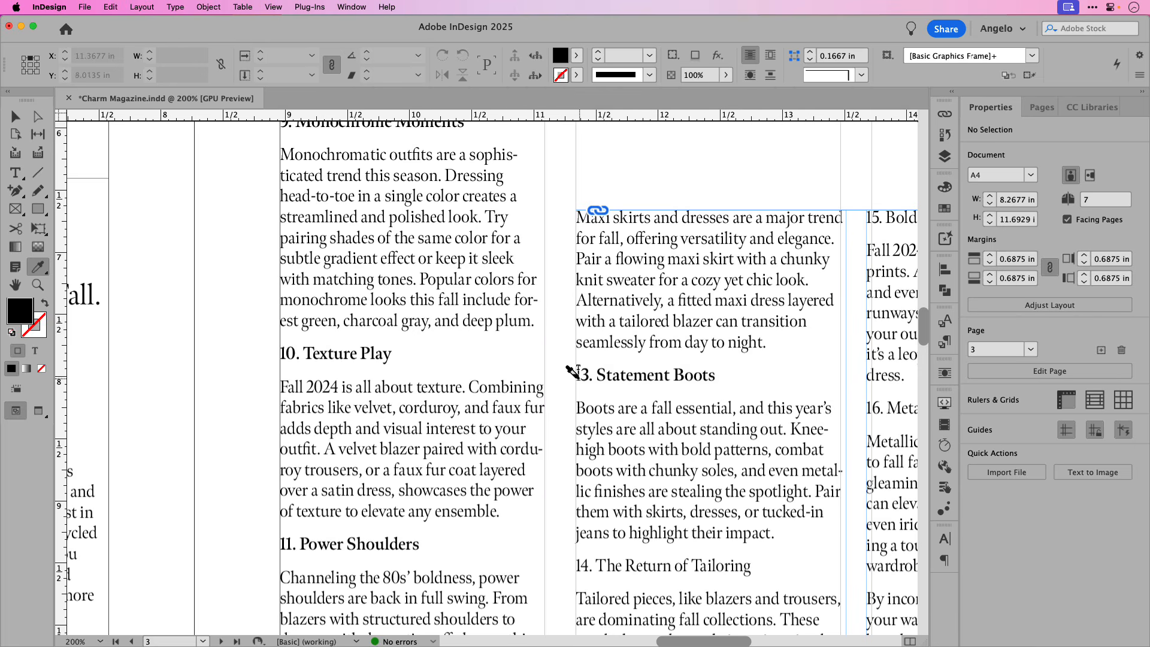
key(super+z)
drag(706, 375, 574, 375)
drag(753, 566, 573, 566)
scroll(737, 428, right, 6)
scroll(737, 429, up, 5)
drag(584, 367, 478, 367)
drag(613, 558, 472, 552)
Set the column gutter of page 3's two-column text frame to 0.25 in and deselect the frame.
click(22, 116)
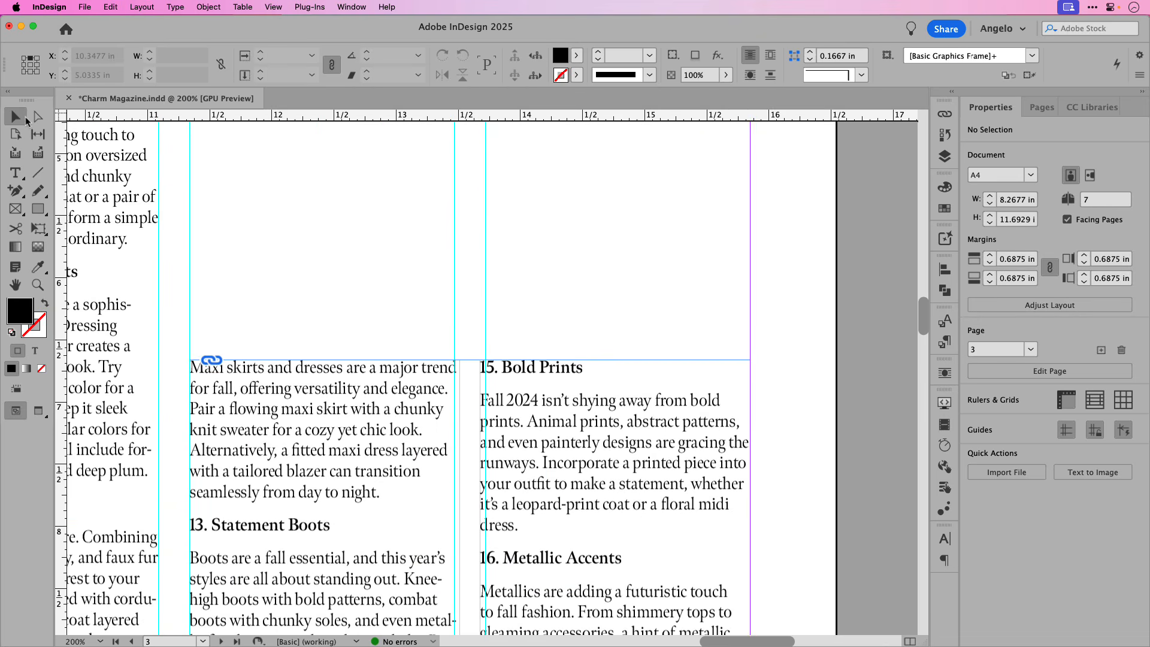
drag(321, 337, 319, 198)
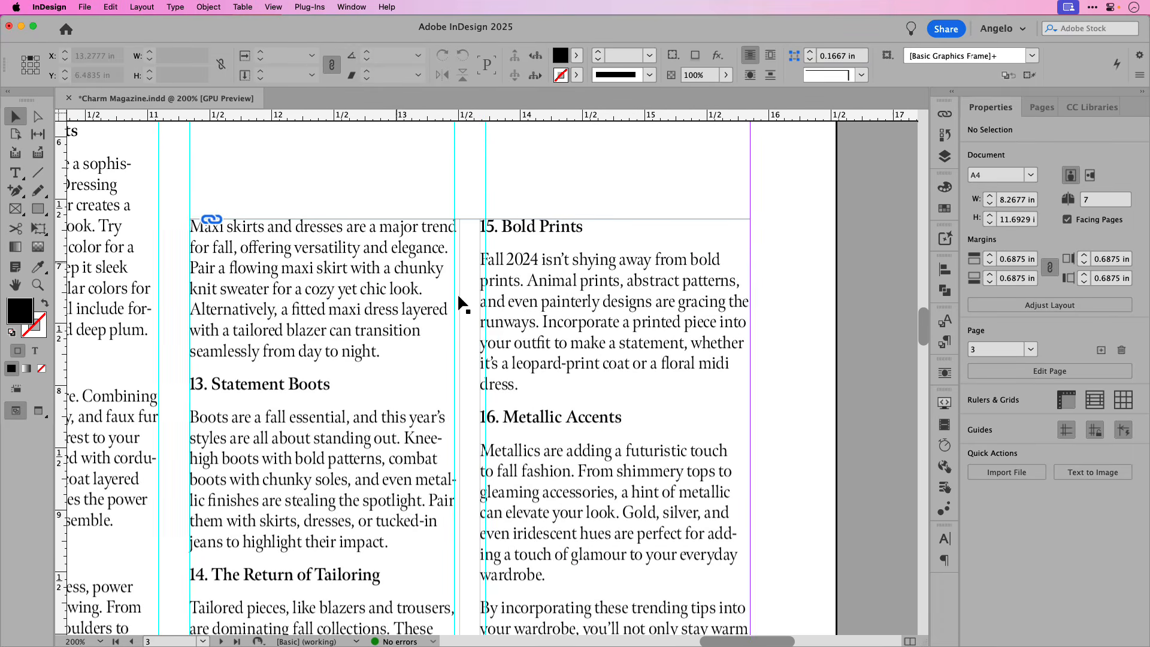
click(495, 329)
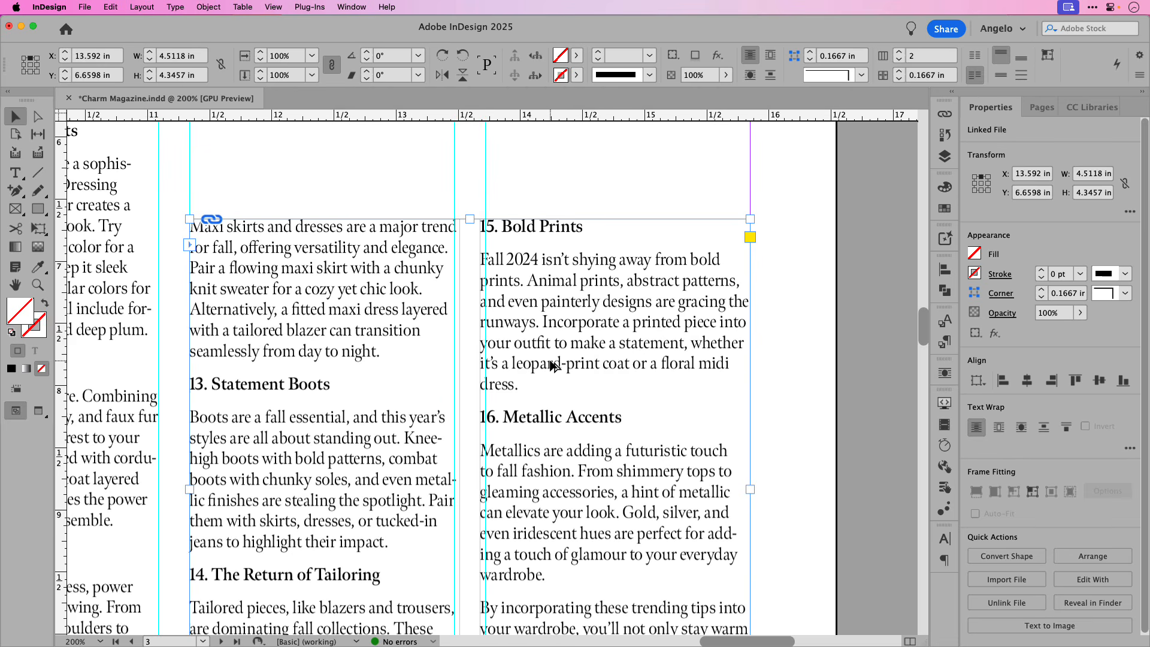
key(super+b)
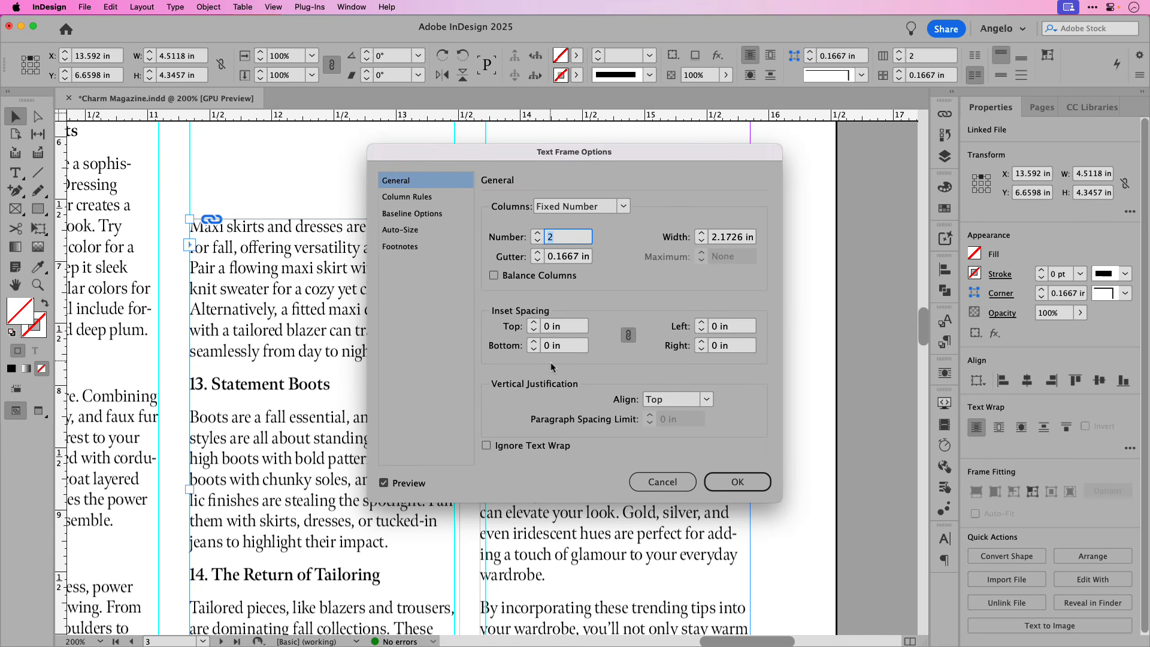
click(538, 253)
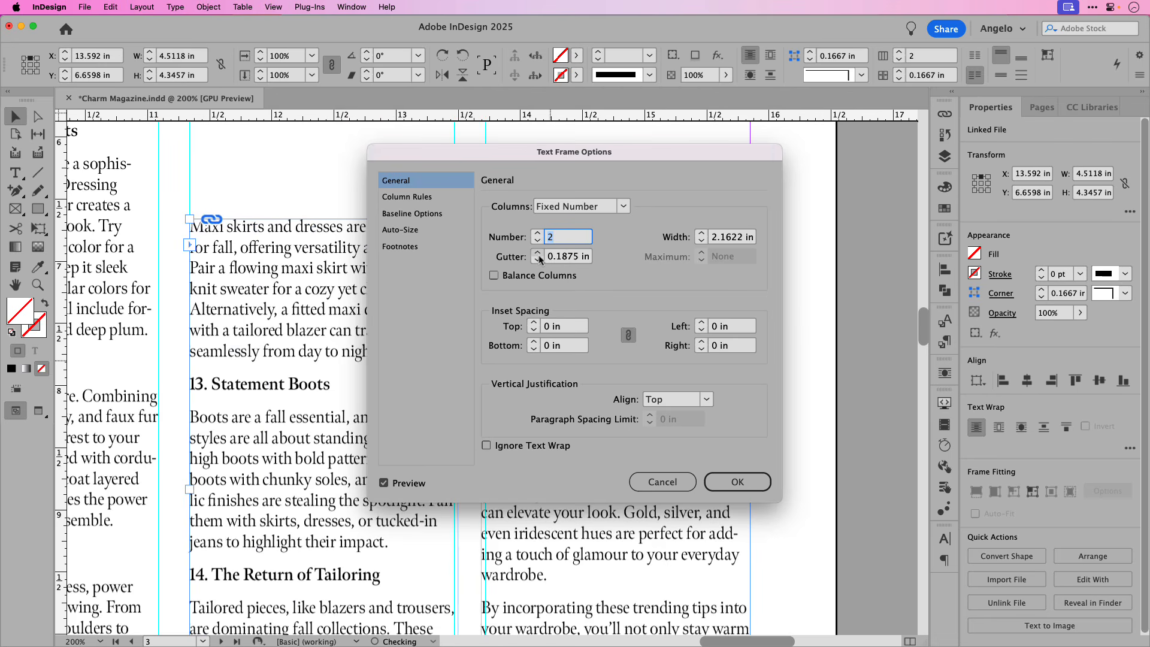
click(538, 254)
drag(514, 156, 730, 173)
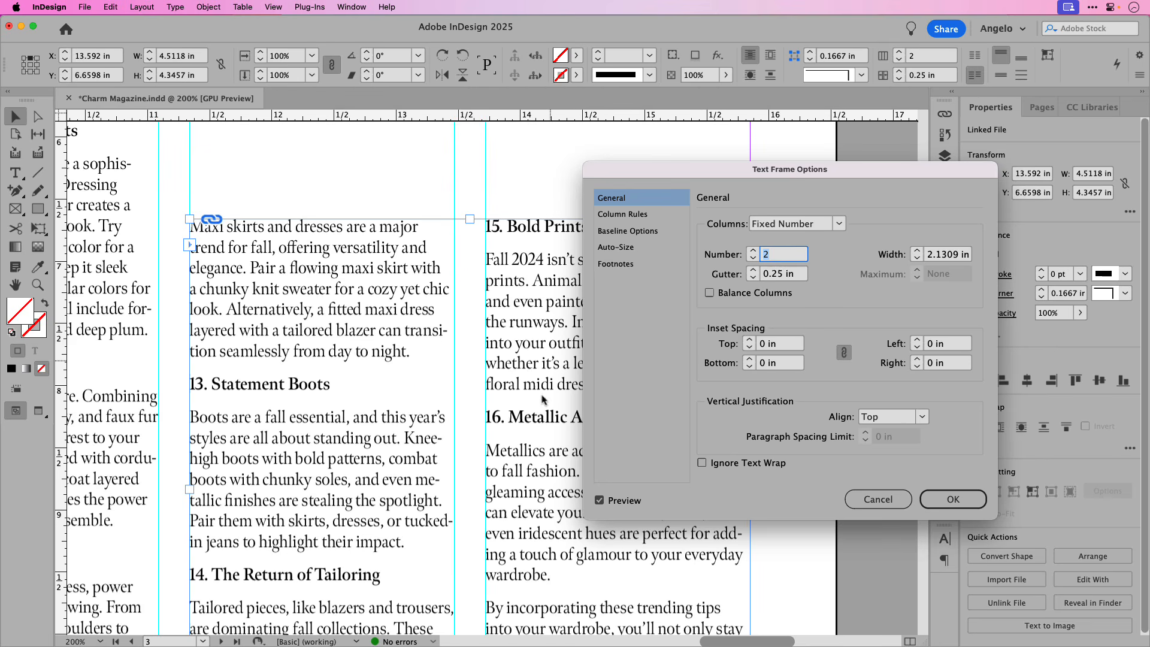
click(951, 502)
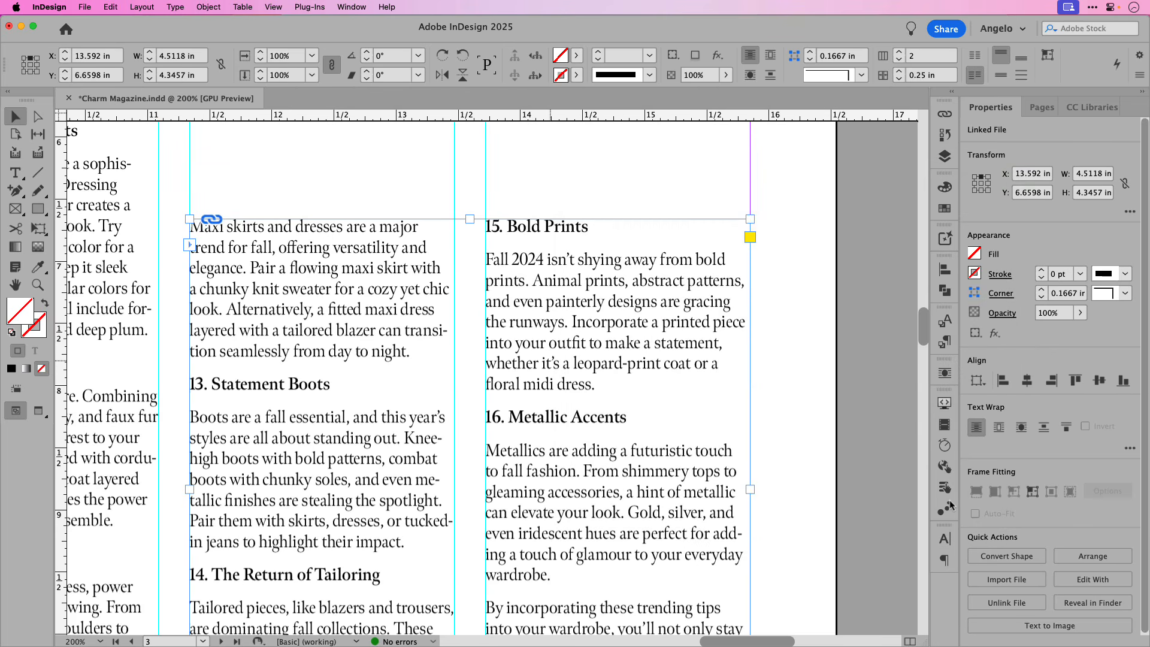
key(super+0)
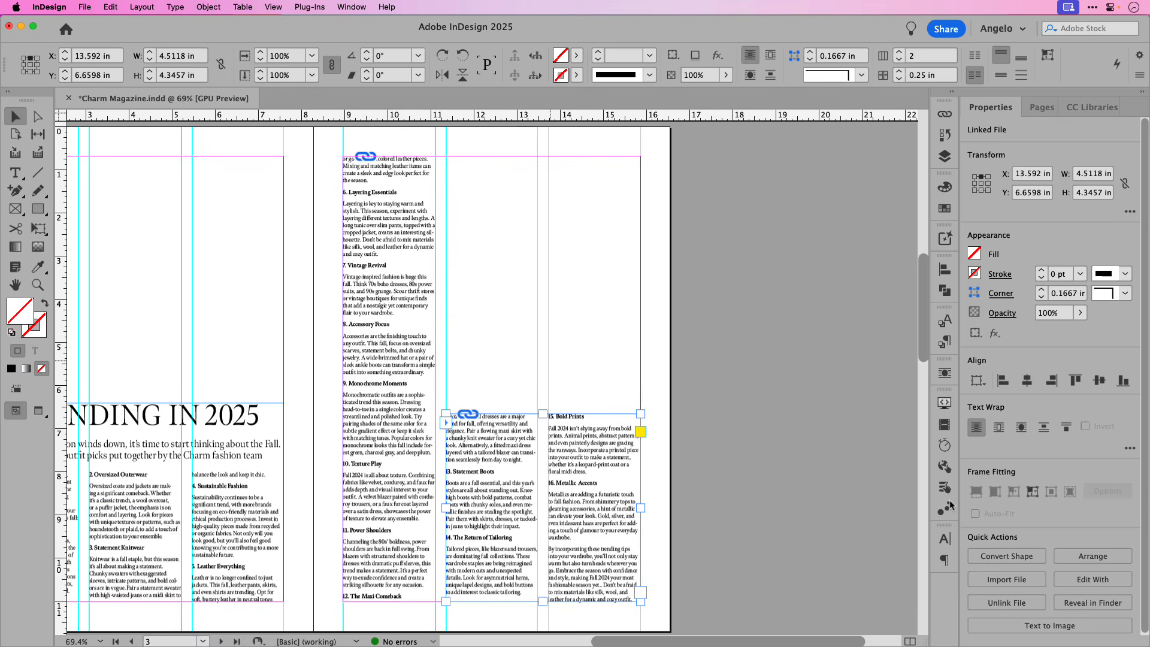
drag(452, 484, 602, 487)
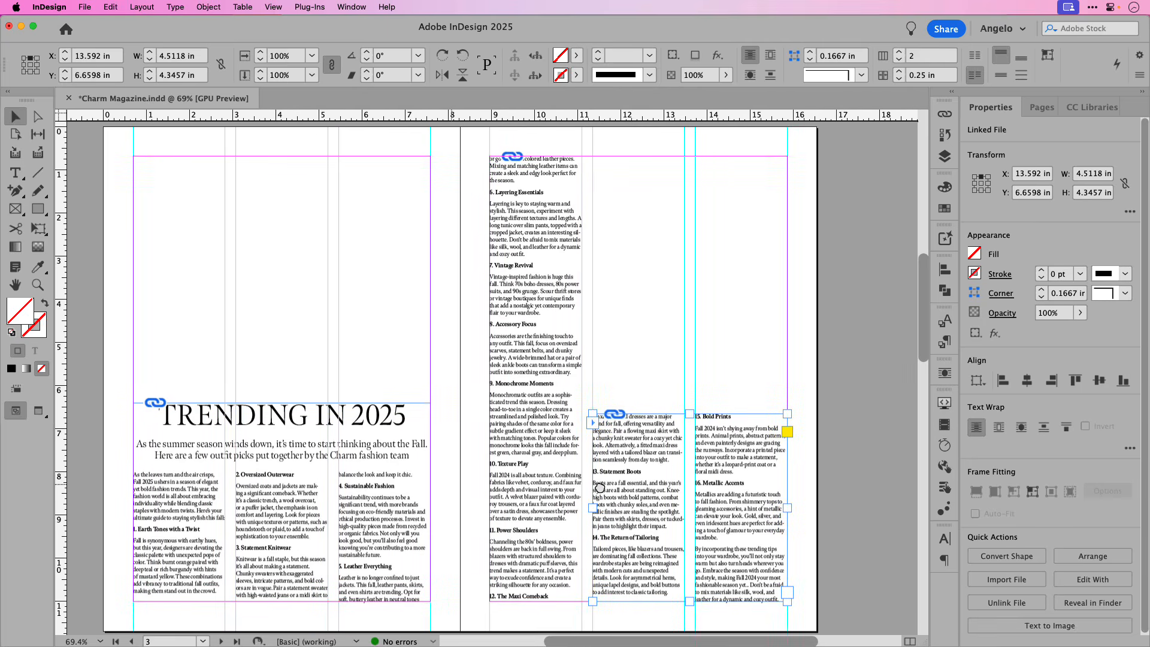
click(650, 373)
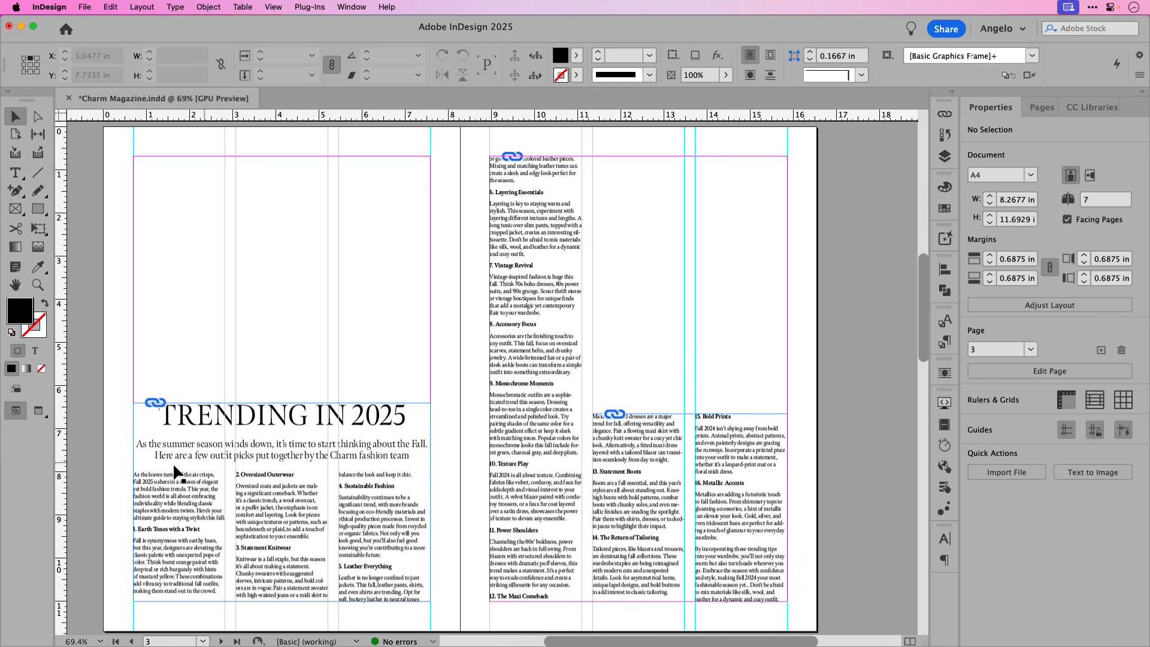
Give the article's opening paragraph, "As the leaves turn", a drop cap spanning 3 lines on page 2.
scroll(131, 485, up, 5)
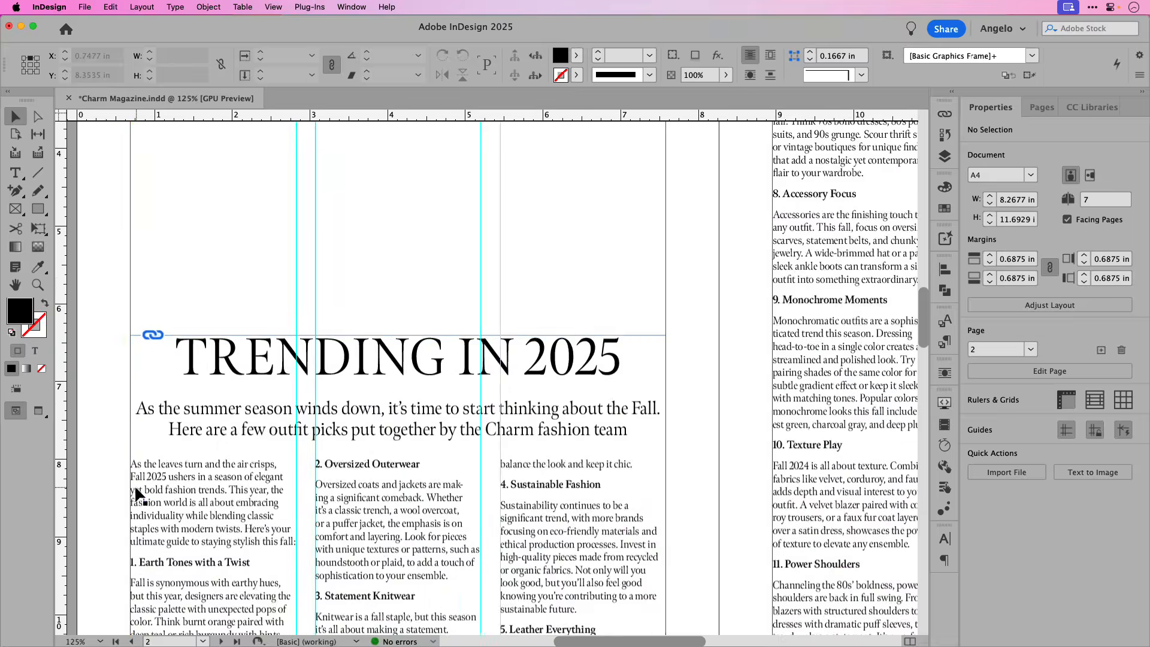
drag(235, 492, 299, 420)
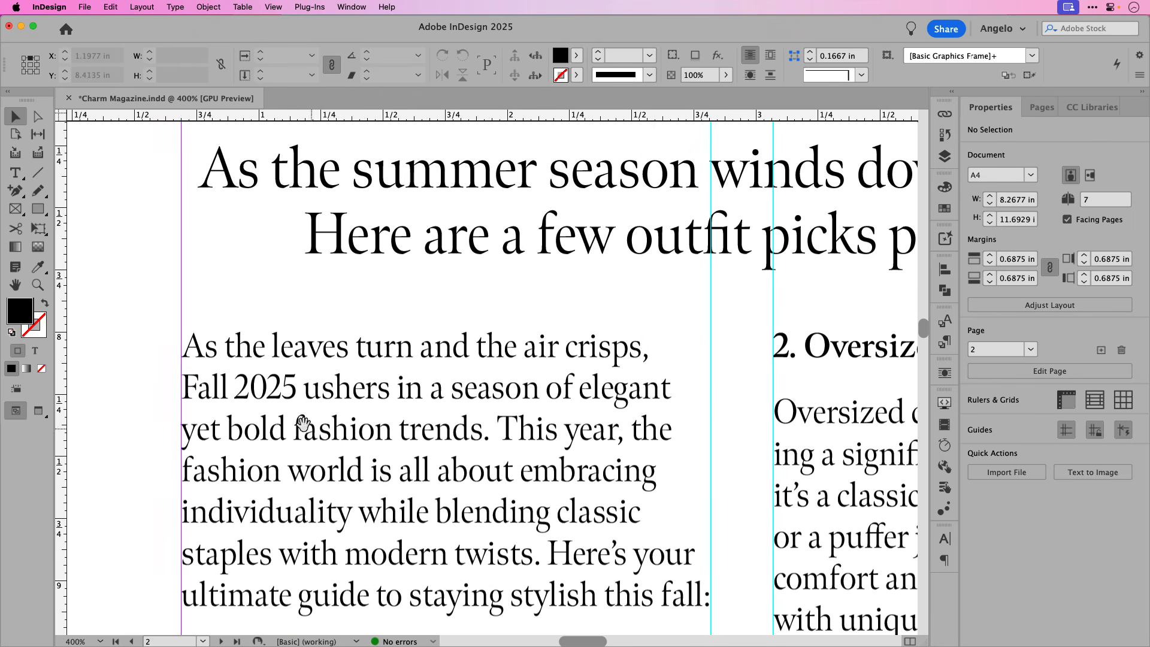
click(188, 358)
double_click(188, 356)
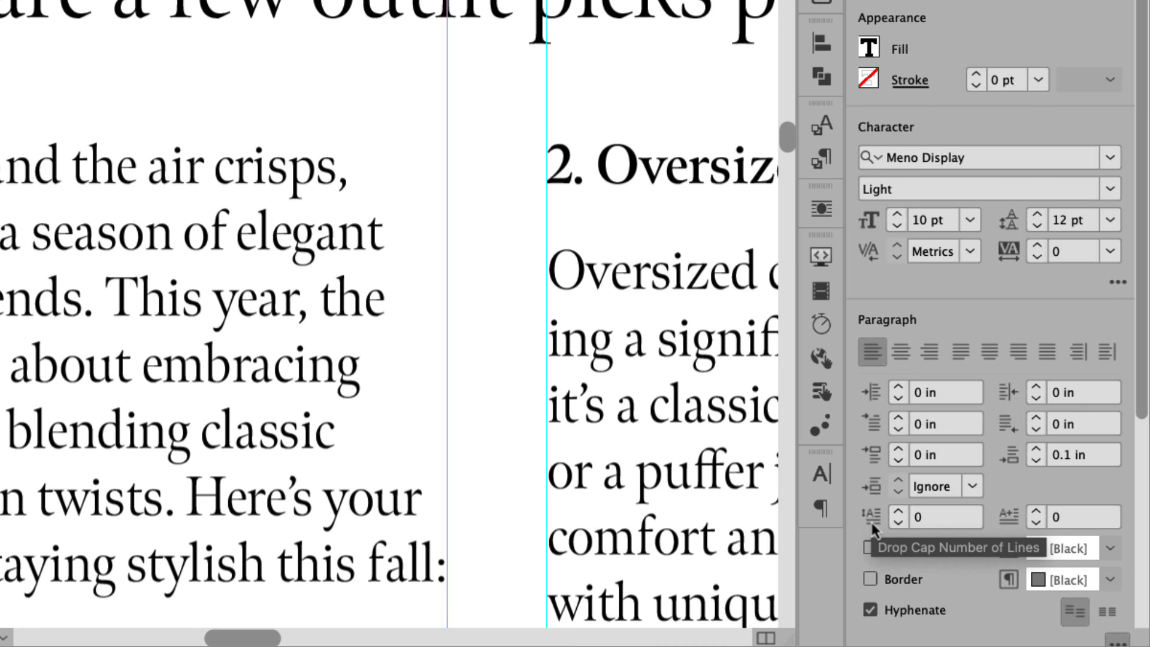
click(897, 512)
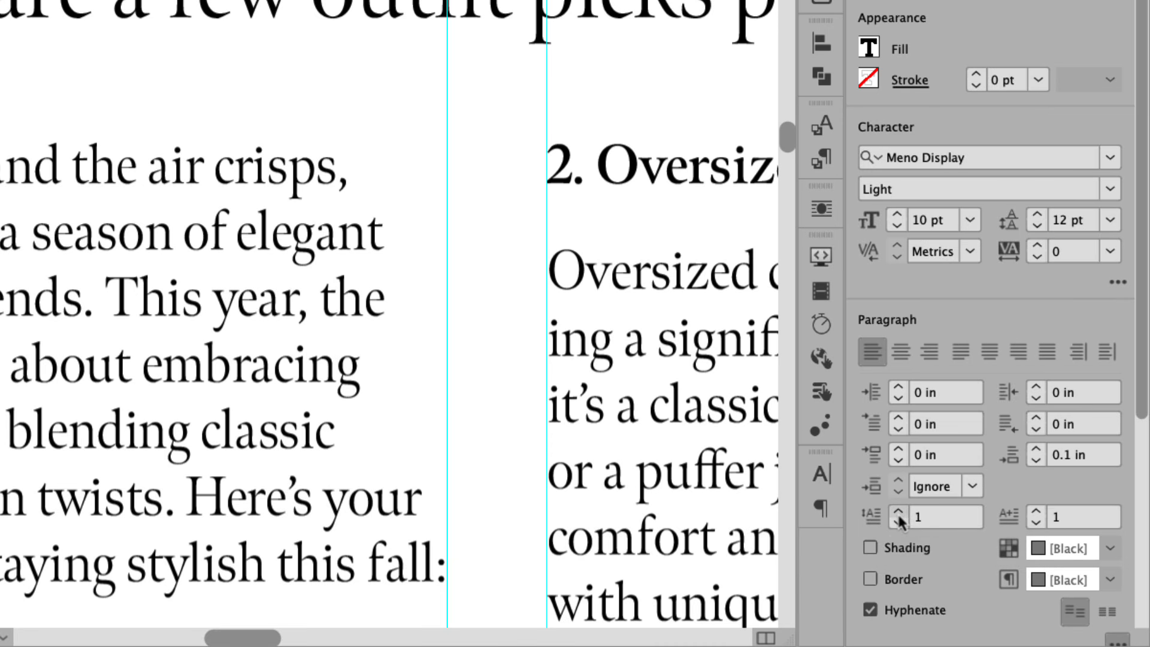
click(898, 512)
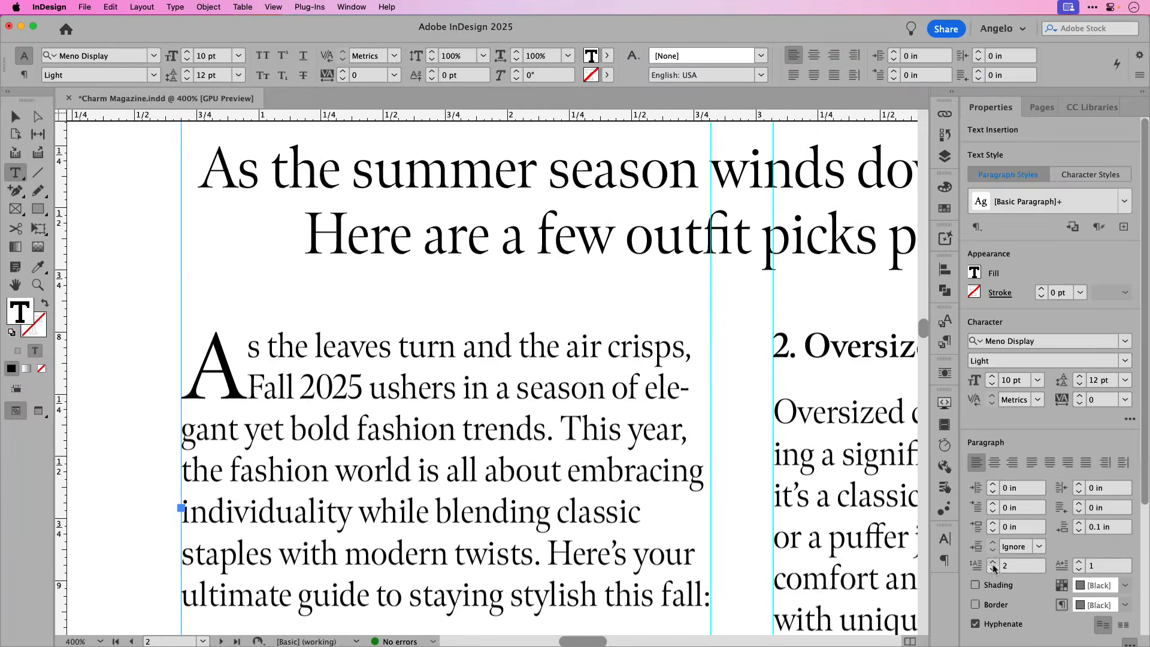
click(993, 563)
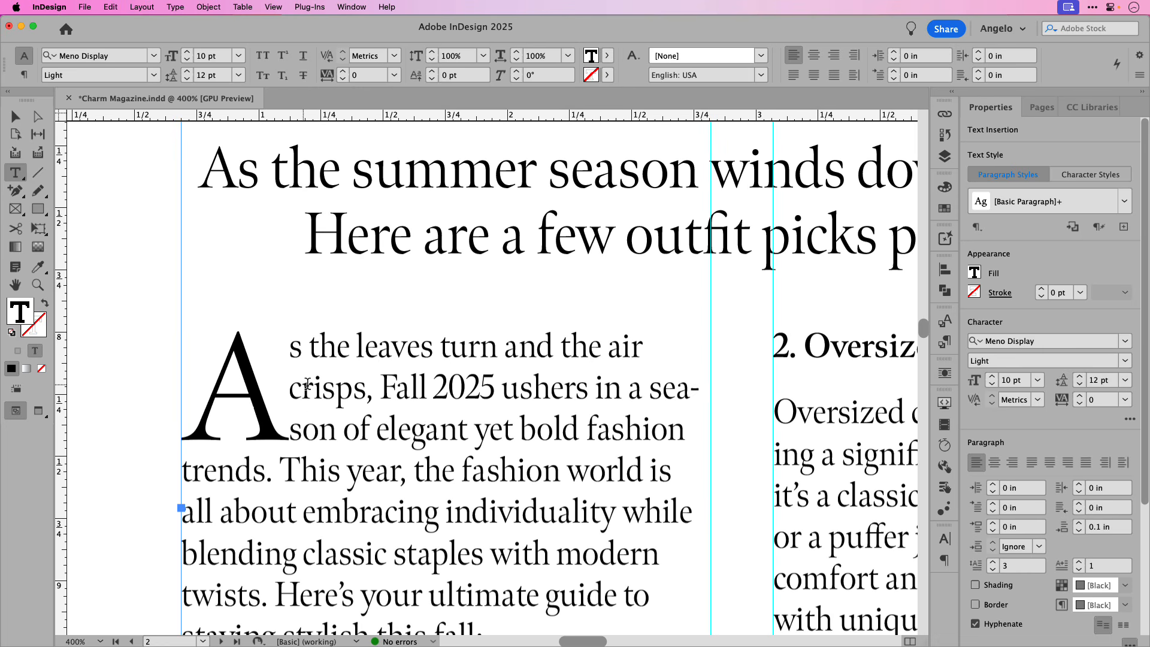
Try a 4-line drop cap on the opening paragraph and return it to 3 lines.
drag(313, 388, 449, 389)
drag(315, 432, 488, 431)
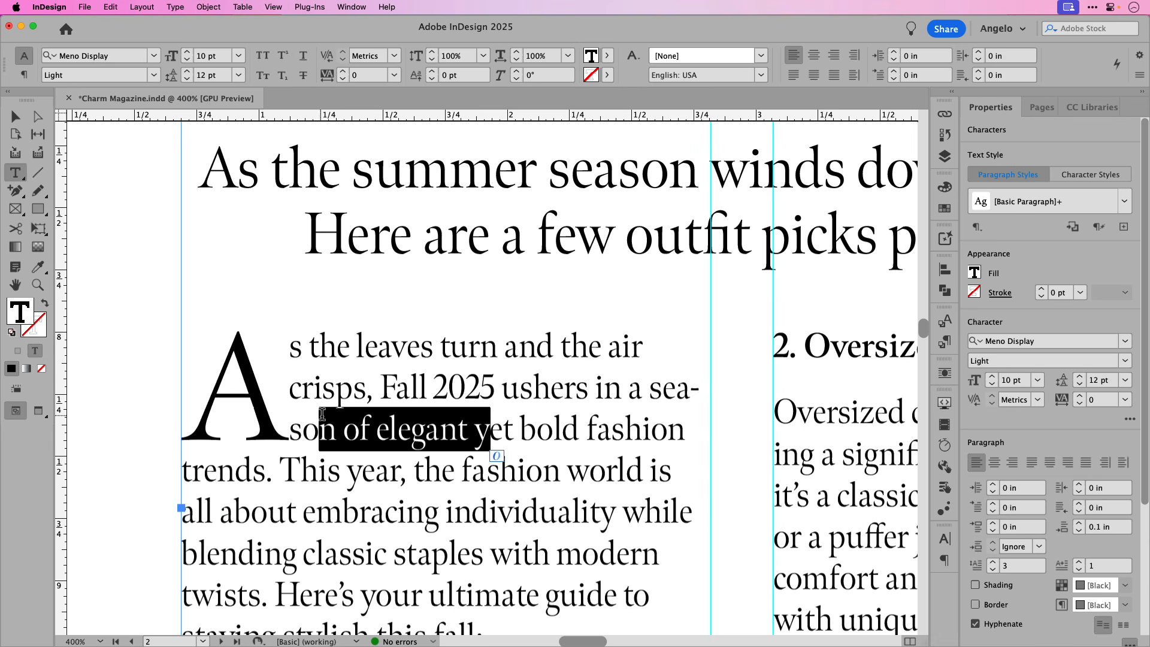
click(337, 428)
click(992, 562)
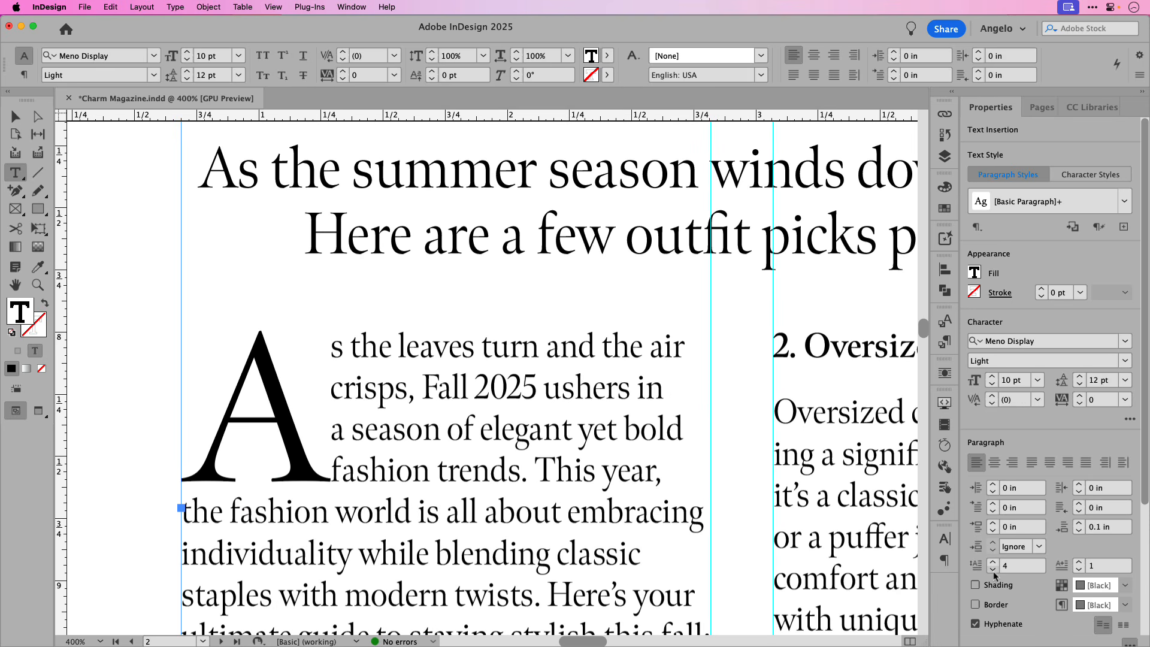
click(994, 571)
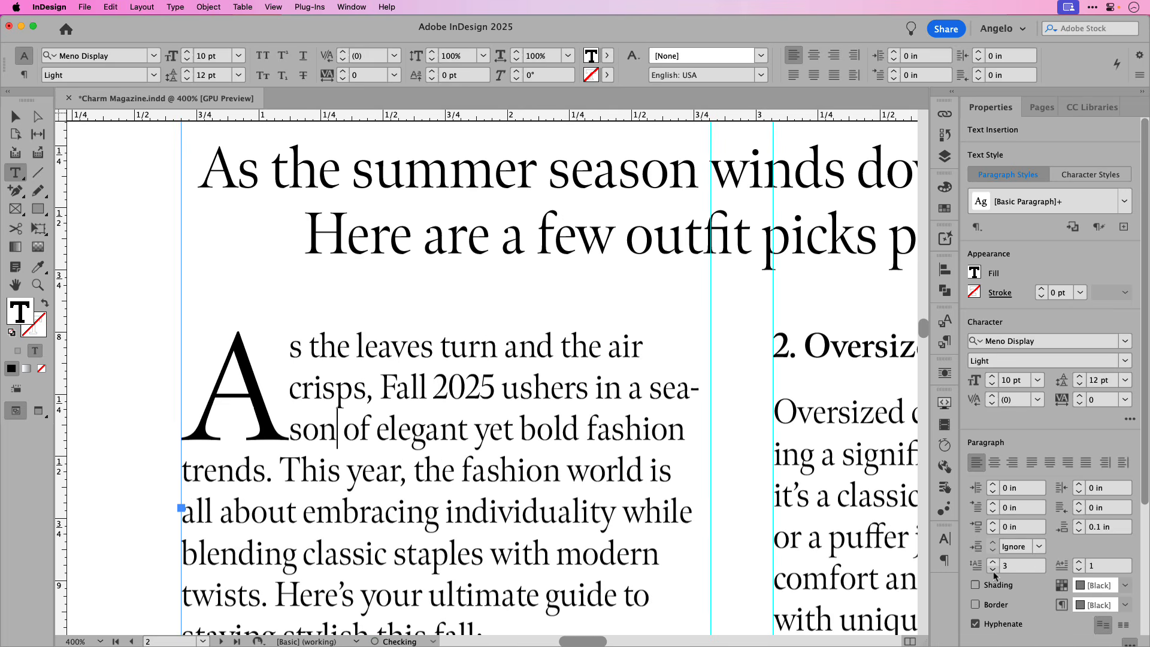
Deselect the article's text frame and fit the spread of pages 2 and 3 in view.
click(16, 120)
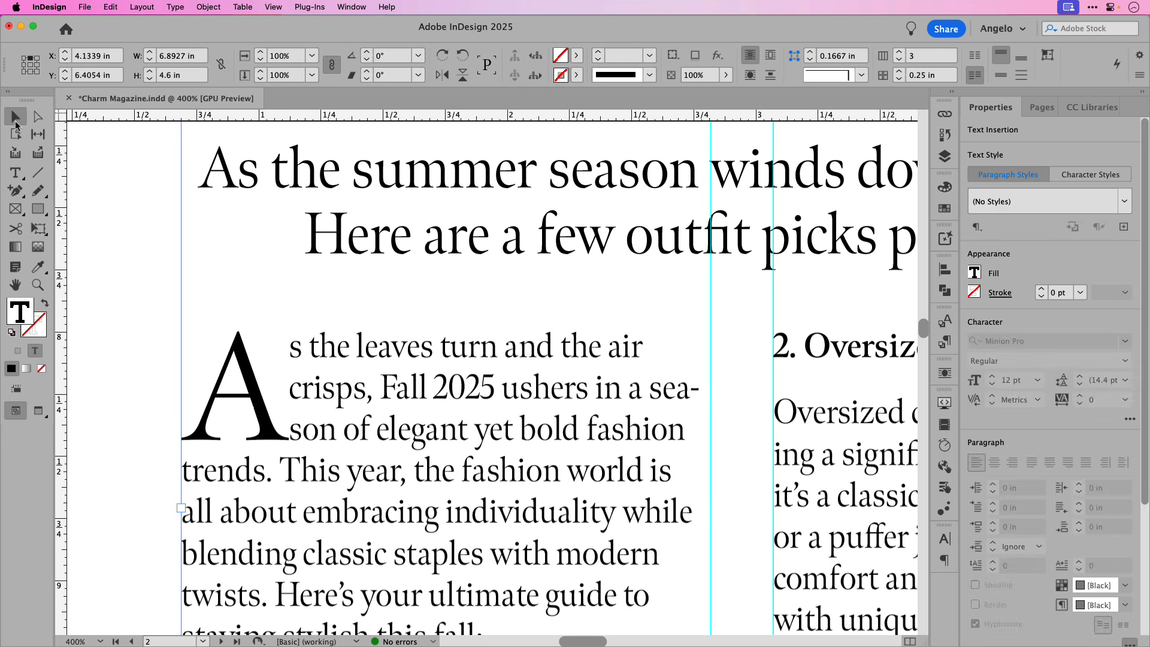
click(114, 201)
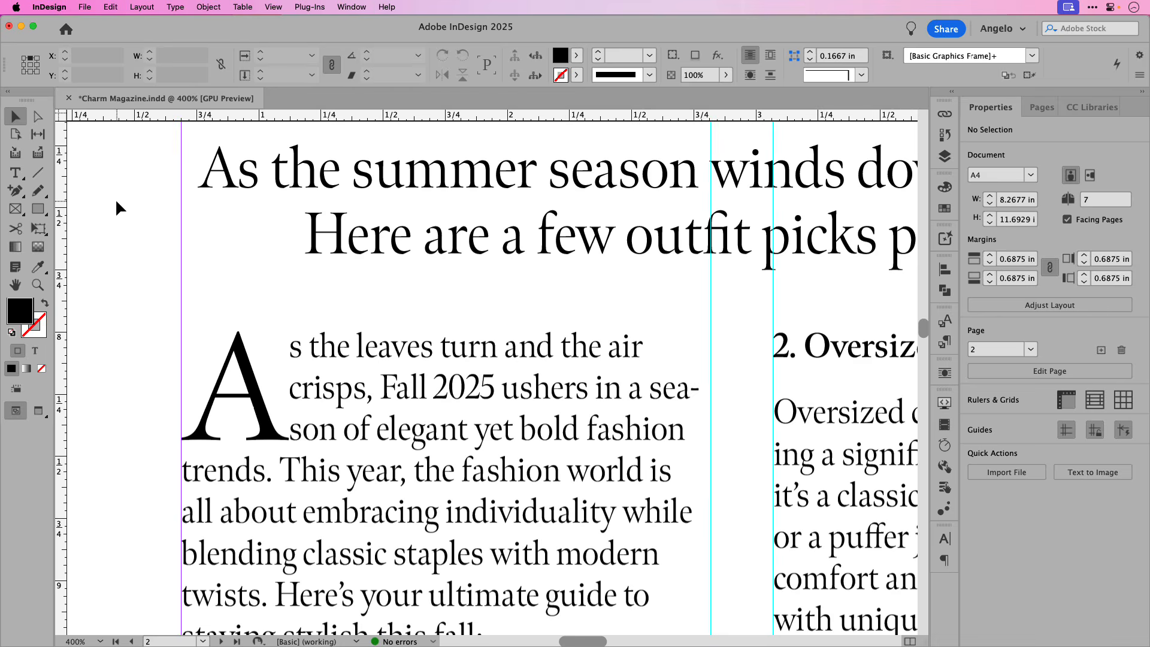
key(super+alt+0)
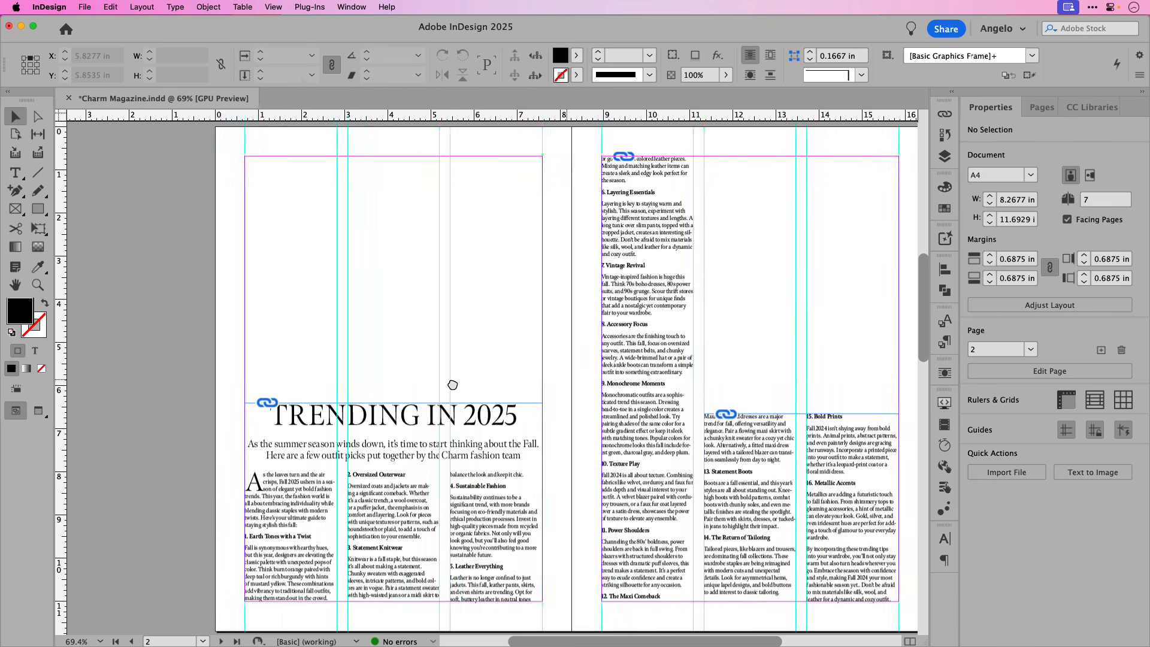
drag(453, 385, 410, 383)
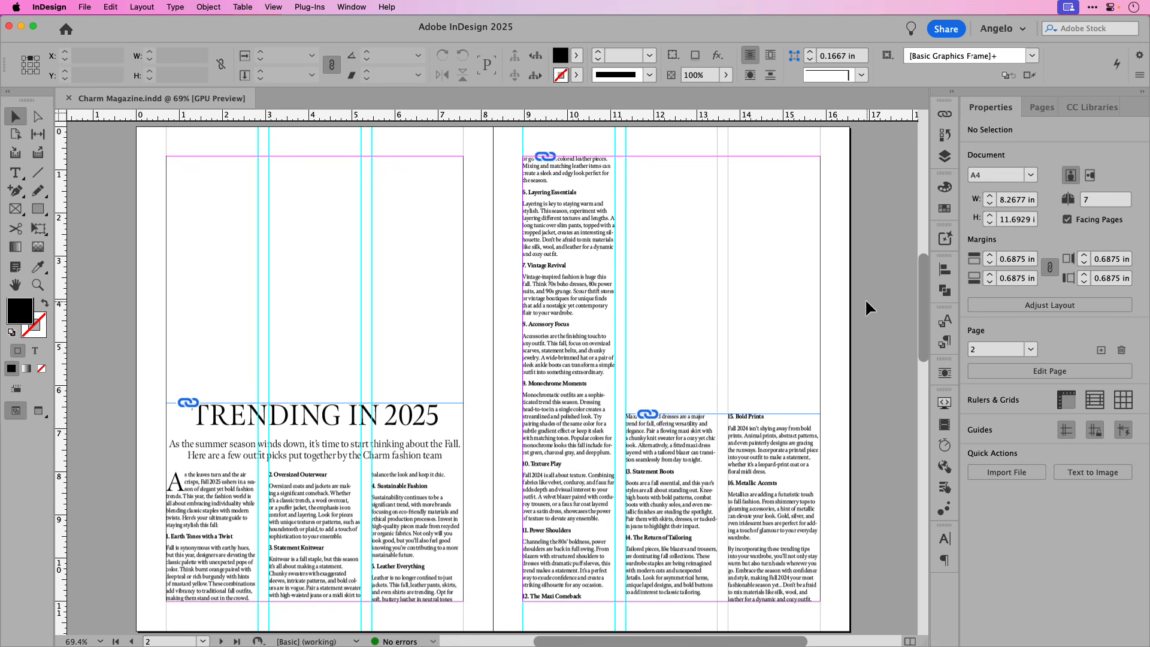
Look through the document's existing paragraph styles and character styles.
click(353, 7)
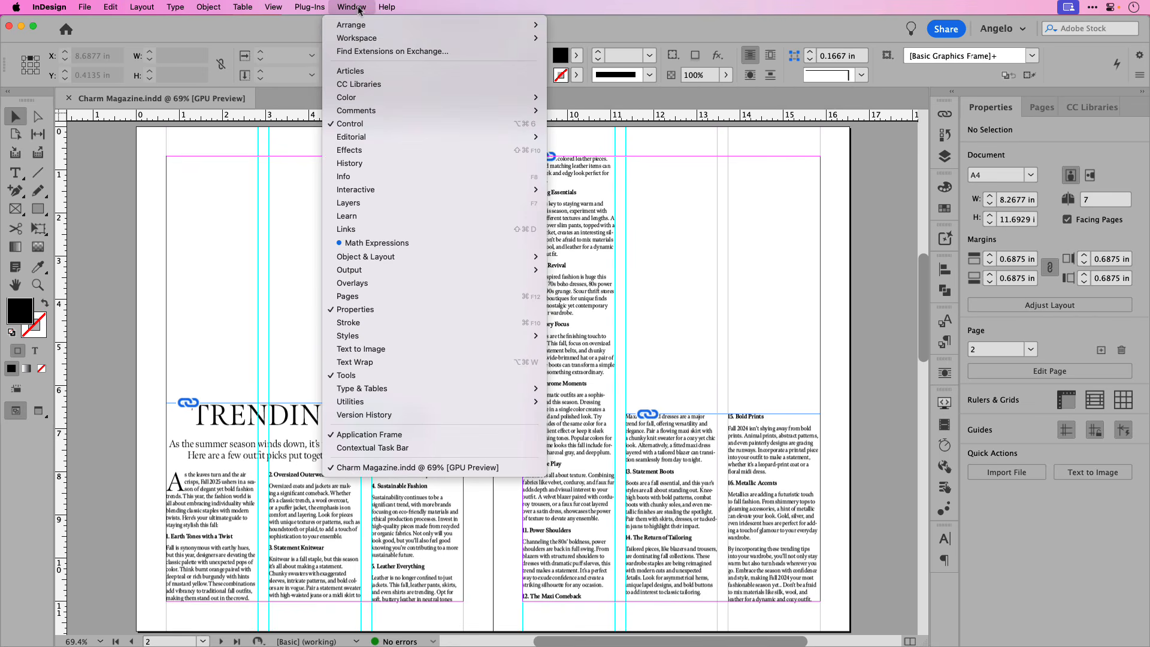
mouse_move(437, 340)
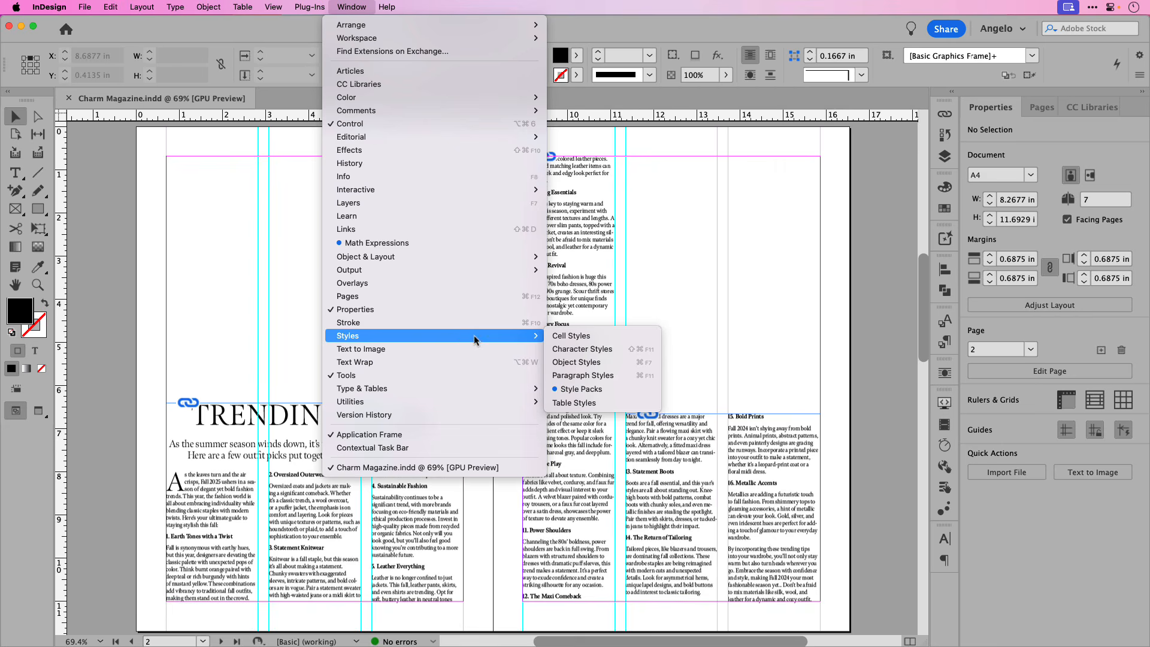
click(620, 373)
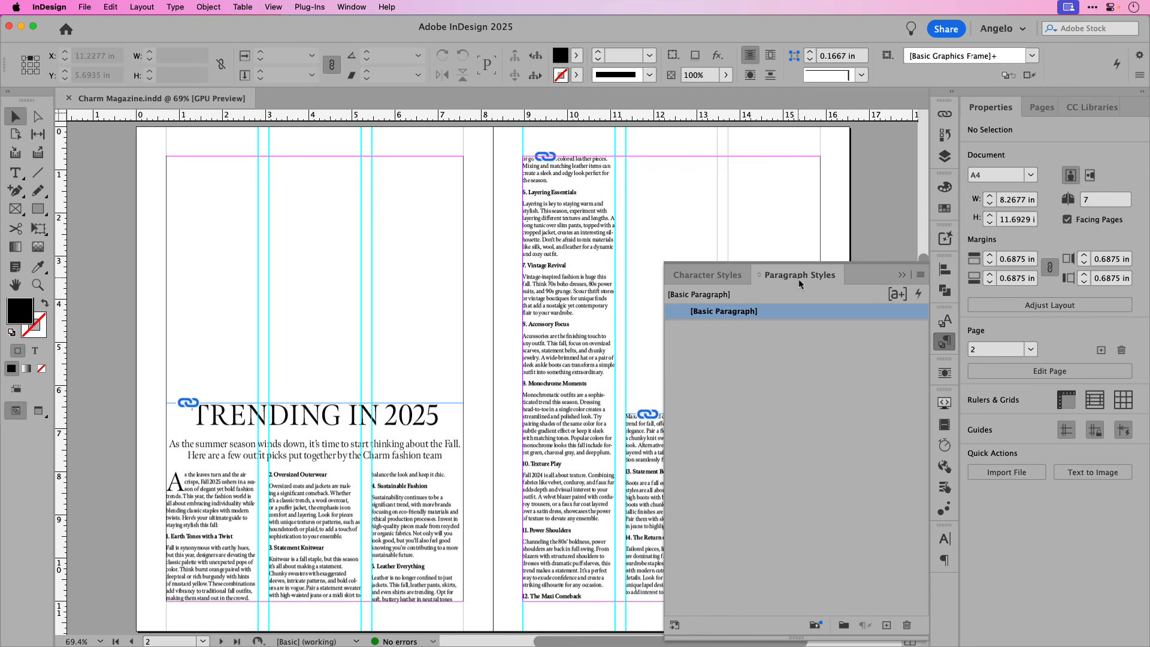
click(728, 278)
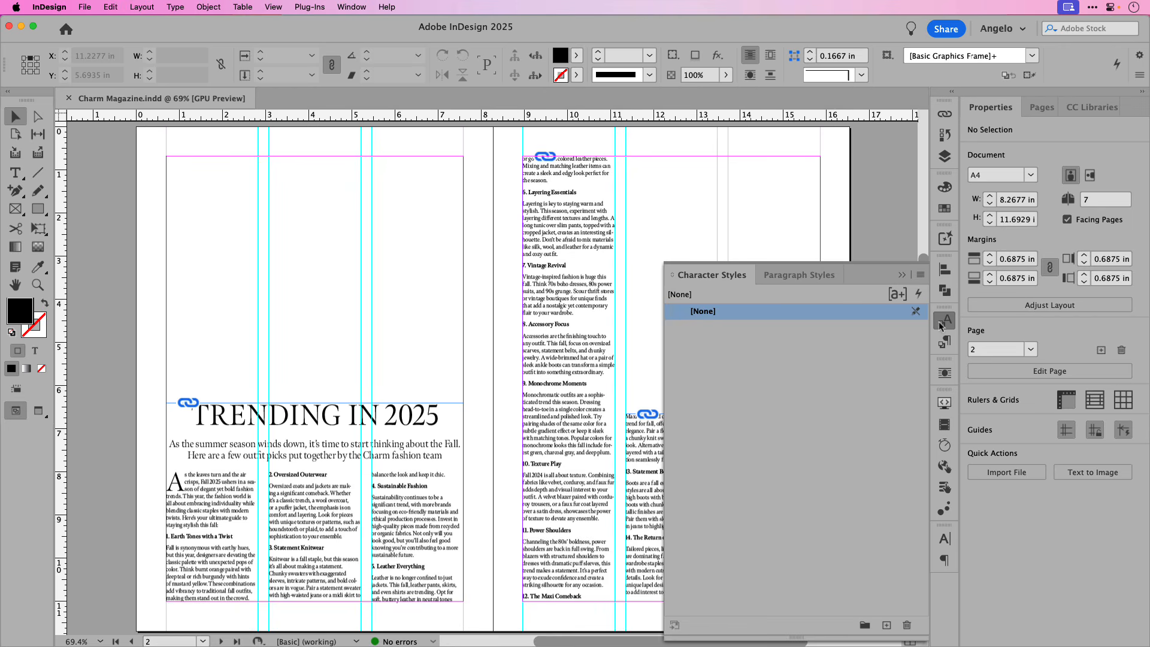
click(902, 275)
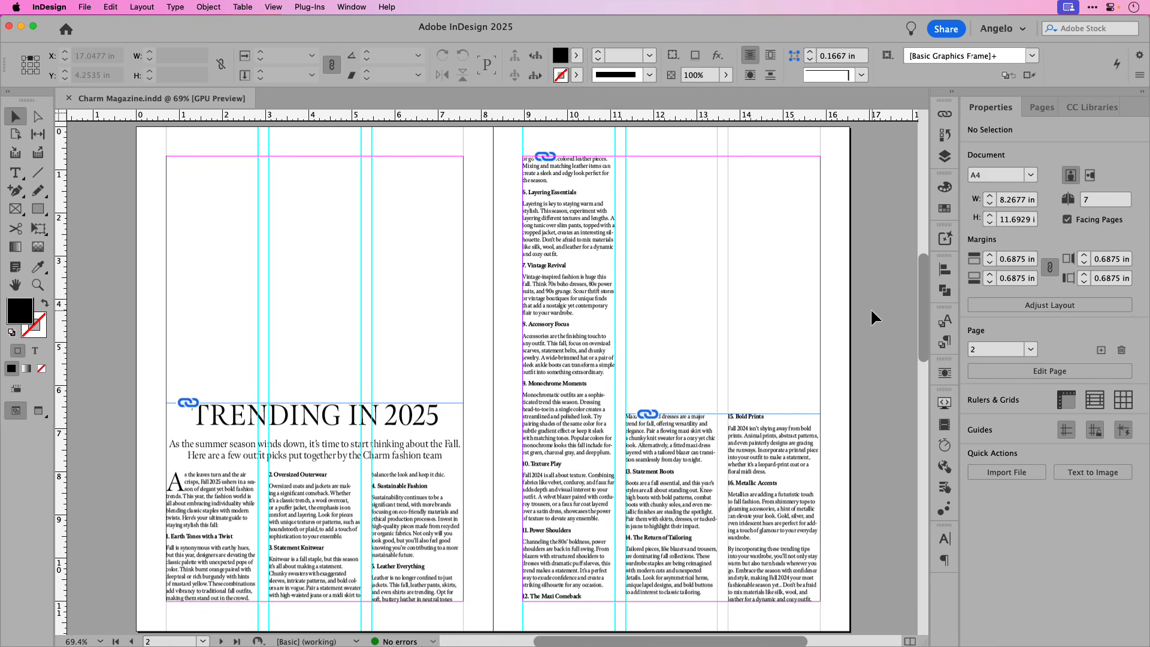
Start text editing in page 2's "TRENDING IN 2025" frame.
double_click(438, 419)
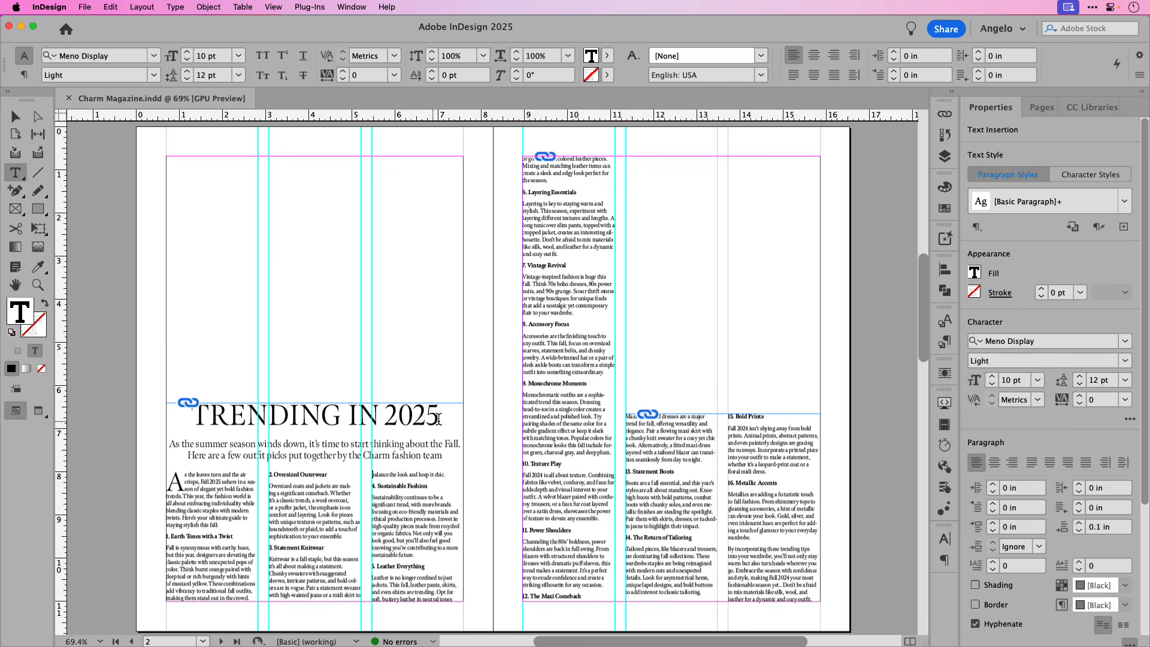
Create a paragraph style from the "TRENDING IN 2025" title and name it "Main Title – Meno Display 48 pt".
drag(439, 419, 196, 418)
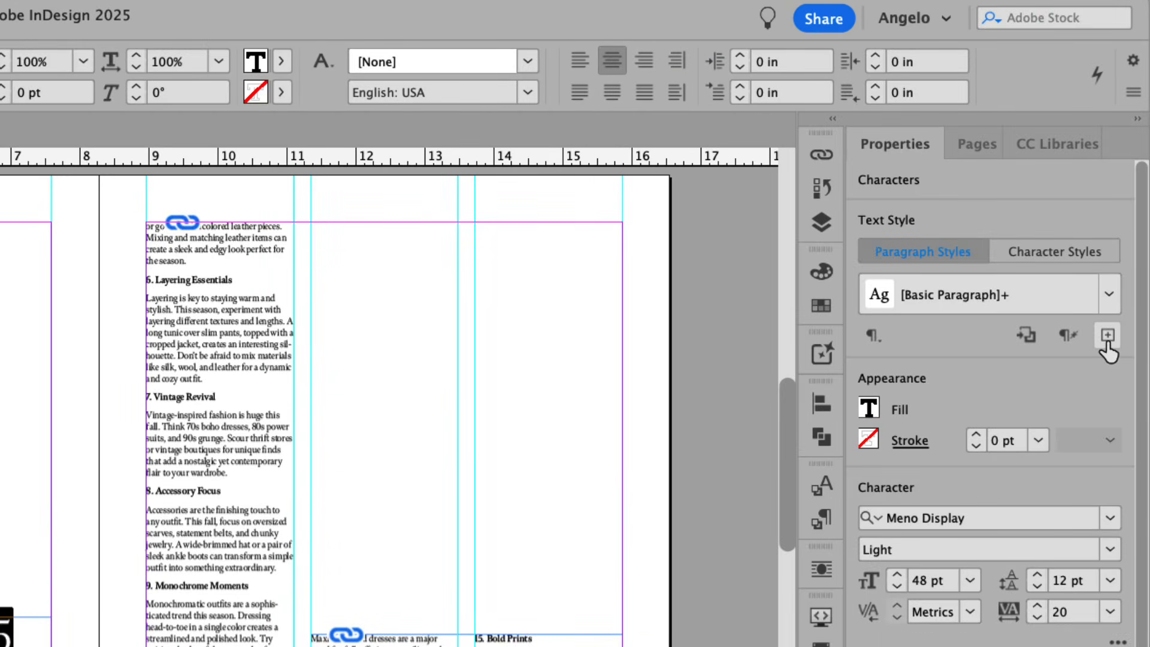
click(1107, 343)
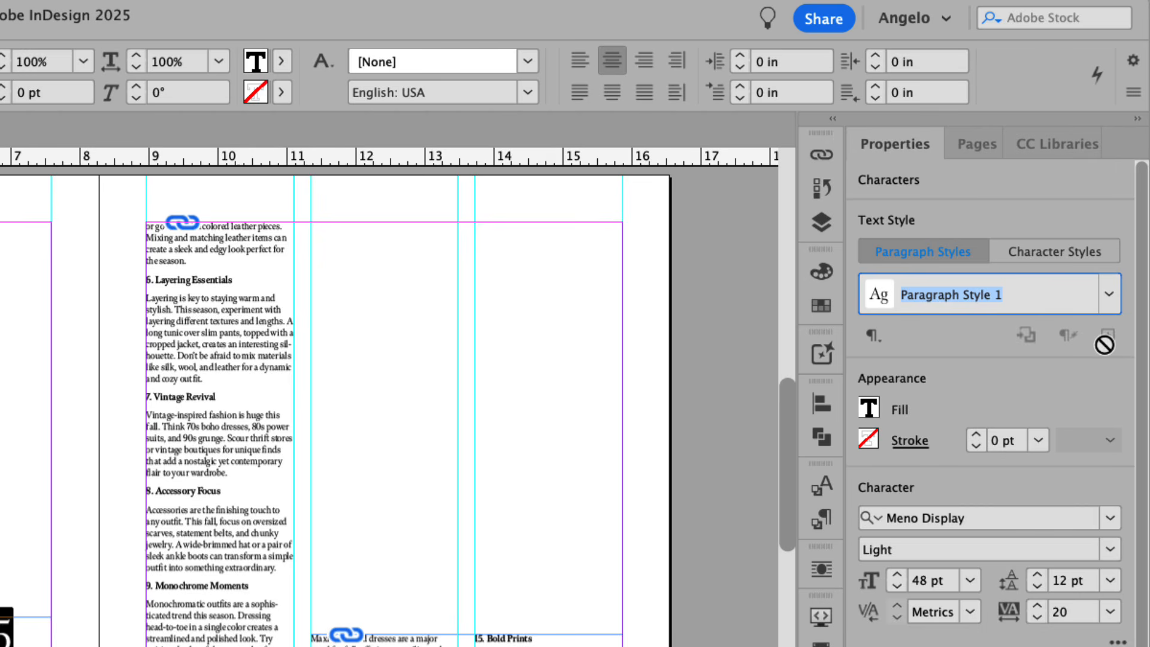
text(Main Ti)
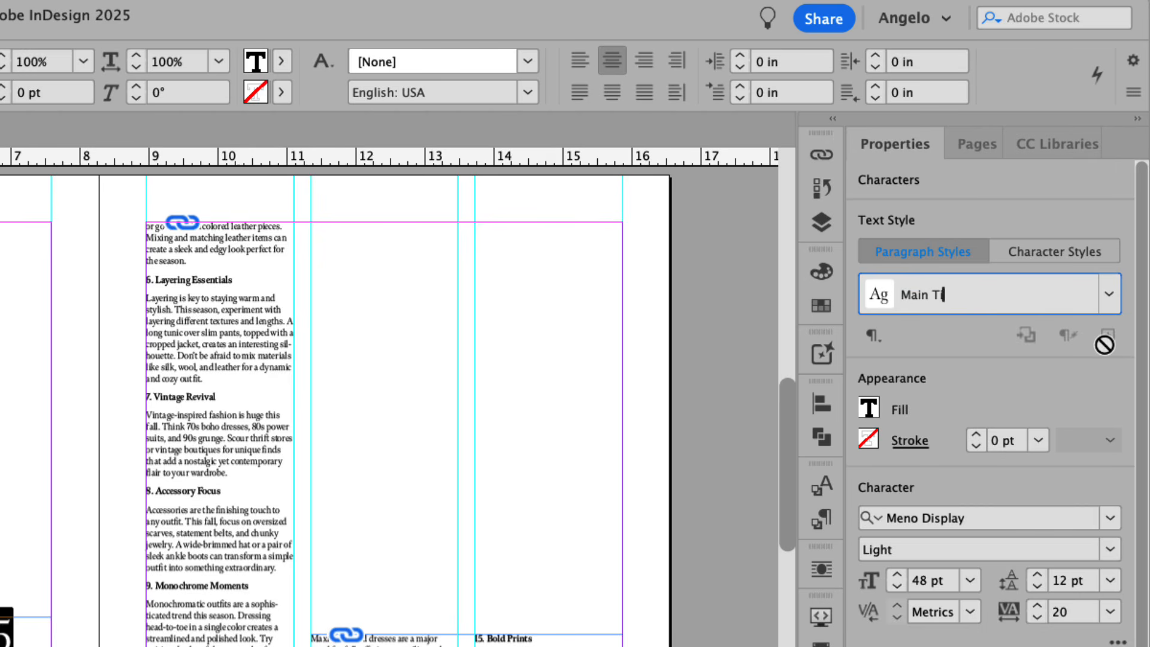
text(tle - Meno Display )
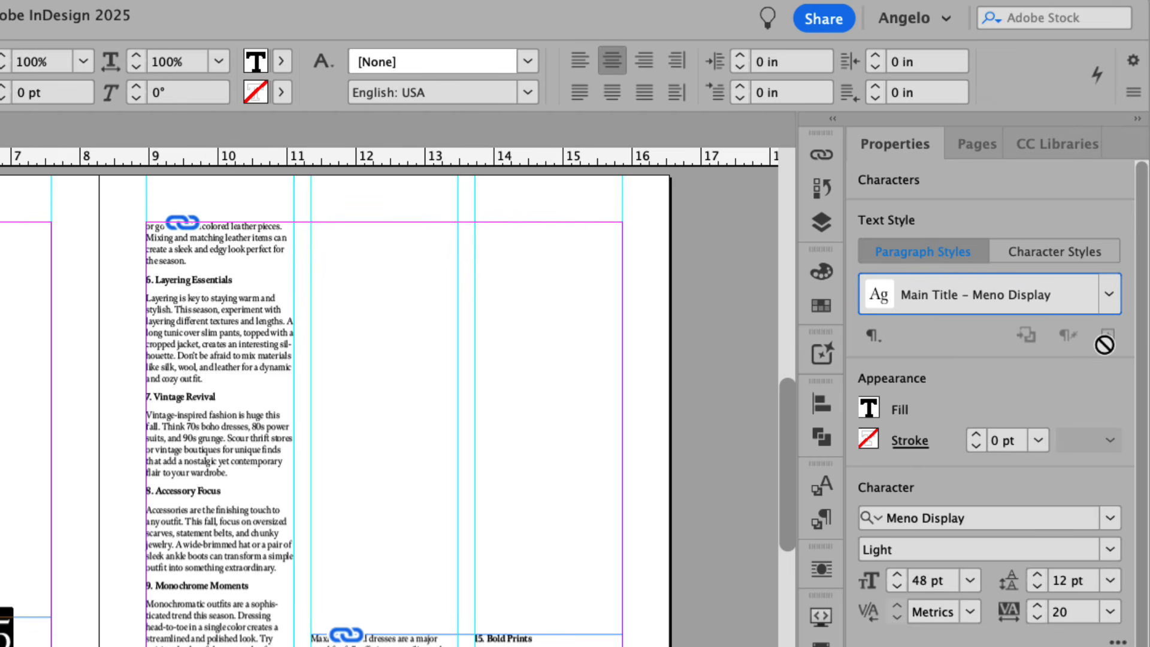
text(48 pt)
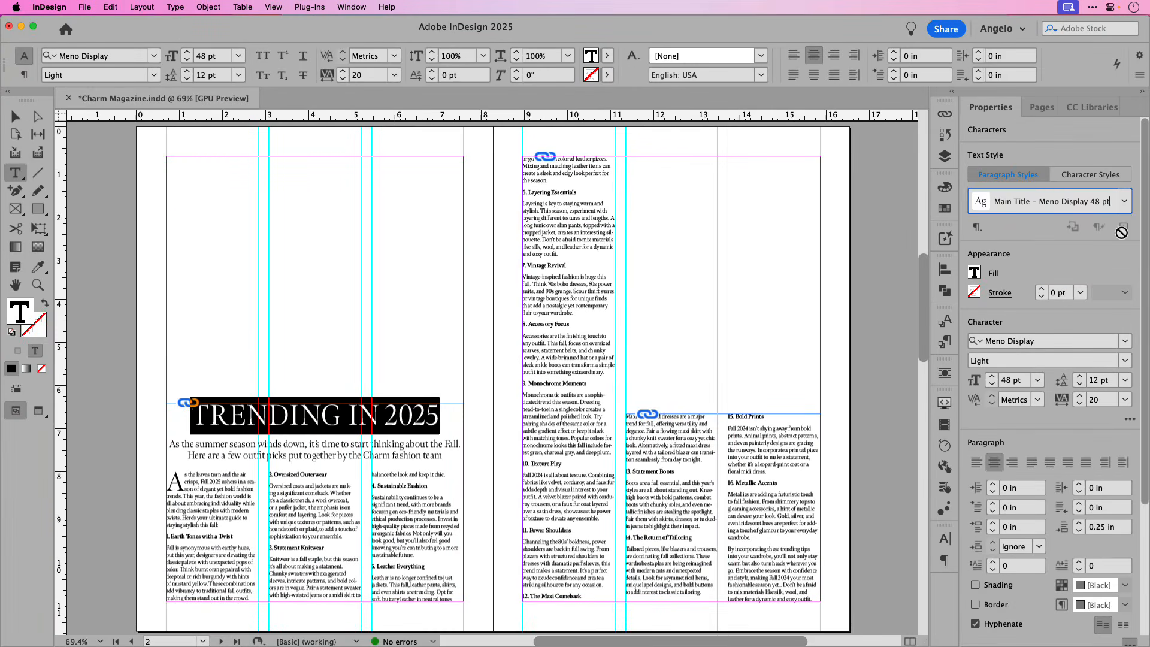
key(Return)
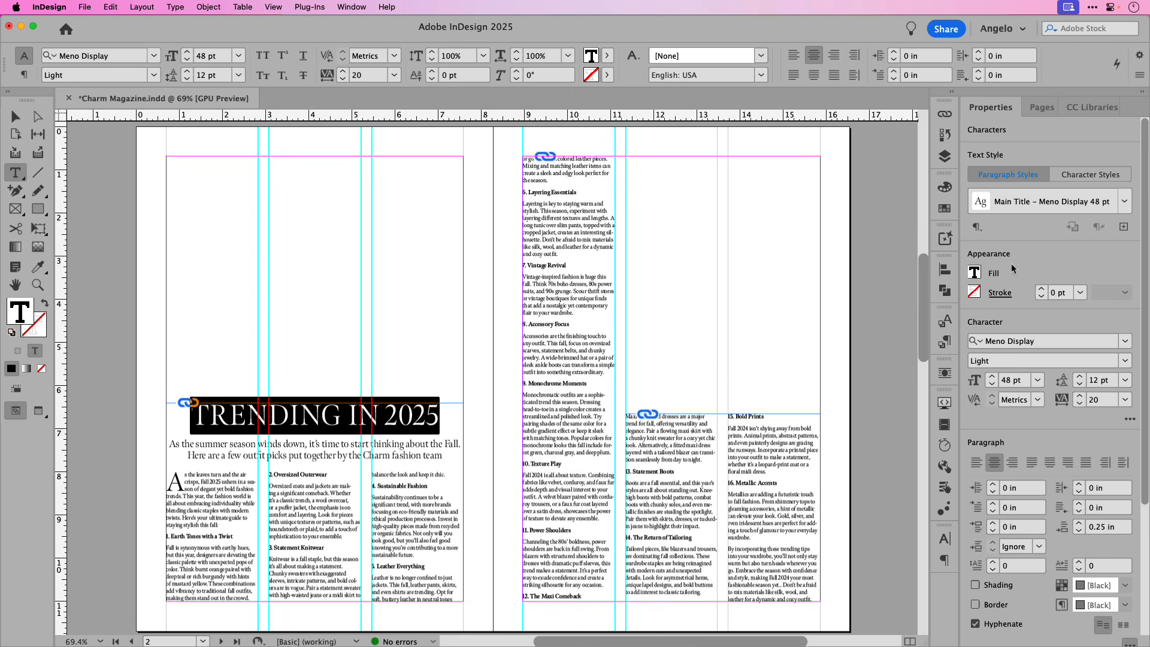
Create a paragraph style named "Sub-header – Meno Display 17 pt" from the two-line introduction beneath the title.
drag(444, 456, 170, 443)
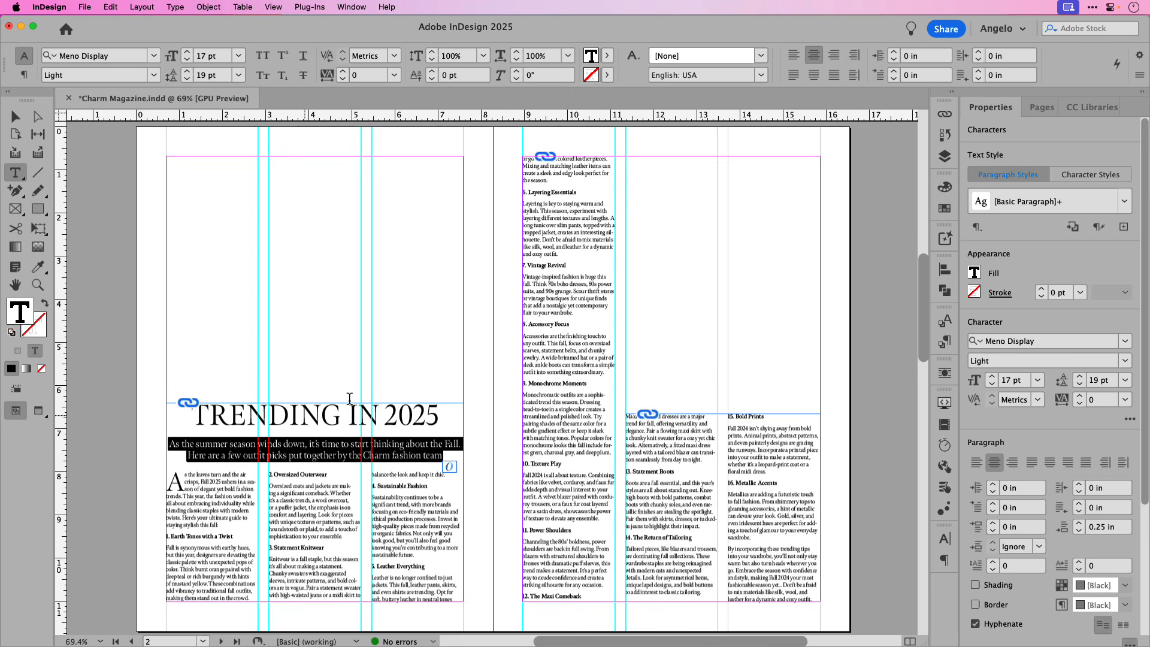
click(1123, 228)
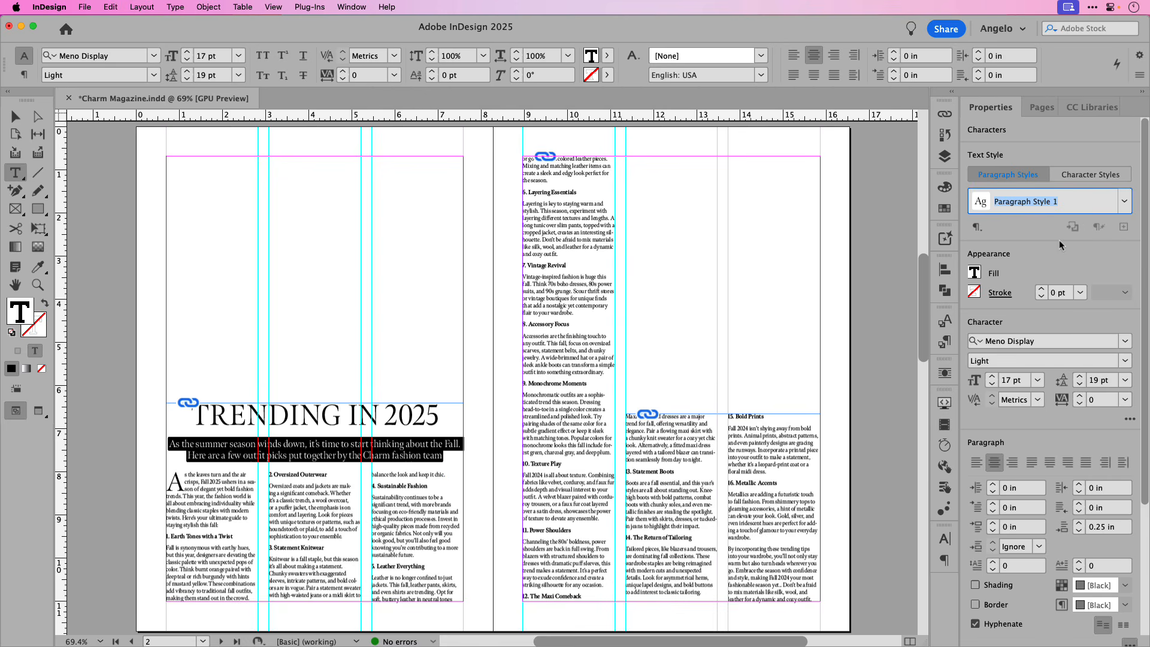
text(Sub-header - Meno Display 17 p)
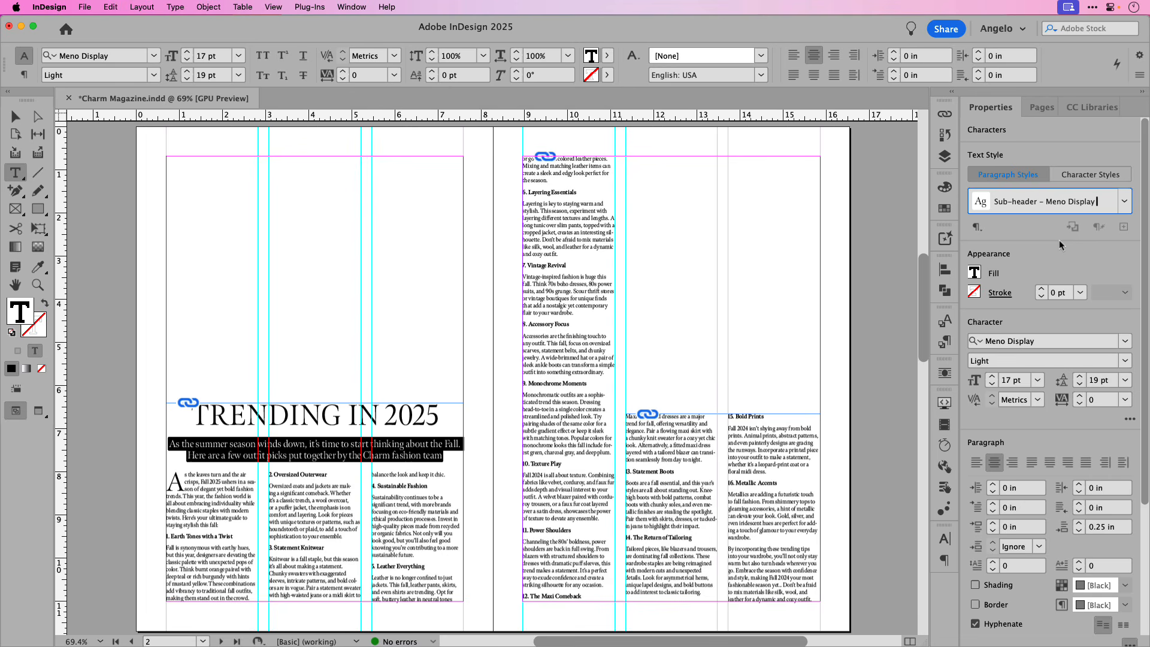
text(t)
key(Return)
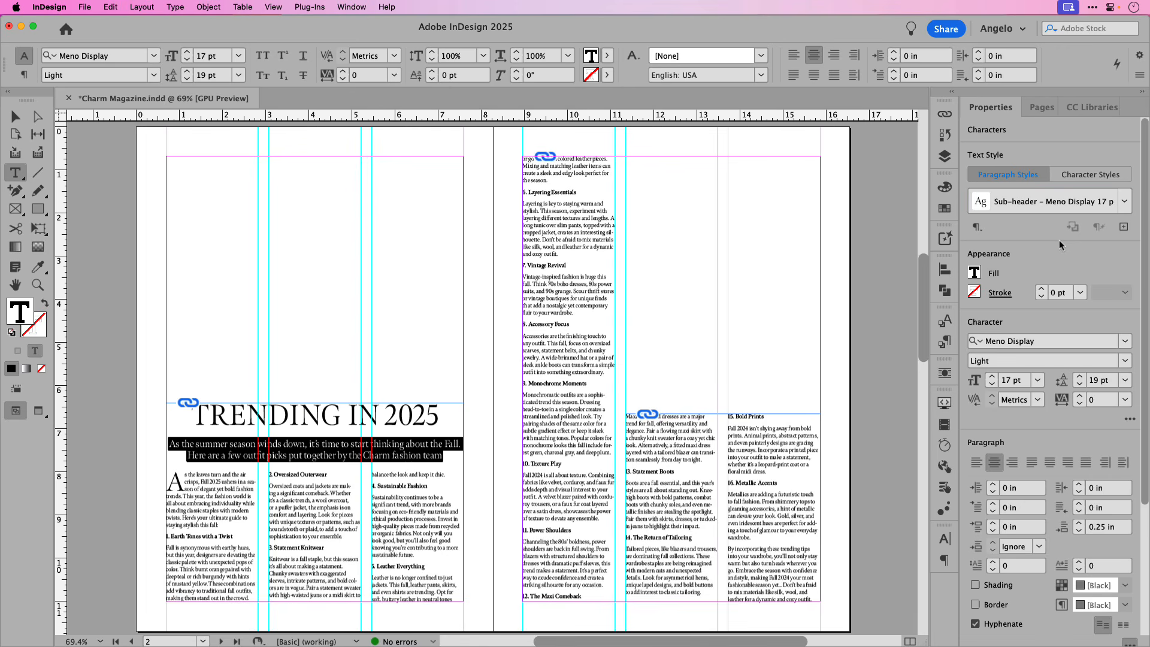
Create a paragraph style named "Body Copy – Meno Display 10 pt" from the paragraph under "2. Oversized Outerwear".
scroll(1059, 239, down, 5)
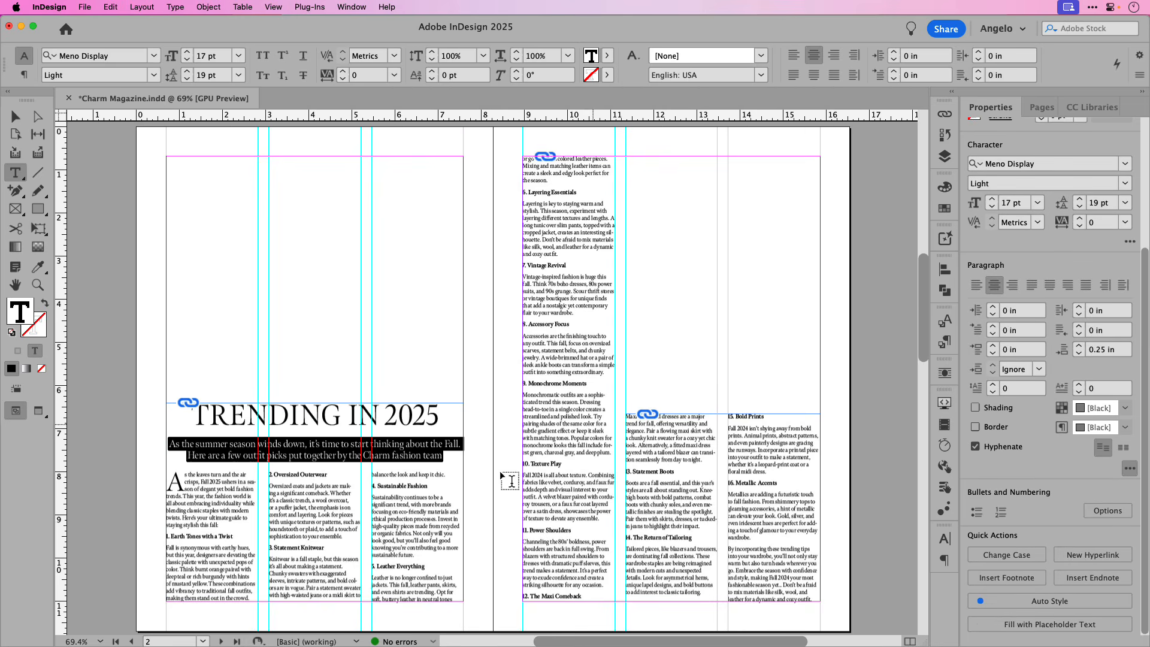
click(317, 508)
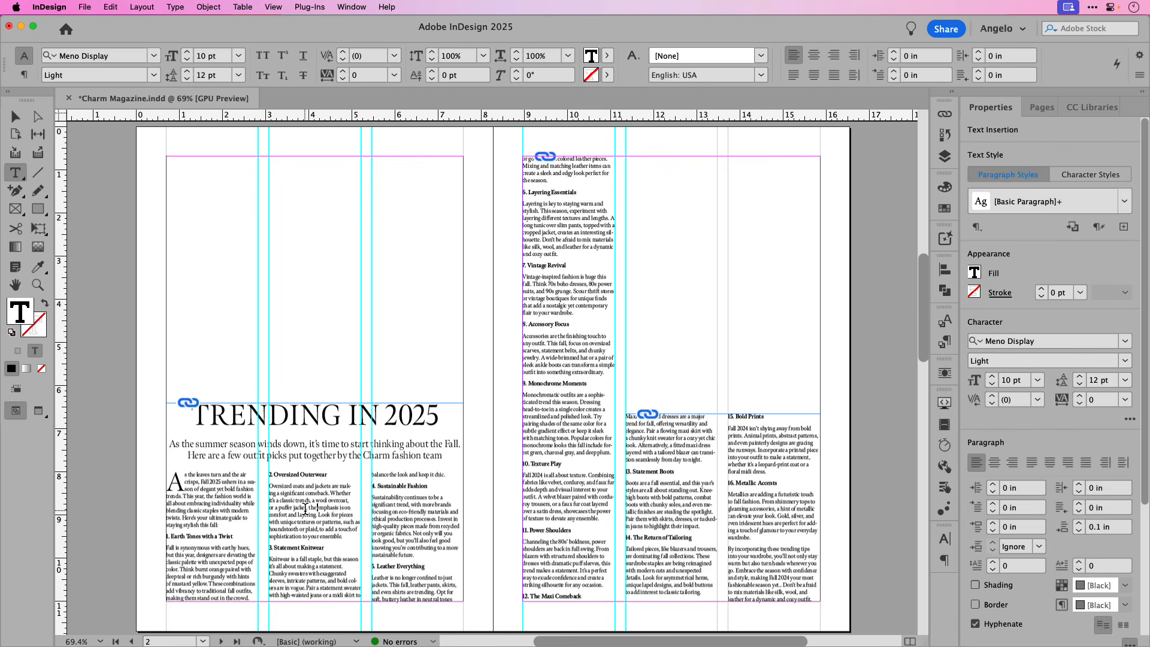
click(1124, 228)
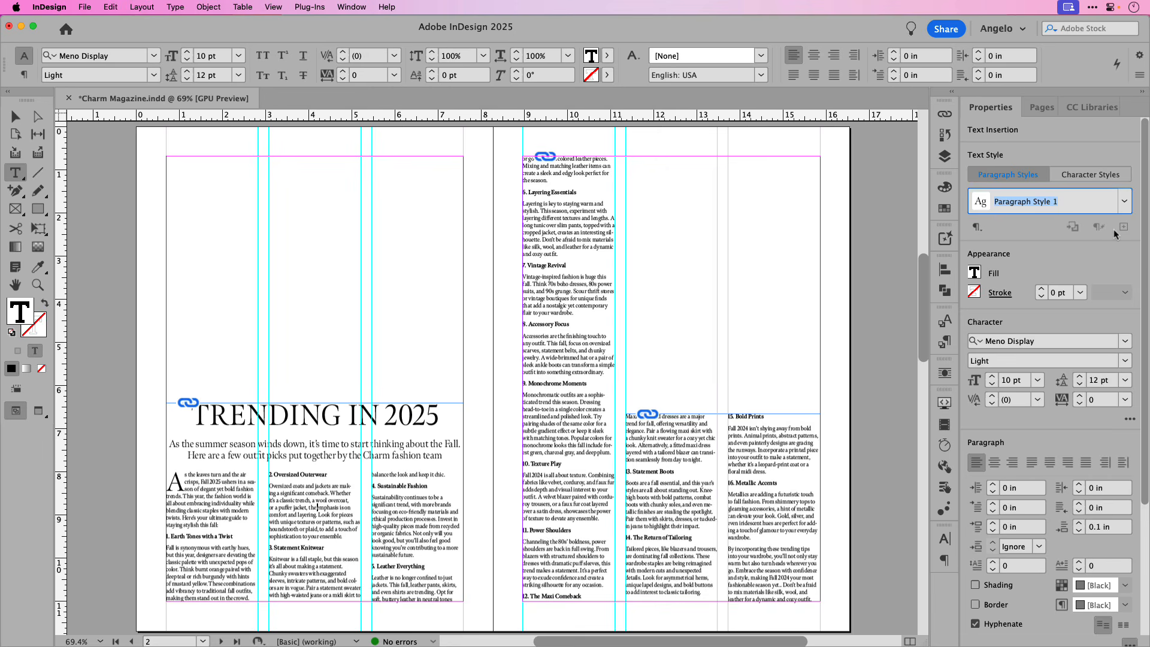
text(Body Copy – Meno Display 10 pt)
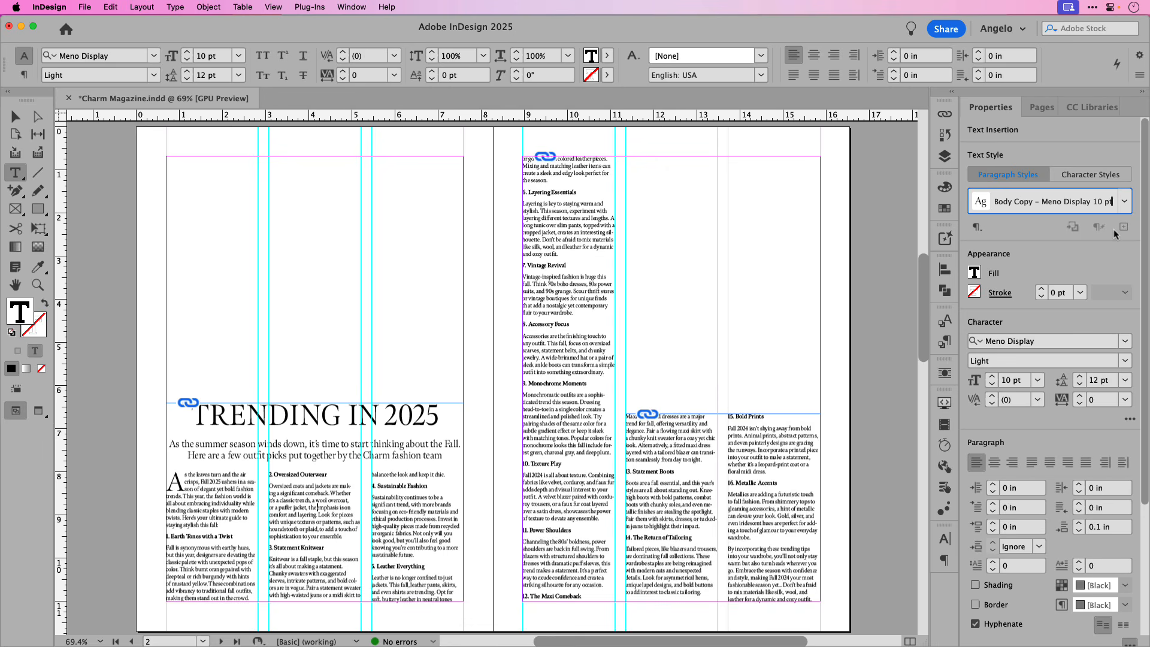
key(Return)
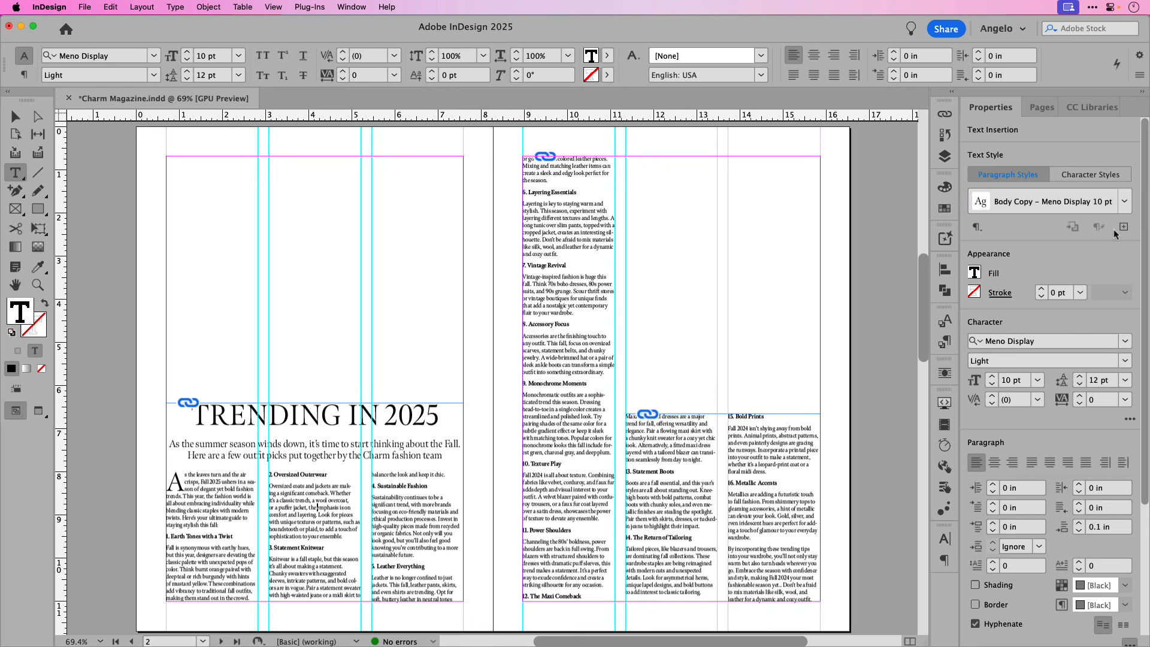
Create a paragraph style named "Body Text Header – Meno Display 10 pt" from the "2. Oversized Outerwear" heading.
click(289, 473)
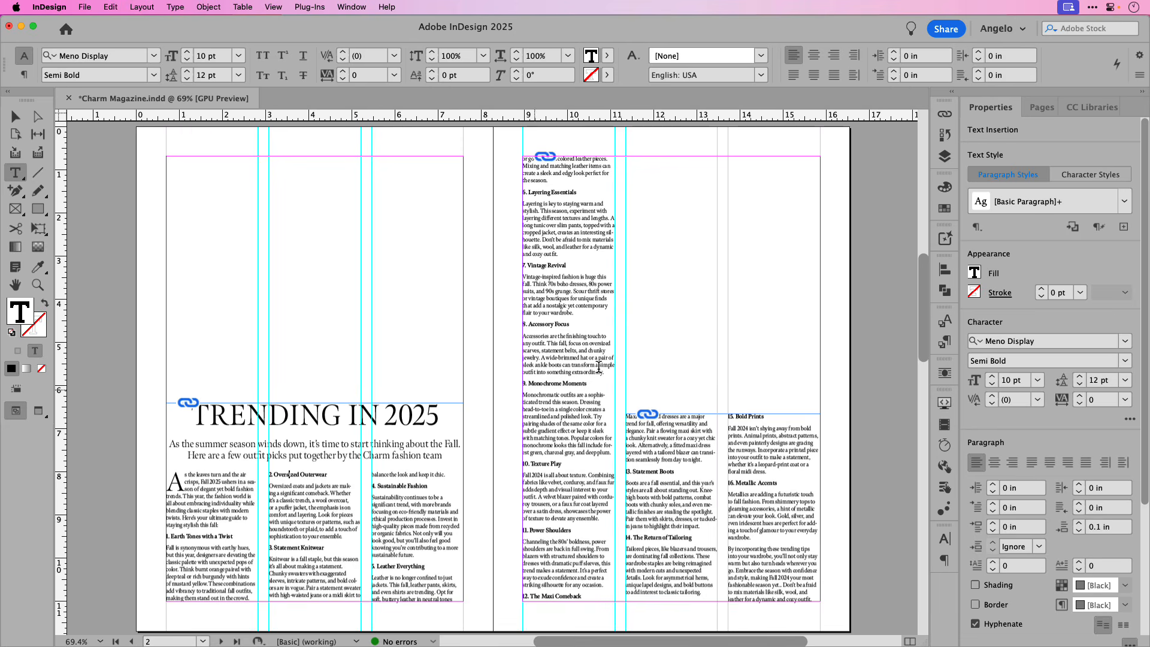
click(1123, 228)
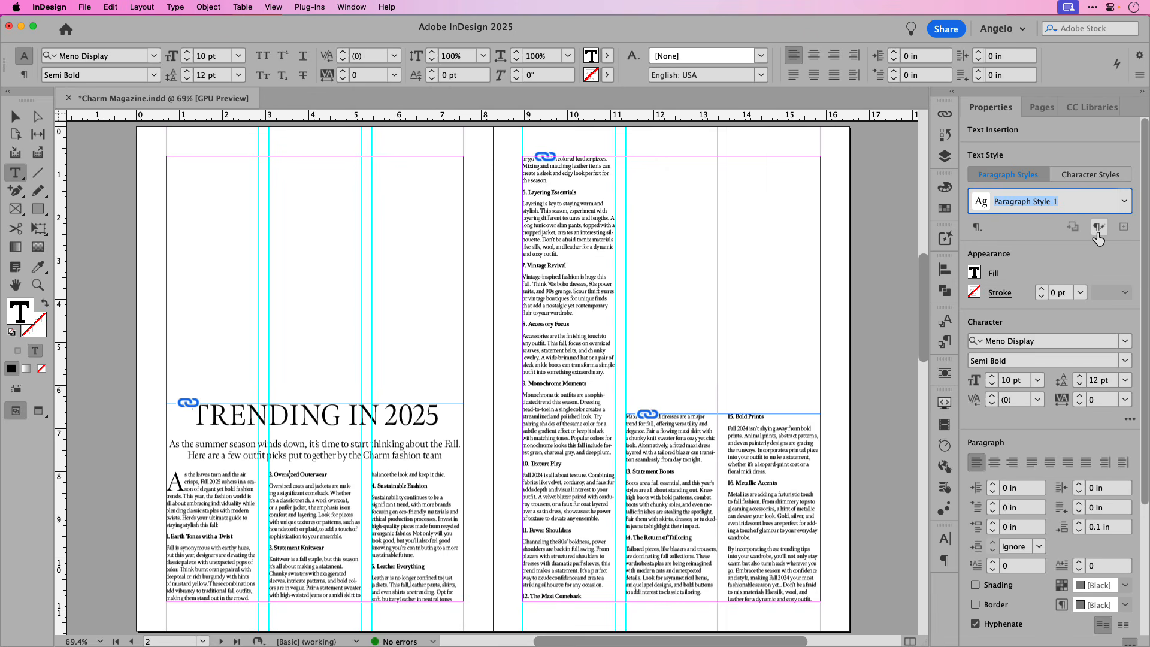
text(Body Text Header – Meno Disp)
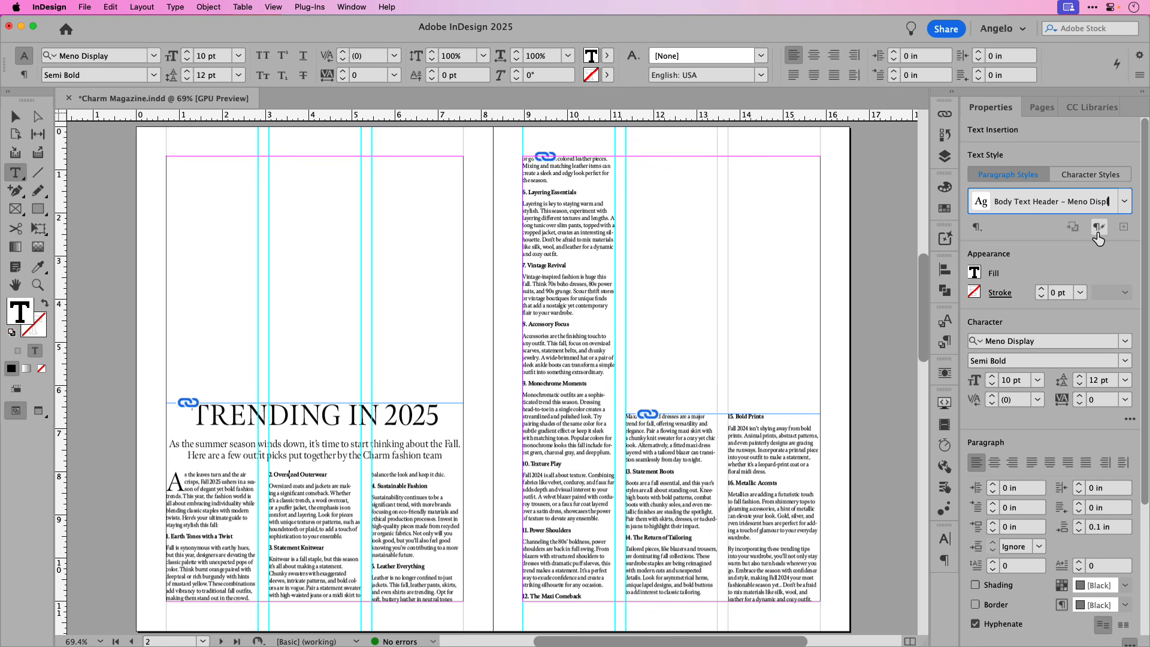
text(lay 10 pt)
key(Return)
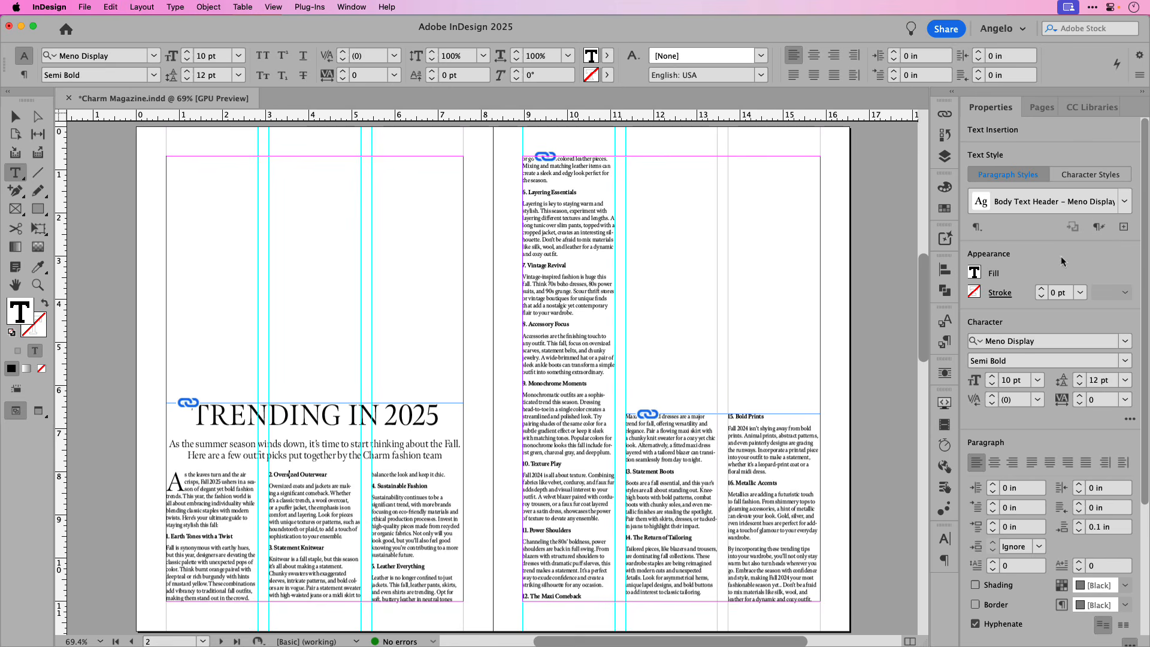
Create a paragraph style named "Body Drop Cap" from the opening body paragraph with the drop cap.
click(186, 476)
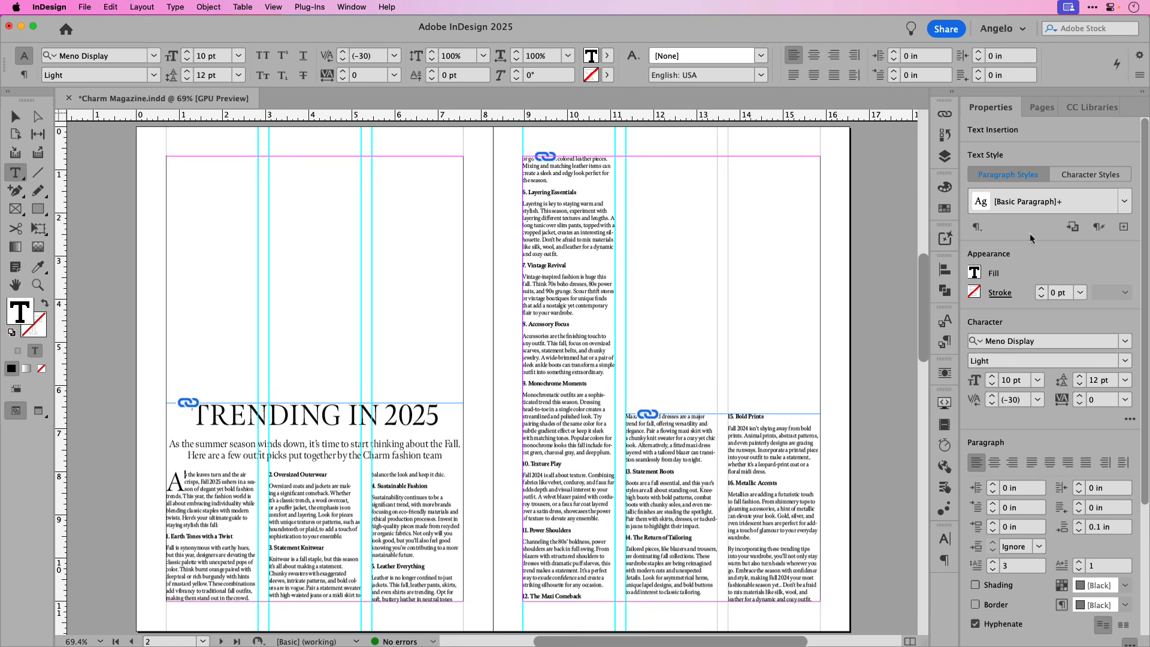
click(1125, 227)
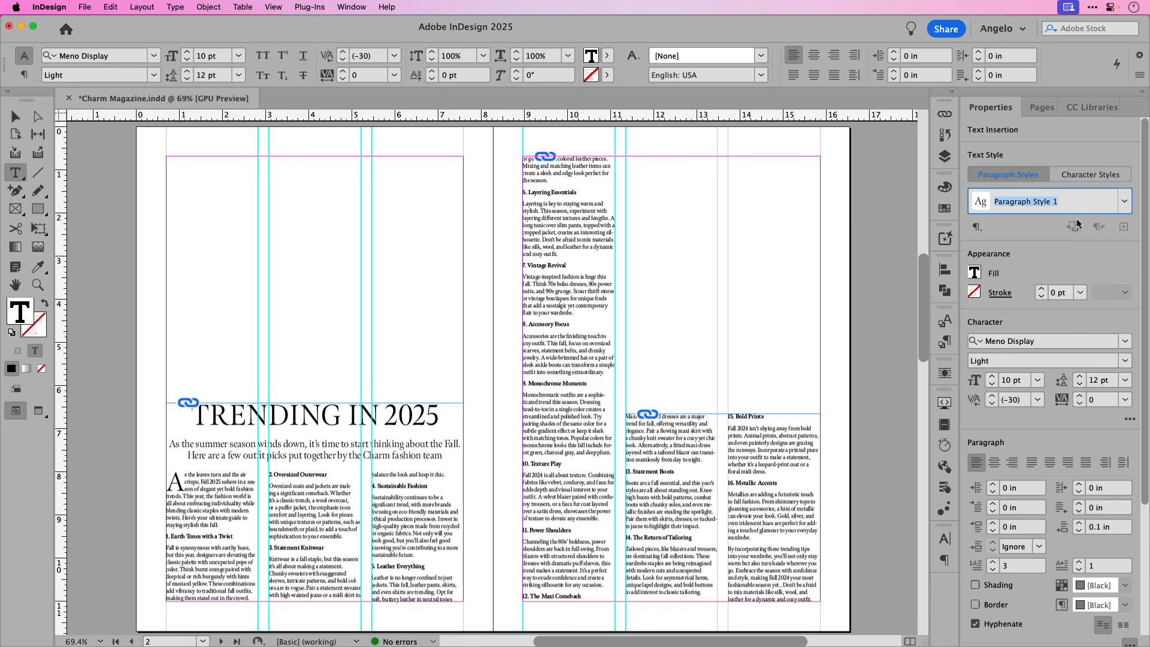
text(Body Drop Cap)
key(Return)
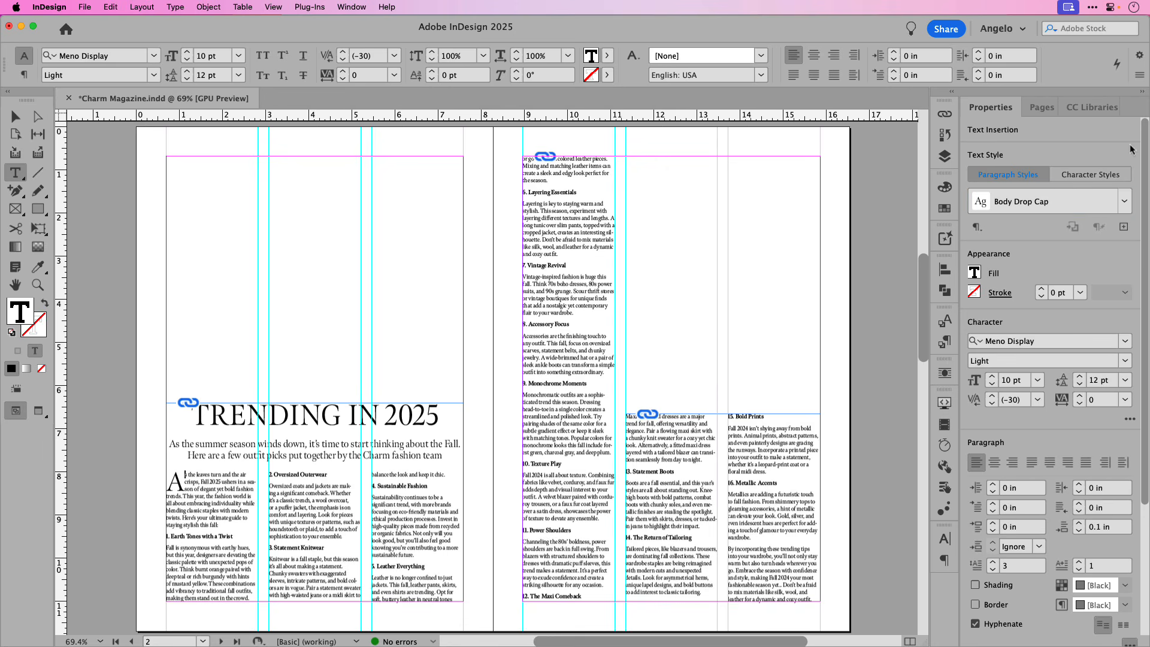
Display the document's complete list of paragraph styles.
click(1125, 202)
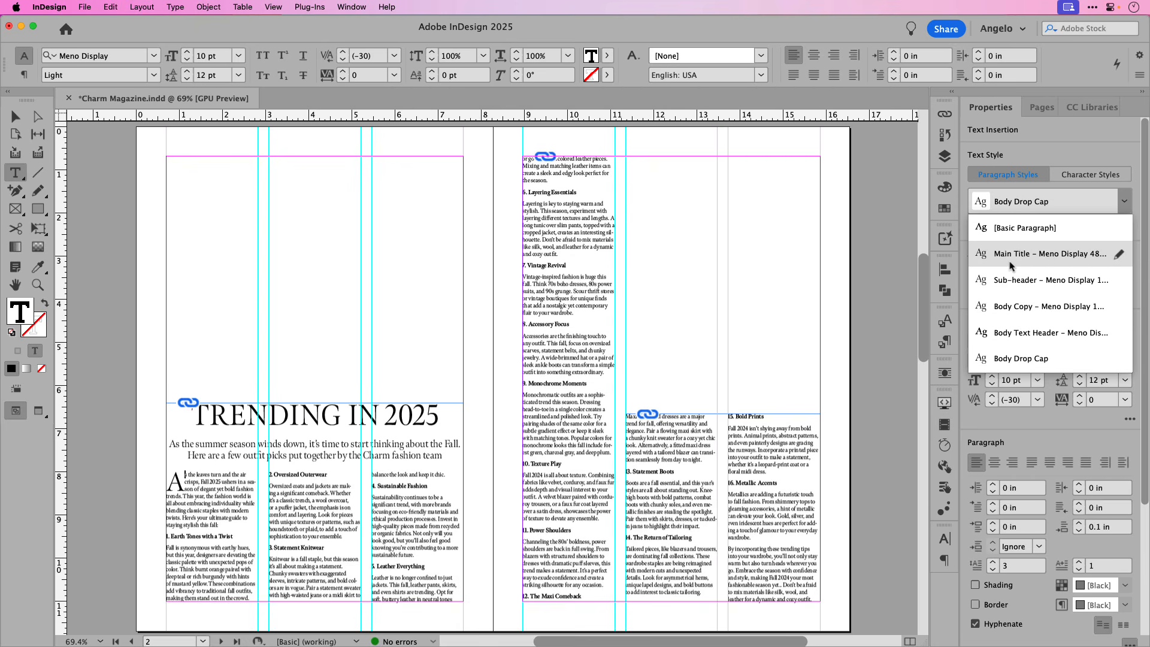
click(1123, 203)
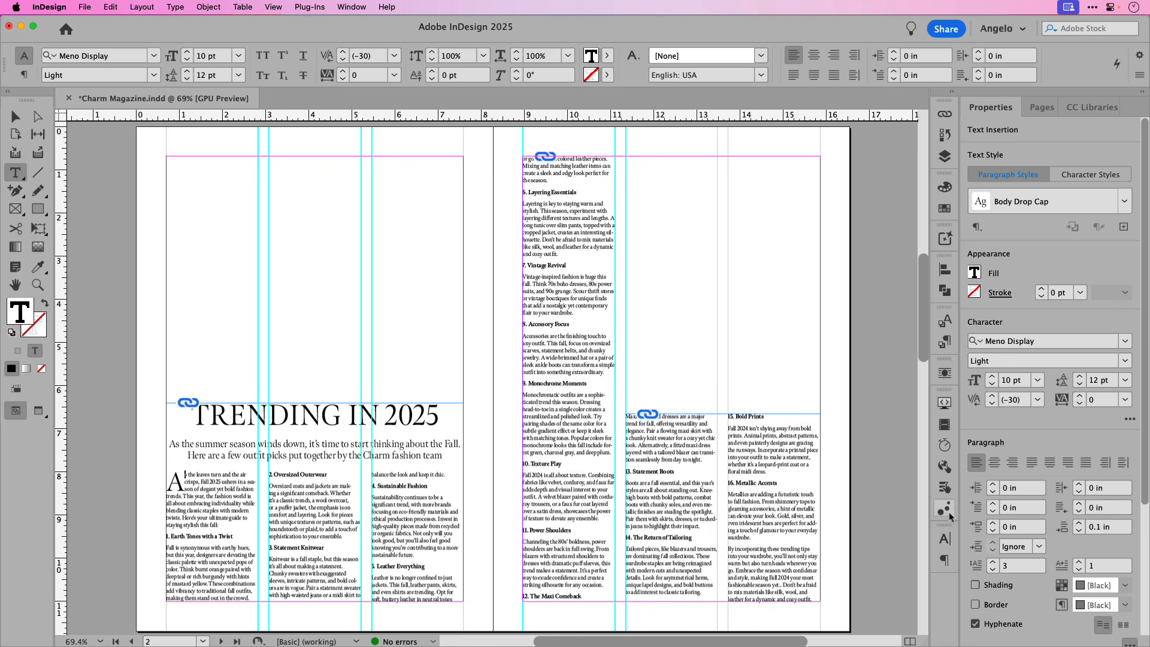
click(945, 343)
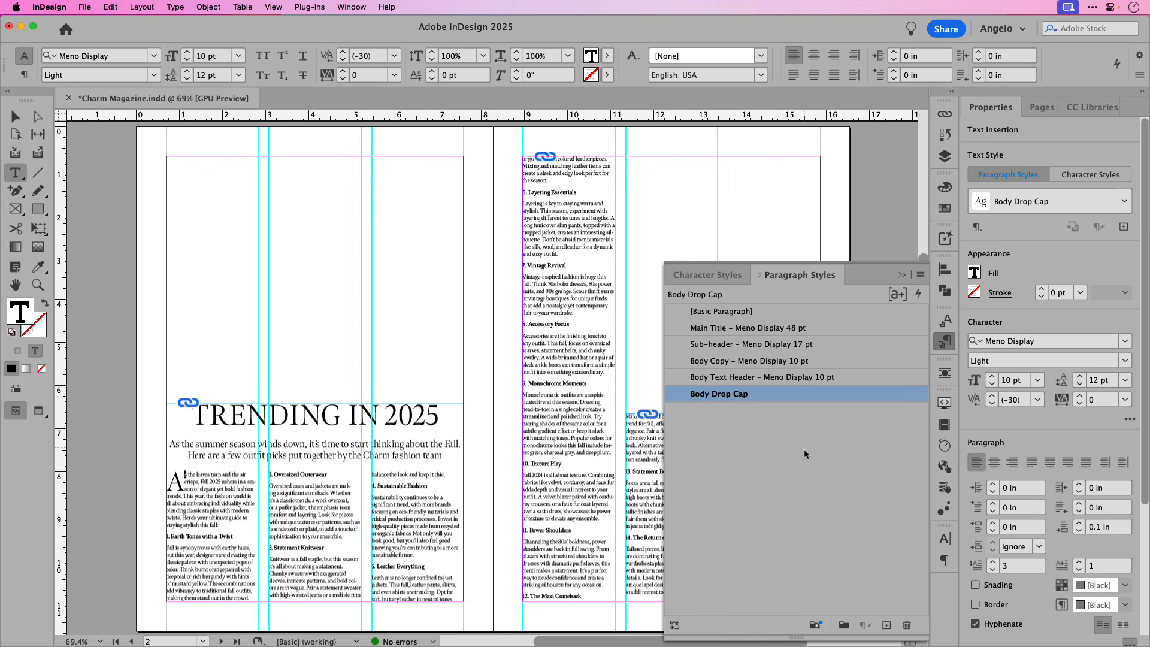
Switch the "TRENDING IN 2025" title to [Basic Paragraph], then reapply the "Main Title – Meno Display 48 pt" style.
triple_click(401, 415)
click(401, 415)
drag(440, 415, 187, 414)
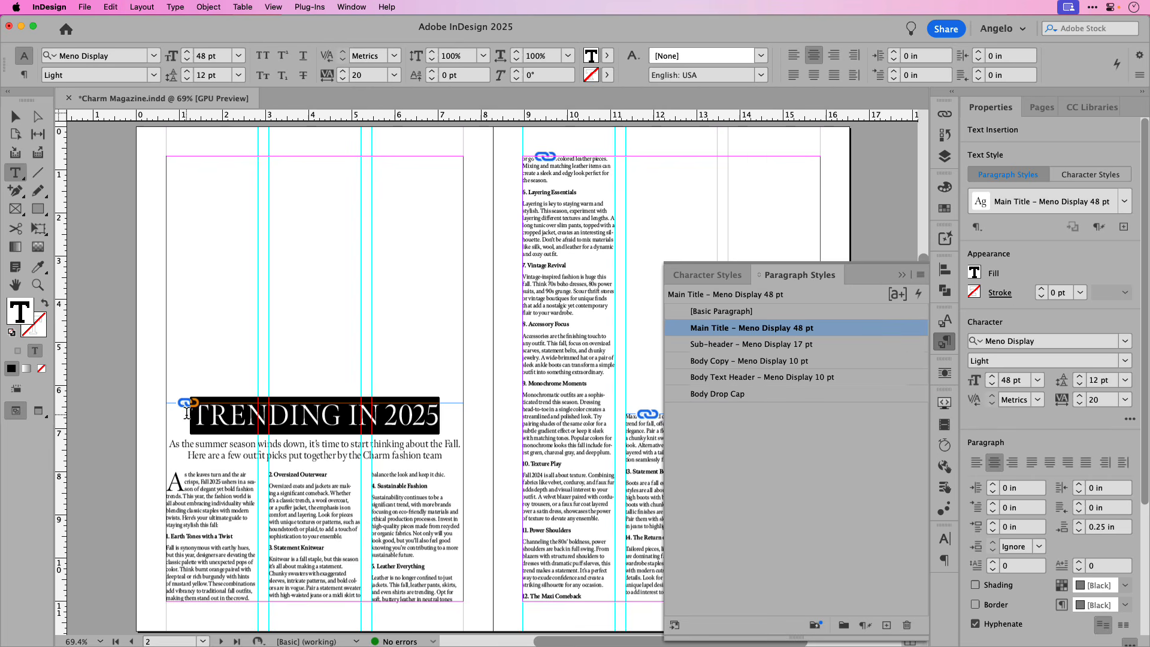
click(704, 311)
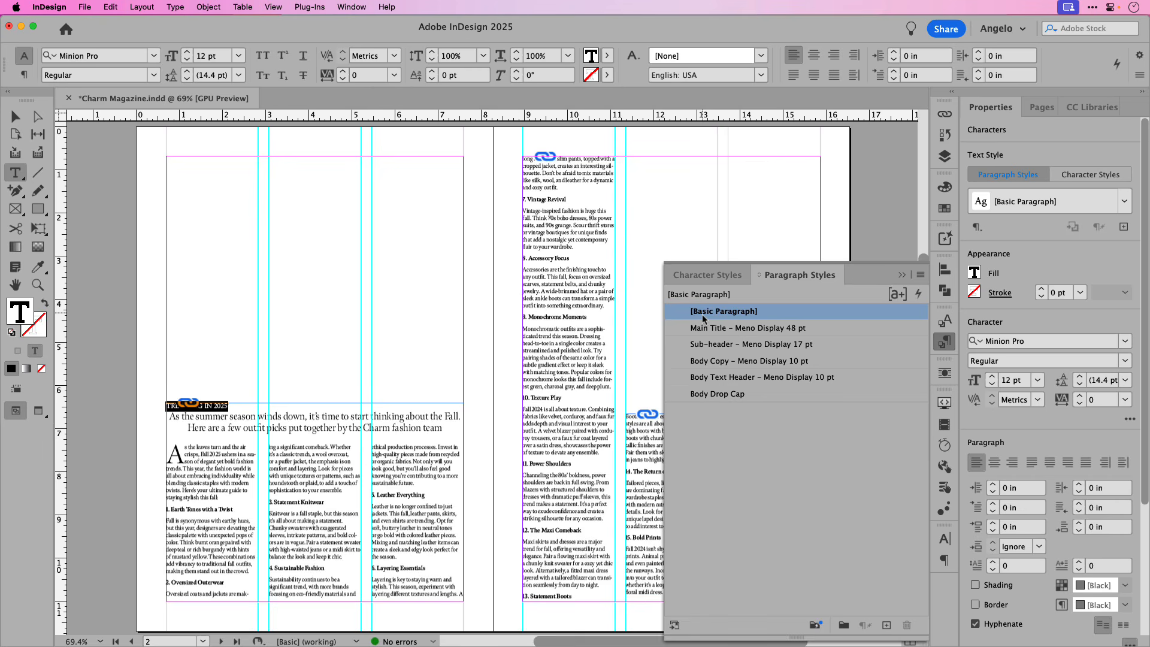
click(741, 333)
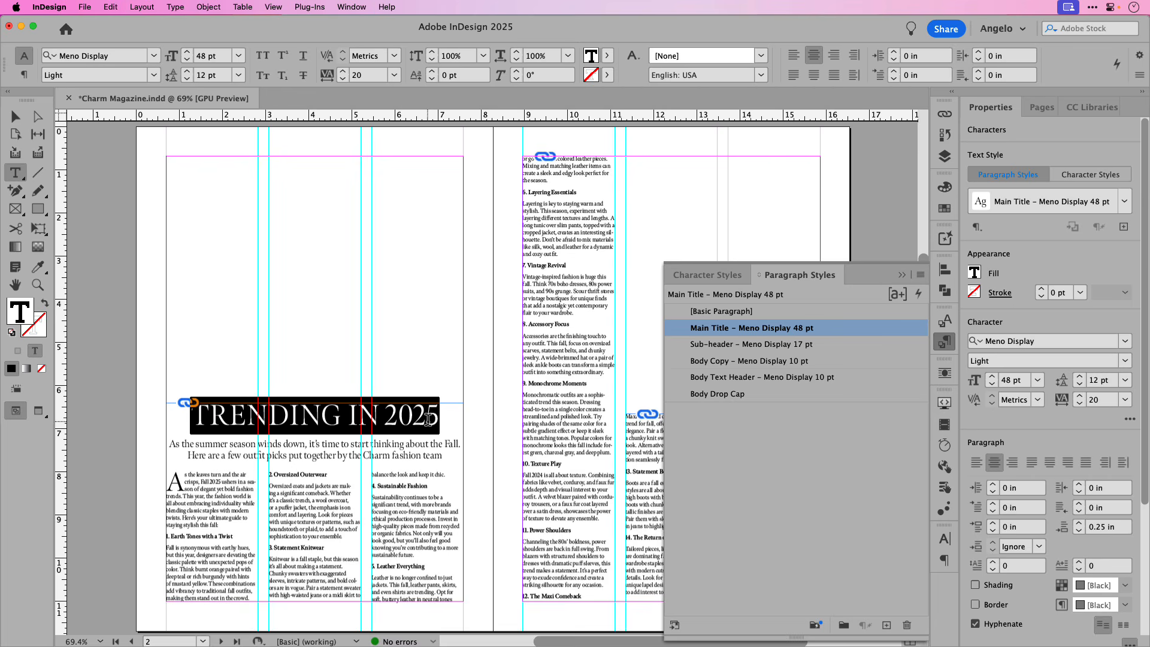
Switch the two-line introduction to [Basic Paragraph], then reapply the "Sub-header – Meno Display 17 pt" style.
drag(443, 455, 166, 453)
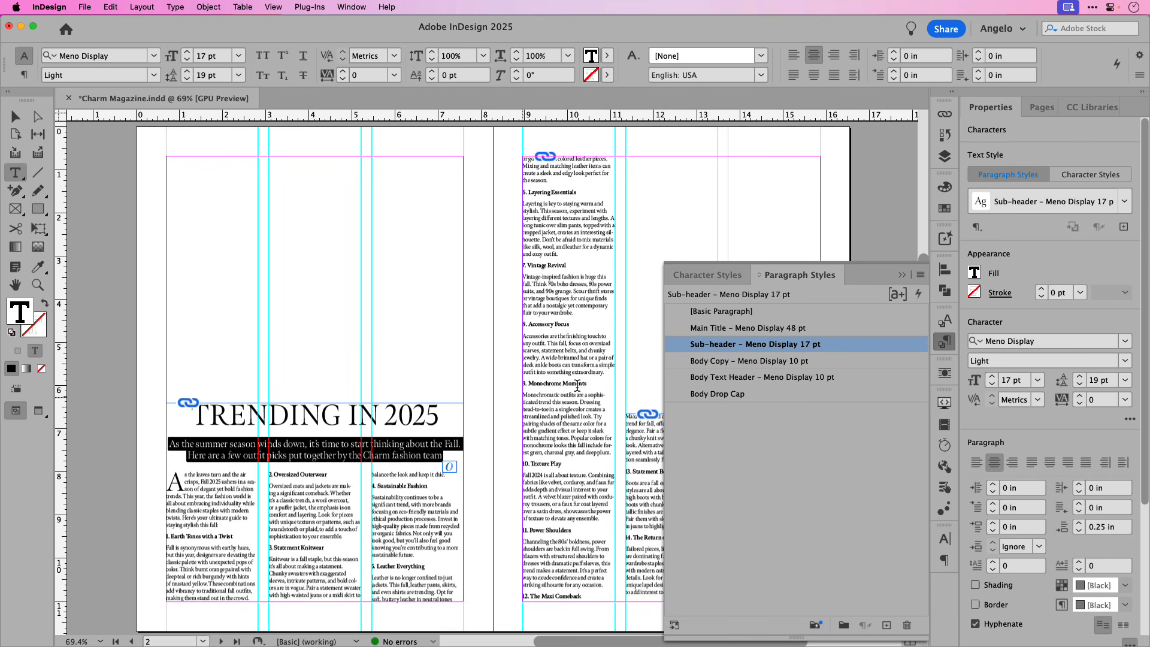
click(703, 313)
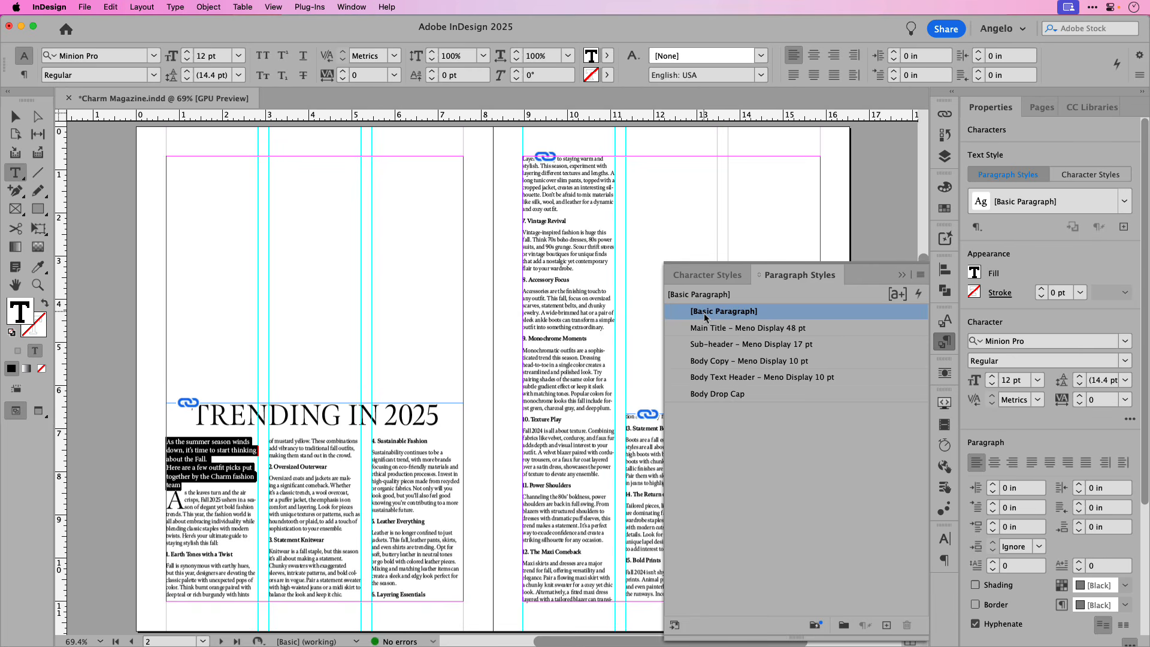
click(712, 351)
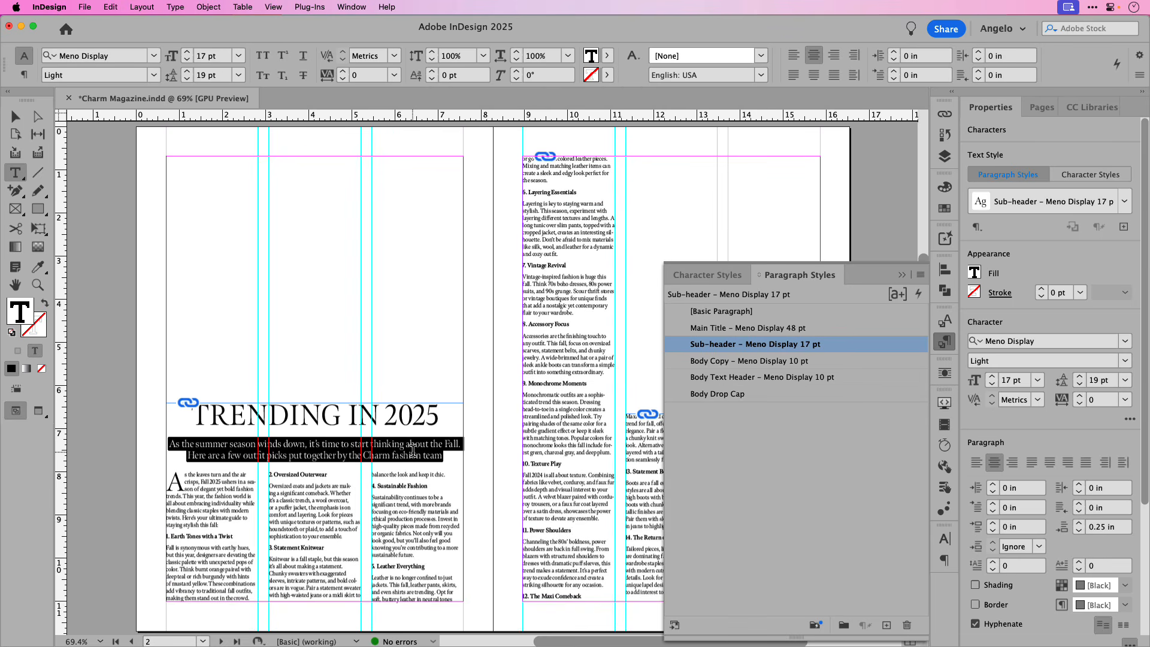
Switch the opening body paragraph to "Body Copy – Meno Display 10 pt", restore "Body Drop Cap", and return to the Selection tool.
click(197, 497)
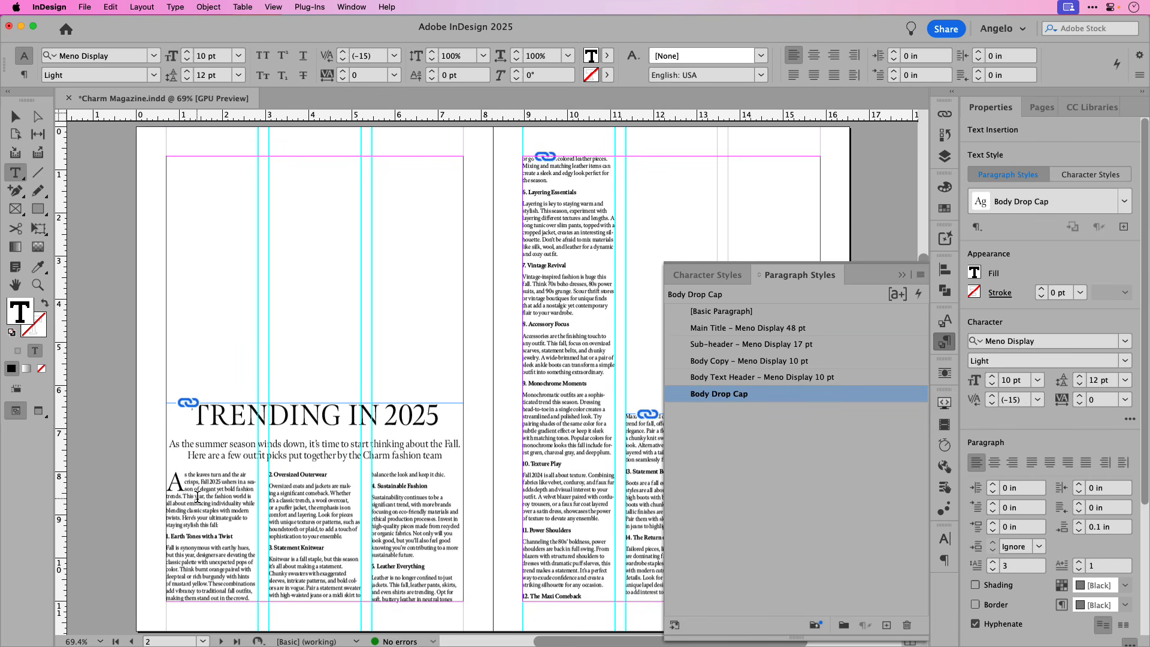
click(711, 363)
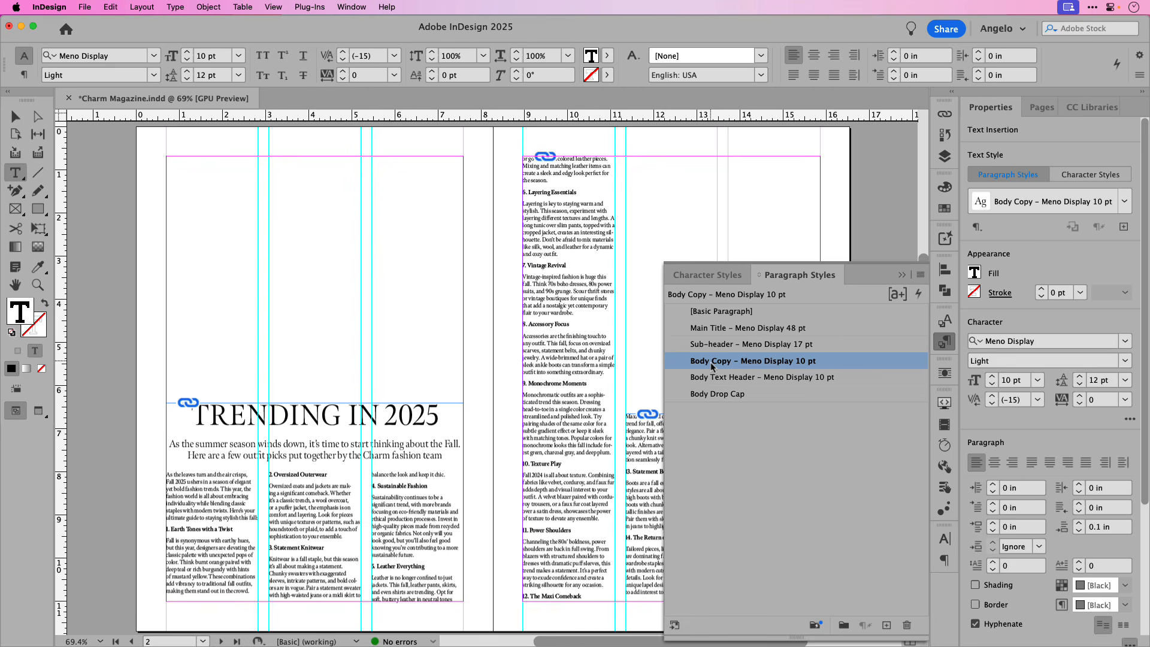
click(710, 395)
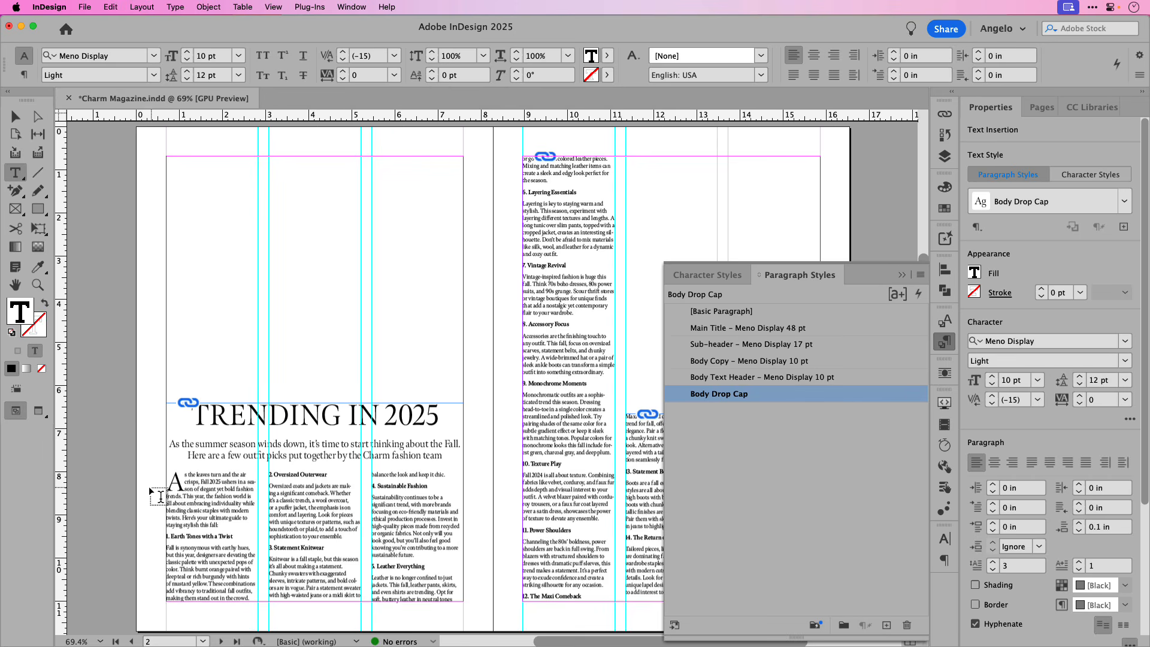
click(16, 117)
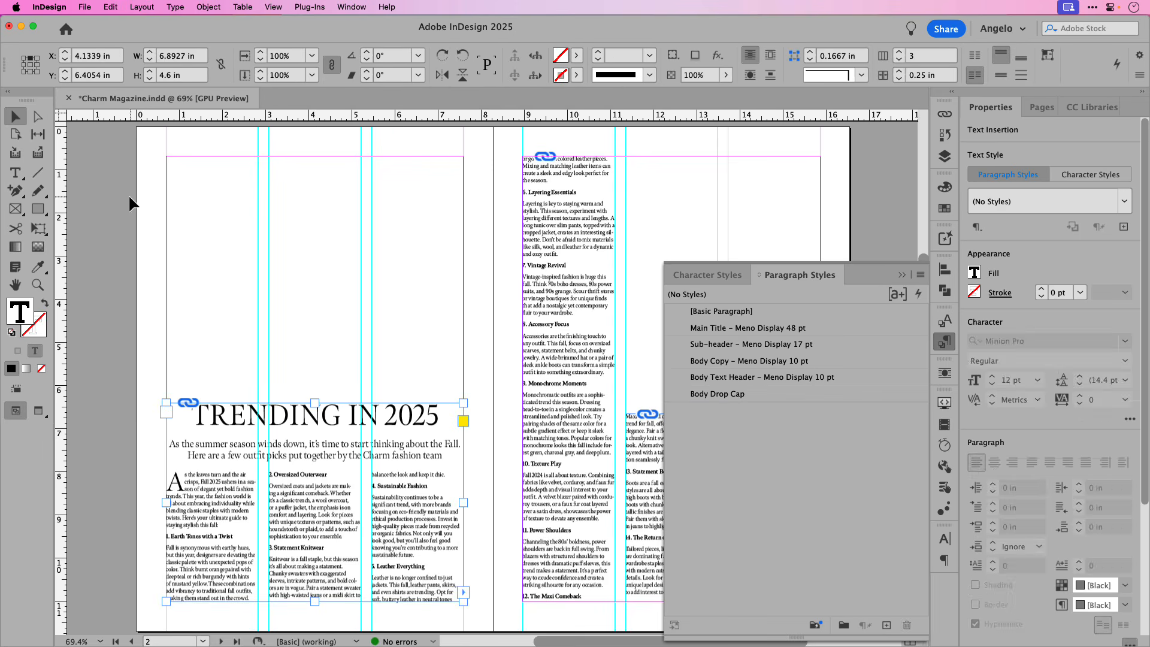
Select the drop cap "A" in the opening body paragraph and set its text fill to hex a5827d.
click(344, 297)
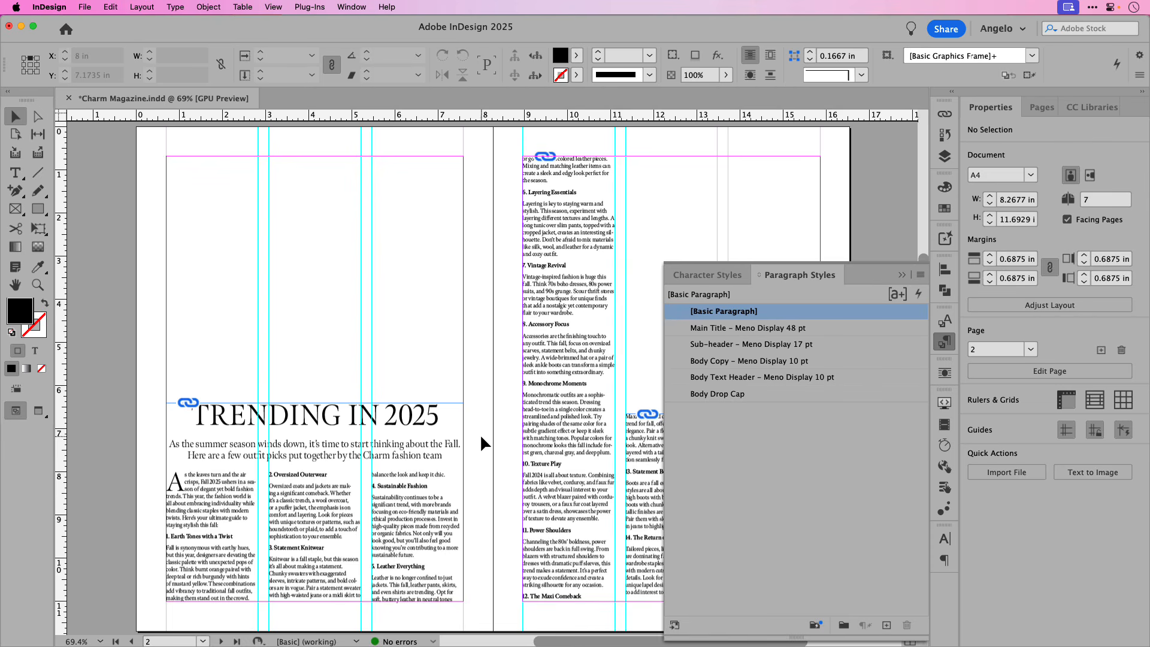
key(t)
click(188, 486)
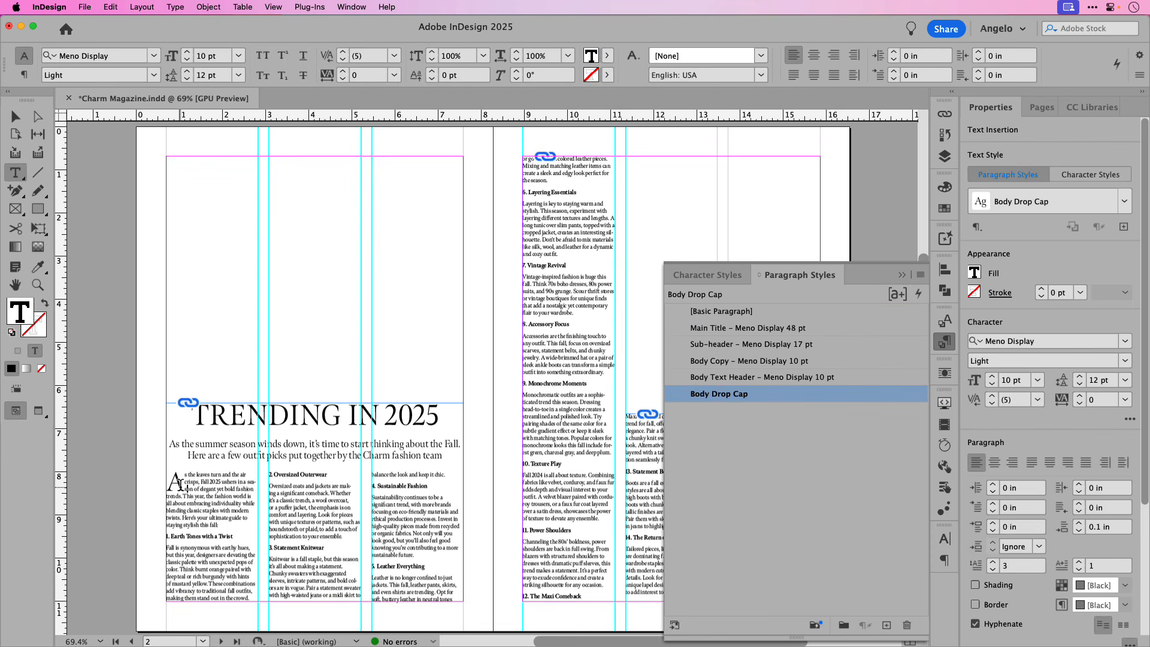
drag(188, 486, 175, 481)
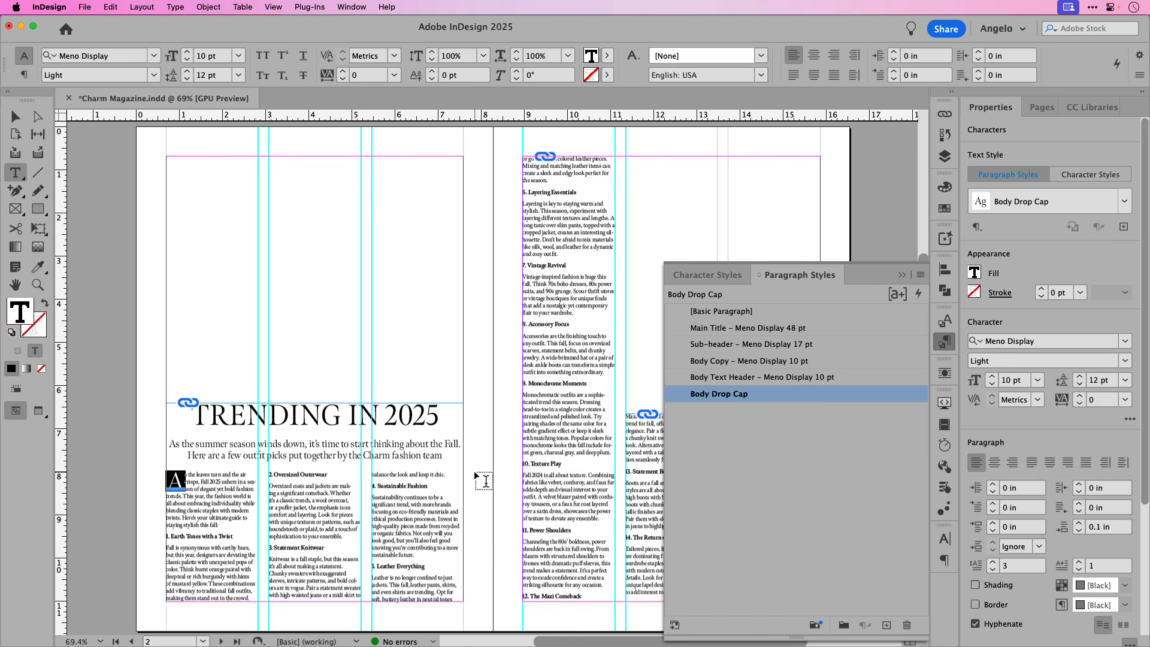
click(944, 189)
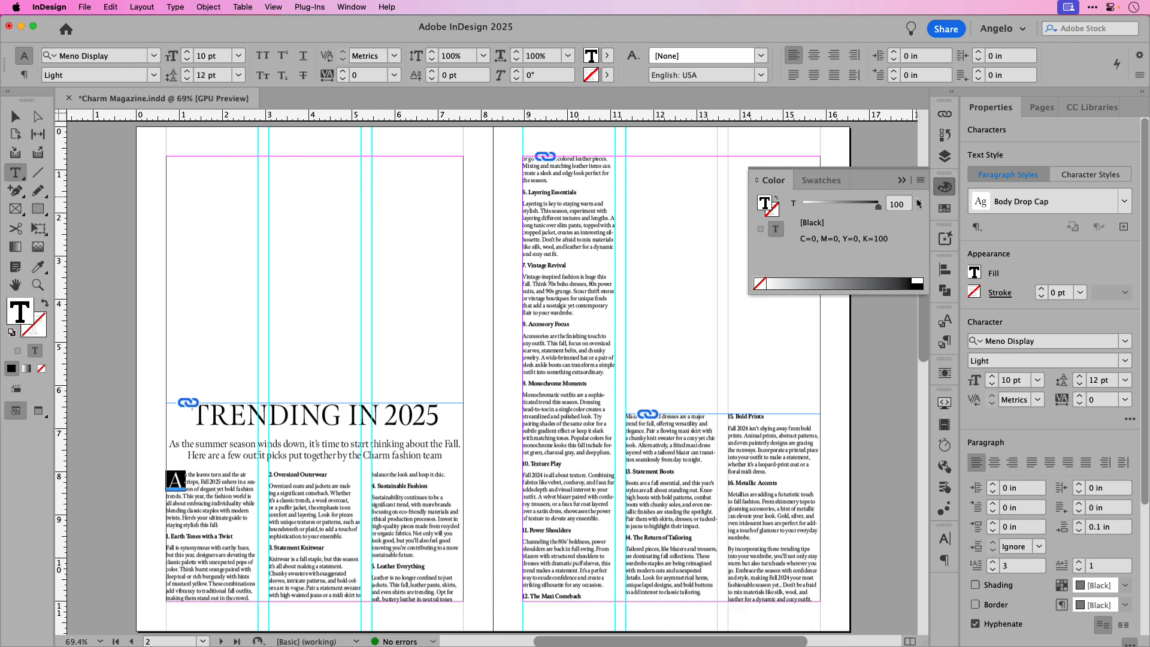
double_click(768, 210)
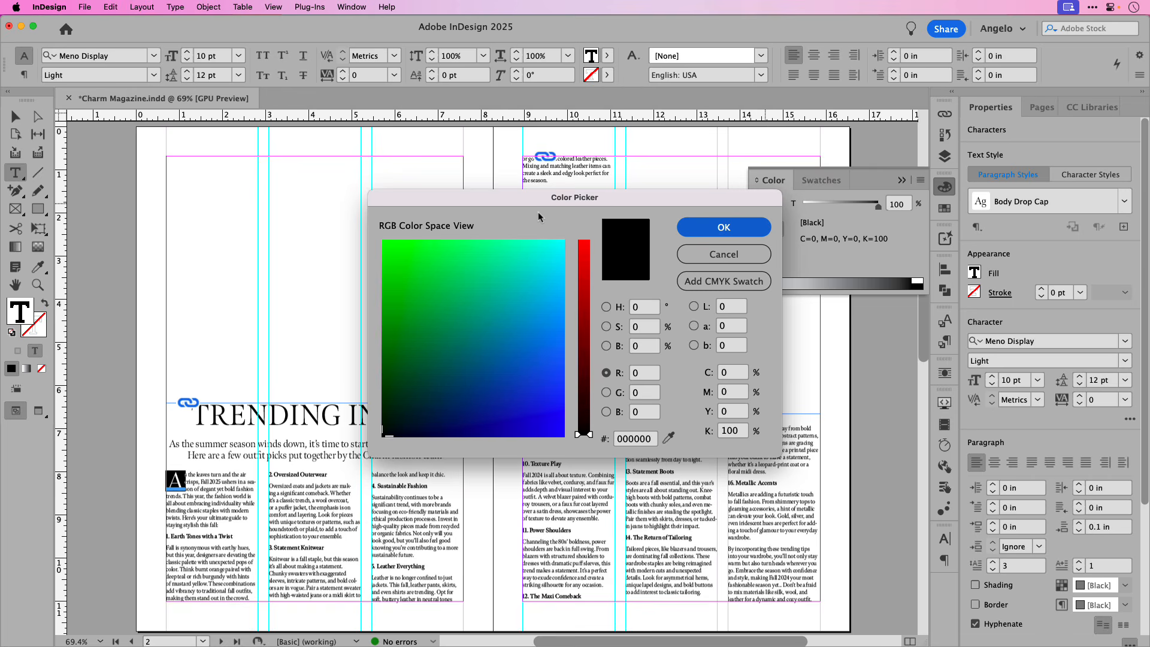
click(654, 443)
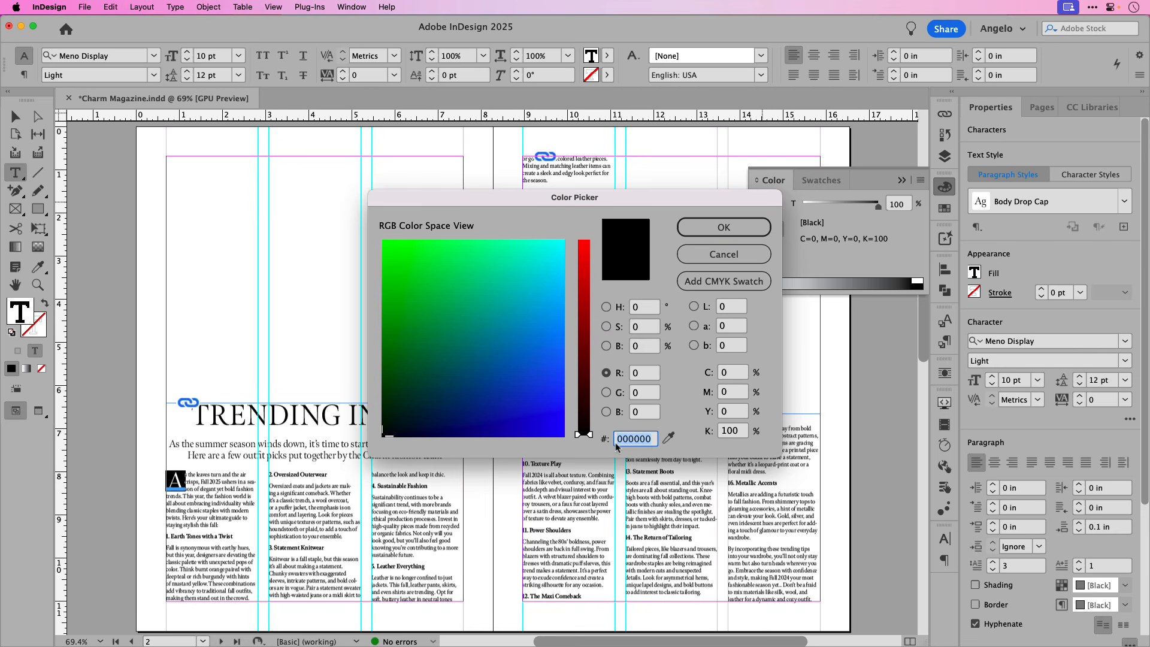
text(a5827d)
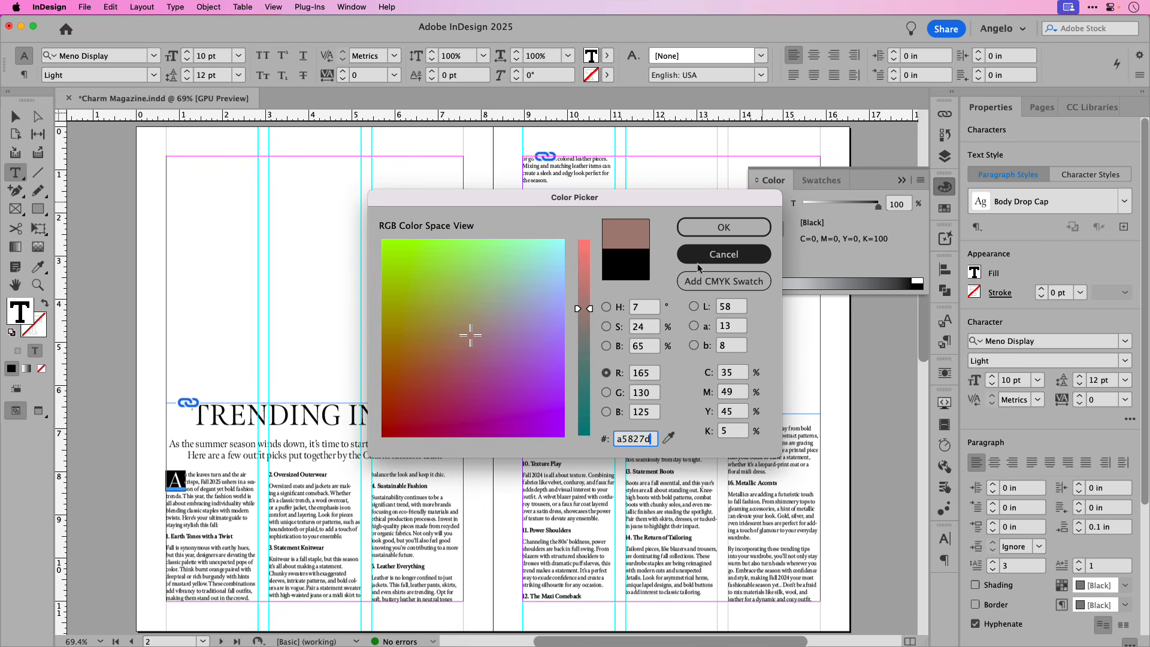
click(707, 231)
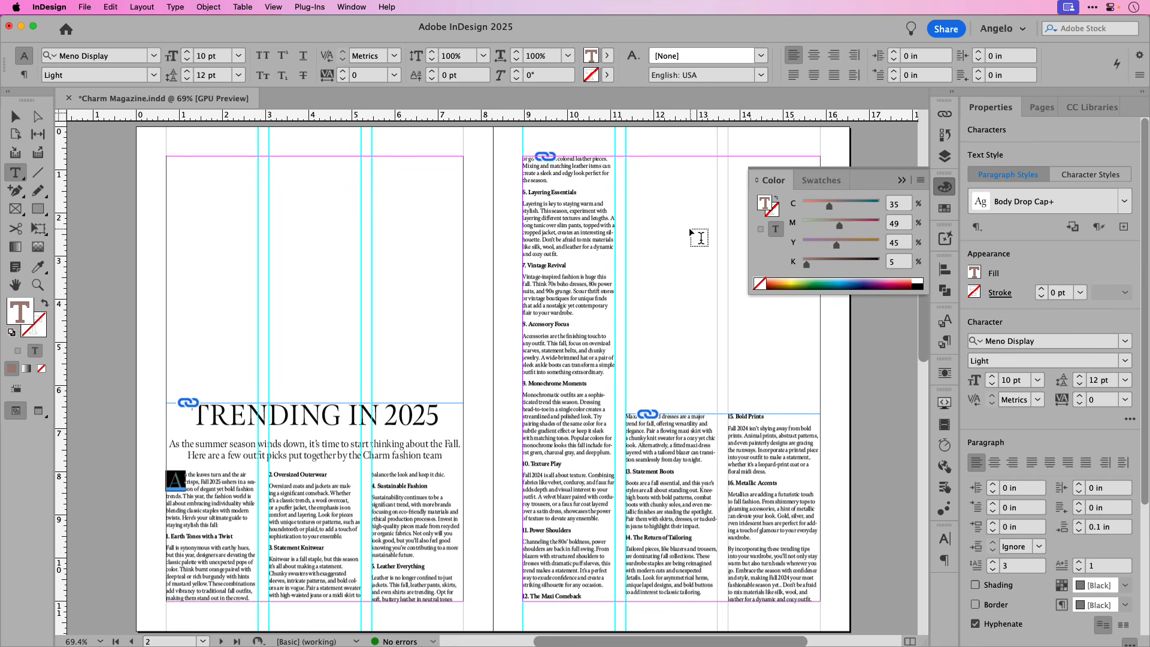
Create a new character style named "Drop Cap Tan" from the coloured drop cap.
click(1095, 179)
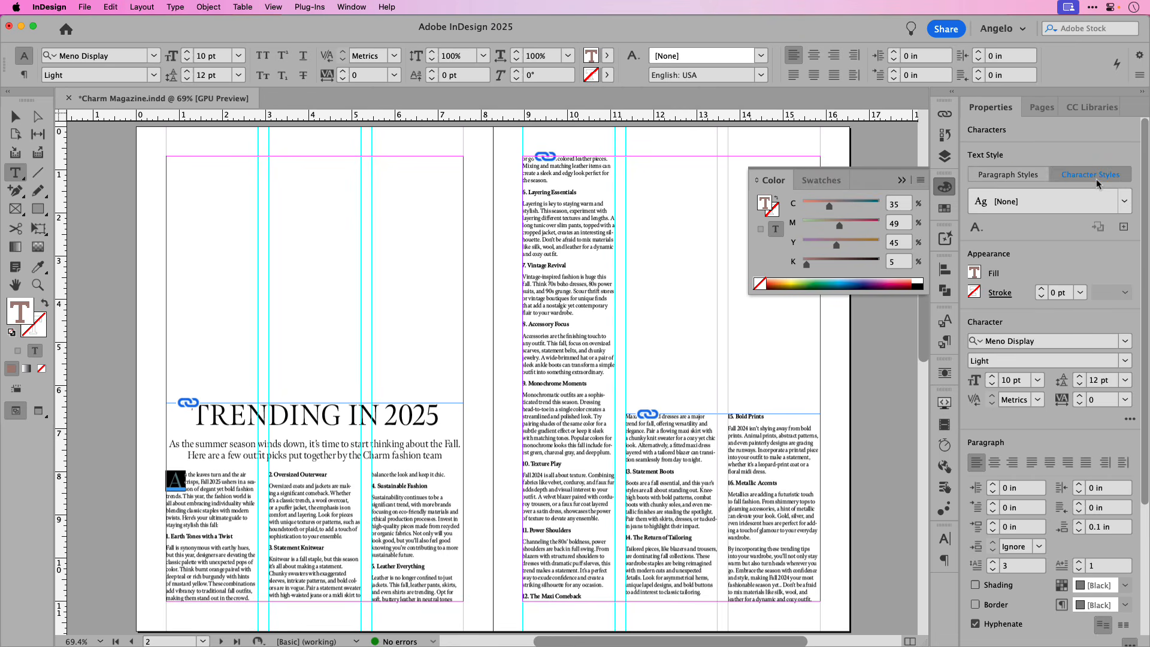
click(1123, 227)
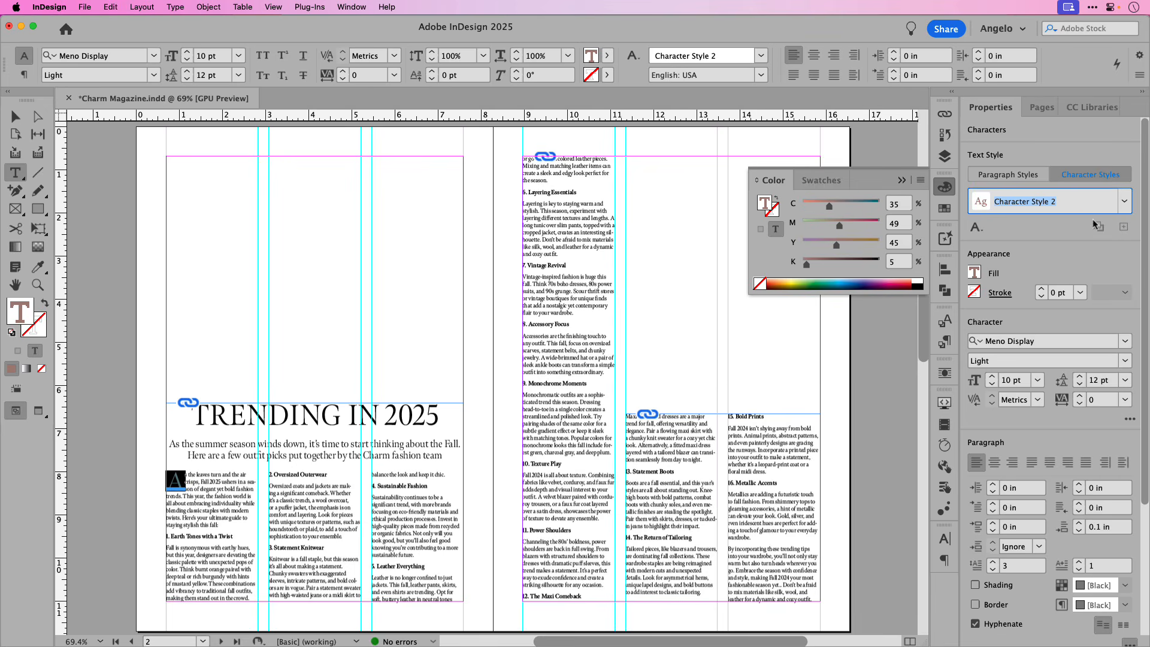
text(Drop Cap Tan)
key(Return)
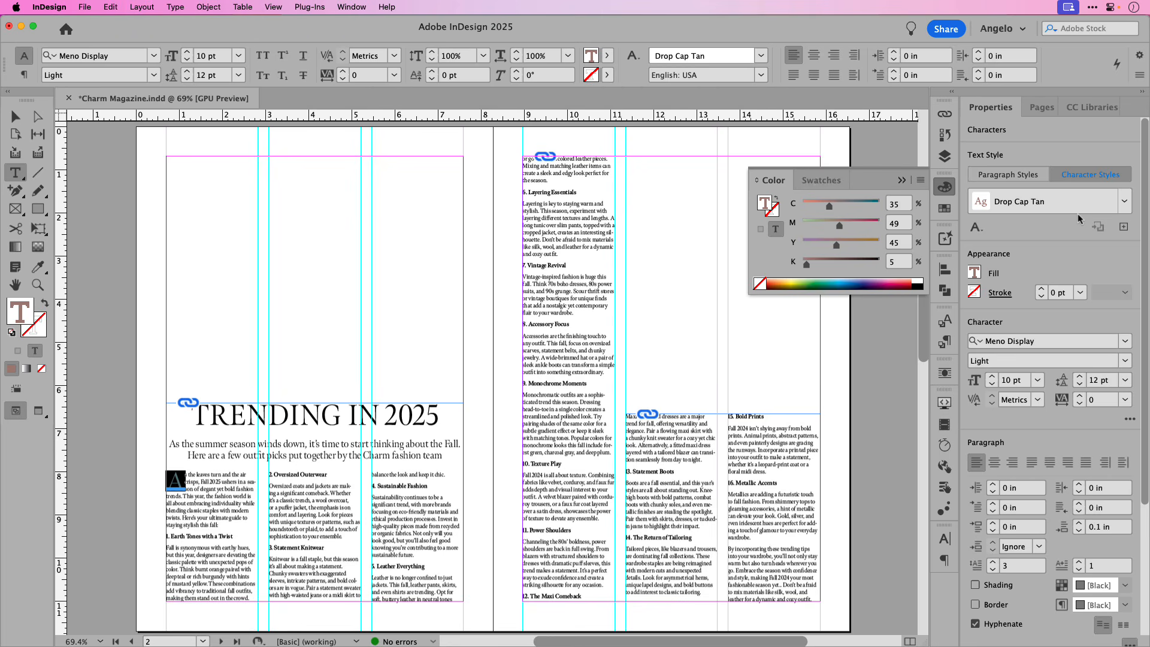
Switch the drop cap's character style to [None], reapply "Drop Cap Tan", and set it back to [None].
click(1125, 208)
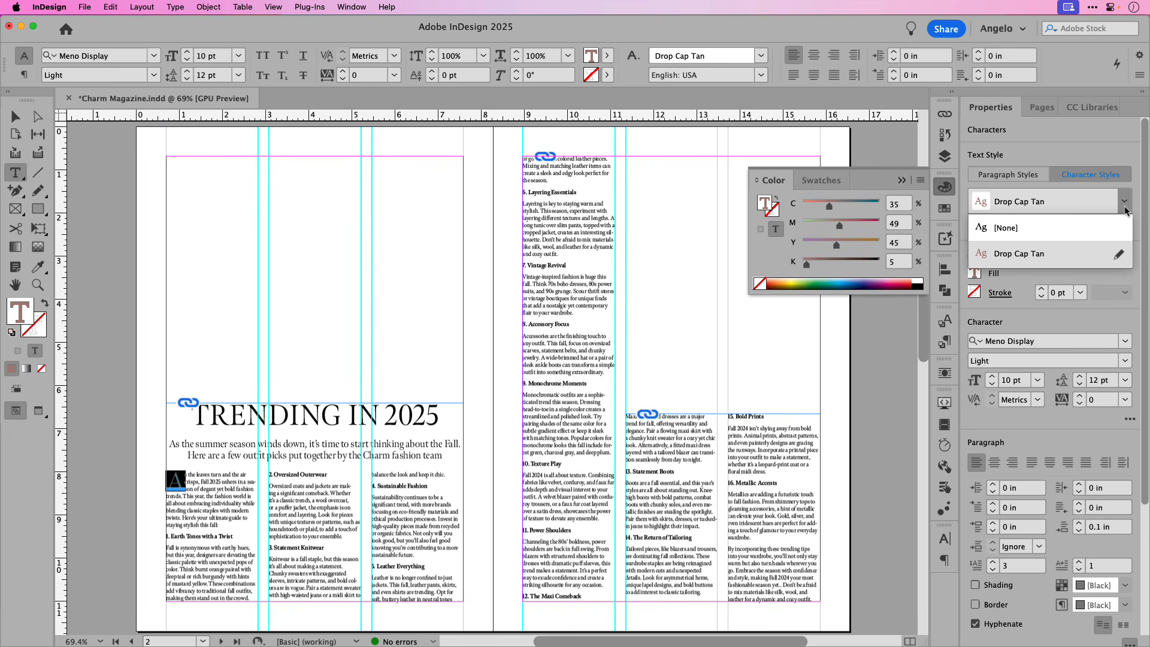
click(1047, 227)
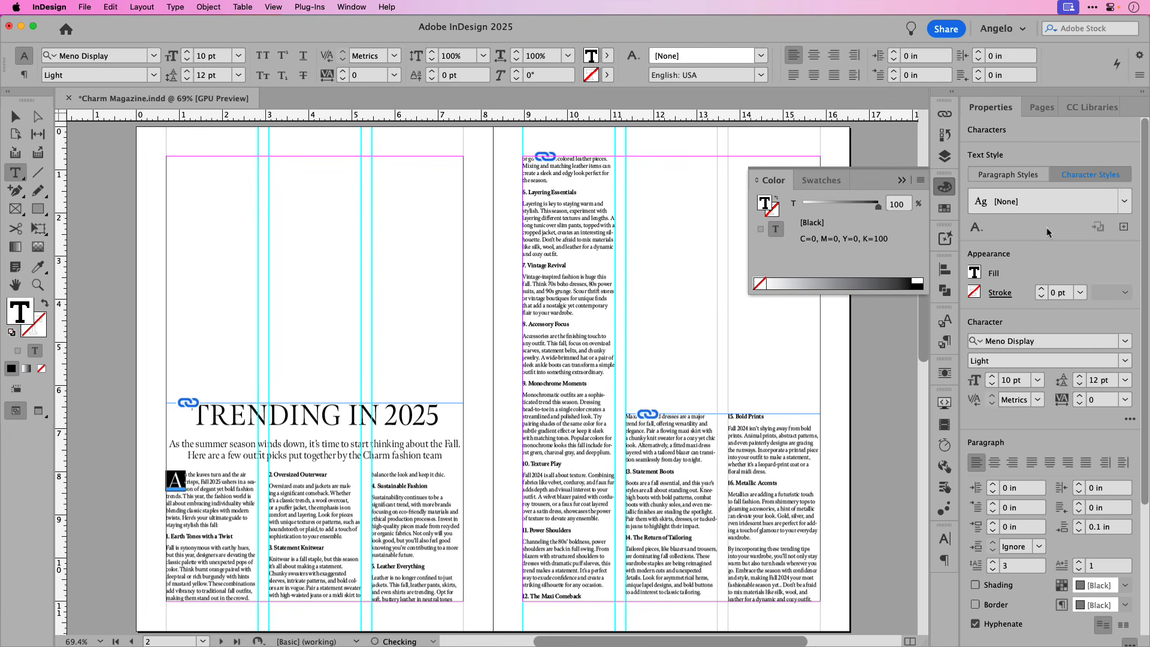
click(1122, 208)
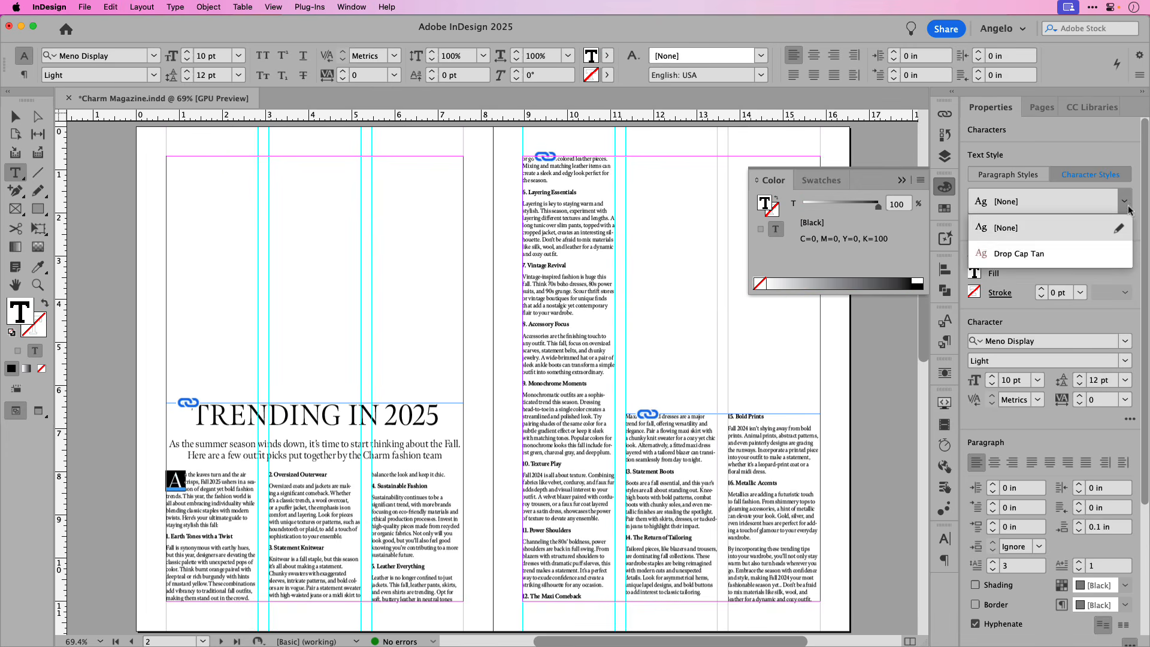
click(1041, 254)
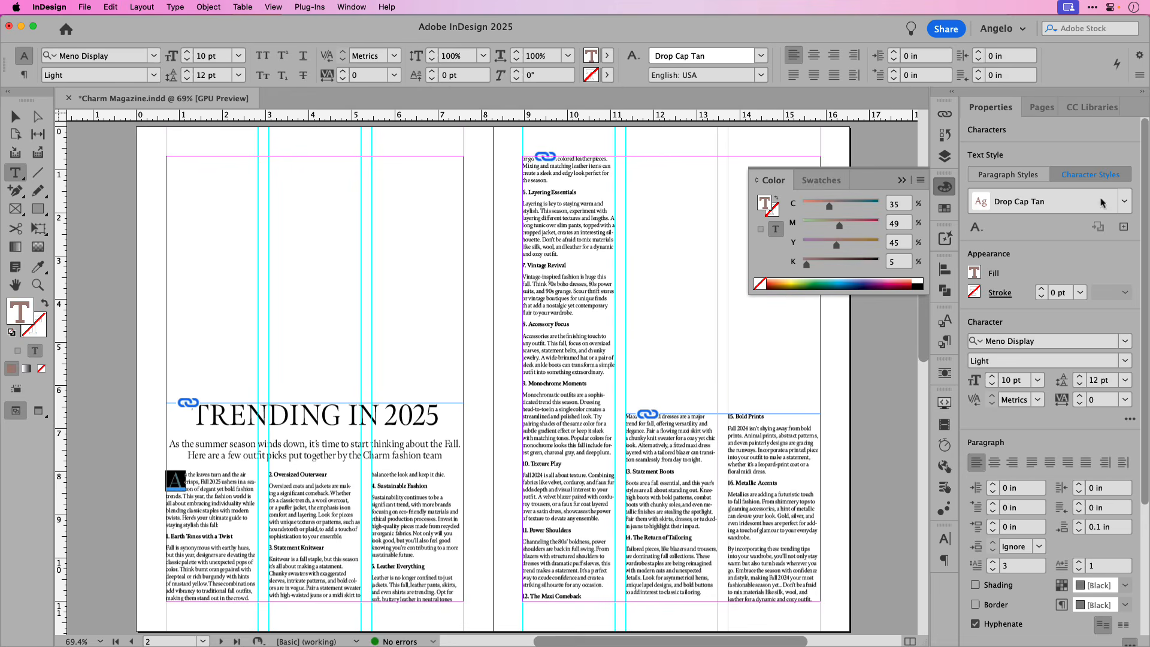
click(1125, 201)
click(1030, 236)
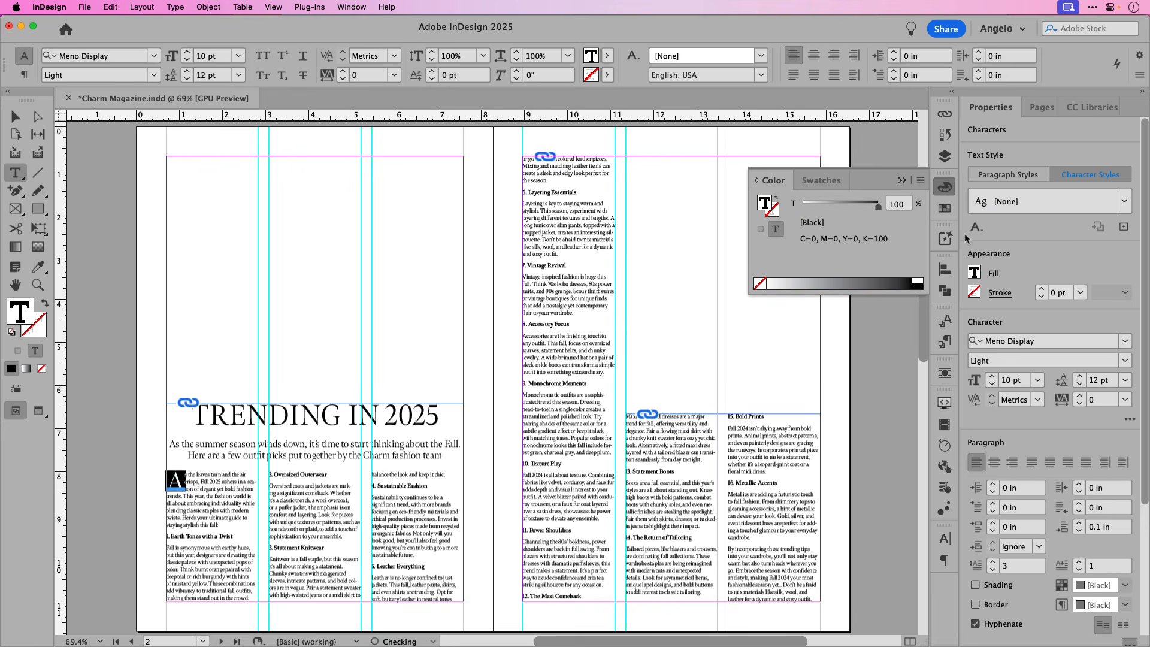
Review the available paragraph styles for the selected drop cap, then return to its character styles.
click(1027, 177)
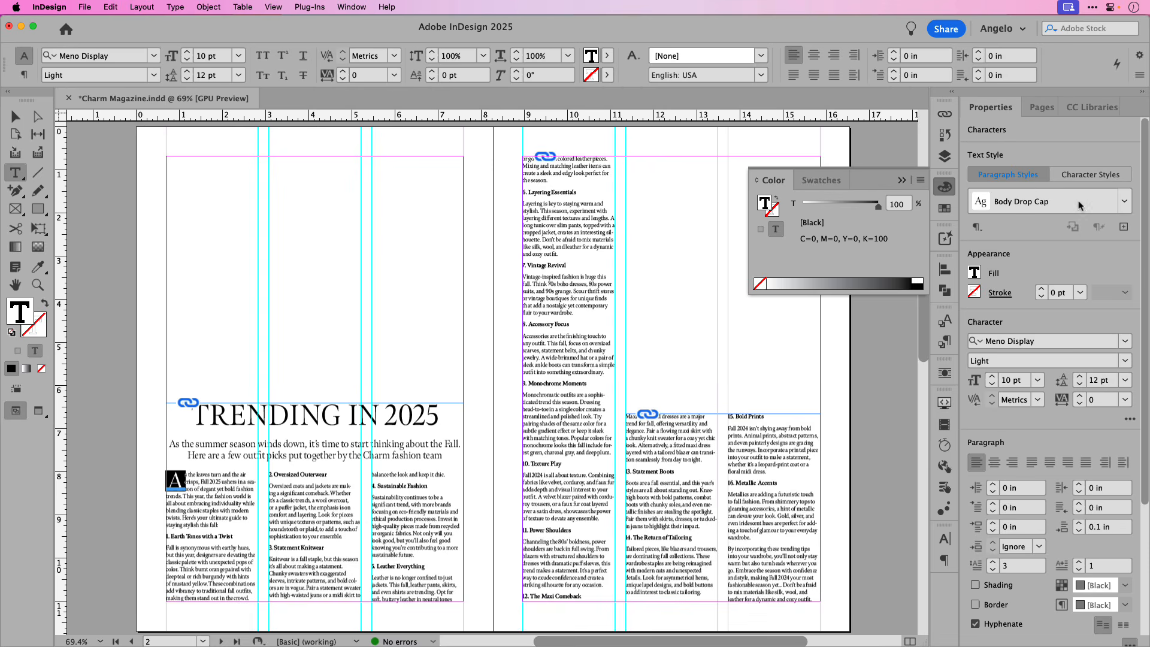
click(1125, 205)
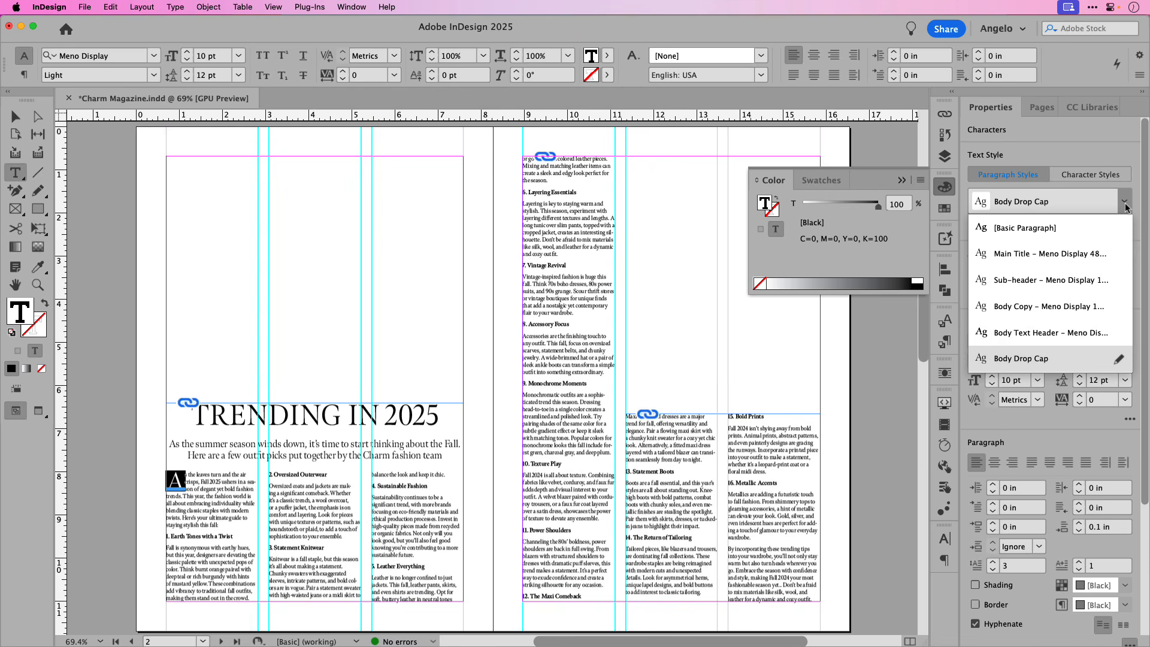
click(1126, 205)
click(1083, 178)
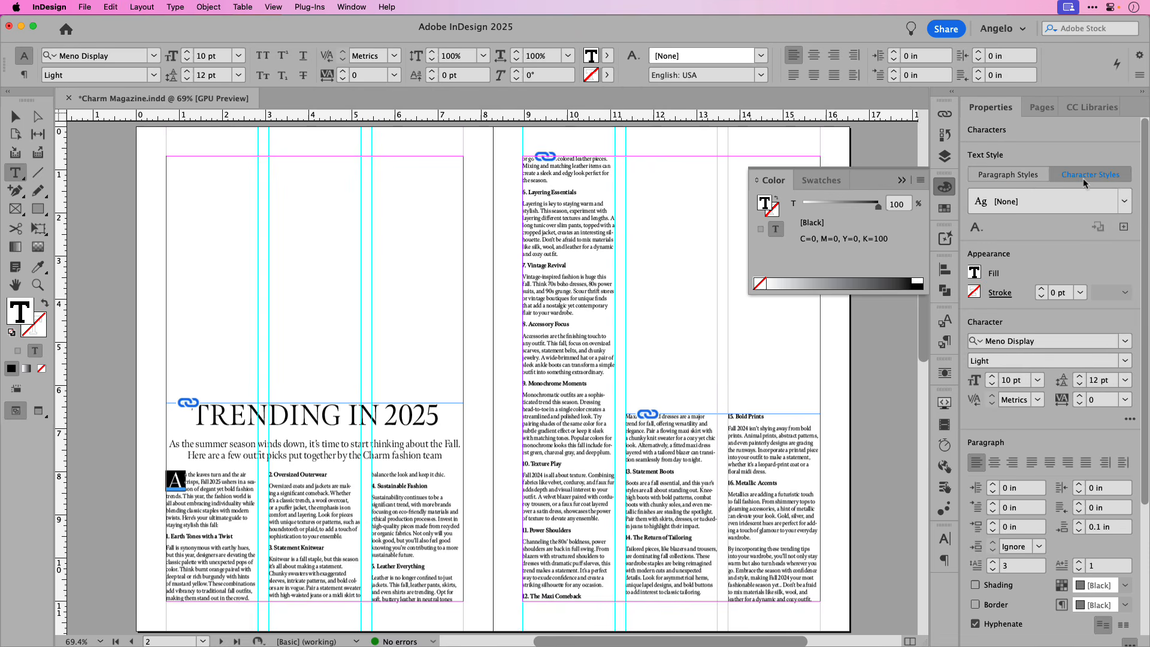
Test "Drop Cap Tan" on the drop cap once more, leaving its character style at [None].
click(1128, 206)
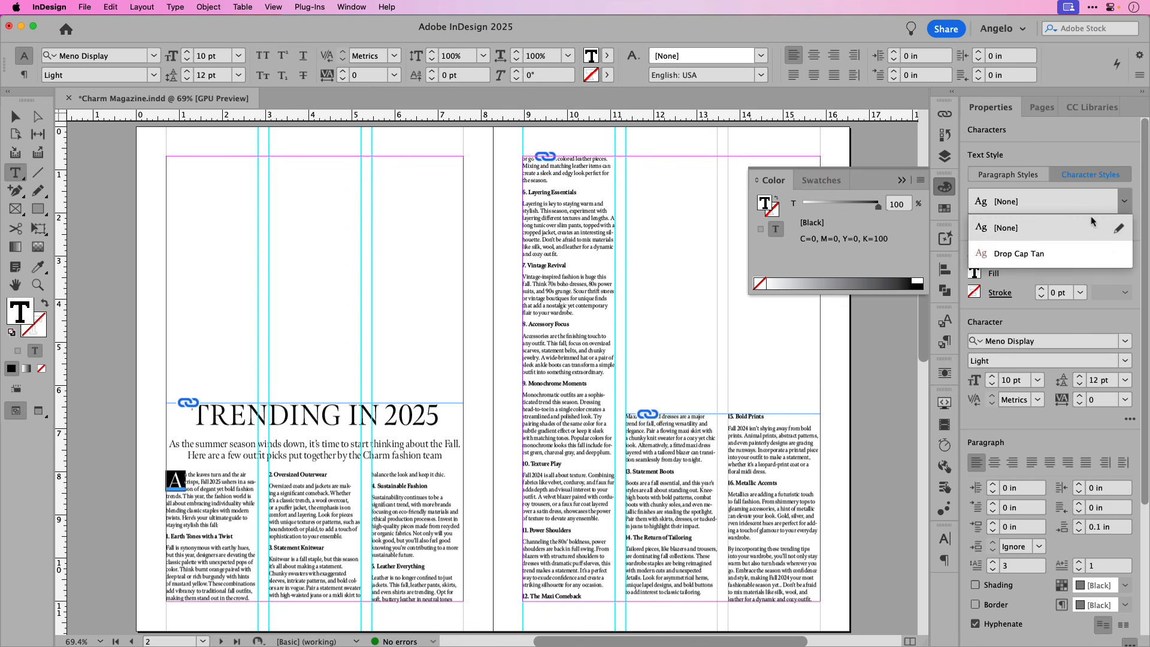
click(1045, 258)
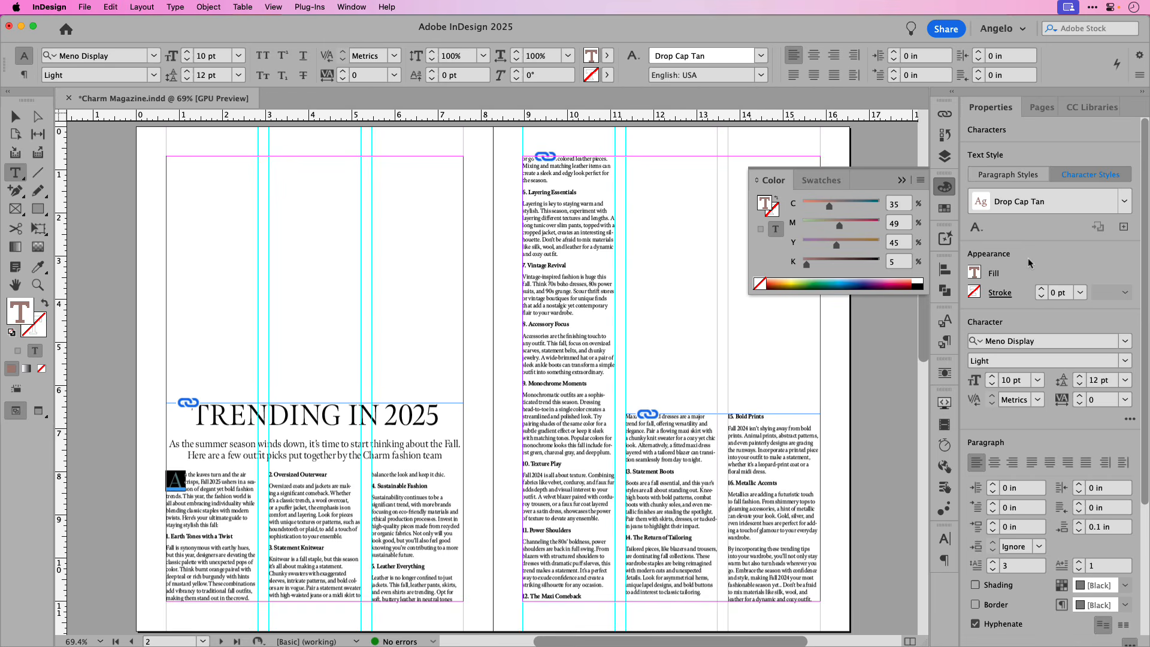
click(1124, 210)
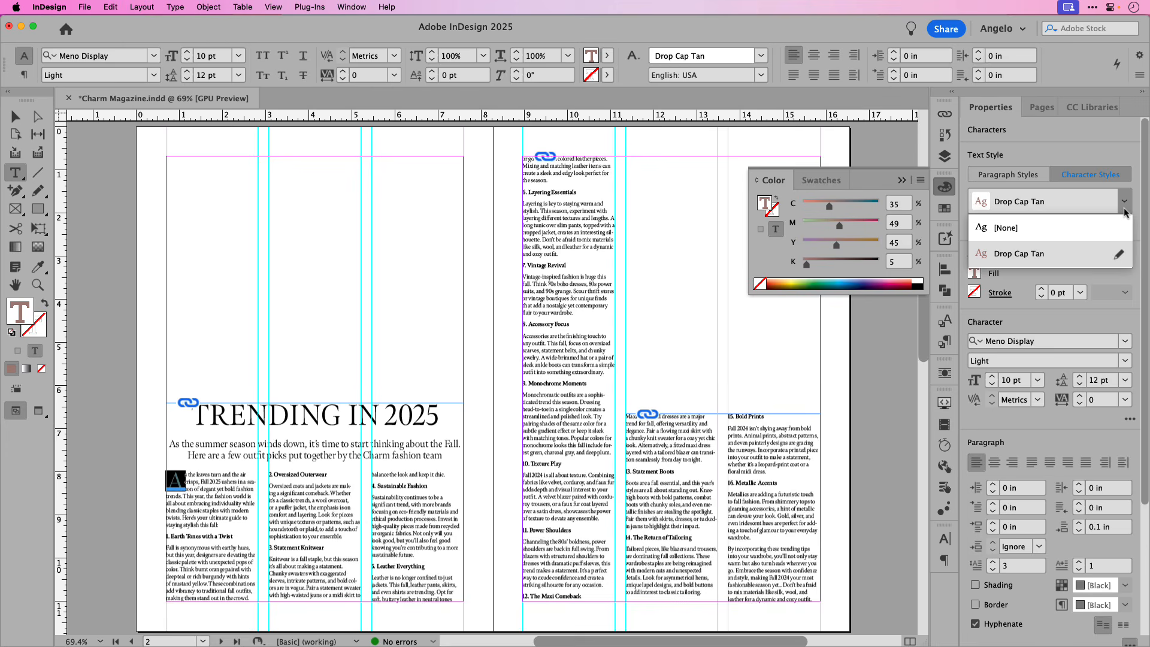
click(1035, 228)
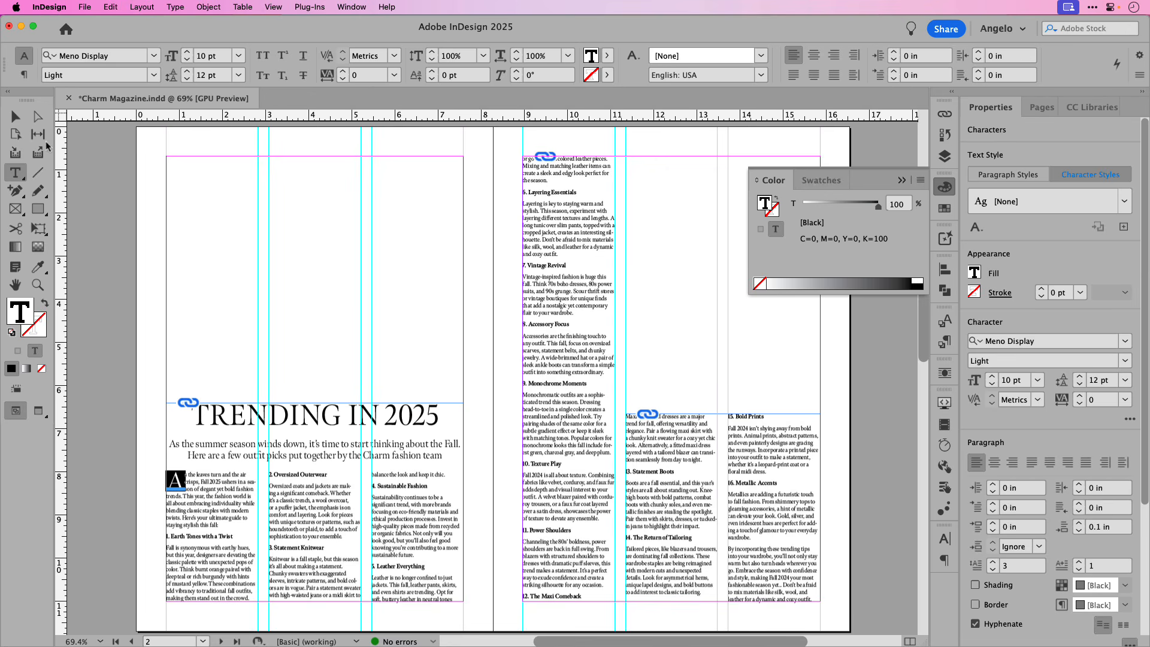
With nothing selected, edit the "Body Drop Cap" paragraph style so its drop cap uses the "Drop Cap Tan" character style.
click(15, 121)
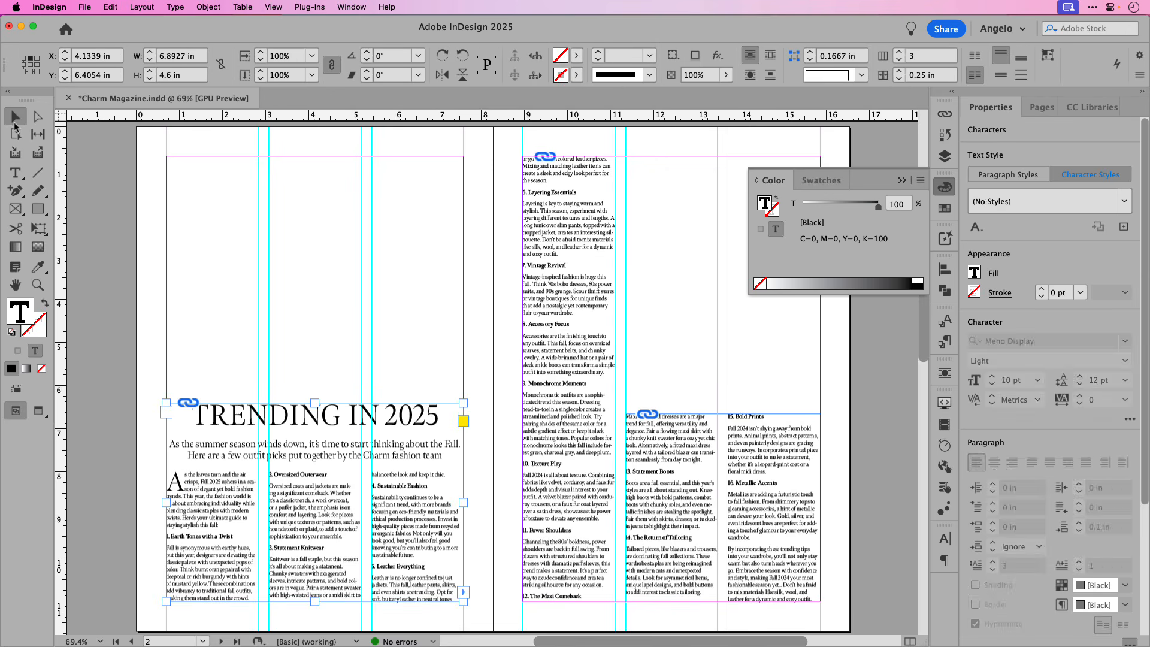
click(359, 329)
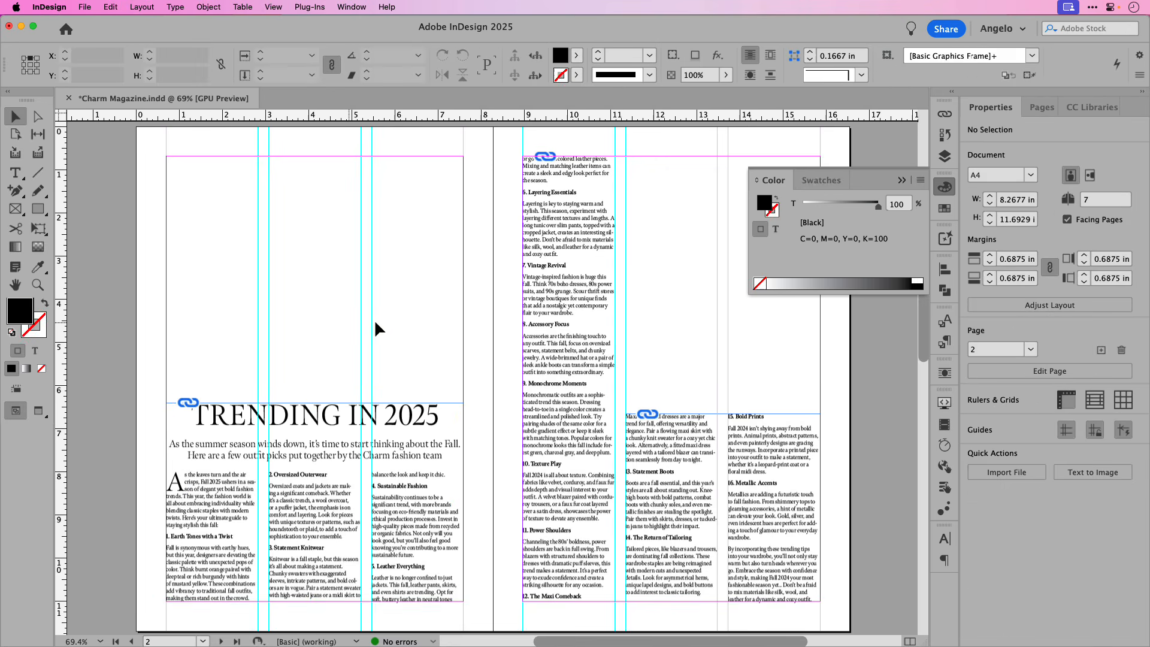
click(945, 342)
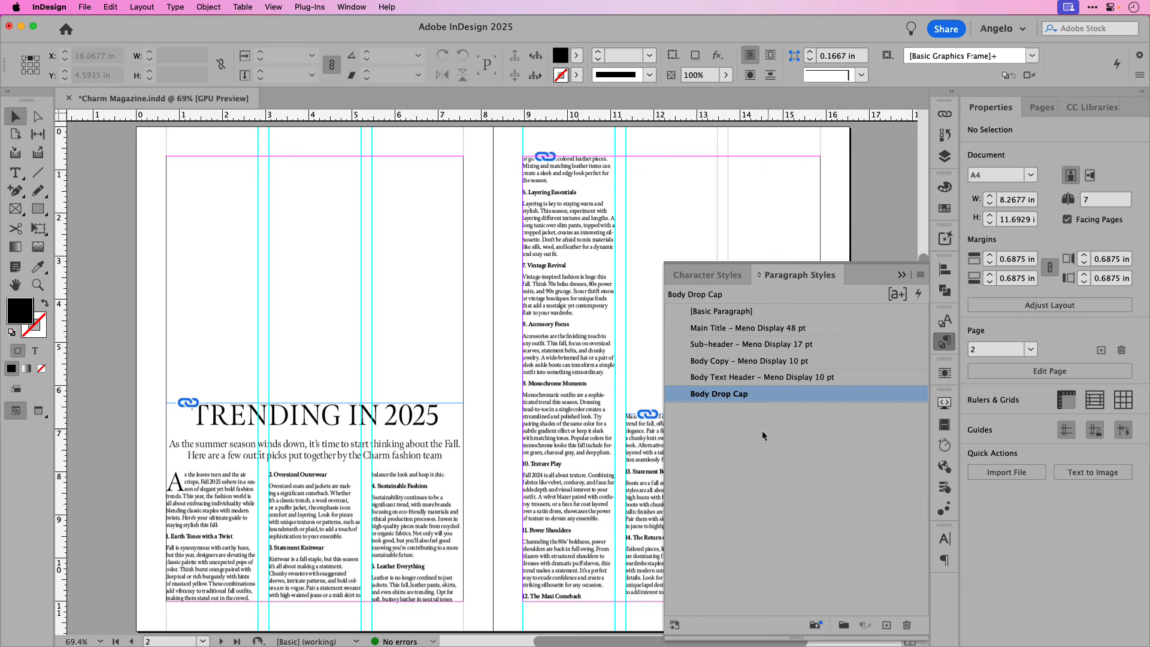
double_click(683, 397)
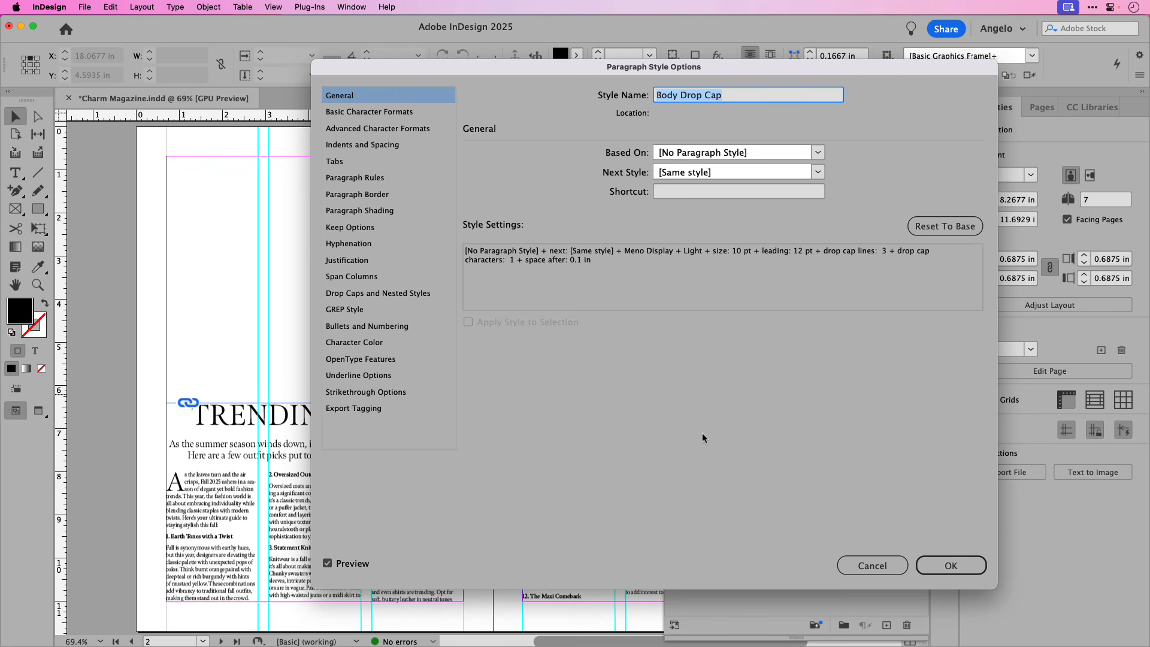
click(422, 296)
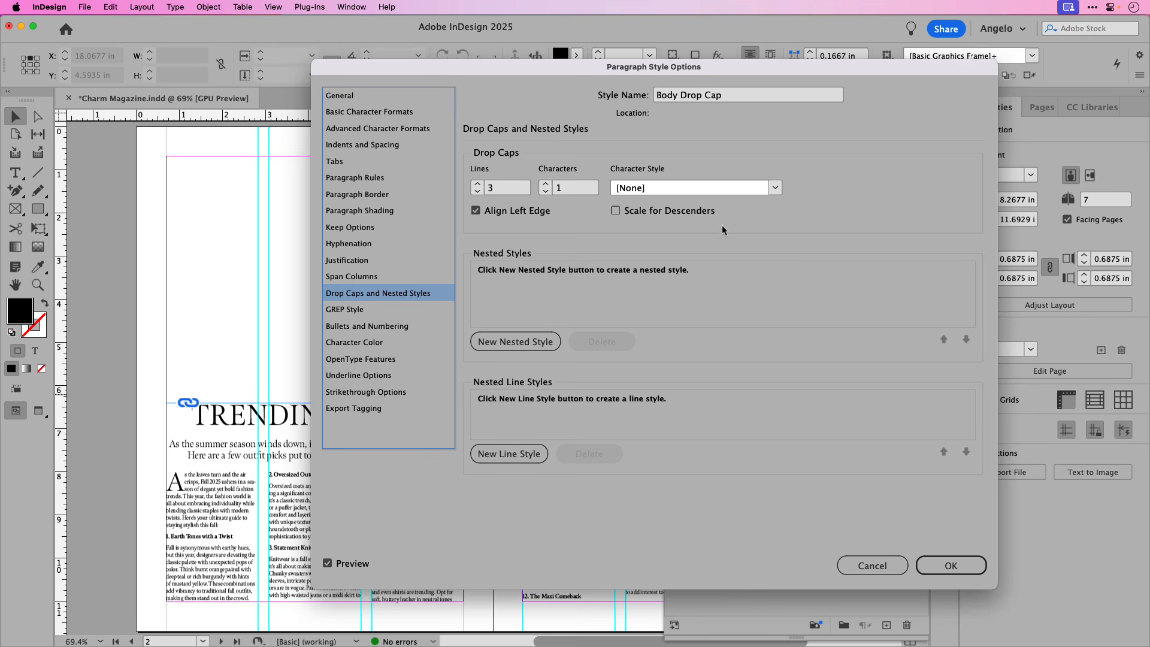
click(774, 192)
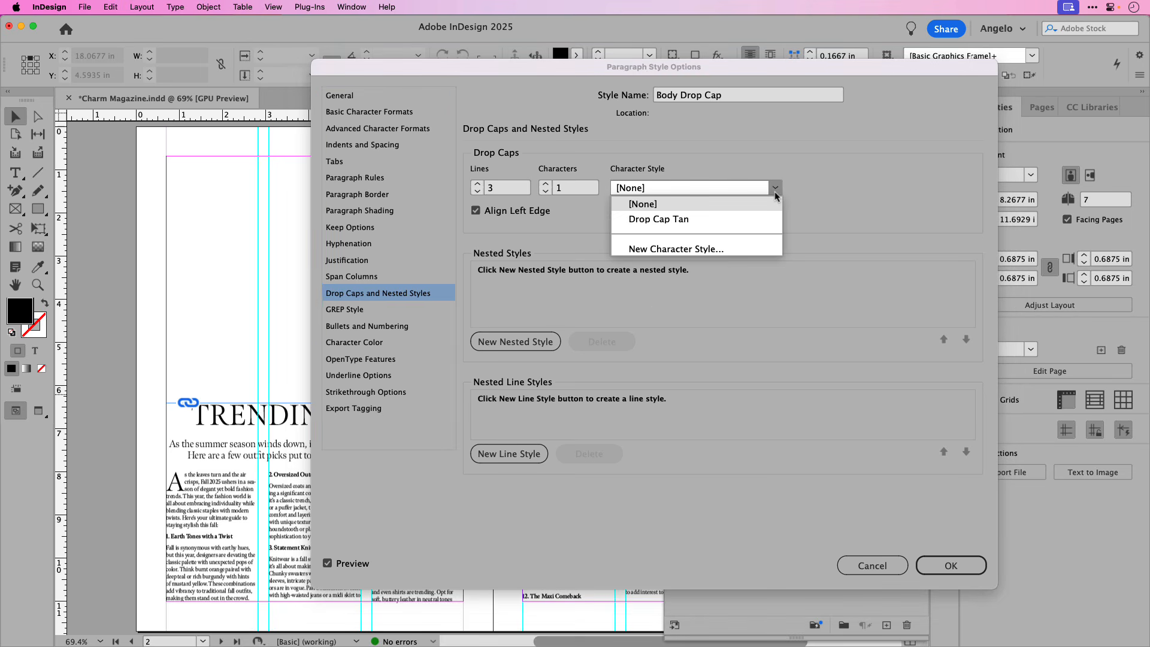
click(723, 221)
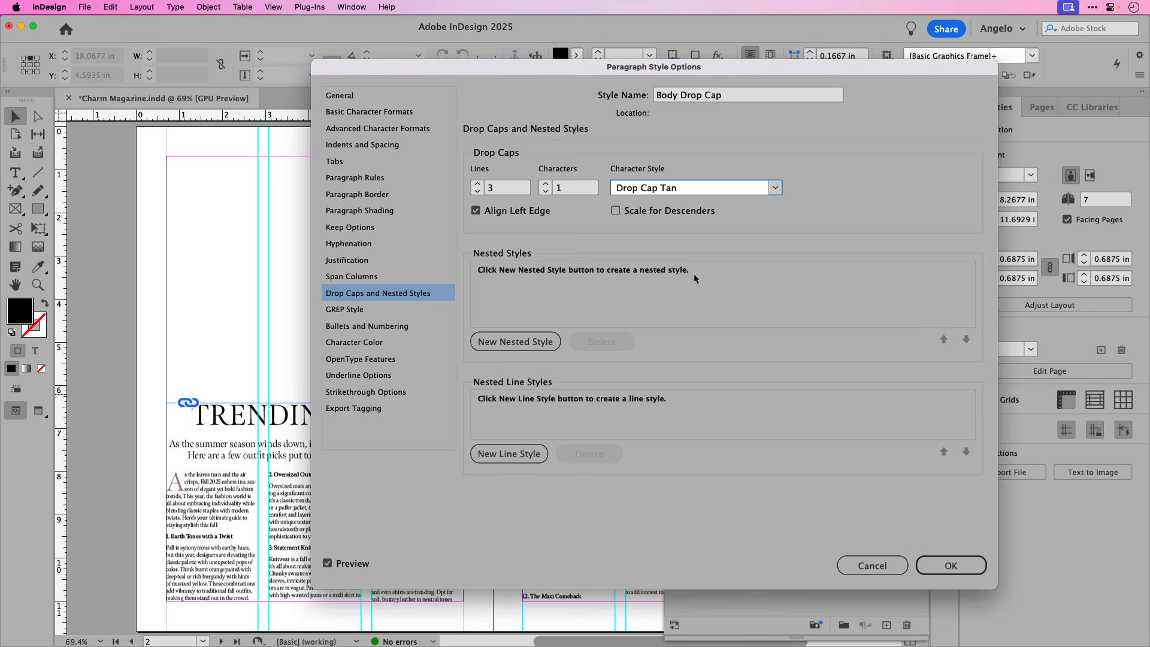
click(949, 565)
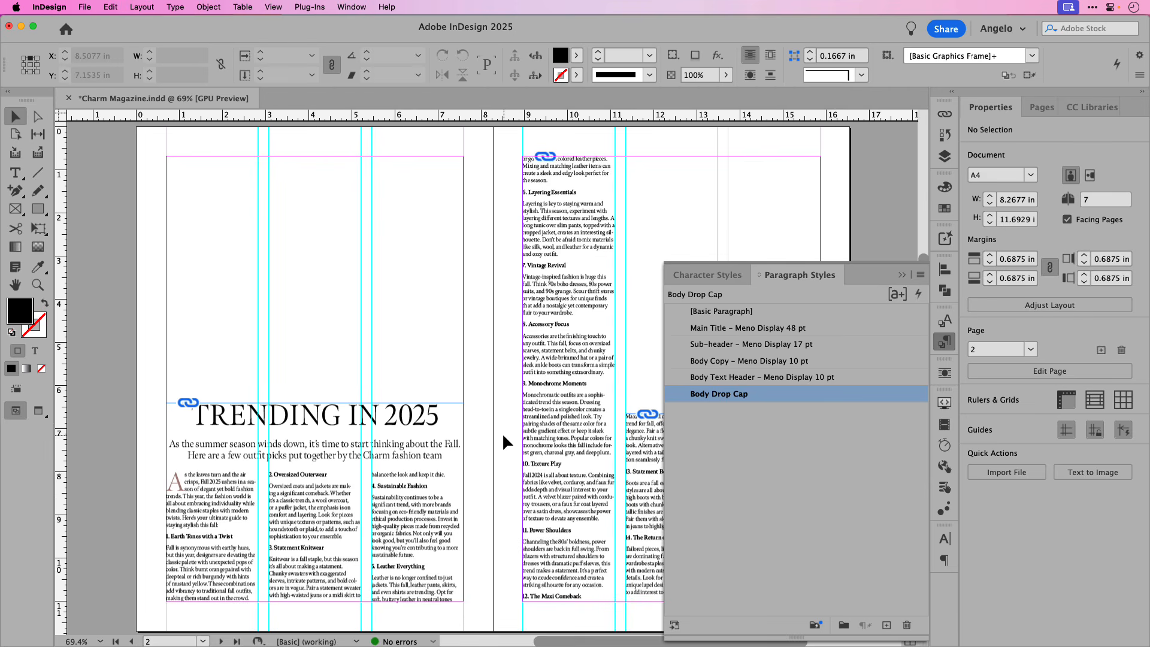
Switch the opening body paragraph to "Body Copy – Meno Display 10 pt", then reapply the updated "Body Drop Cap" style.
double_click(223, 485)
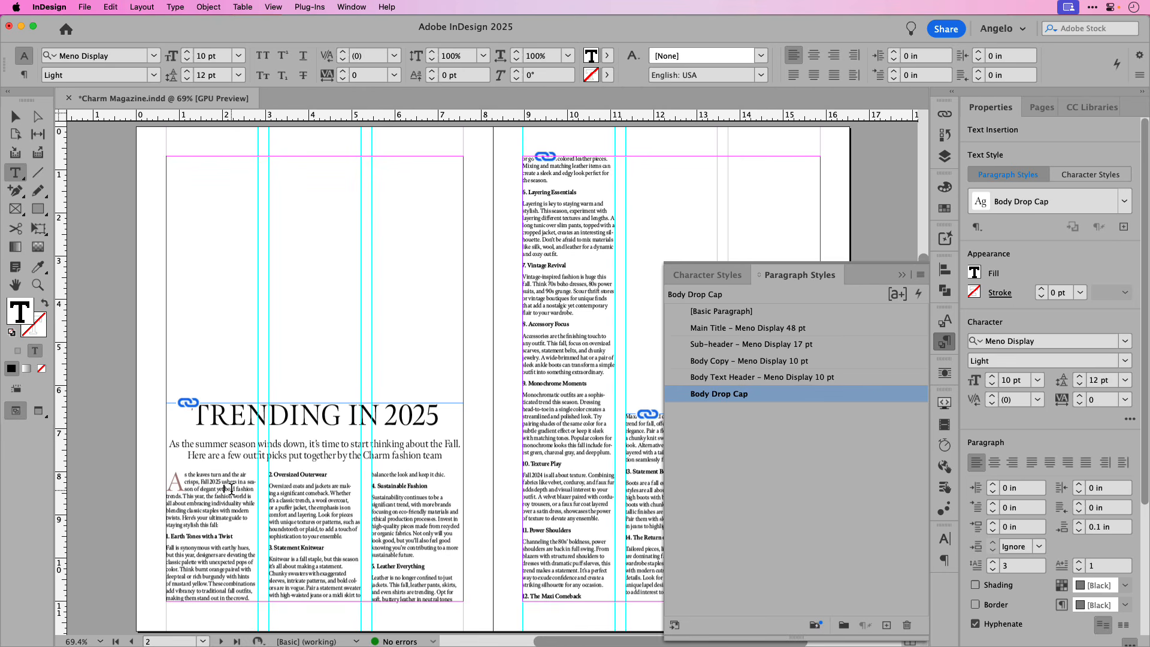
click(710, 363)
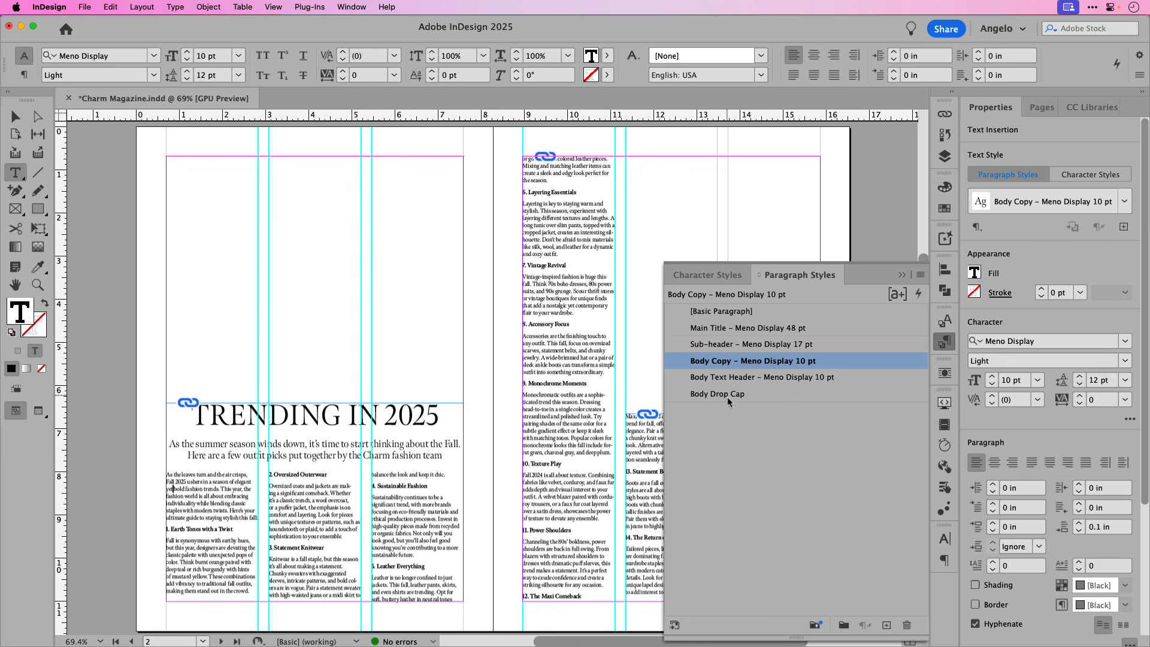
click(727, 395)
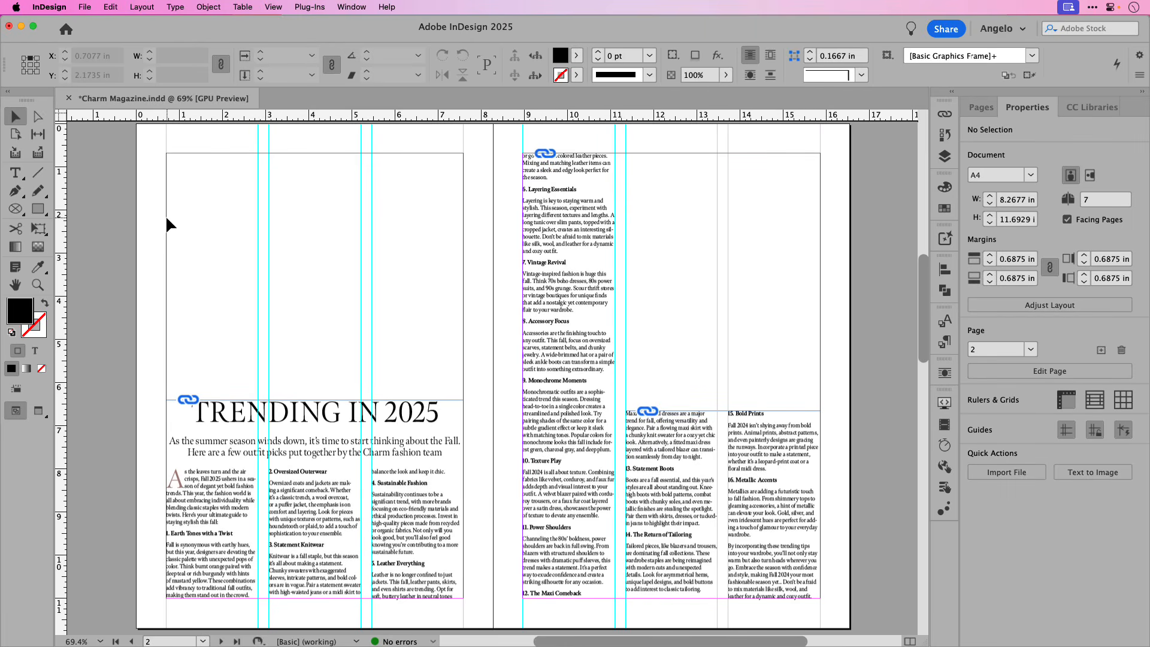
Place "runway_model.png" above the "TRENDING IN 2025" headline, spanning the page margins at about 6.89 by 3.94 in.
click(84, 7)
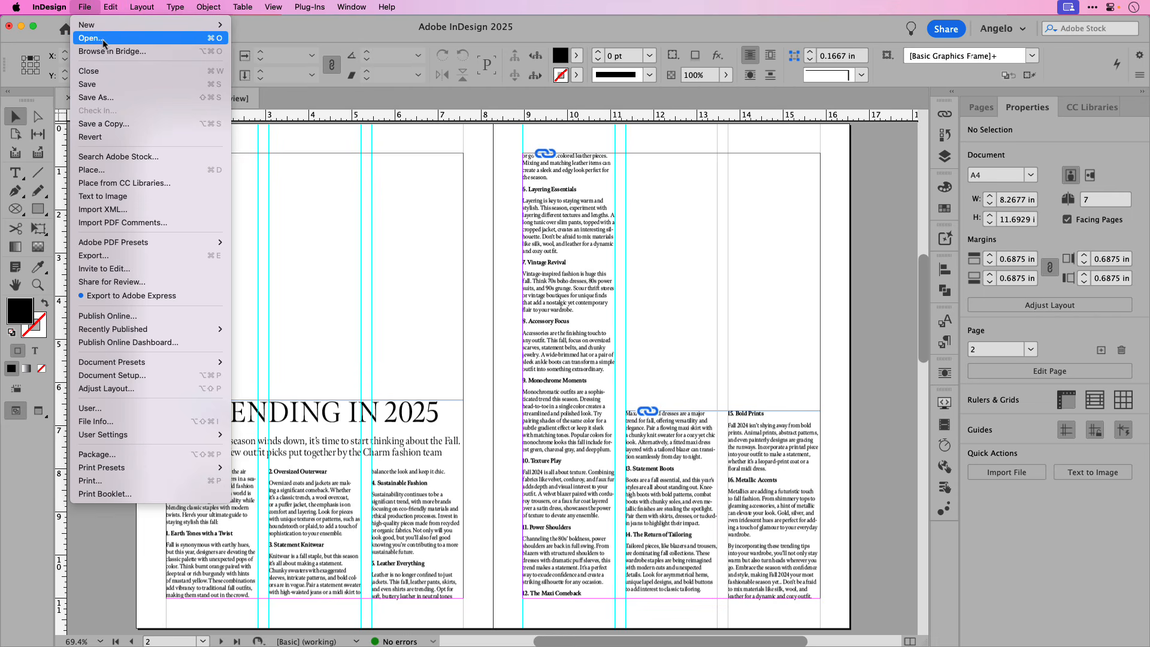
click(138, 171)
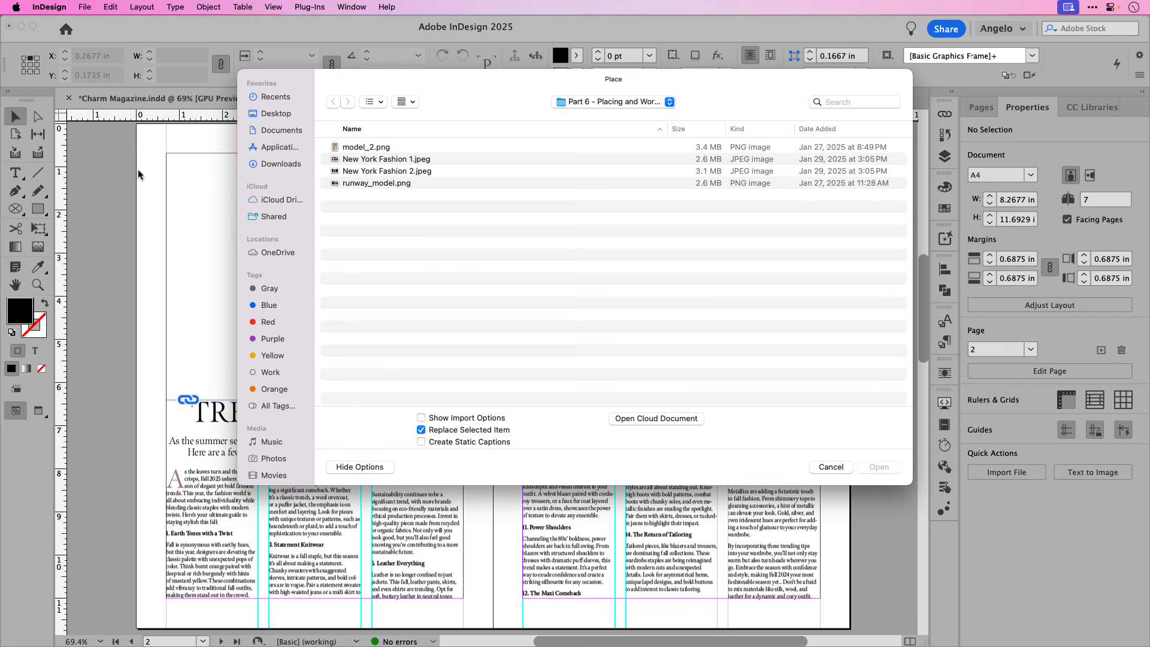
click(428, 183)
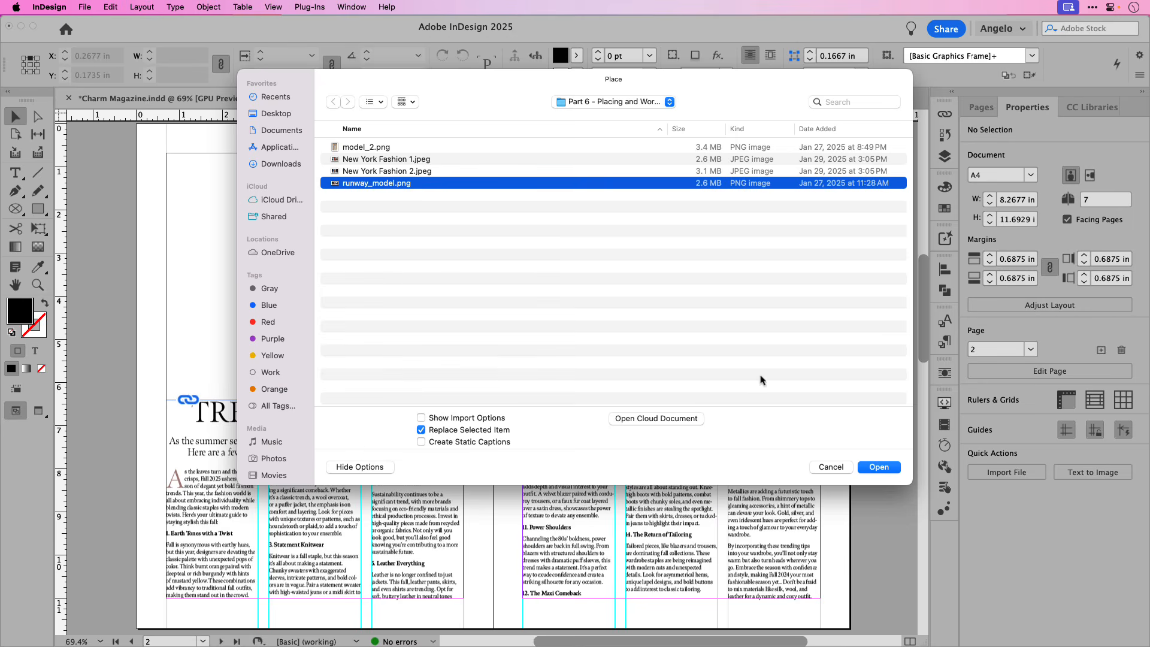
click(878, 468)
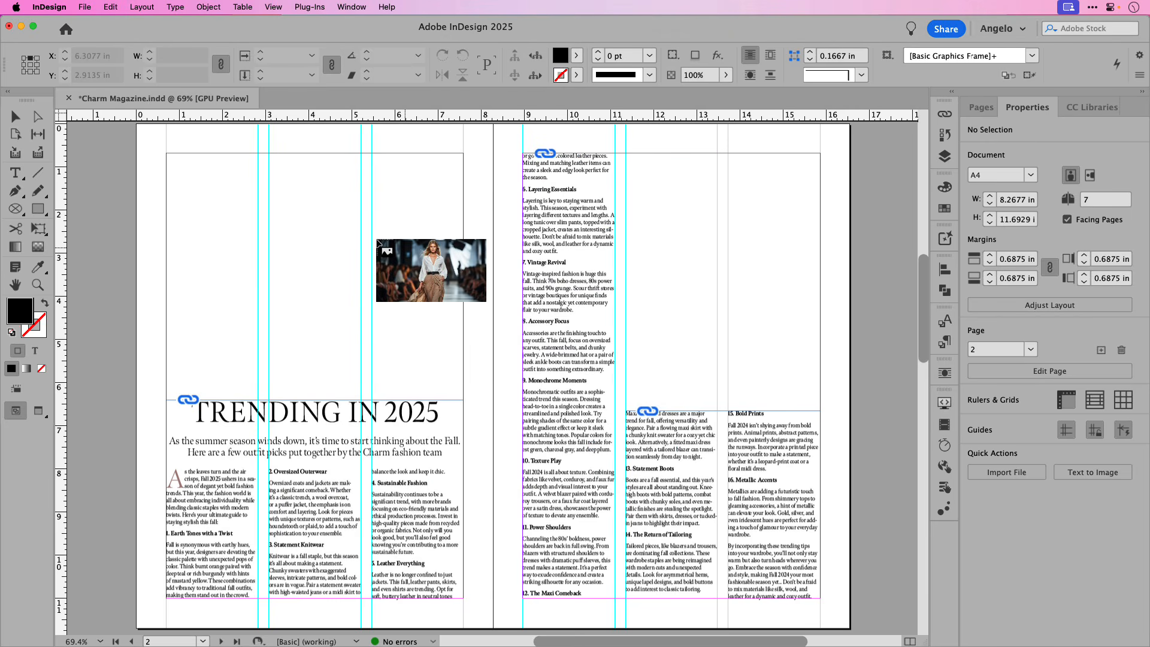
click(213, 198)
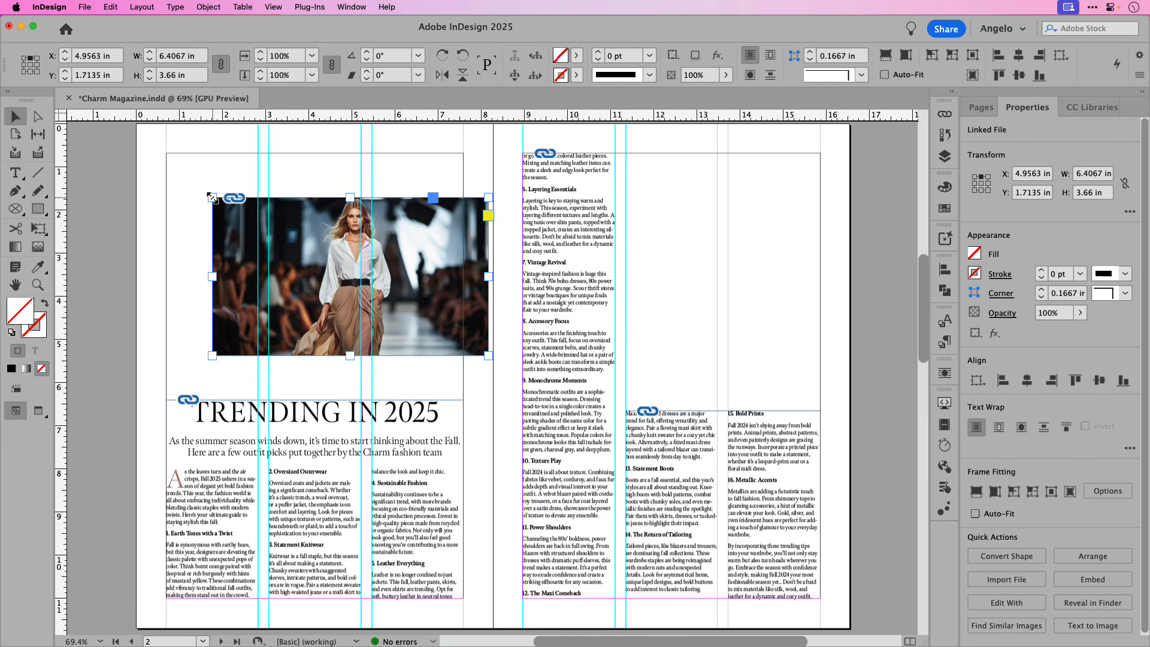
key(cmd+z)
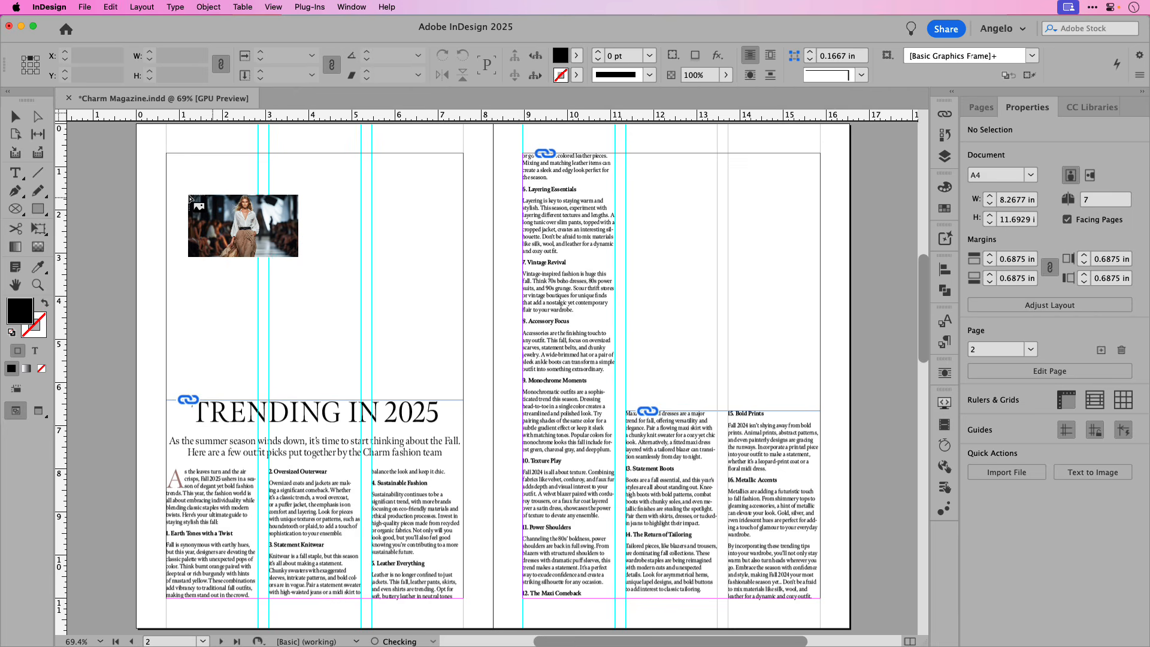
mouse_move(165, 187)
mouse_down()
mouse_move(296, 278)
mouse_move(463, 359)
mouse_up()
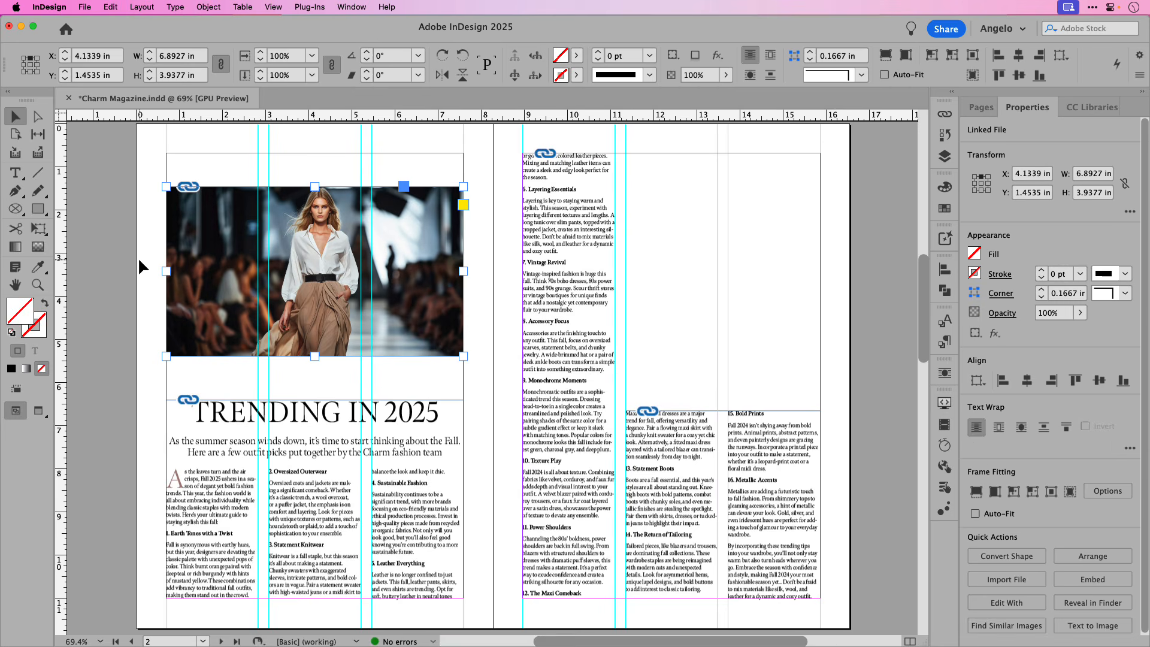
Bring another copy of the runway photo from Finder onto the facing page at its default size, then delete it.
key(super+Tab)
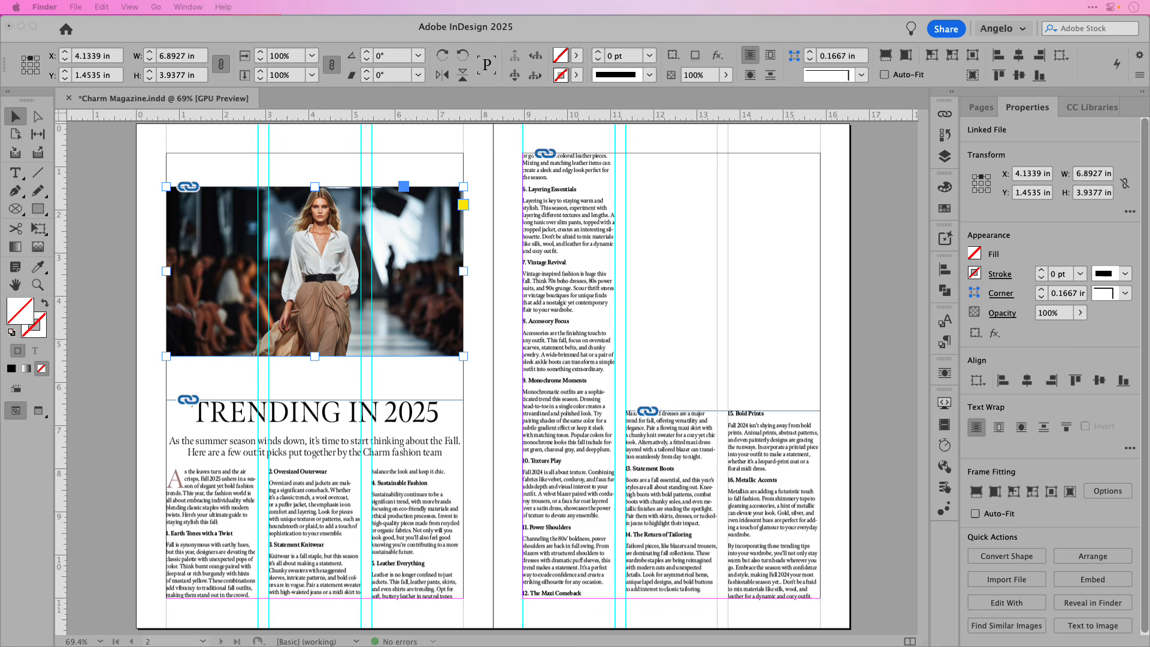
drag(0, 263, 480, 216)
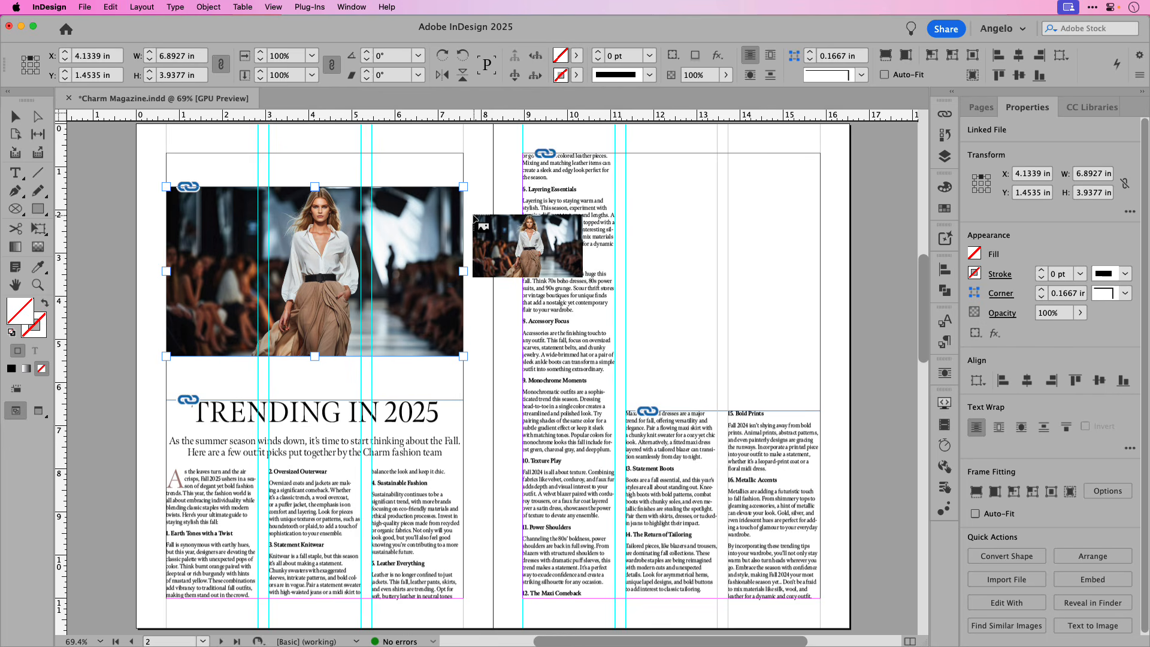
click(474, 216)
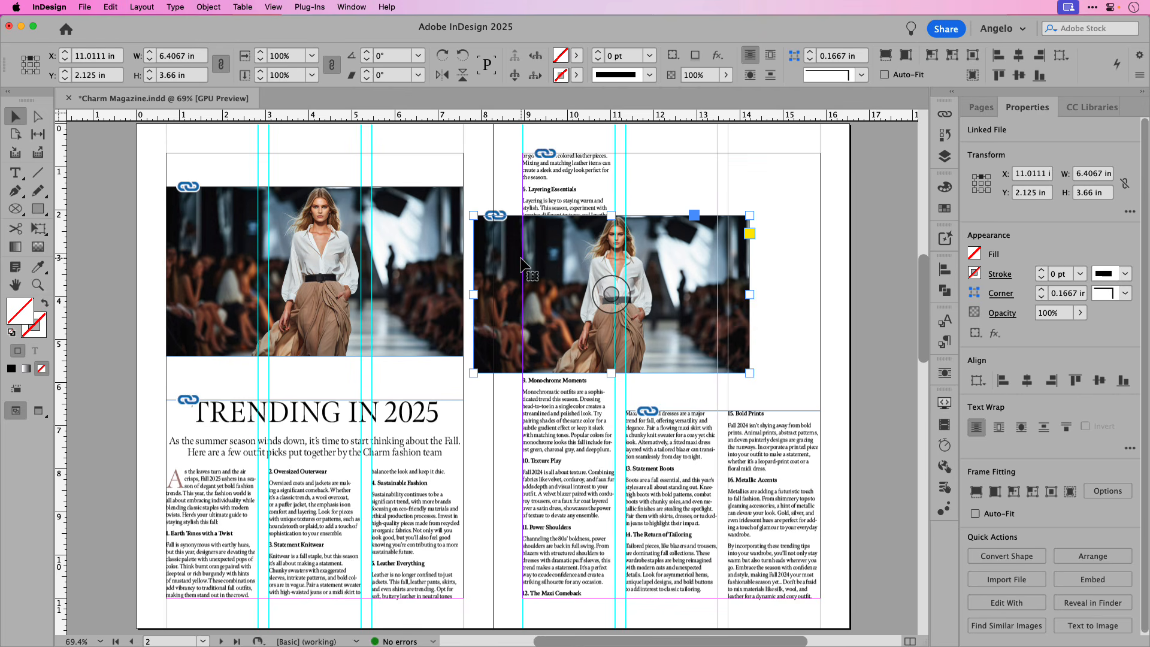
key(Delete)
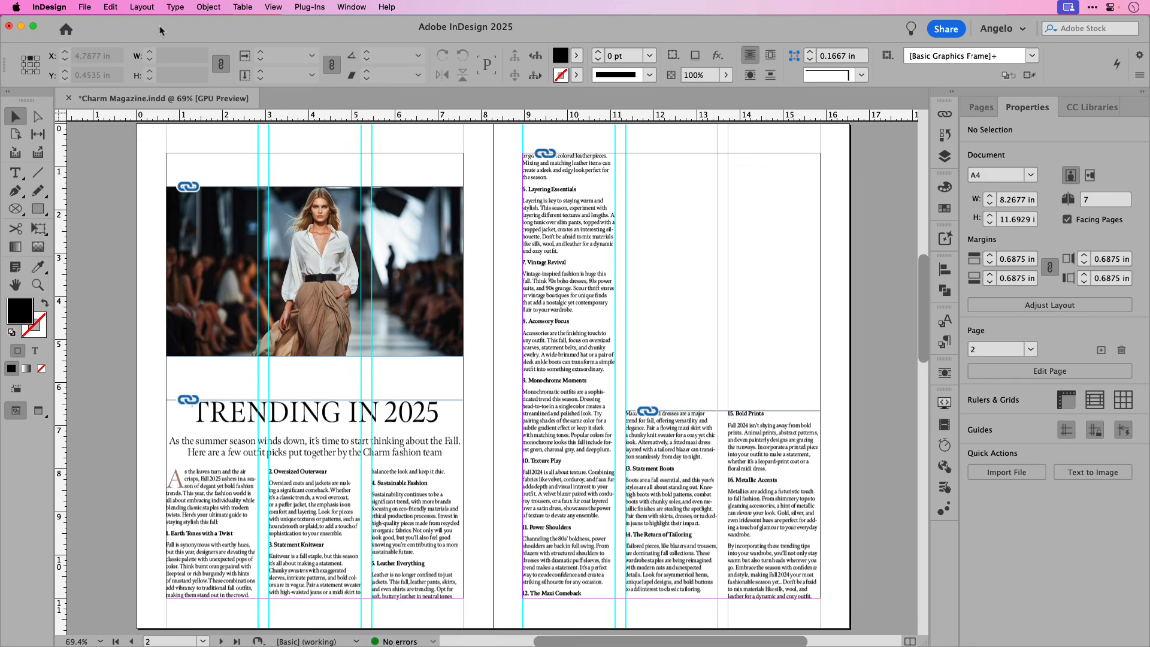
Load "model_2.png", "New York Fashion 1.jpeg", "New York Fashion 2.jpeg" and "runway_model.png" together for placing, then discard all four unplaced.
click(91, 8)
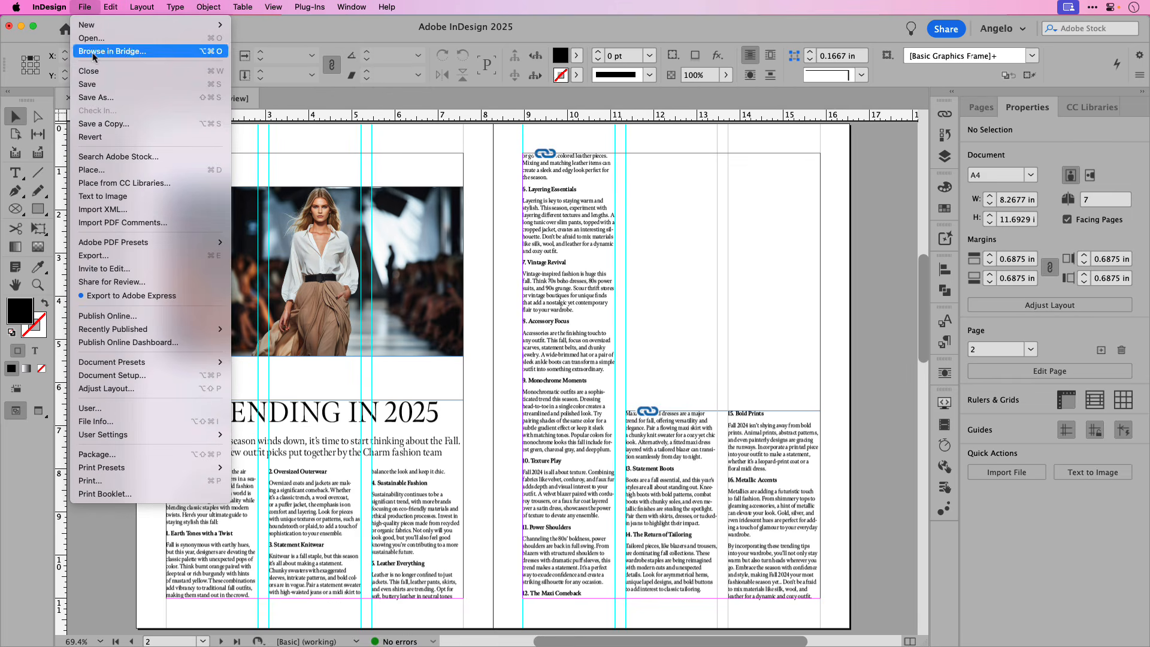
click(102, 170)
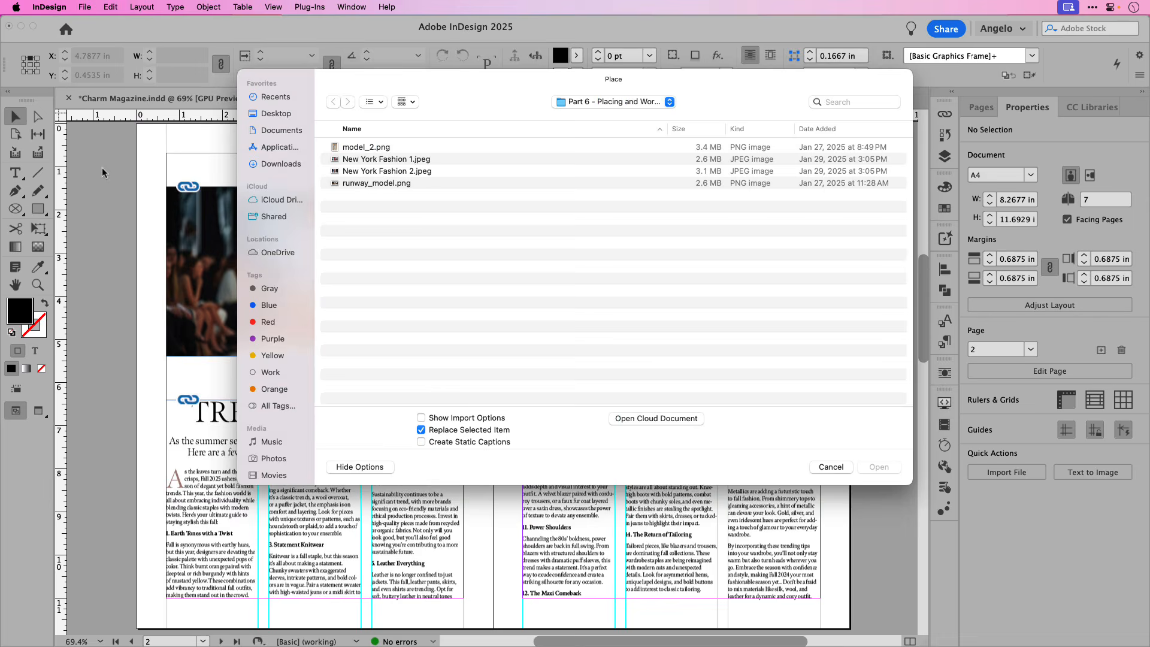
click(375, 150)
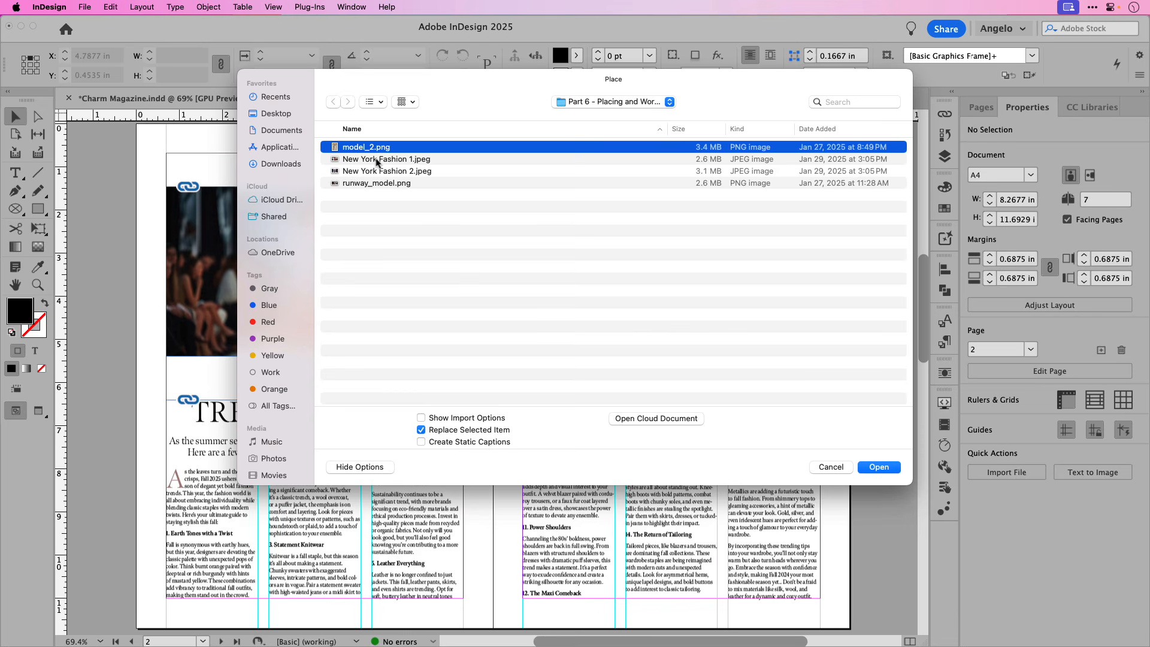
shift+click(383, 159)
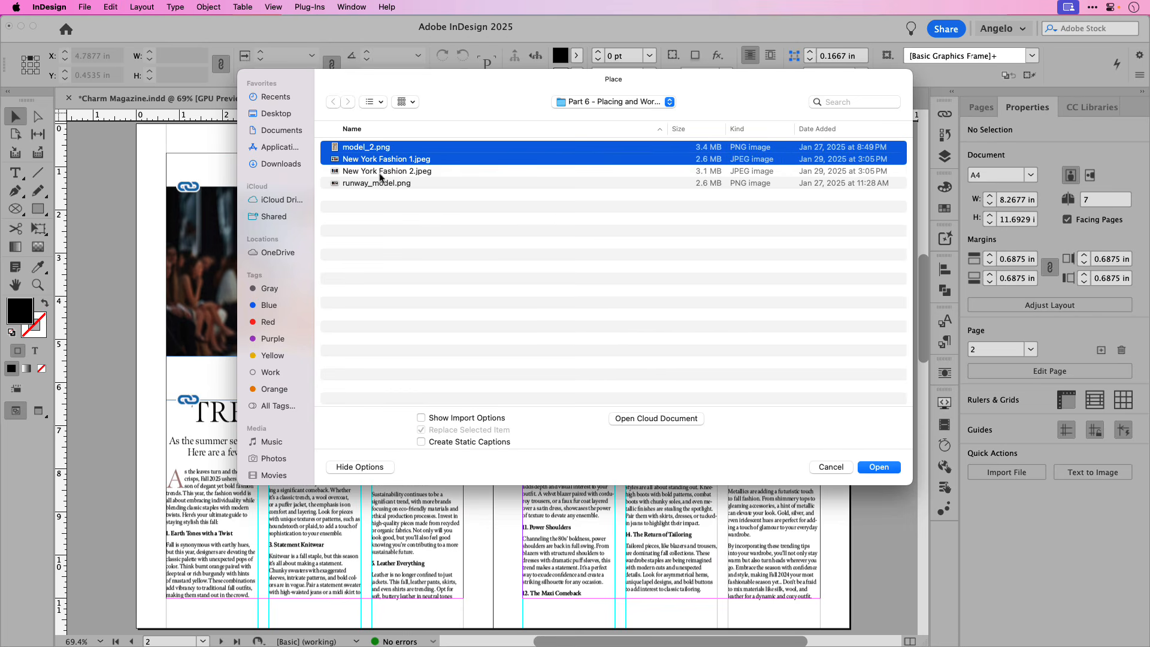
shift+click(380, 170)
shift+click(377, 184)
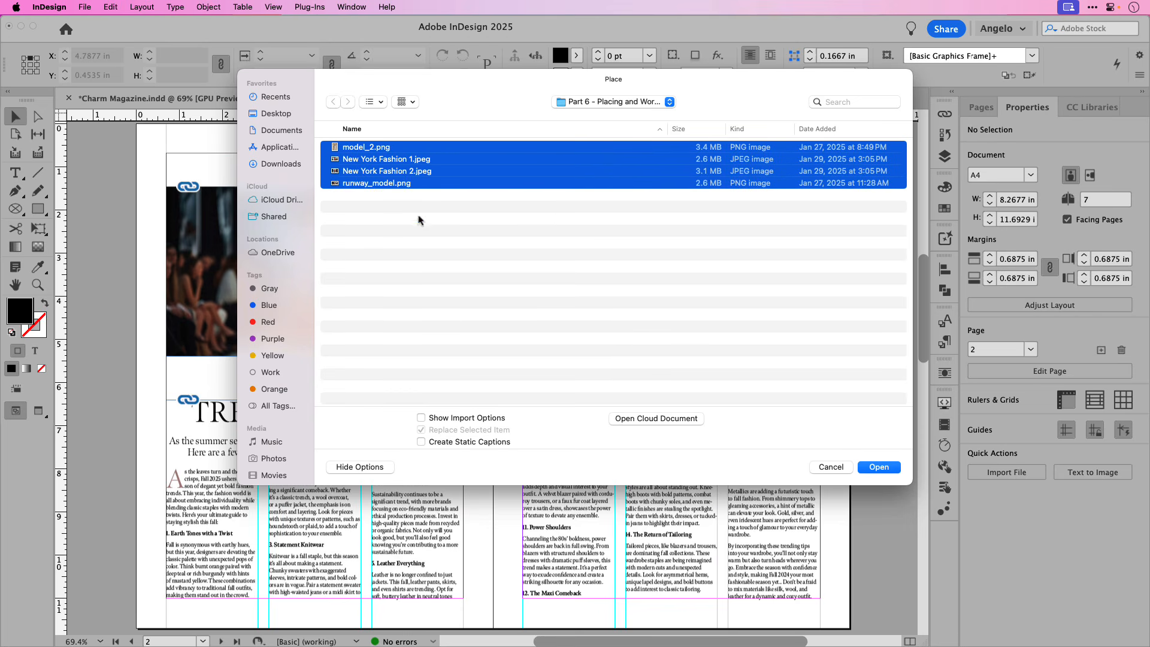
click(865, 467)
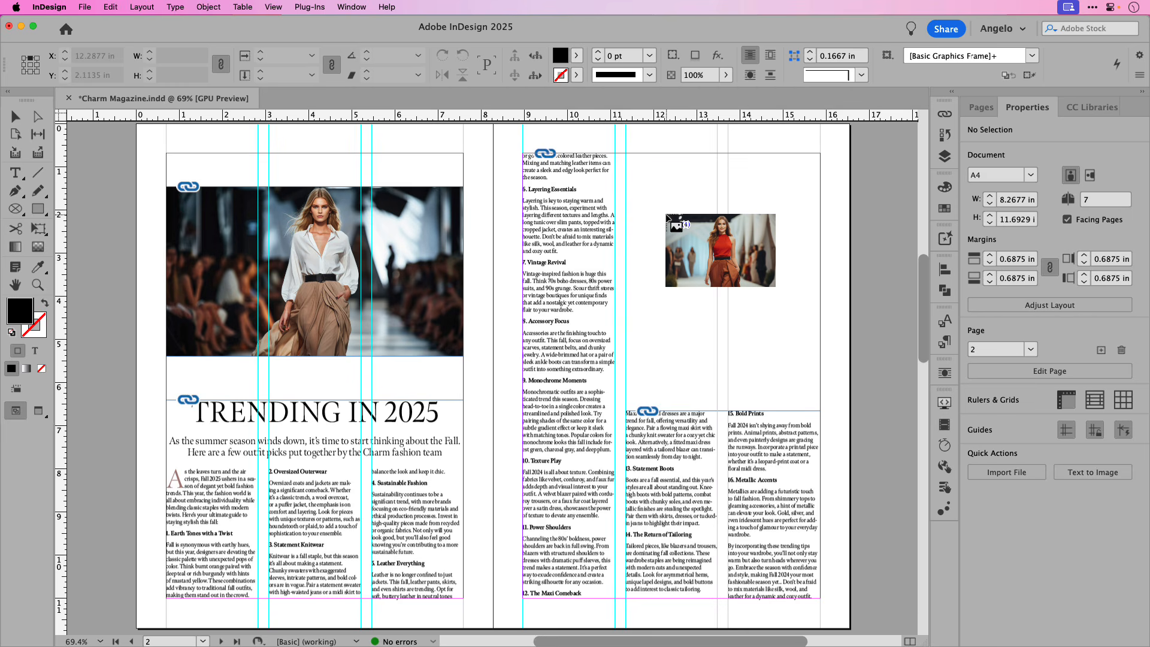
key(Escape)
key(Escape)
key(Escape)
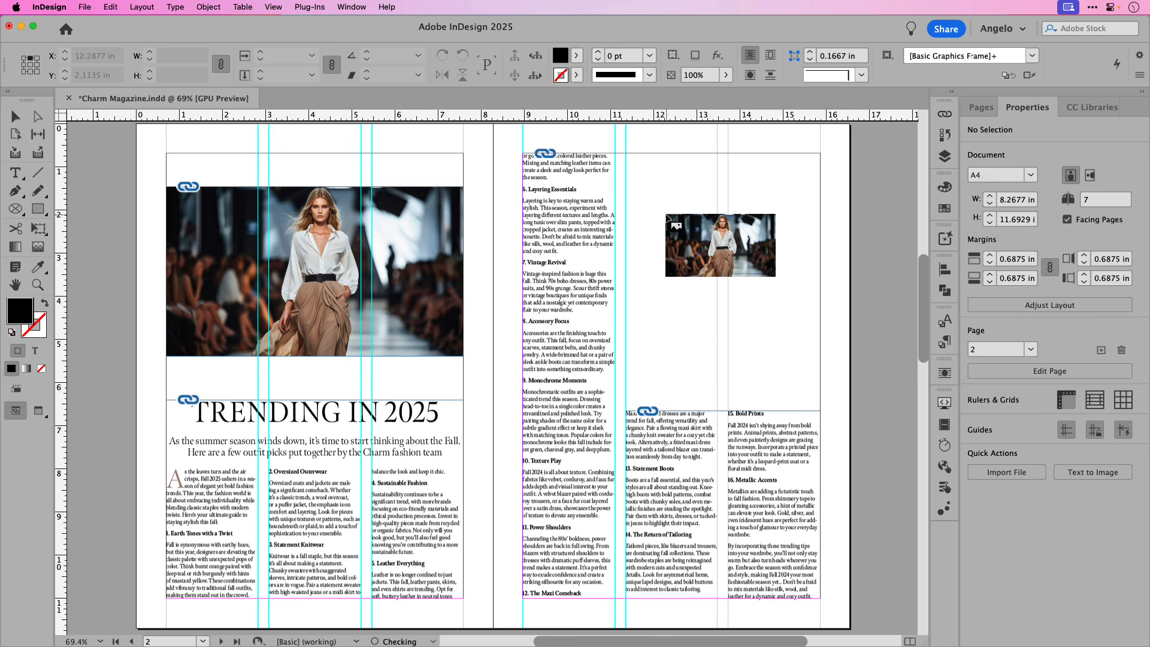
key(Escape)
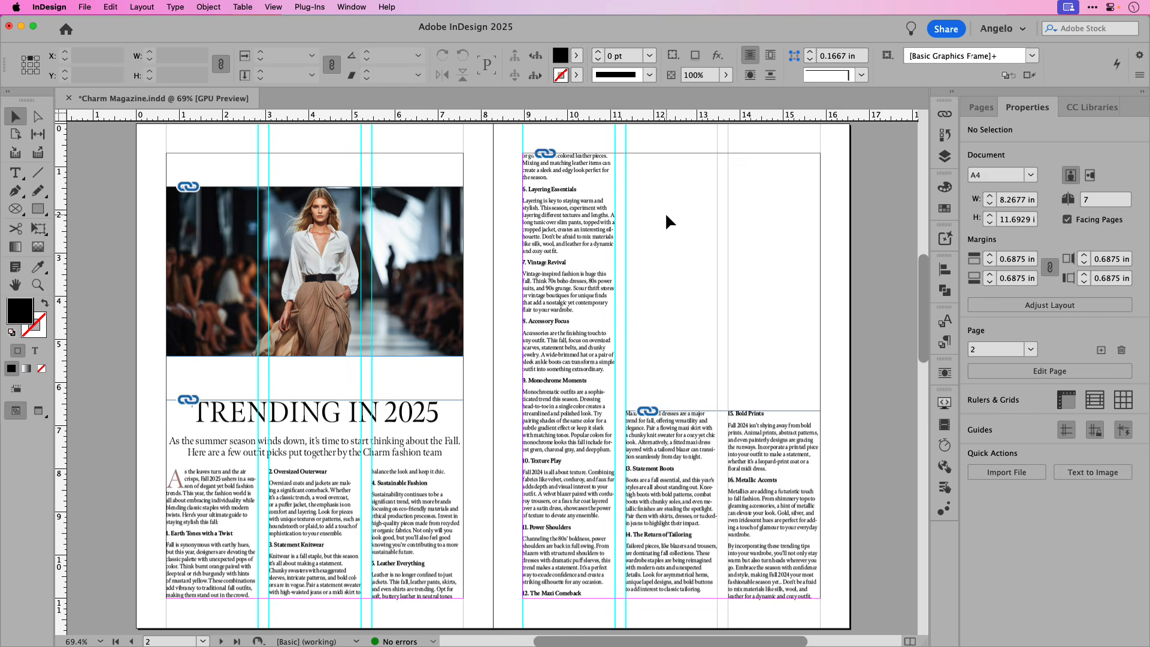
Select the runway photo's content inside its frame and enlarge it to 7.375 in wide with width and height proportions constrained.
click(449, 218)
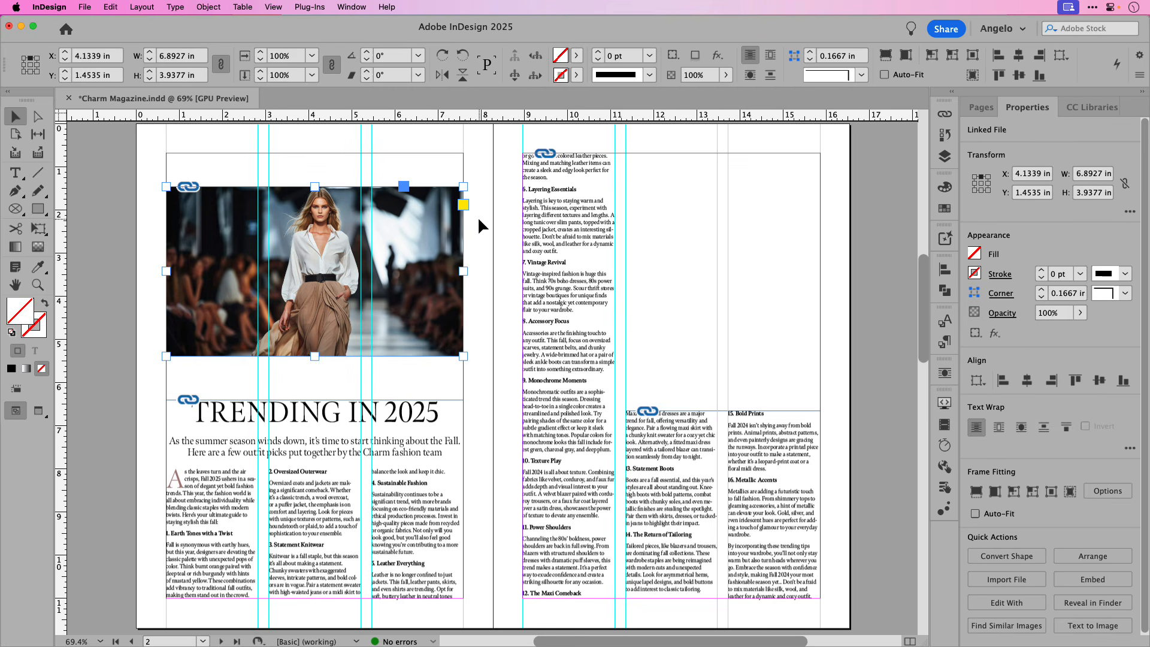
click(327, 265)
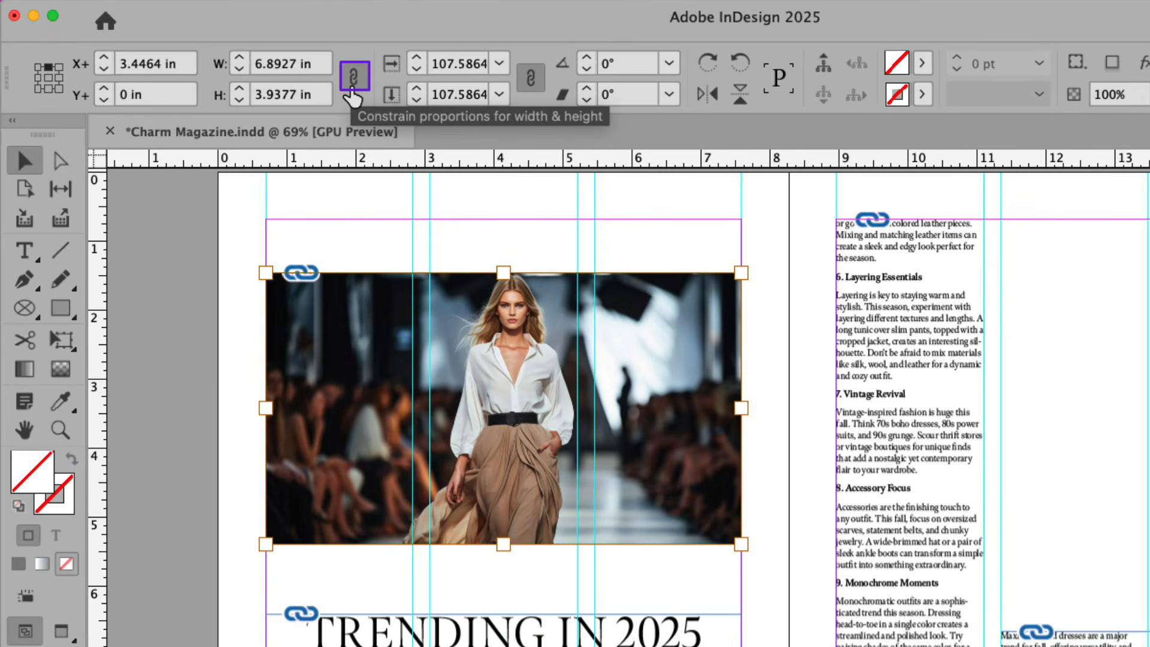
click(352, 89)
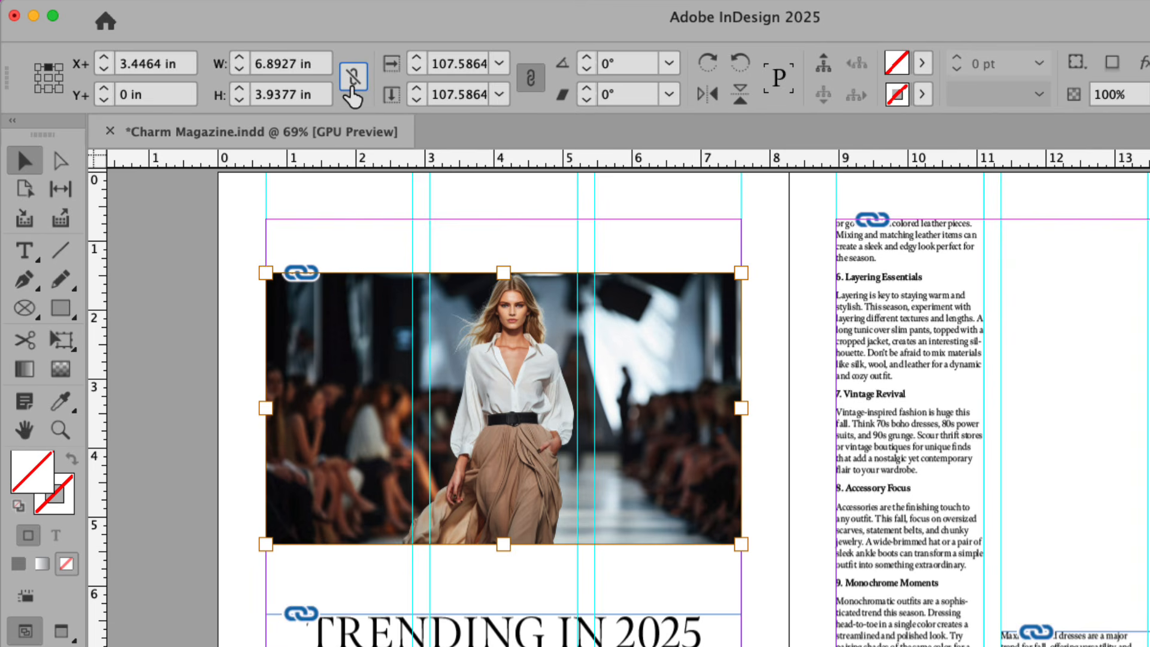
click(353, 90)
click(239, 59)
click(238, 60)
click(238, 60)
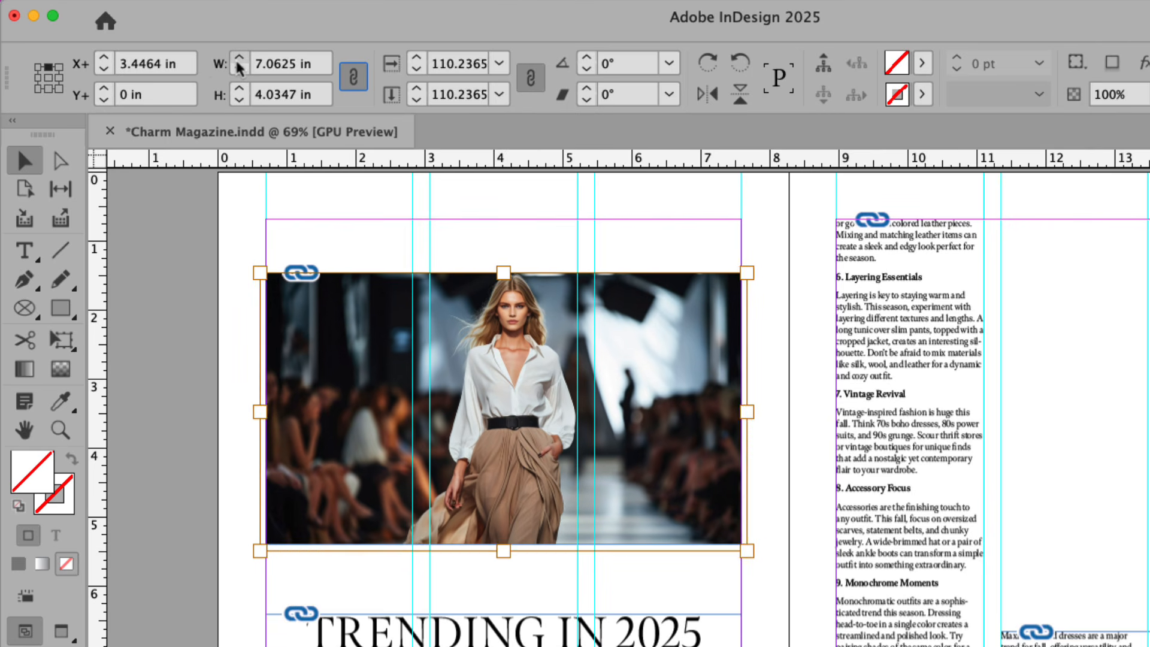
click(238, 60)
click(238, 60)
click(239, 60)
click(238, 60)
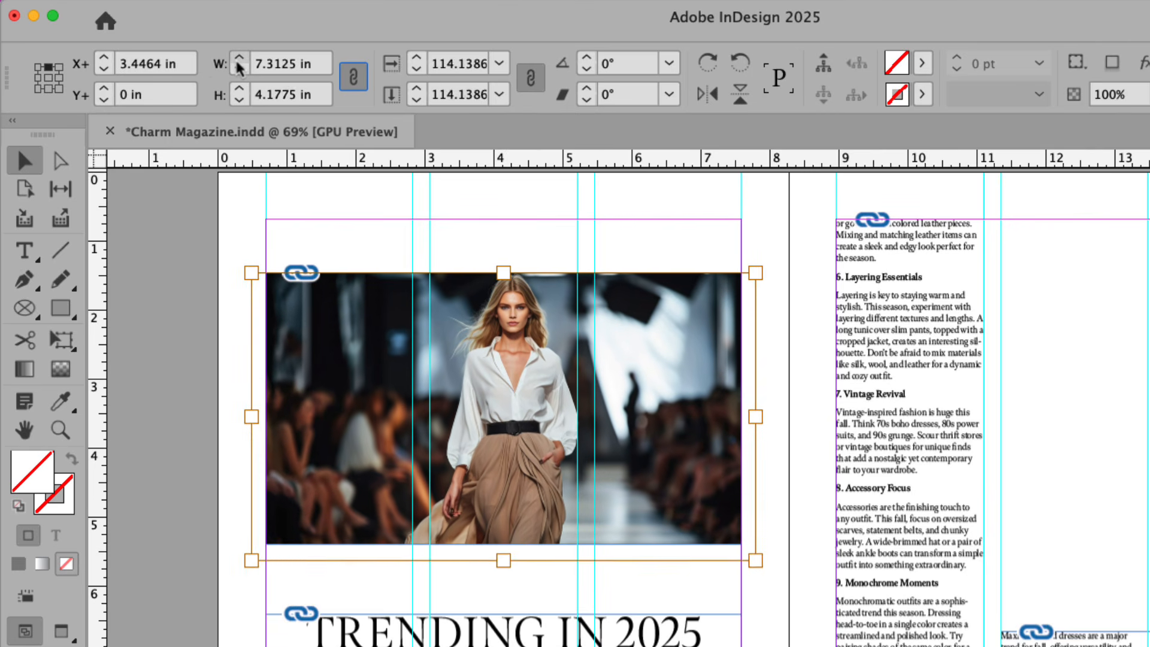
click(238, 60)
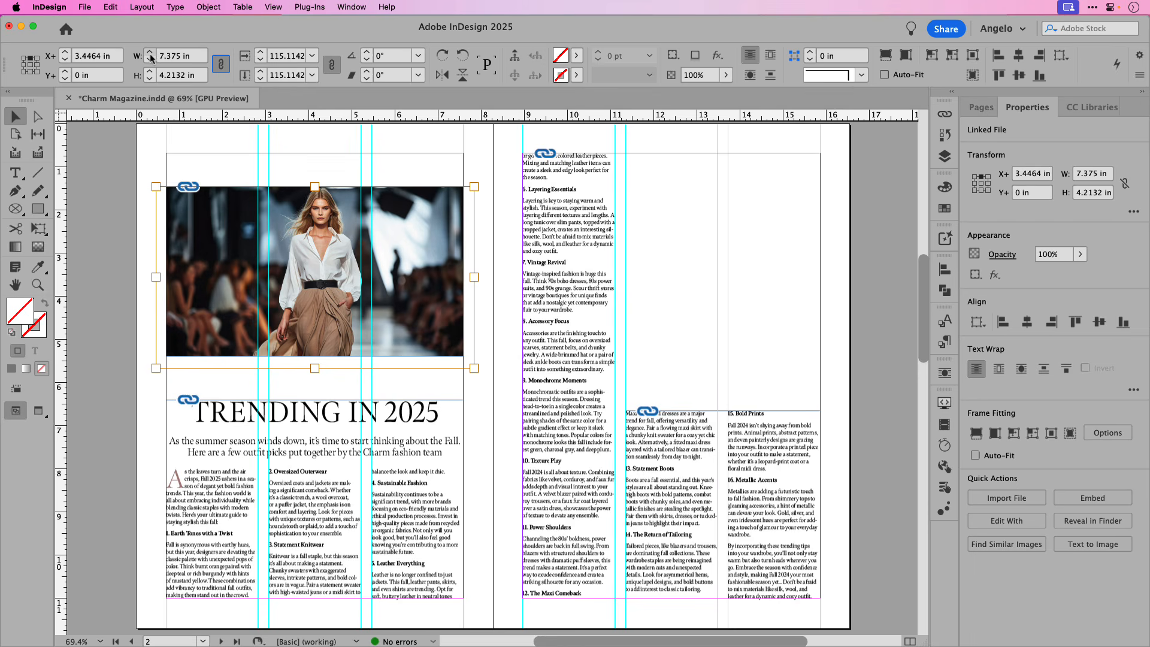
Try scaling the photo content up in larger increments to 8.1466 in wide, then scale it back to 7.375 in.
click(150, 54)
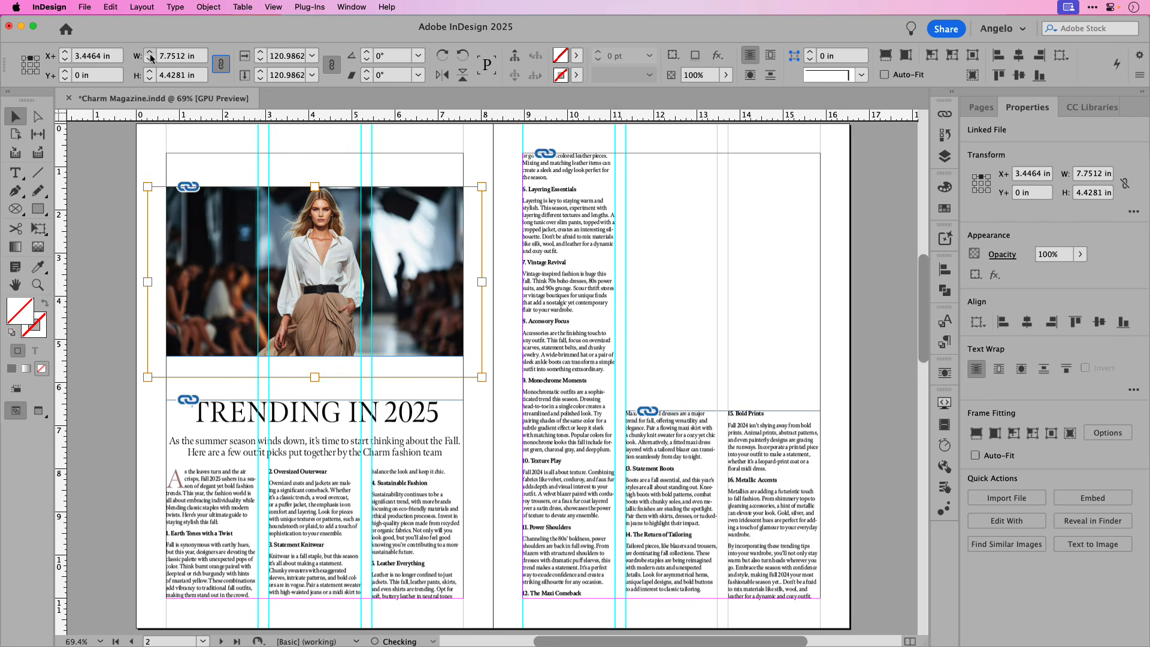
click(150, 54)
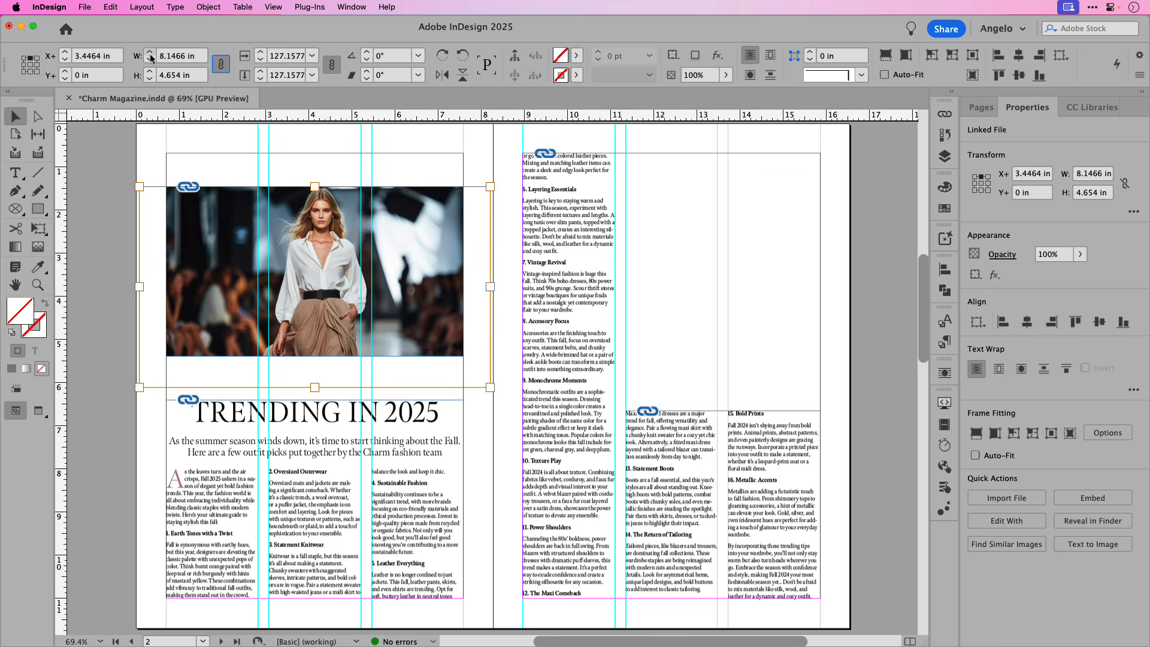
key(super+alt+comma)
key(super+alt+comma)
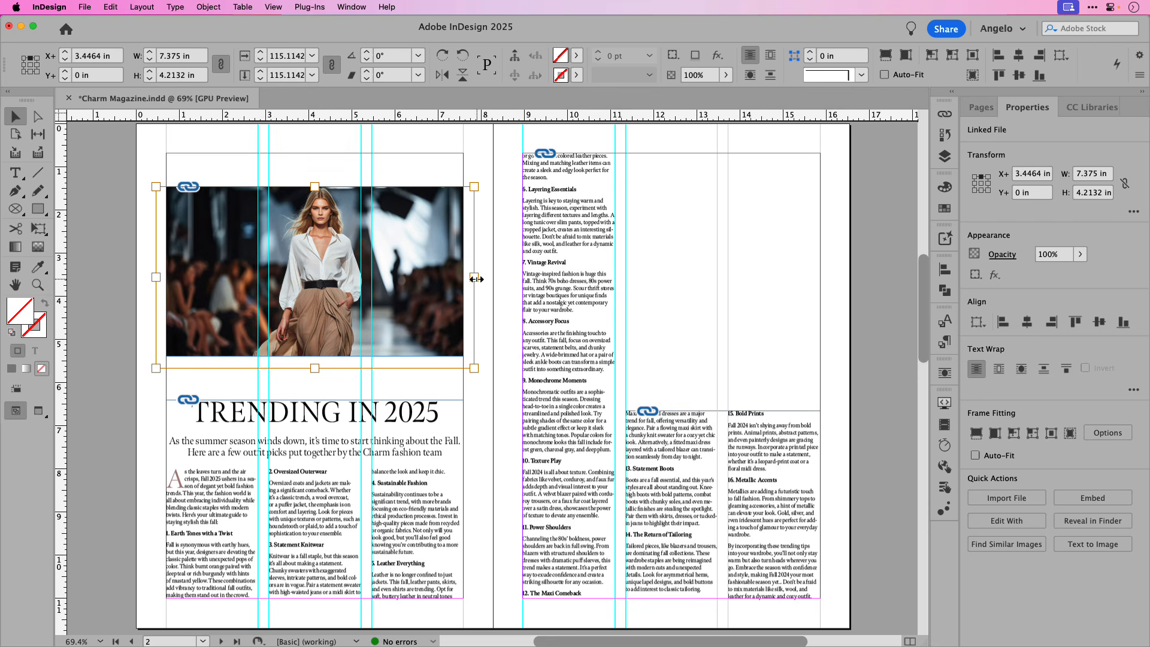
Try narrowing the photo content, once unconstrained to about 5.82 in and once proportionally to about 6.26 in, undoing each resize.
drag(475, 279, 408, 281)
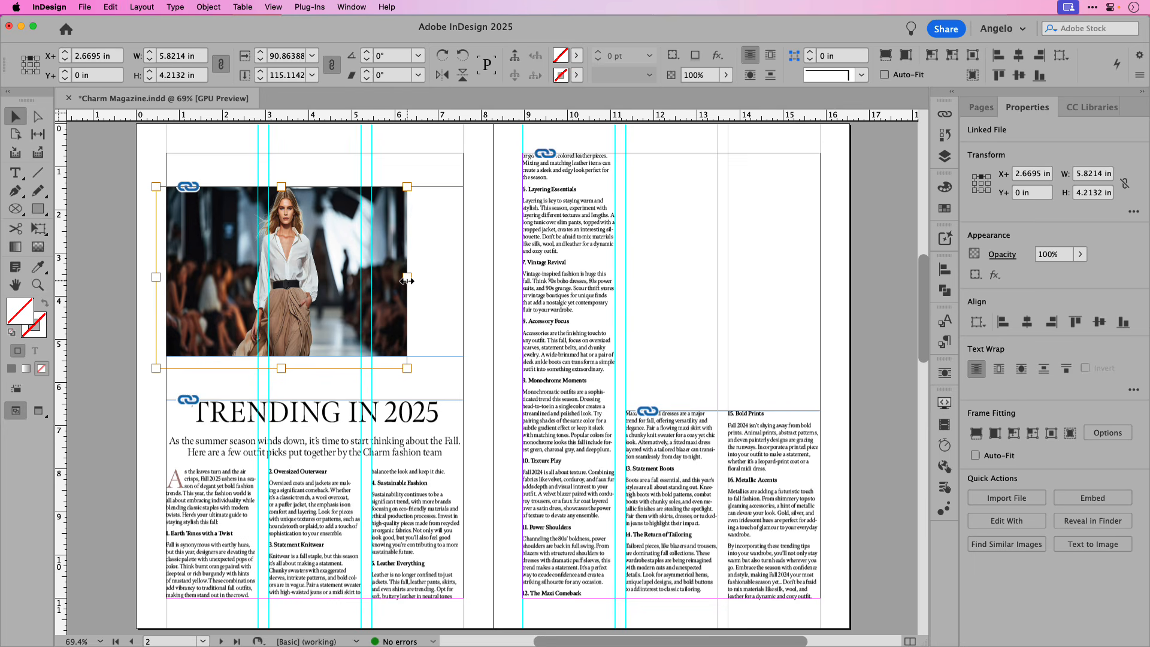
key(super+z)
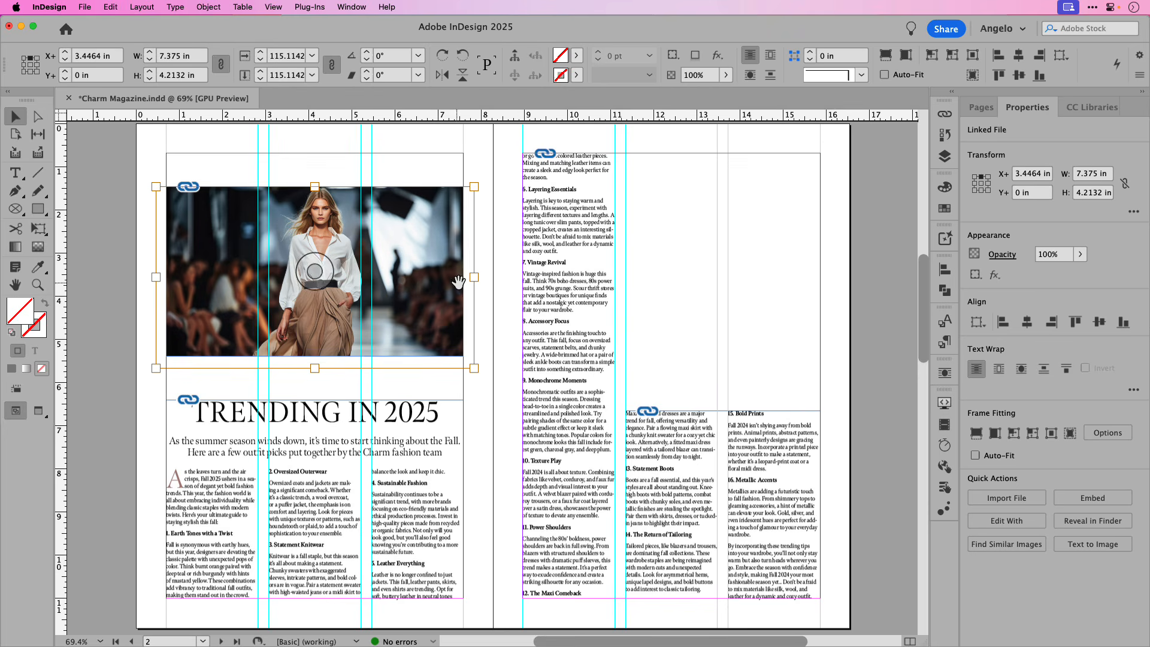
drag(473, 277, 425, 279)
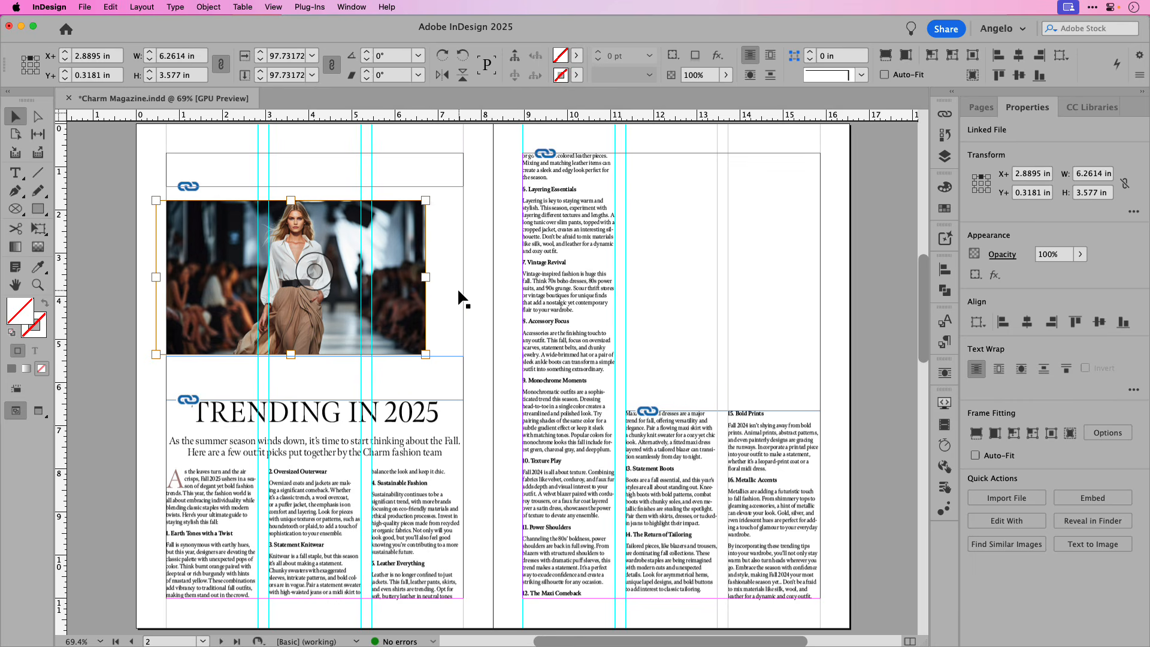
key(super+z)
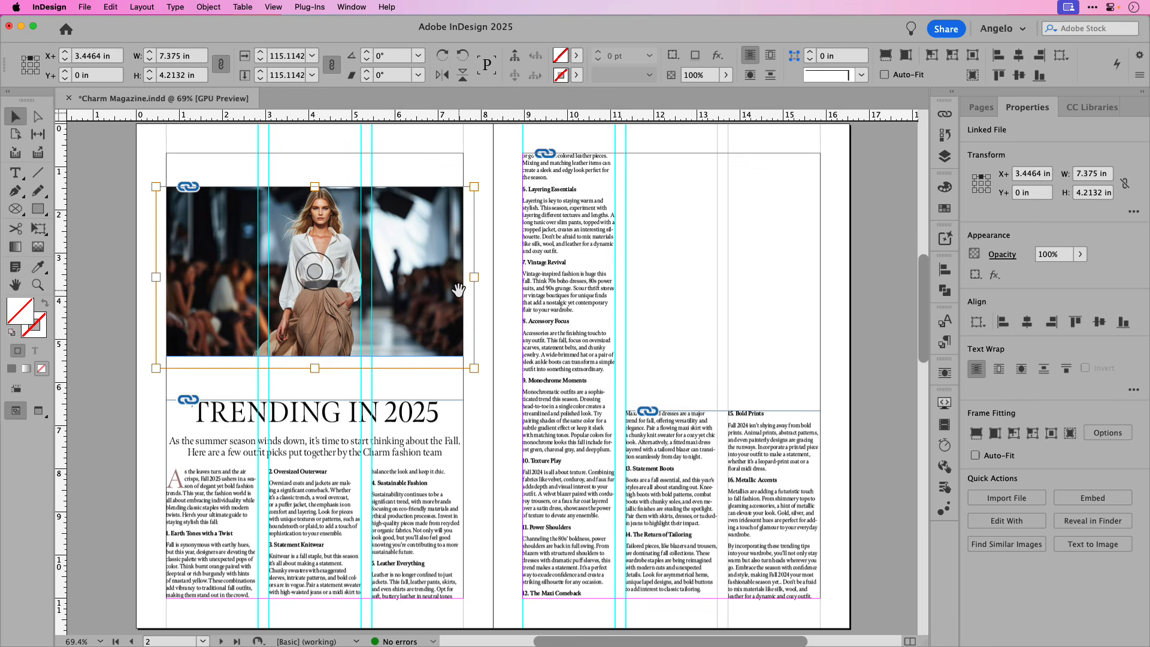
Select the runway photo's frame and crop its right side inward to about 5.31 in wide.
click(488, 264)
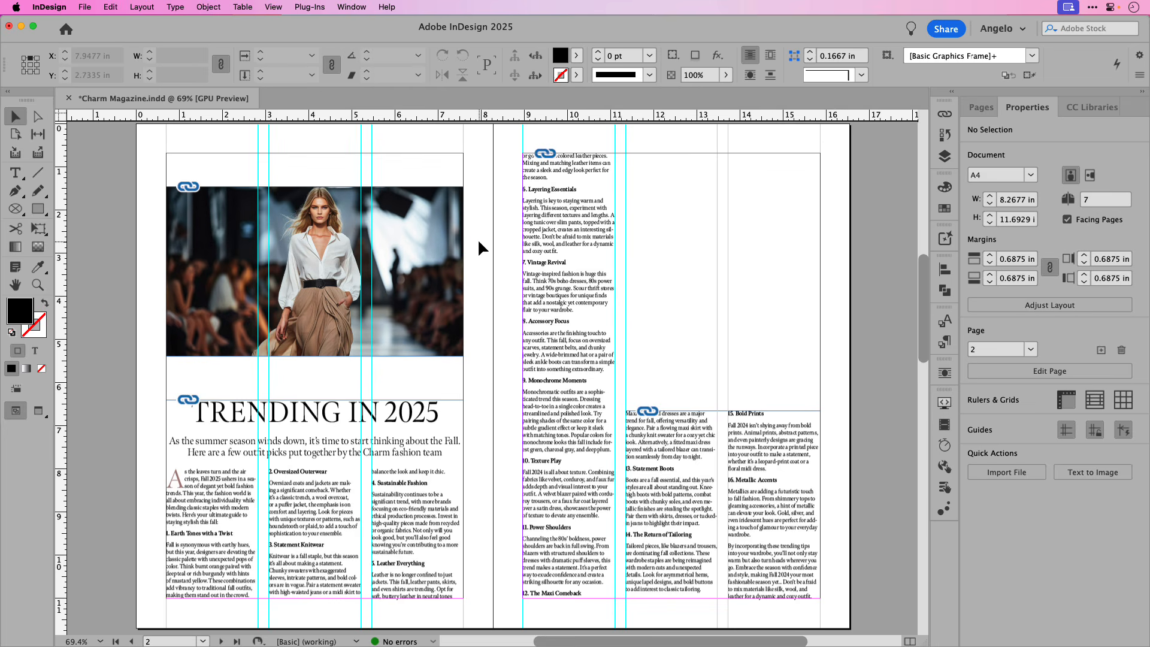
click(455, 267)
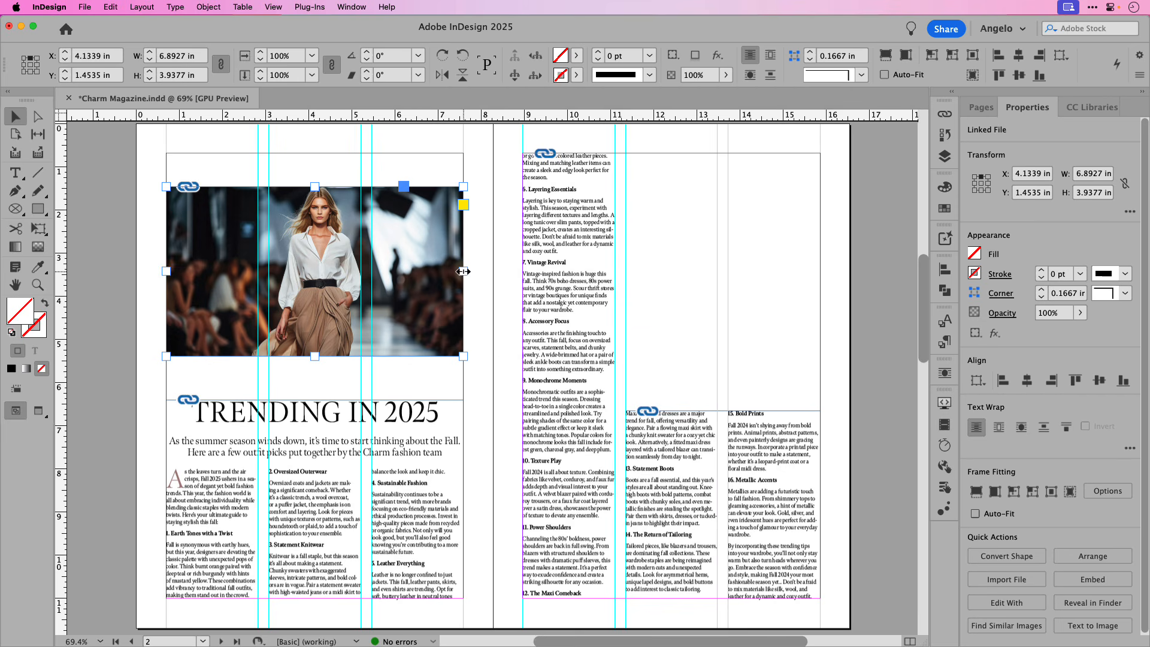
drag(463, 271, 395, 271)
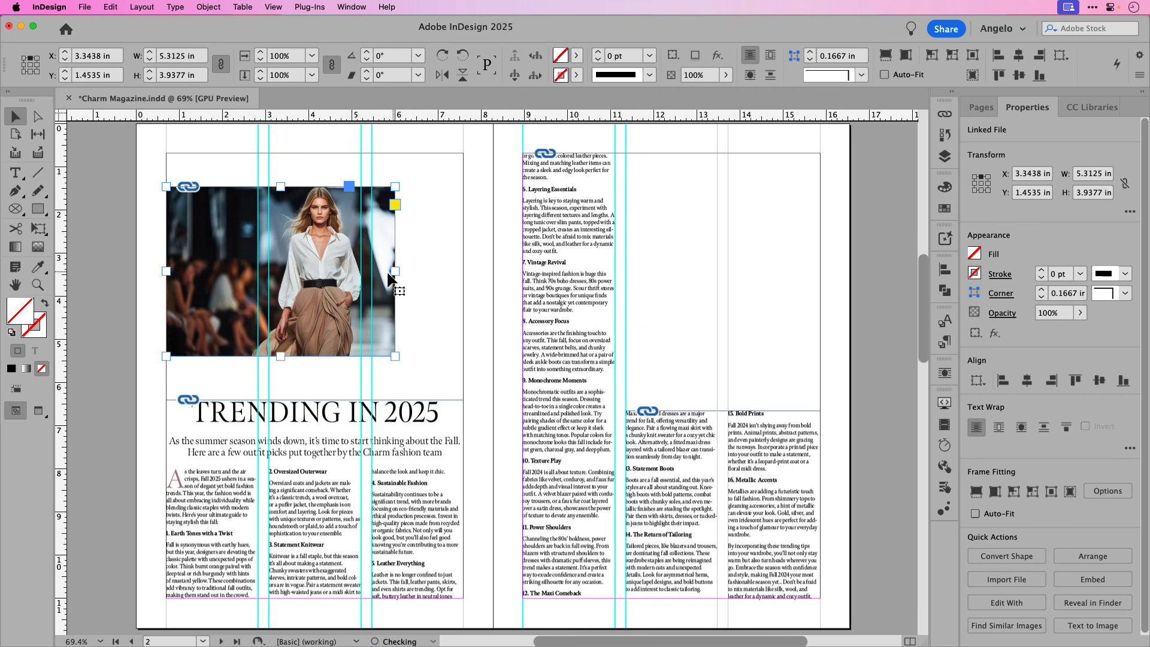
Crop the left side of the runway photo's frame inward to about 4.25 in wide.
drag(166, 271, 212, 270)
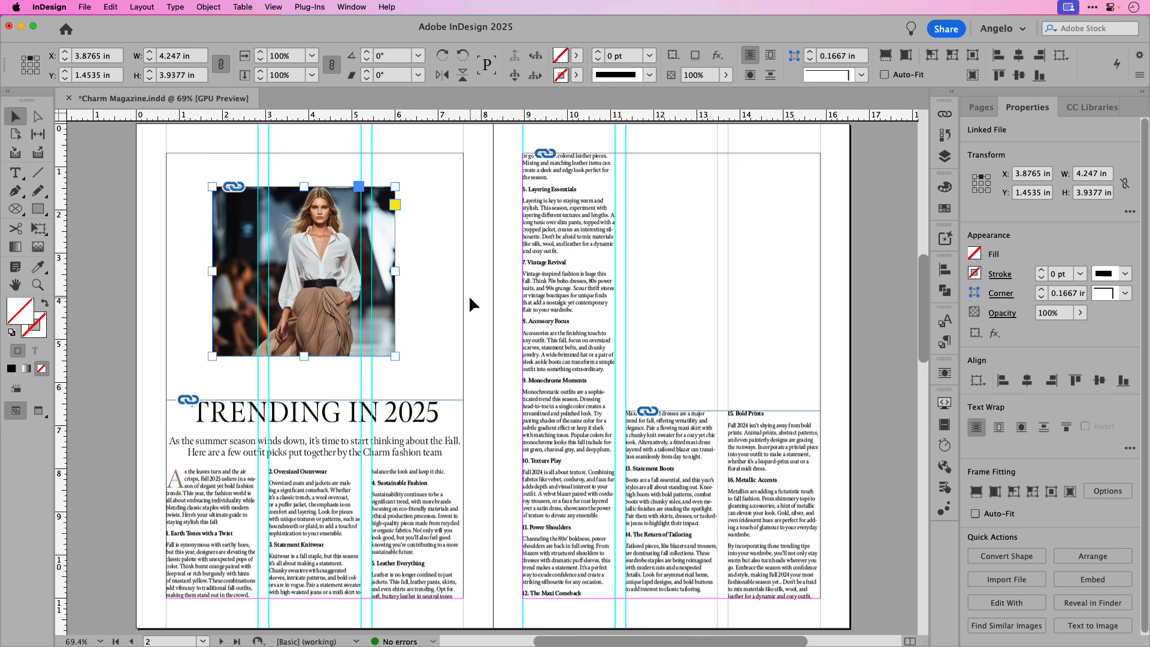
click(460, 295)
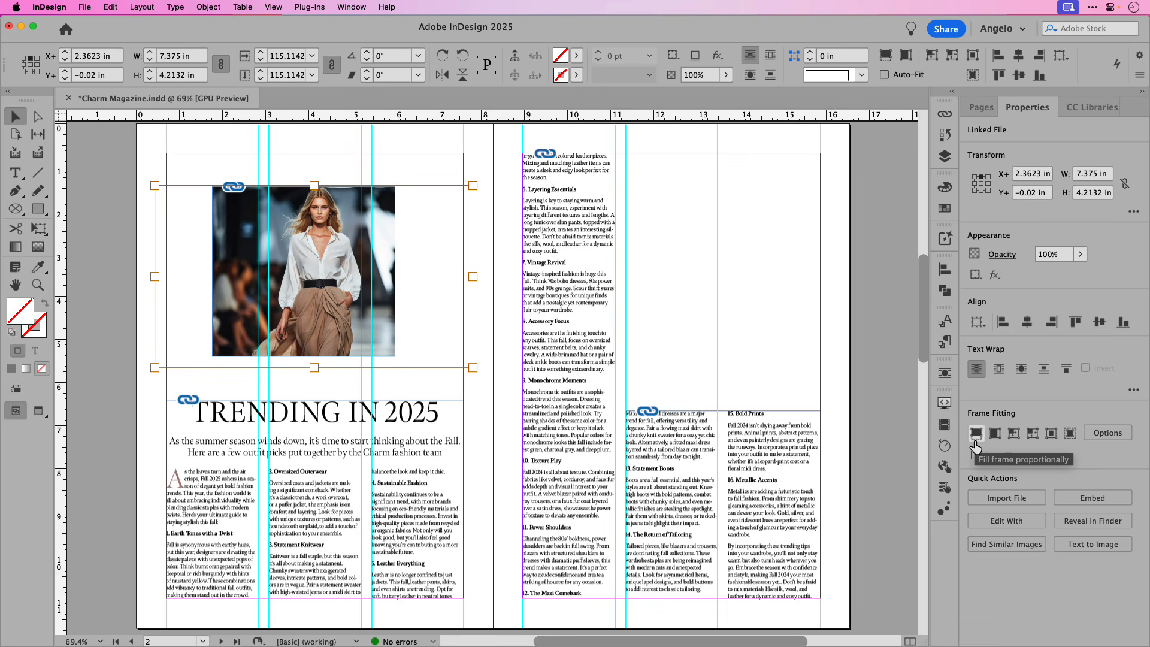
Try filling the frame proportionally with the runway photo, undo that, and try fitting the content proportionally instead.
click(977, 443)
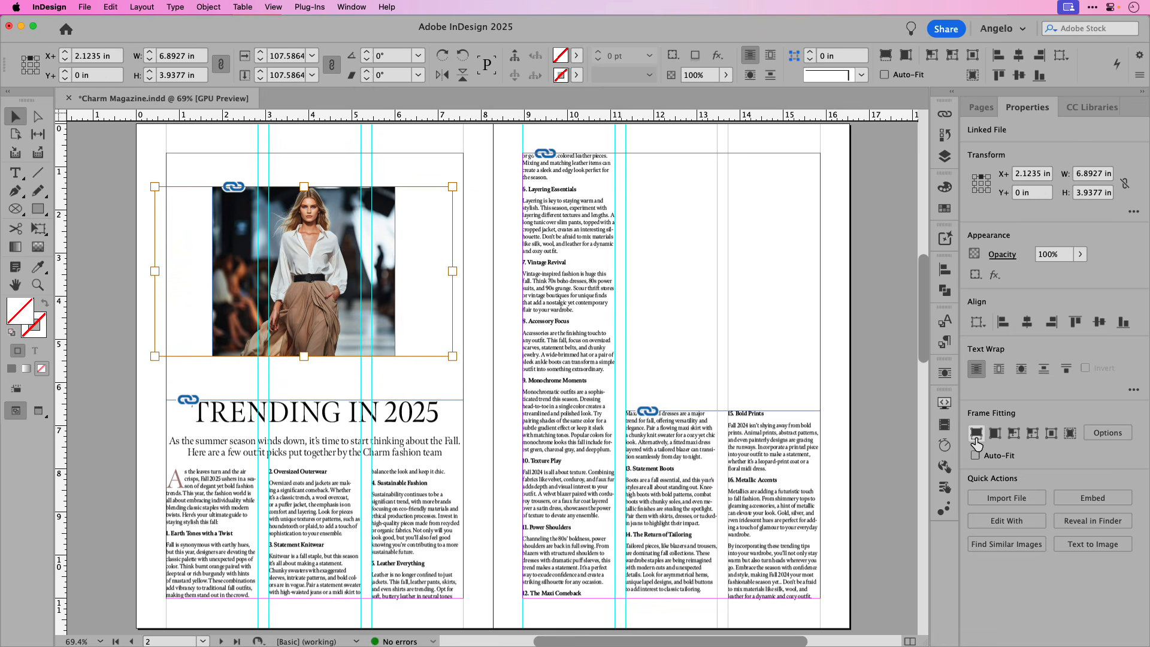
key(super+z)
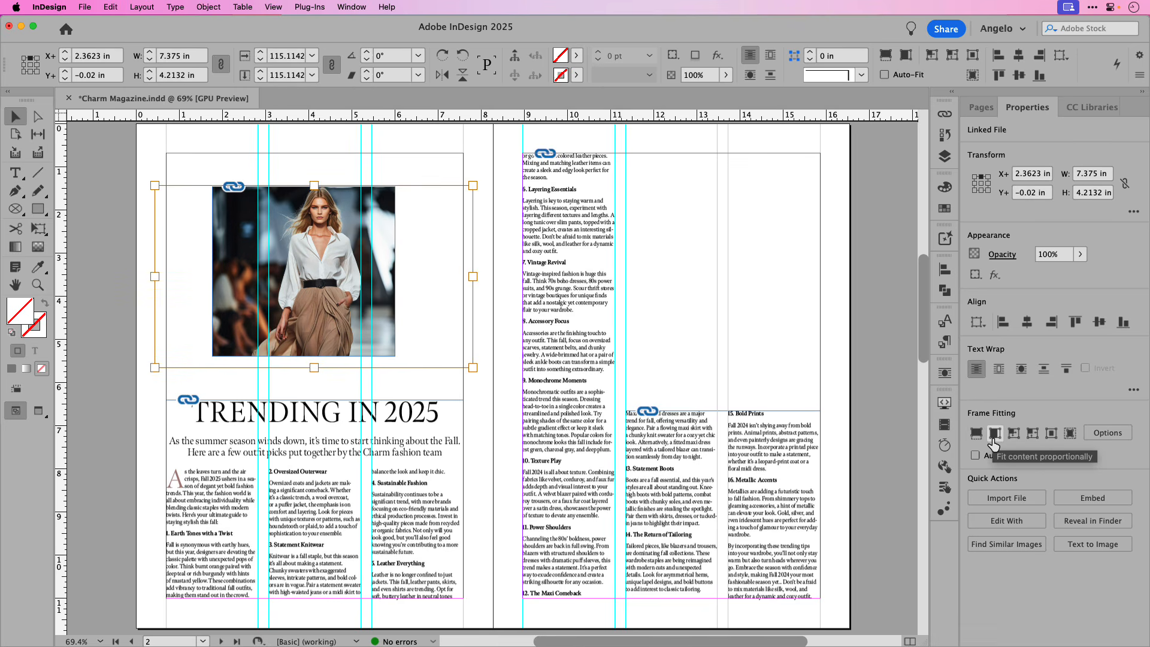
click(993, 445)
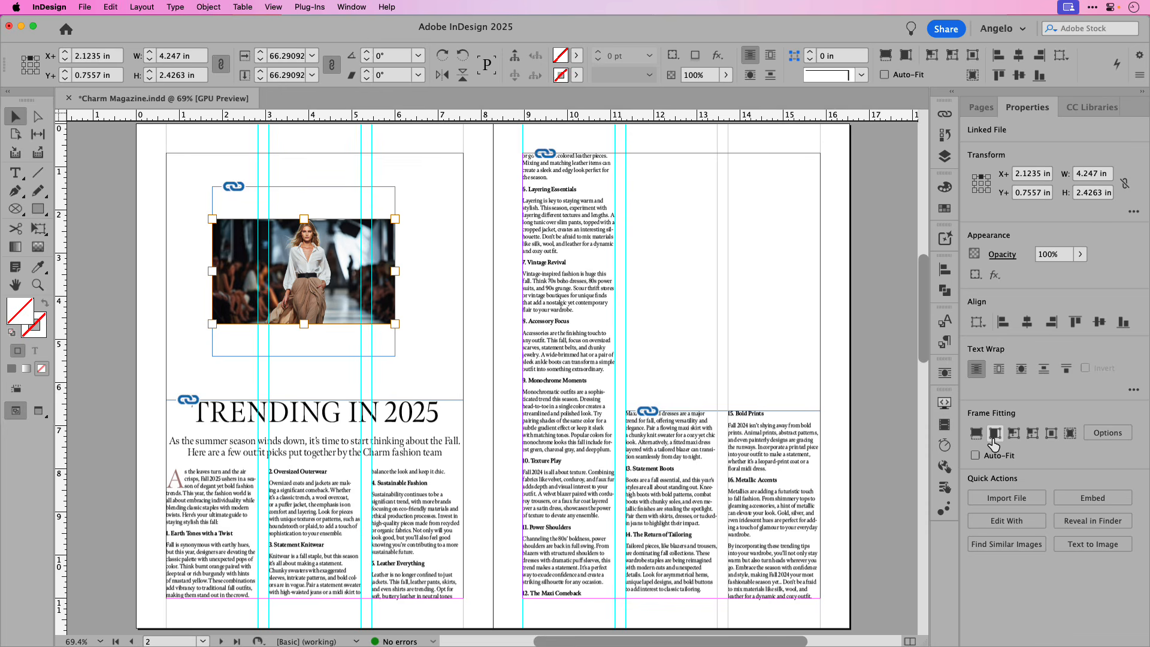
Apply Content-Aware Fit to the runway photo and deselect it.
click(1067, 438)
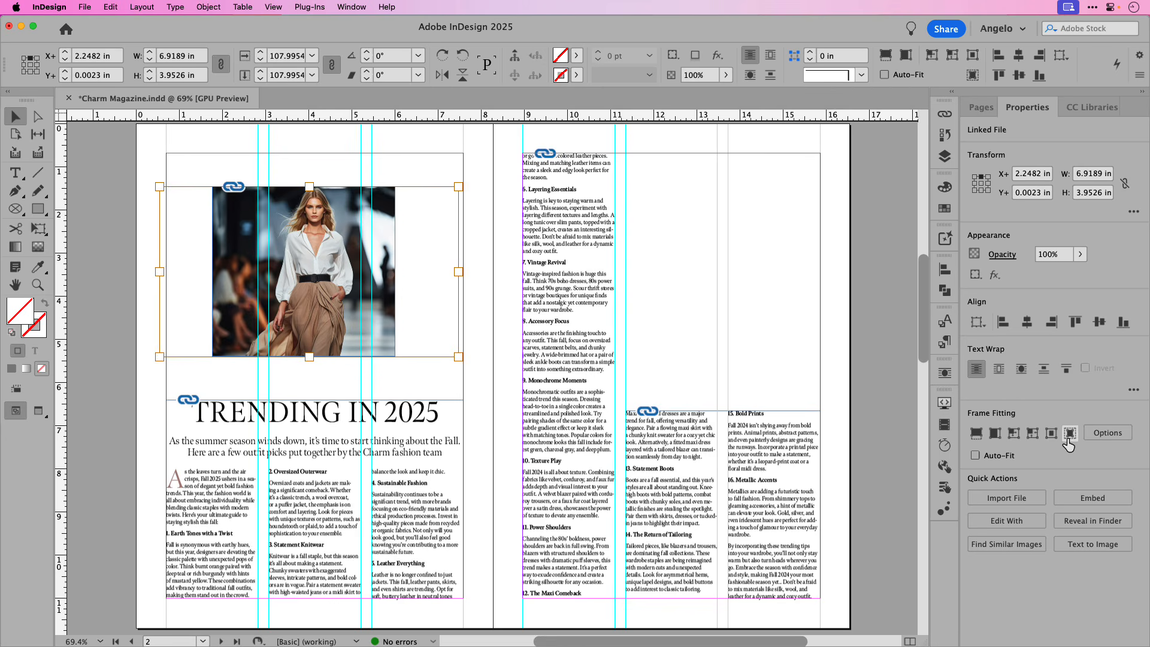
click(500, 247)
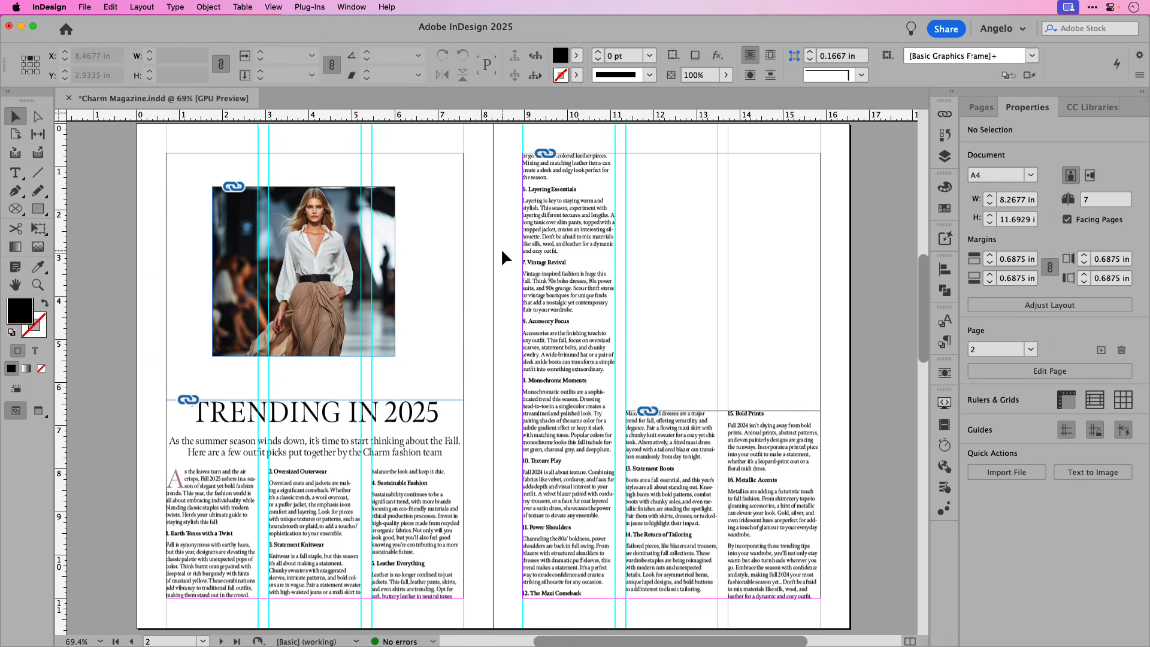
Try scaling the runway photo's frame and content together up to about 4.69 in wide, then scale them back to 4.247 in.
click(358, 228)
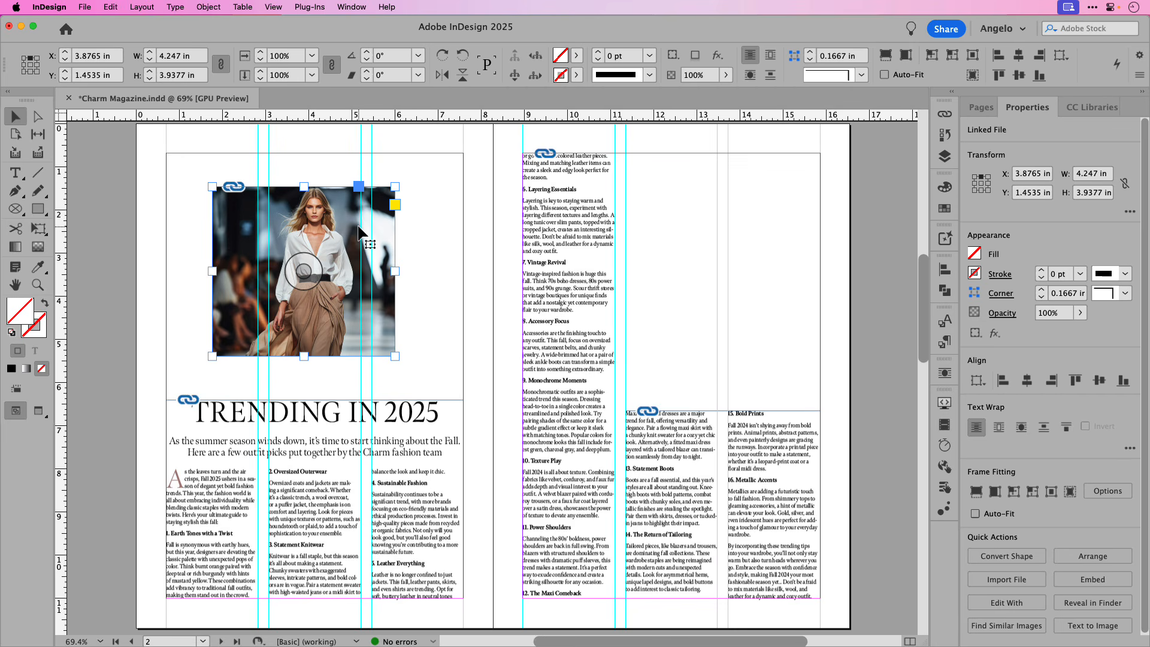
key(alt+super+period)
key(alt+super+period)
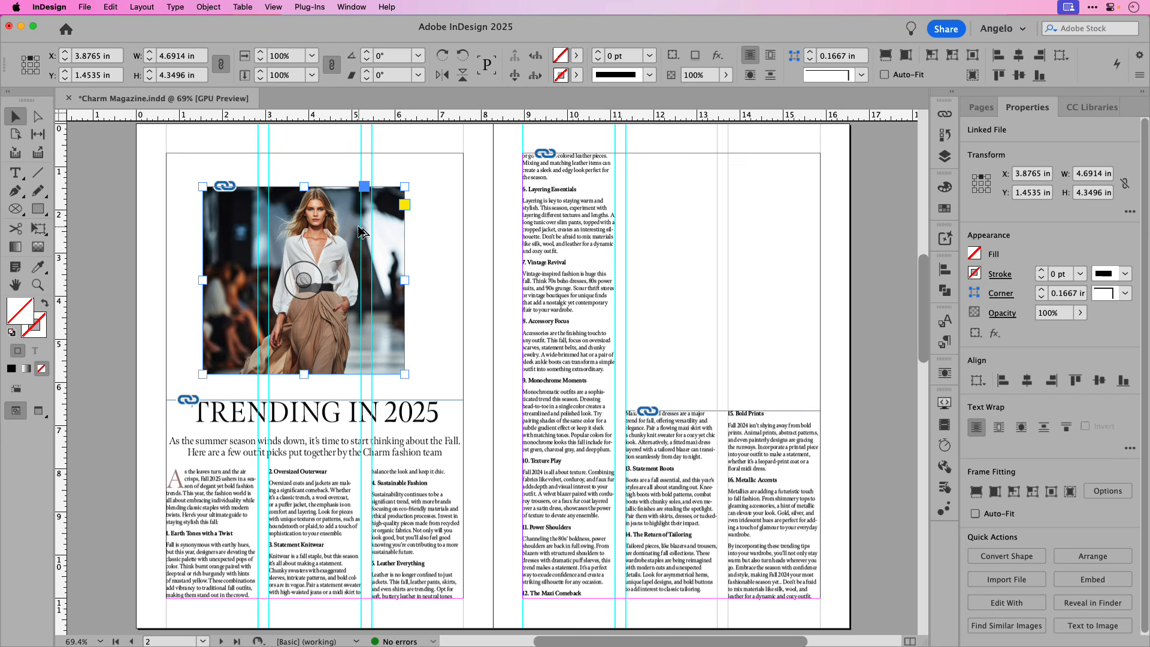
key(super+alt+comma)
key(super+alt+comma)
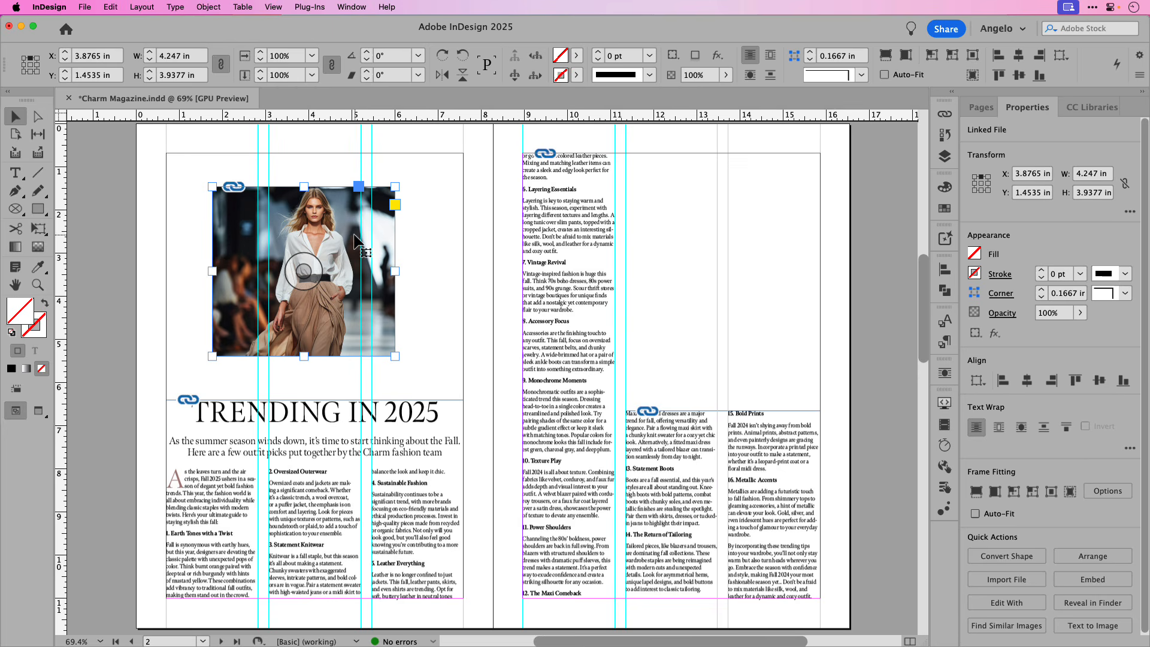
Scale the runway photo and its frame together proportionally to about 5.07 in wide by 4.70 in high.
drag(396, 186, 417, 173)
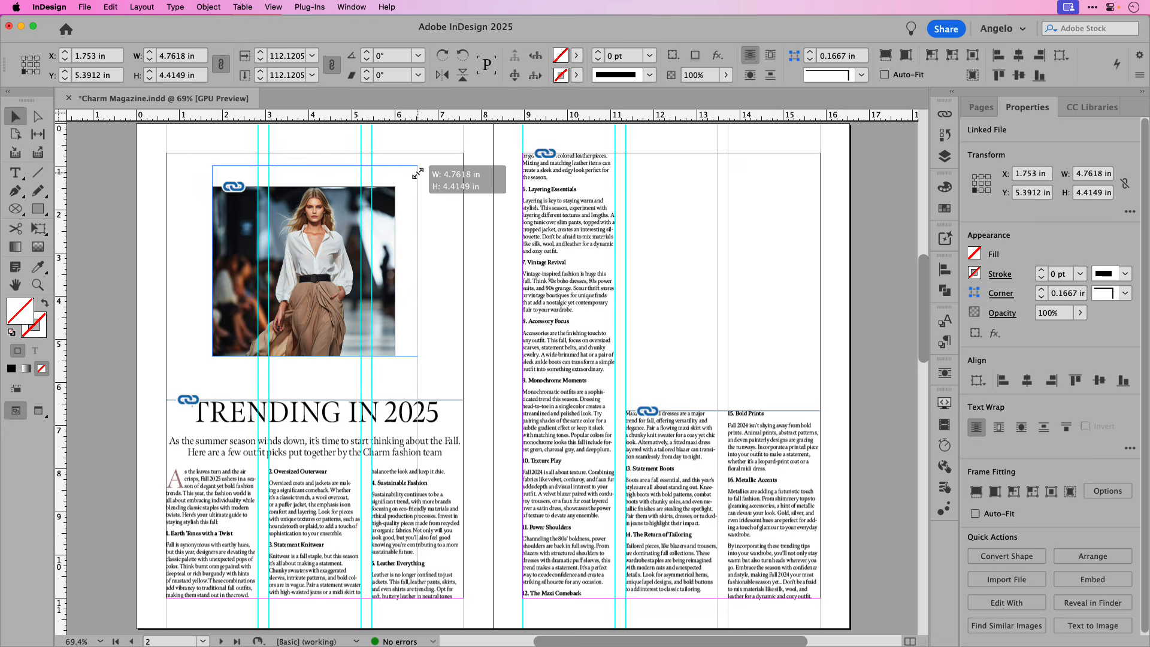
drag(418, 173, 417, 173)
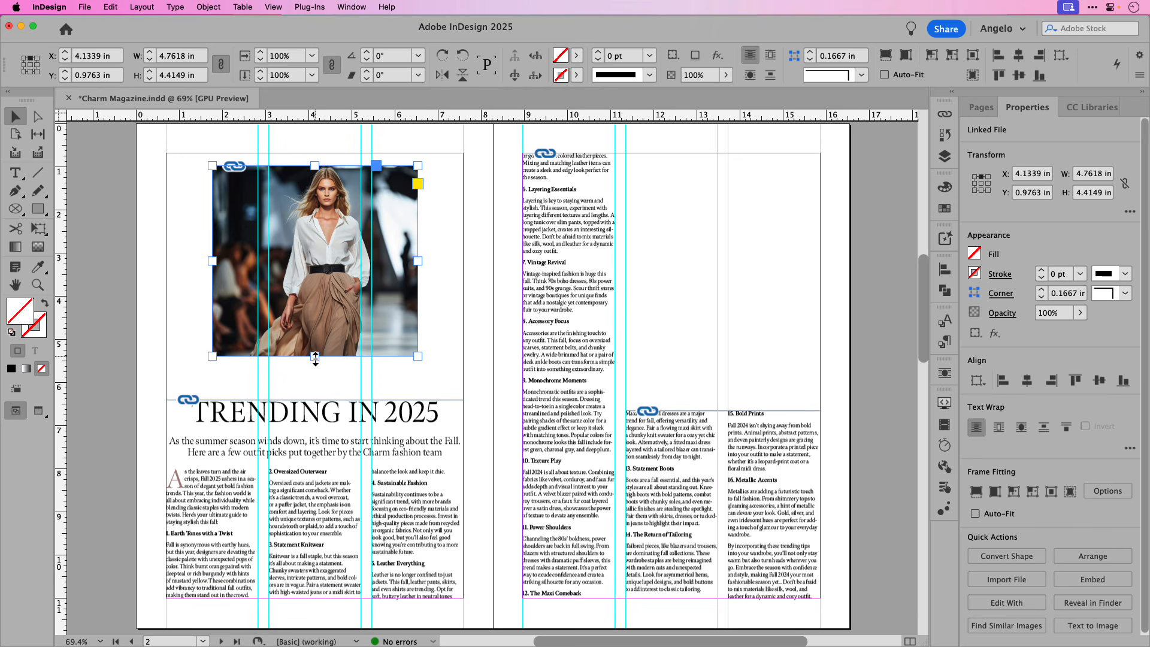
mouse_move(316, 358)
mouse_down()
mouse_move(315, 378)
mouse_move(314, 368)
mouse_up()
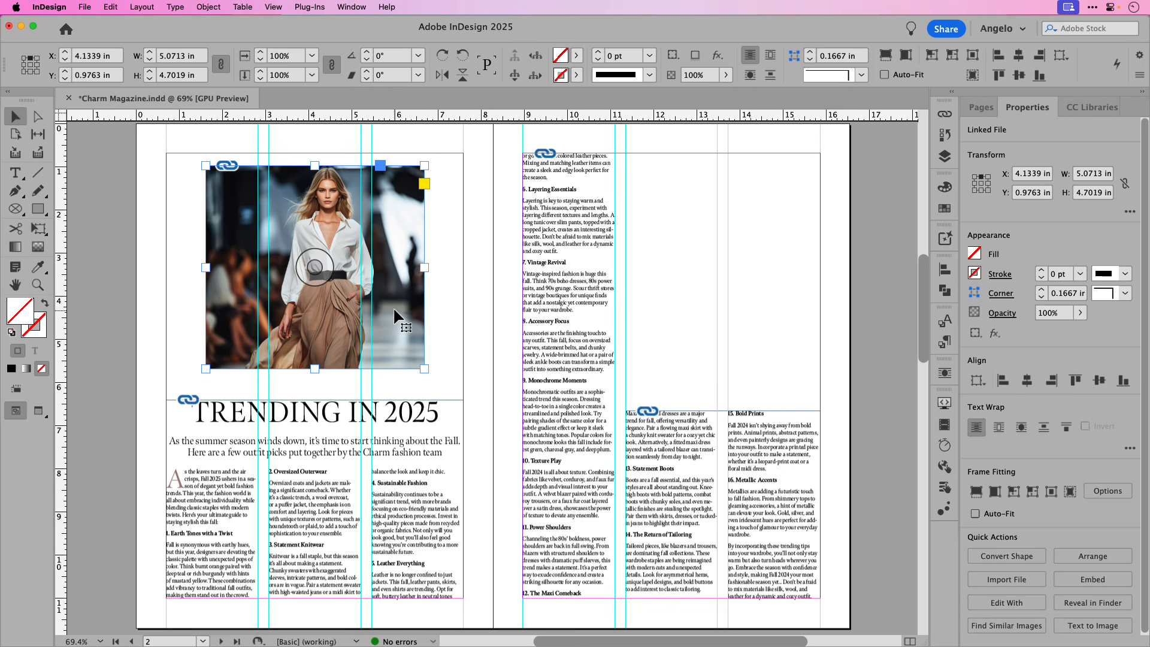
Move the runway photo down to Y 1.0833 in, judging its spacing above the headline in preview mode, and deselect it.
drag(395, 304, 395, 311)
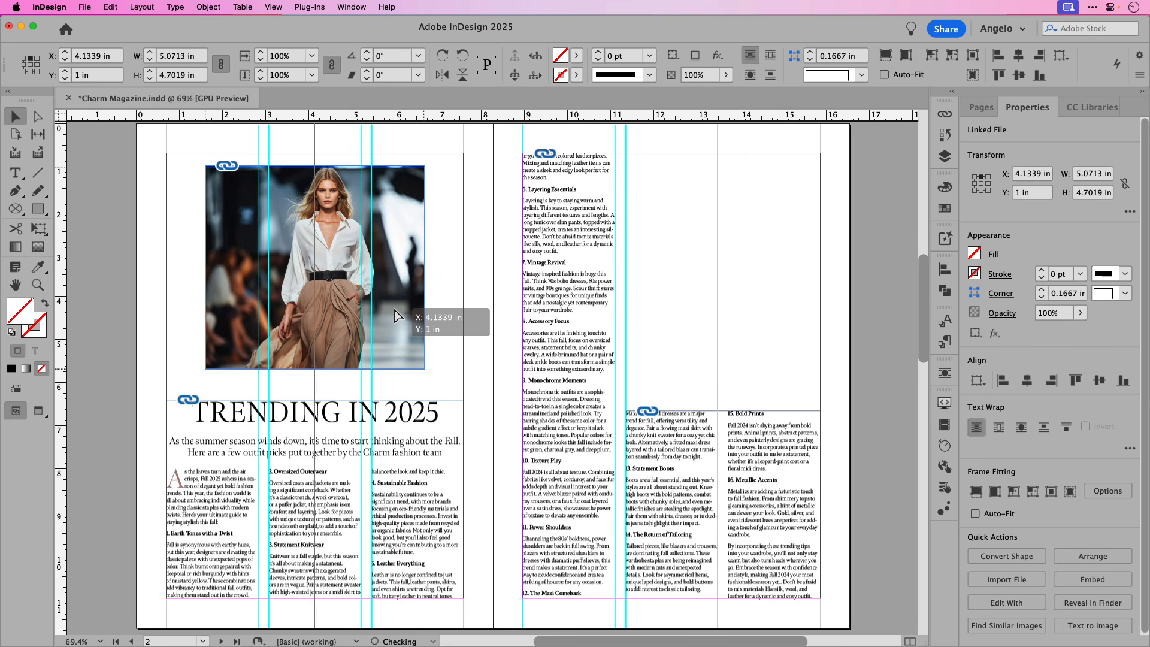
drag(395, 312, 394, 312)
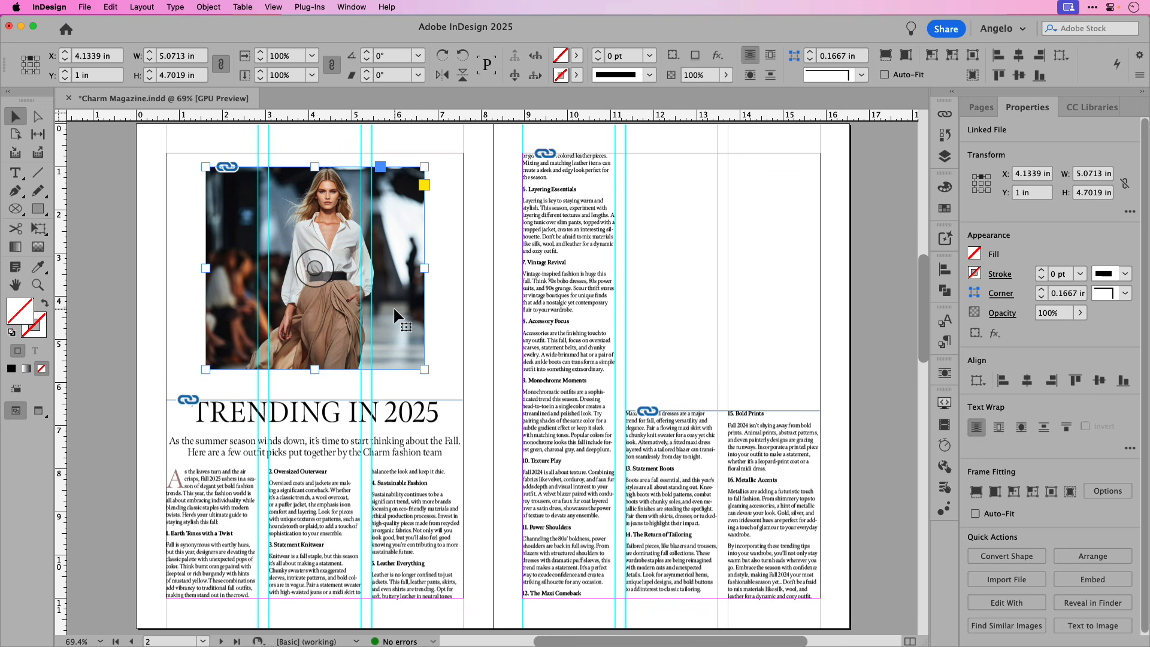
key(w)
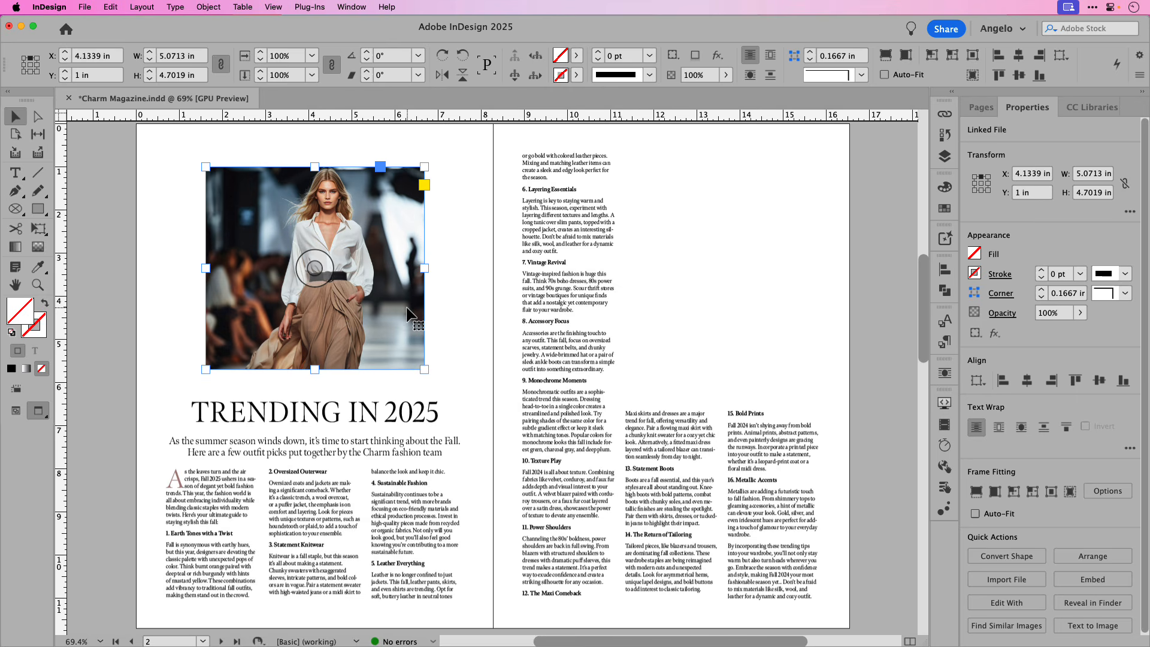
key(Down)
key(Down)
key(Down)
key(Down)
key(Down)
key(Down)
key(Down)
key(Down)
key(Down)
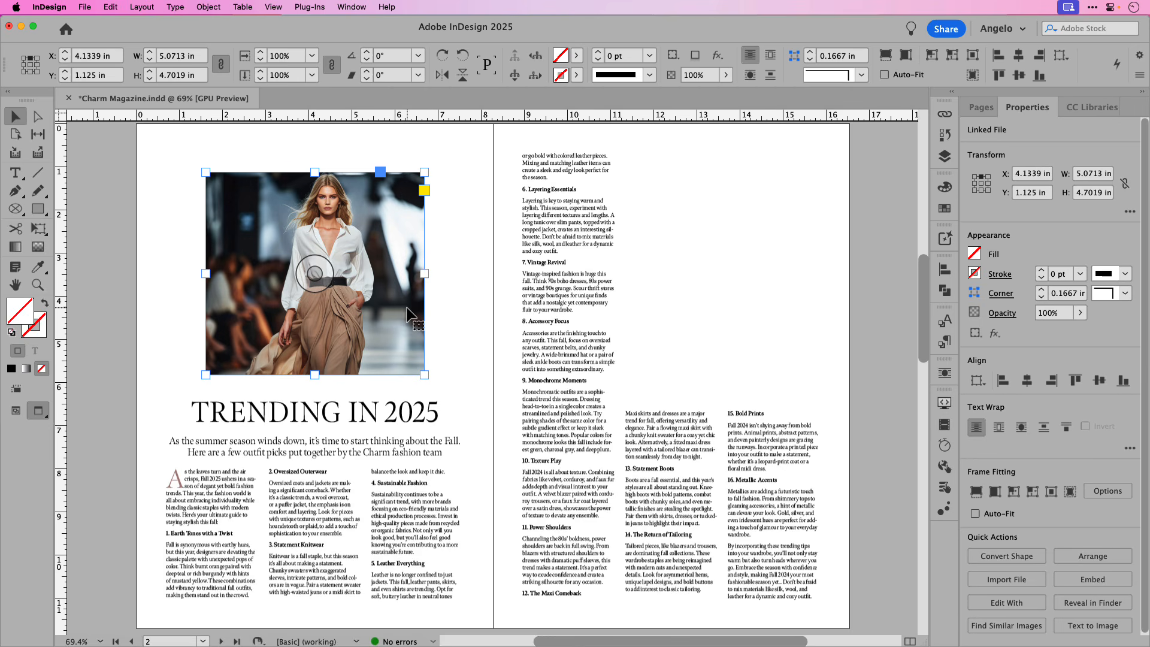
key(Up)
key(Up)
key(Up)
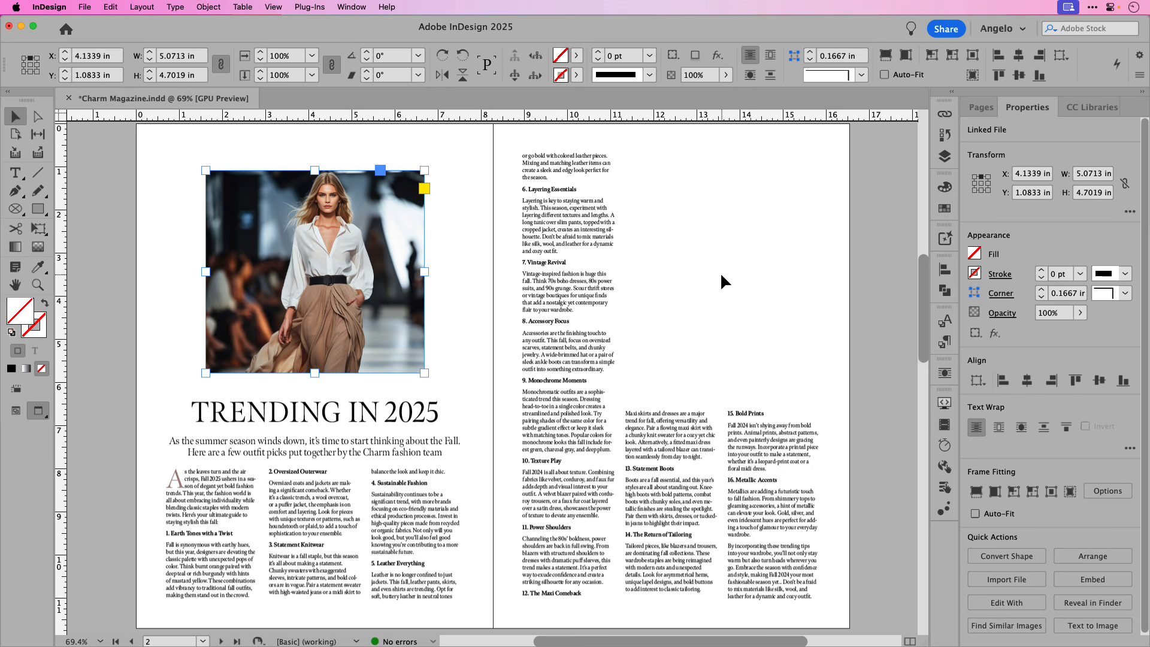
key(w)
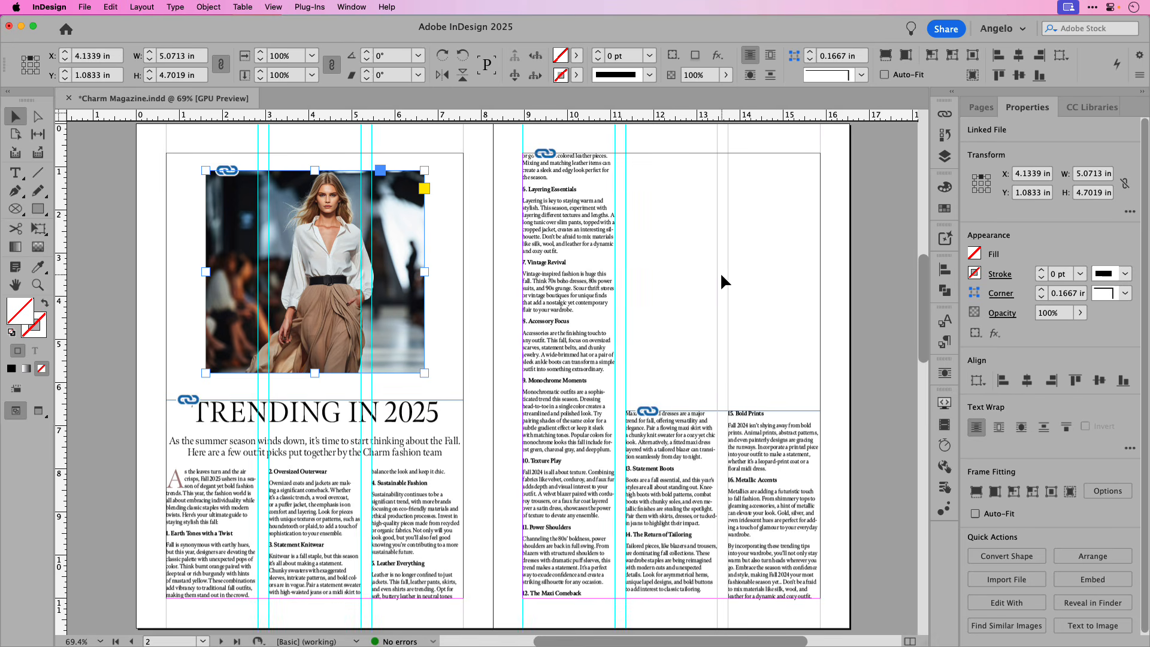
click(173, 200)
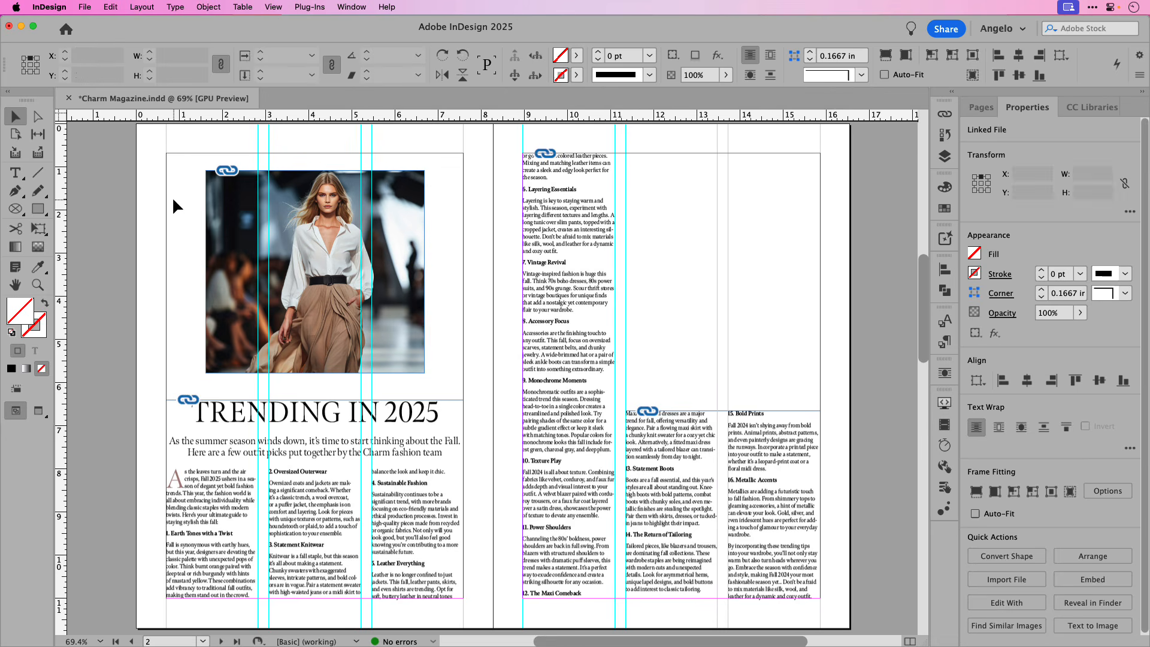
Place model_2.png above the last two text columns of the right page in a frame about 4.51 by 5.51 in.
click(85, 8)
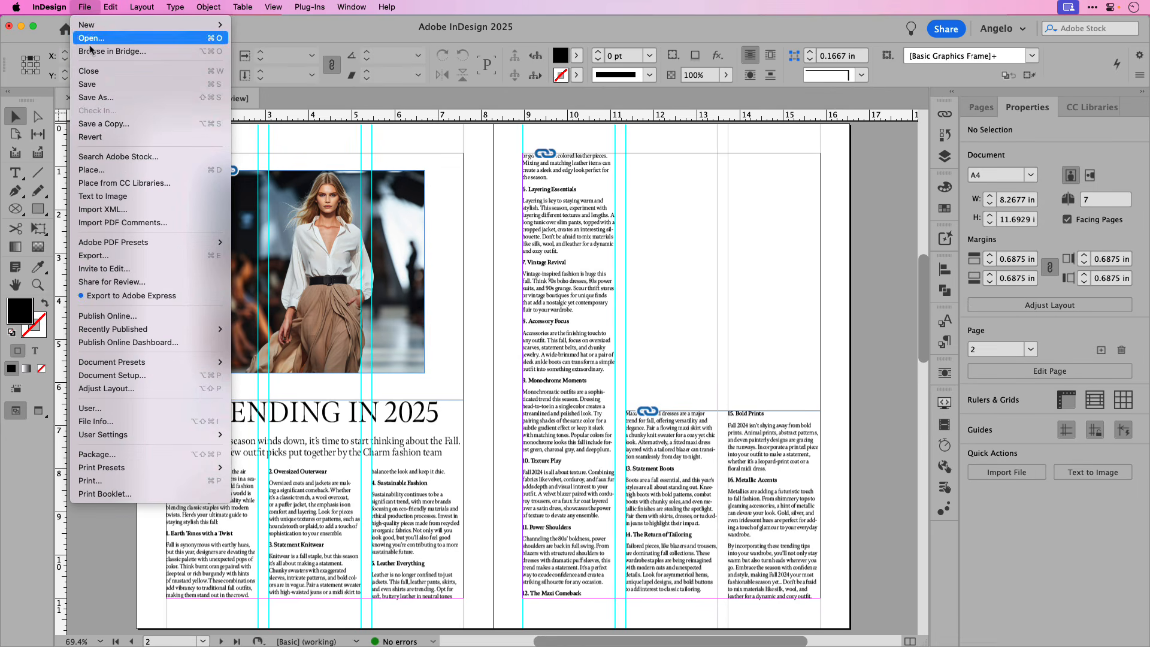
click(96, 170)
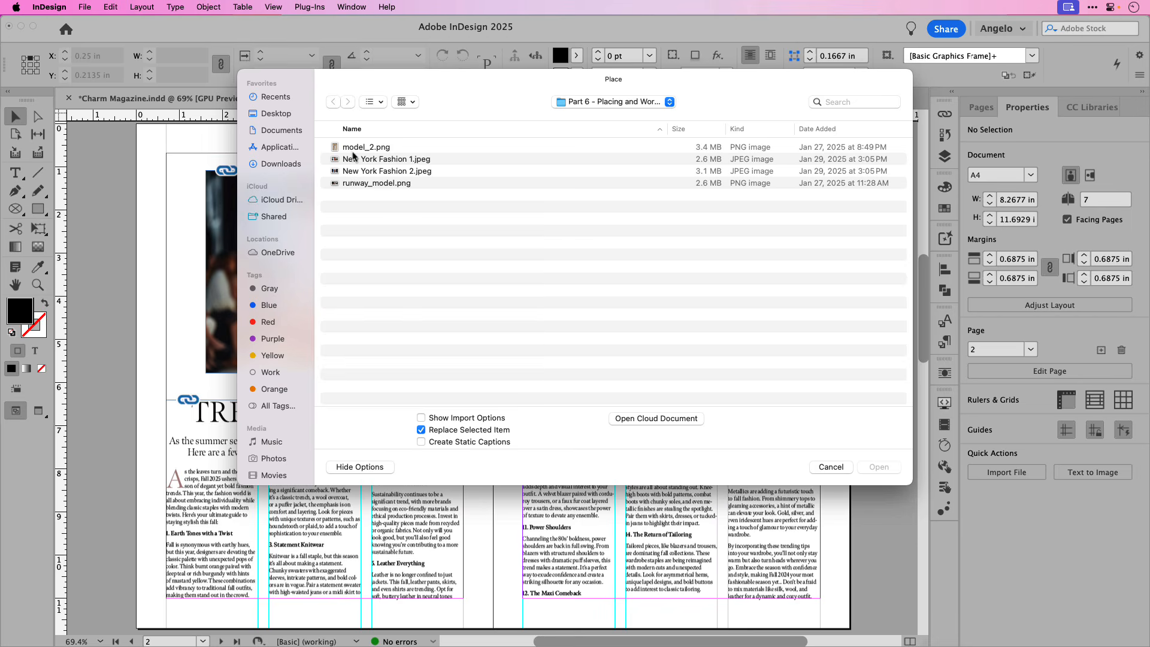
click(355, 150)
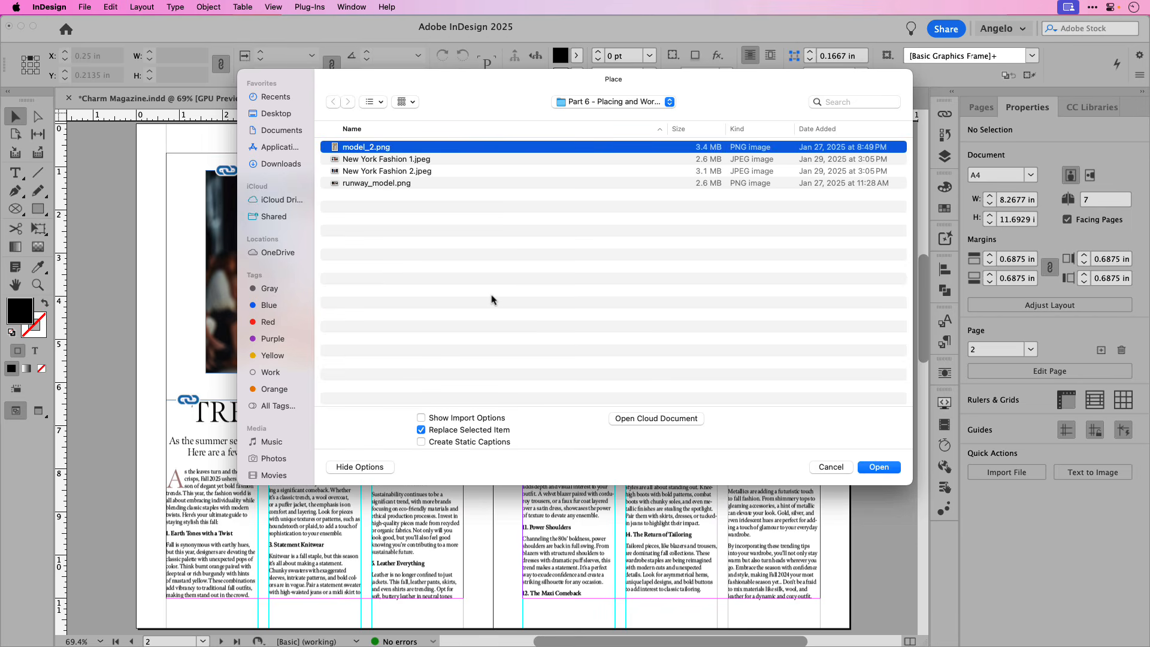
click(879, 472)
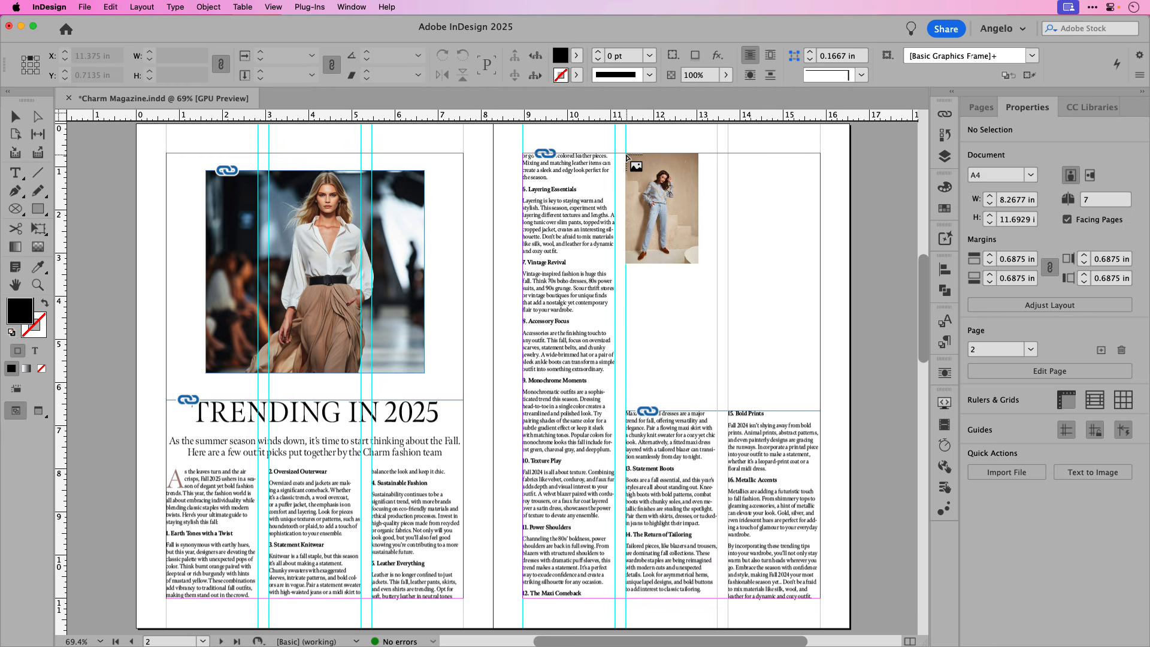
drag(627, 156, 820, 390)
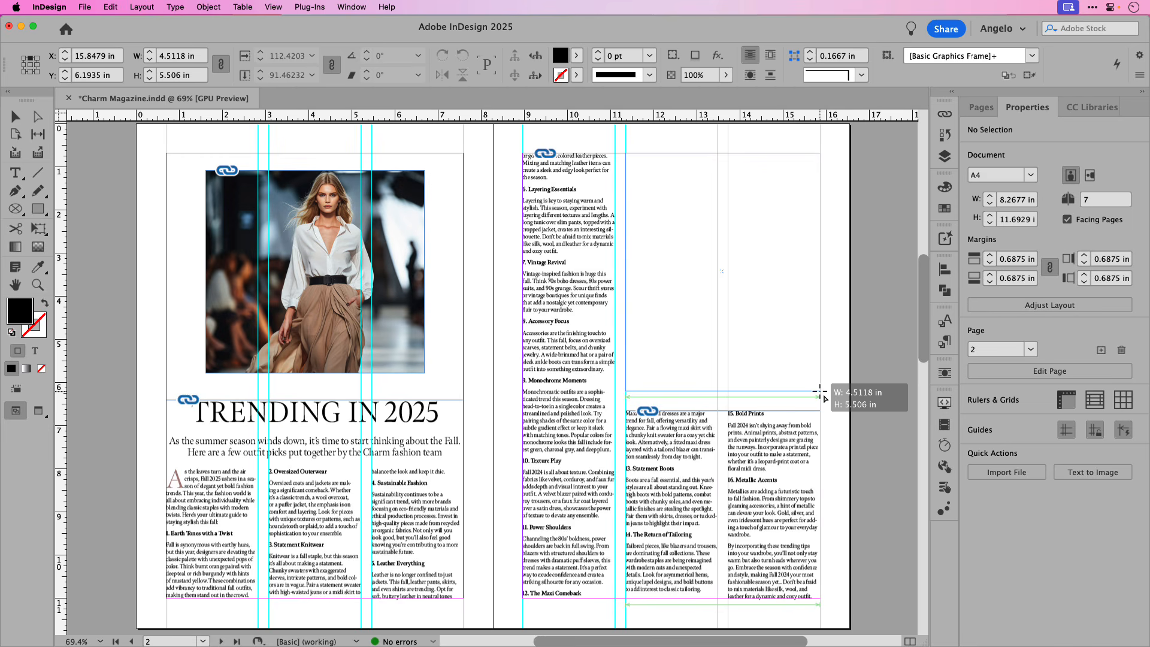
drag(820, 390, 820, 391)
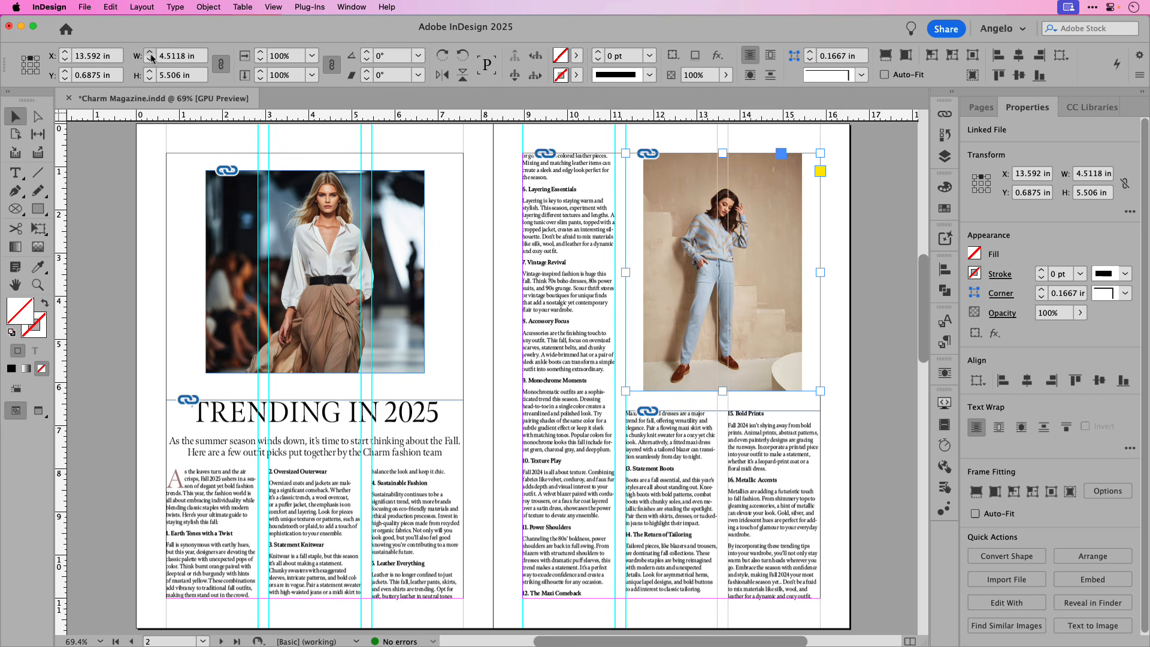
Try enlarging the model photo's content inside its frame to about 3.86 in wide, then scale it back to about 3.67 in.
click(720, 270)
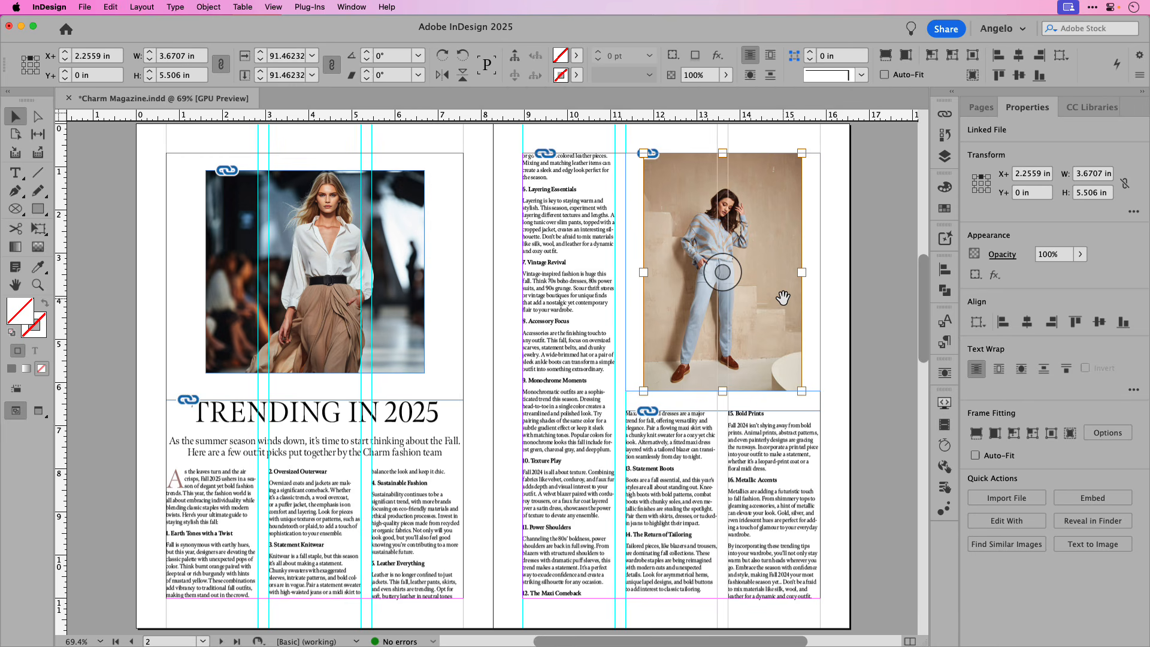
key(super+period)
key(super+period)
key(super+period)
key(super+period)
key(super+period)
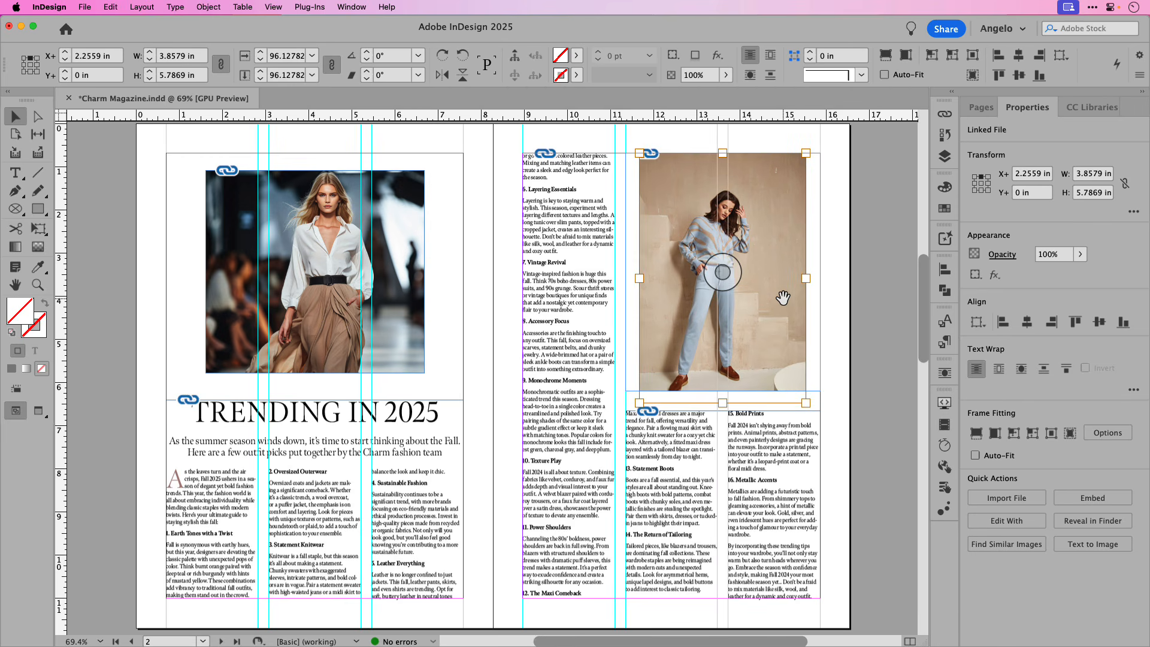
key(super+comma)
key(super+comma)
key(super+comma)
key(super+comma)
key(super+comma)
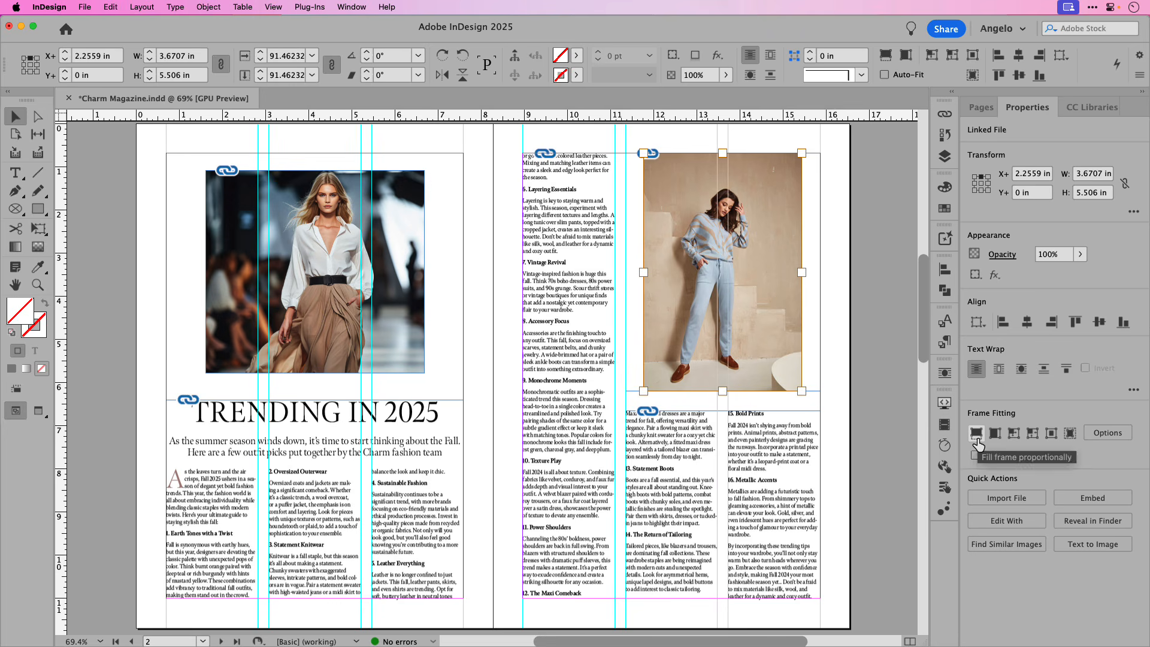
Fill the frame proportionally with the model photo and nudge its content up to a vertical offset of -0.9086 in.
click(976, 439)
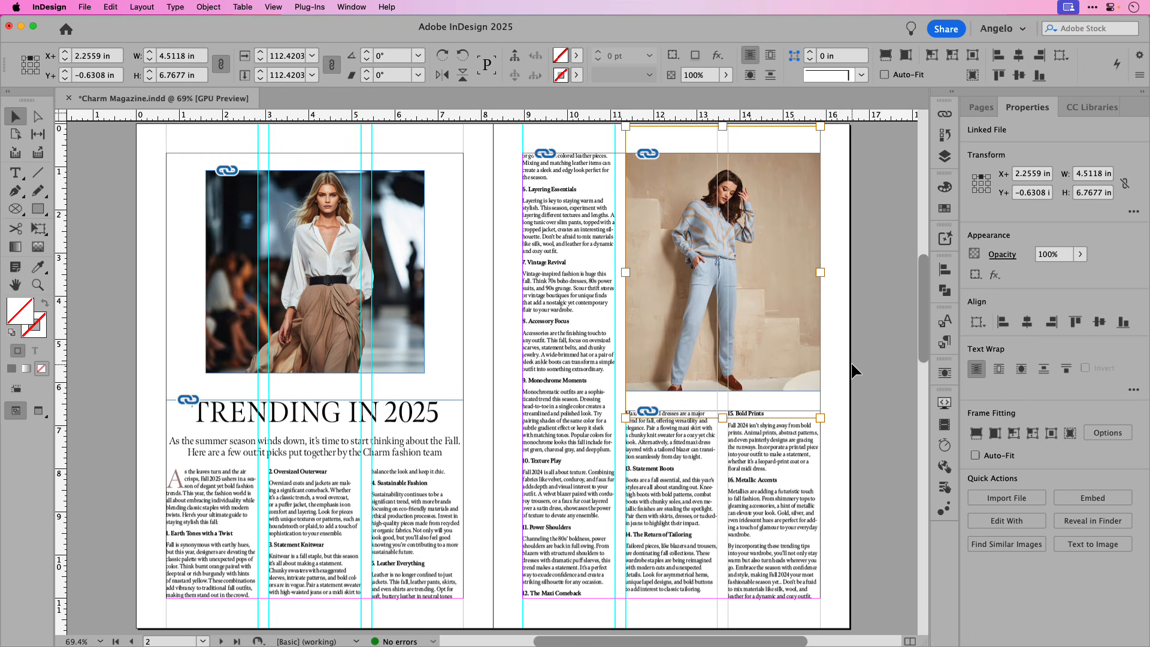
key(Up)
key(Up)
key(Up)
key(Up)
key(Up)
key(Up)
key(Up)
key(Up)
key(Up)
key(Up)
key(Up)
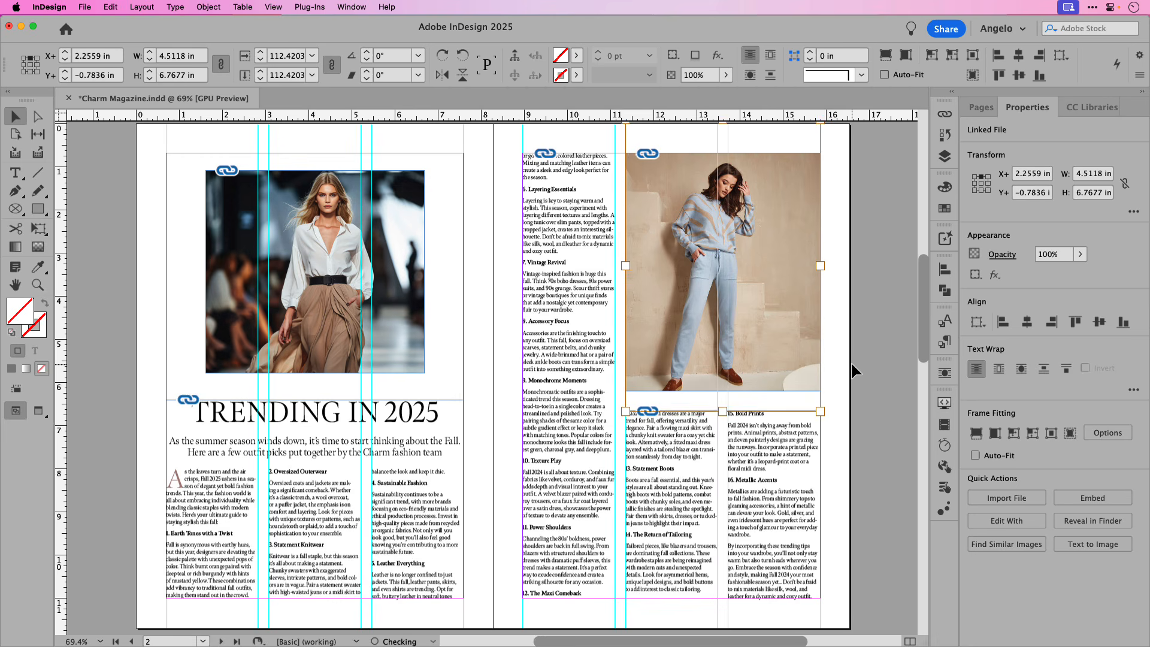
key(Up)
key(Up)
key(Up)
key(Up)
key(Up)
key(Up)
key(Up)
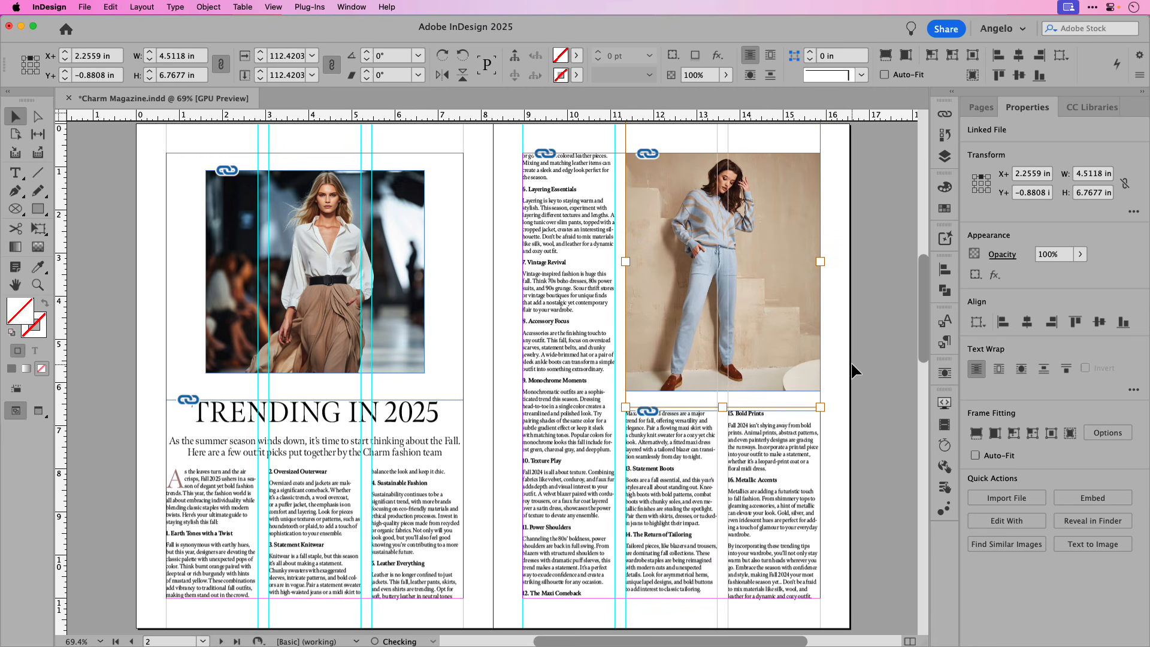
key(Up)
key(Up)
key(Up)
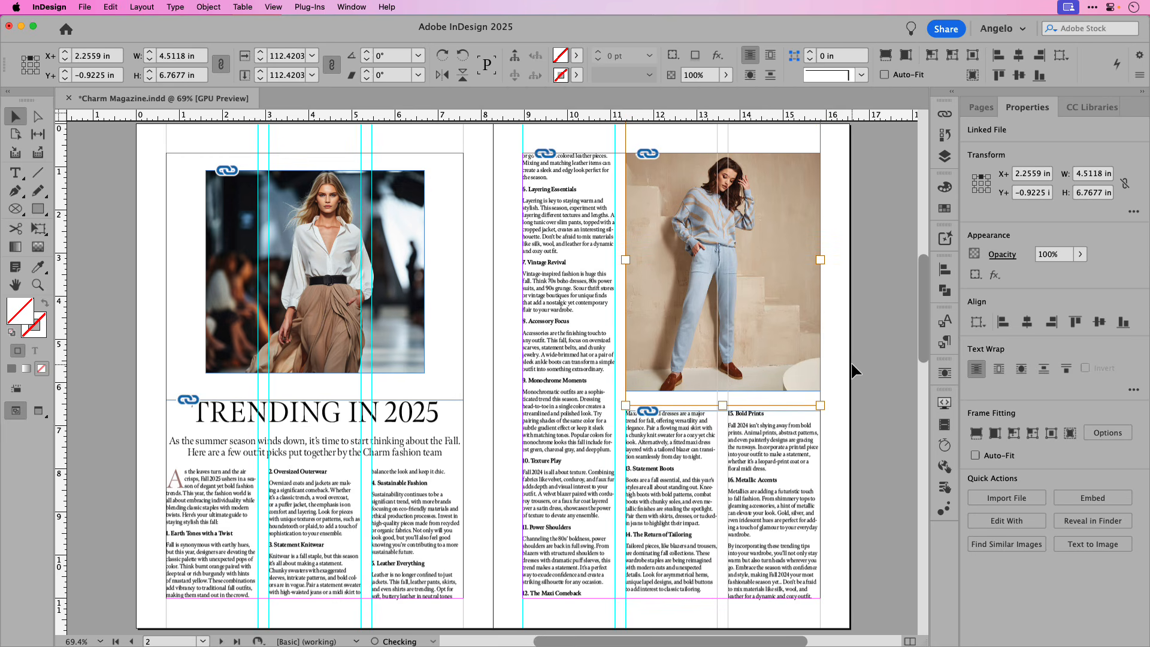
key(Down)
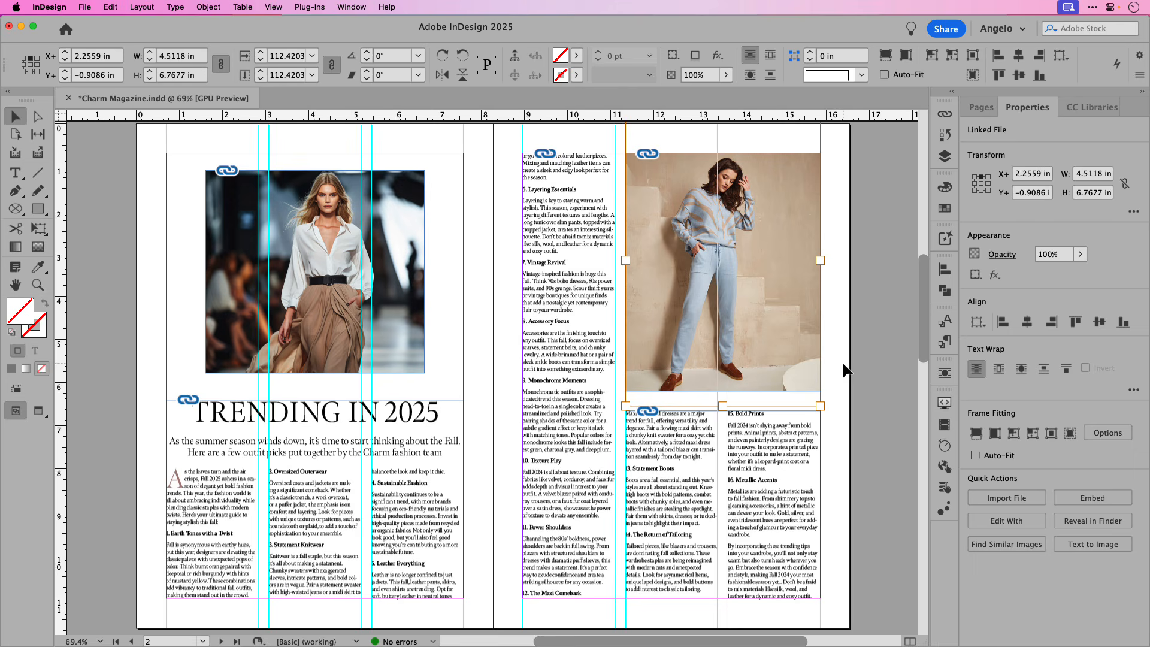
Select the model photo's frame and extend its bottom edge down to about 5.72 in high.
key(Escape)
drag(723, 390, 722, 399)
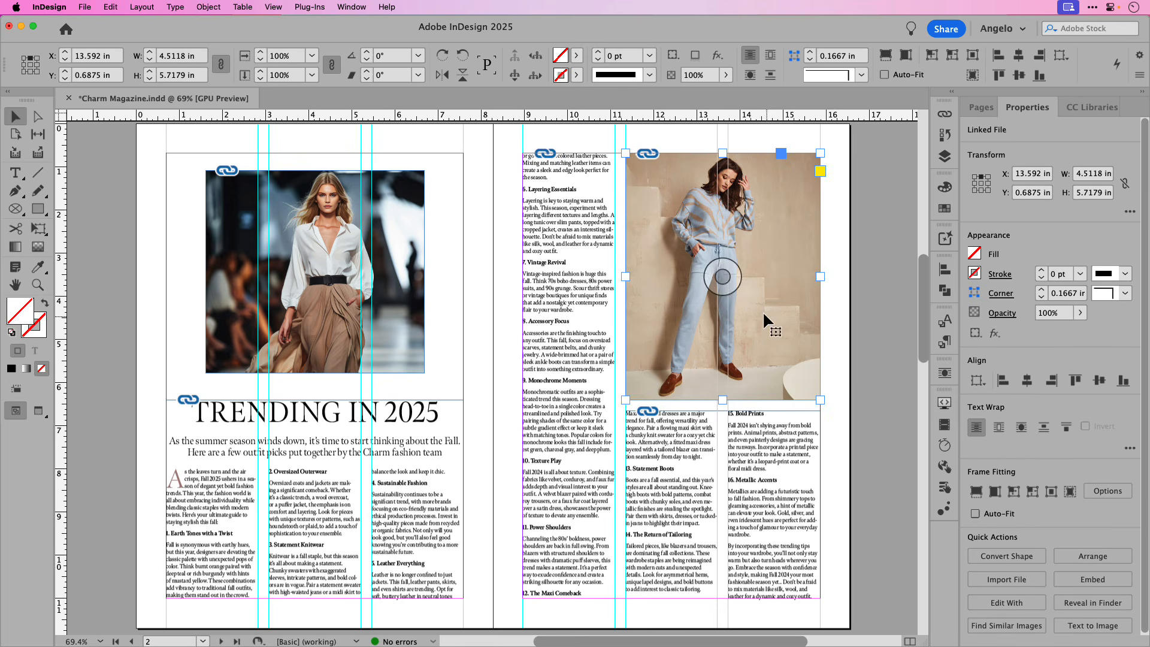
Deselect the model photo and open the Text Wrap settings.
click(841, 300)
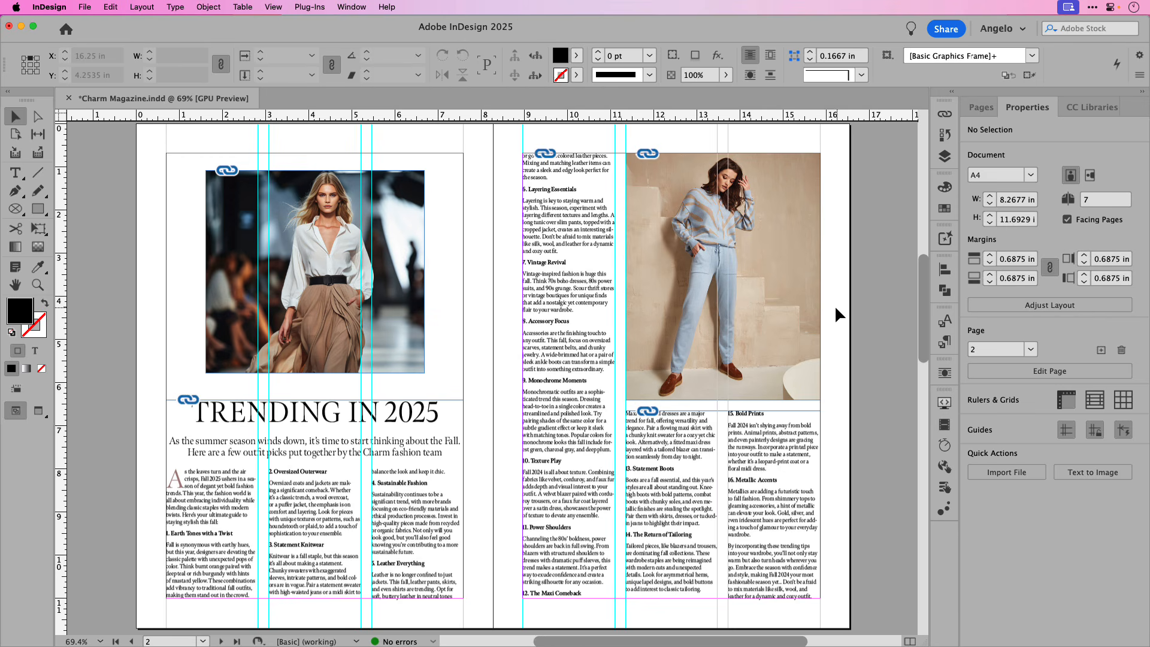
click(360, 11)
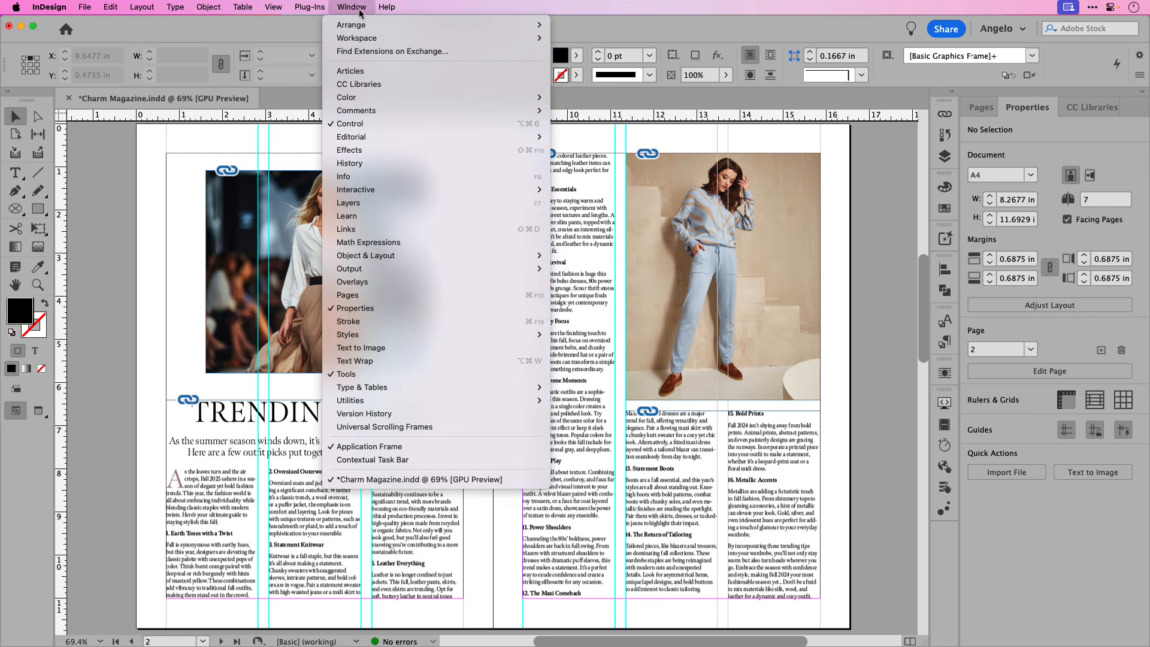
click(396, 360)
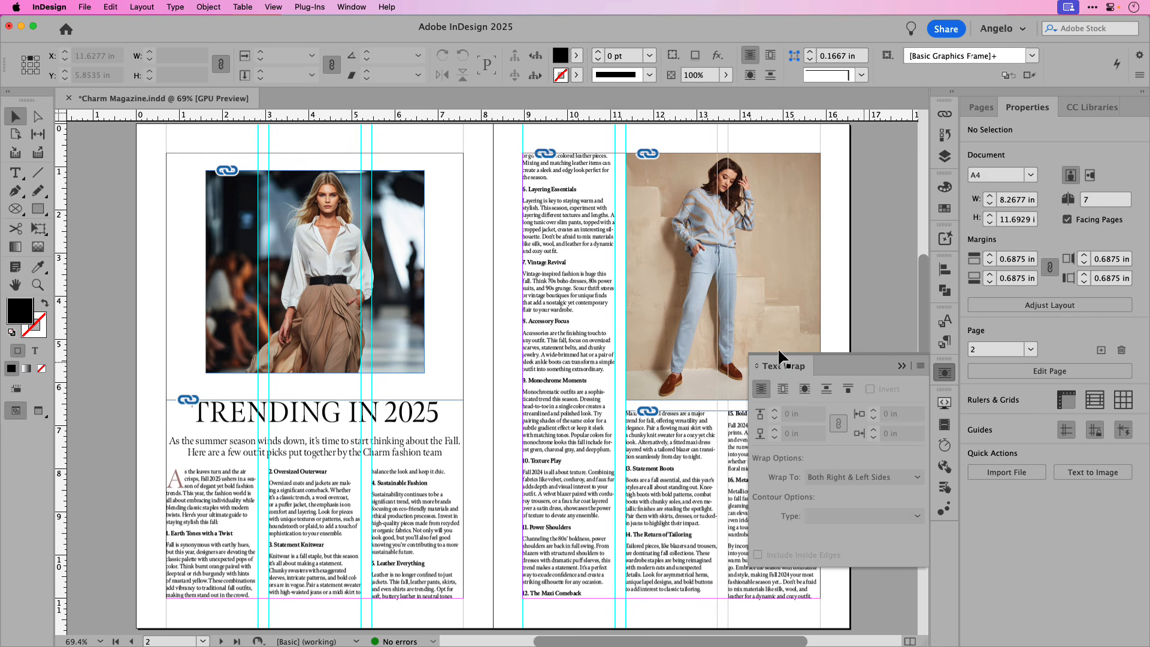
Place outfit_cutout.png over the lower part of the right page's first text column and enlarge it to about 2.56 by 3.48 in.
click(84, 7)
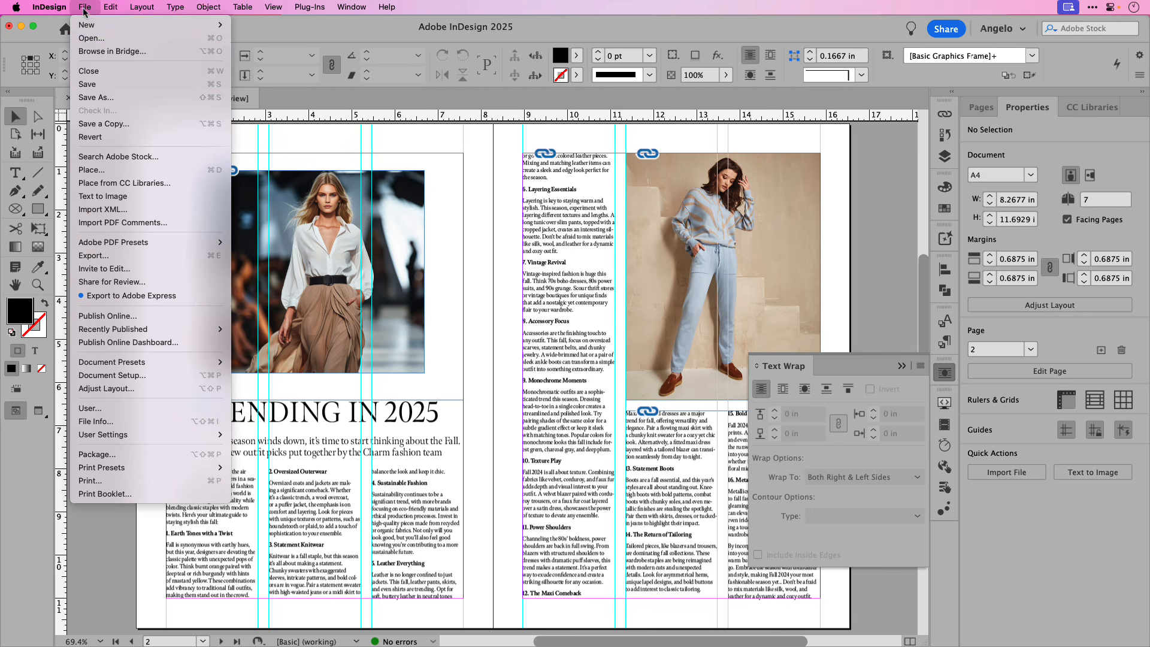
click(119, 174)
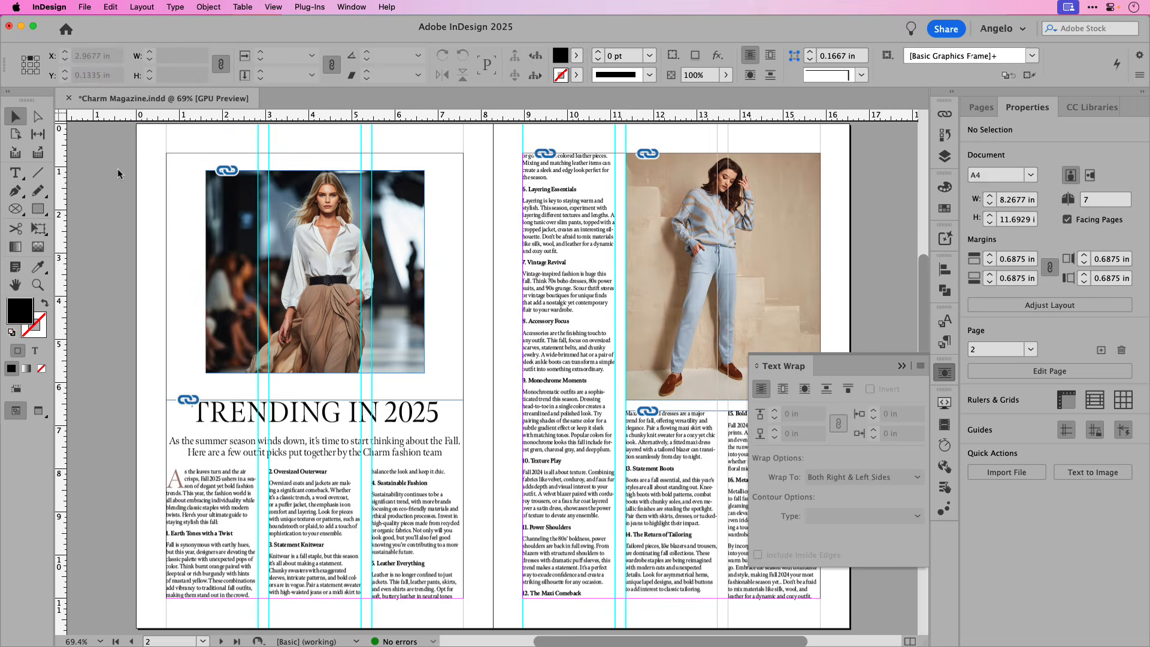
click(403, 186)
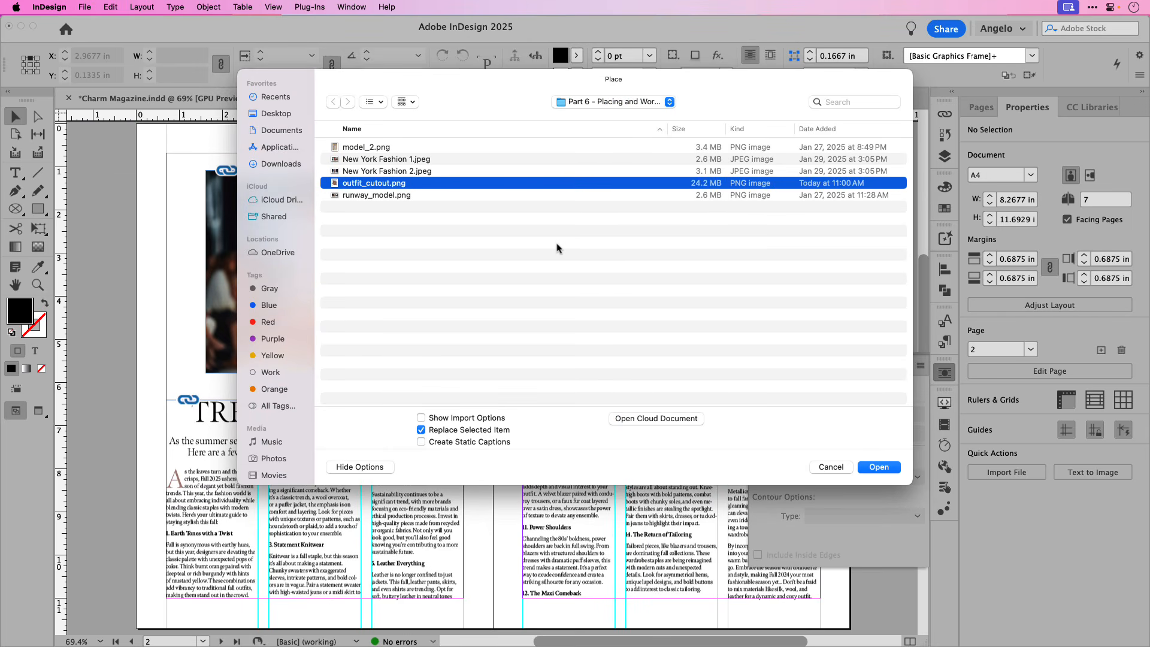
click(876, 468)
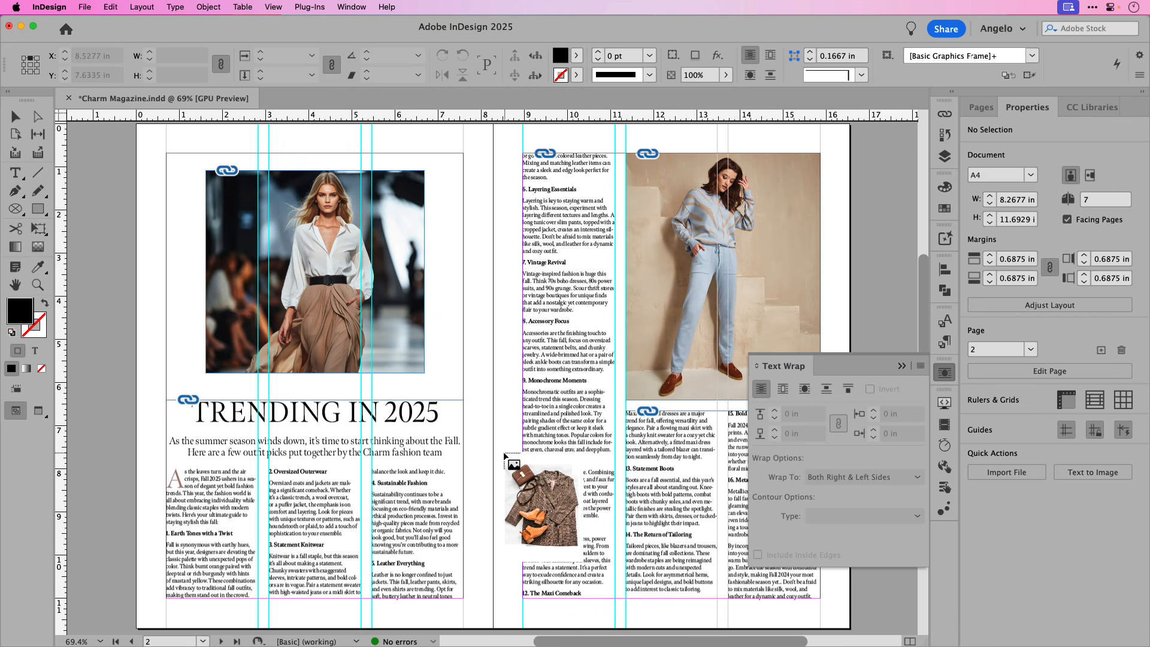
drag(503, 454, 612, 563)
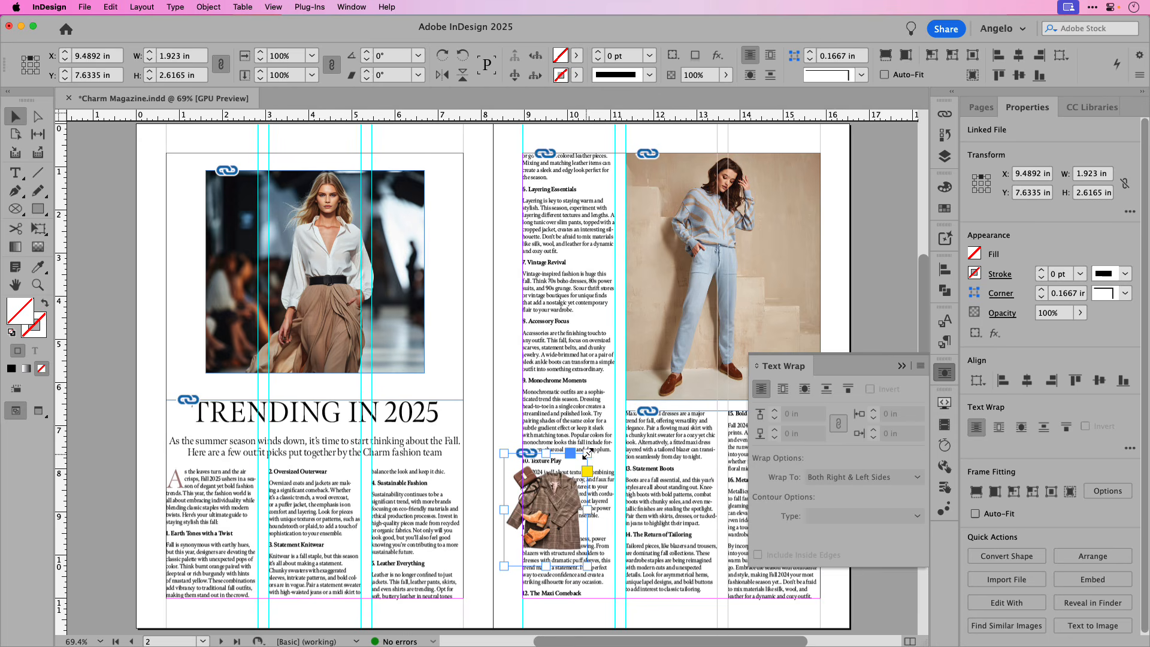
drag(588, 453, 615, 429)
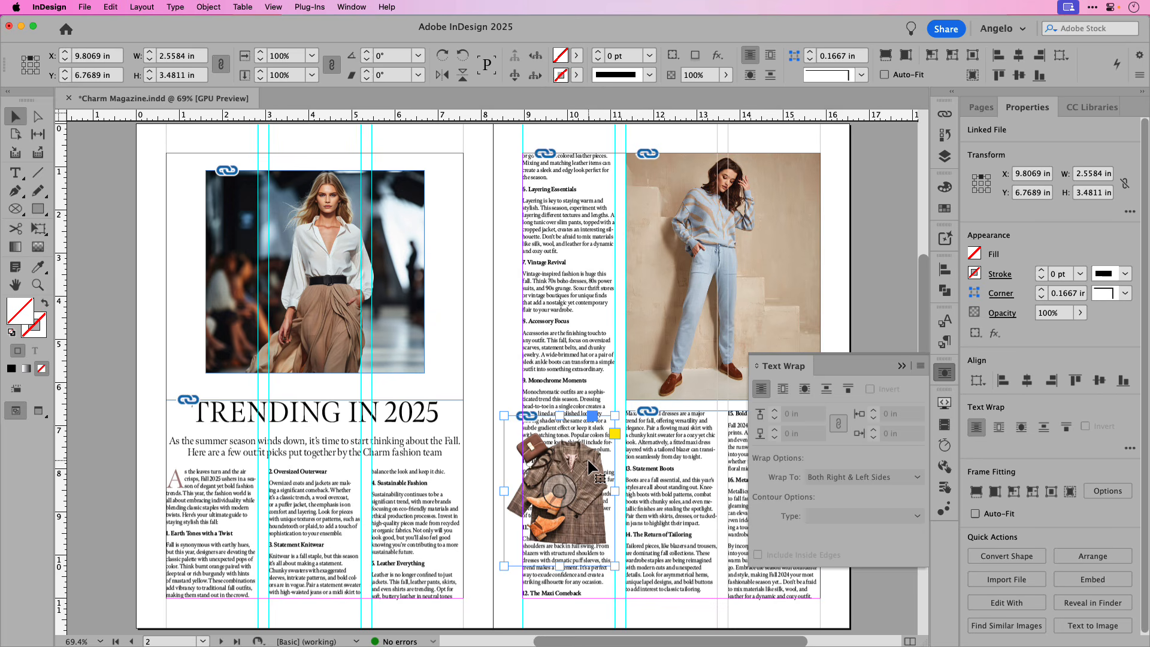
Move the outfit cutout down across the first and second text columns of the right page, to about X 11.12 in and Y 7.81 in.
drag(587, 458, 655, 513)
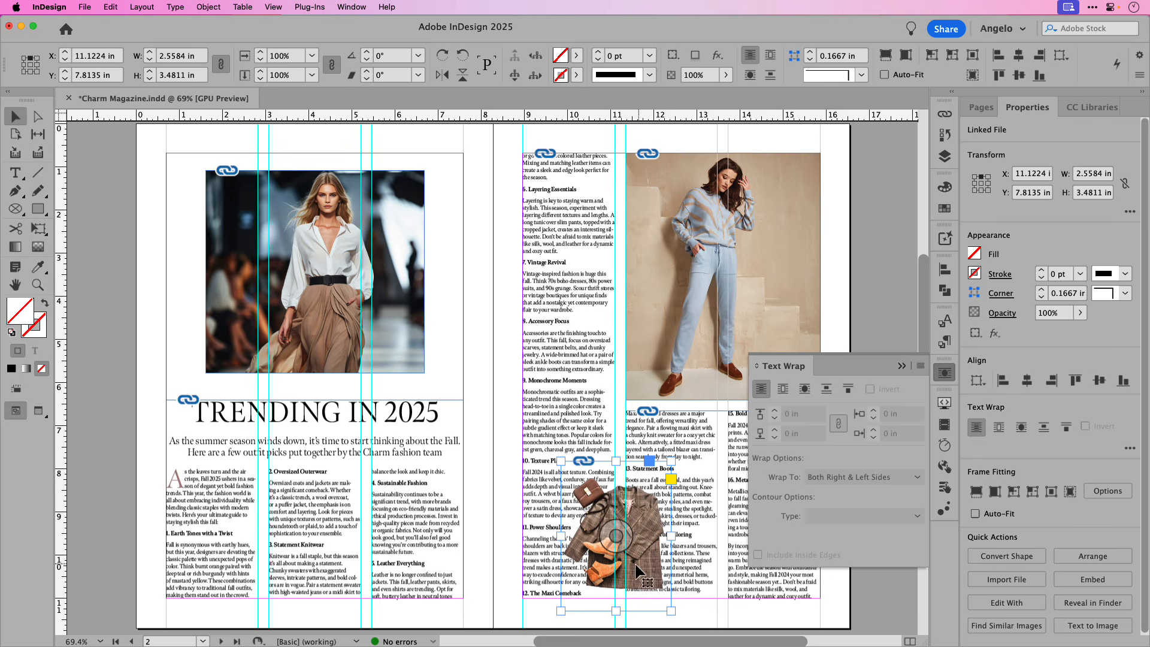
scroll(633, 569, up, 2)
scroll(633, 570, up, 2)
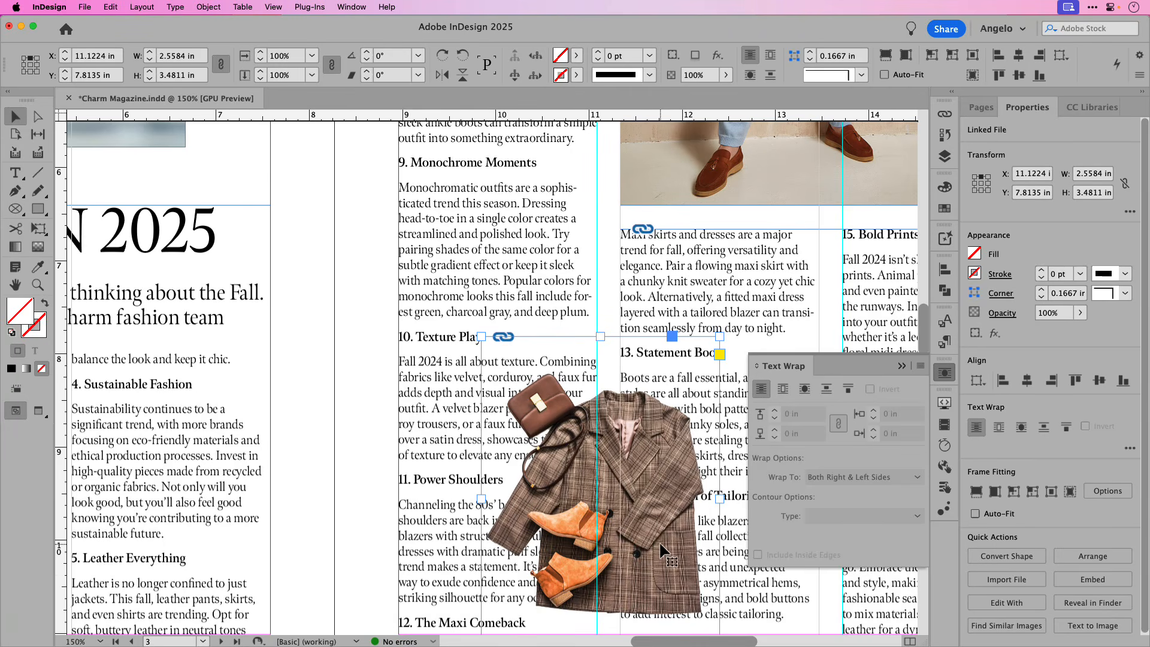
drag(660, 543, 482, 458)
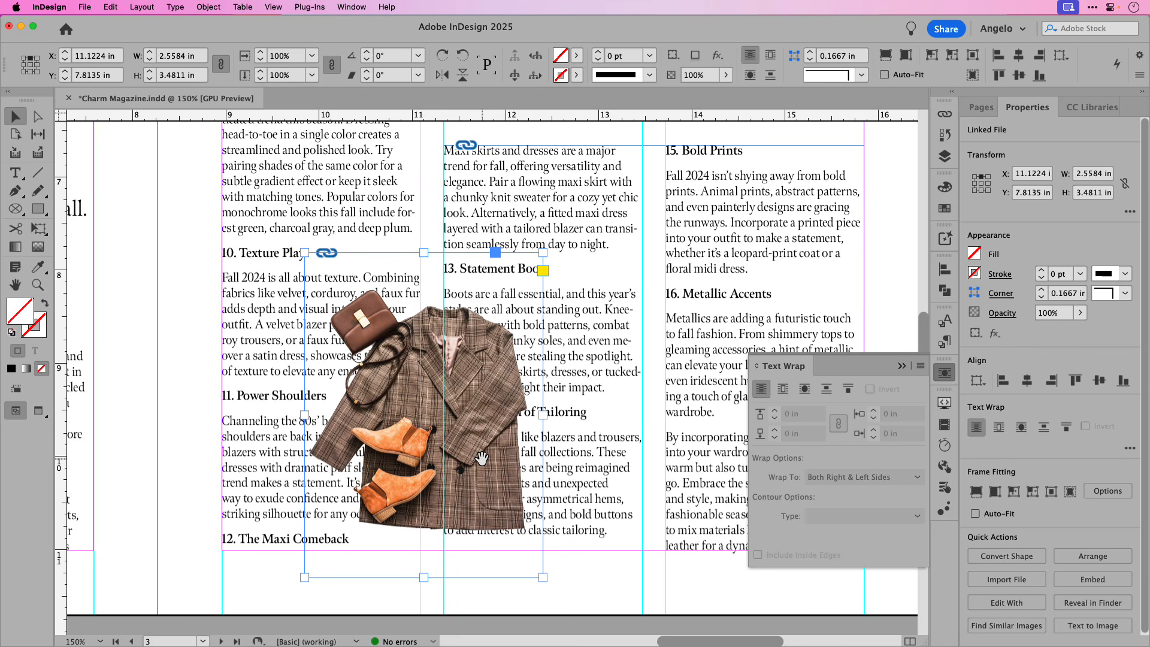
Wrap the surrounding text around the outfit cutout's bounding box.
click(424, 414)
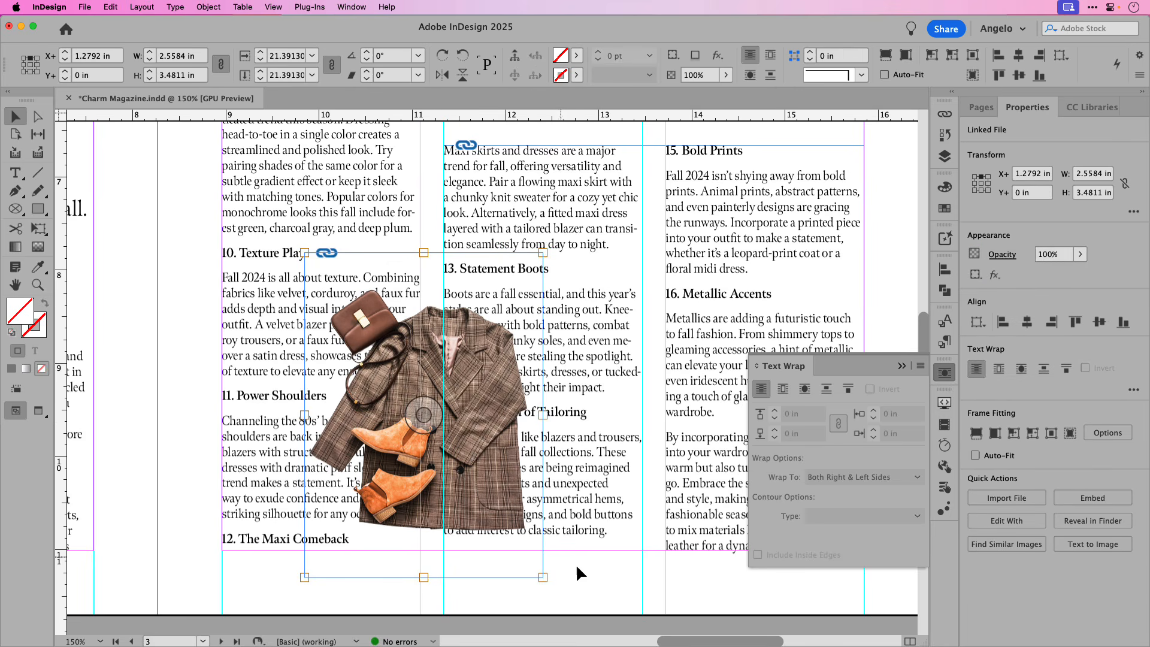
click(489, 407)
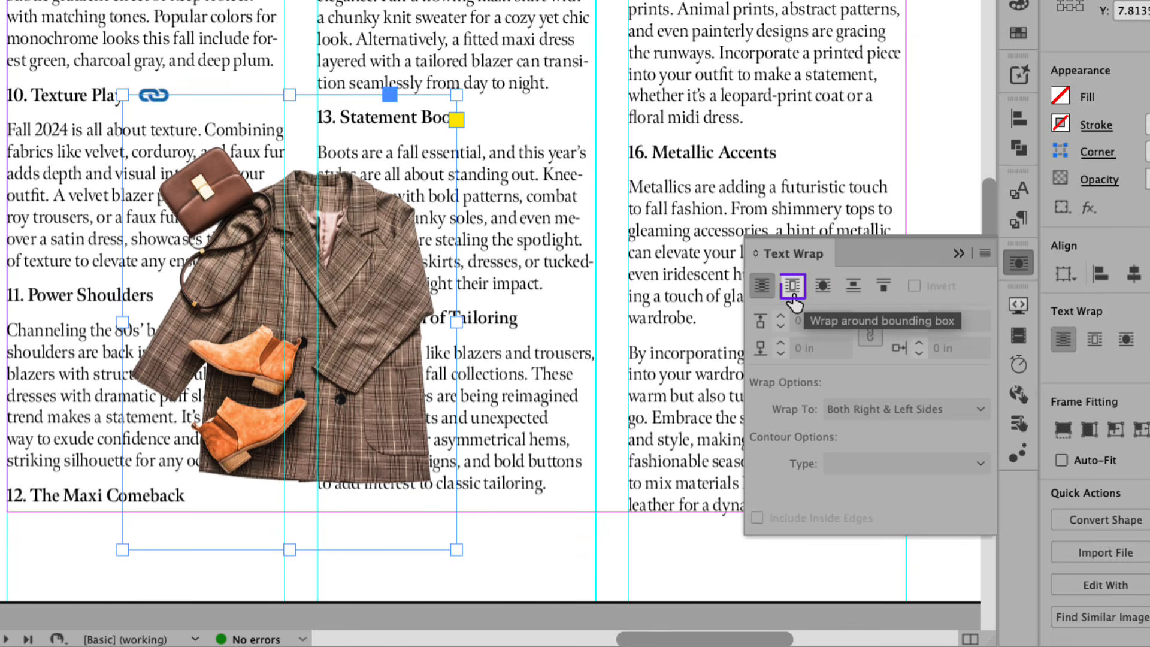
click(793, 292)
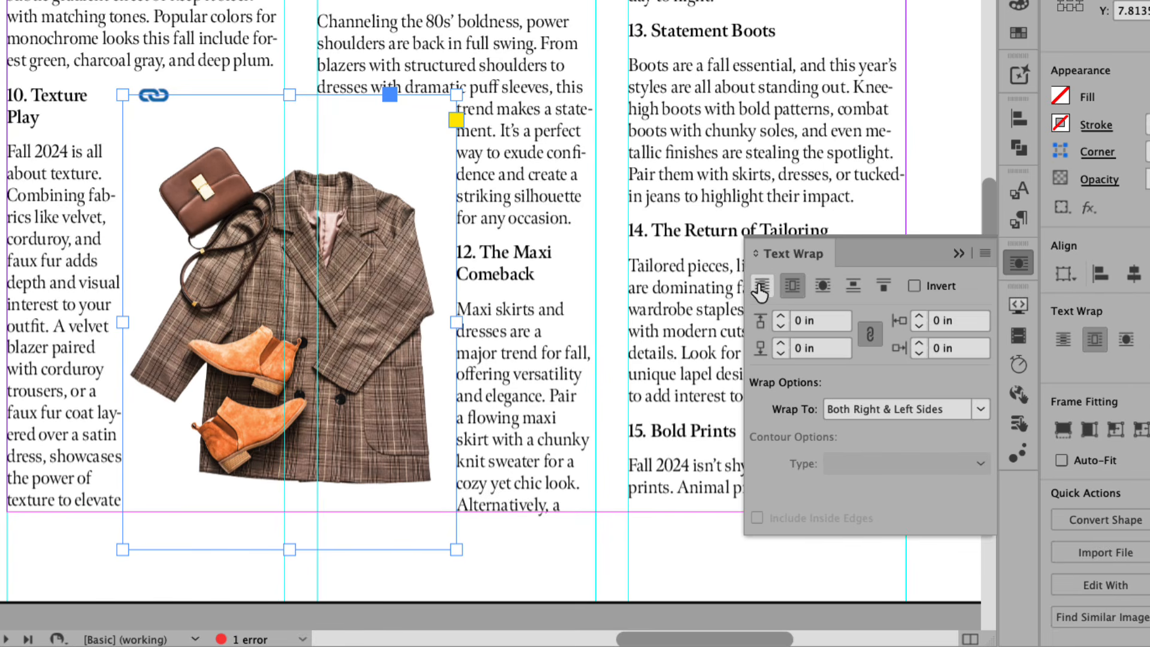
Wrap the text around the outfit cutout's object shape using the Select Subject contour with a 0.125 in offset, and preview the page without guides.
click(824, 287)
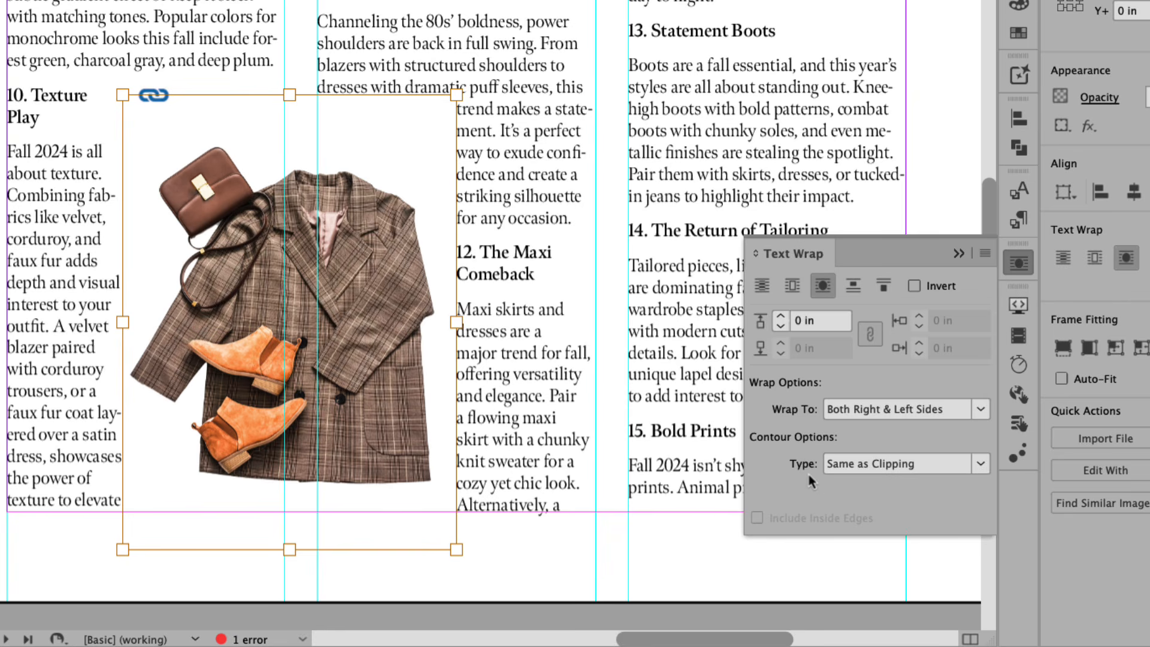
click(851, 468)
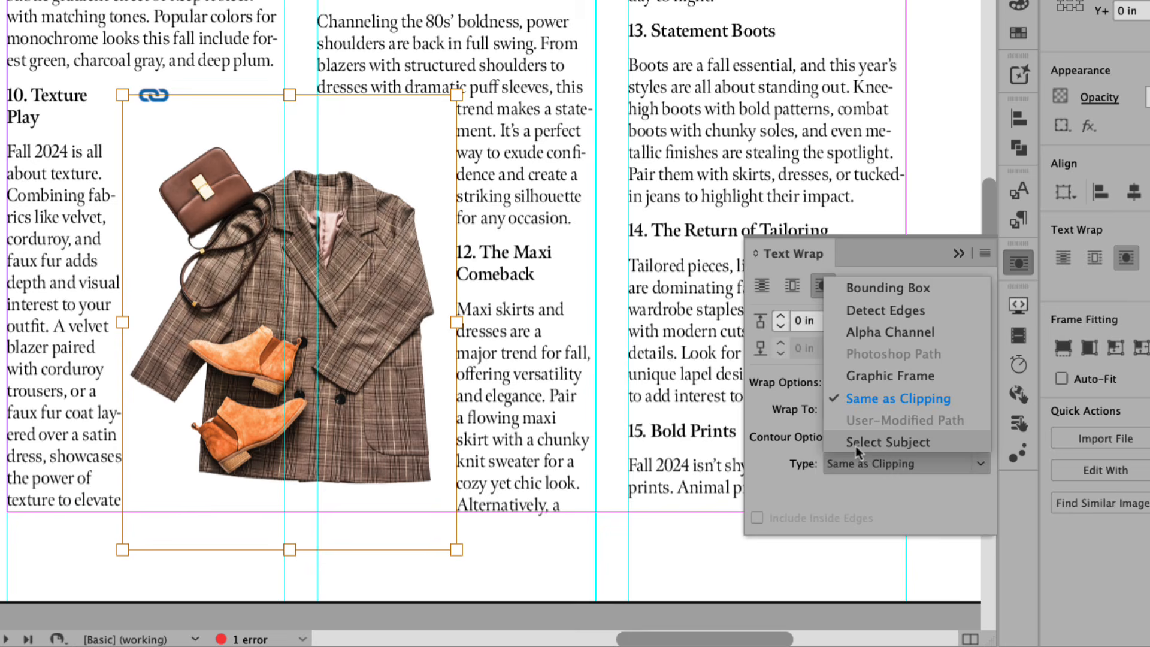
click(855, 443)
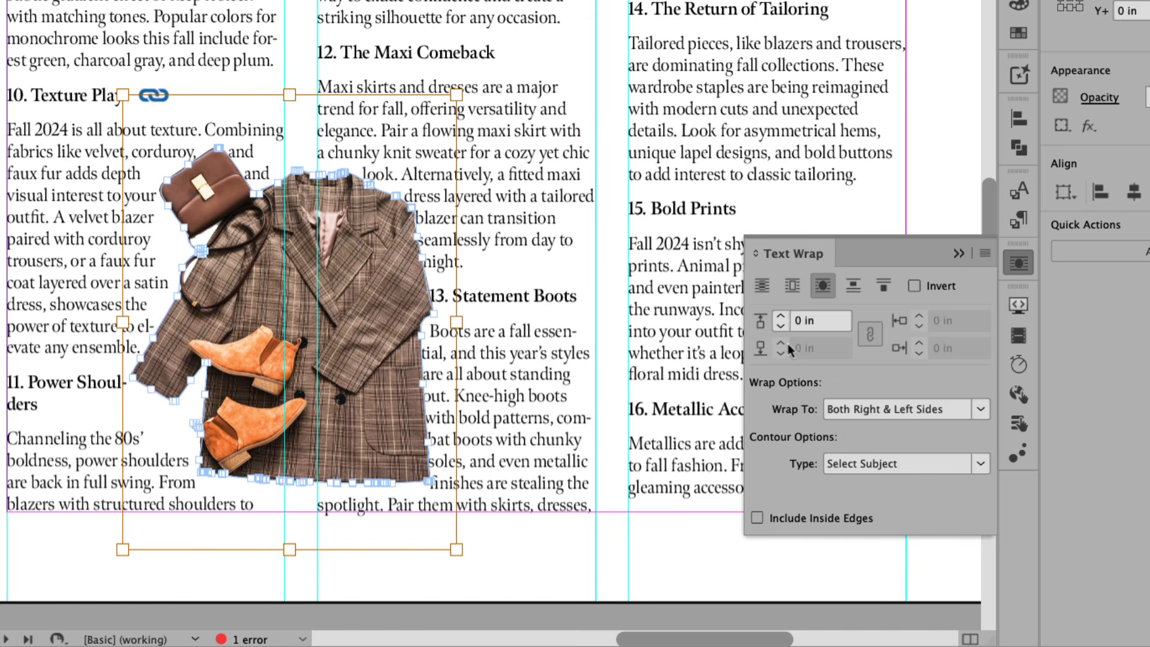
click(781, 319)
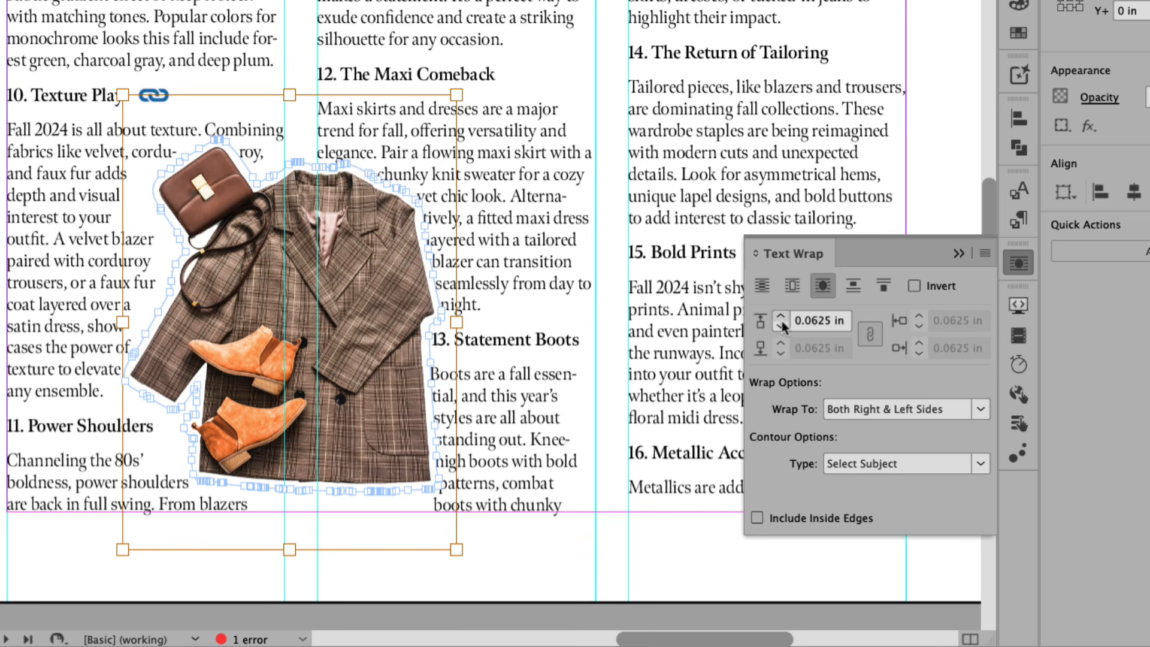
click(781, 318)
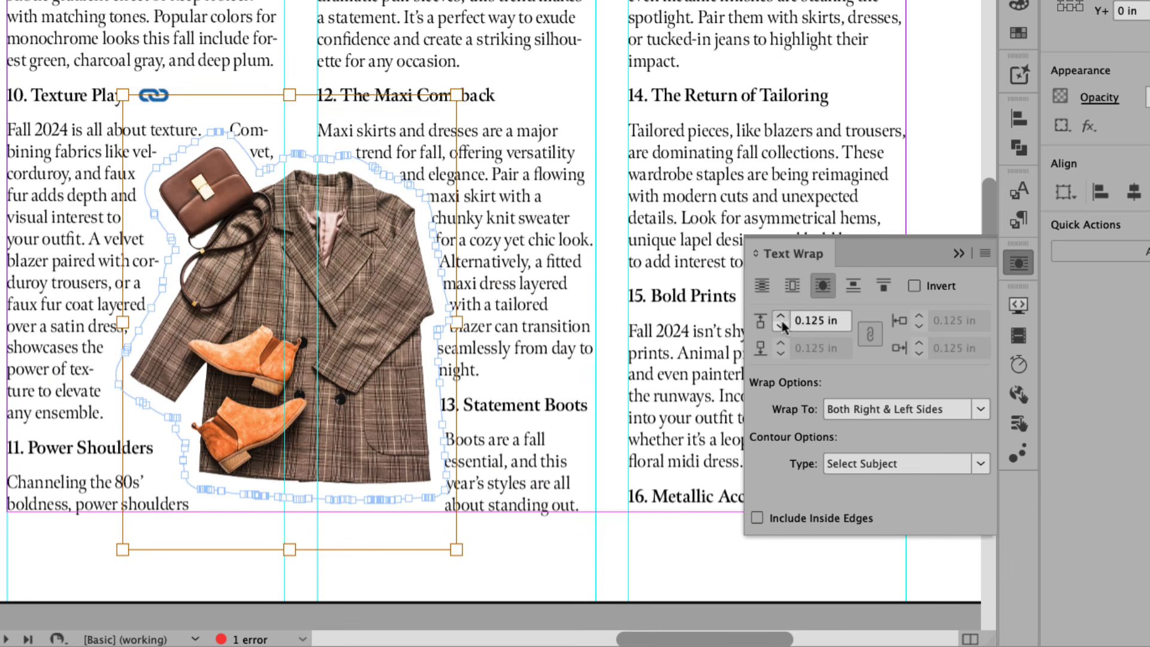
click(1, 267)
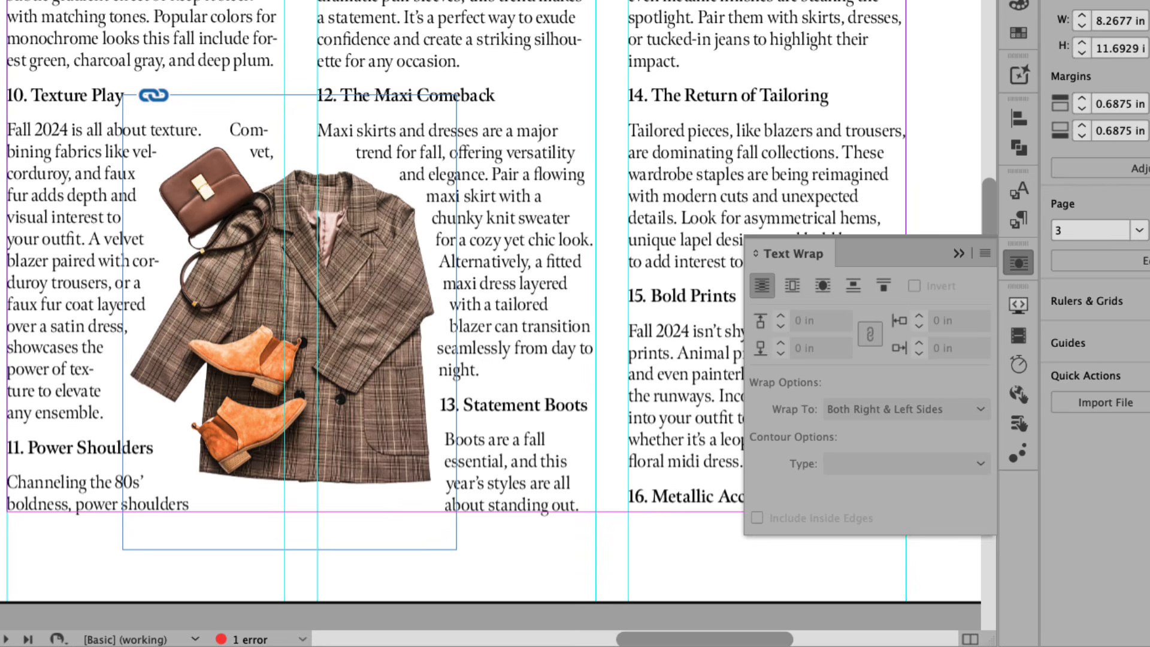
key(w)
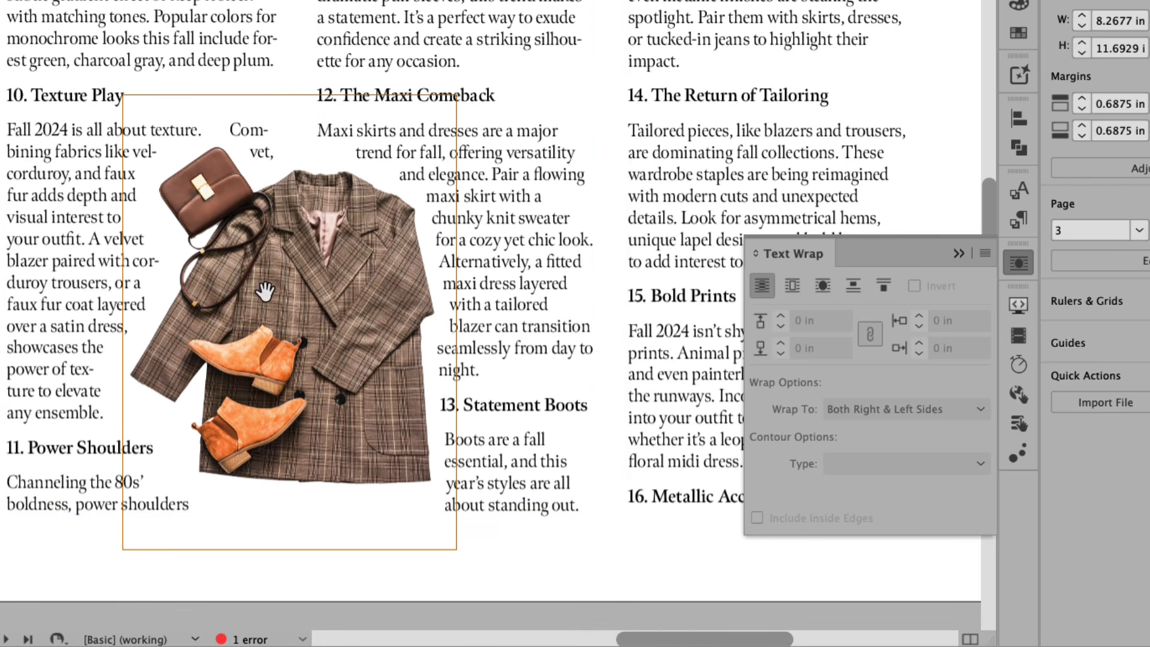
Try a 0.2 in text wrap offset around the outfit cutout, then reduce it back to 0.125 in and deselect the image.
click(183, 288)
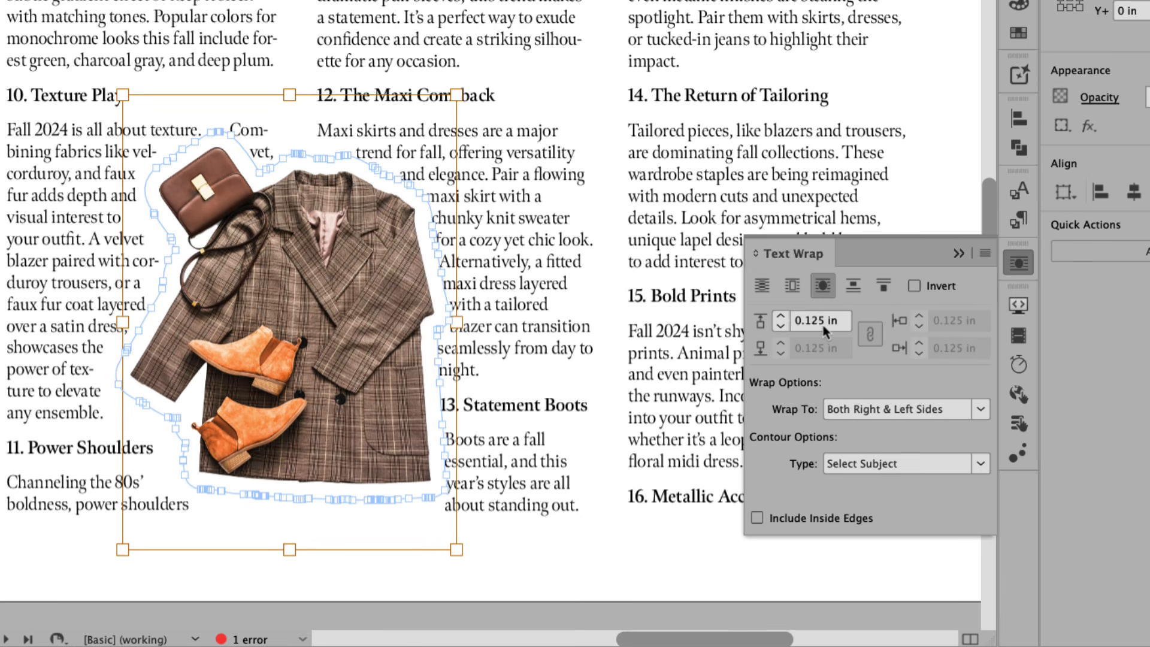
drag(826, 328, 808, 329)
text(2)
key(Tab)
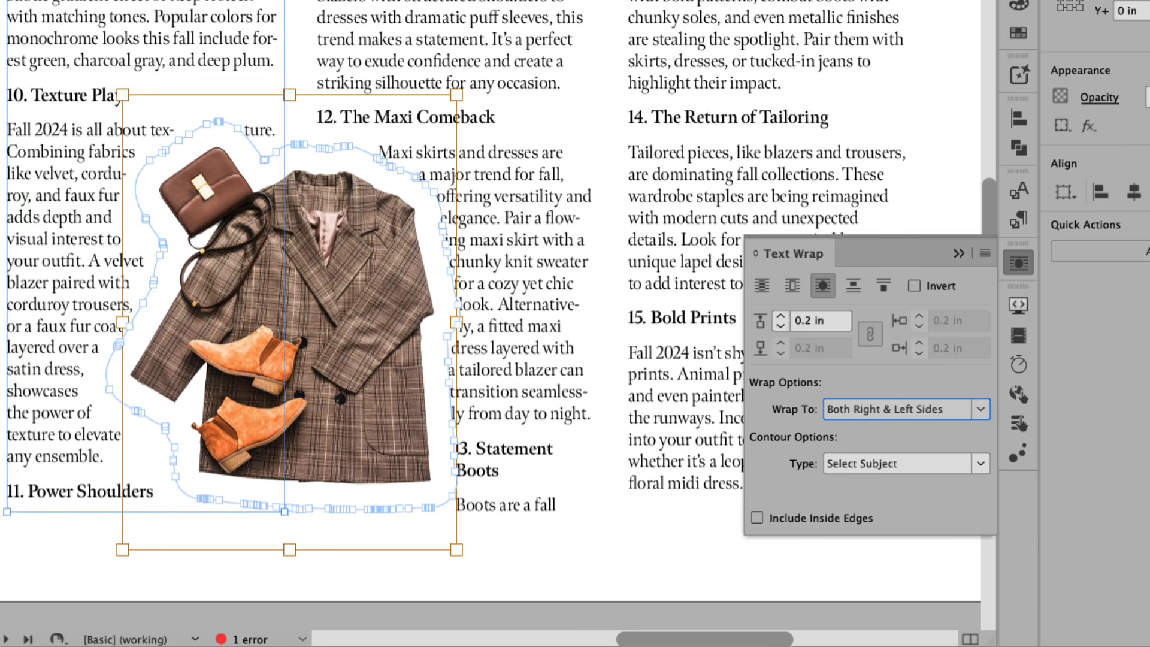
click(2, 240)
click(280, 233)
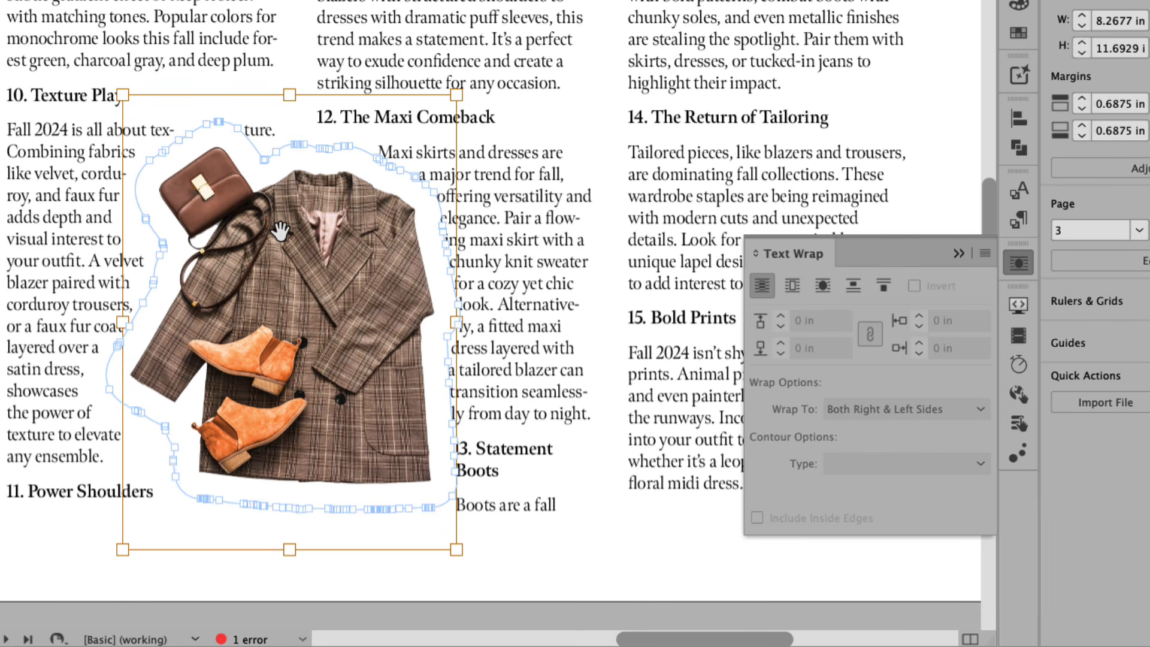
click(781, 326)
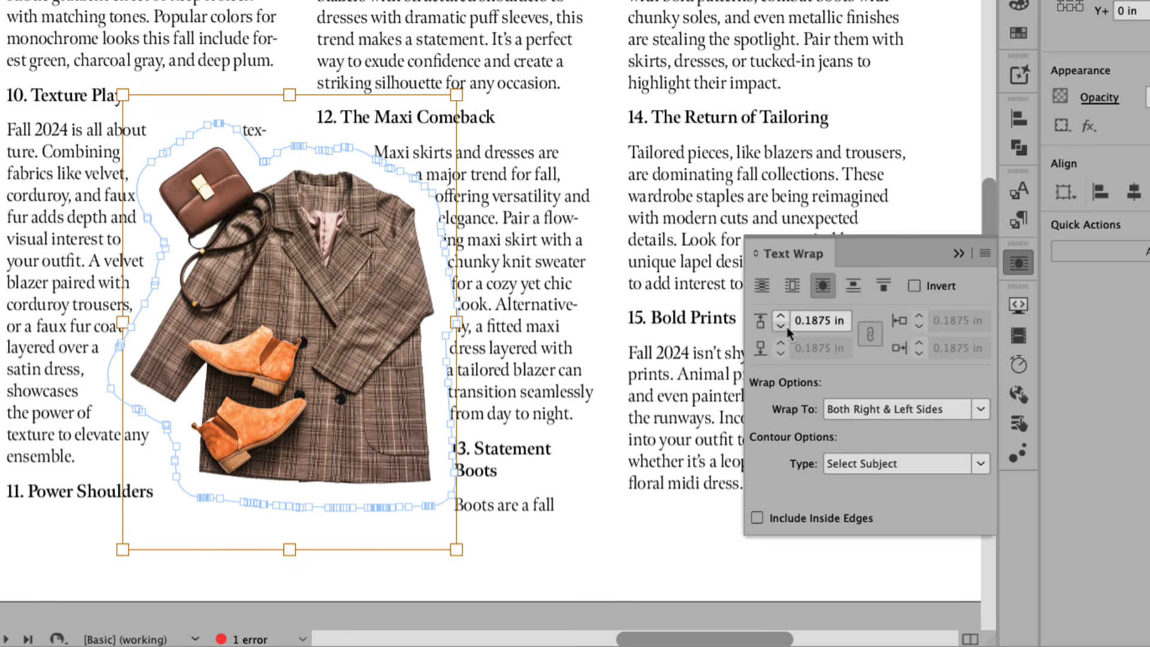
click(782, 327)
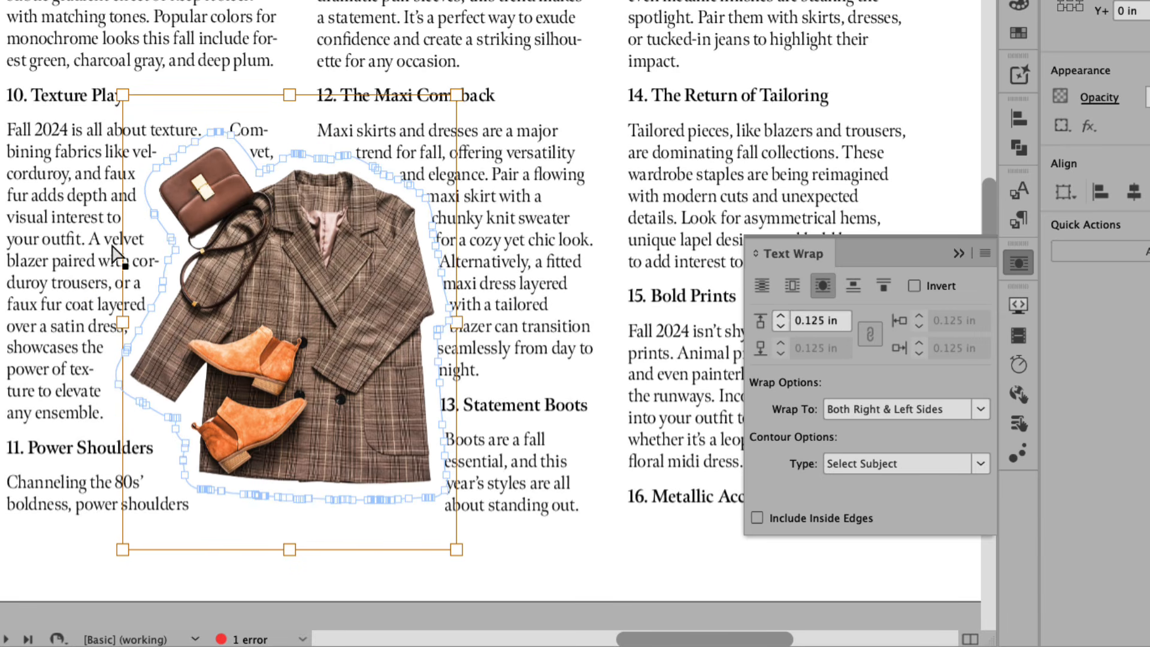
key(super+shift+a)
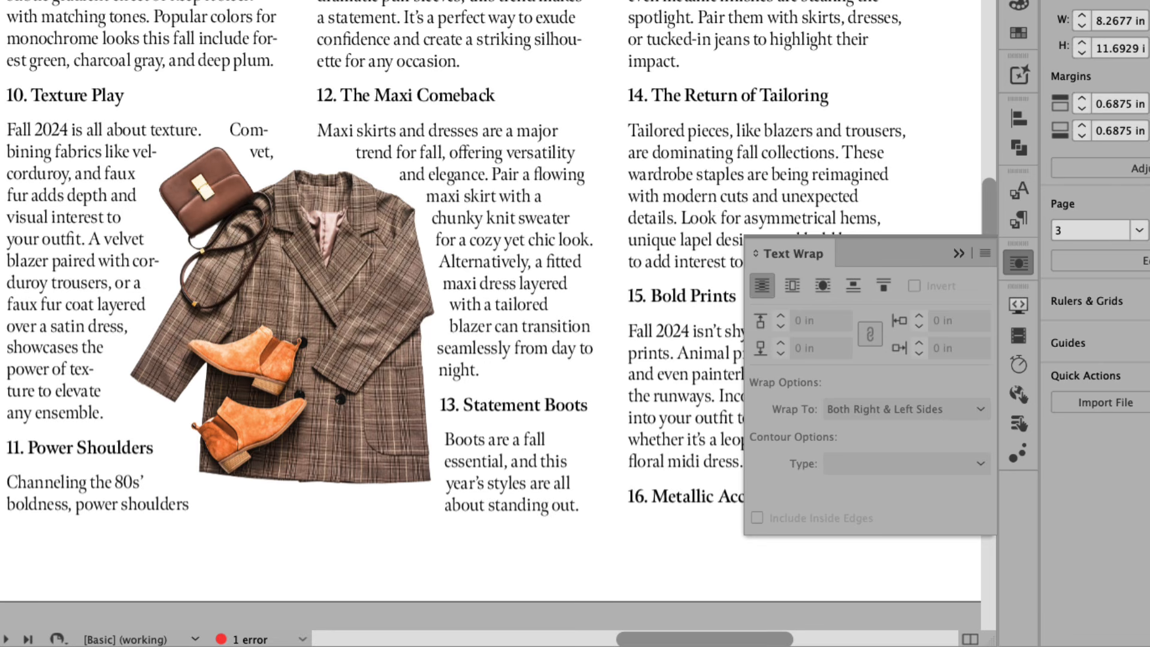
Nudge the outfit cutout slightly right and down between the two text columns, to a Y position of about 7.87 in.
click(274, 230)
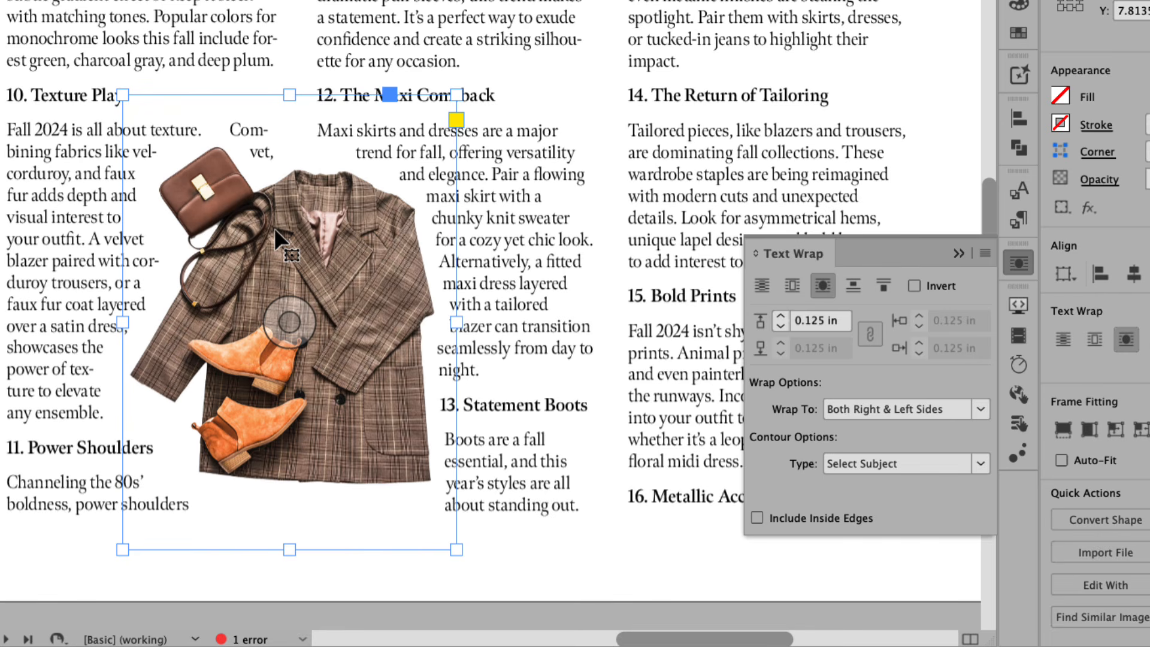
key(Right)
key(Right)
key(Right)
key(Right)
key(Right)
key(Right)
key(Right)
key(Right)
key(Right)
key(Right)
key(Right)
key(Right)
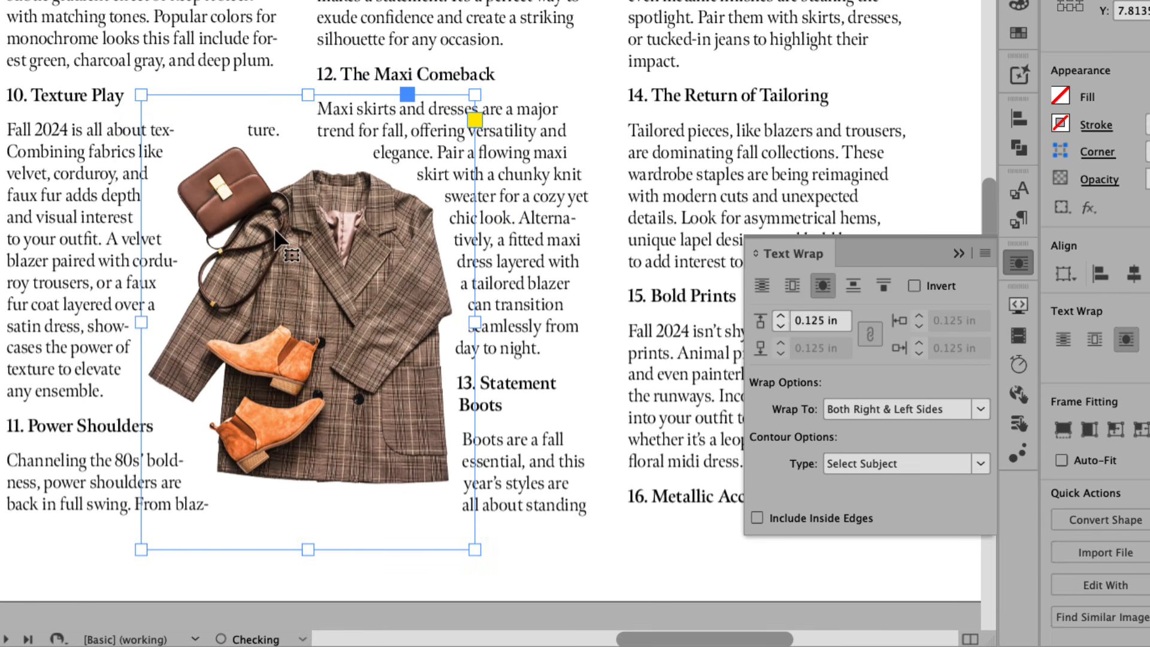
key(Down)
key(Down)
key(Down)
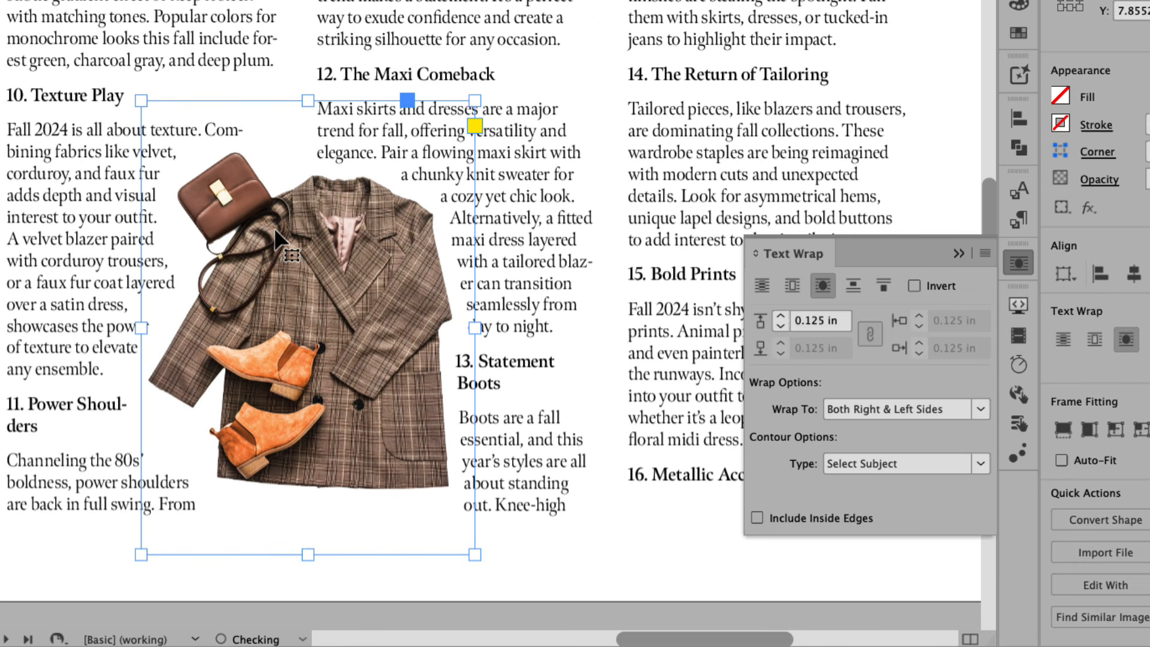
key(Down)
key(Down)
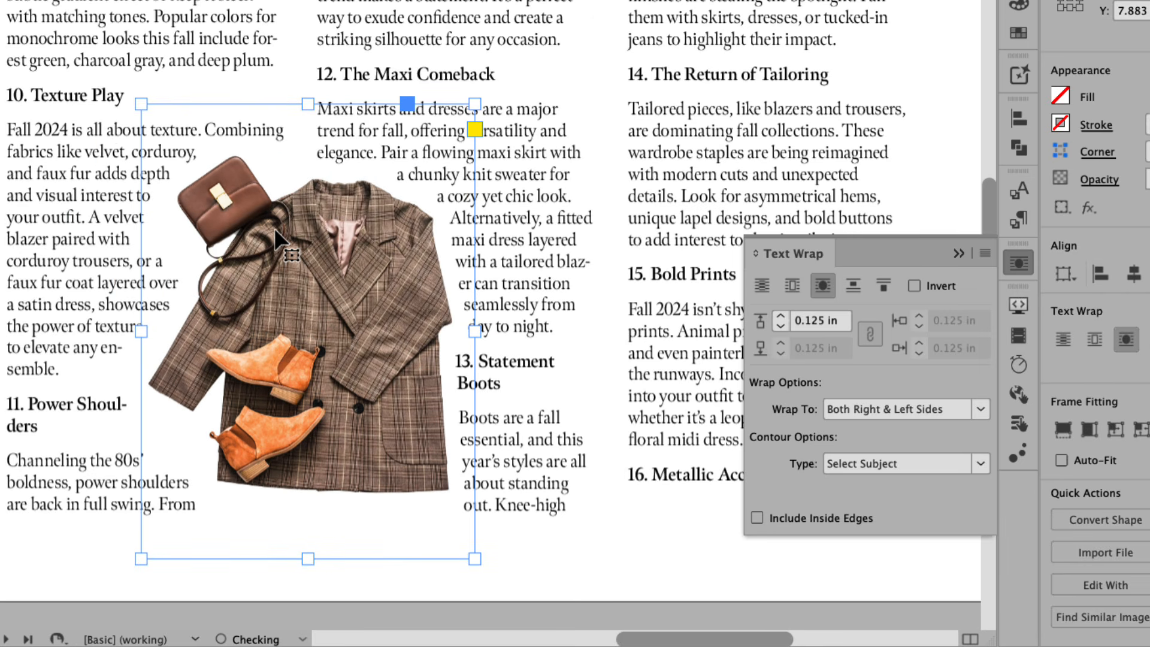
key(Up)
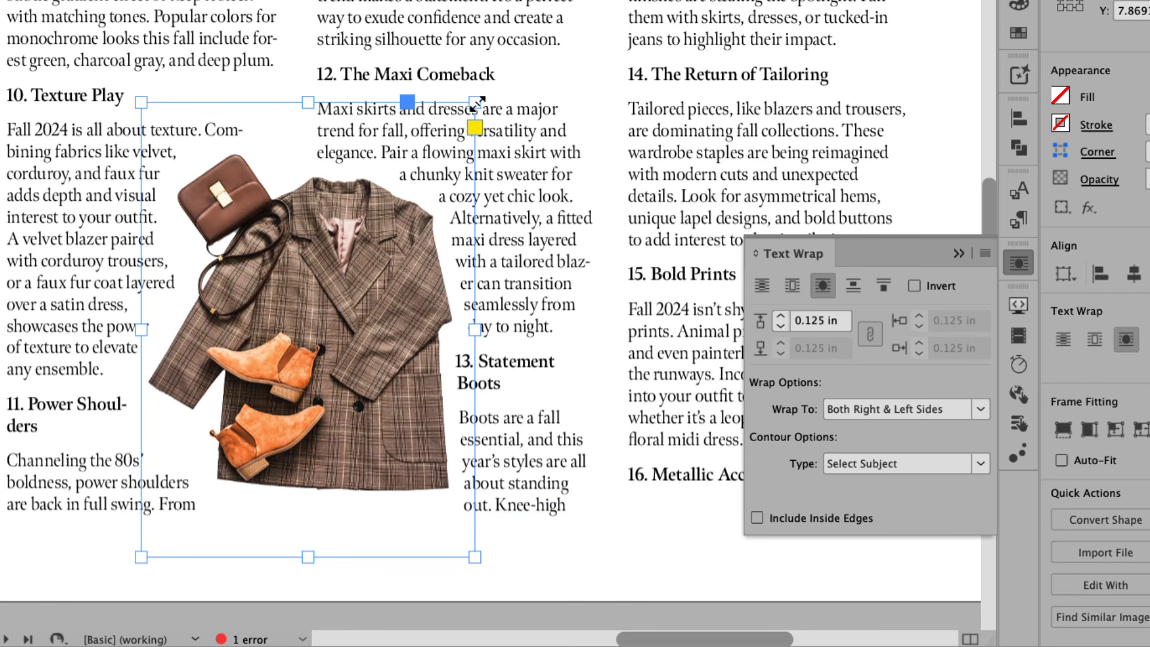
Enlarge the outfit cutout slightly and tilt it a few degrees counterclockwise, then rotate it back upright.
drag(477, 103, 489, 40)
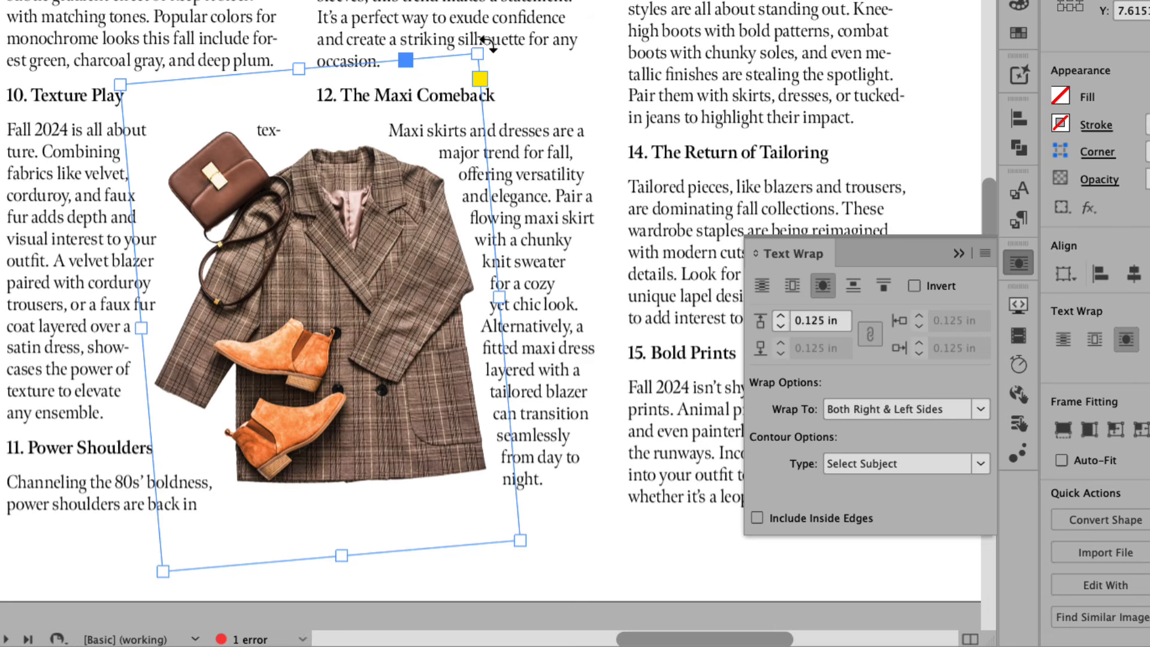
drag(486, 42, 508, 57)
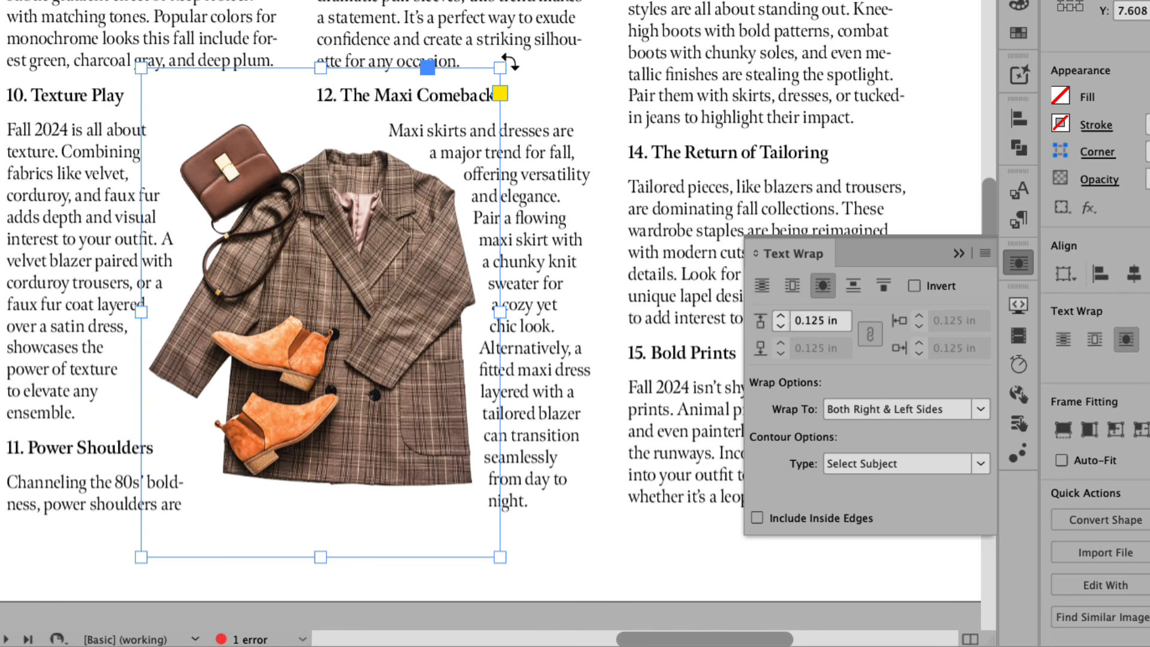
Rotate the outfit cutout 5° counterclockwise and nudge it down to a Y position of about 7.81 in.
drag(509, 60, 495, 50)
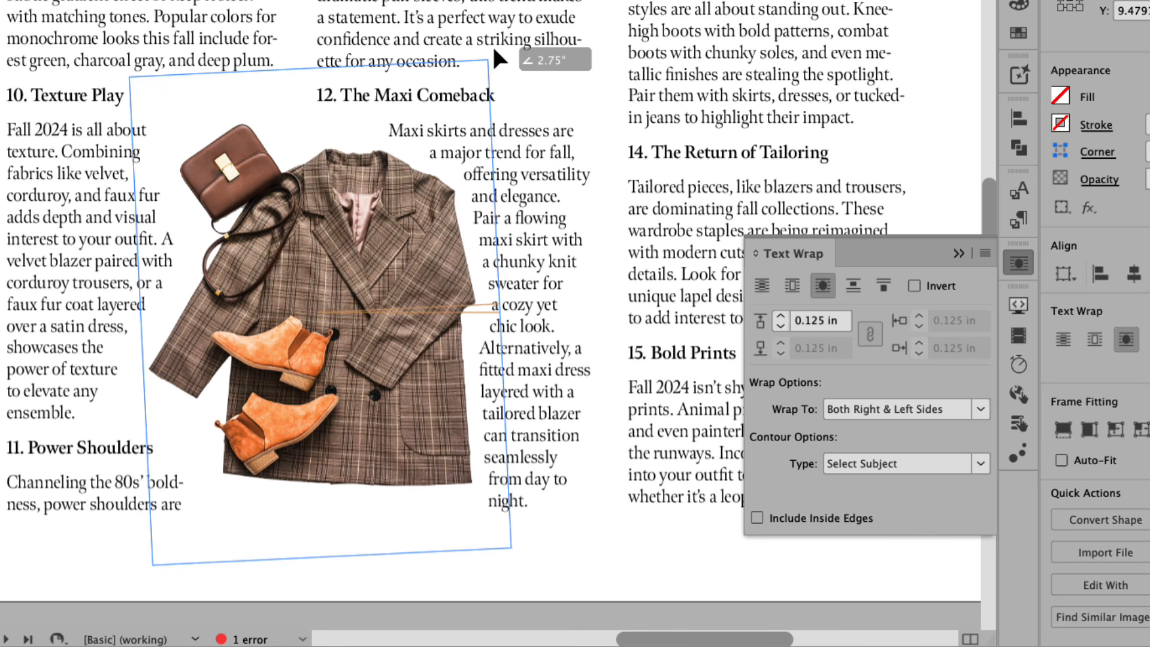
drag(493, 51, 479, 43)
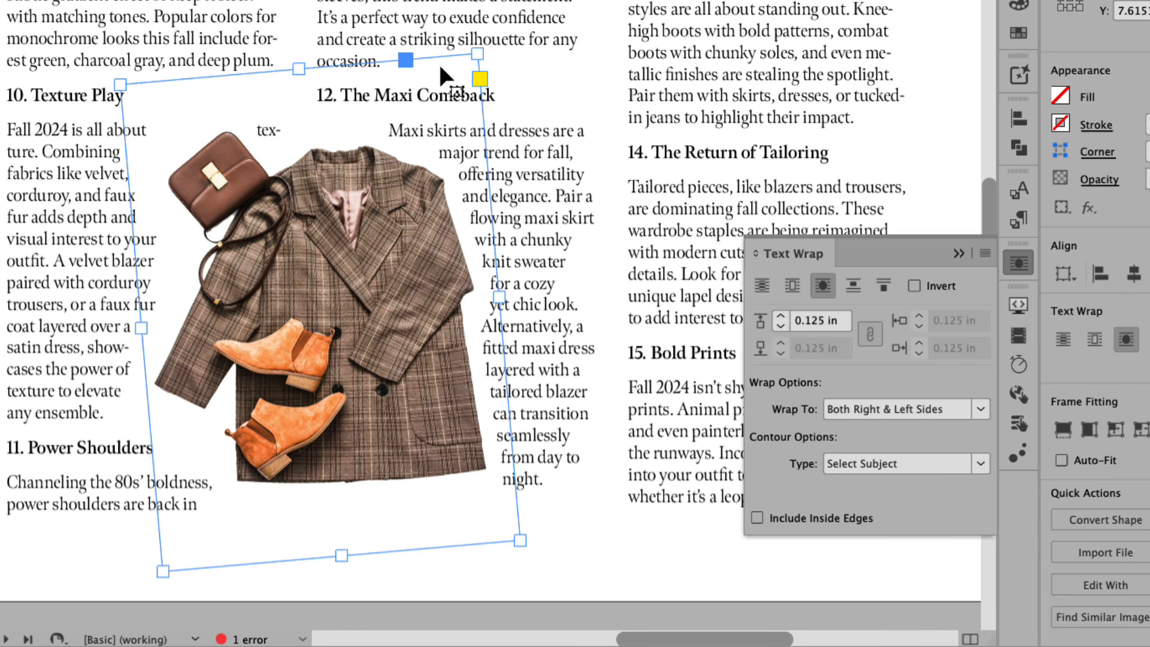
key(Down)
key(Down)
key(Down)
key(Down)
key(Down)
key(Down)
key(Down)
key(Down)
key(Down)
key(Down)
key(Down)
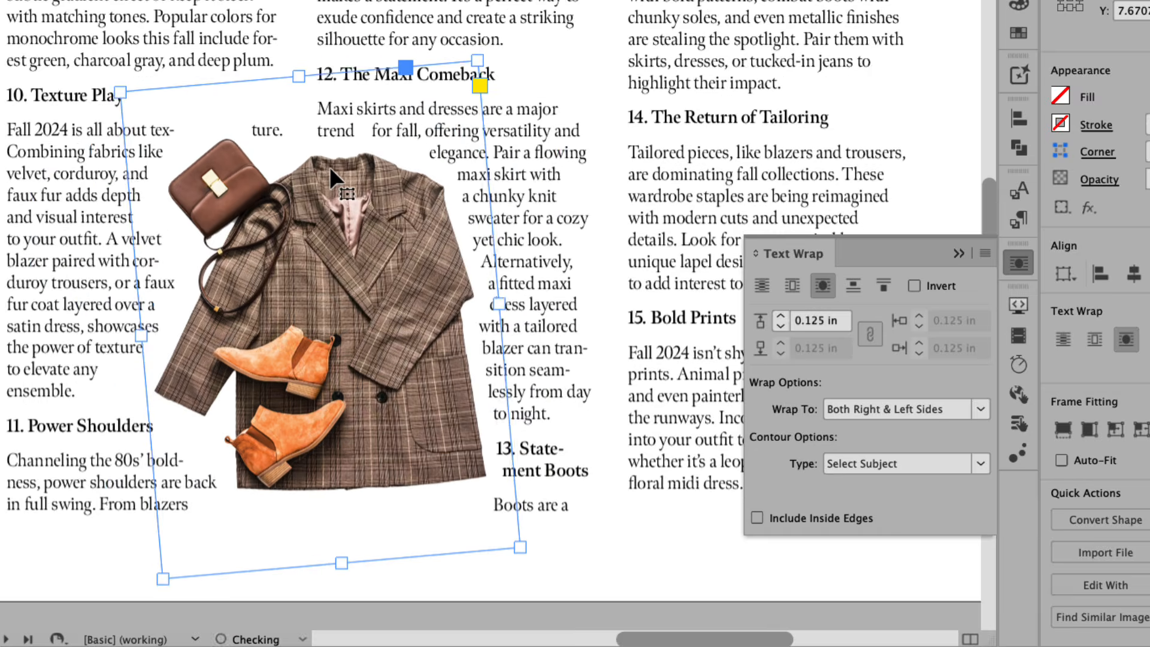
key(Down)
key(Down)
key(Down)
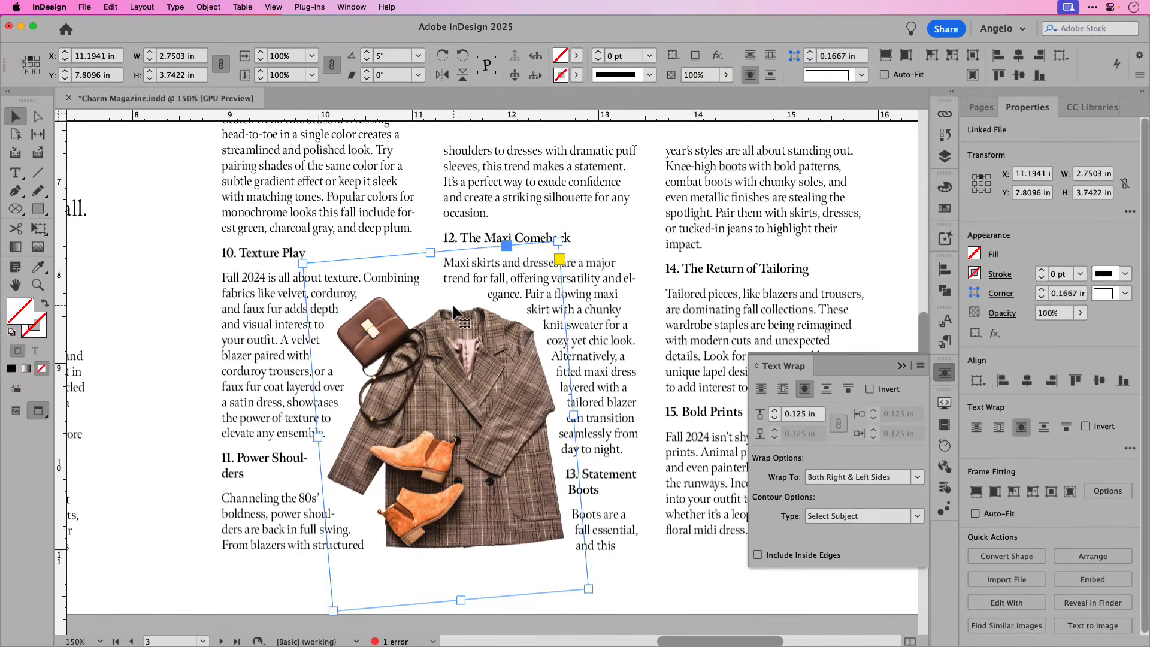
key(super+alt+0)
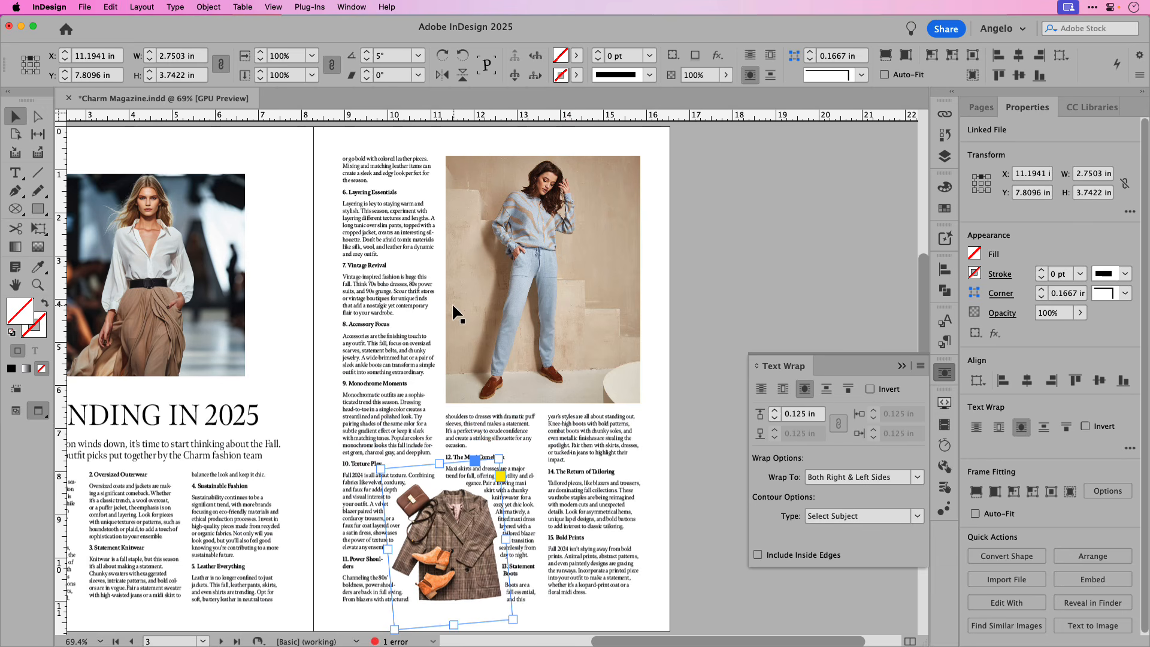
click(655, 436)
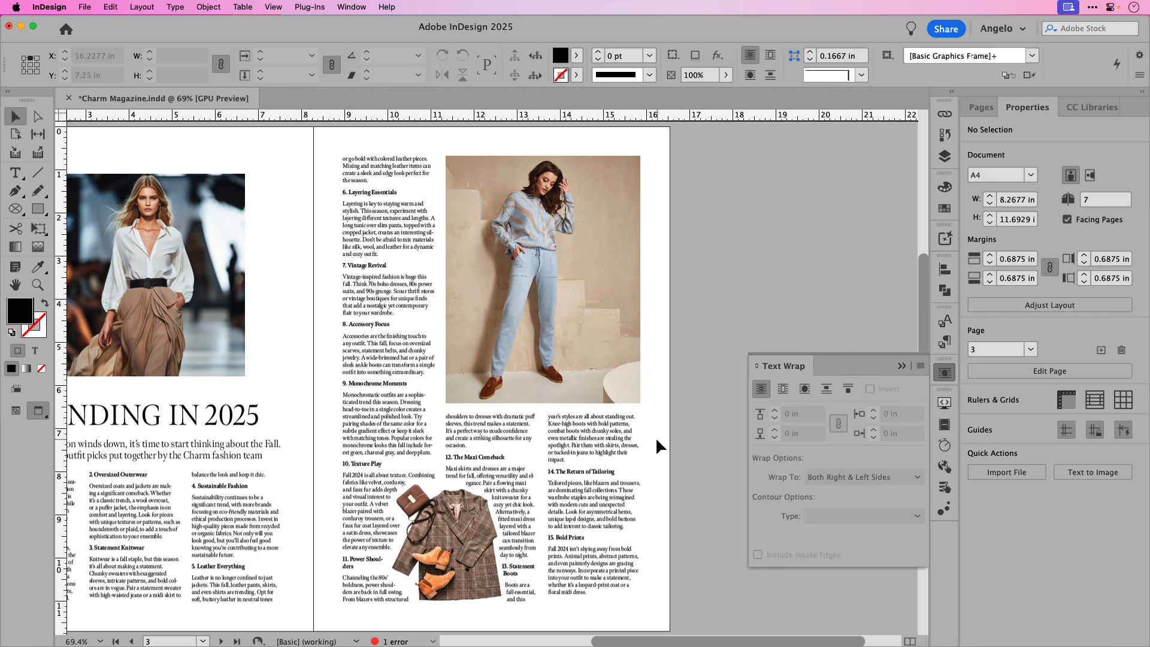
Continue the overset text from the last two-column text frame into a new frame on the pasteboard beside the spread.
click(625, 507)
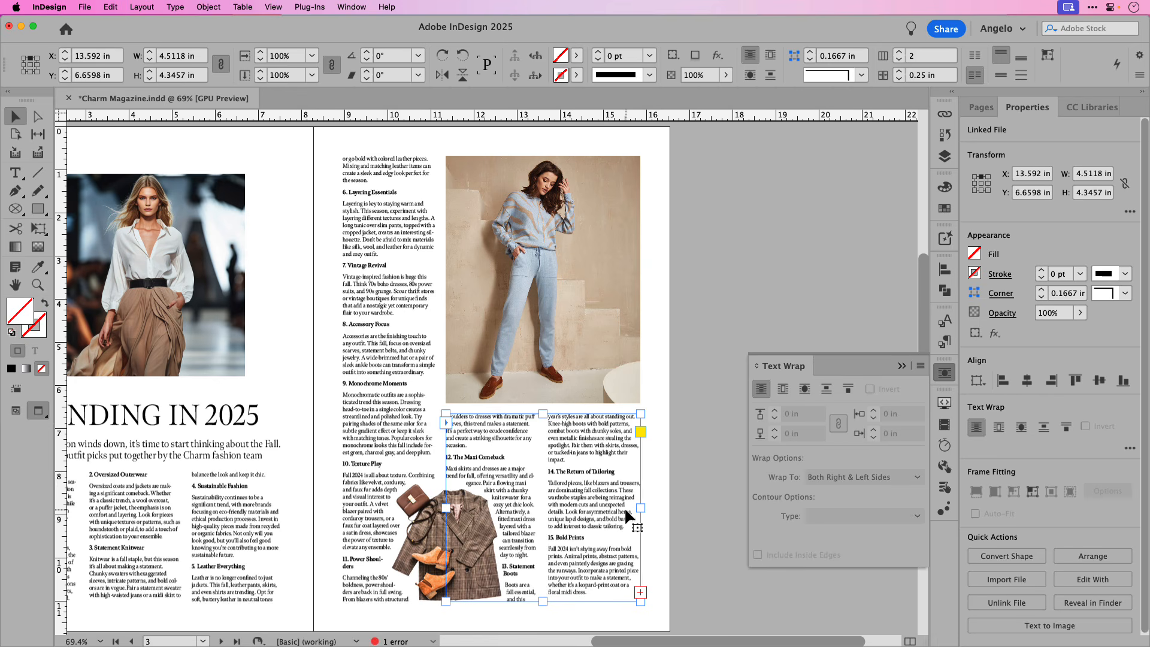
click(641, 592)
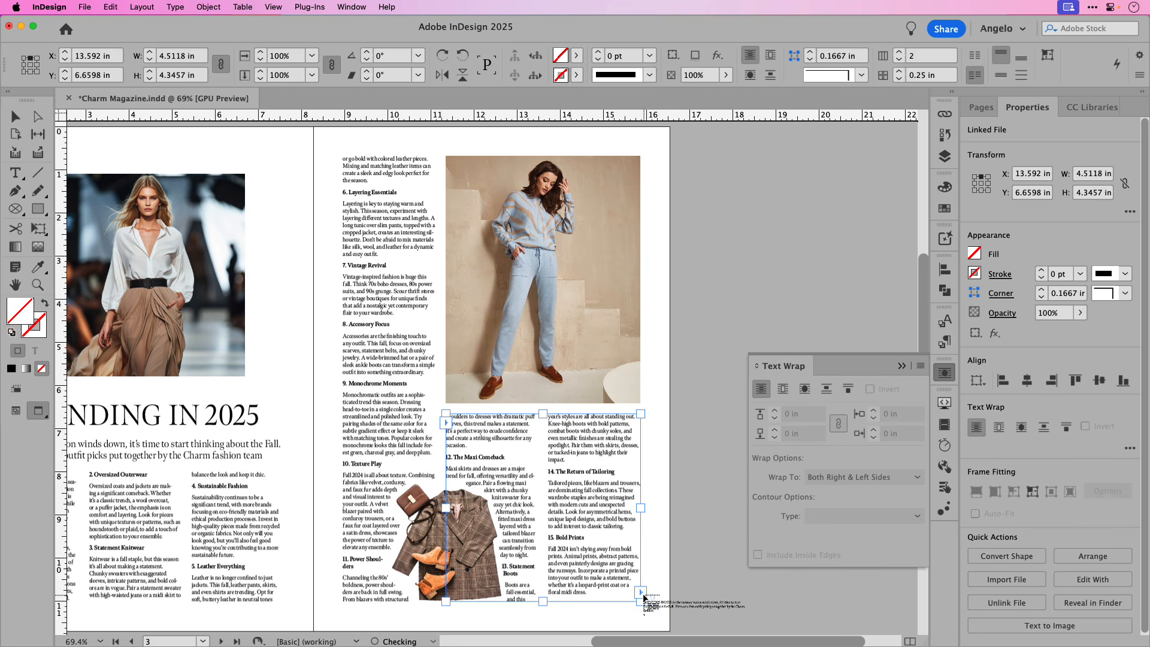
key(w)
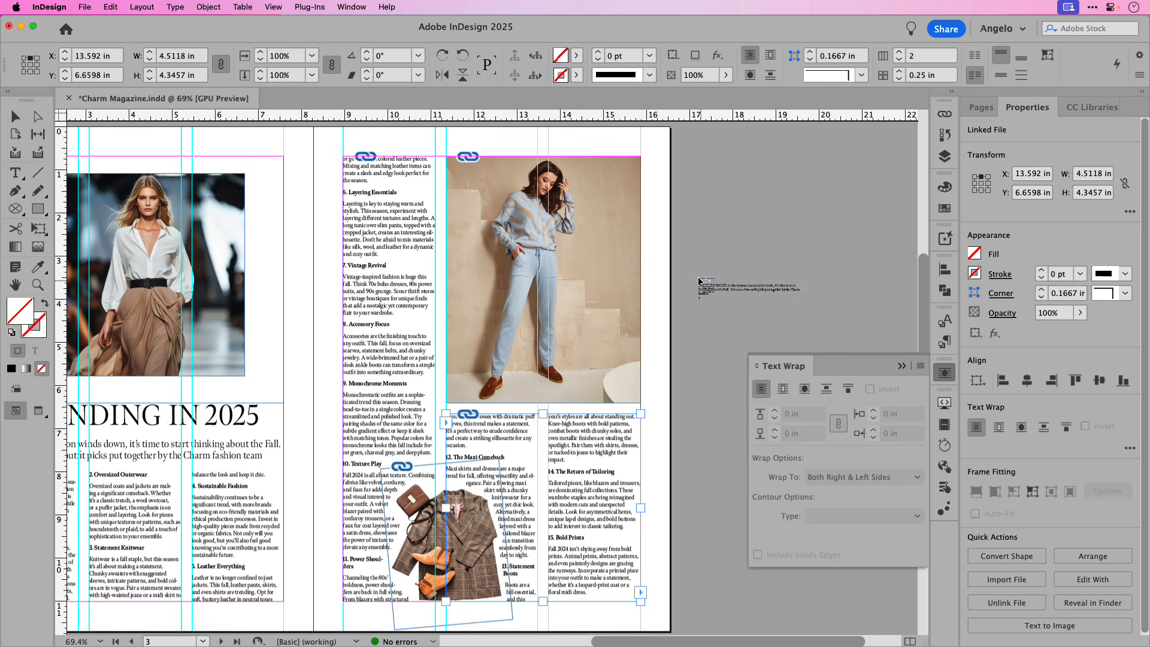
drag(699, 213, 796, 337)
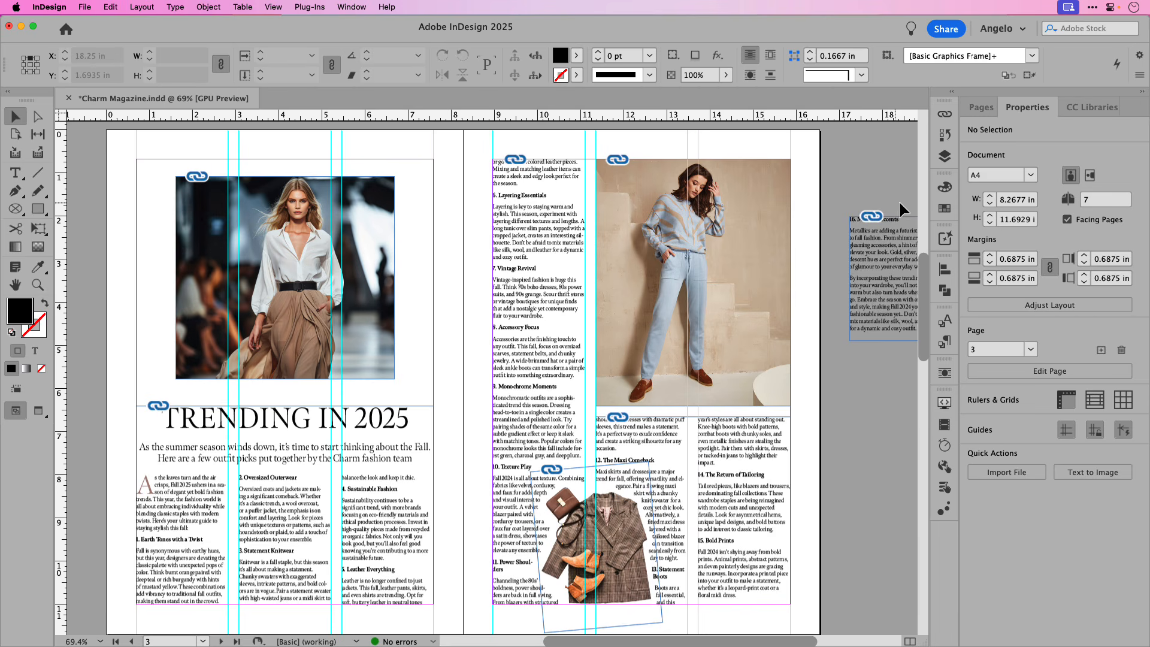
Look over the Swatches and Color panels.
click(939, 214)
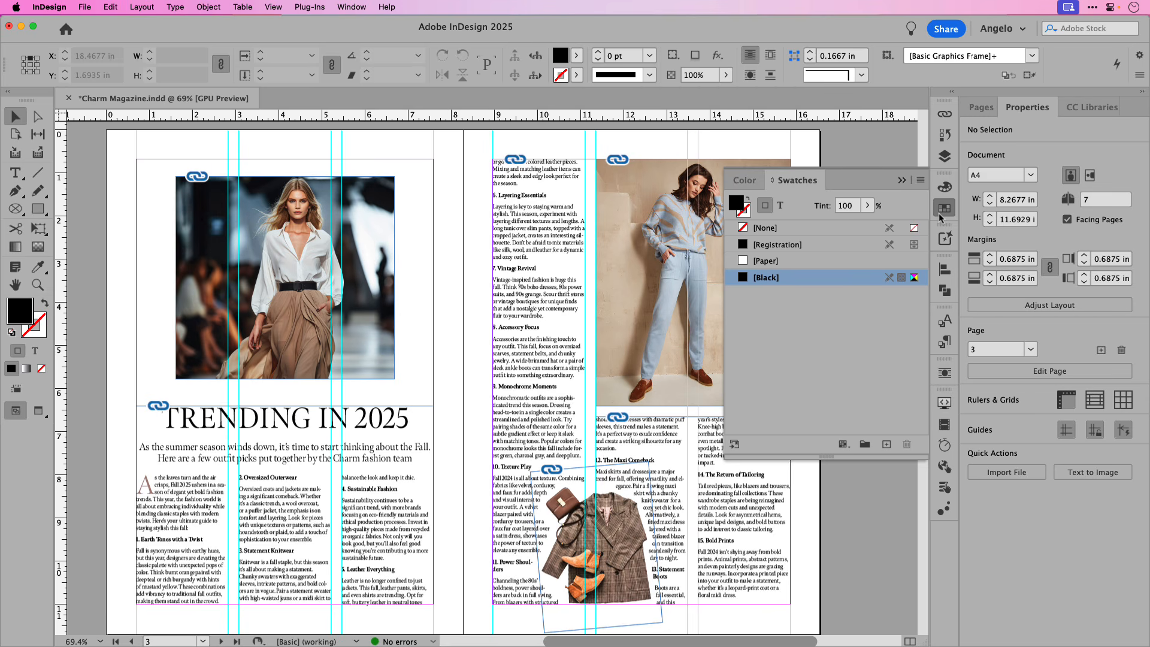
click(767, 185)
click(902, 180)
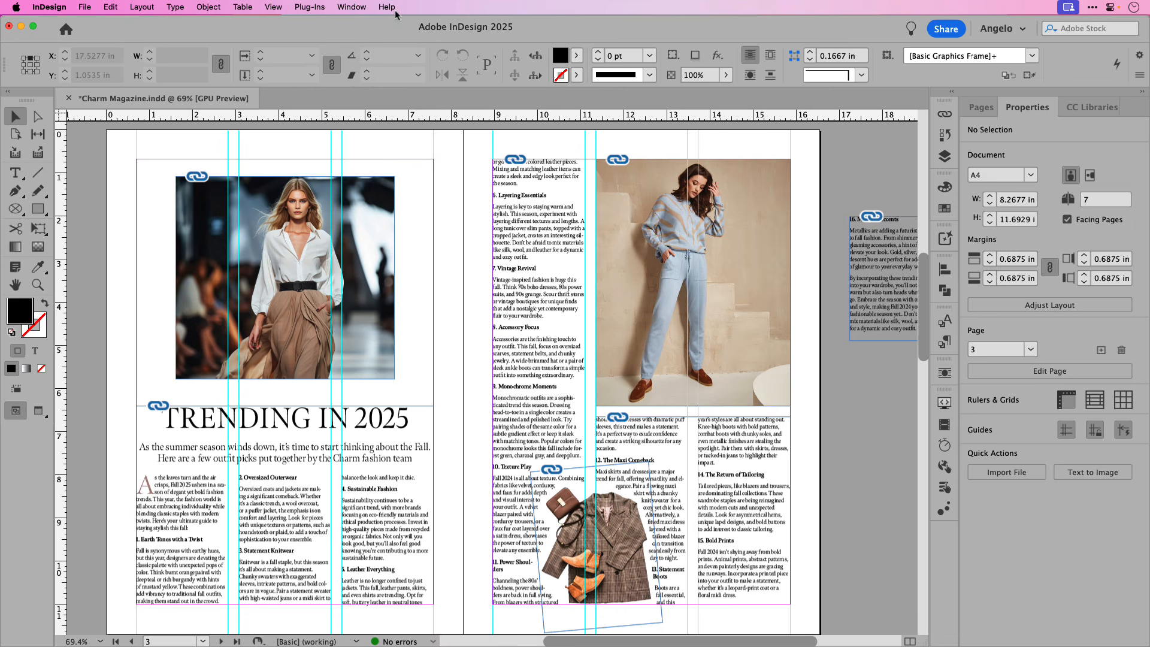
click(367, 8)
mouse_move(374, 99)
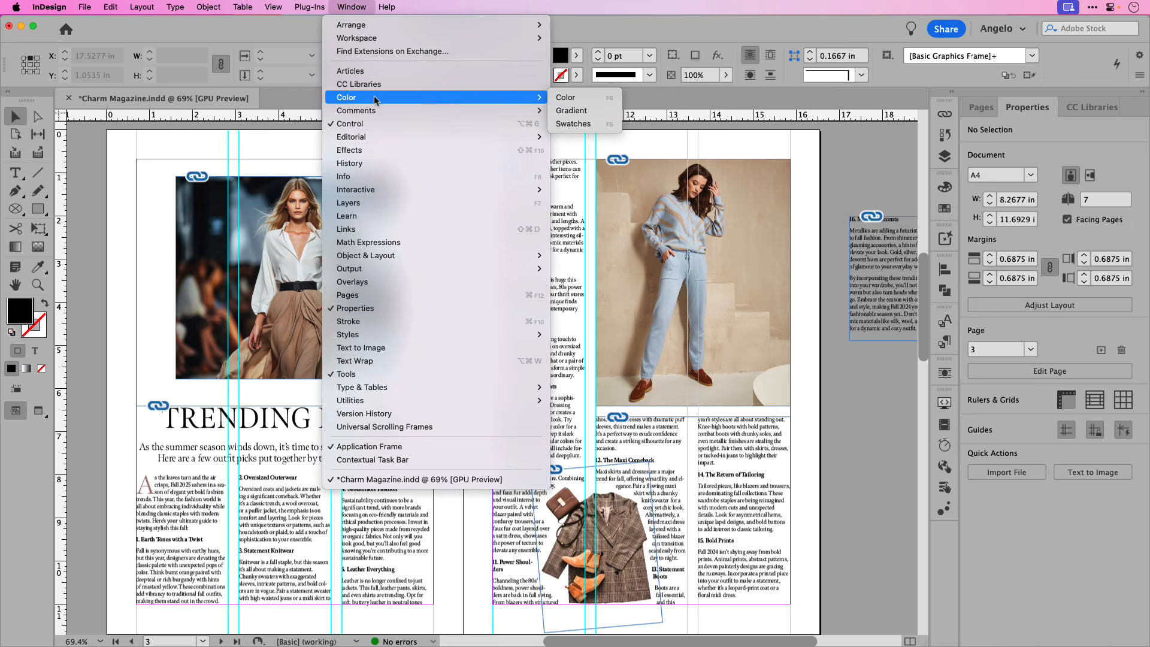
click(579, 99)
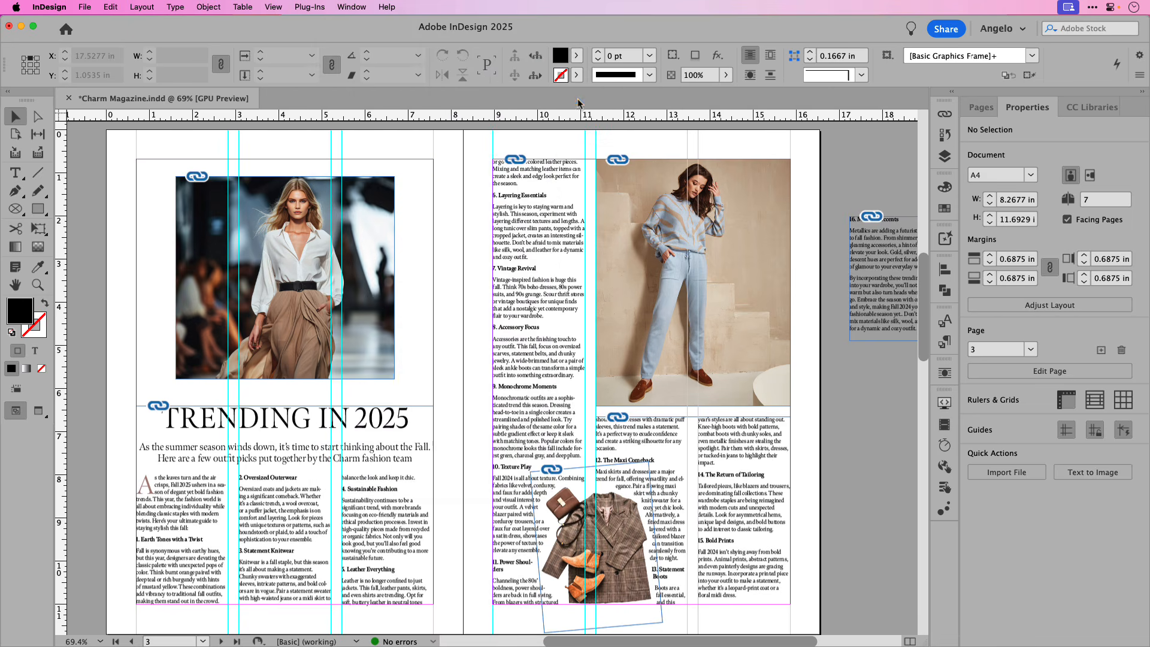
click(340, 8)
mouse_move(383, 97)
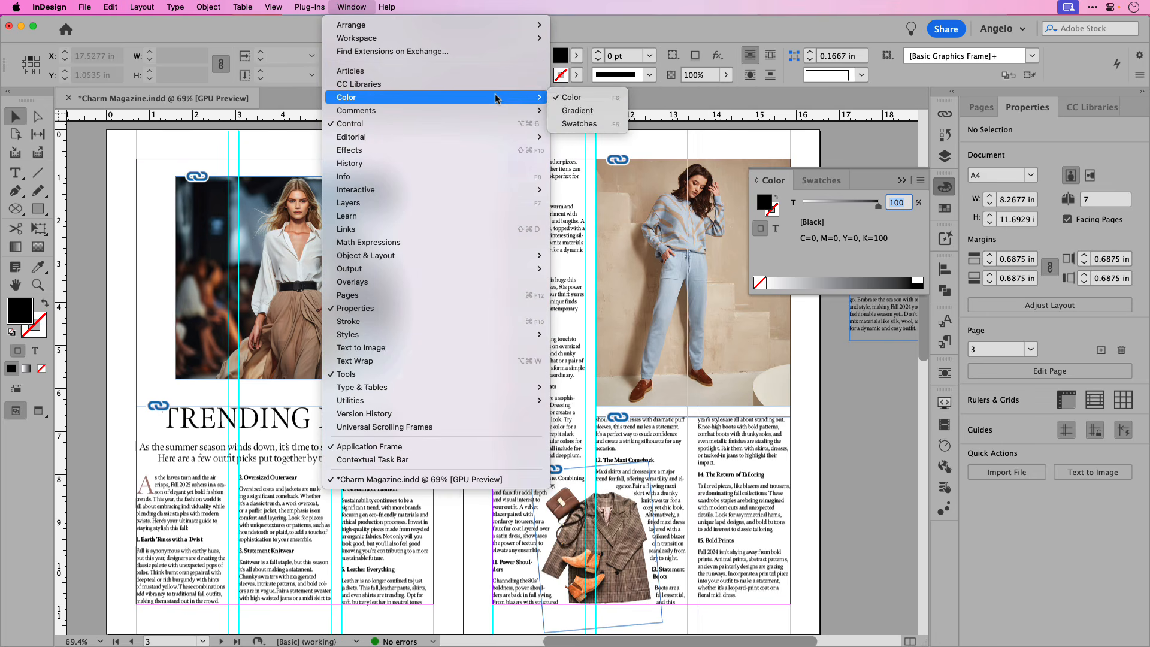
click(605, 123)
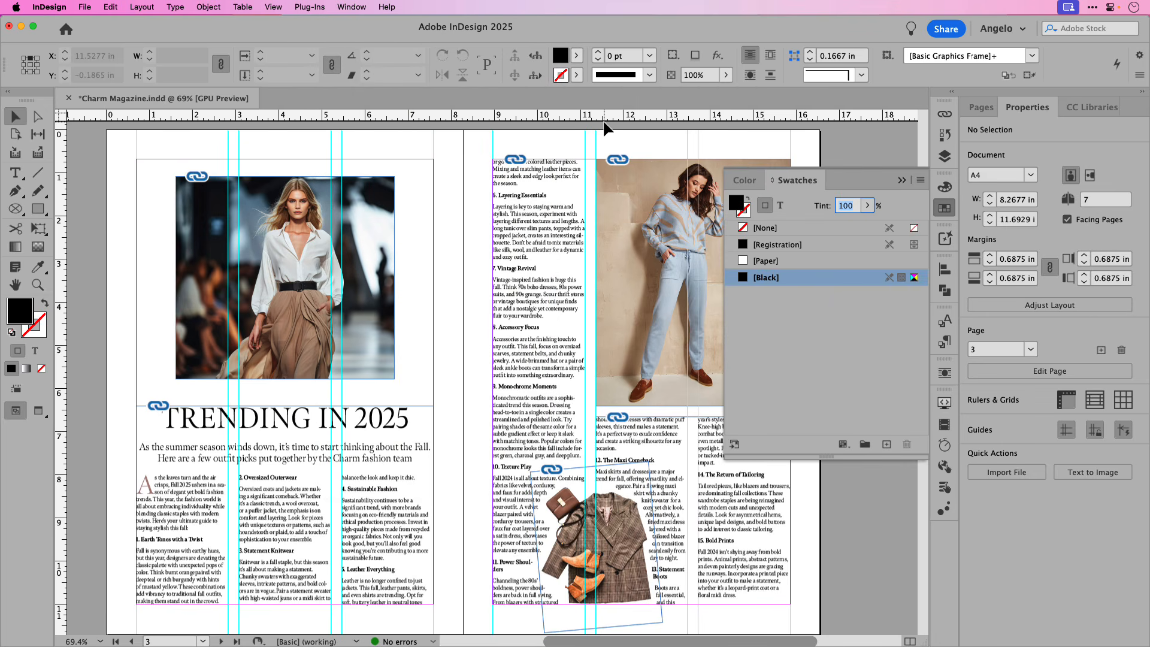
click(902, 180)
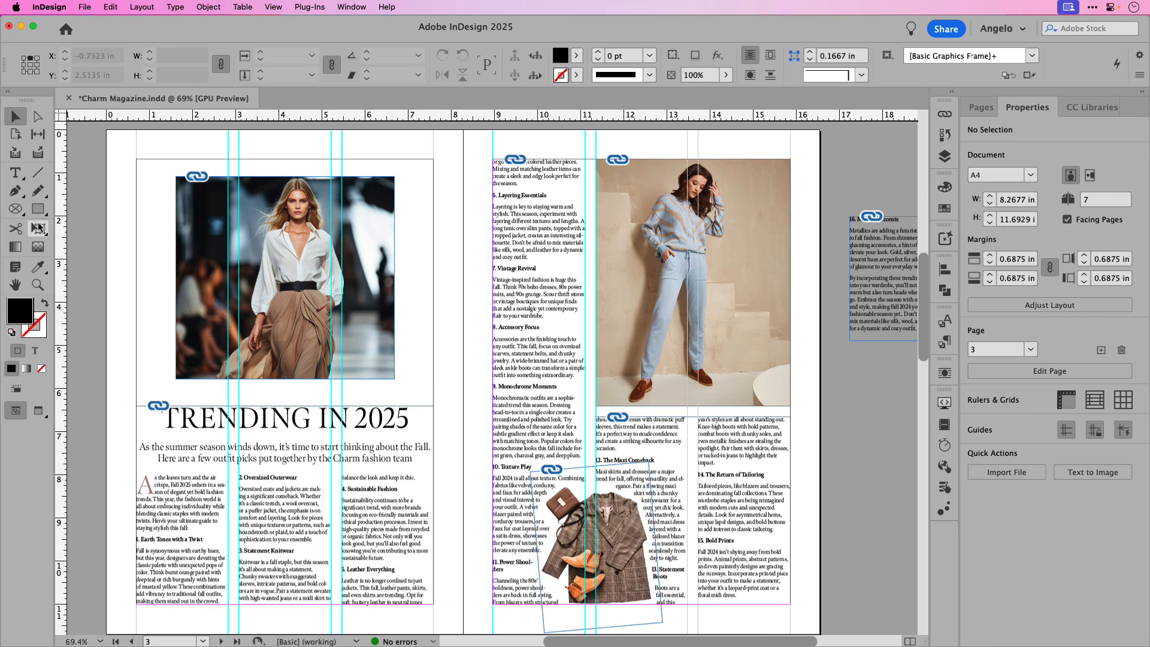
Draw a circular frame about 1.15 in wide and move it over the right edge of the runway photo.
click(16, 209)
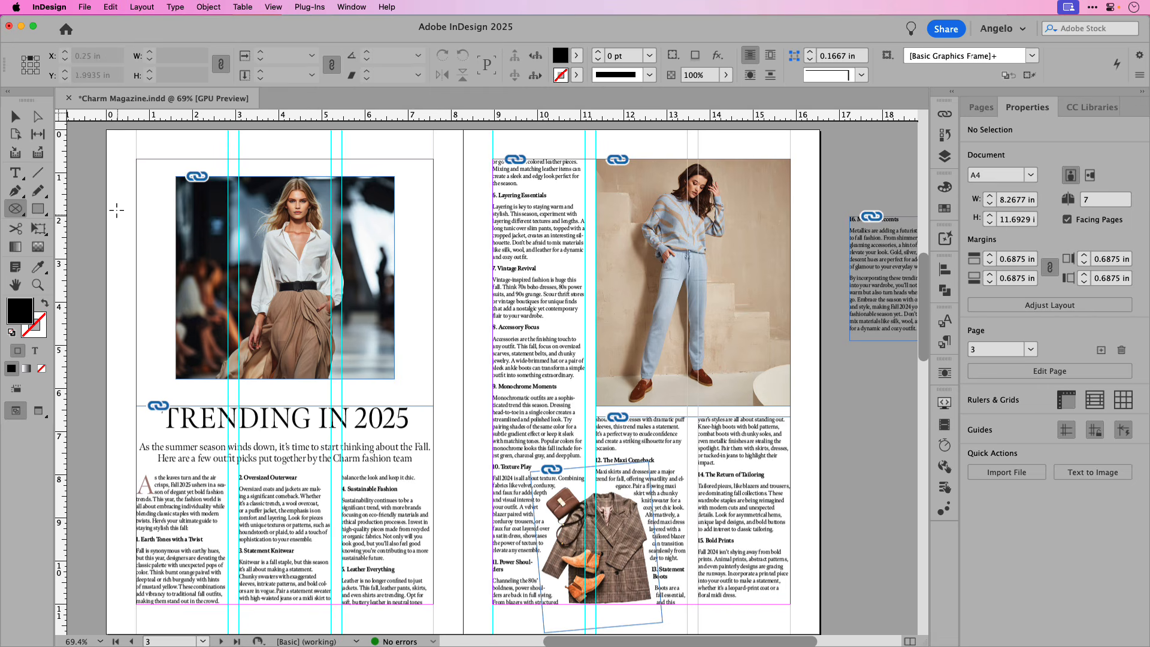
drag(117, 210, 168, 268)
click(19, 124)
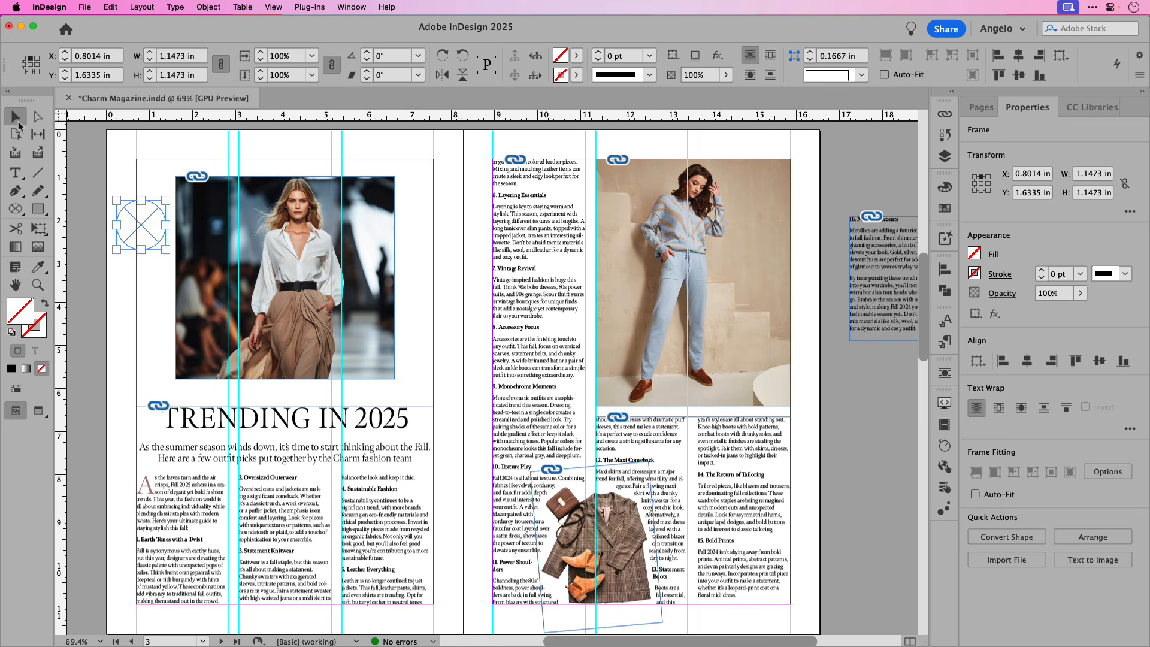
drag(138, 233, 391, 238)
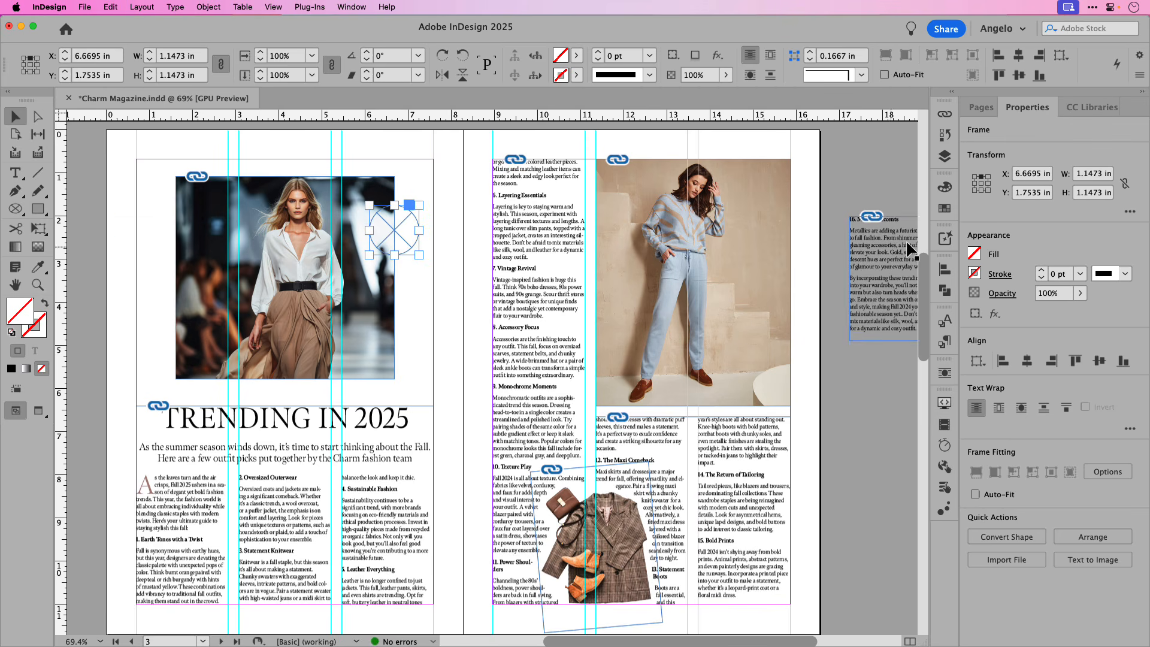
Fill the circular frame with the Black swatch.
click(944, 207)
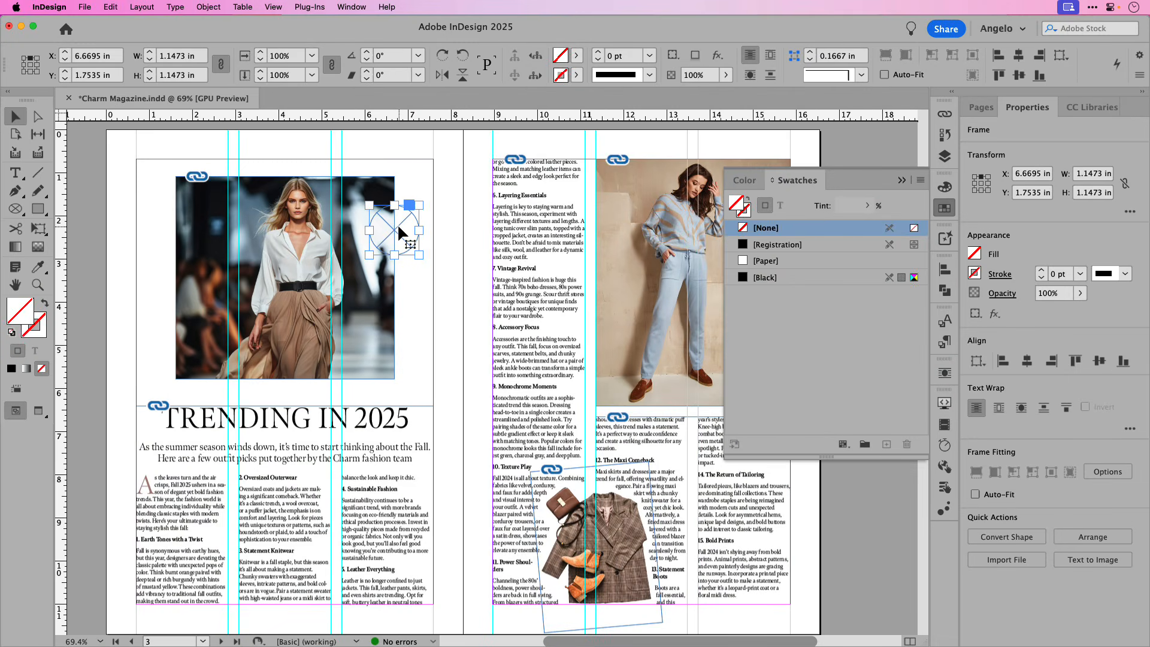
click(756, 278)
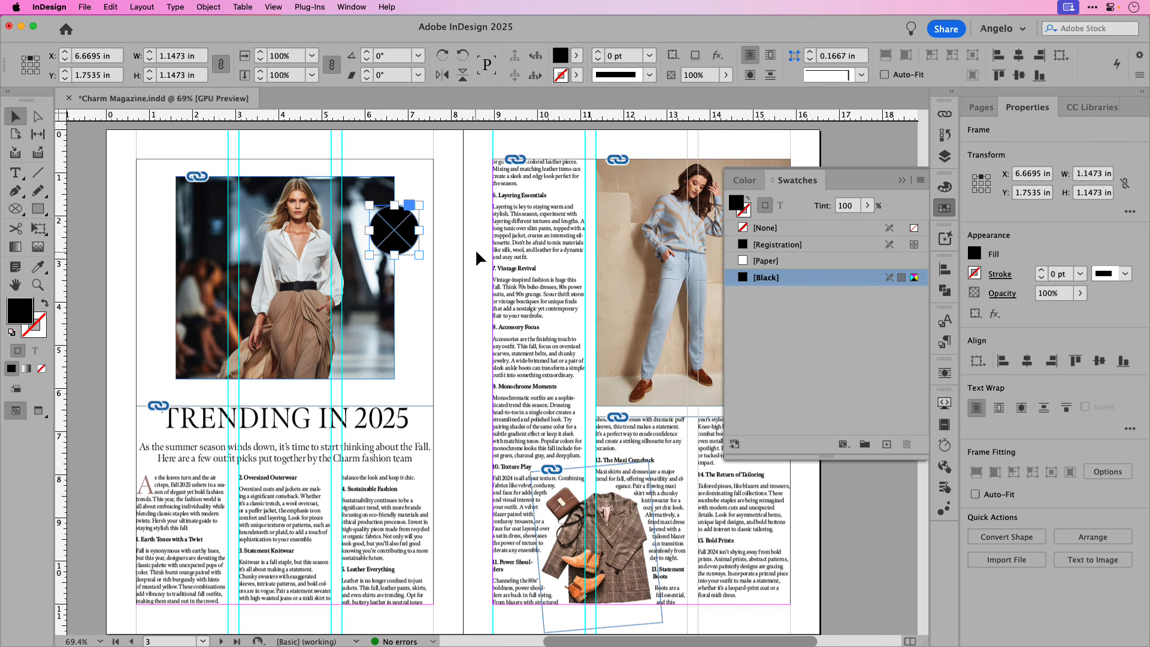
Try swapping the circle's fill and stroke colors back and forth, returning to the black fill without a stroke.
click(749, 205)
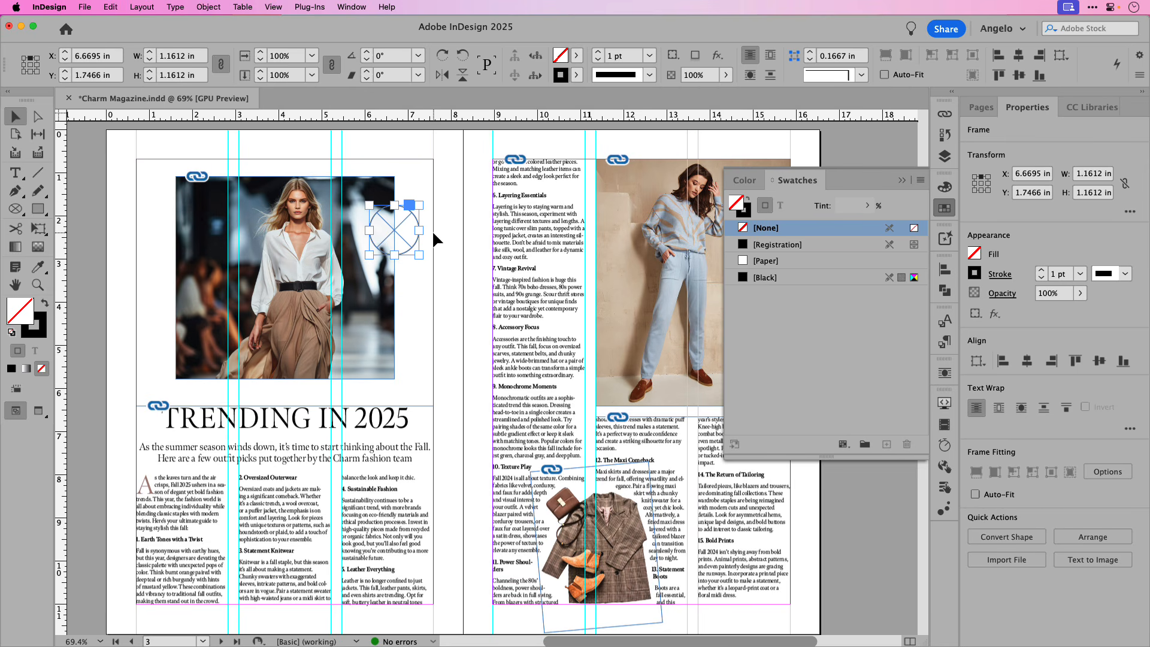
click(748, 202)
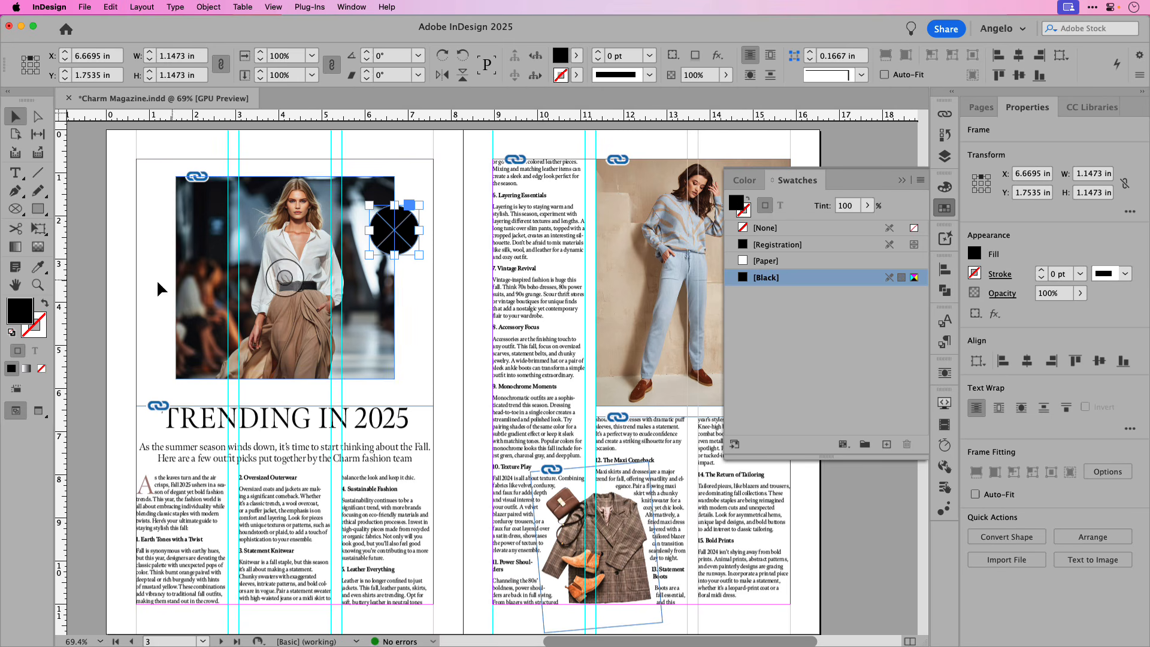
click(46, 305)
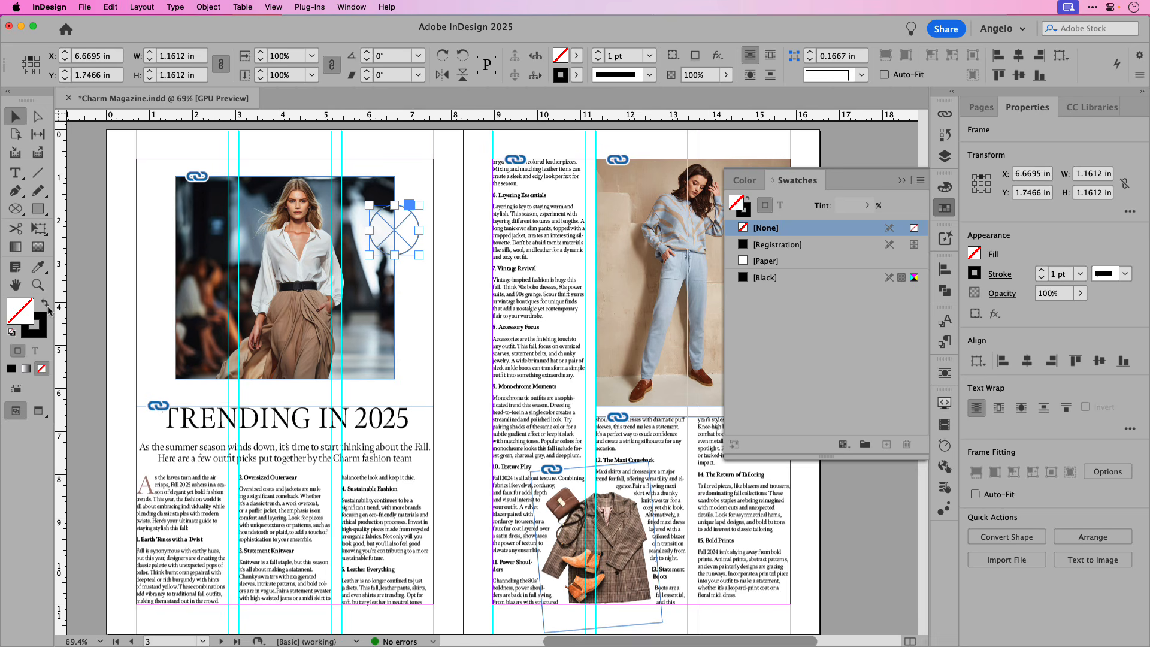
click(47, 307)
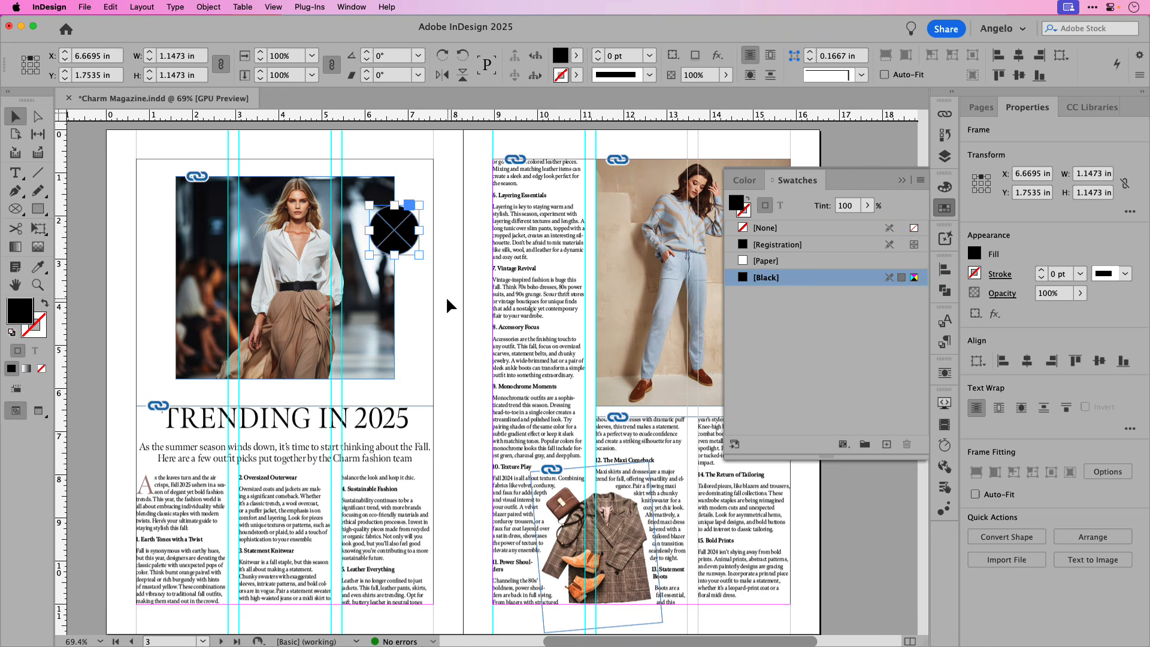
key(slash)
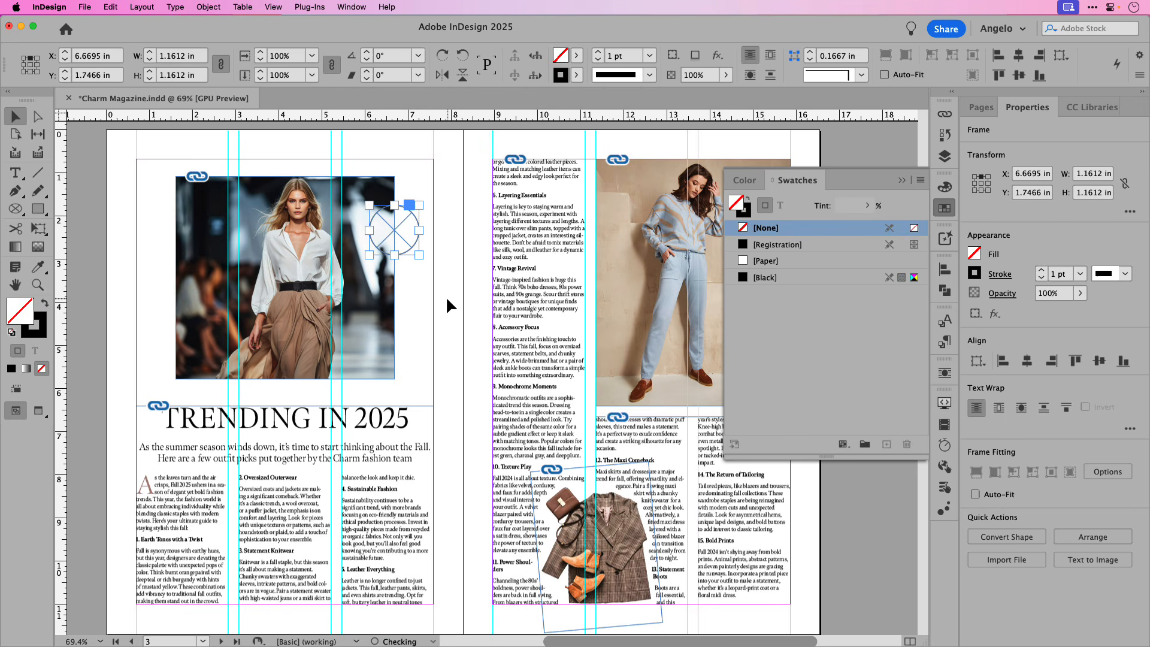
key(super+z)
key(slash)
key(super+z)
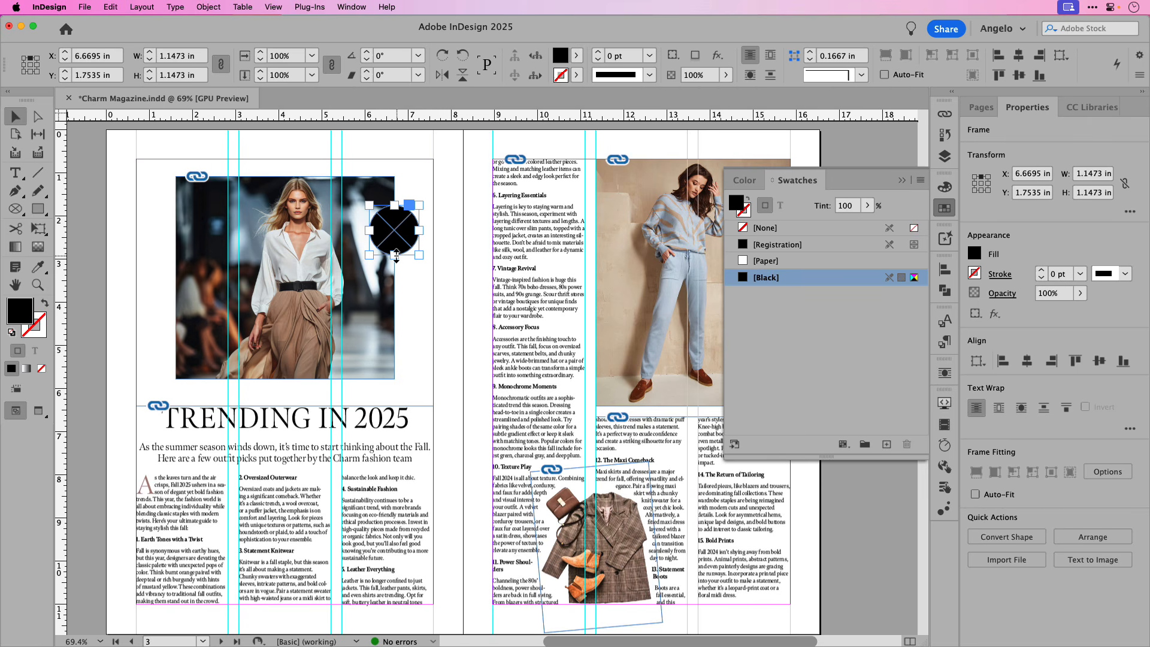
Enlarge the black circle to about 1.38 in and put a copy shrunk to about 0.38 in on the left page's outer edge.
drag(394, 255, 148, 285)
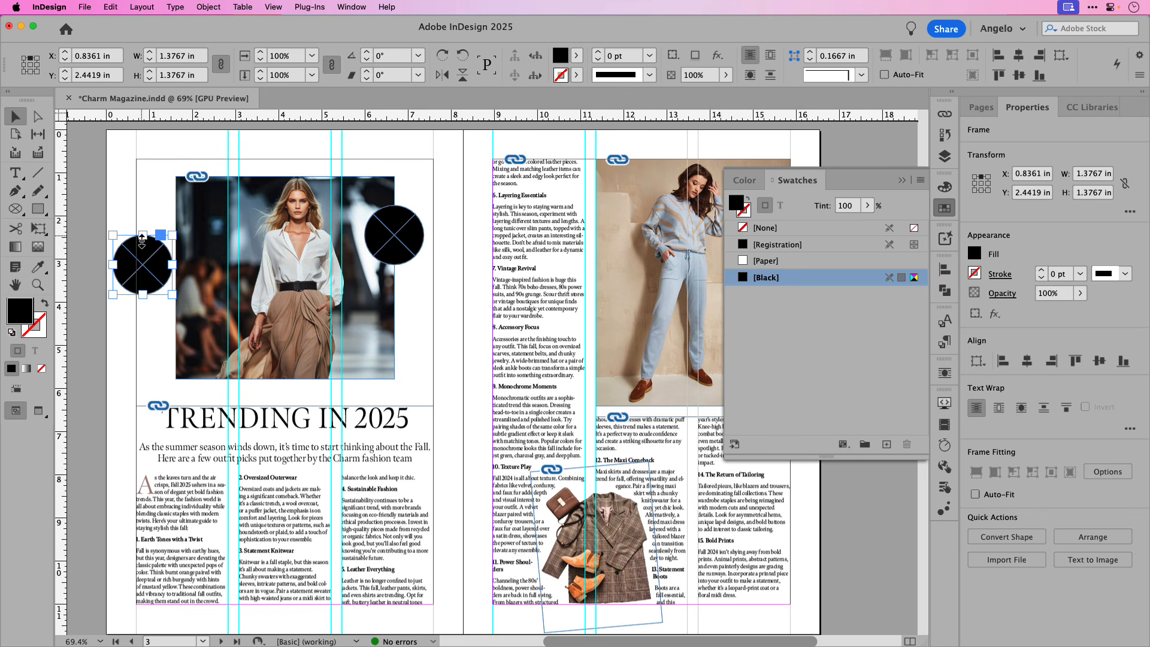
drag(143, 235, 107, 205)
click(150, 326)
click(129, 234)
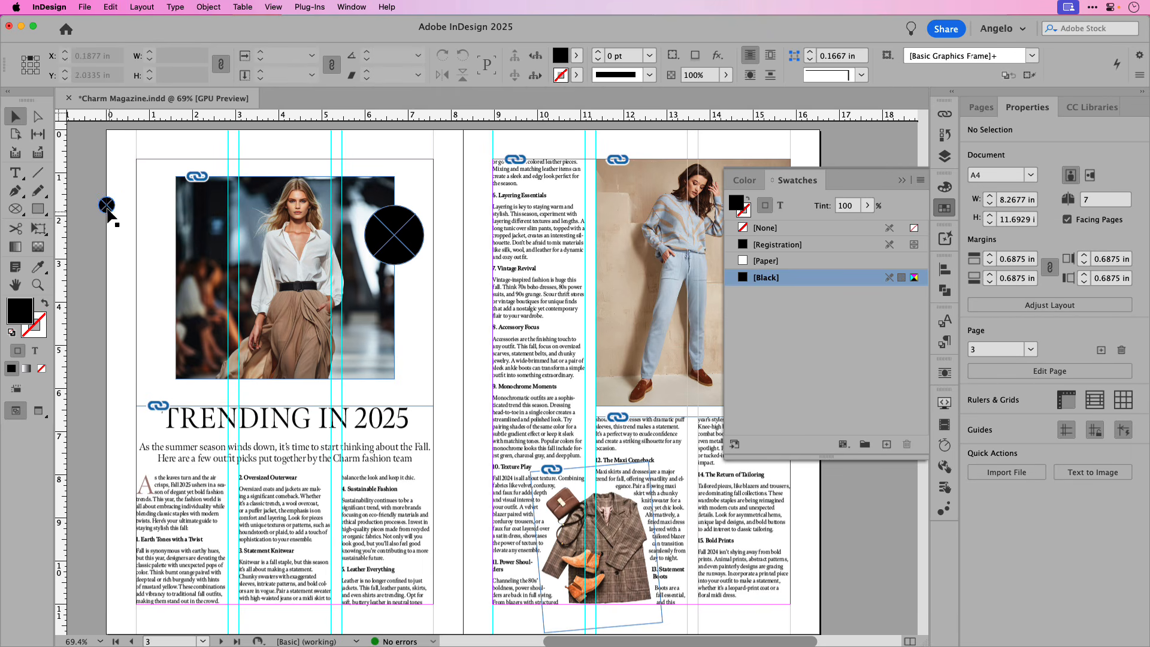
Duplicate the small circle to the margin above the runway photo and shrink the copy to about 0.27 in.
drag(107, 205, 303, 143)
scroll(311, 141, up, 7)
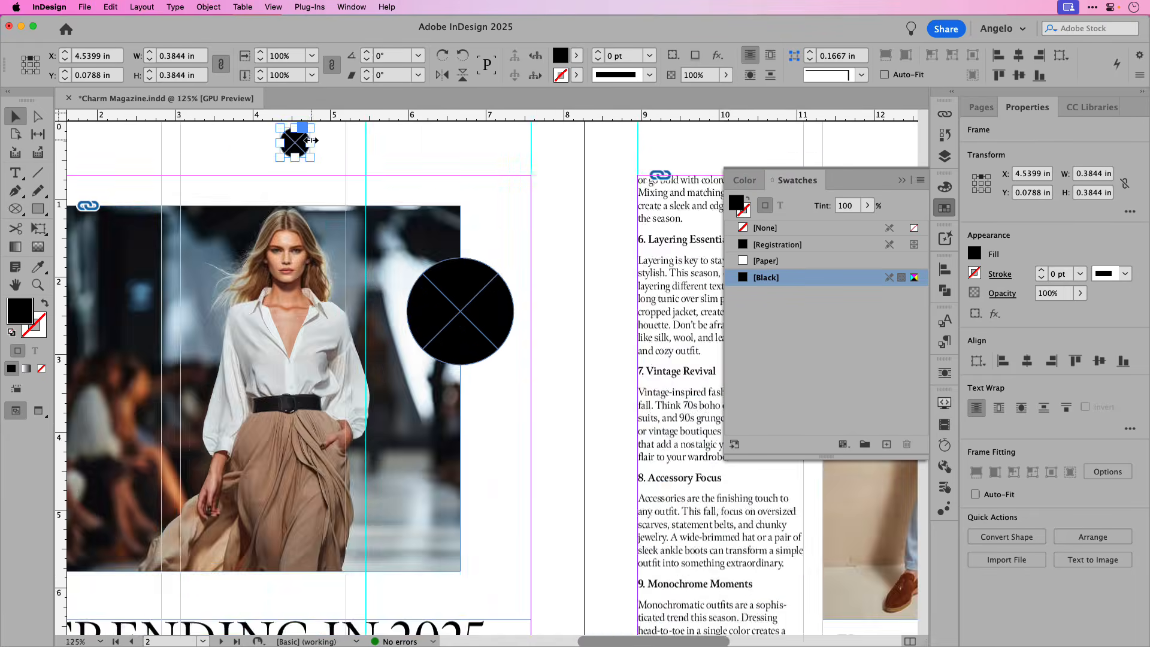
mouse_move(259, 195)
mouse_down()
mouse_move(259, 168)
mouse_move(260, 189)
mouse_up()
key(super+0)
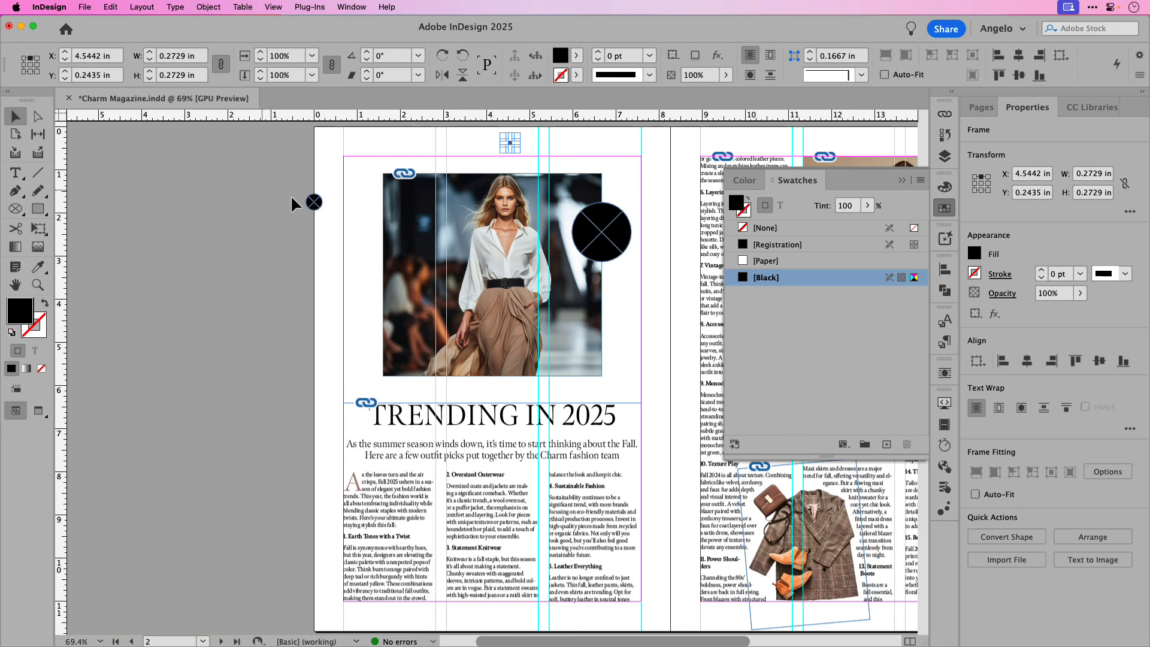
Duplicate the 0.27 in circle to the lower outer margin of the left page, at about X 0.33 in and Y 10.53 in.
key(super+shift+a)
drag(510, 151, 328, 589)
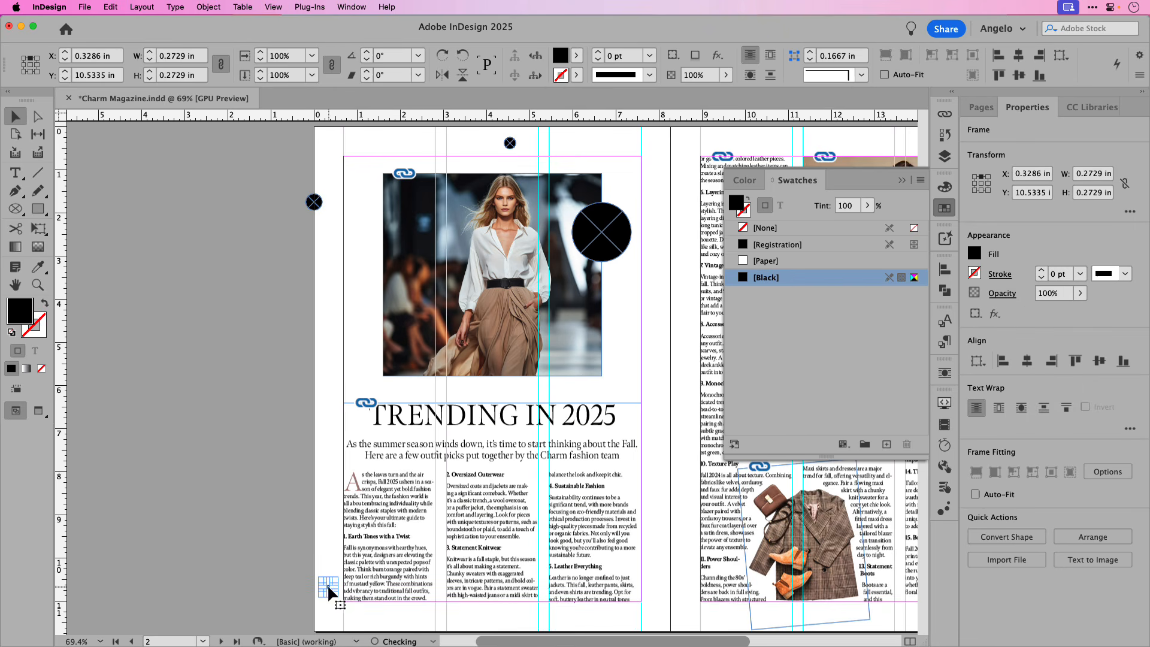
scroll(328, 584, down, 1)
click(318, 557)
scroll(328, 558, right, 10)
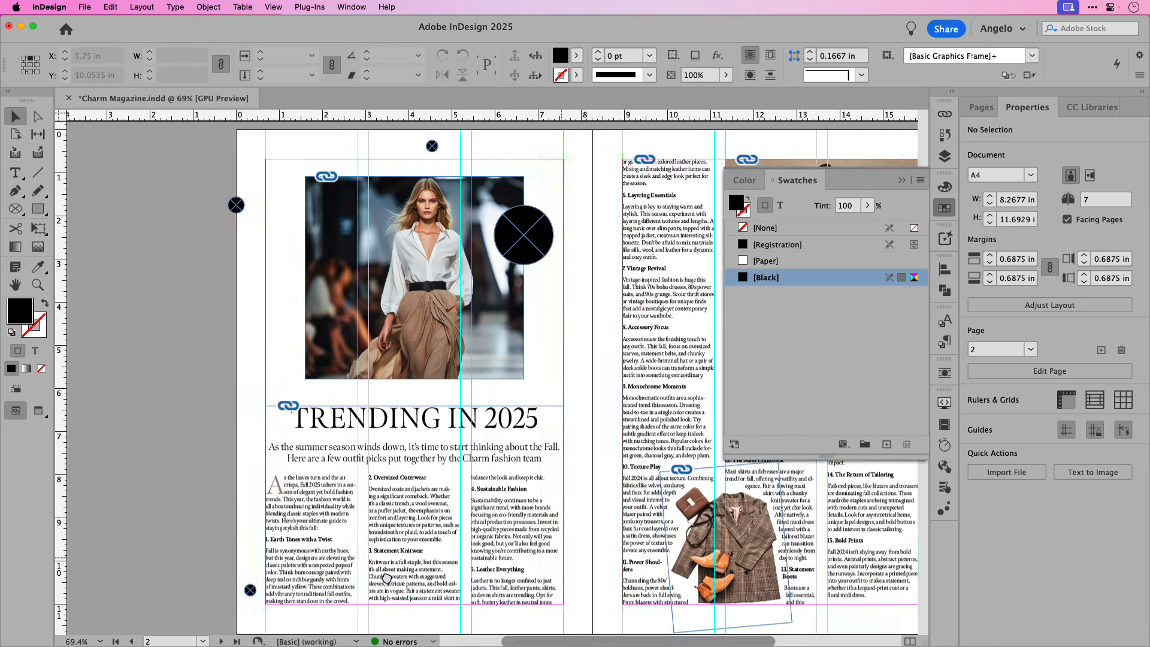
scroll(204, 218, left, 5)
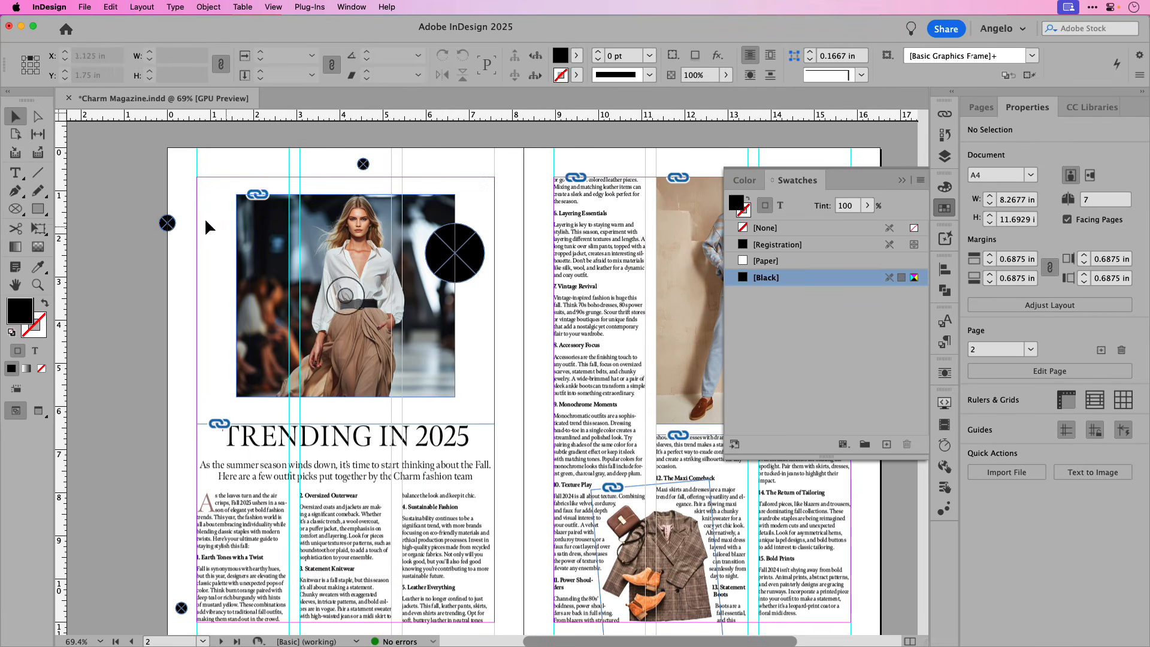
Duplicate the 0.38 in black circle to the right page's upper margin, at about X 12.83 in and Y 0.08 in.
drag(168, 223, 730, 165)
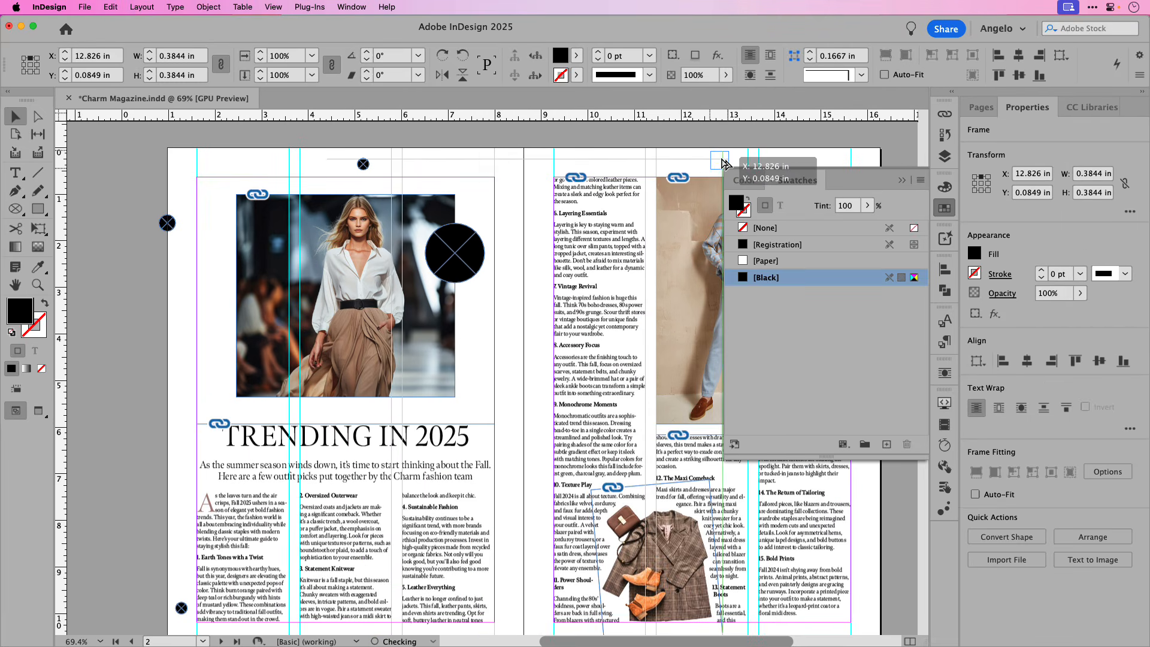
key(super+equal)
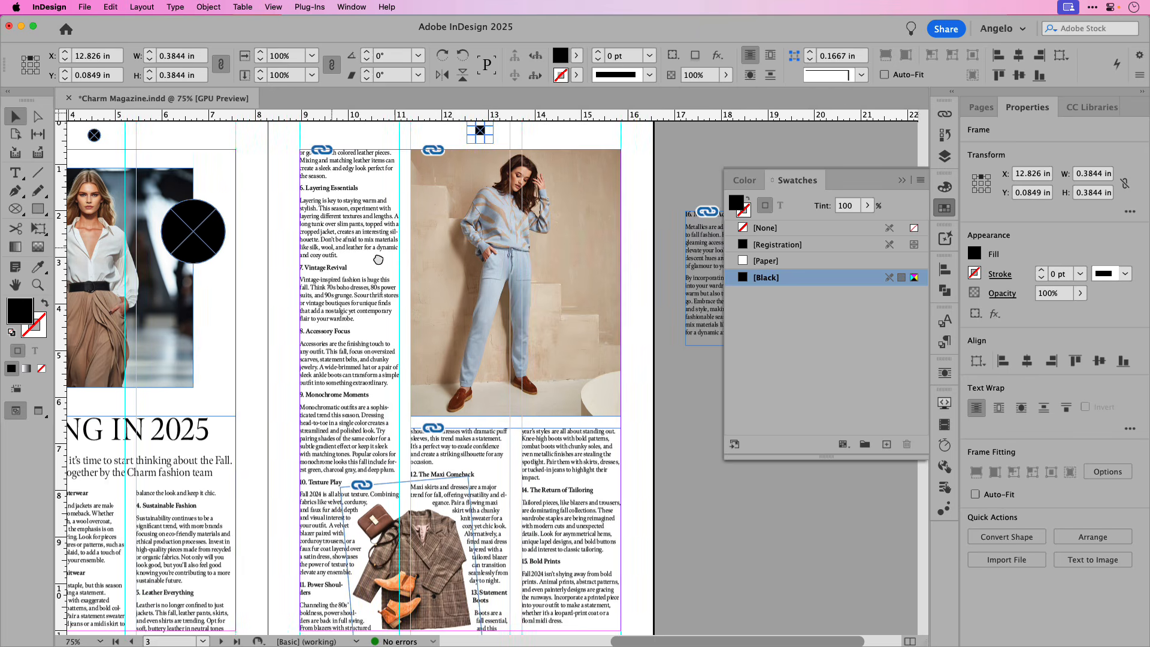
Duplicate the 0.27 in black circle to the right page's outer margin, at about X 16.23 in and Y 8.83 in, and deselect it.
scroll(270, 149, left, 3)
click(164, 149)
drag(168, 154, 708, 550)
drag(753, 597, 750, 524)
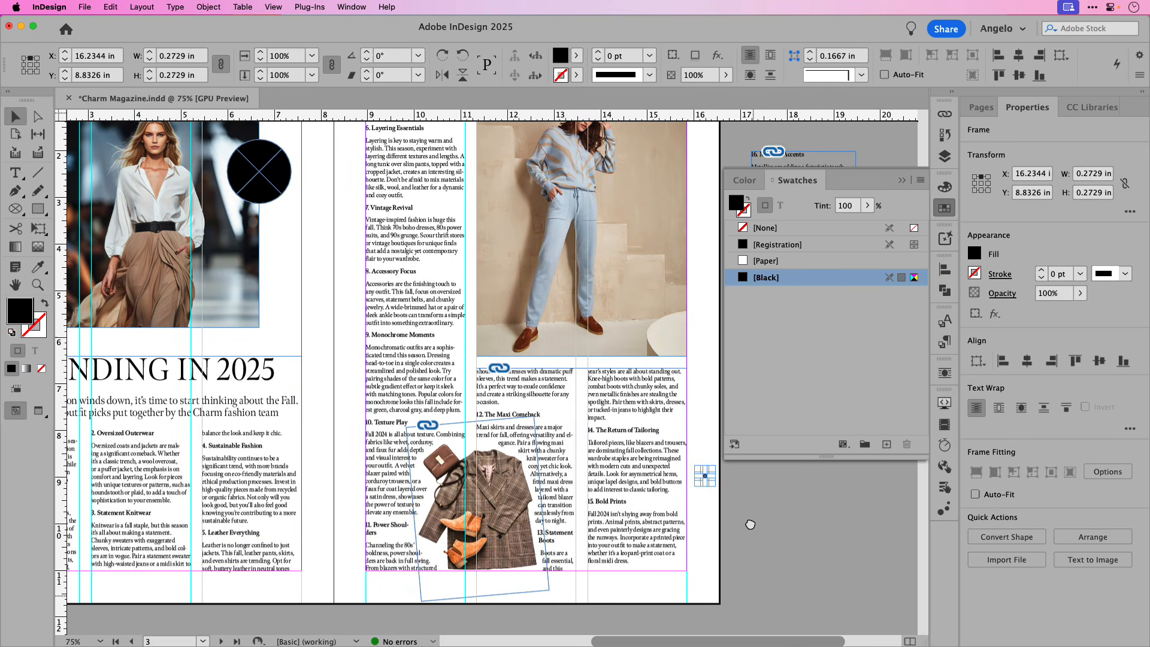
drag(428, 404, 477, 438)
scroll(477, 440, down, 2)
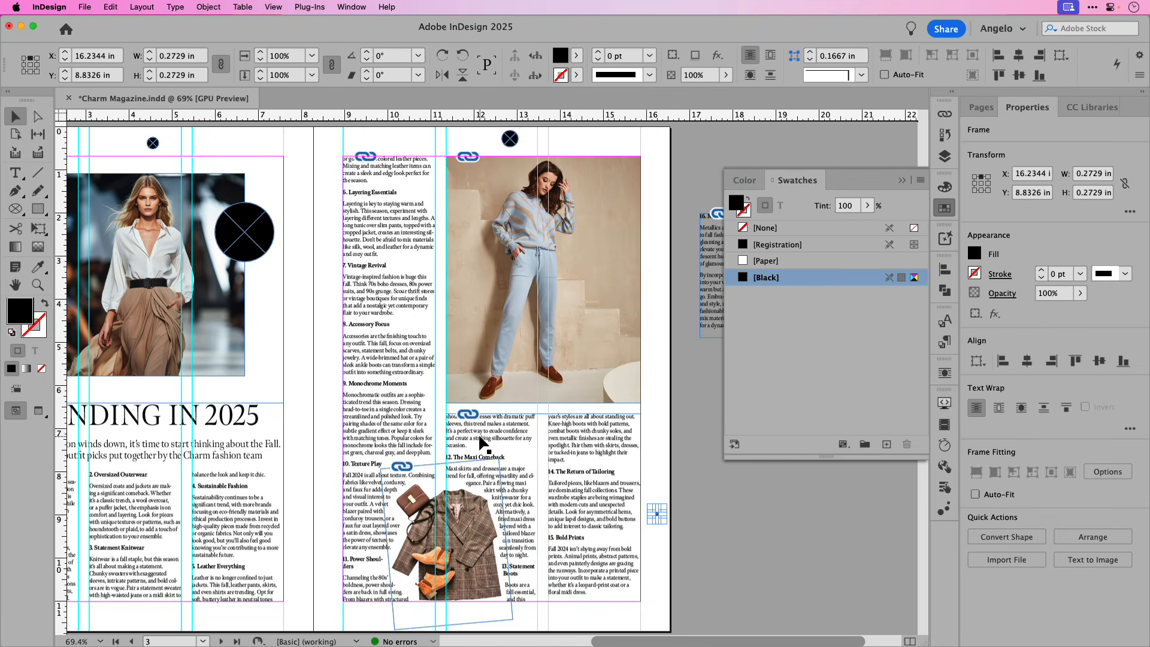
click(903, 180)
click(681, 158)
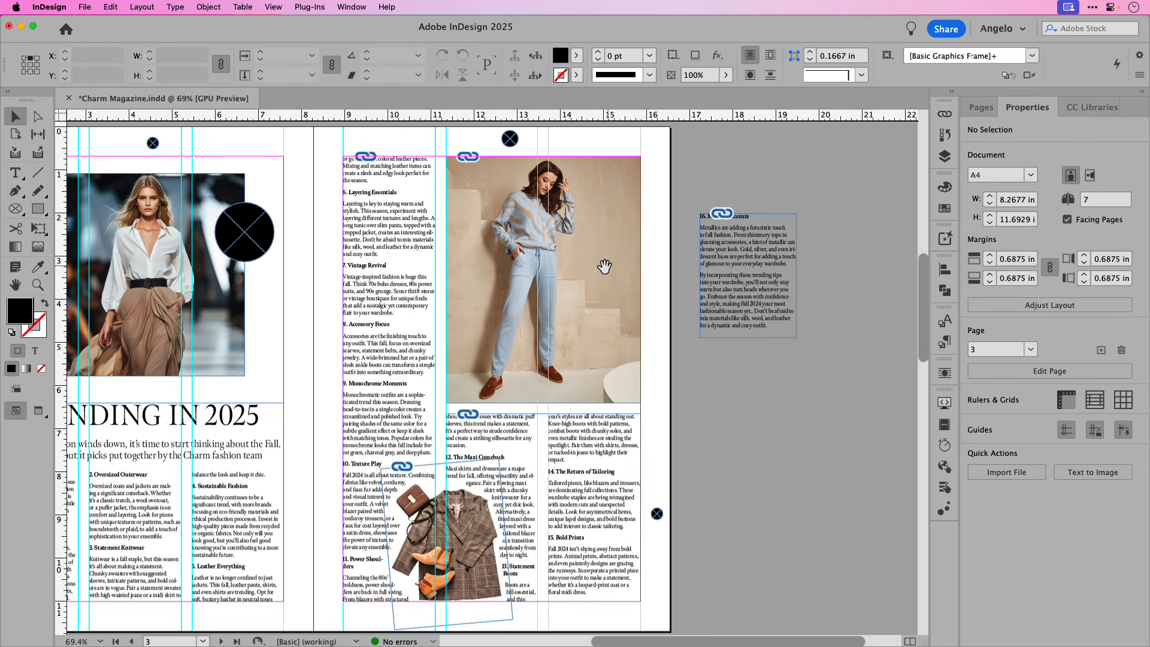
drag(604, 269, 747, 271)
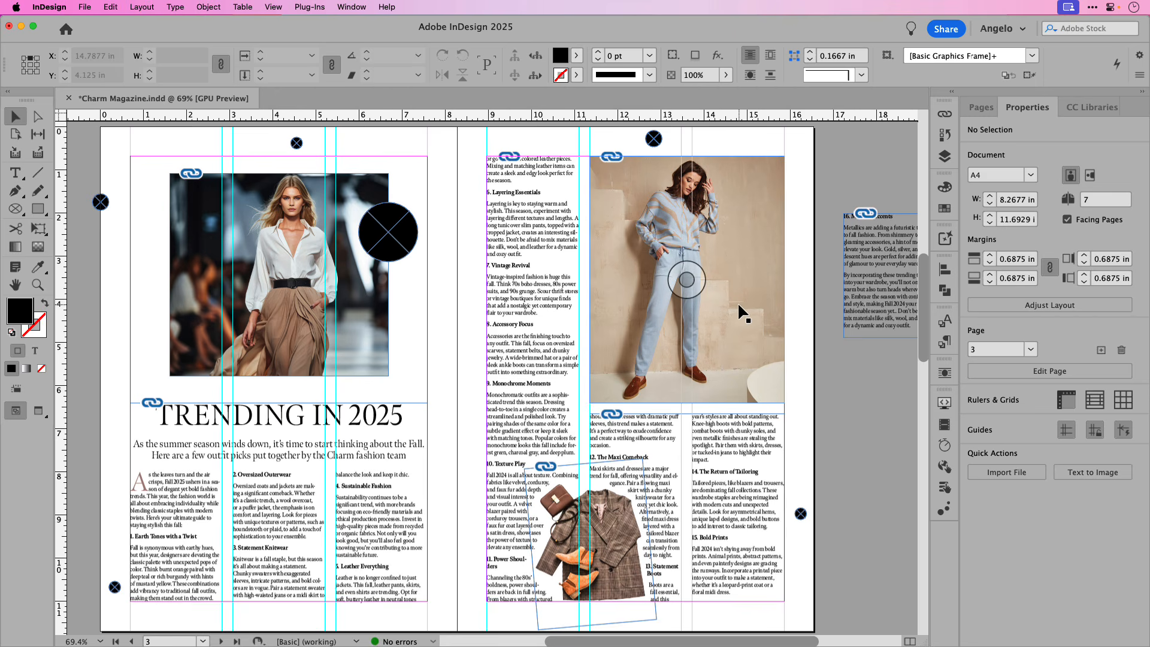
Start defining a new process color swatch in CMYK mode.
click(945, 208)
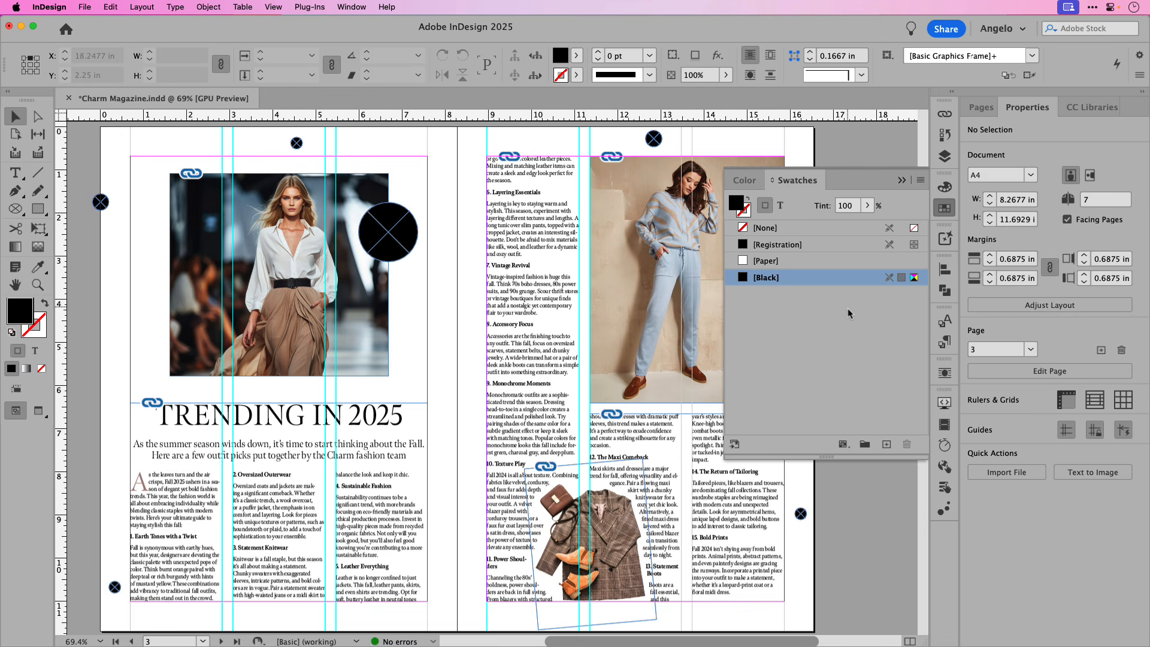
click(922, 182)
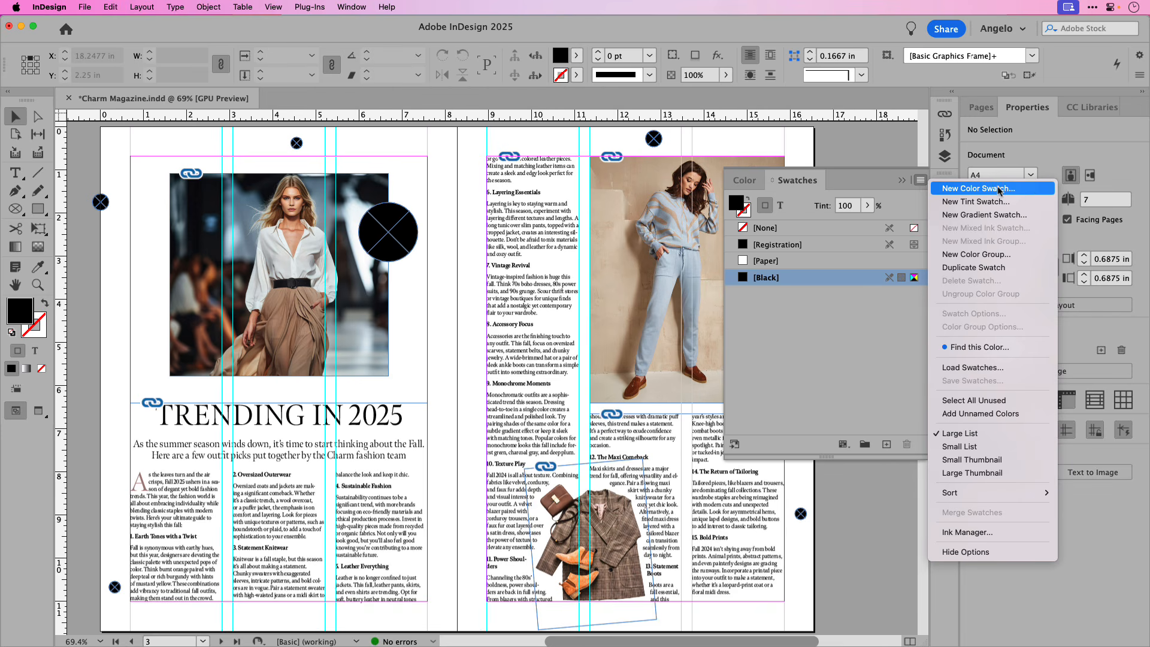
click(1027, 193)
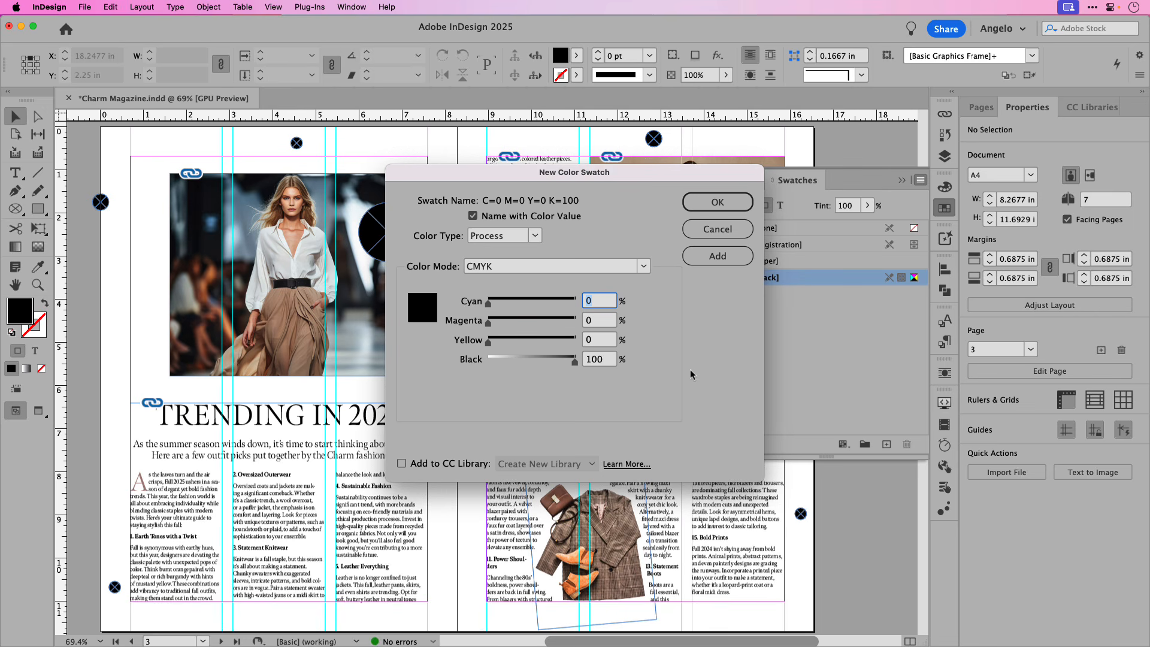
click(472, 268)
click(498, 339)
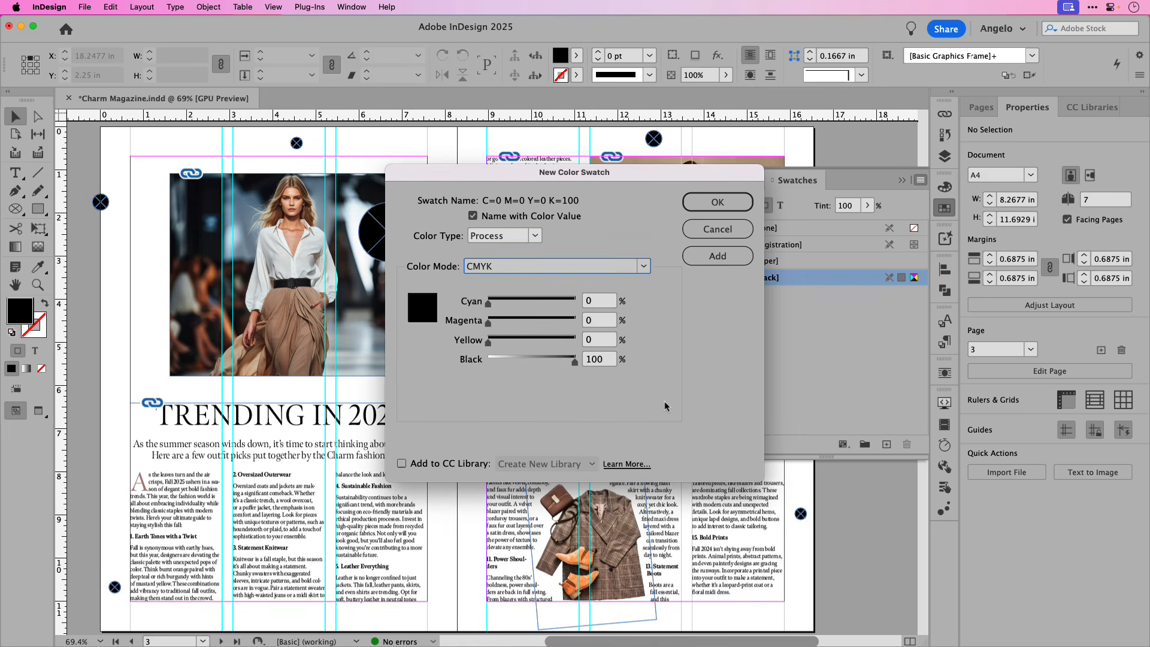
Try mixing a dark red for the new swatch, at C=19 M=71 Y=43 K=30.
drag(488, 342, 519, 363)
drag(489, 322, 548, 323)
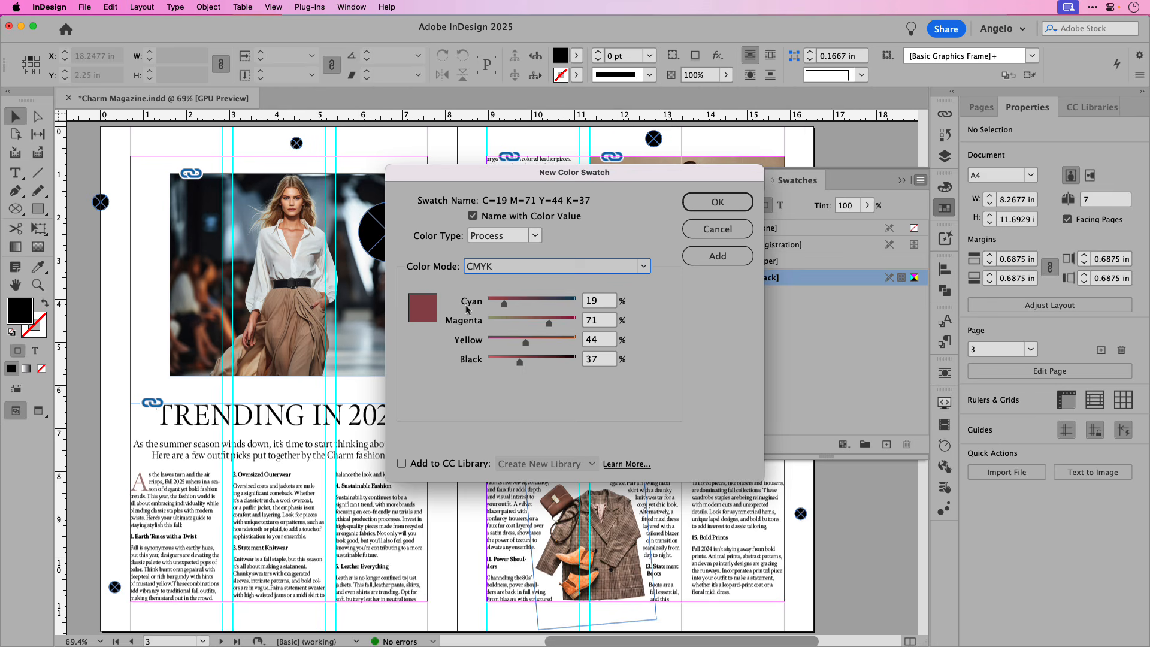
drag(526, 345, 526, 343)
drag(519, 363, 513, 365)
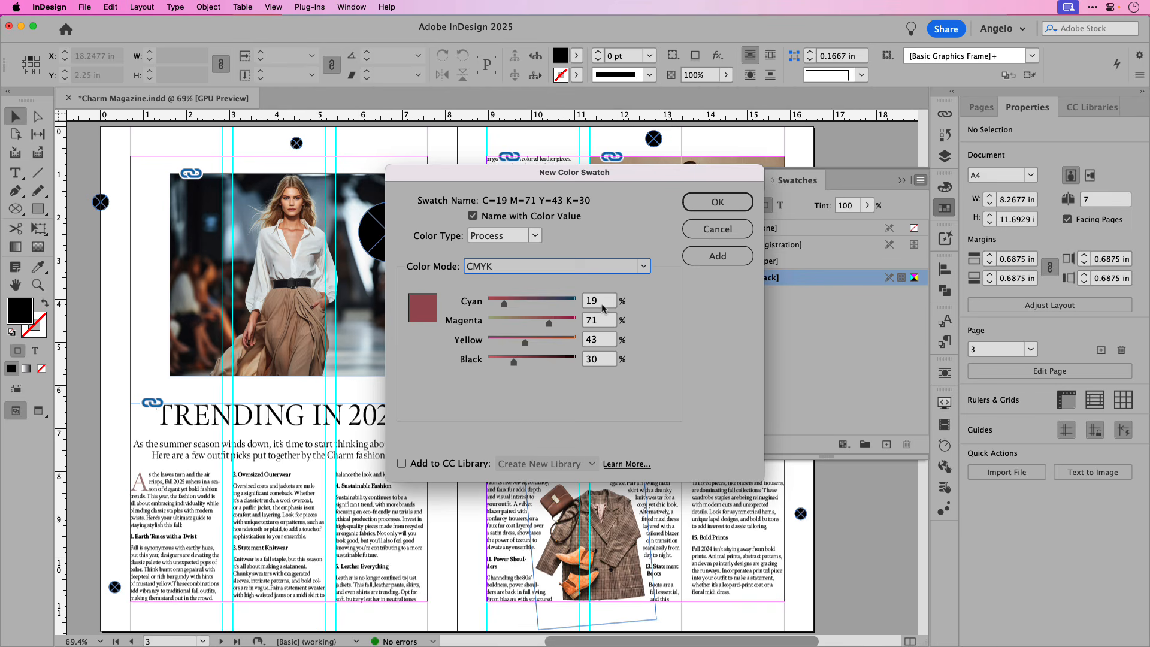
Set the new swatch's color to C=35 M=48 Y=45 K=5 and add it to the document's swatches.
drag(604, 306, 580, 304)
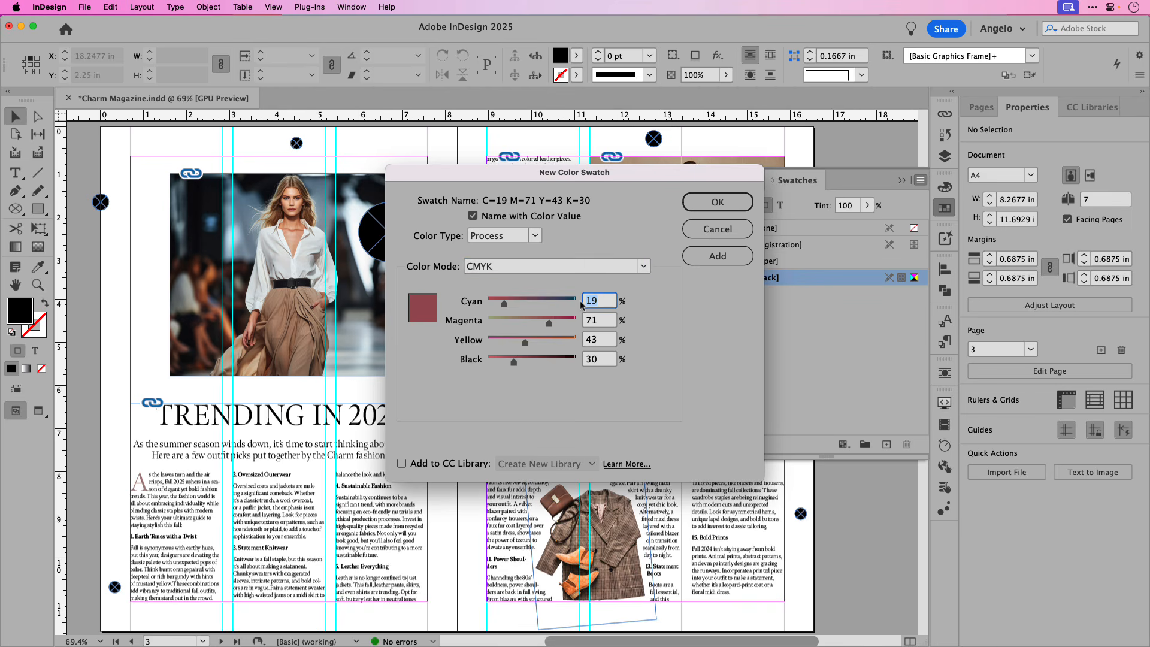
text(35)
key(Tab)
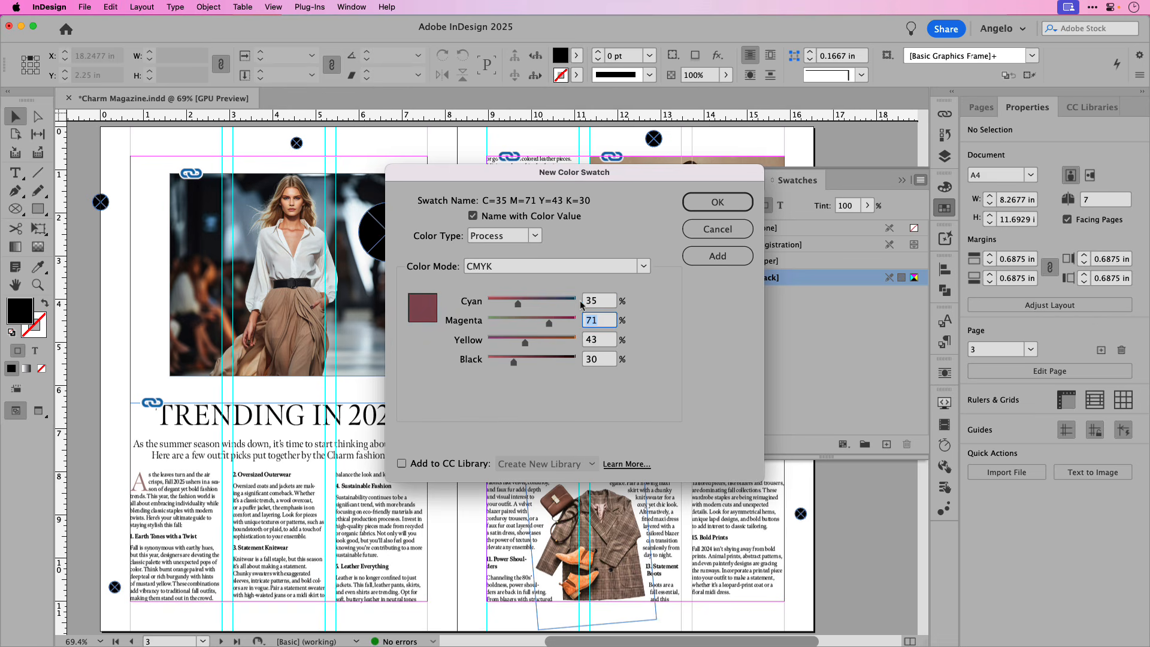
text(48)
key(Tab)
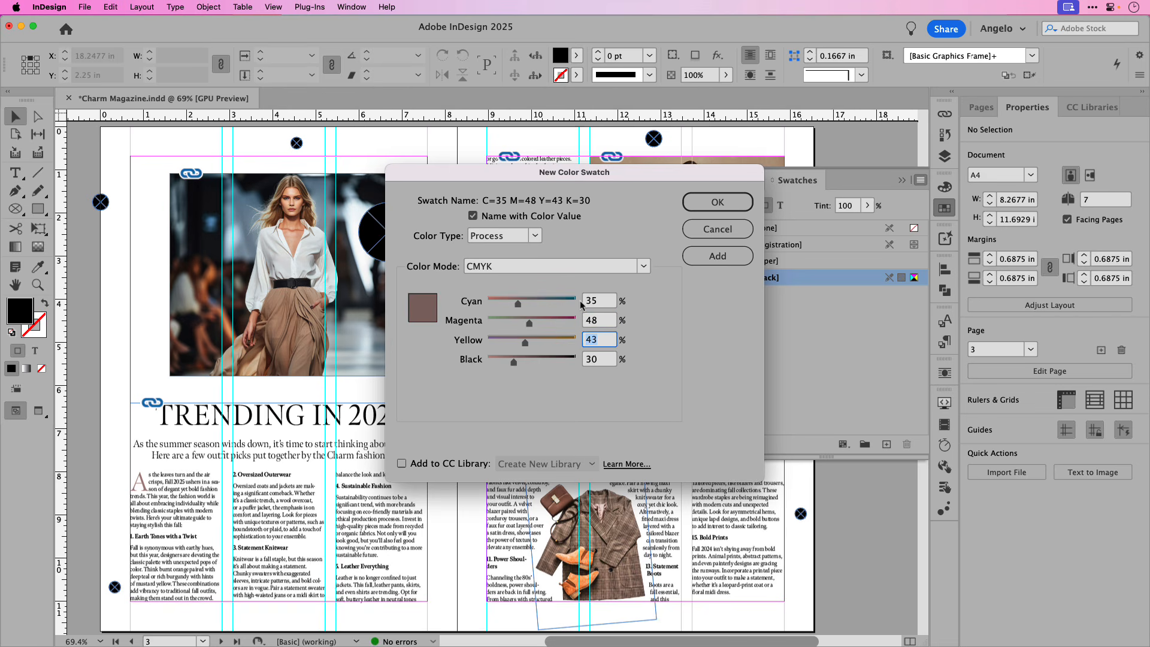
text(45)
key(Tab)
text(5)
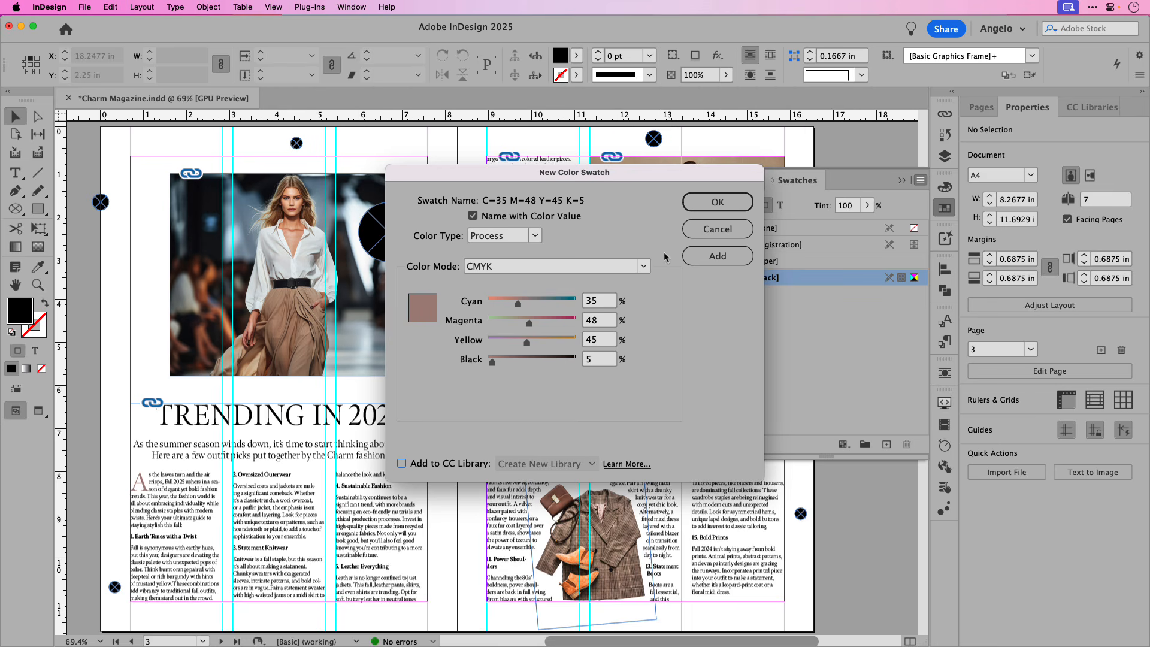
click(699, 257)
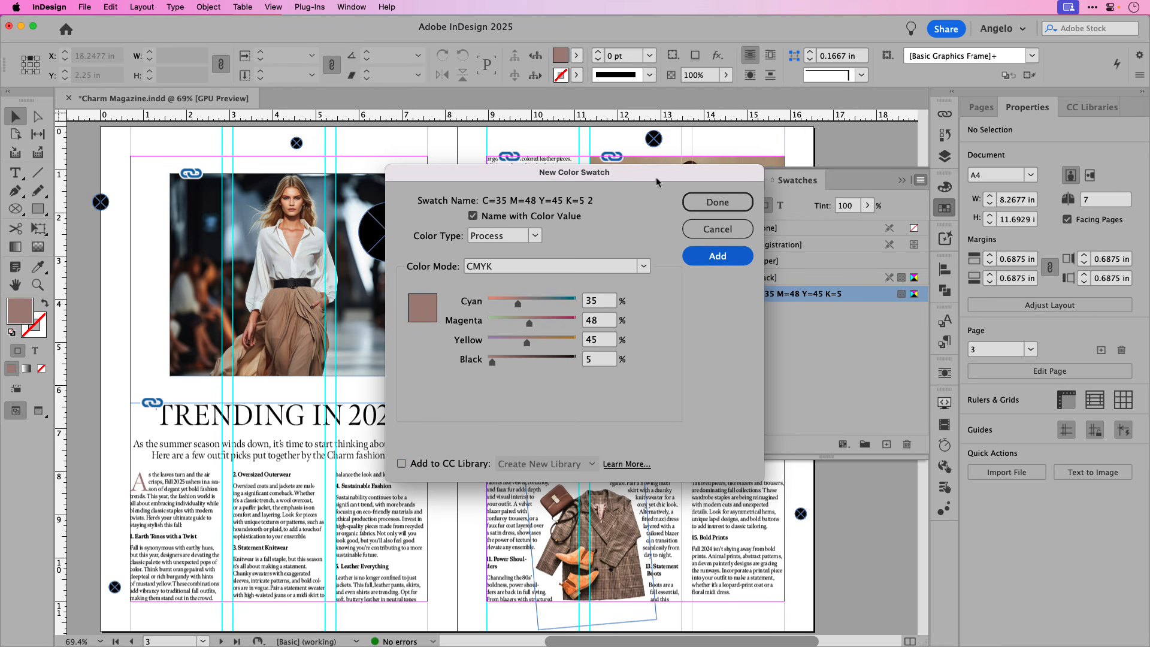
Try turning off the Name with Color Value option for the next swatch and restore it.
drag(634, 177, 566, 178)
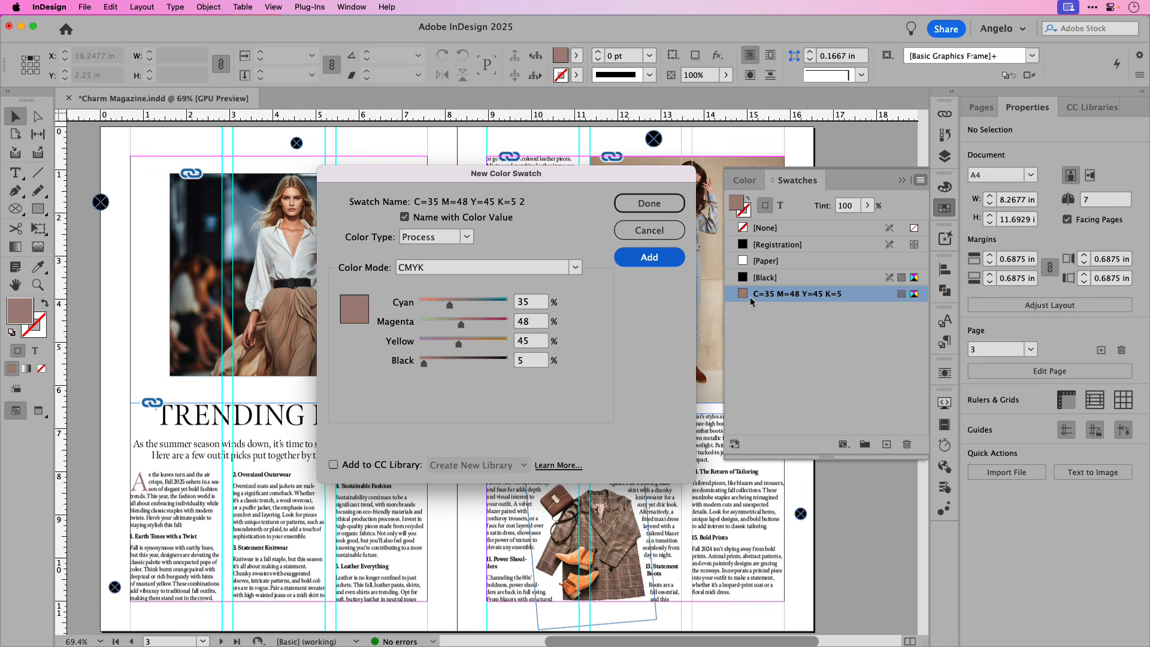
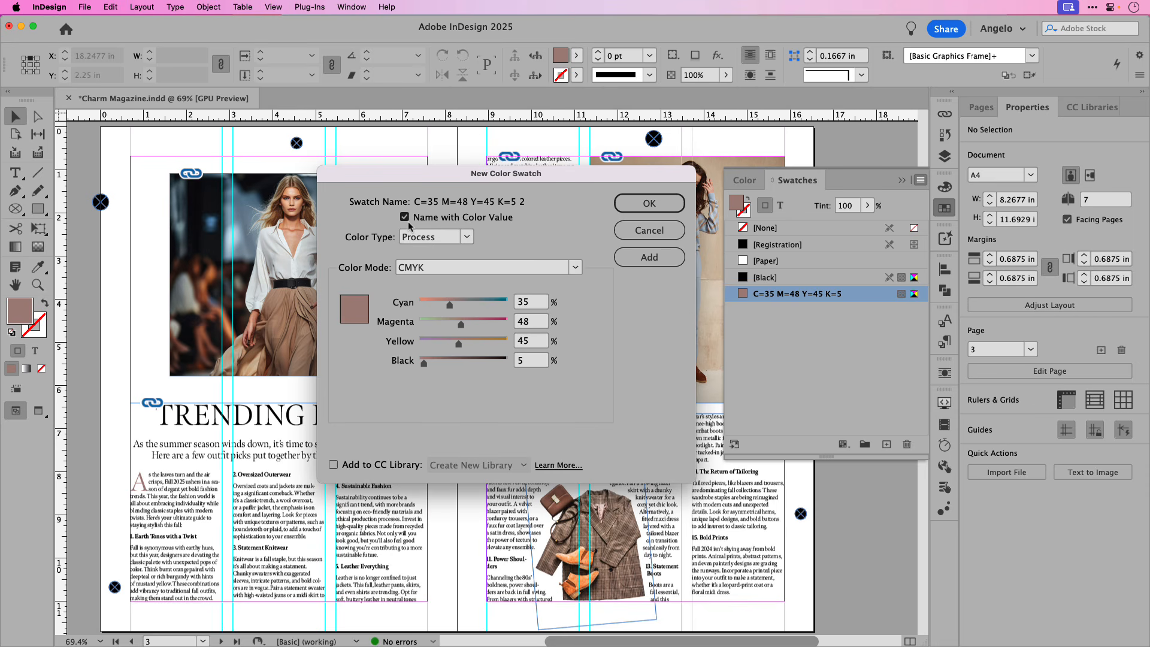
click(408, 221)
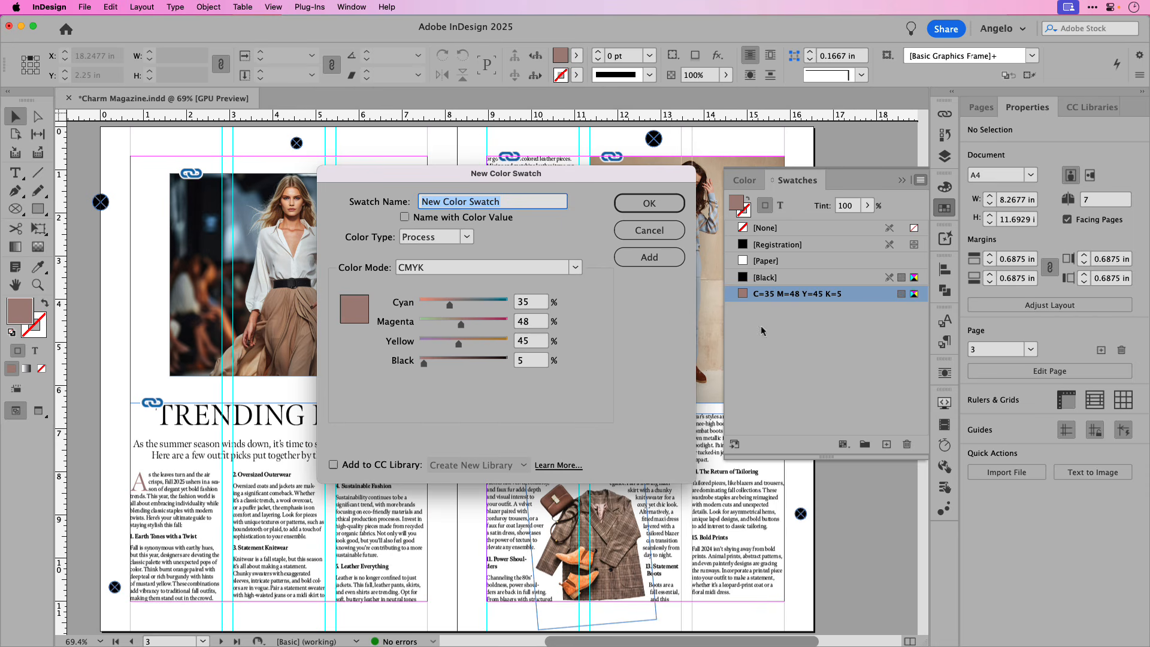
click(406, 217)
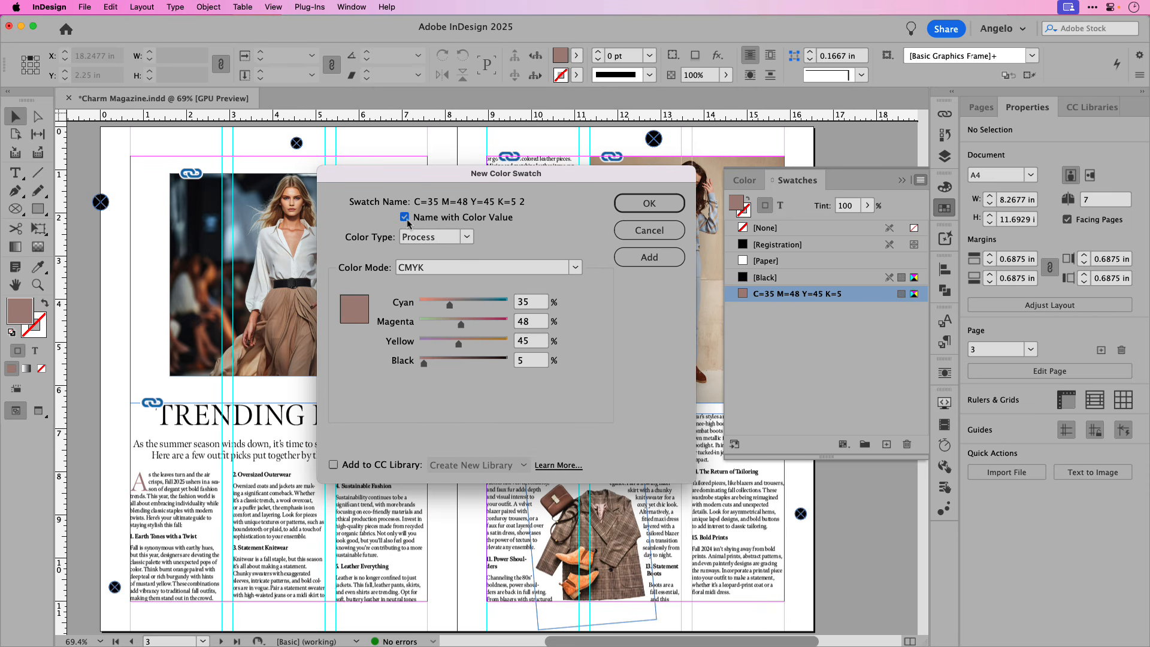
Add a second CMYK swatch with the values C=11 M=14 Y=14 K=2 and finish creating swatches.
double_click(538, 304)
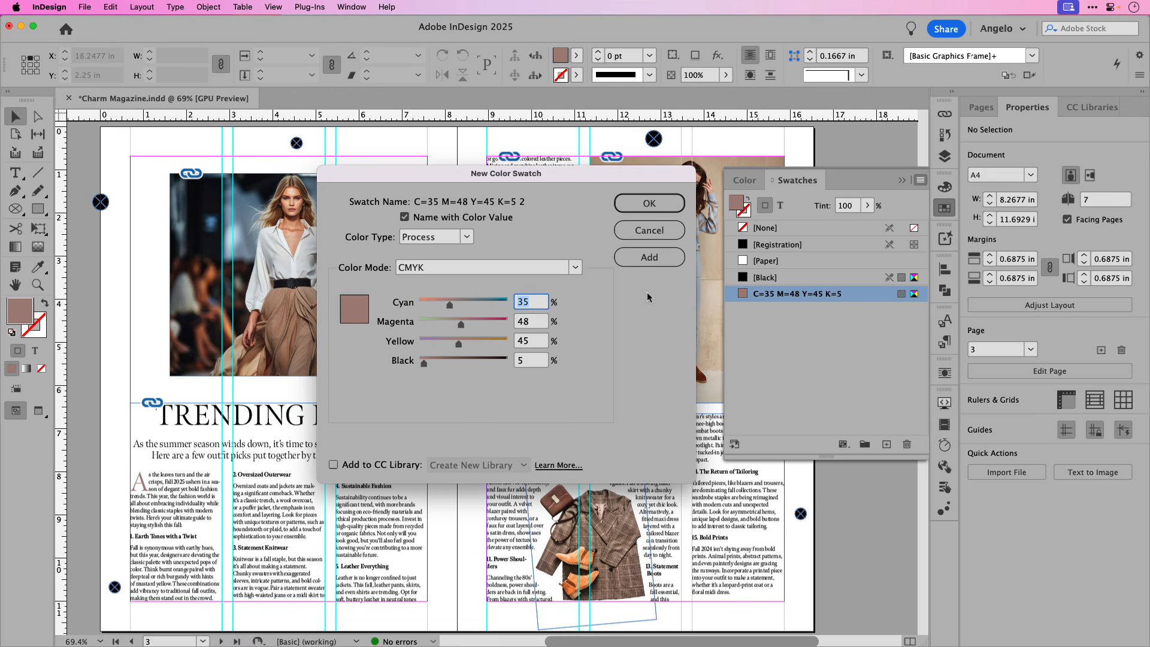
text(11)
key(Tab)
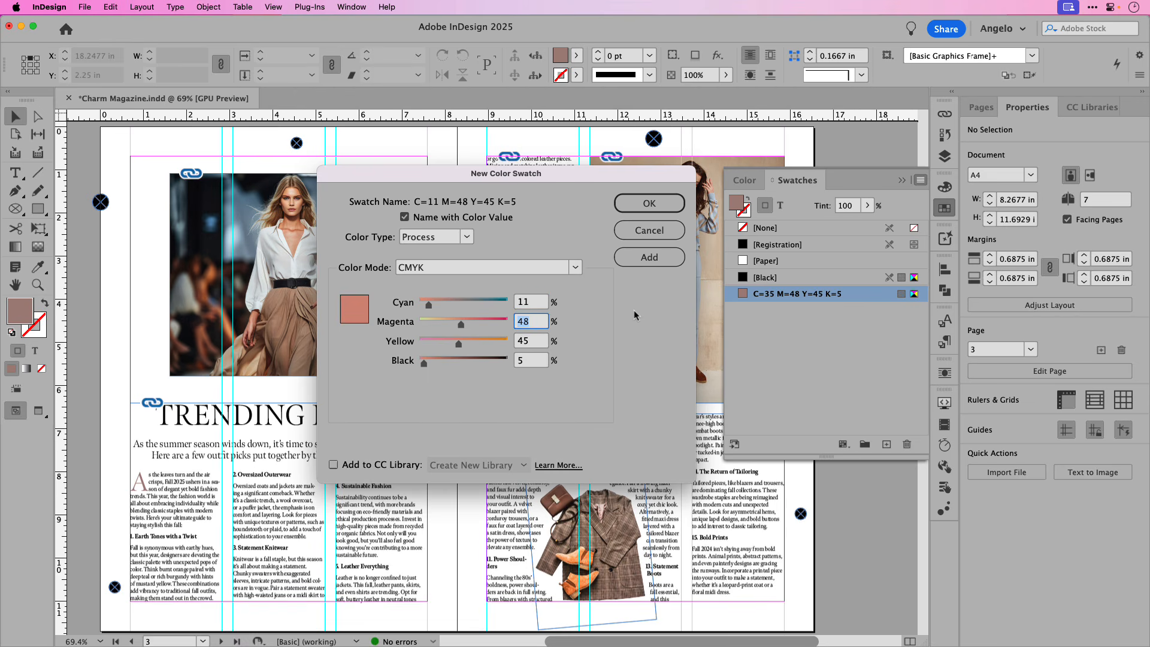
text(14)
key(Tab)
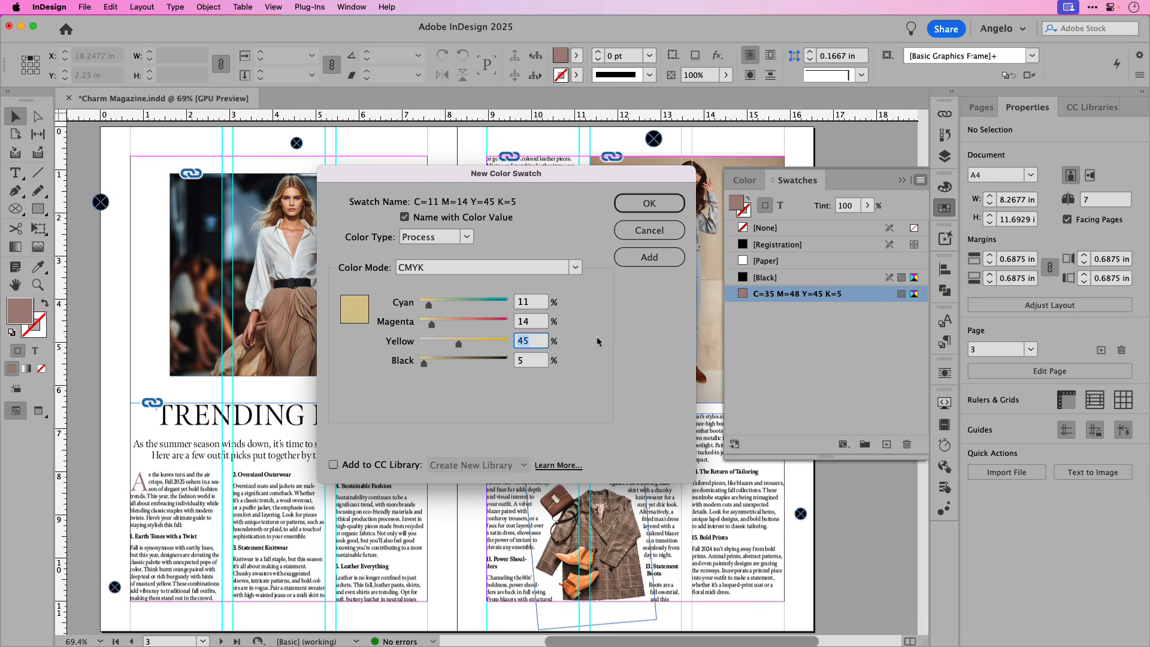
text(14)
key(Tab)
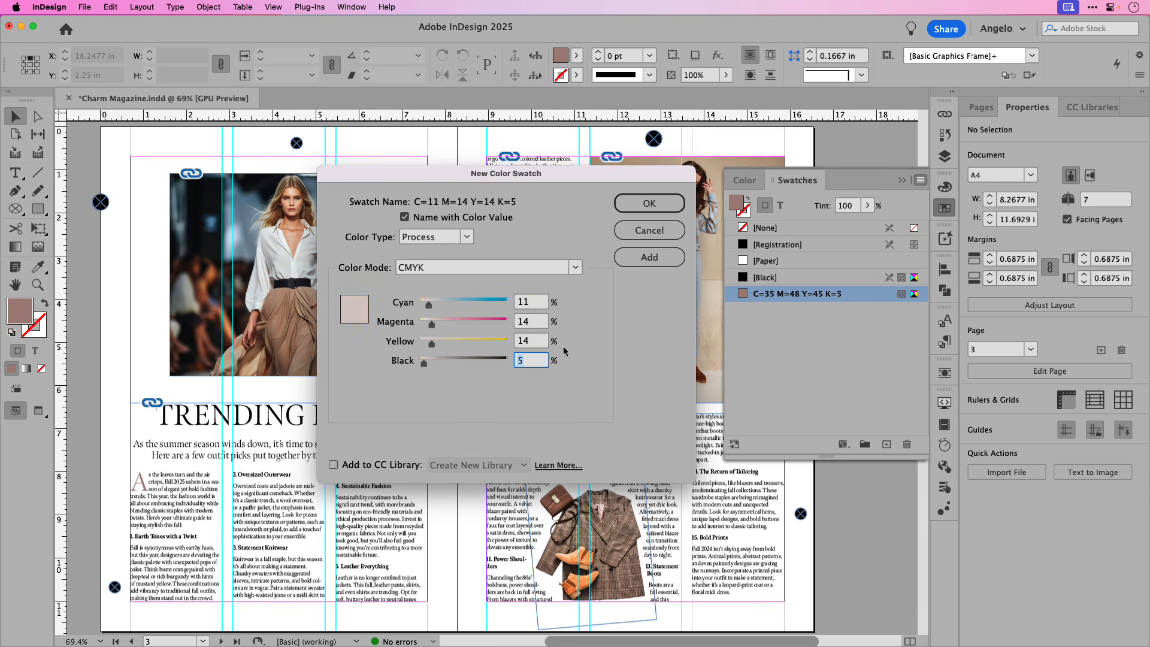
text(2)
key(Tab)
click(645, 259)
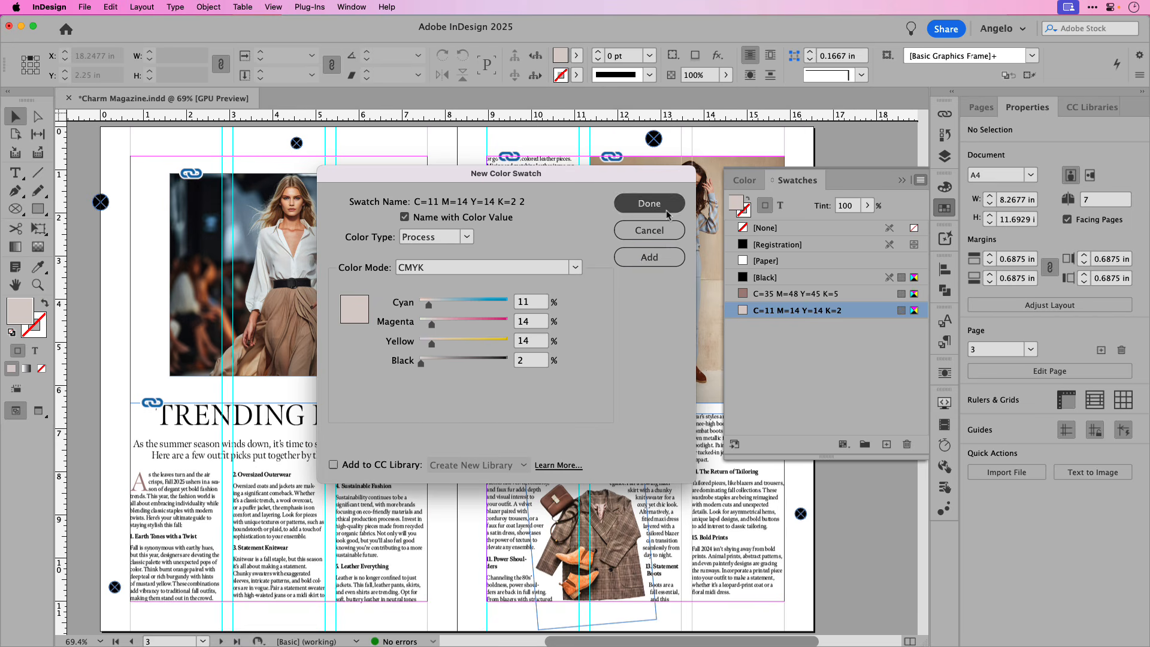
click(650, 204)
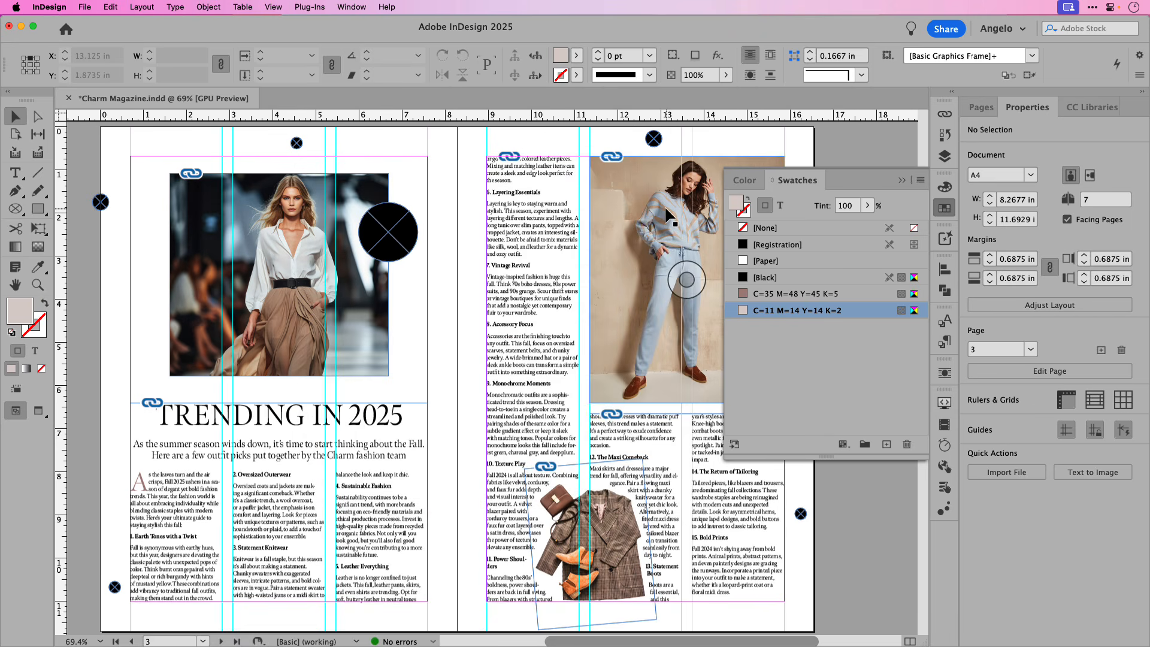
Fill the left page's large and outer-edge circles with C=11 M=14 Y=14 K=2 and its two 0.27 in circles with C=35 M=48 Y=45 K=5.
click(412, 248)
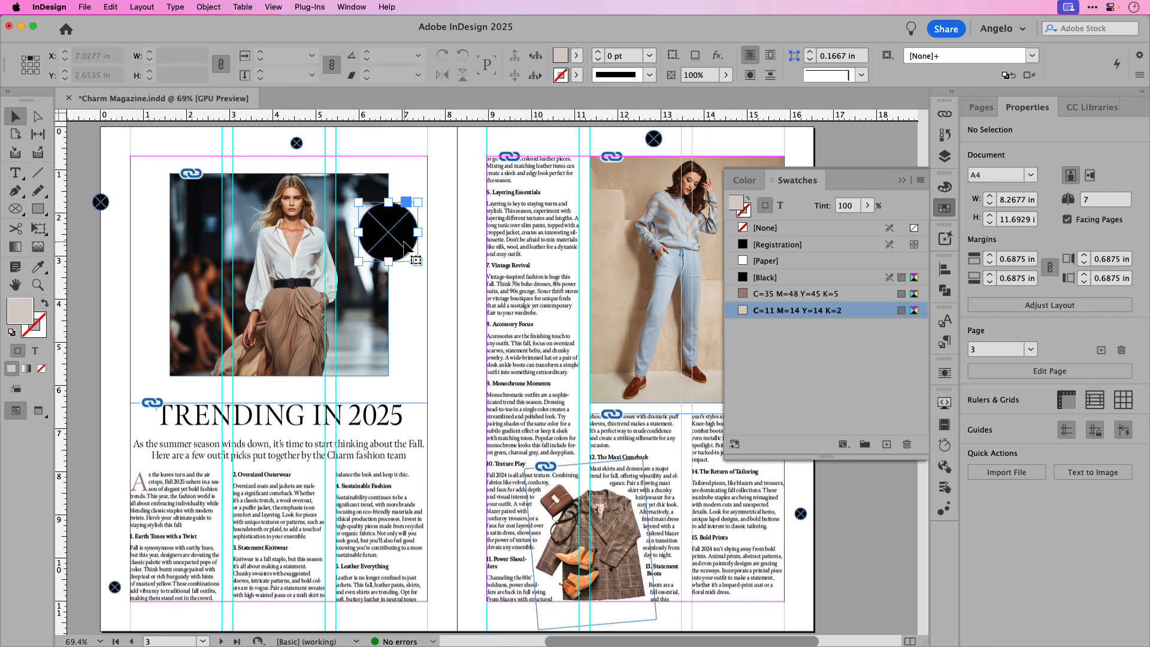
click(754, 310)
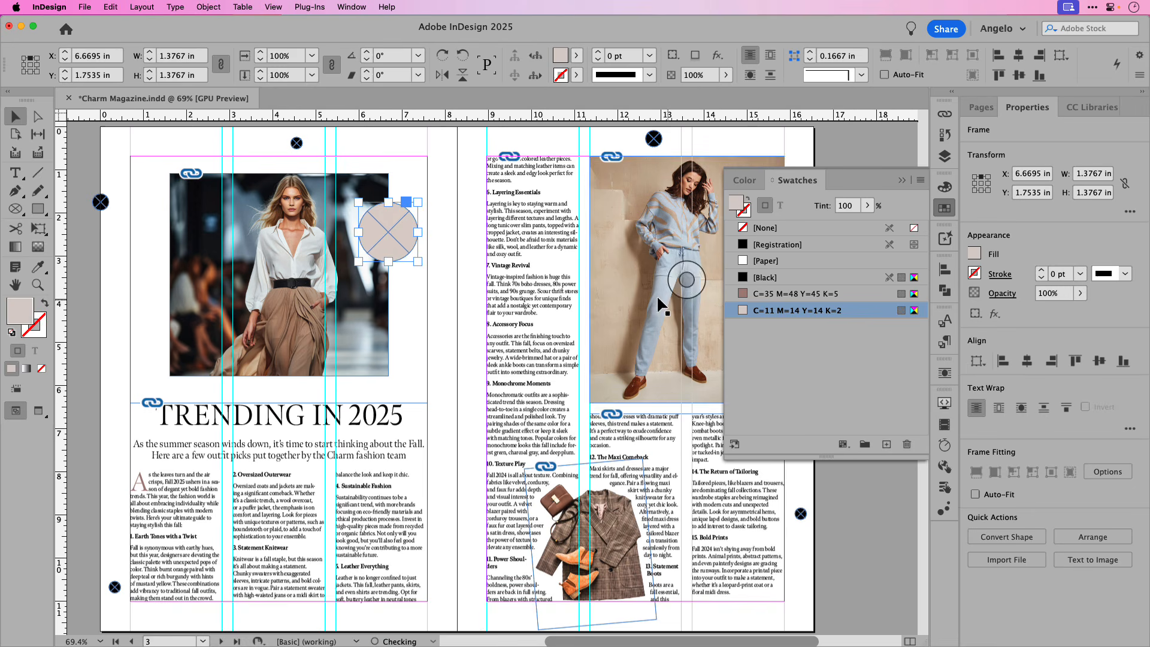
click(297, 142)
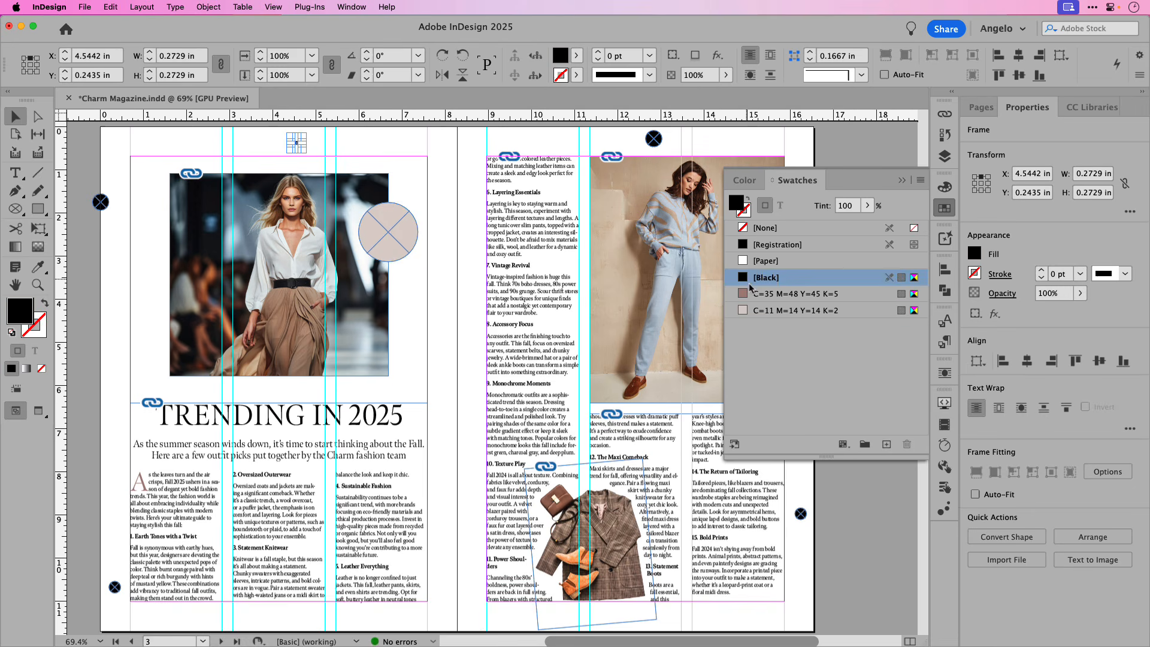
click(765, 298)
click(100, 202)
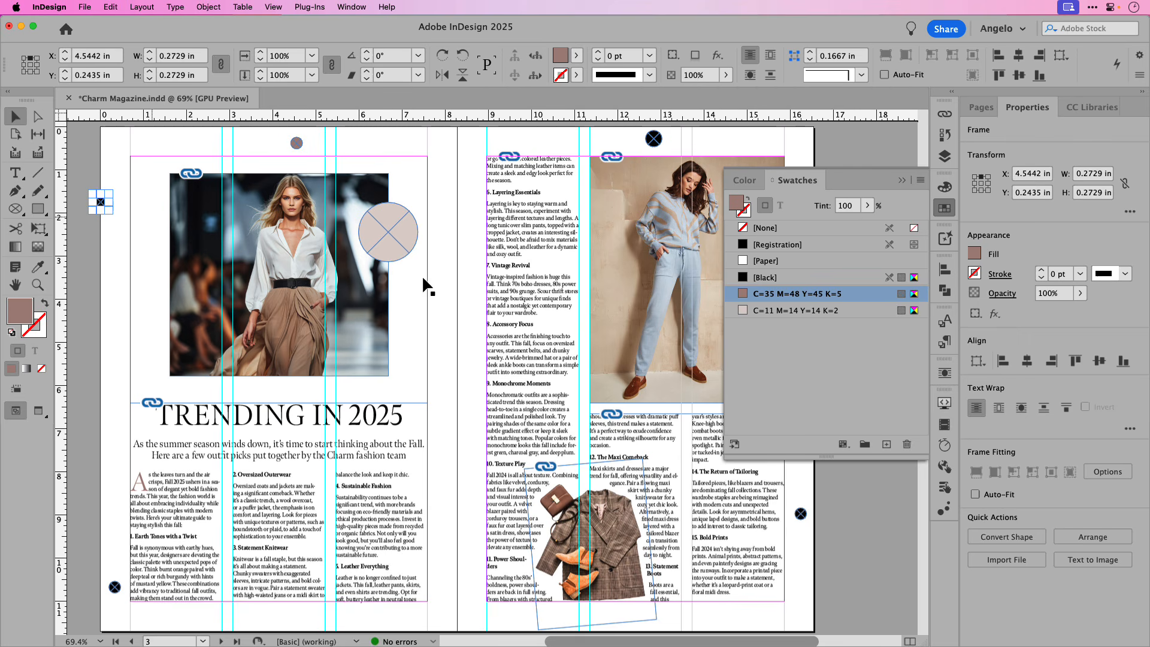
click(752, 310)
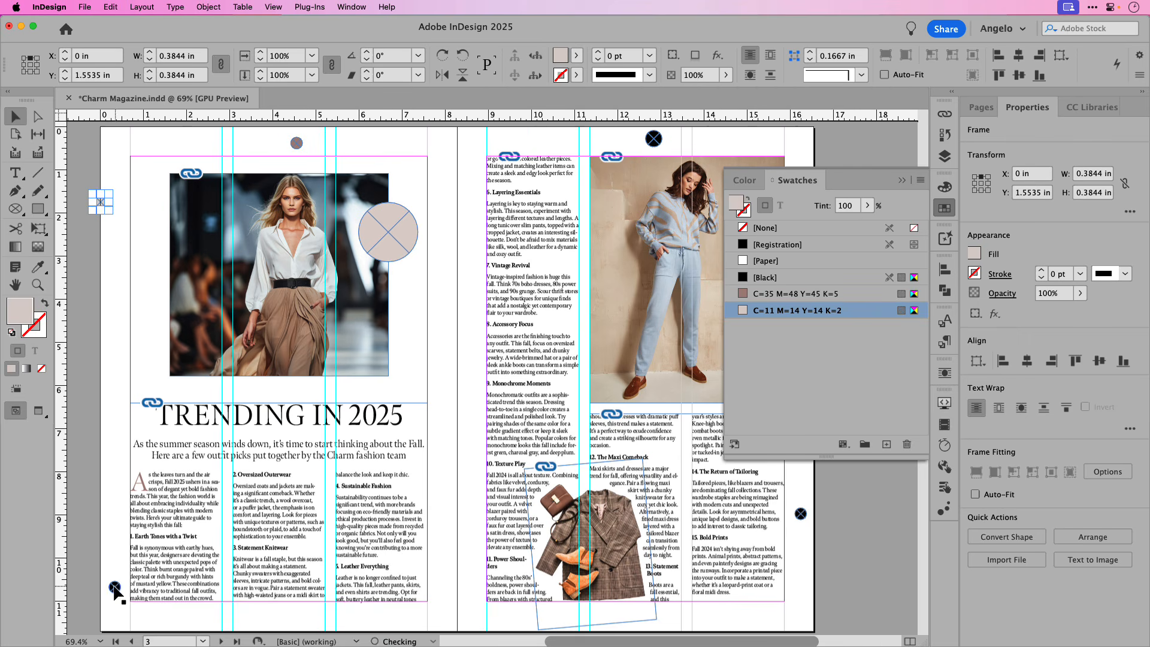
click(746, 295)
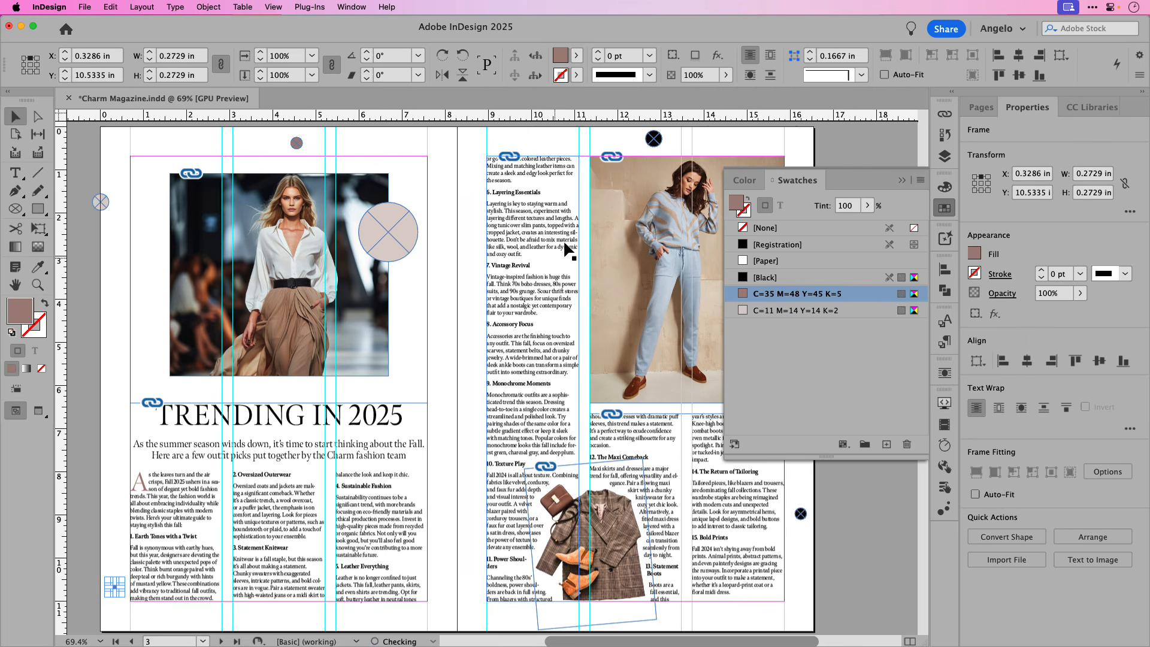
Fill the right page's upper-margin circle with C=11 M=14 Y=14 K=2 and its outer-margin circle with C=35 M=48 Y=45 K=5.
click(653, 139)
click(758, 311)
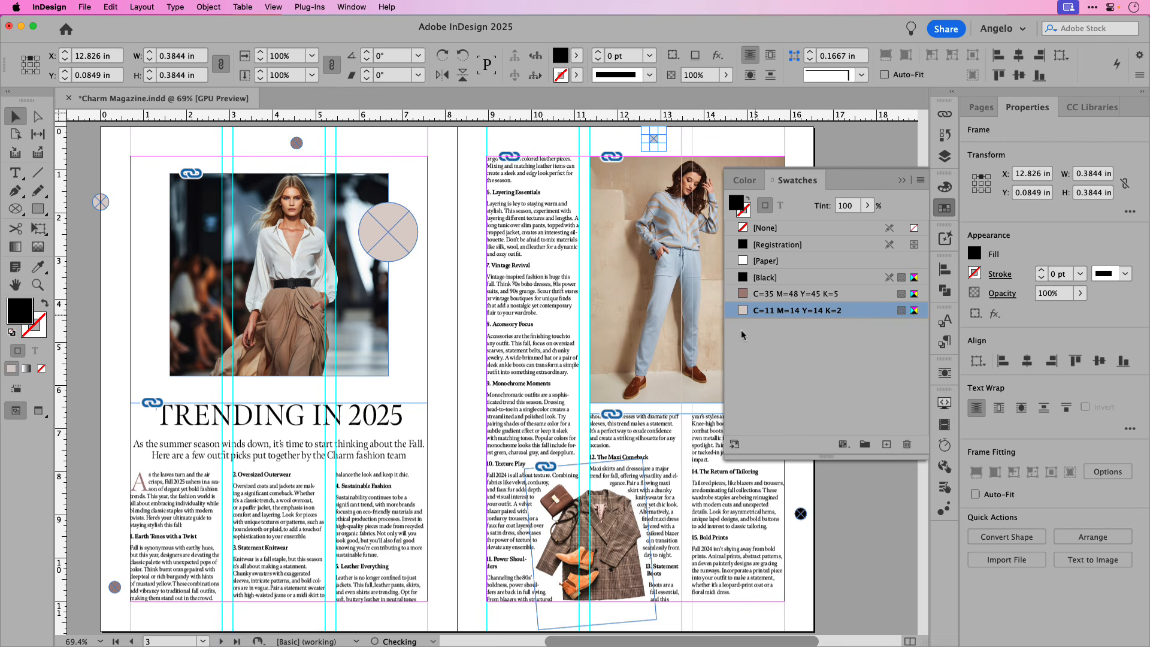
click(801, 513)
click(810, 312)
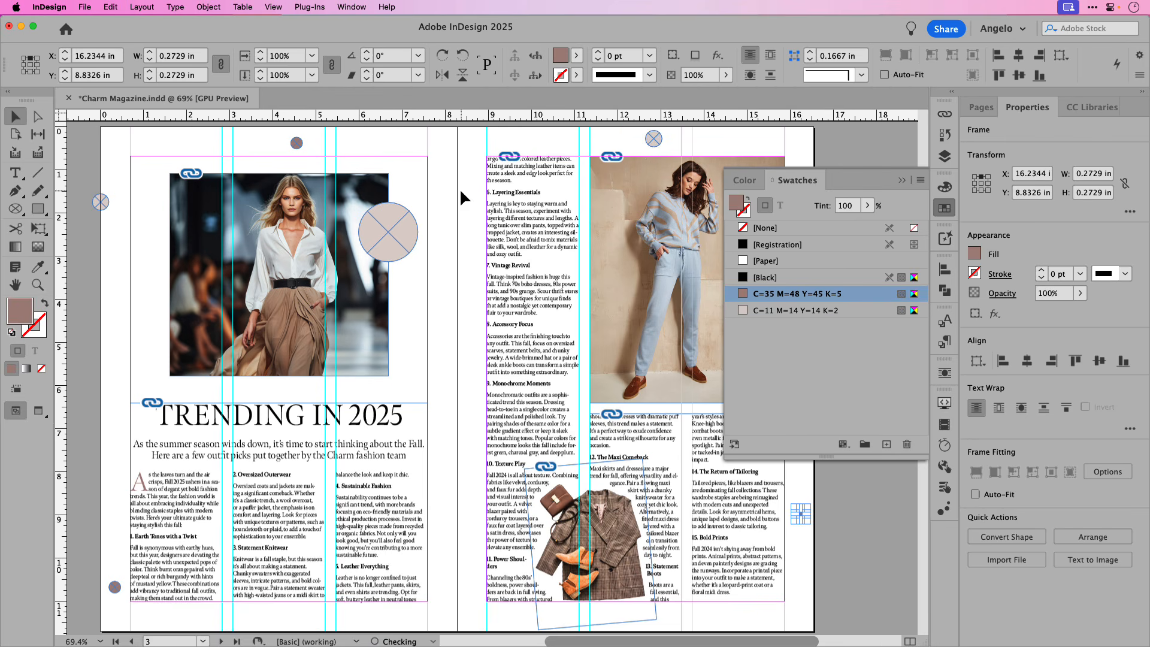
Deselect everything and preview the spread without guides or frame edges.
click(884, 170)
click(902, 180)
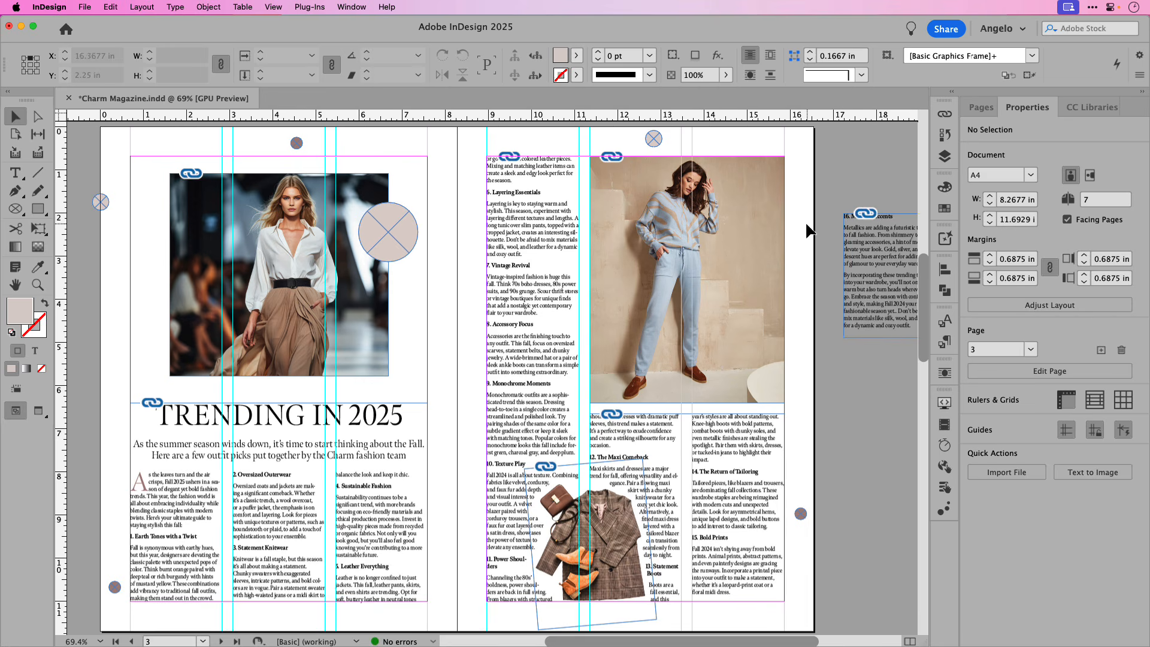
key(w)
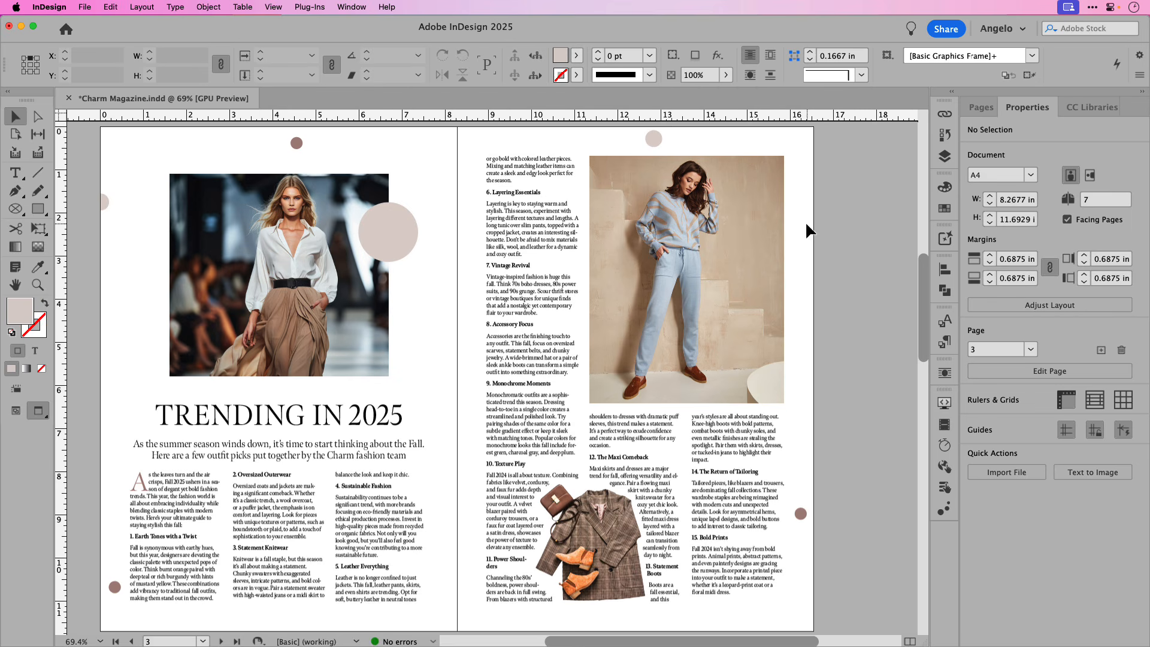
Try shifting the C=11 M=14 Y=14 K=2 swatch to a blue tone around C=49 M=33 Y=22 K=2, and cancel the edit.
click(940, 212)
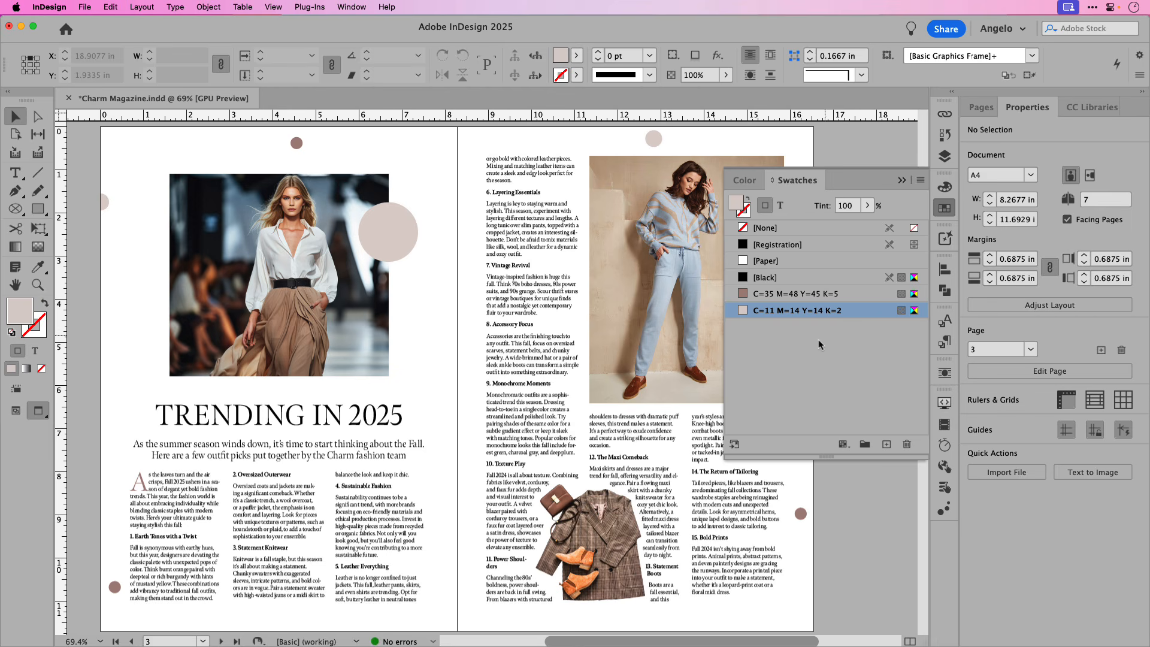
double_click(743, 315)
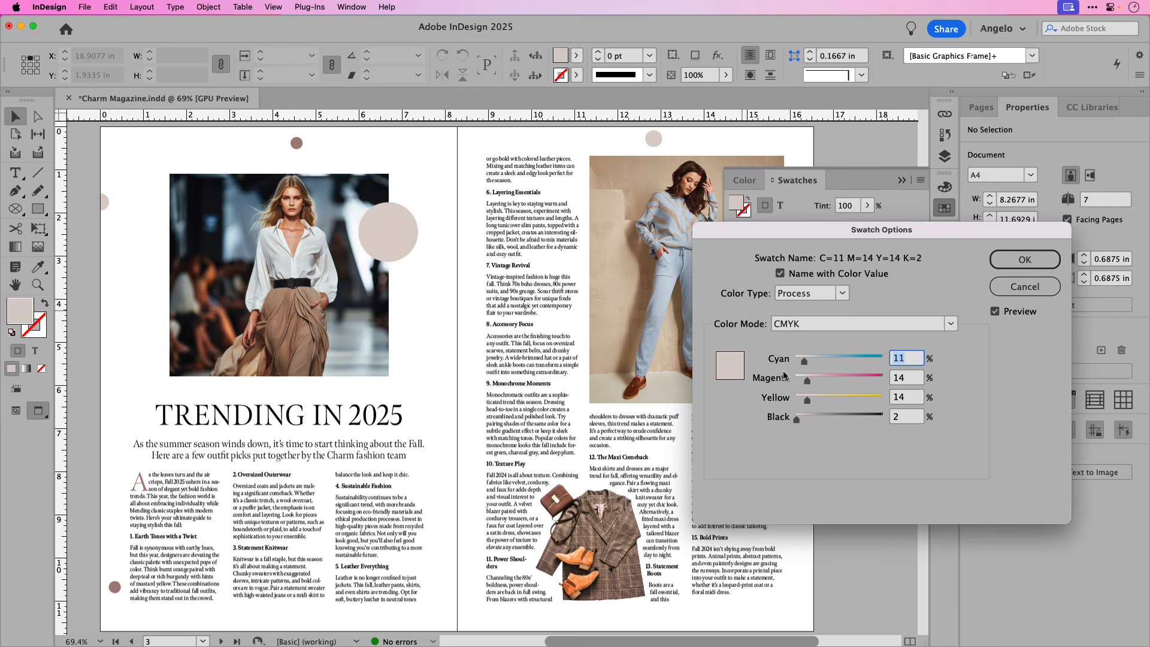
drag(809, 382, 837, 388)
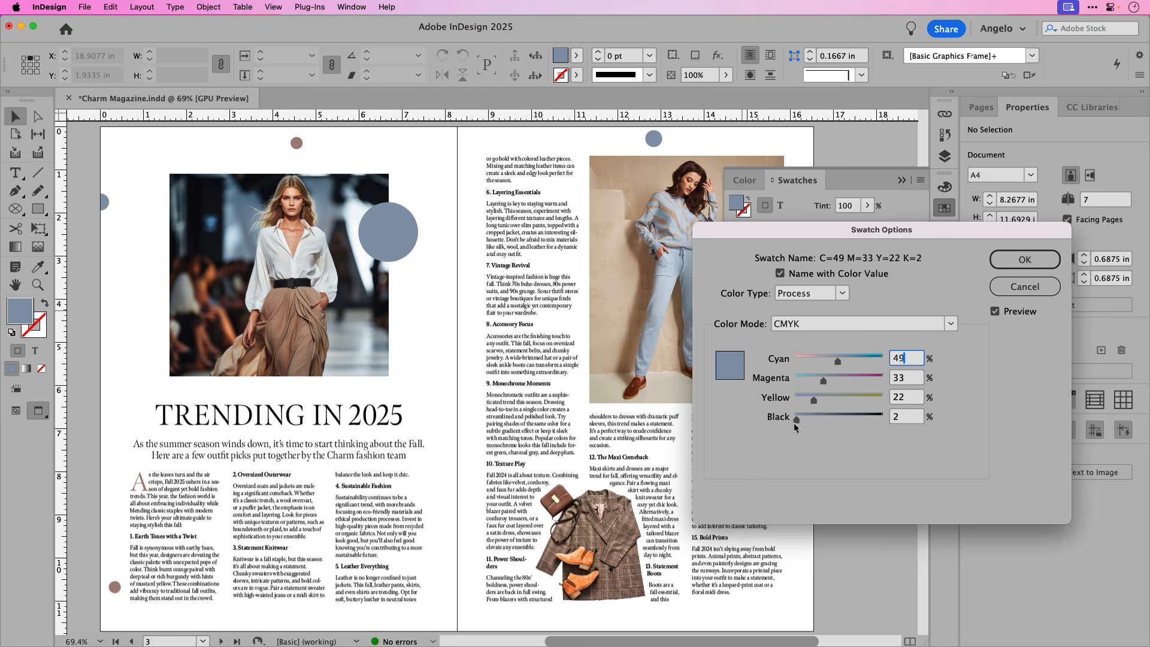
drag(812, 403, 807, 403)
click(1012, 292)
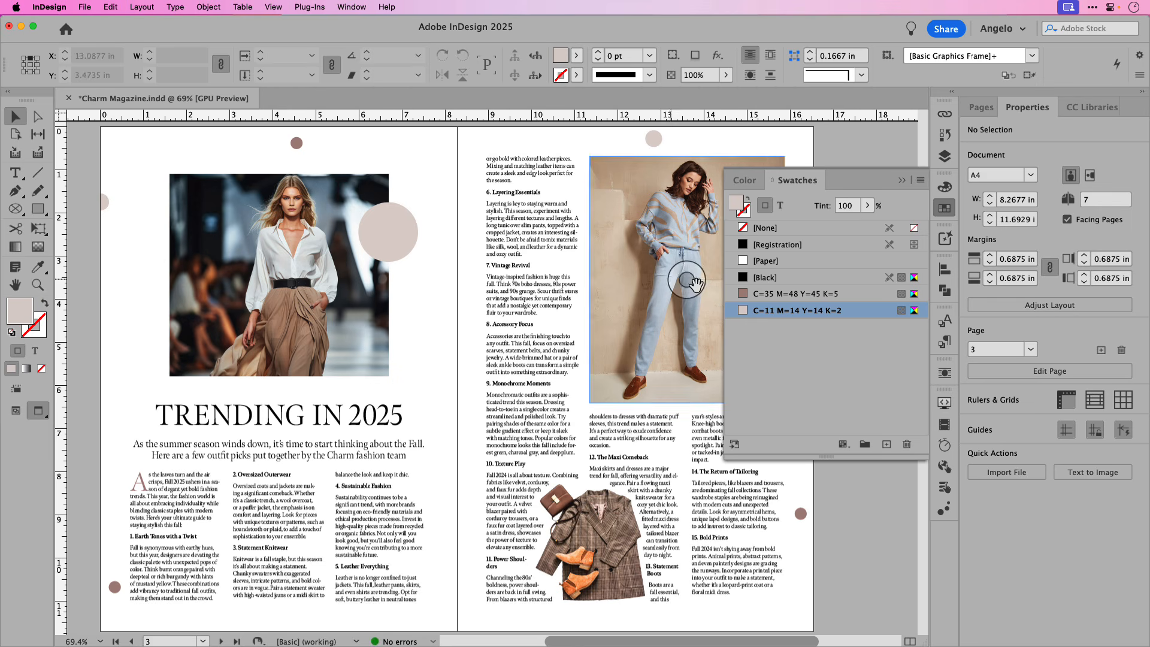
Rename the C=11 M=14 Y=14 K=2 swatch as Light Tan and the C=35 M=48 Y=45 K=5 swatch as Dark Tan.
click(797, 311)
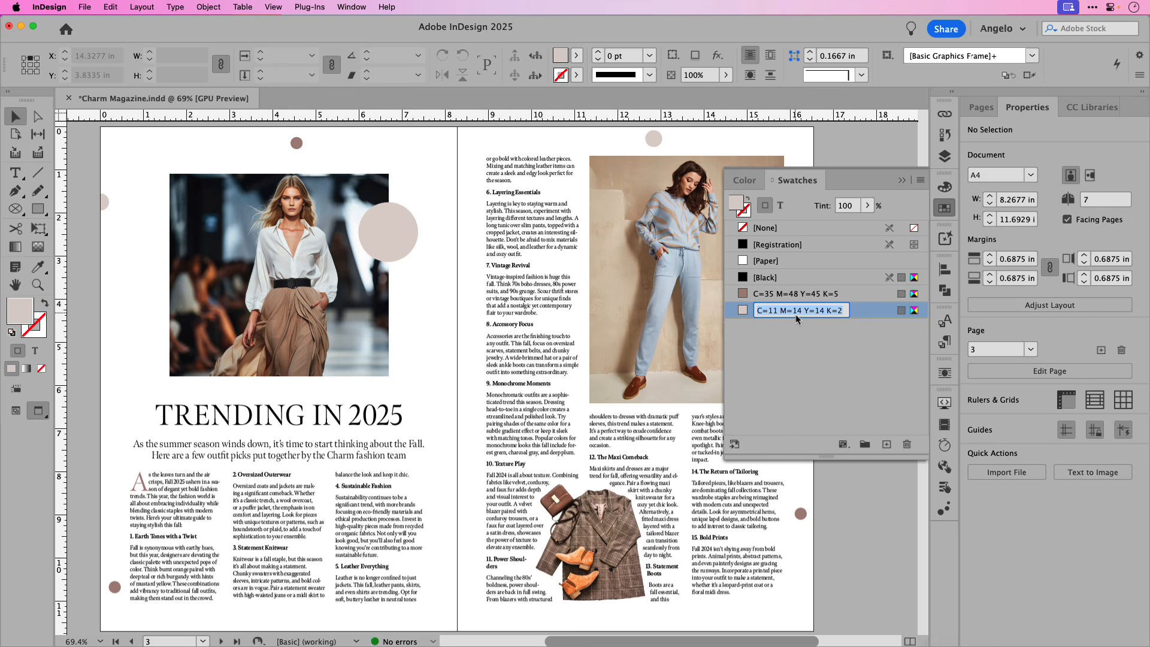
text(Lig)
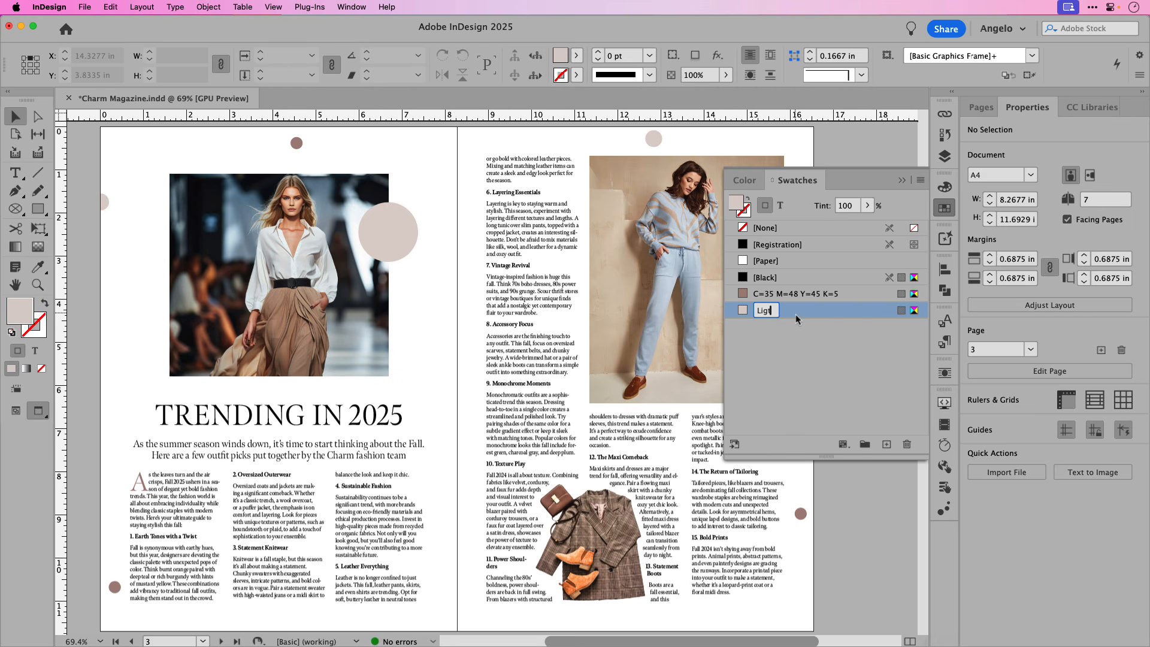
text(ht Tan)
key(Return)
click(798, 298)
click(797, 297)
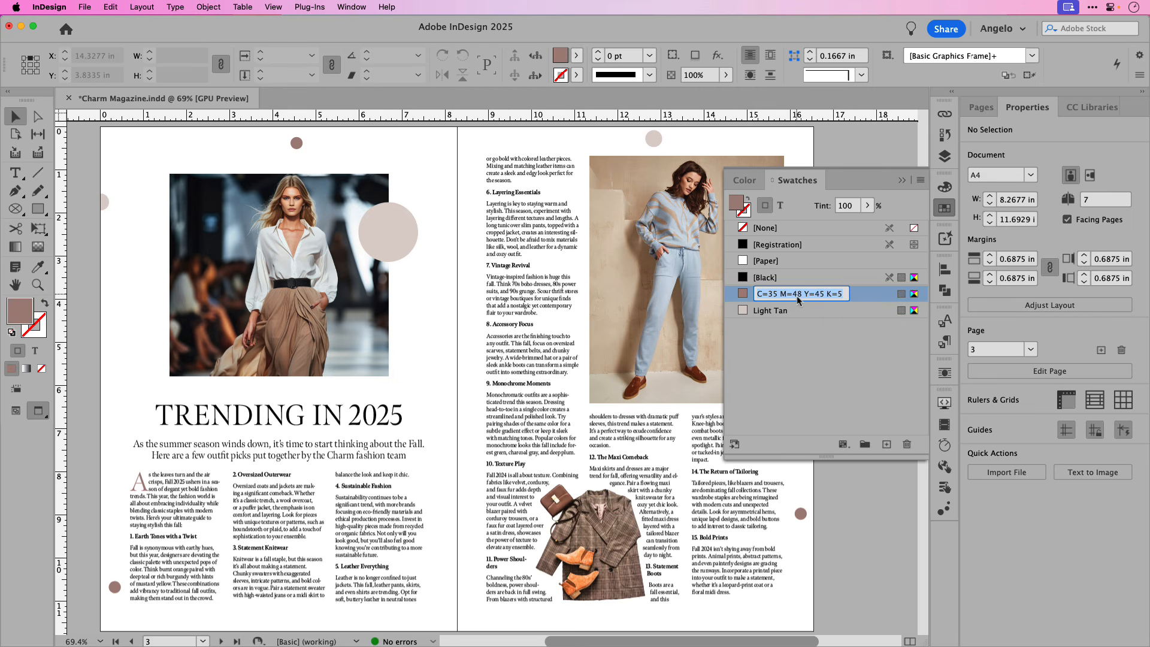
text(Dark Tan)
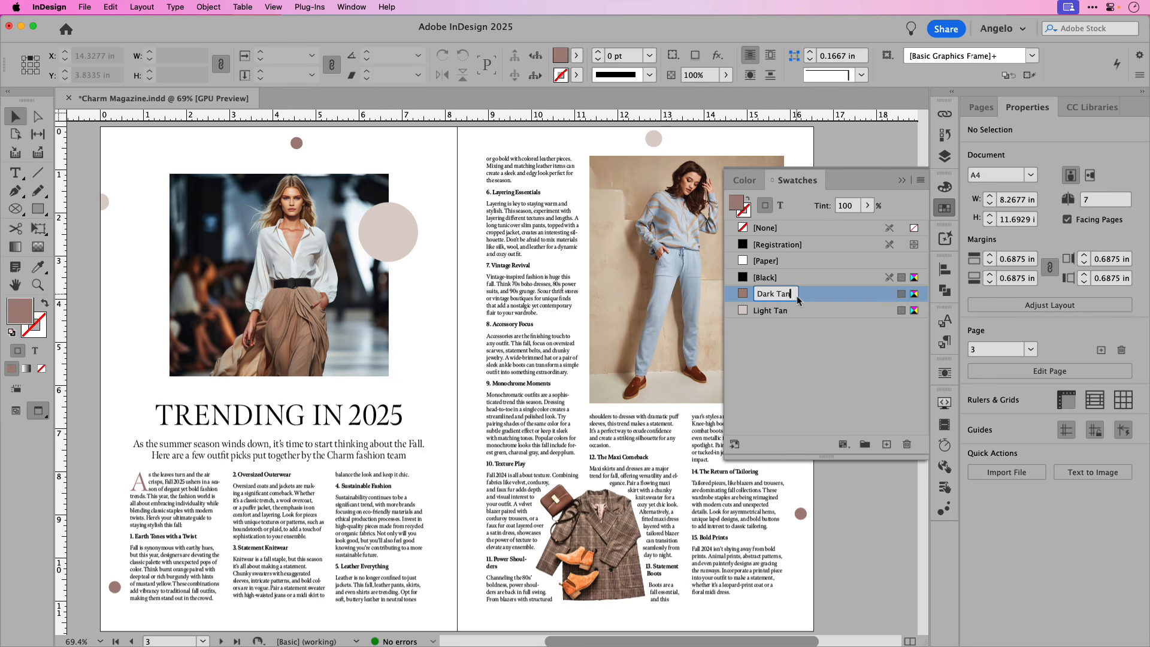
key(Return)
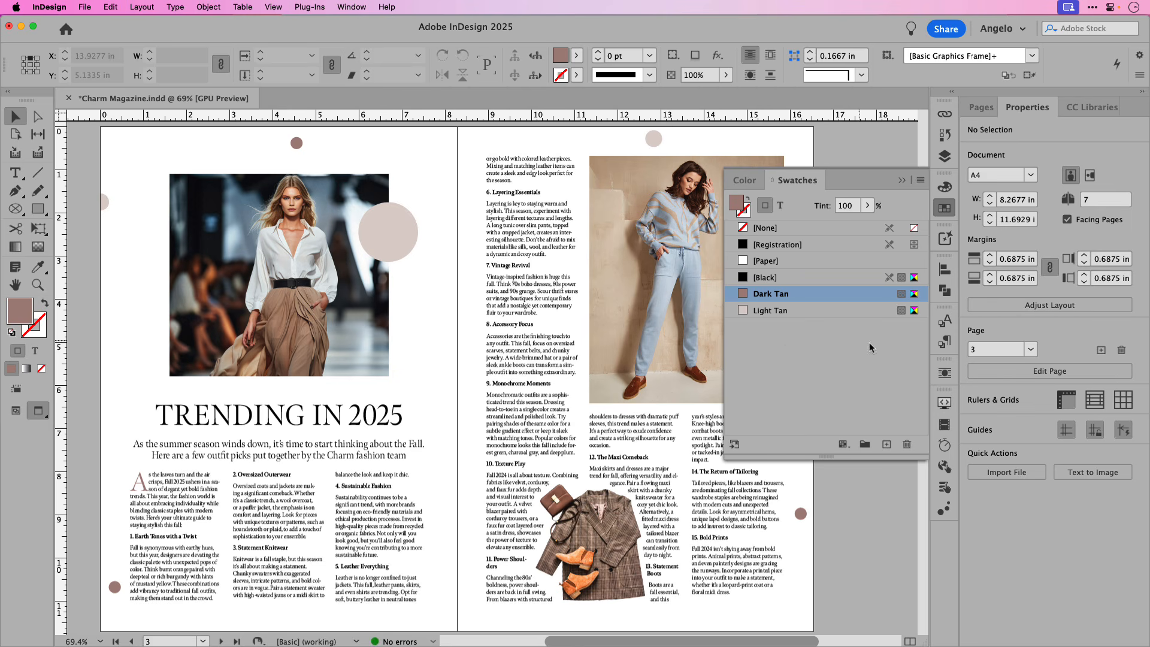
Set the character color of the Body Text Header paragraph style to Dark Tan, comparing it with Light Tan on the page.
click(943, 344)
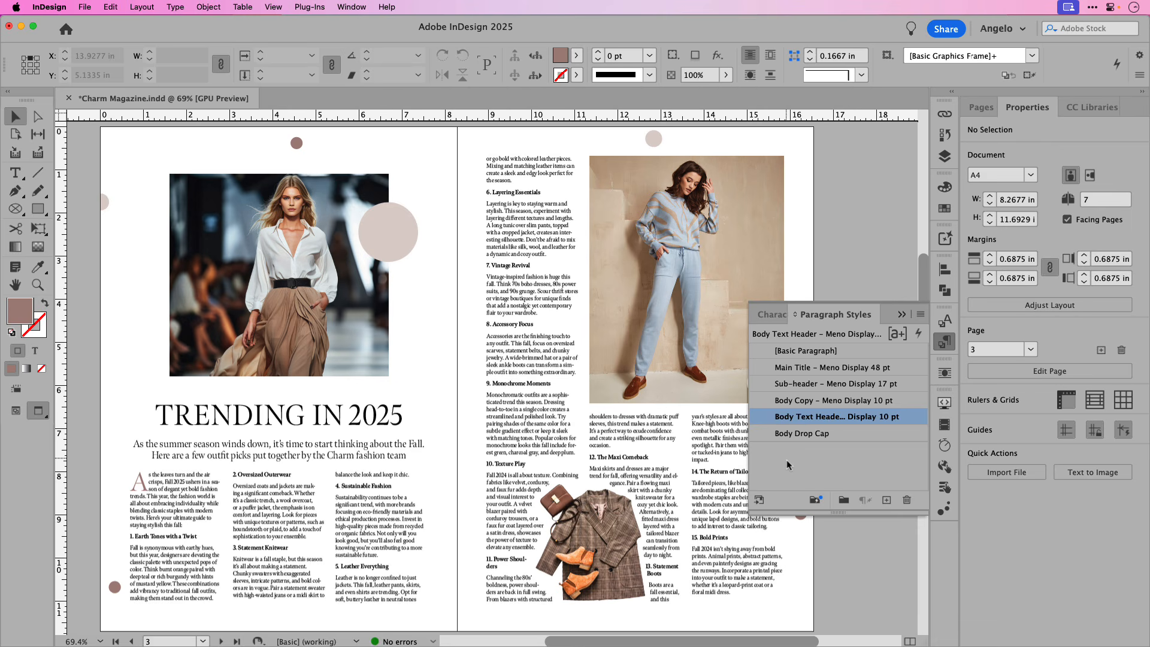
double_click(765, 419)
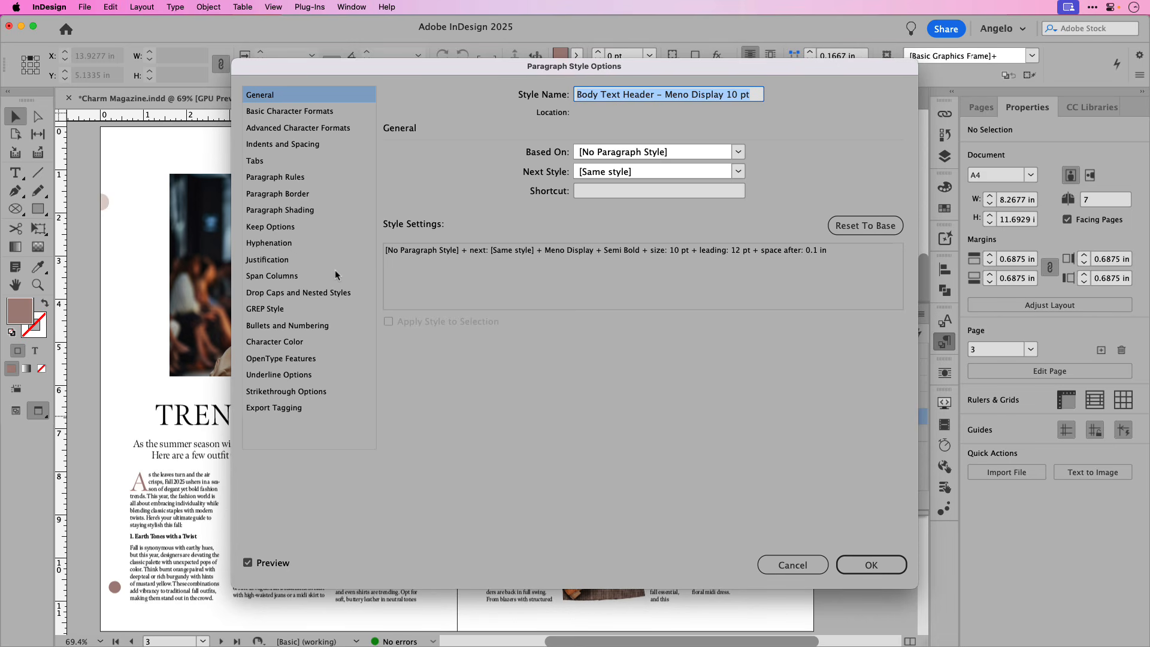
click(314, 344)
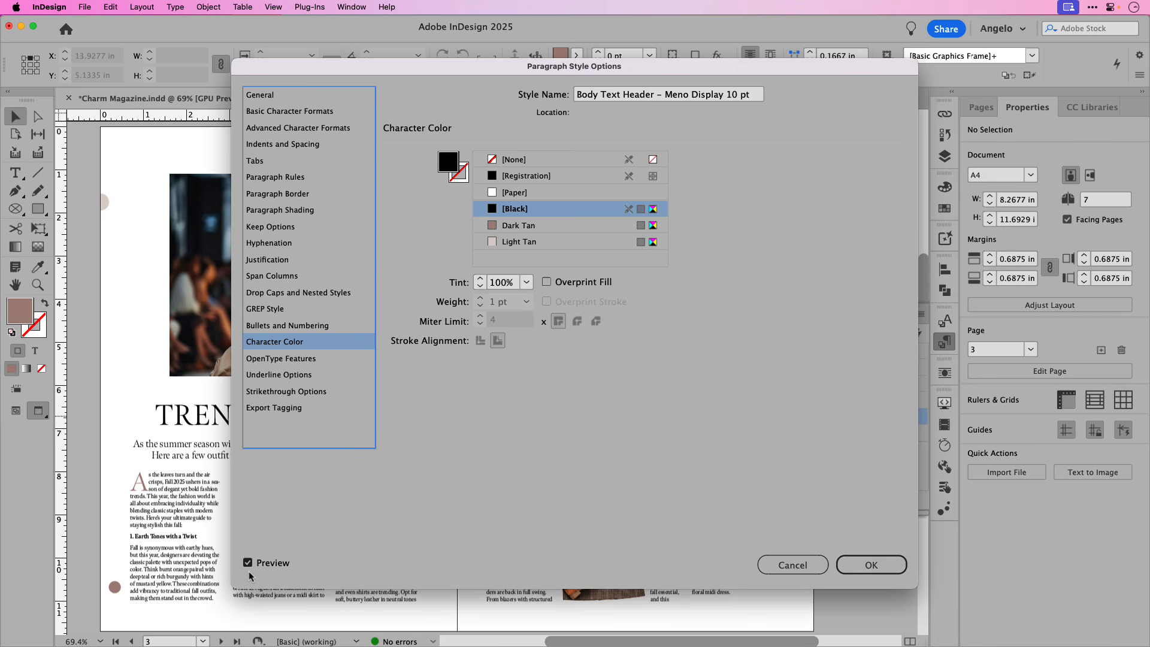
click(530, 228)
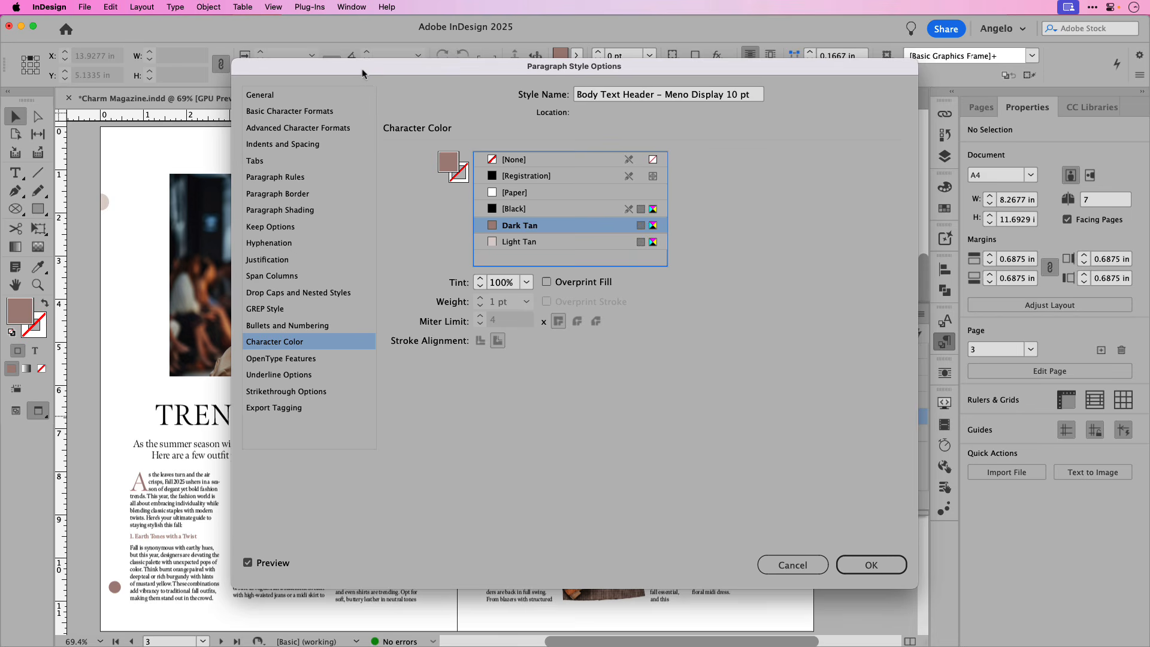
drag(366, 71, 570, 73)
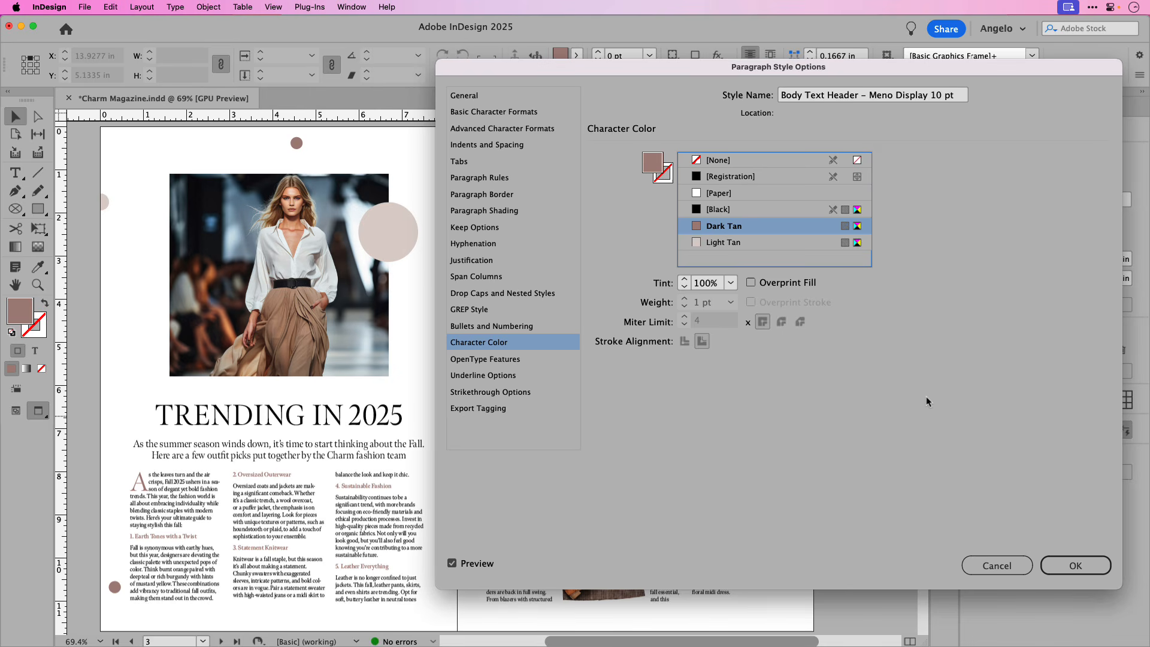
click(720, 246)
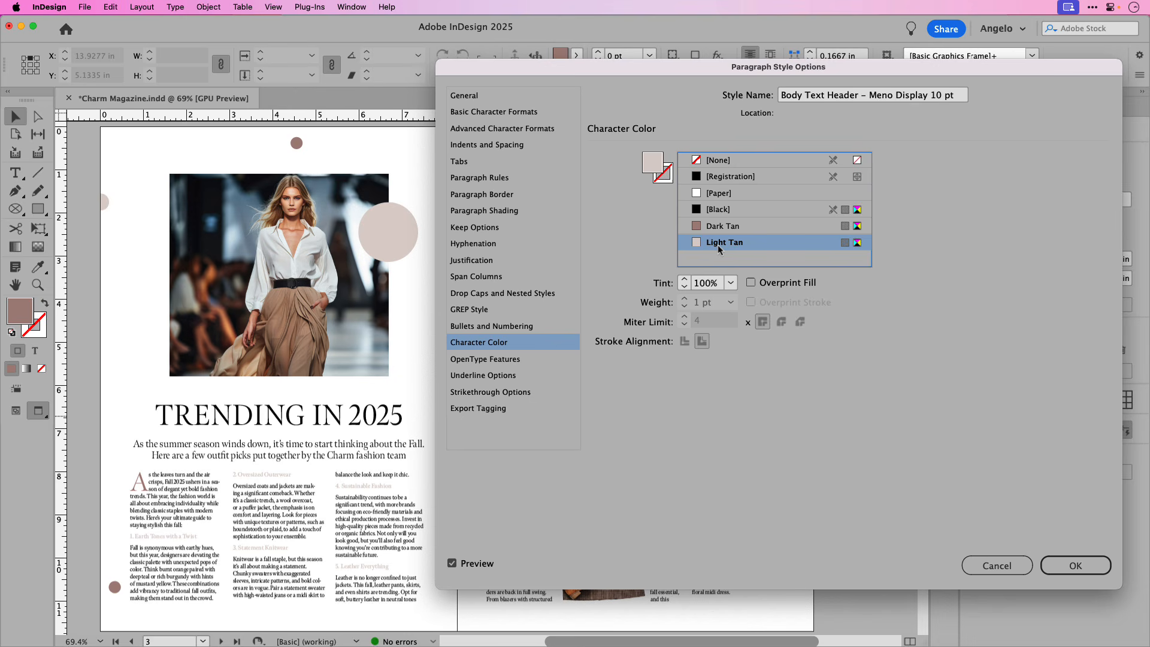
click(721, 232)
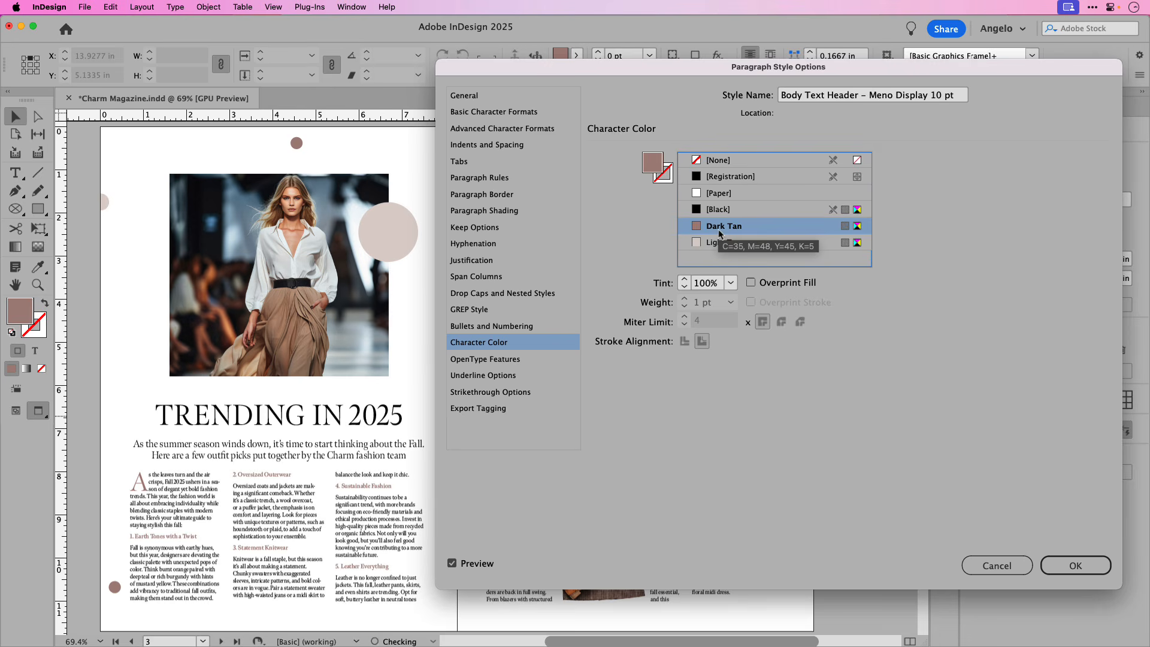
click(1076, 566)
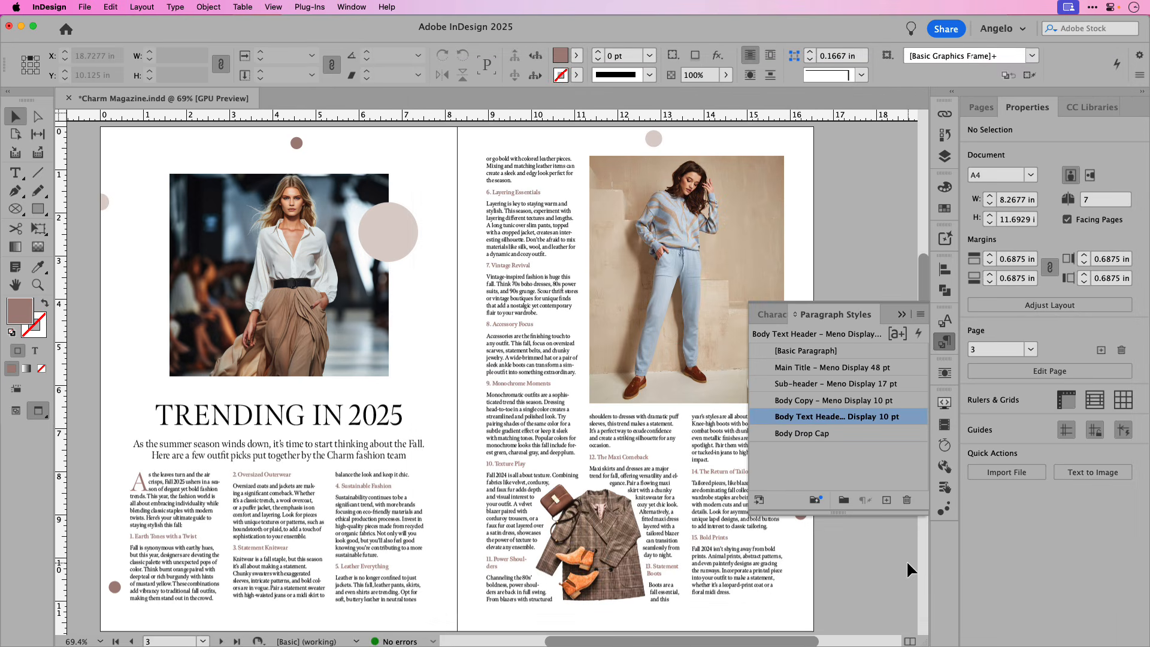
Replace the unnamed color in the Drop Cap Tan character style with the Dark Tan swatch.
click(775, 326)
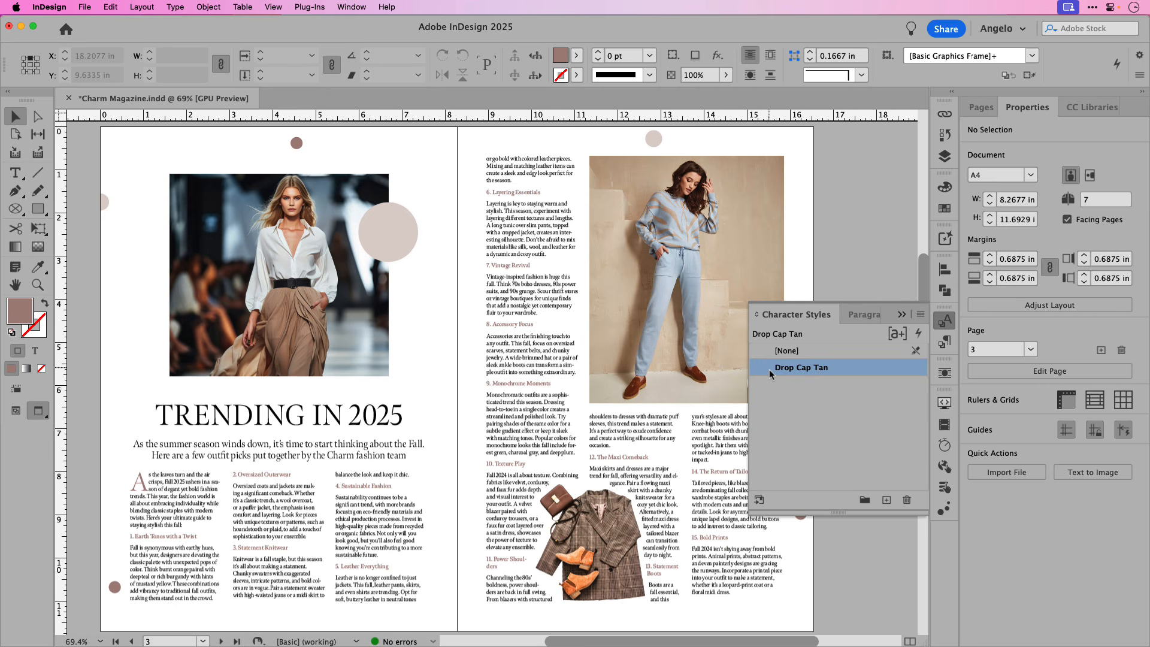
double_click(768, 367)
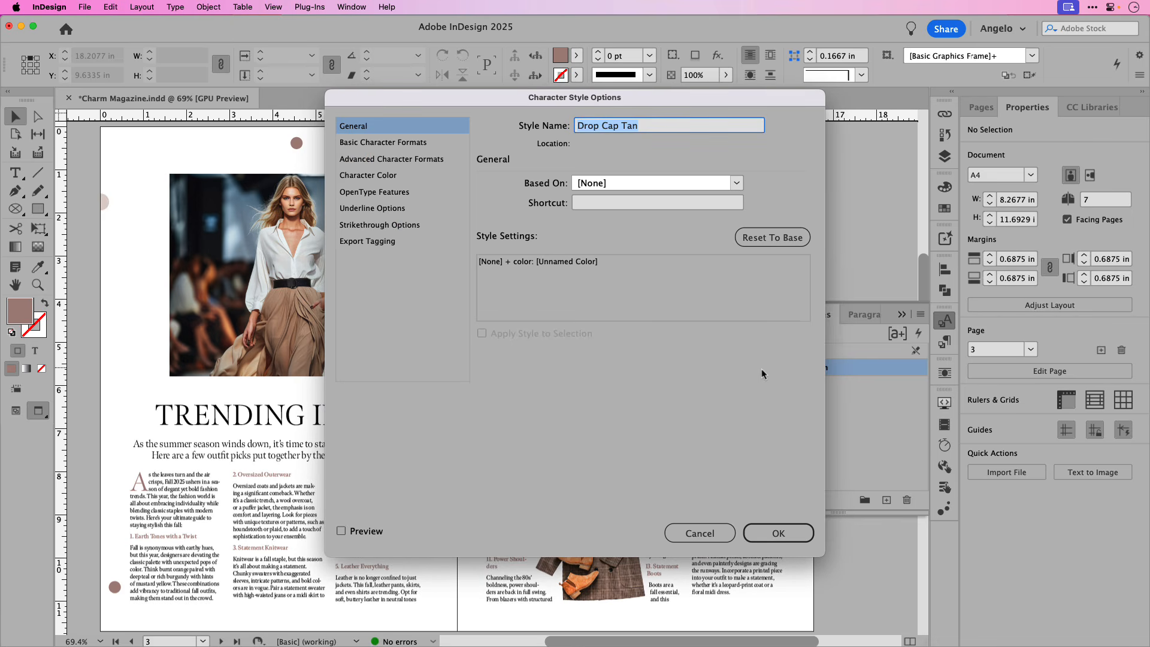
click(363, 175)
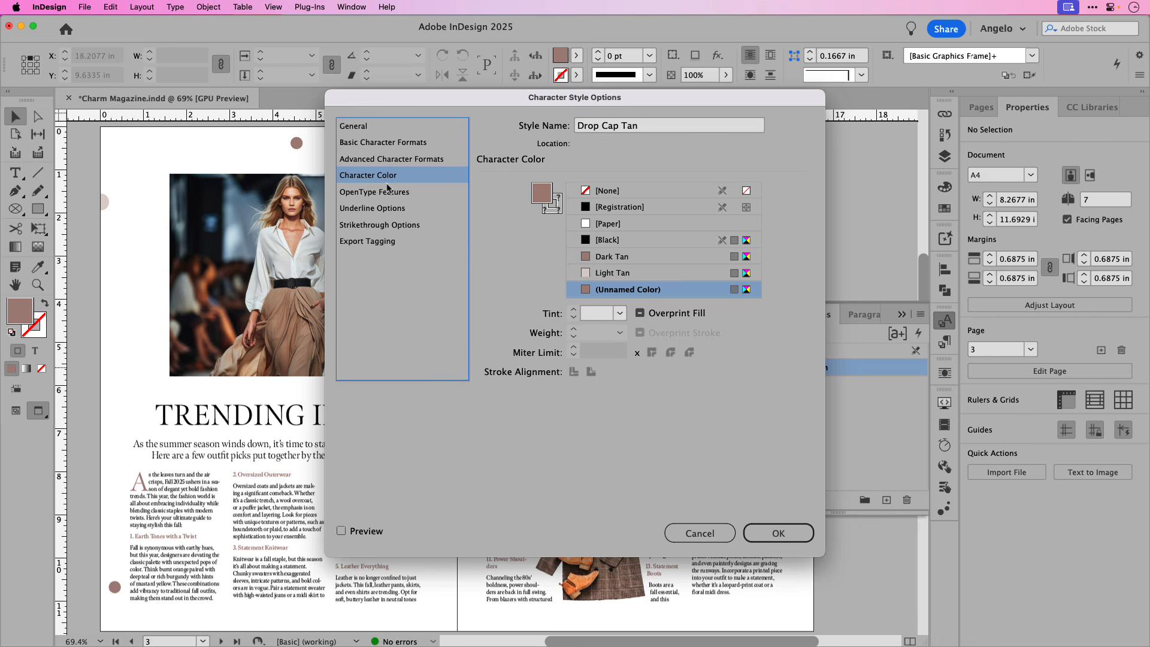
click(612, 258)
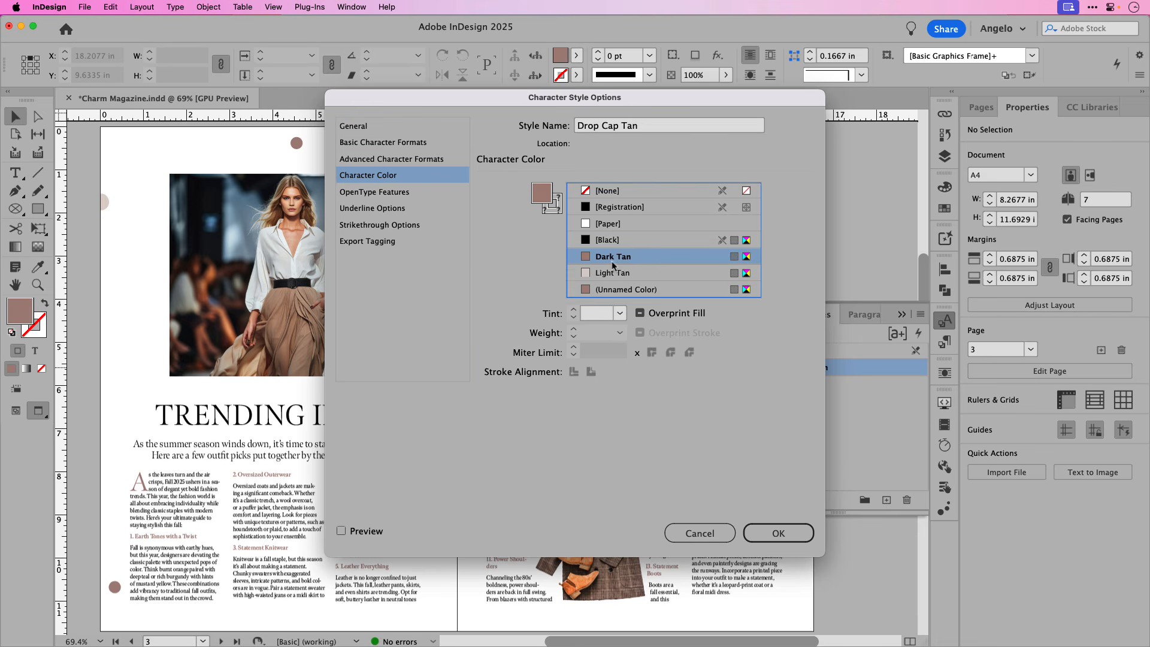
click(770, 535)
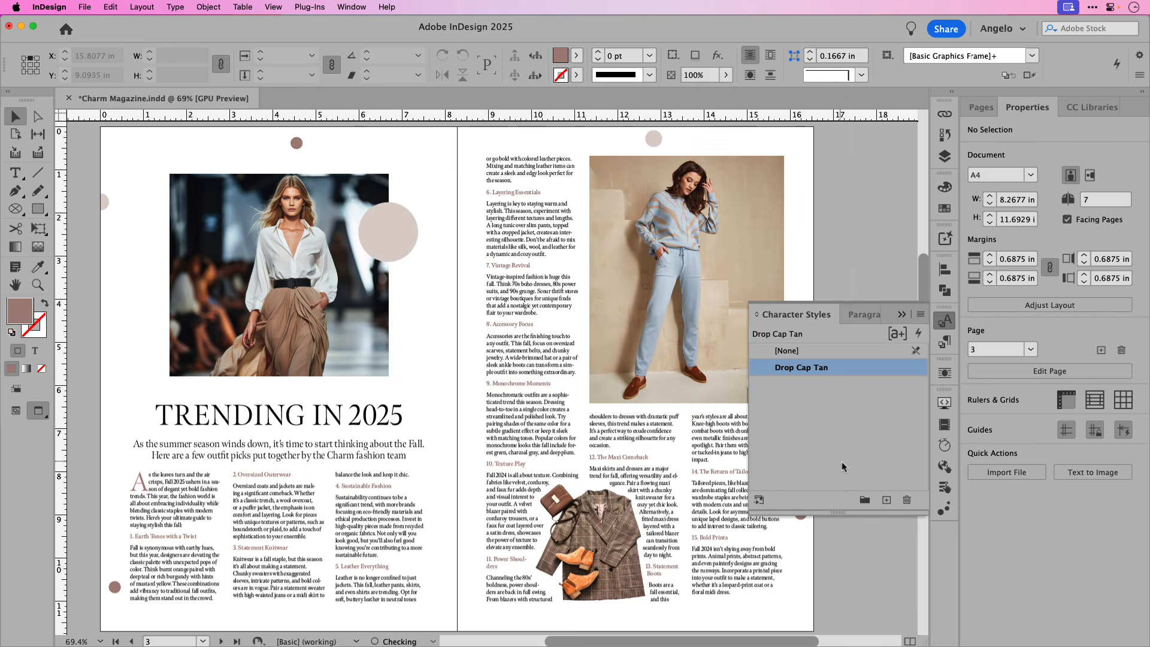